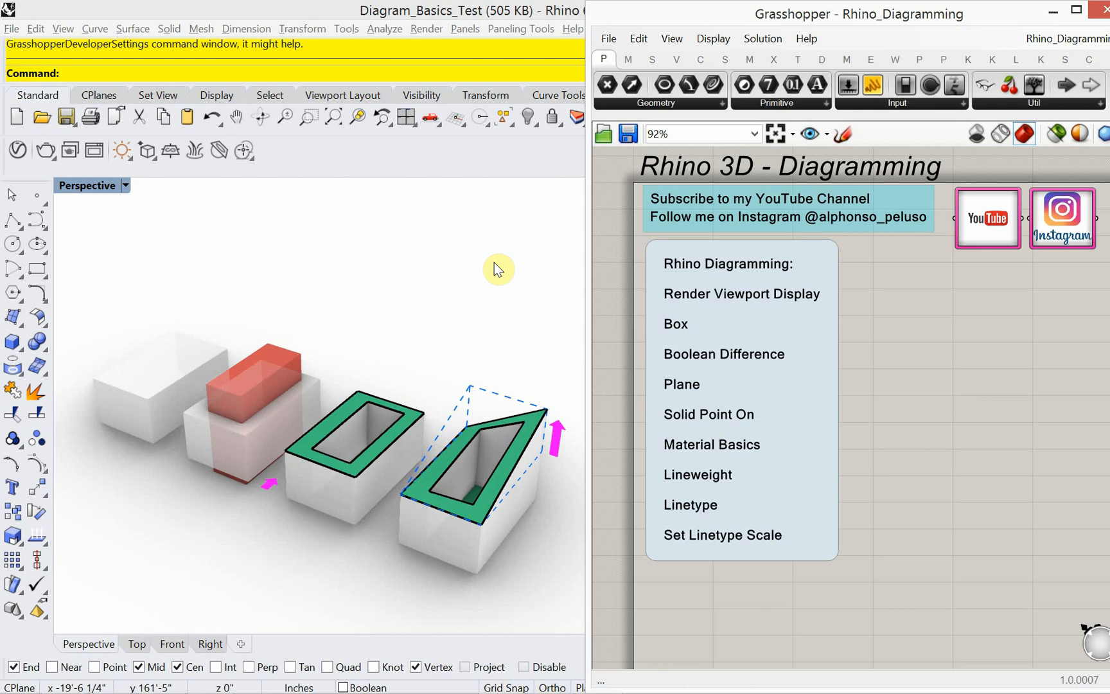
Step: Switch to the browser, open the W57 project from BIG's chronological project list and look through its opening photos
mouse_move(412, 301)
right_mouse_down()
mouse_move(401, 310)
mouse_move(410, 310)
mouse_move(402, 300)
right_mouse_up()
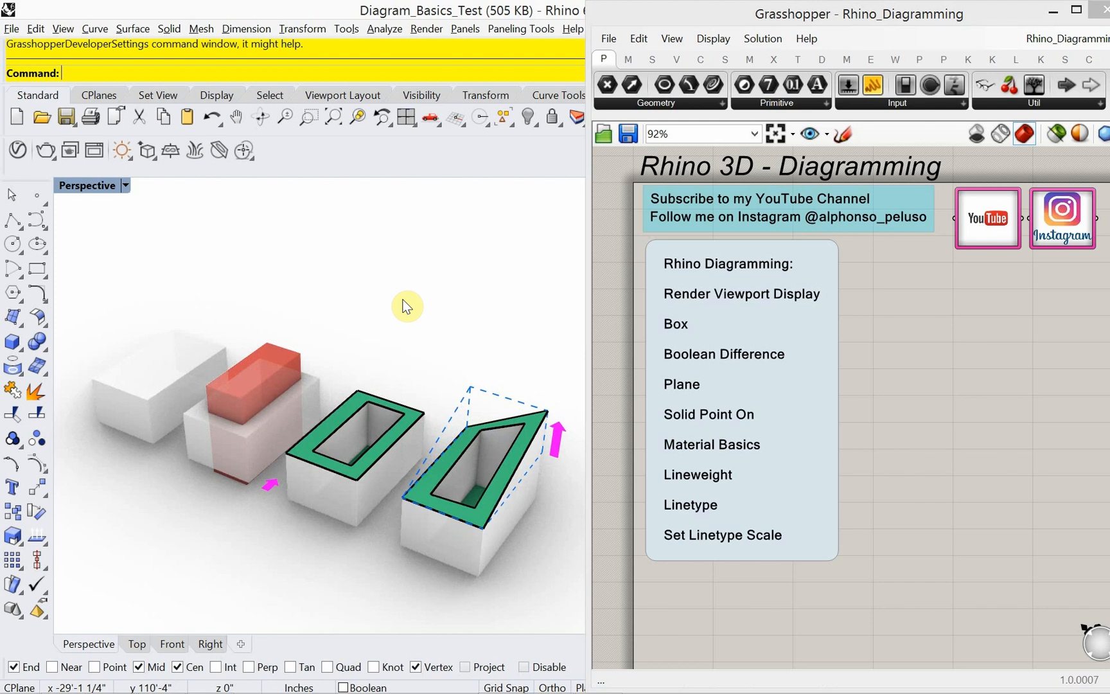
key("alt+Tab")
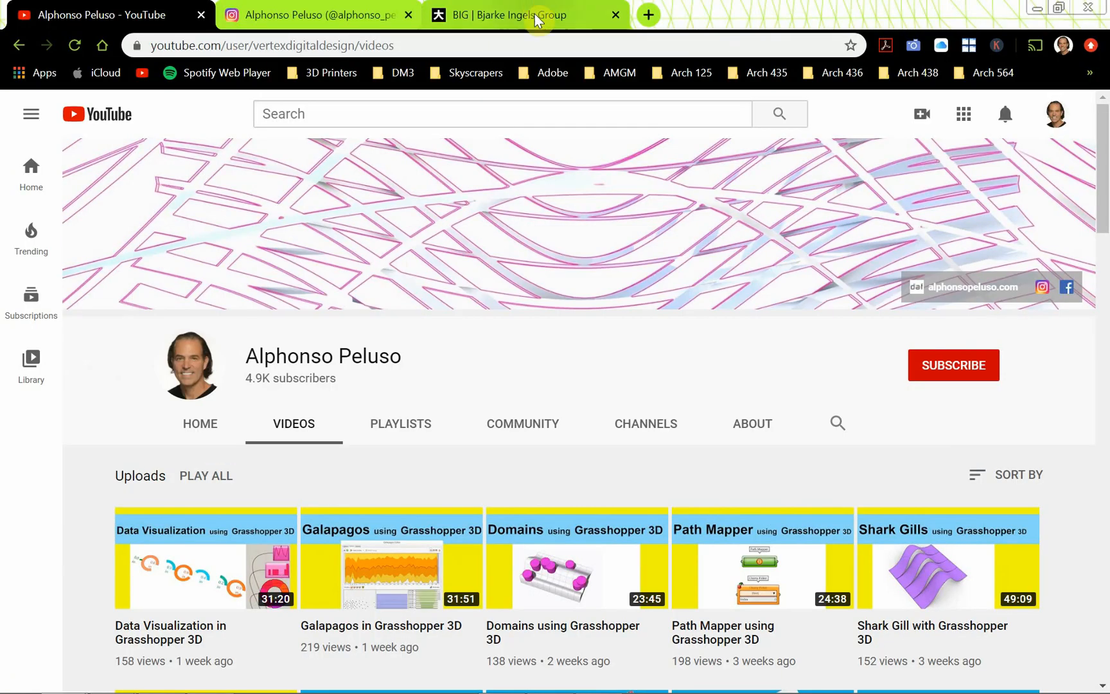
left_click(535, 15)
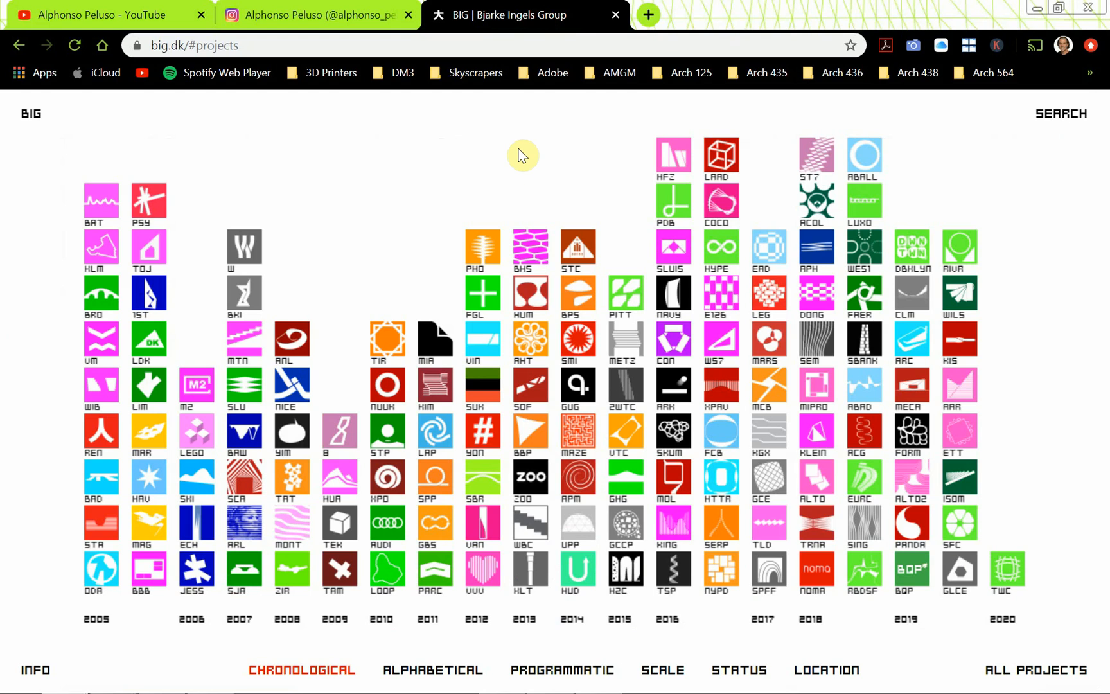
left_click(720, 339)
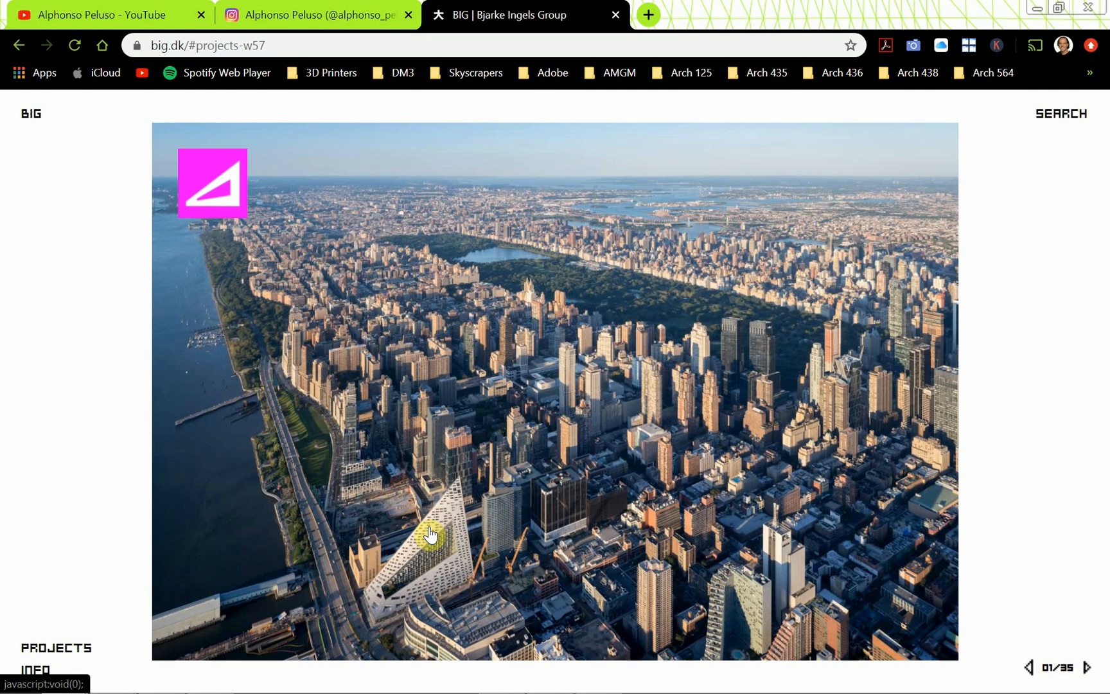
left_click(1086, 667)
left_click(1086, 667)
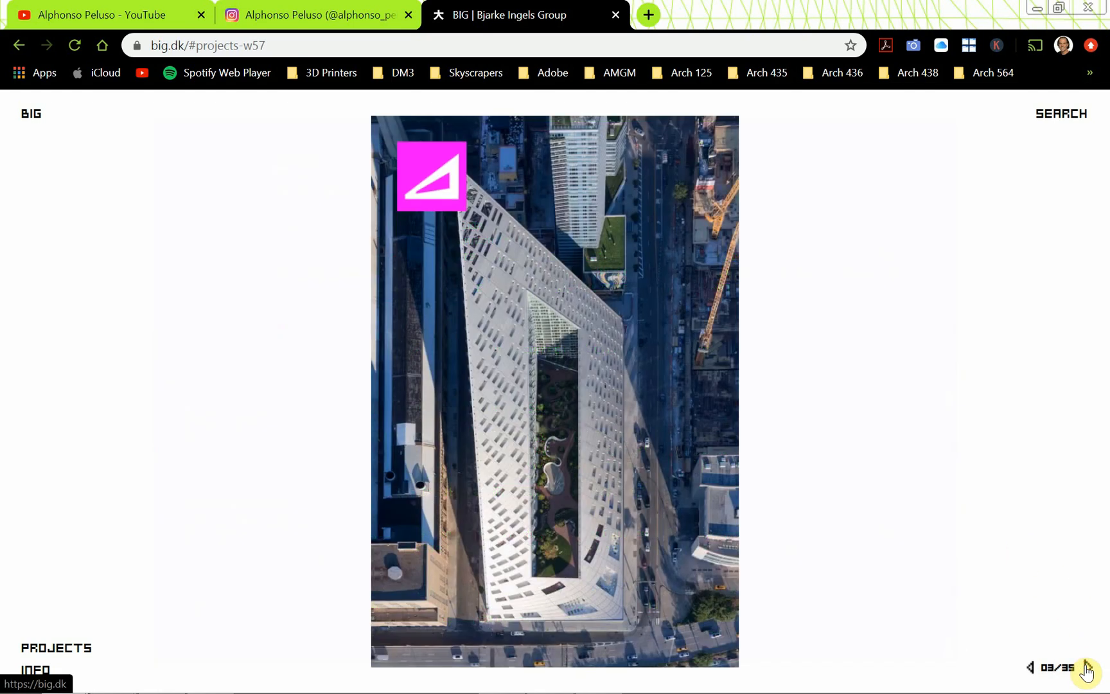
left_click(1085, 667)
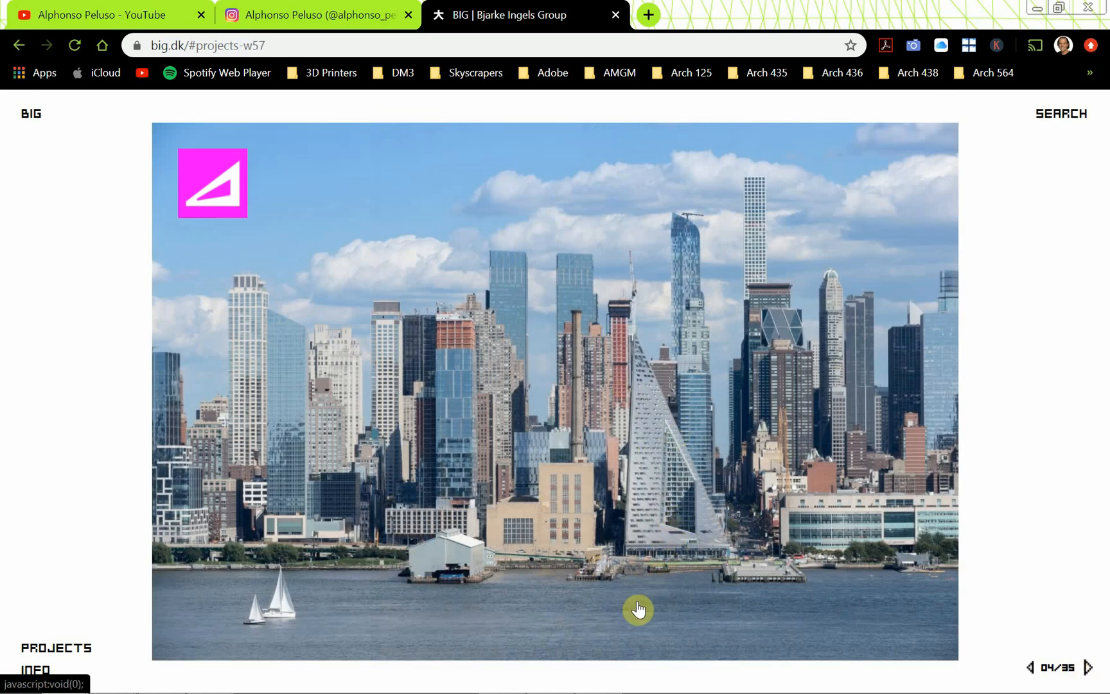
Step: Examine the W57 concept and massing diagrams in sequence, from the combined building types through the site, courtyard and raised-corner stages
left_click(1087, 668)
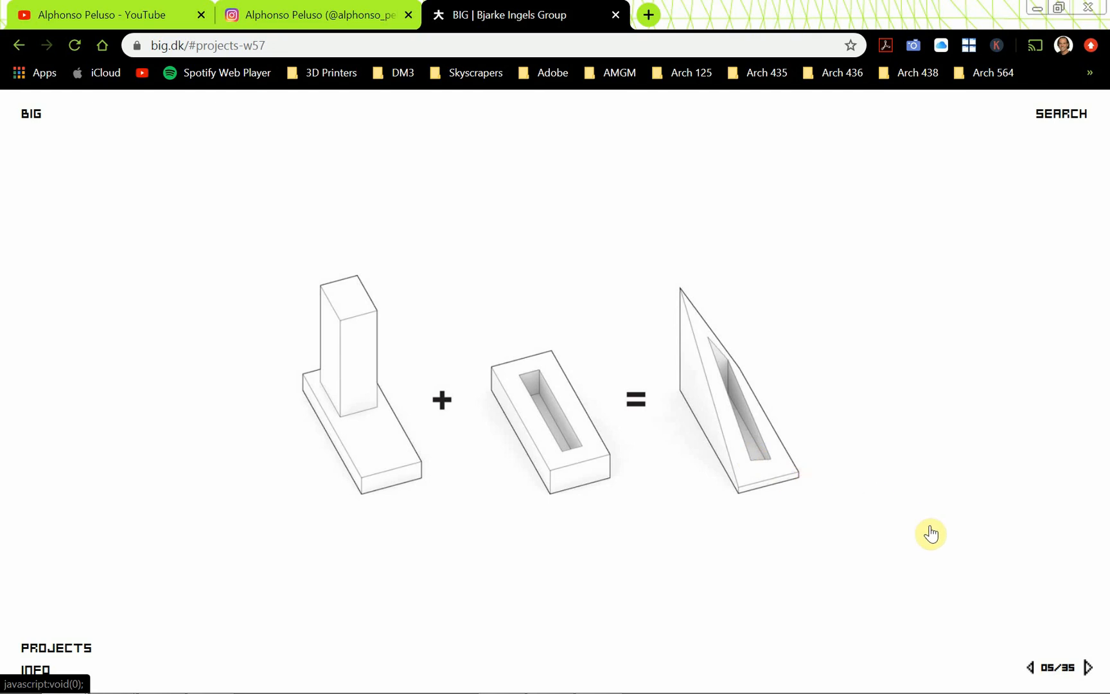
left_click(981, 570)
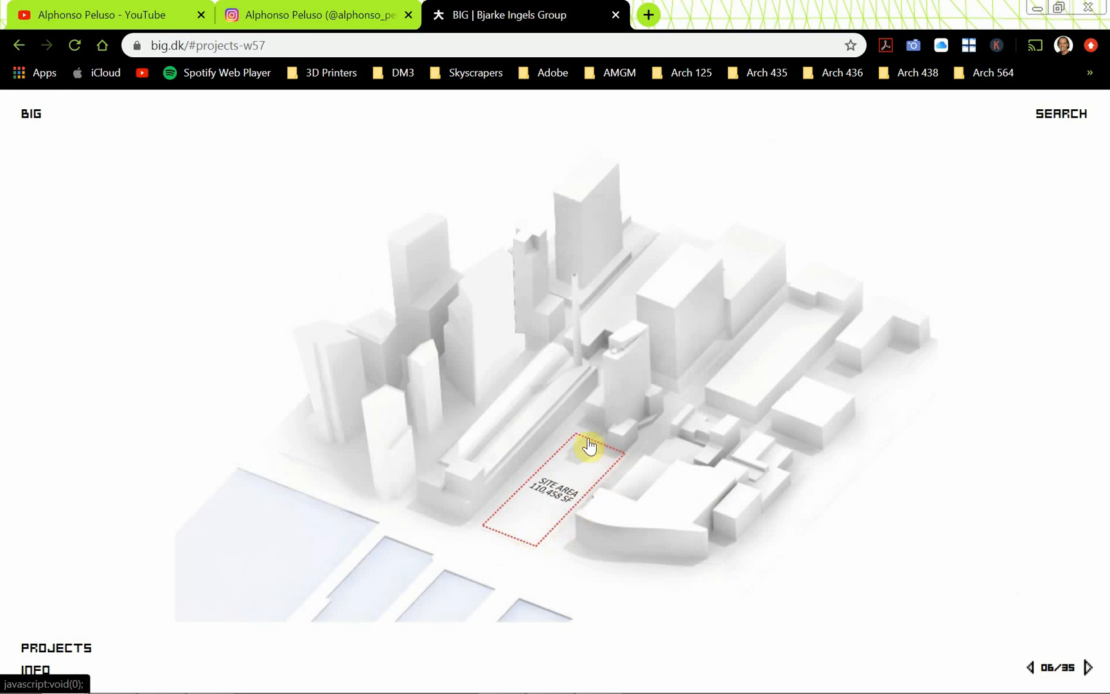
left_click(511, 464)
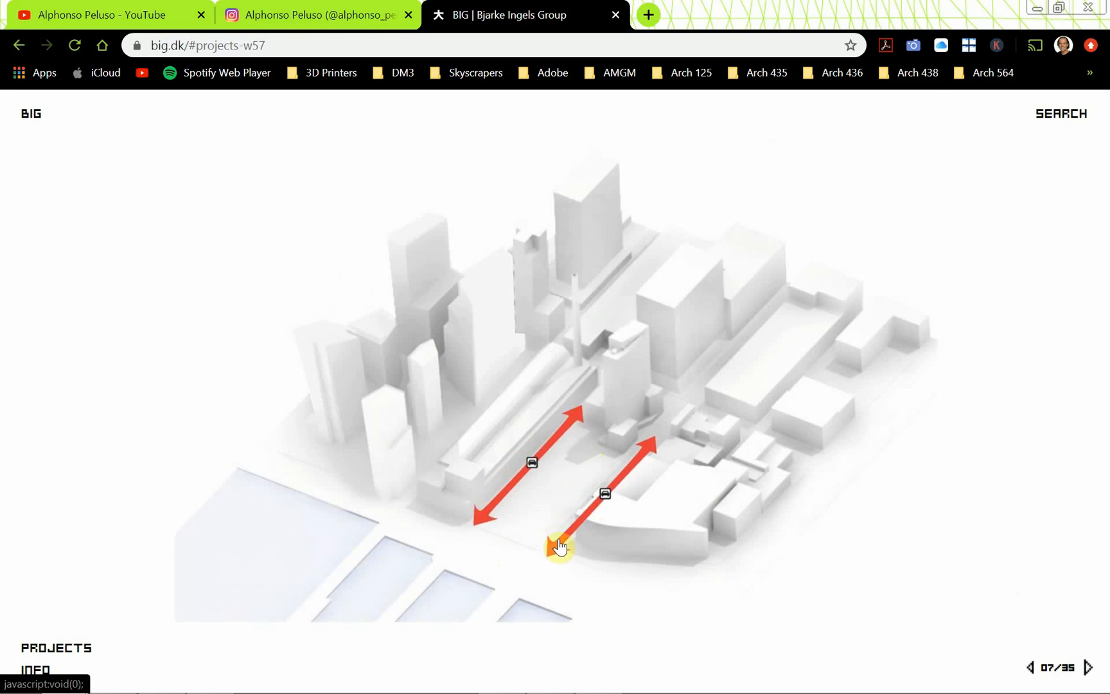
left_click(473, 473)
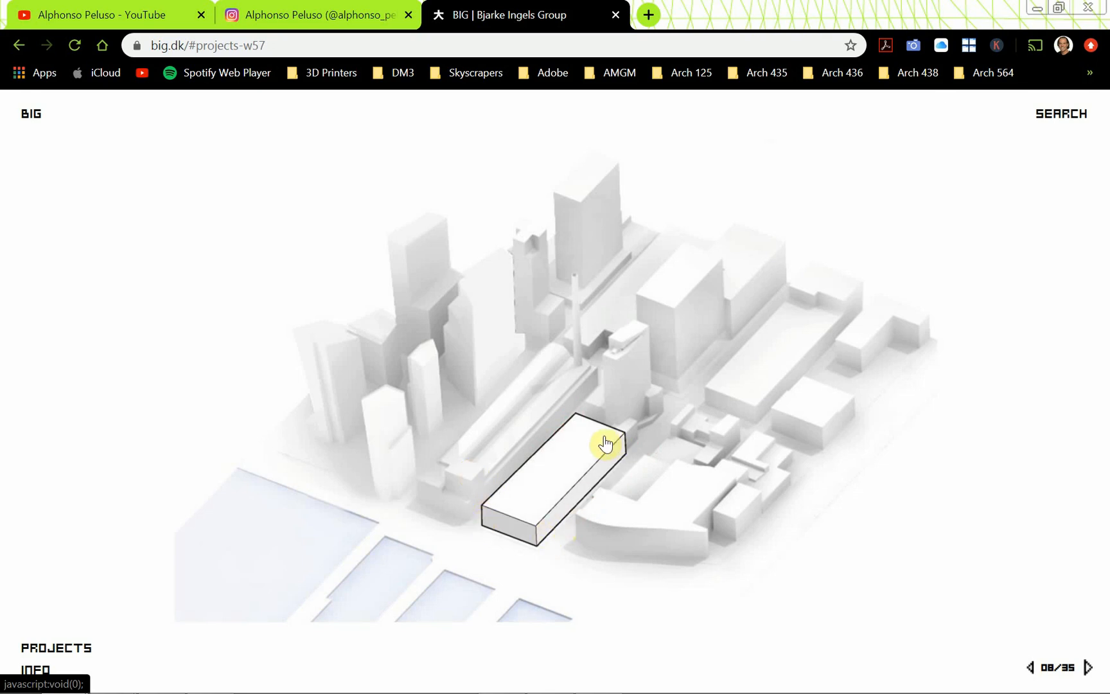
left_click(554, 457)
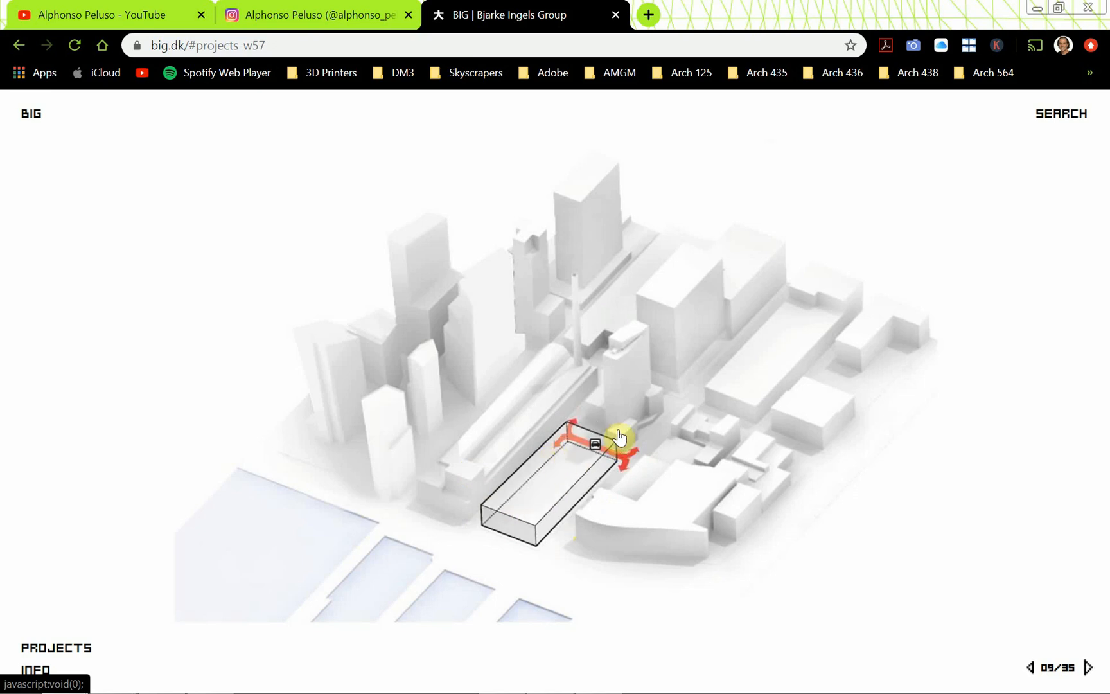
left_click(543, 445)
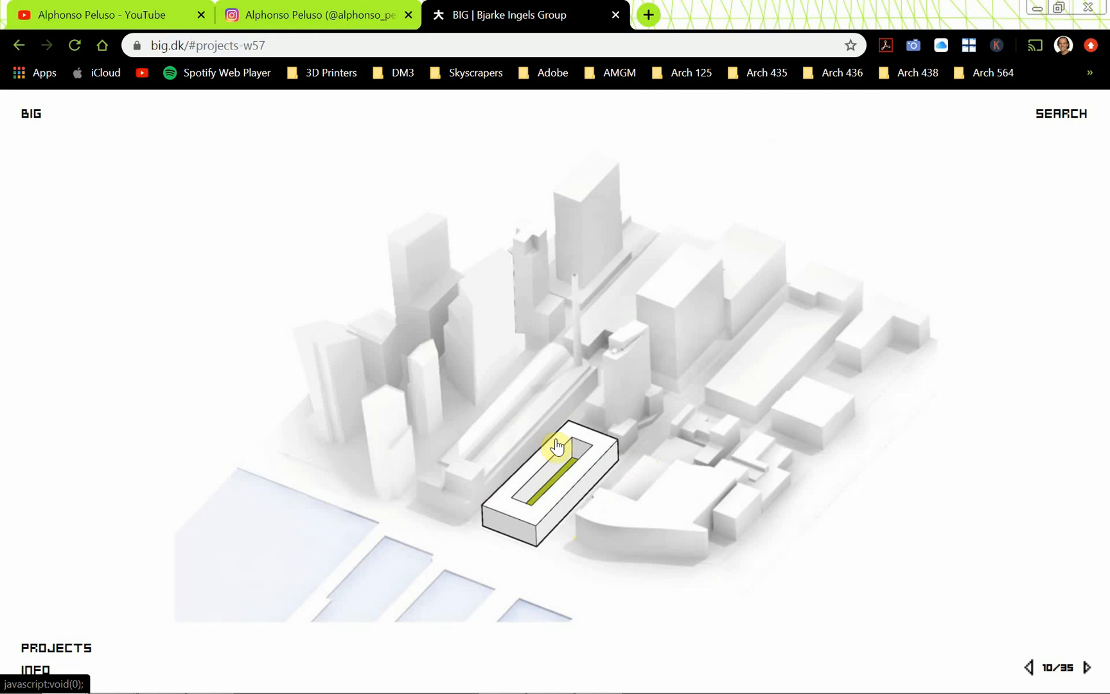
left_click(555, 486)
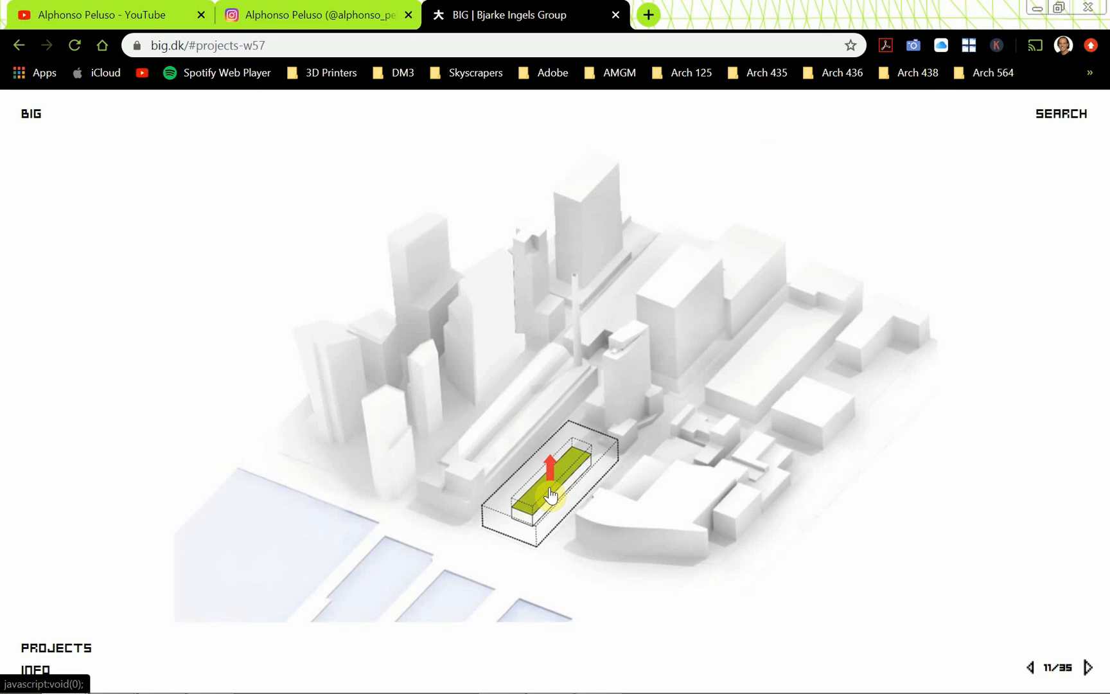
left_click(552, 487)
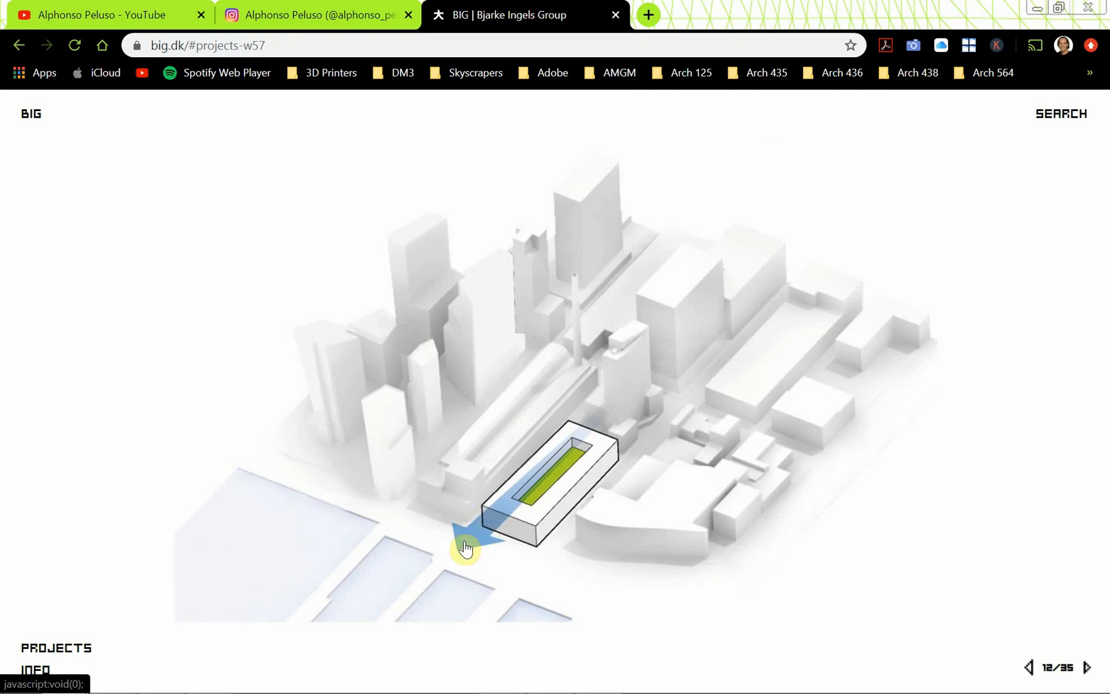
left_click(467, 516)
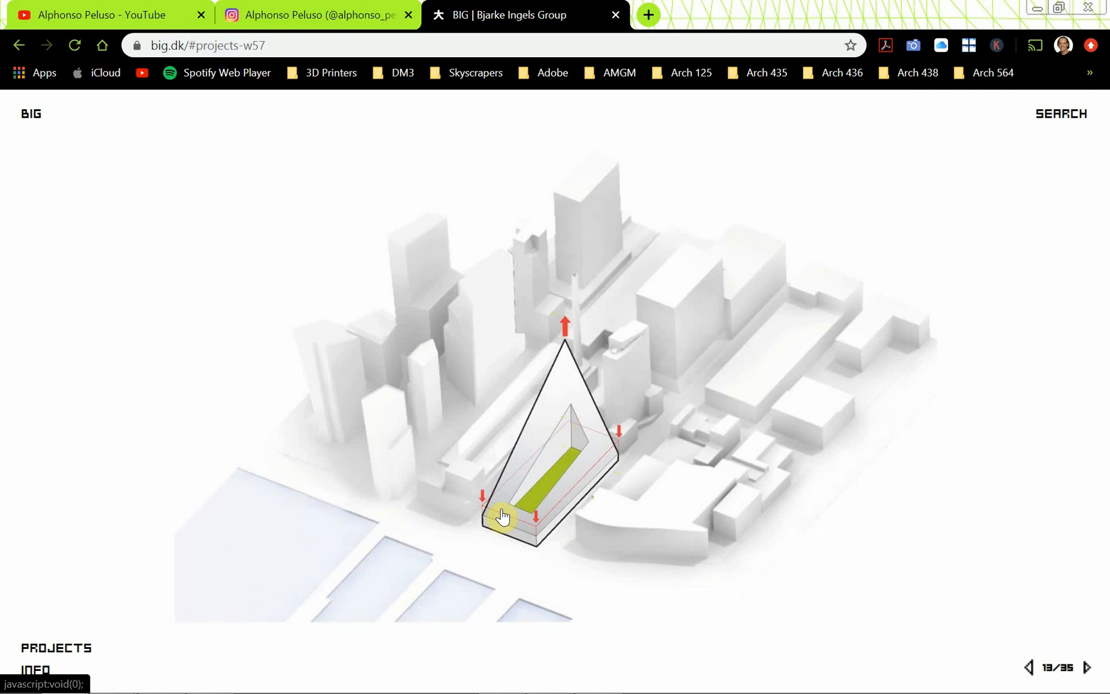
left_click(470, 520)
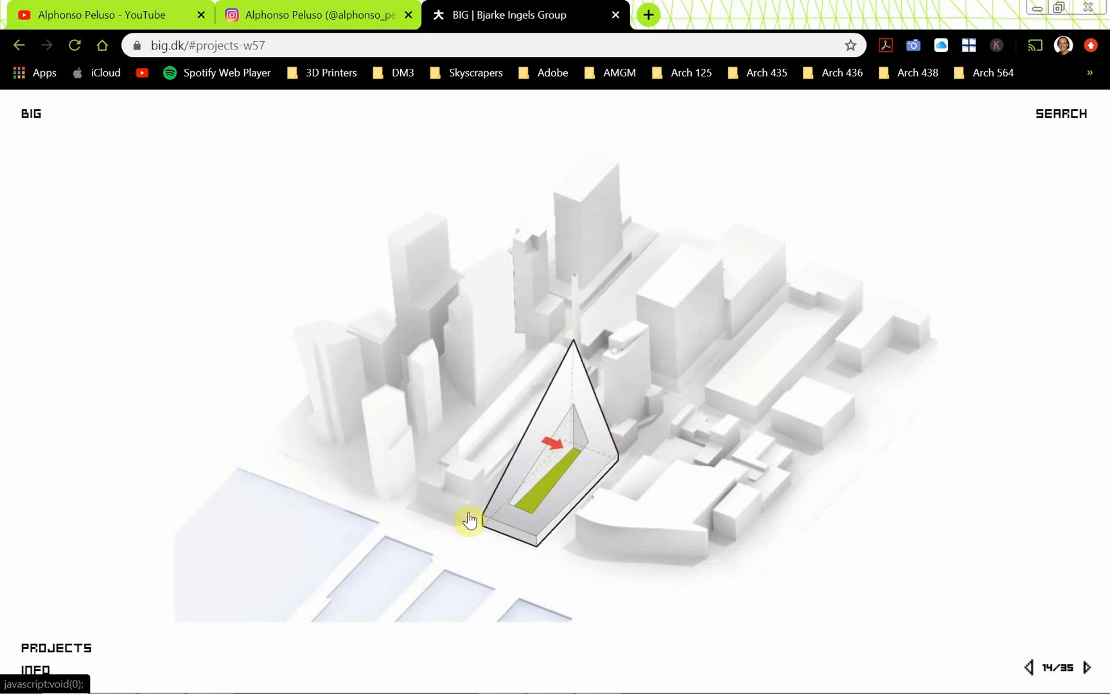
left_click(470, 521)
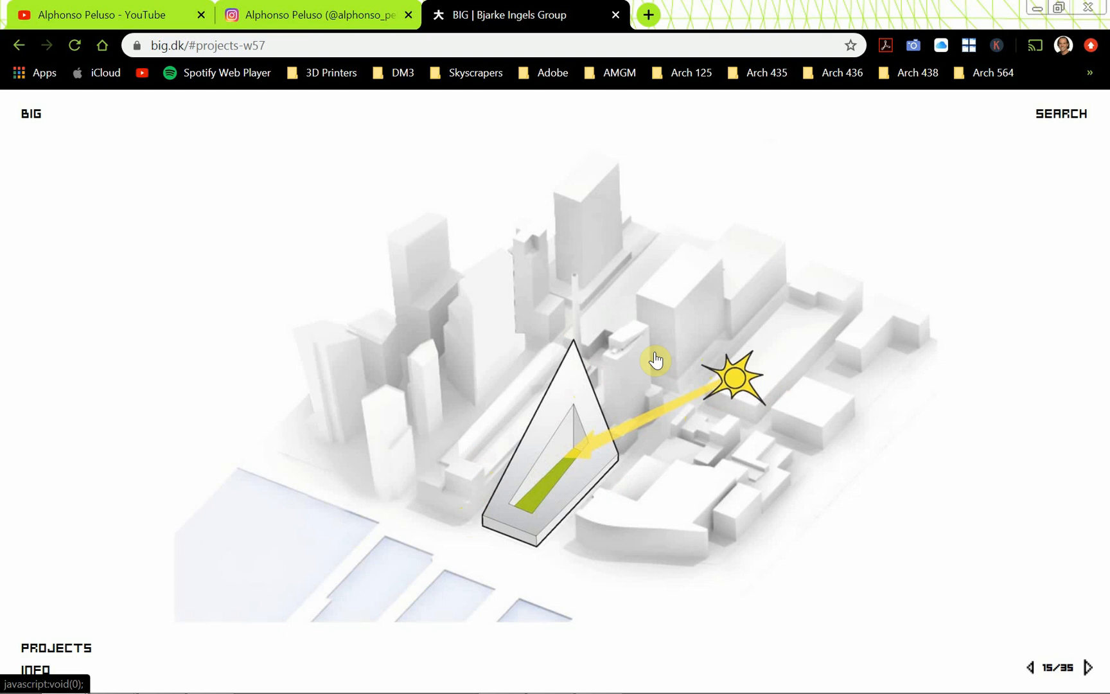
key("Left")
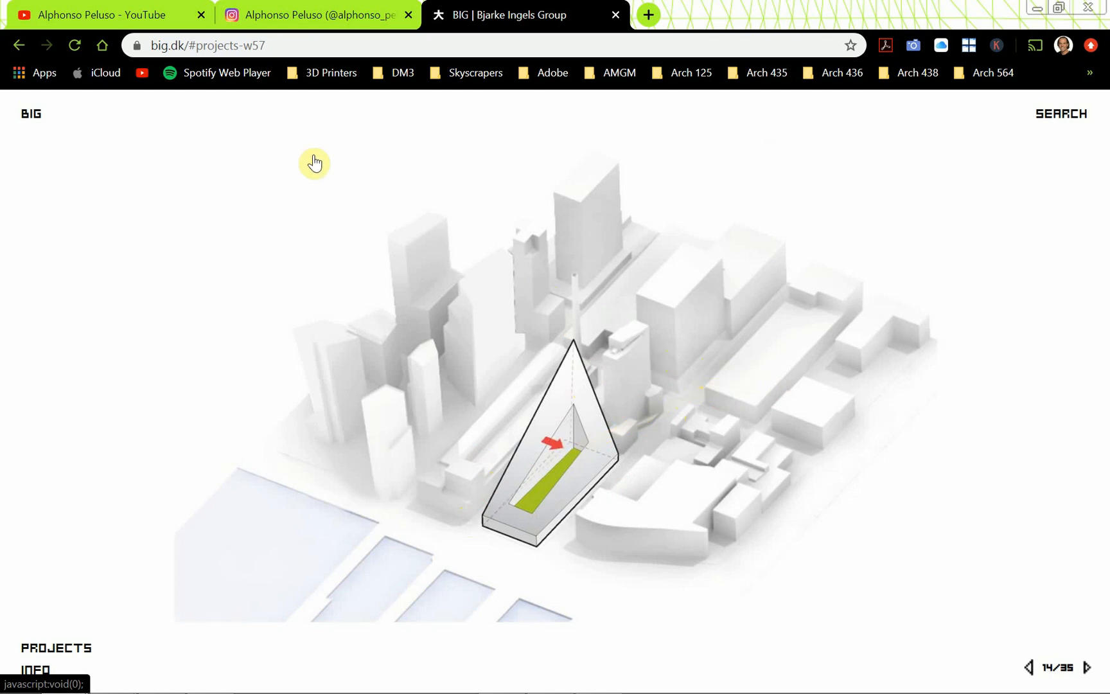
Step: Subscribe to the YouTube channel open in the browser, set its notifications to All and look over its uploaded videos
left_click(135, 21)
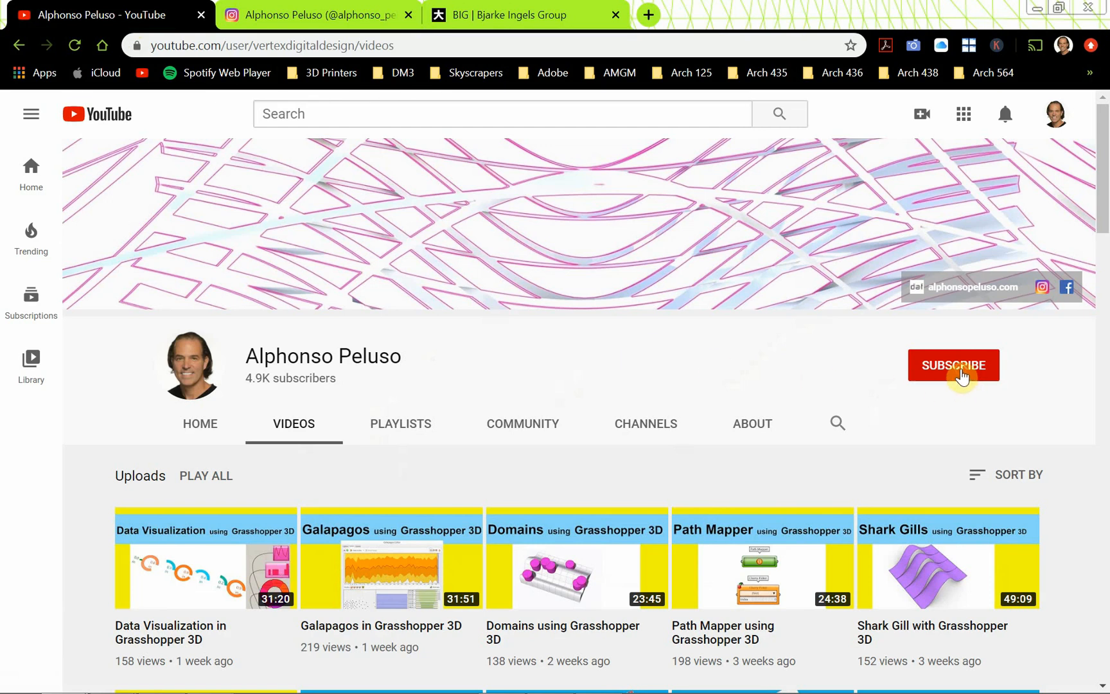
left_click(962, 376)
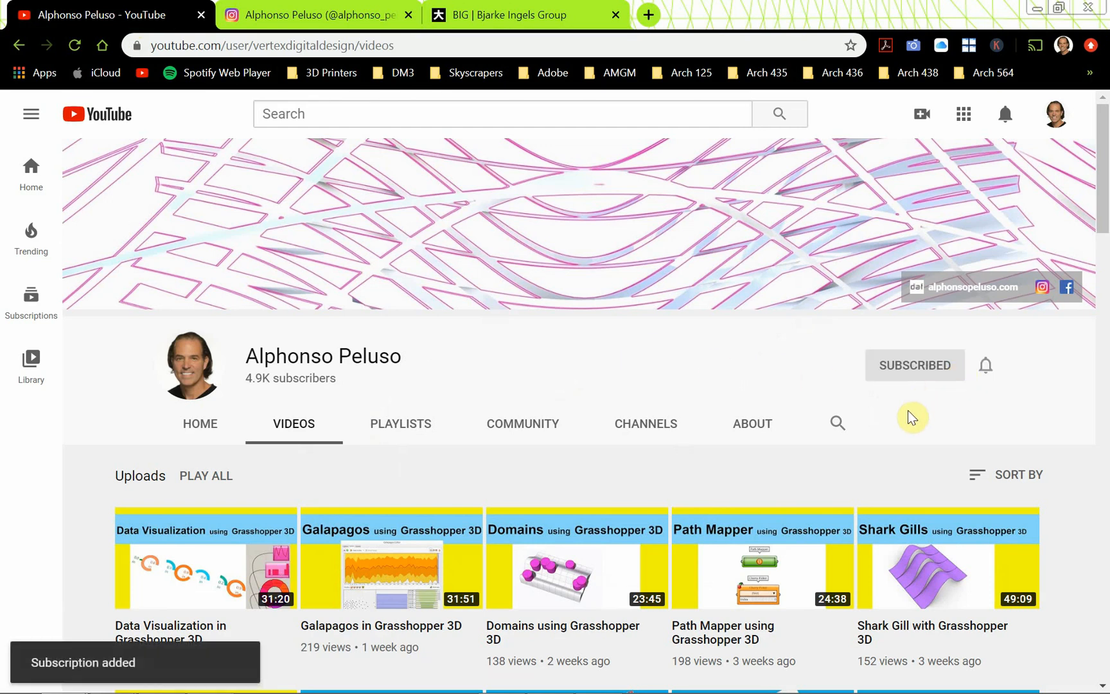
left_click(987, 368)
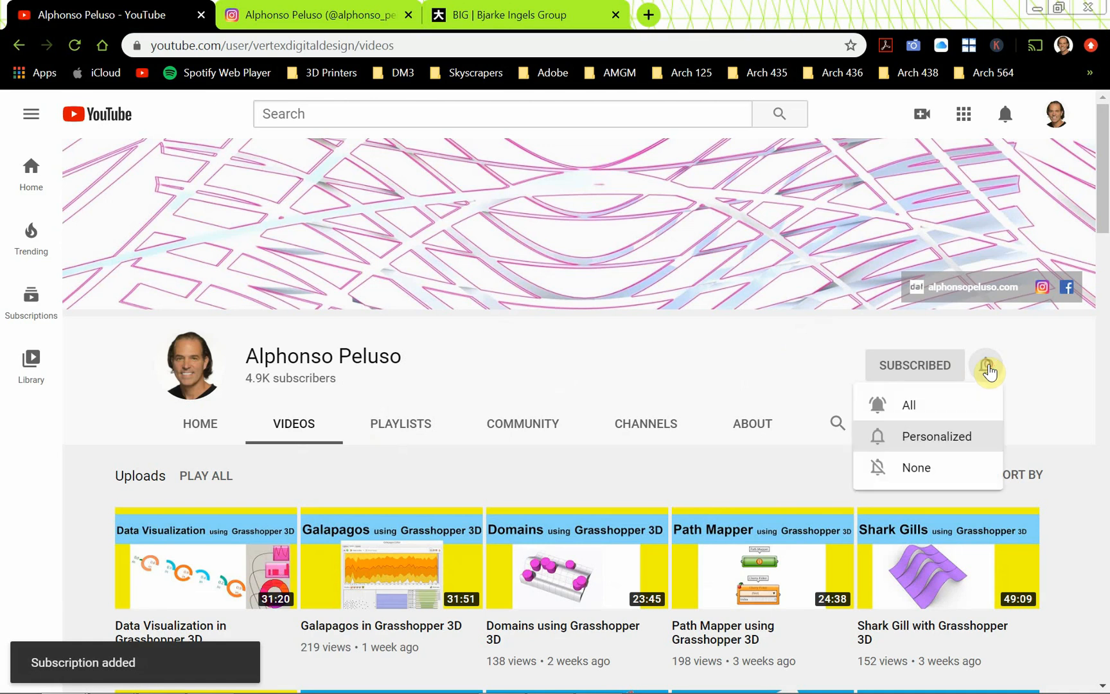
left_click(966, 403)
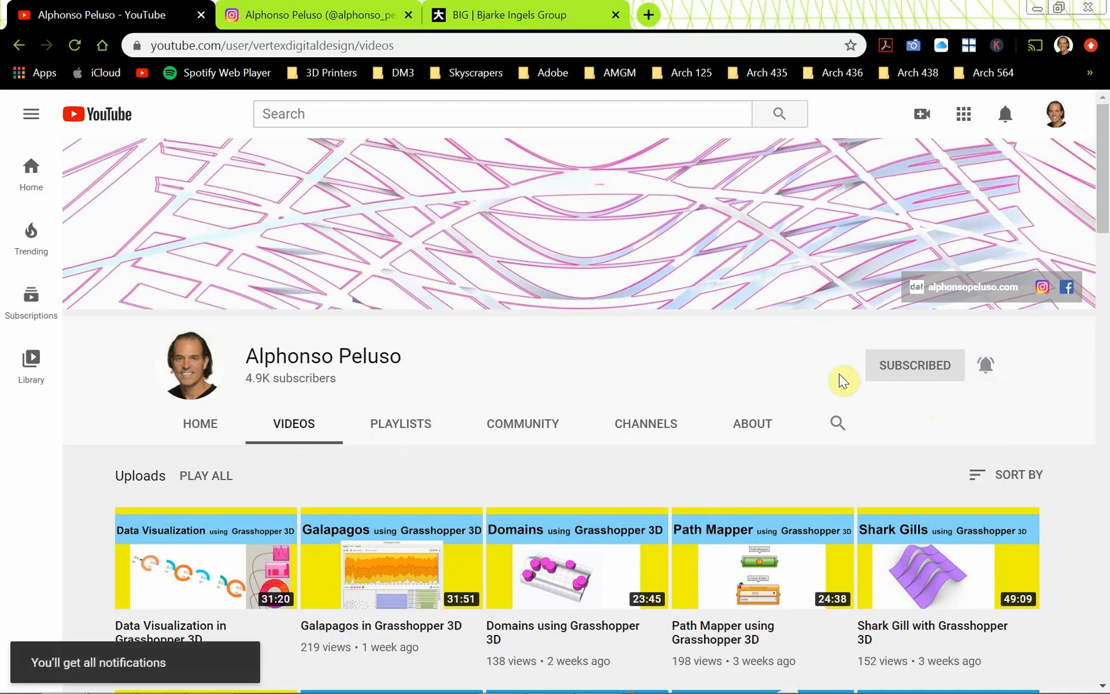
scroll(492, 368, "down", 4)
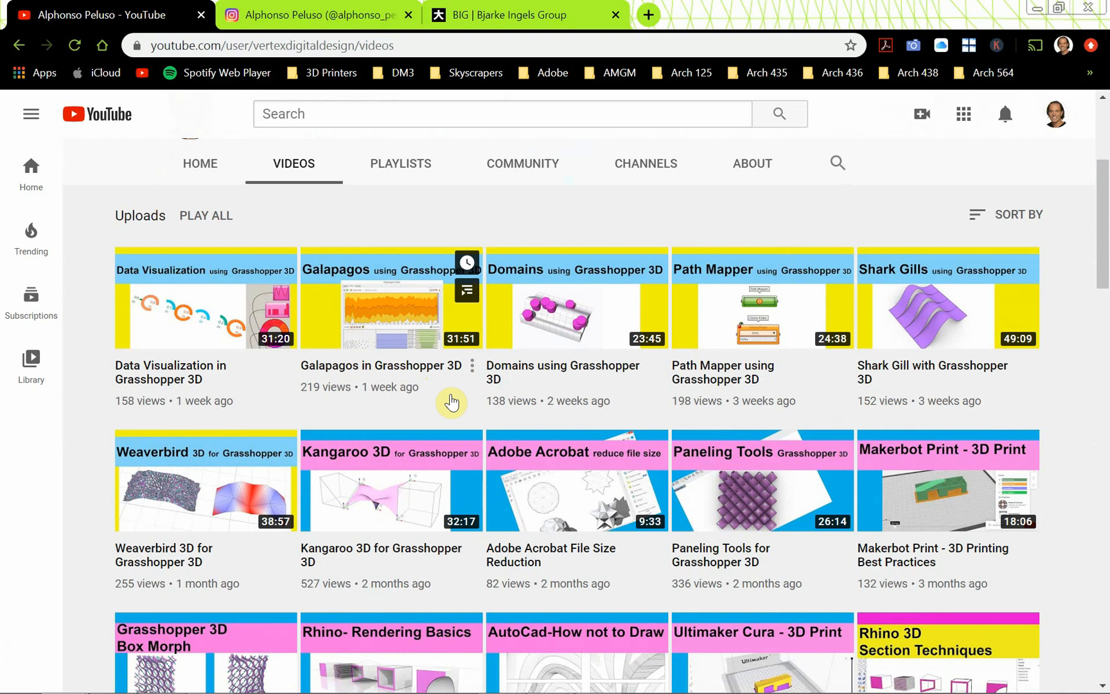
scroll(452, 401, "up", 4)
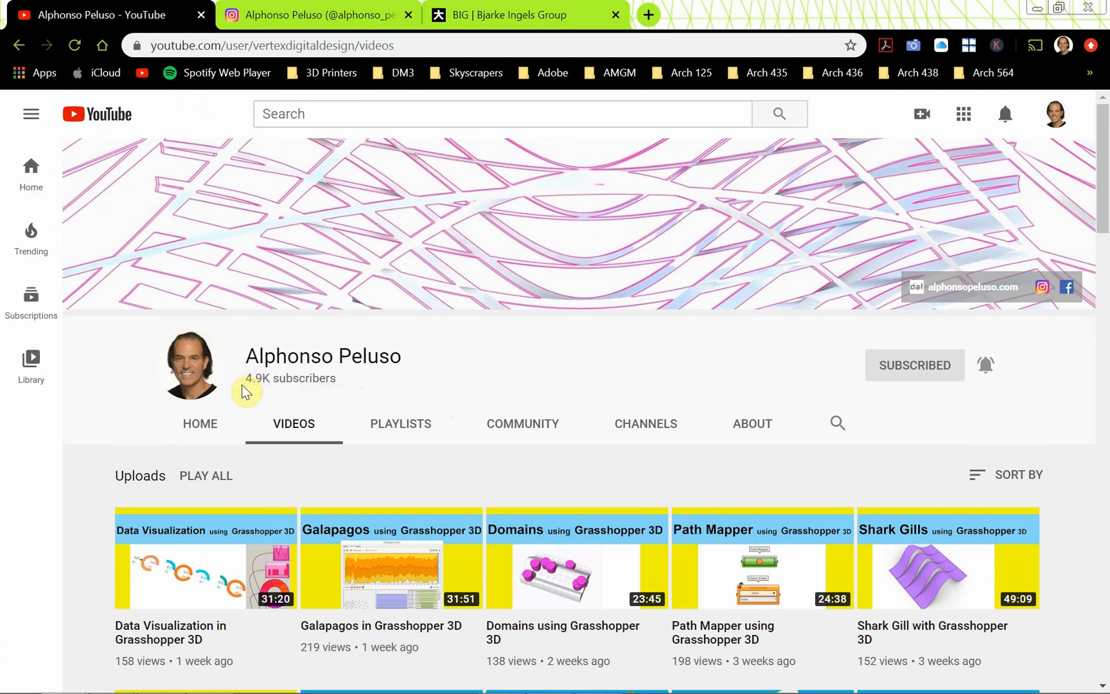
Step: Look through the posts on the Instagram profile open in the browser
left_click(299, 22)
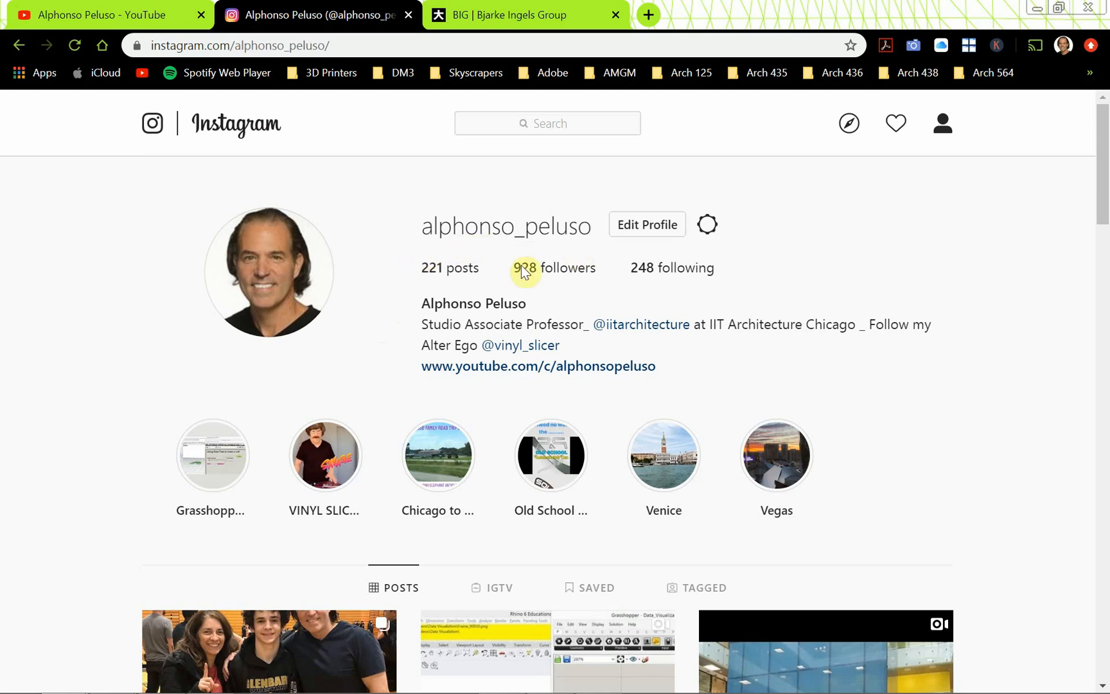
scroll(136, 316, "down", 1)
scroll(134, 313, "down", 3)
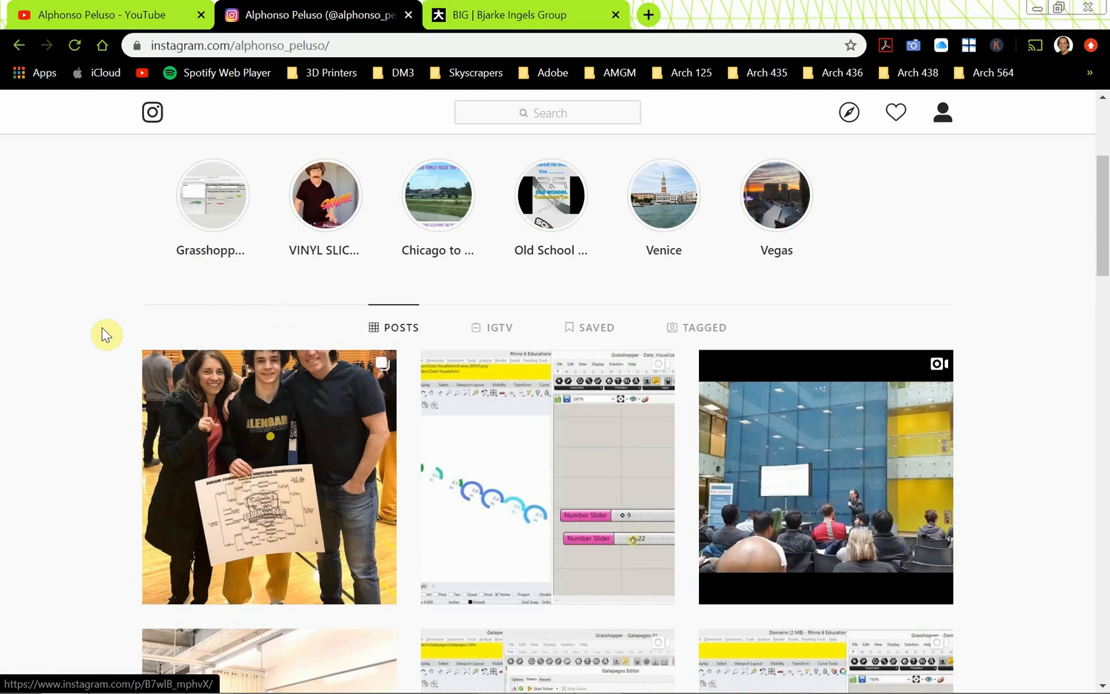
scroll(70, 334, "down", 1)
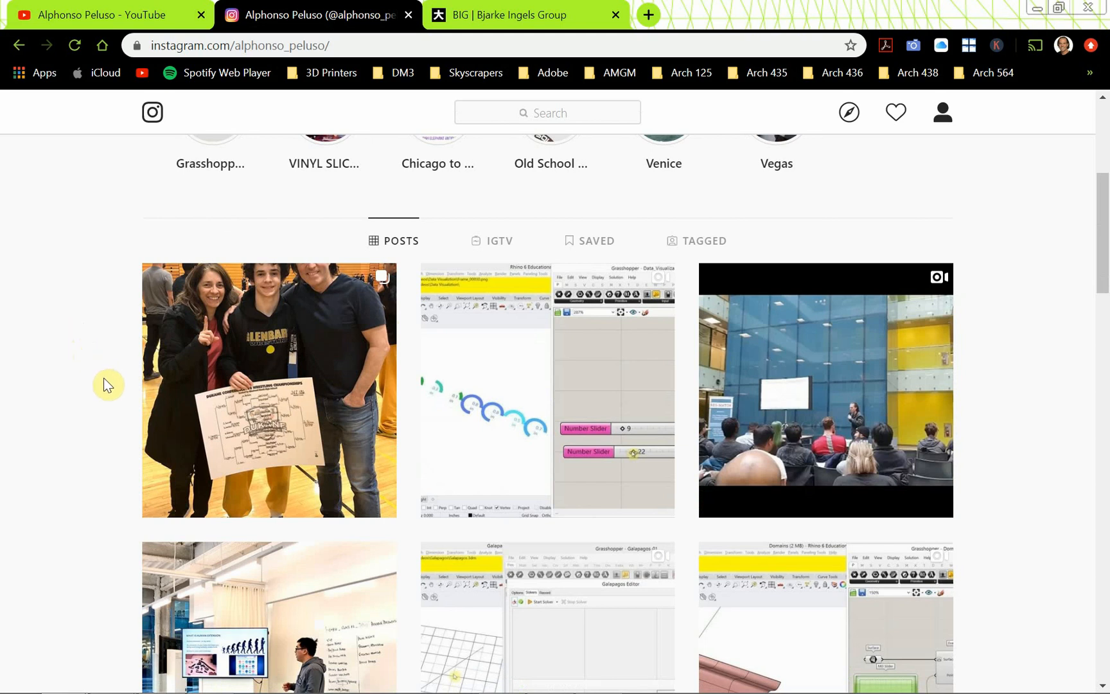
scroll(106, 384, "down", 4)
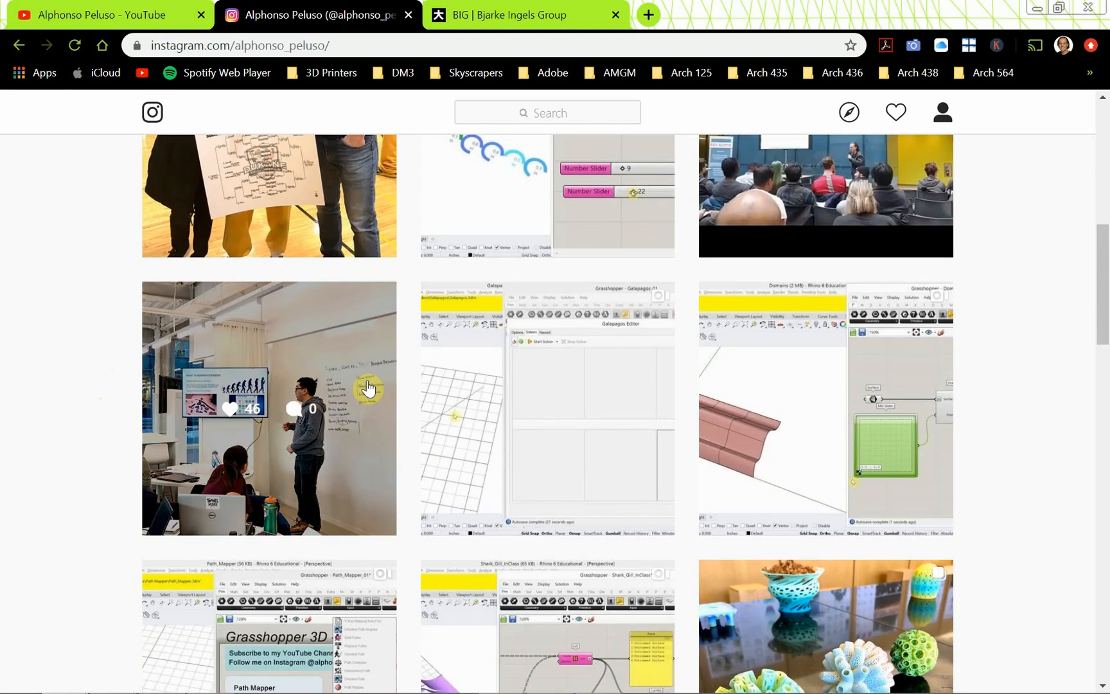
scroll(231, 411, "down", 3)
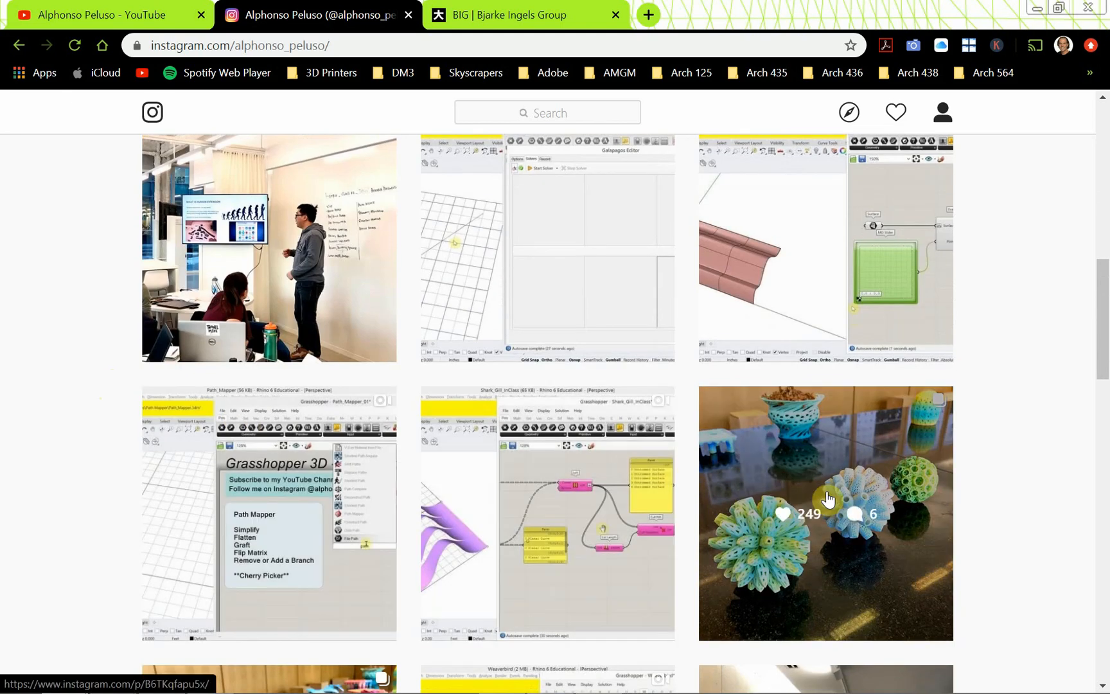
scroll(829, 499, "down", 4)
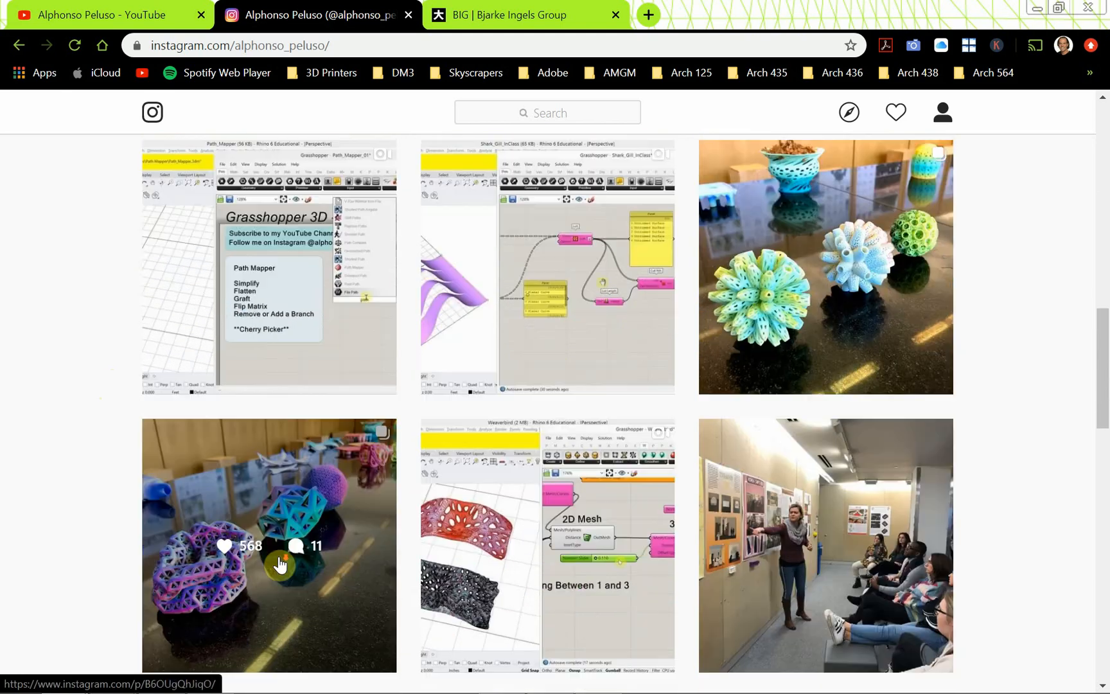
scroll(292, 569, "up", 15)
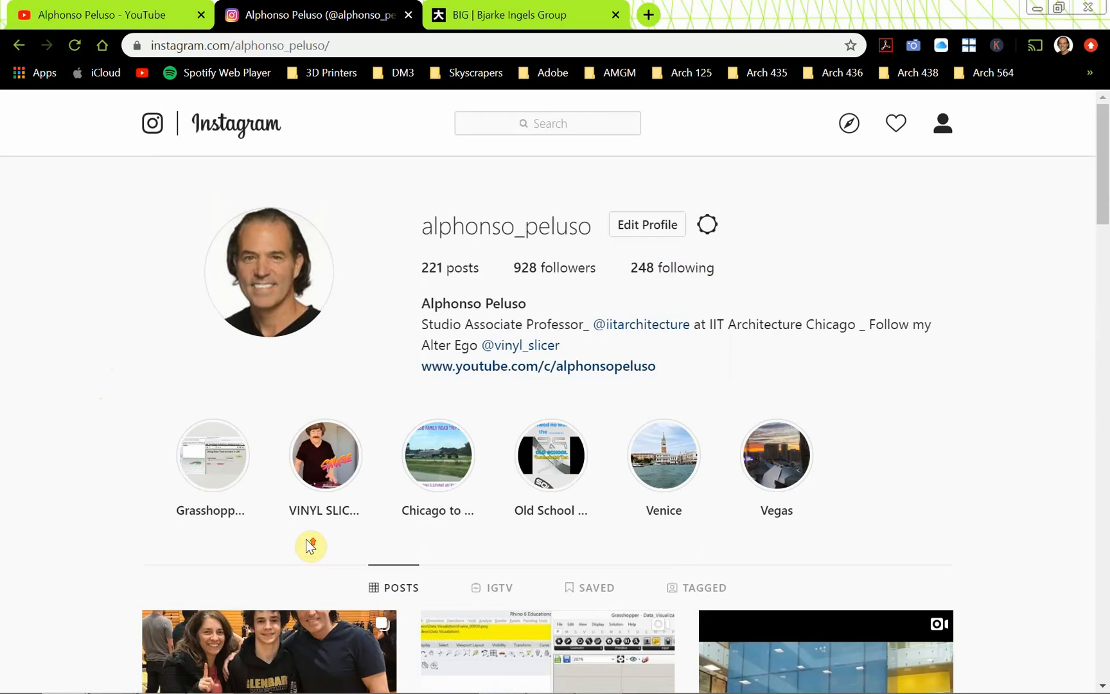
Step: Switch to Rhino and examine the four-stage massing diagram from several viewing angles in the Perspective viewport
key("alt+Tab")
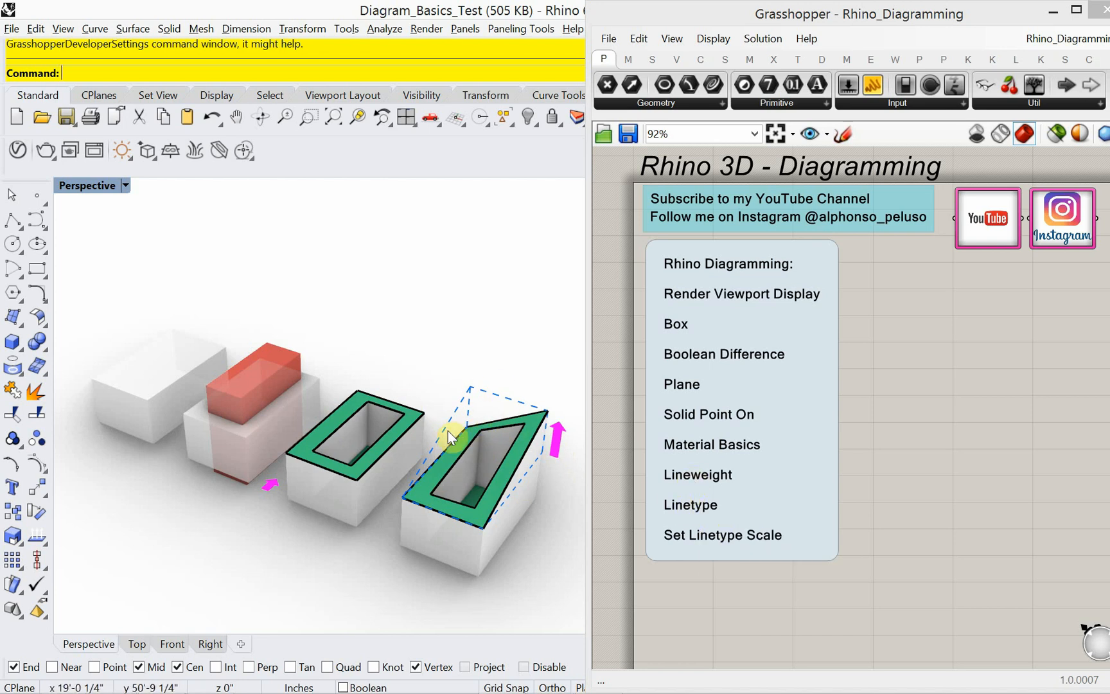
mouse_move(448, 437)
right_mouse_down()
mouse_move(436, 456)
mouse_move(444, 430)
mouse_move(379, 422)
mouse_move(114, 426)
mouse_move(280, 460)
mouse_move(359, 427)
mouse_move(441, 423)
right_mouse_up()
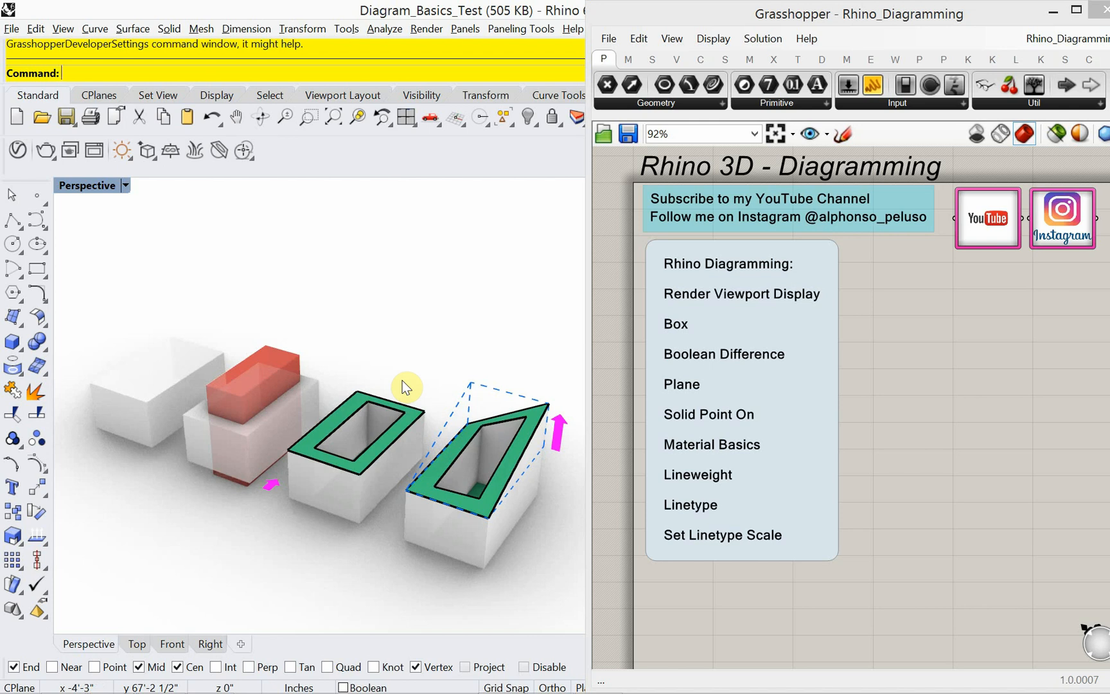
right_click_drag(349, 359, 544, 331)
right_click_drag(282, 441, 208, 515)
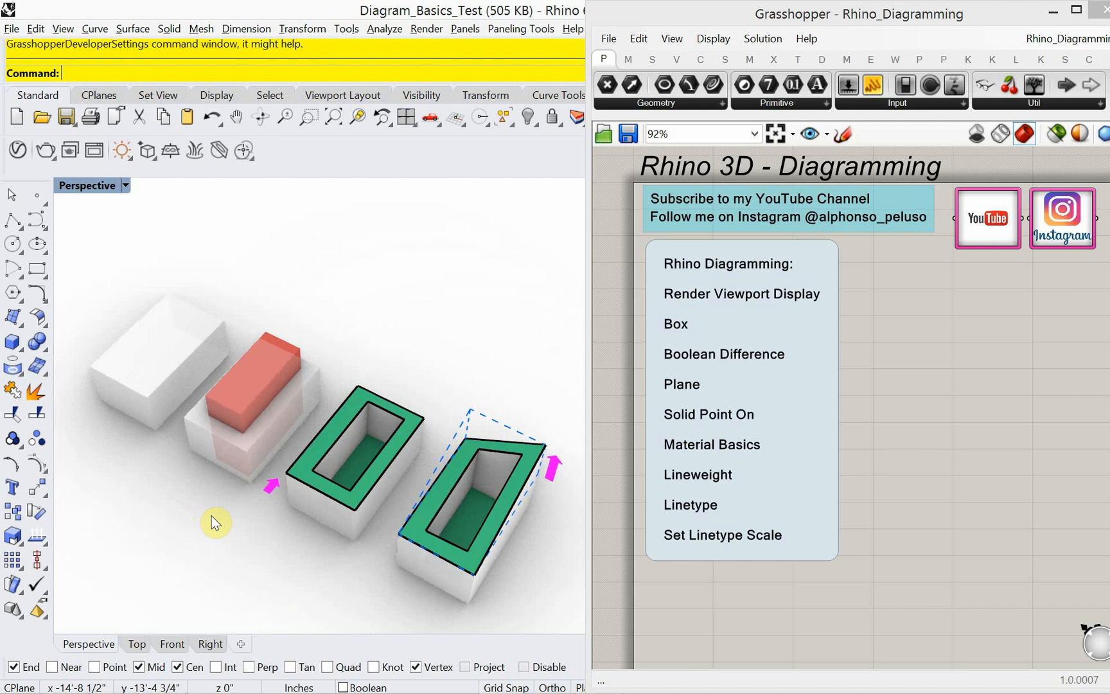
right_click_drag(208, 533, 212, 497)
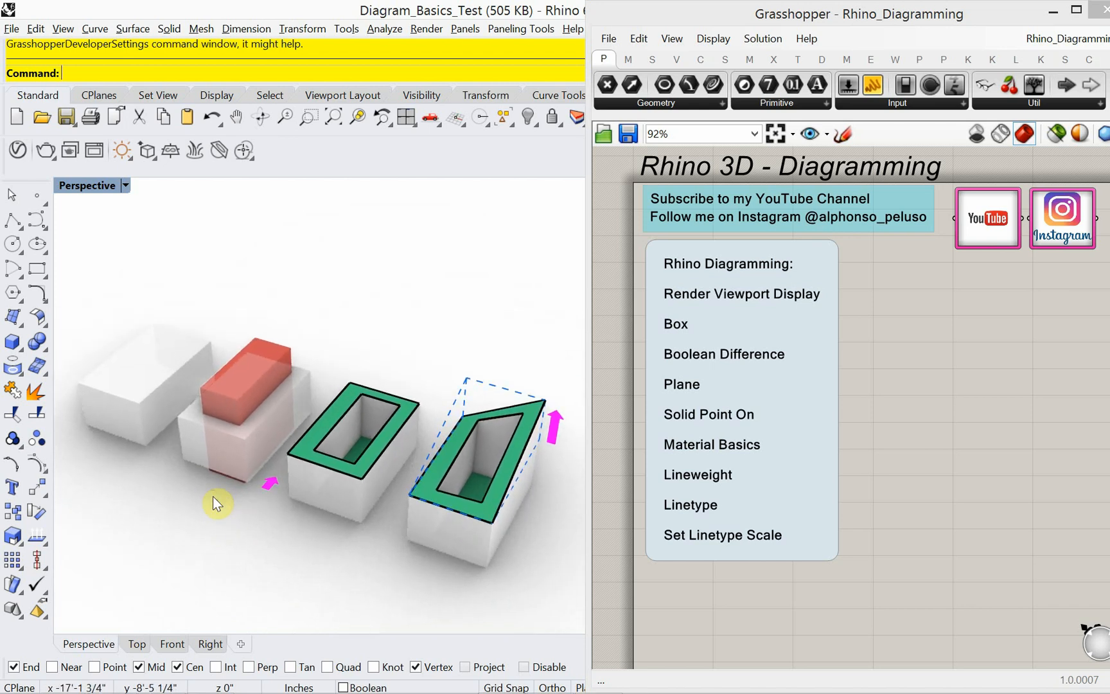
Step: Delete all the geometry of the four-stage massing diagram from the Perspective viewport
scroll(427, 507, "down", 1)
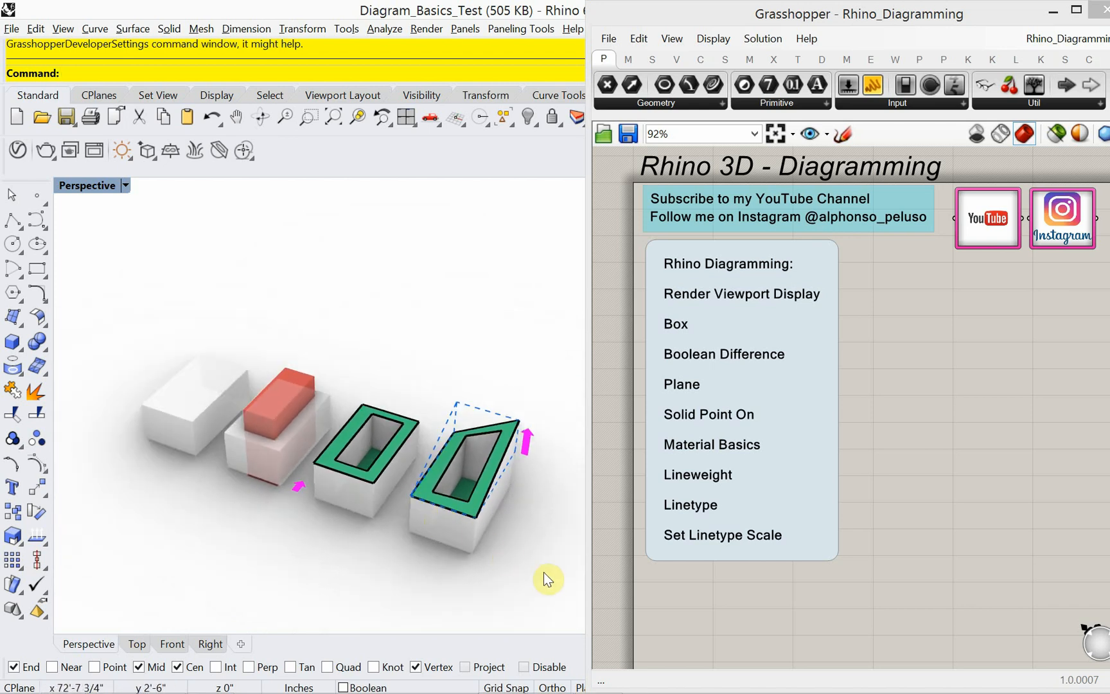
left_click_drag(548, 568, 122, 307)
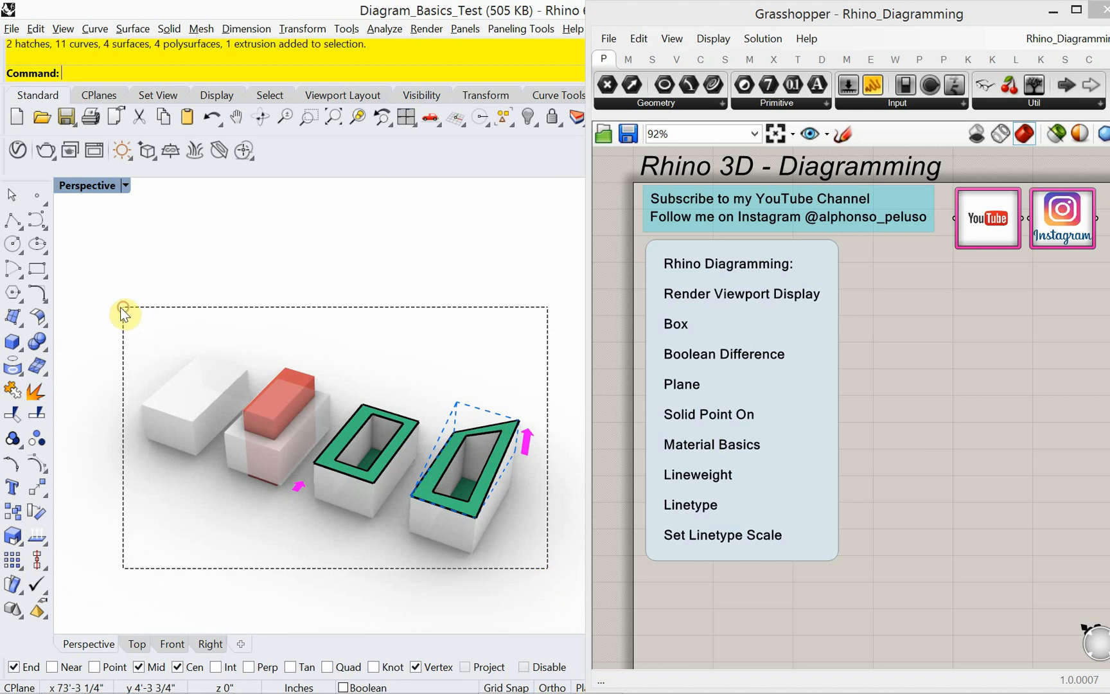
key("Delete")
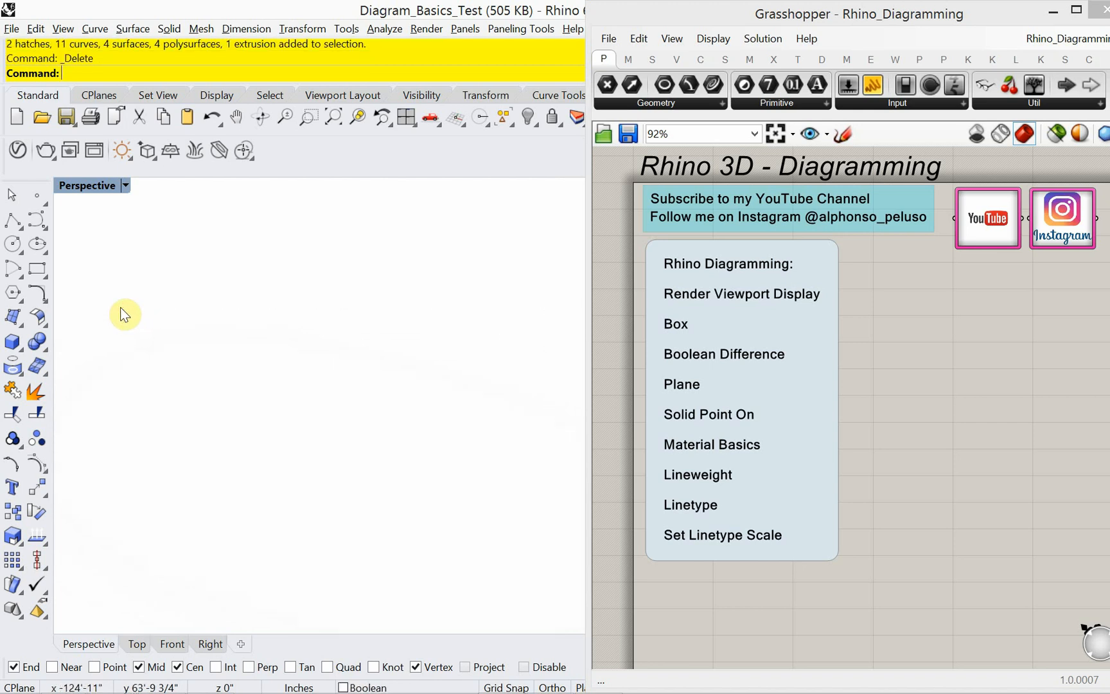
Step: Toggle the construction grid off and on, leaving it visible, and apply the Rendered display mode to the Perspective viewport
key("F7")
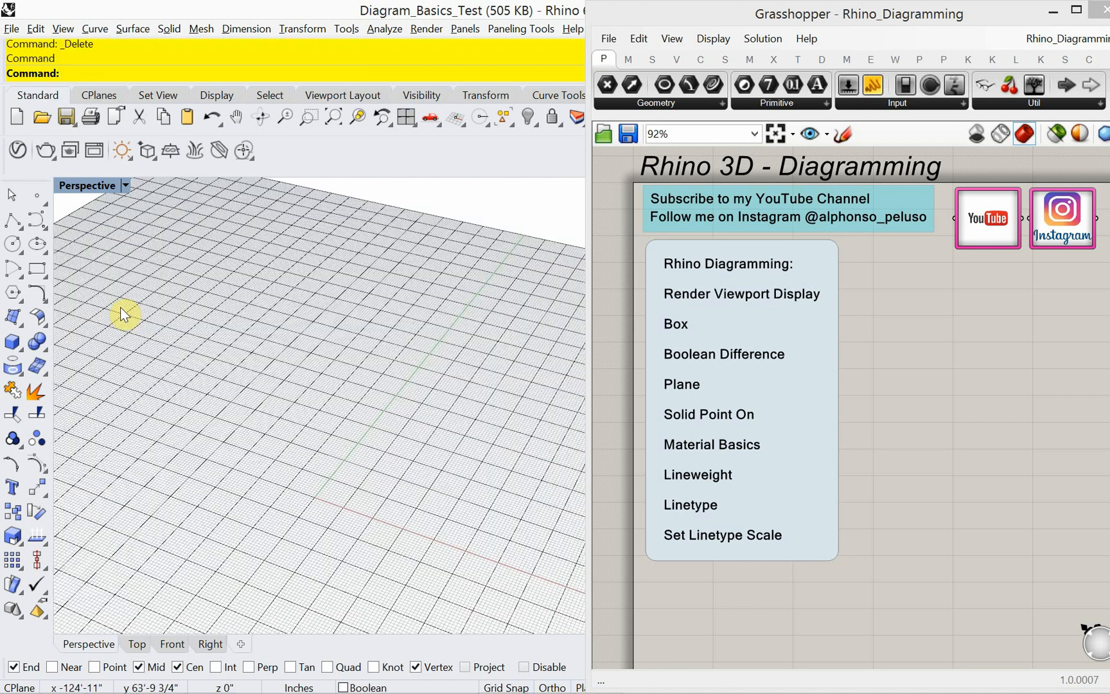
key("F7")
key("F7")
key("F7")
key("F7")
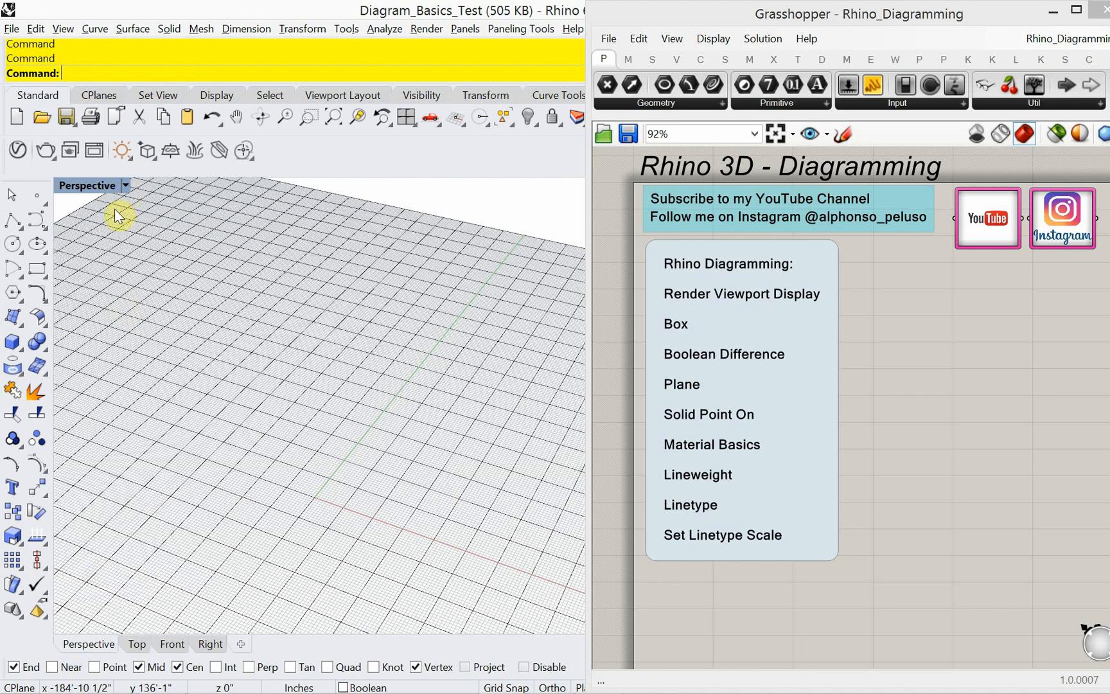
left_click(125, 188)
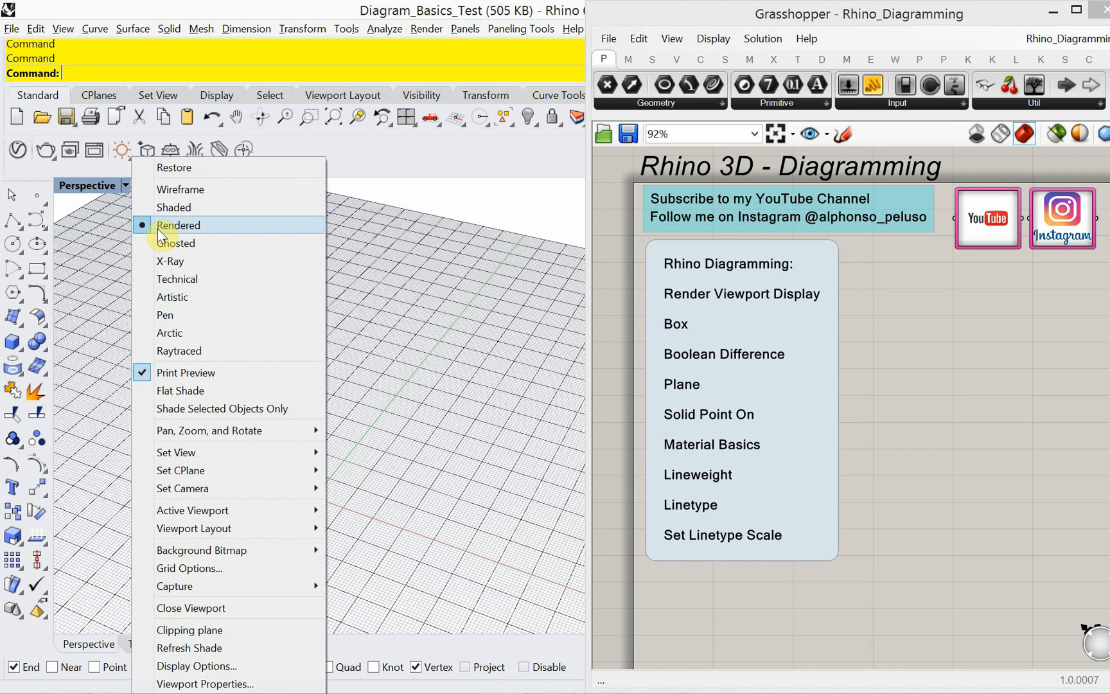
left_click(194, 225)
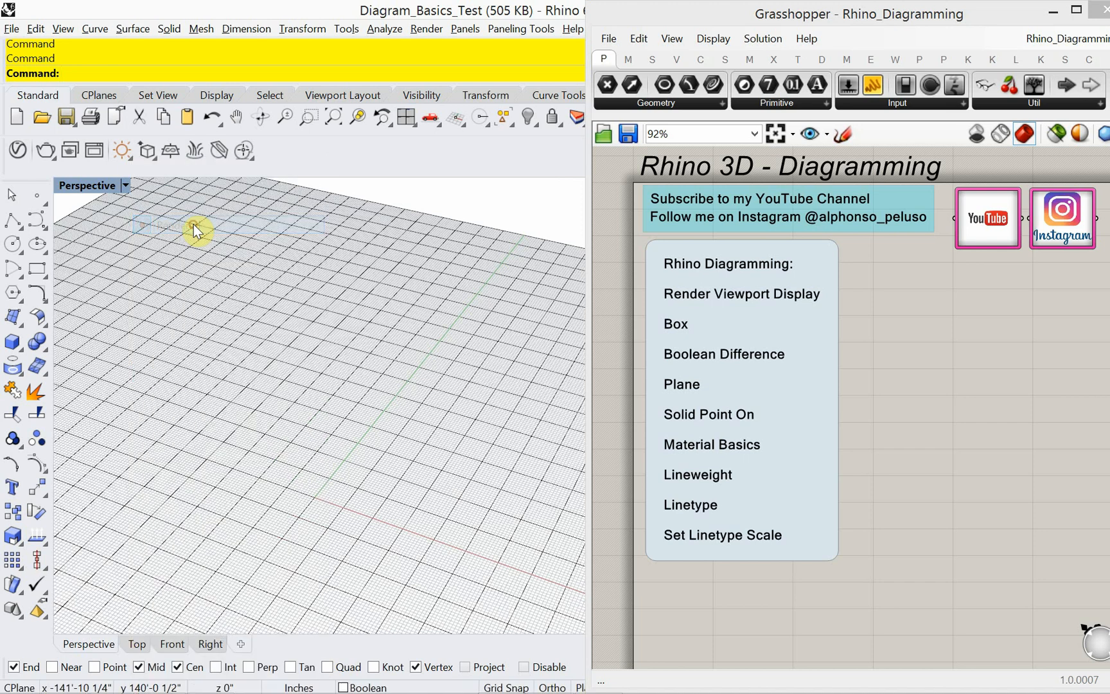
Step: Minimize Grasshopper and create a new document from the Large Objects - Inches template, discarding the changes to Diagram_Basics_Test
left_click(1047, 13)
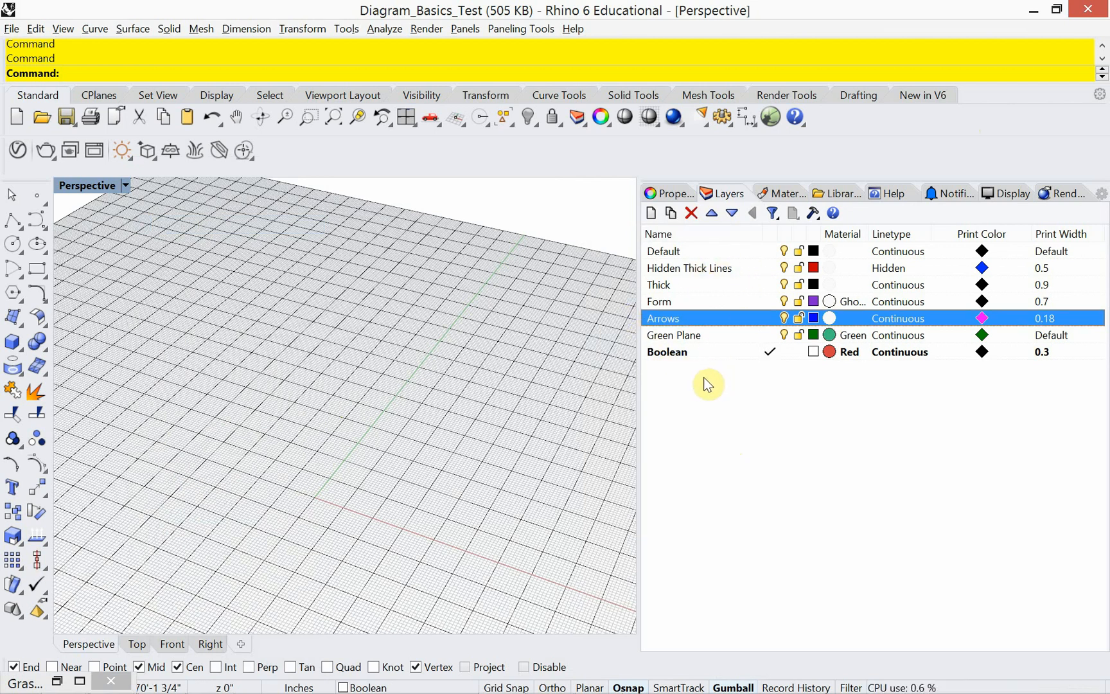
left_click(685, 303)
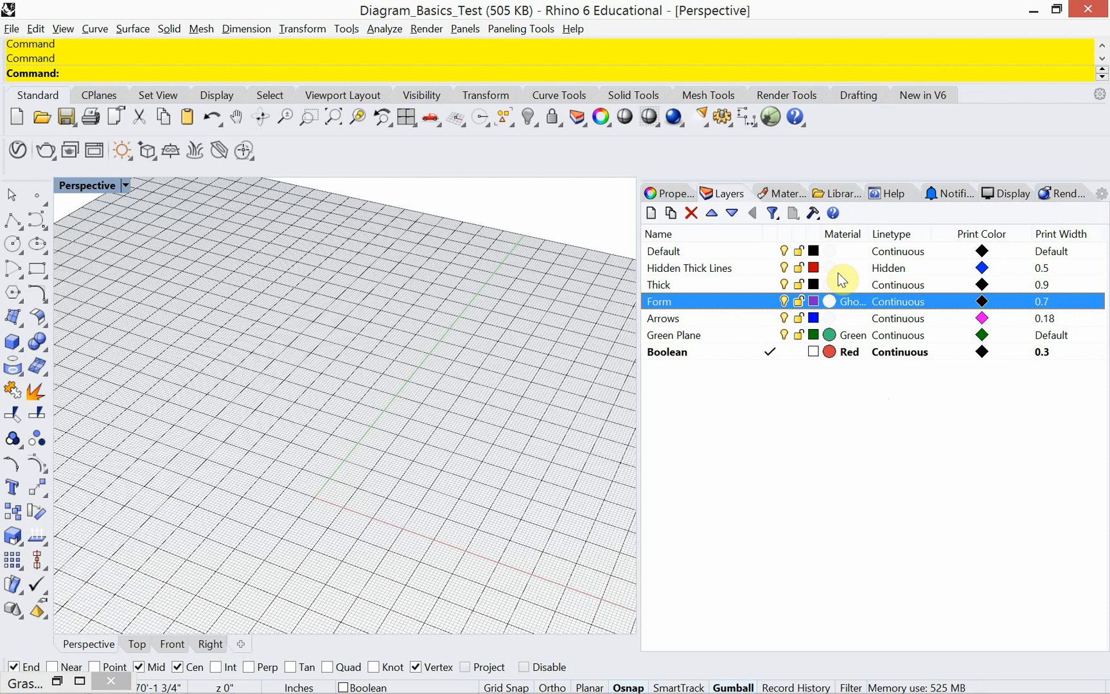
left_click(11, 29)
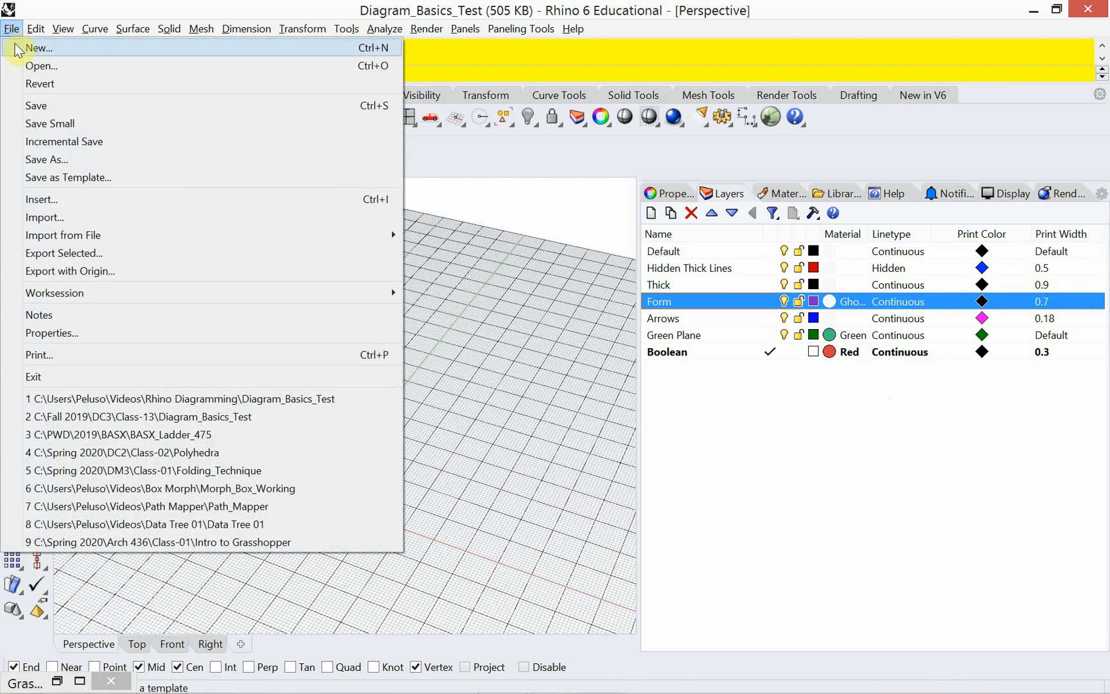
left_click(16, 48)
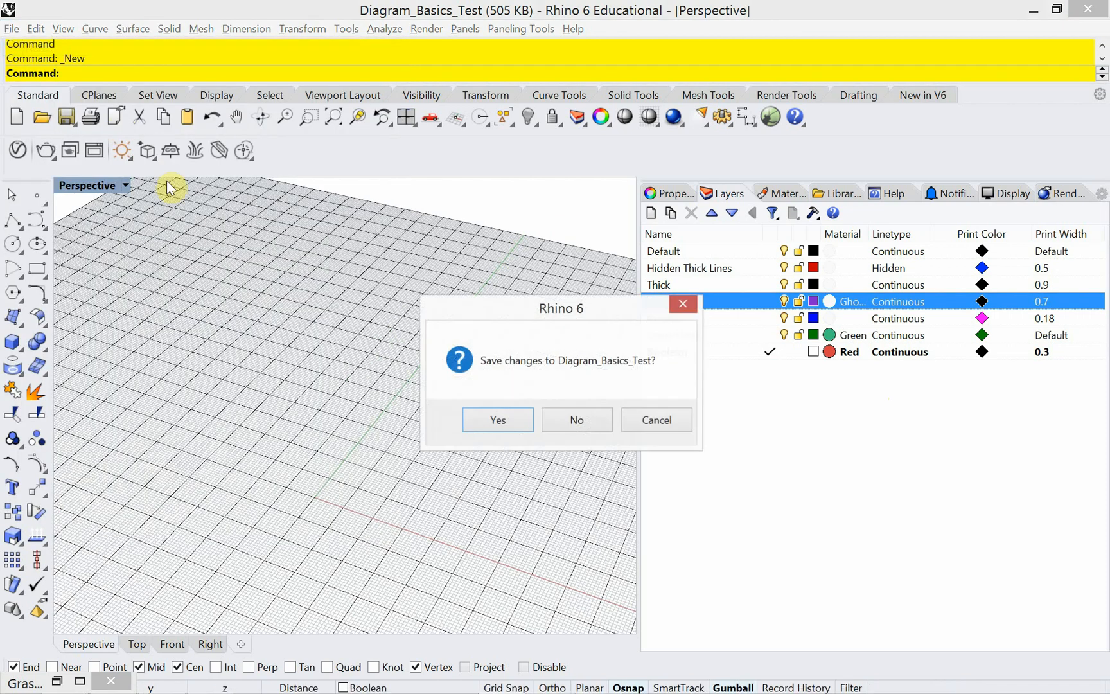
left_click(578, 421)
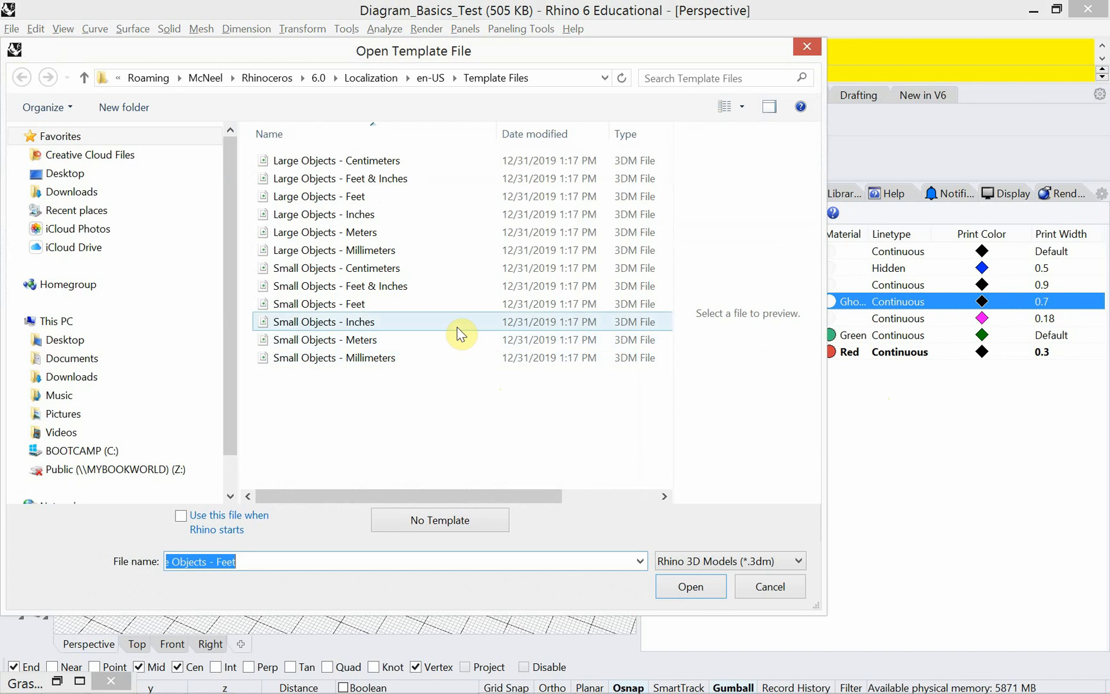
left_click(384, 217)
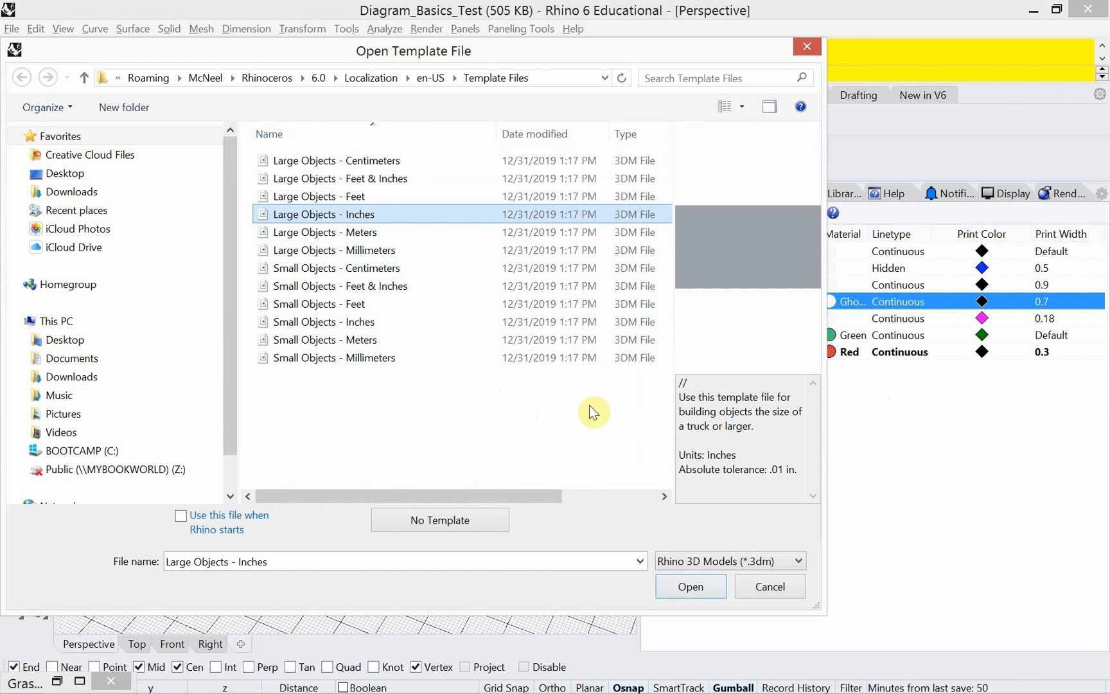
left_click(686, 587)
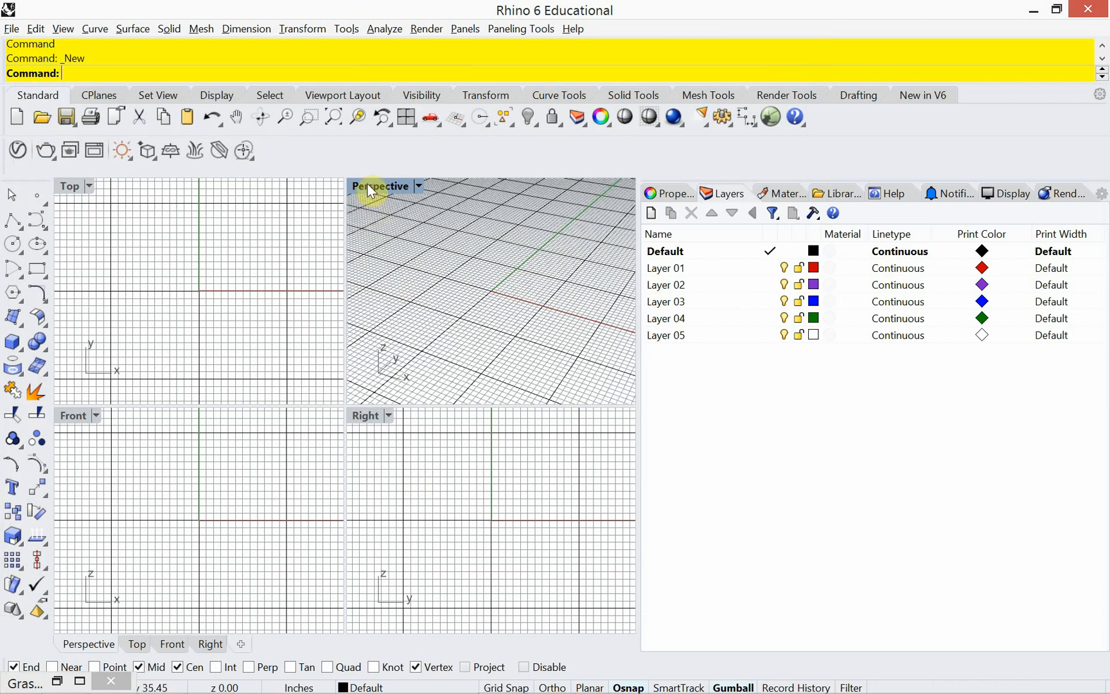
Step: Maximize the Perspective viewport and set the document's grid line count to 100 and minor grid line spacing to 12 inches
double_click(367, 184)
right_click_drag(260, 334, 191, 464)
type("Doc")
key("Return")
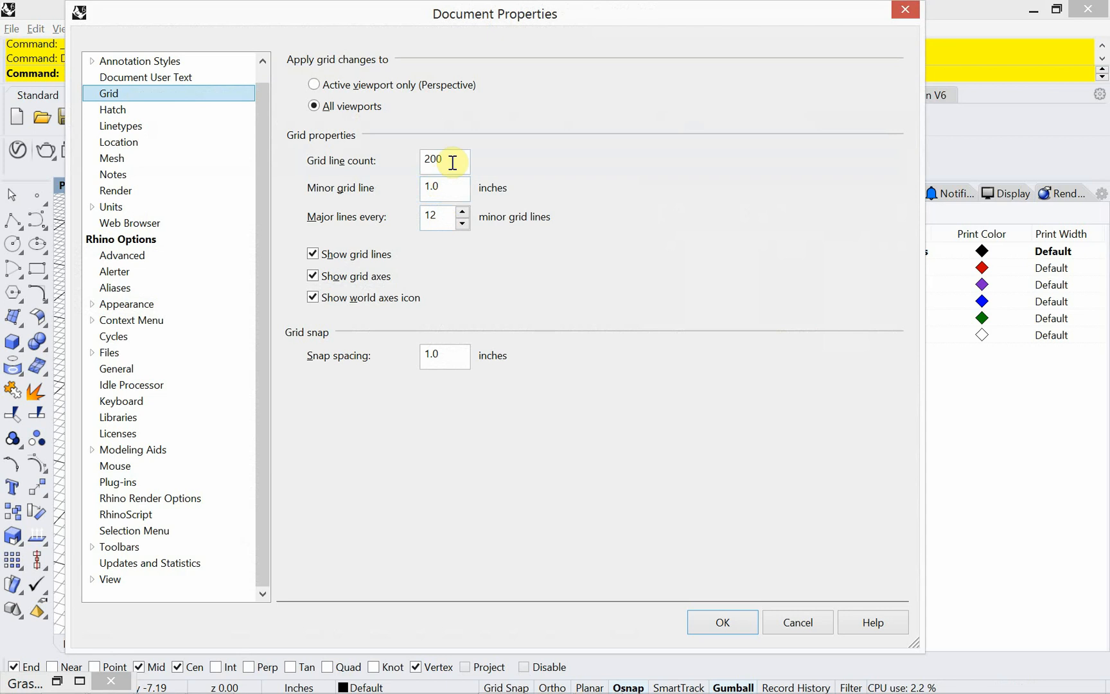
left_click_drag(452, 159, 389, 157)
type("100")
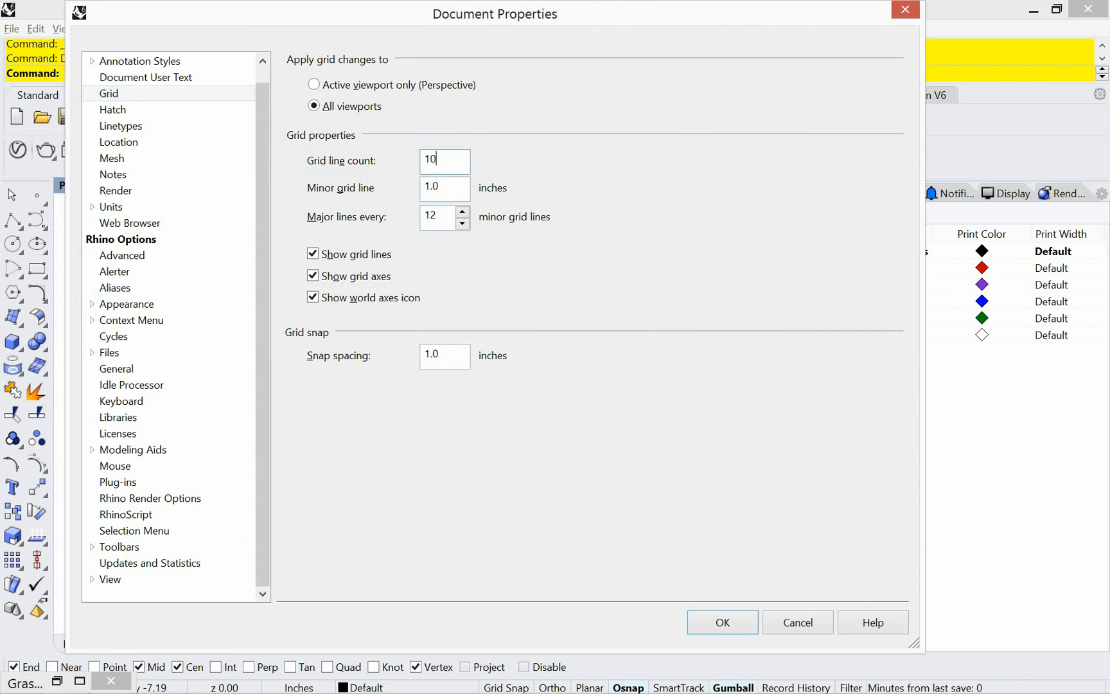
left_click(438, 185)
left_click_drag(438, 185, 382, 178)
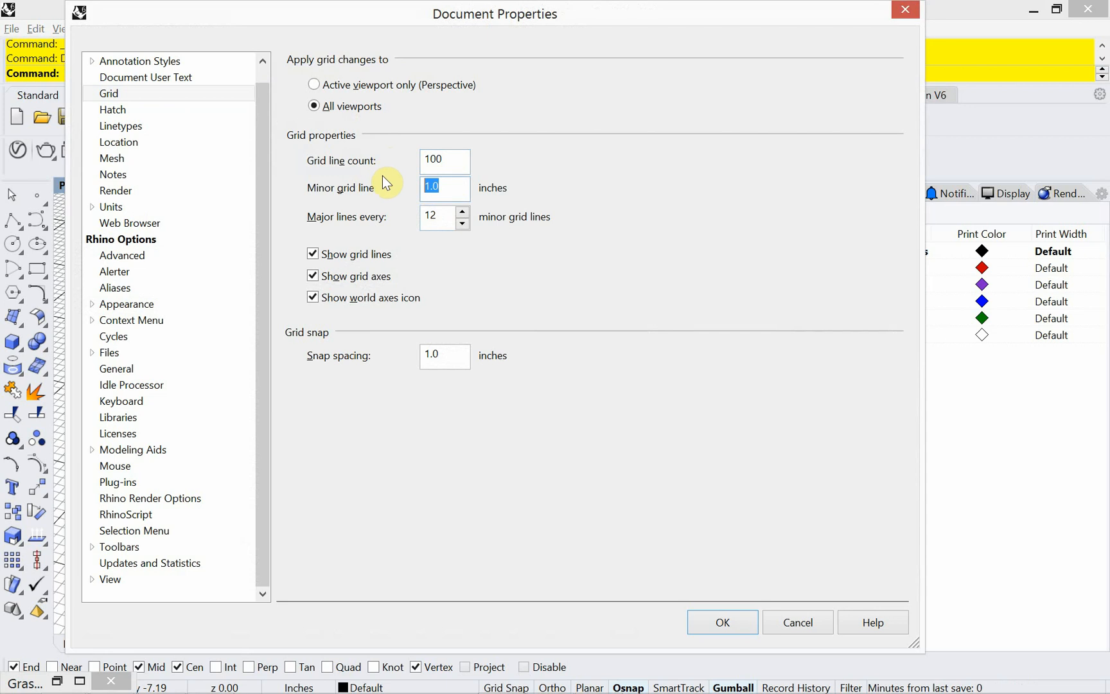
type("12")
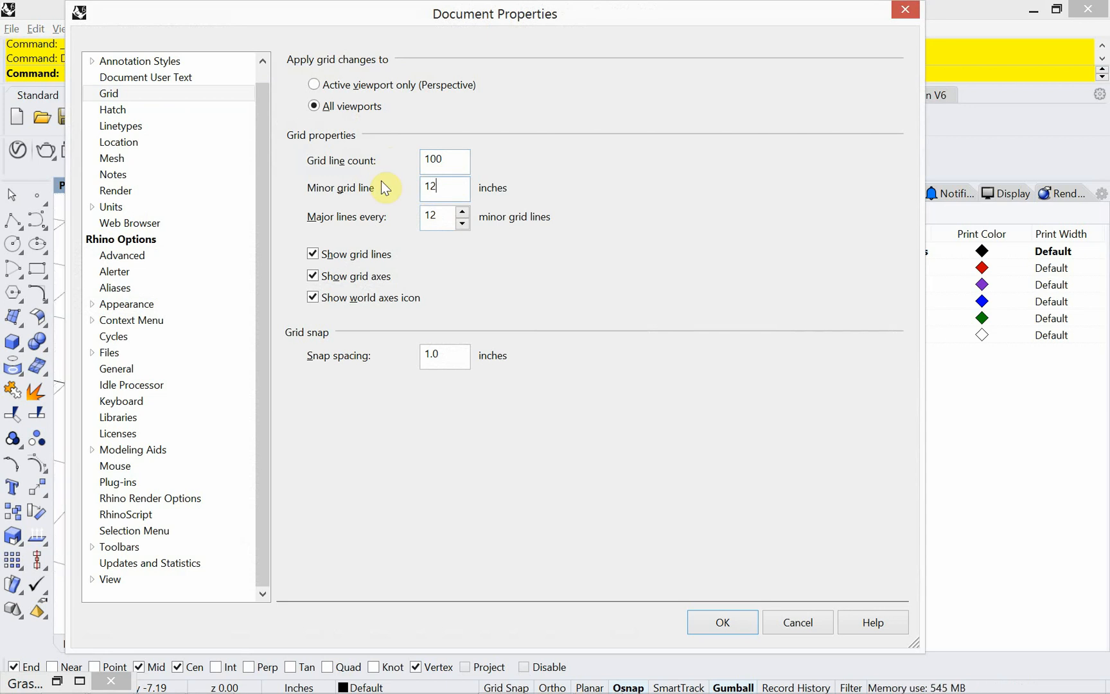
Step: Set major grid lines every 10 minor lines and the snap spacing to 12 inches, and apply the grid settings
left_click_drag(433, 218, 371, 218)
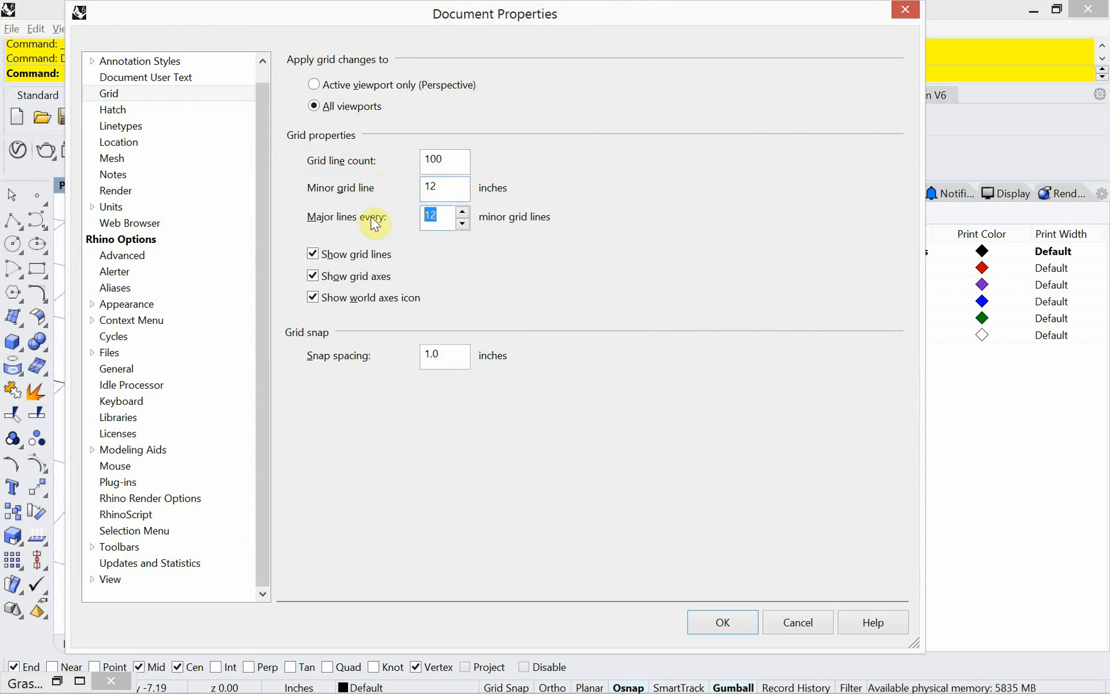
type("10")
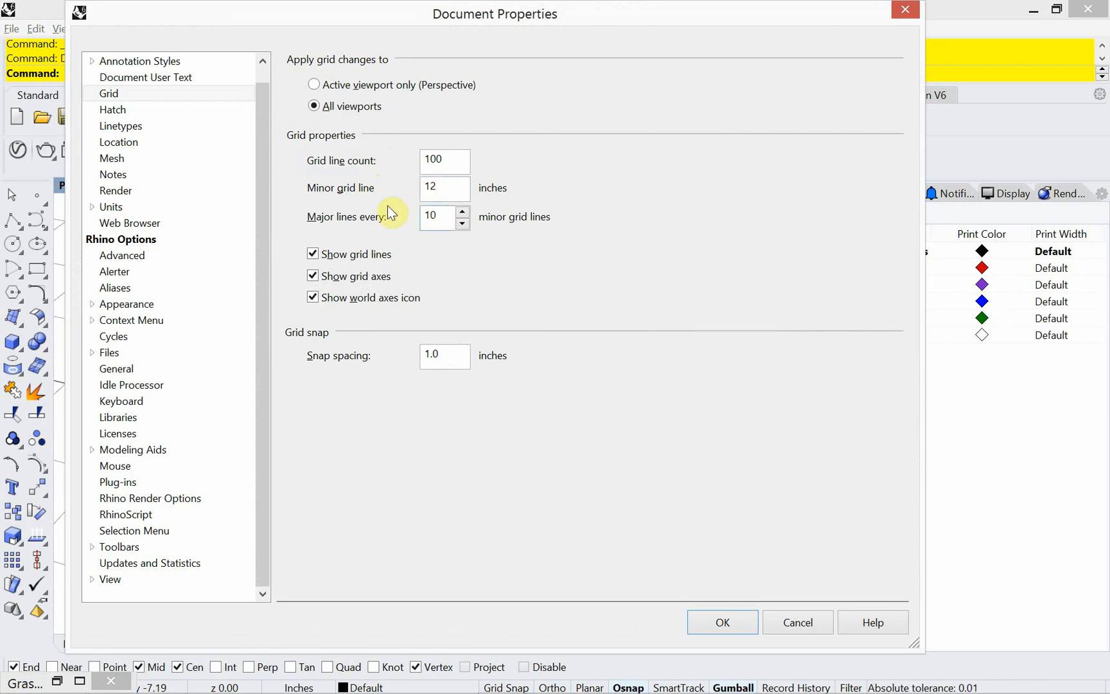
double_click(453, 360)
type("12")
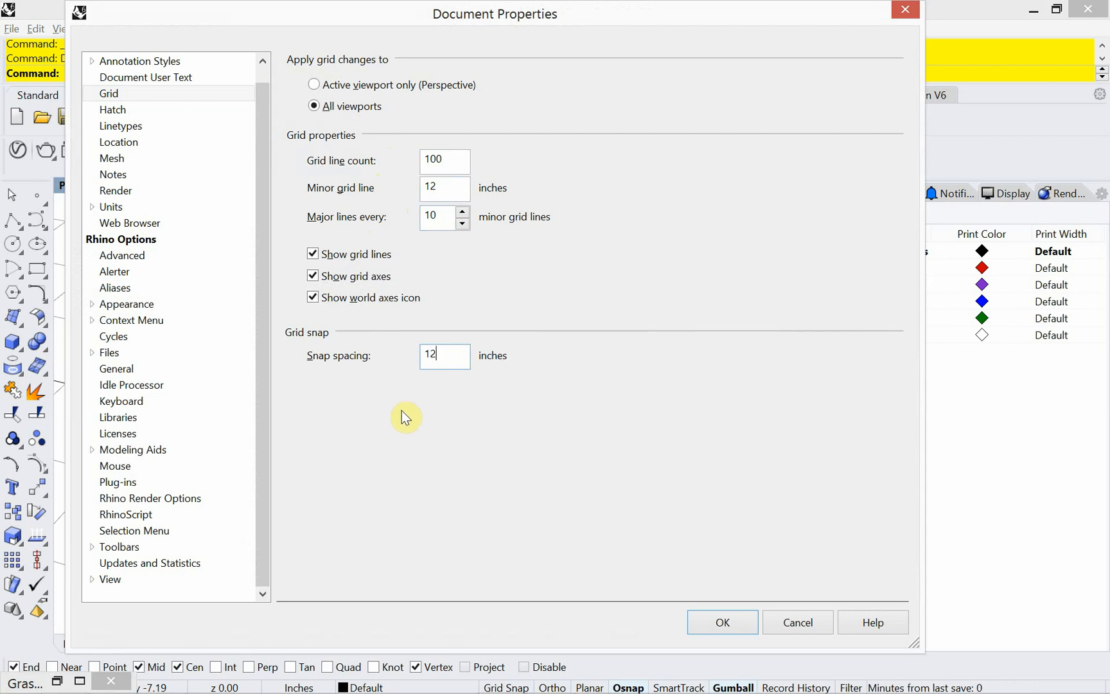
left_click(720, 625)
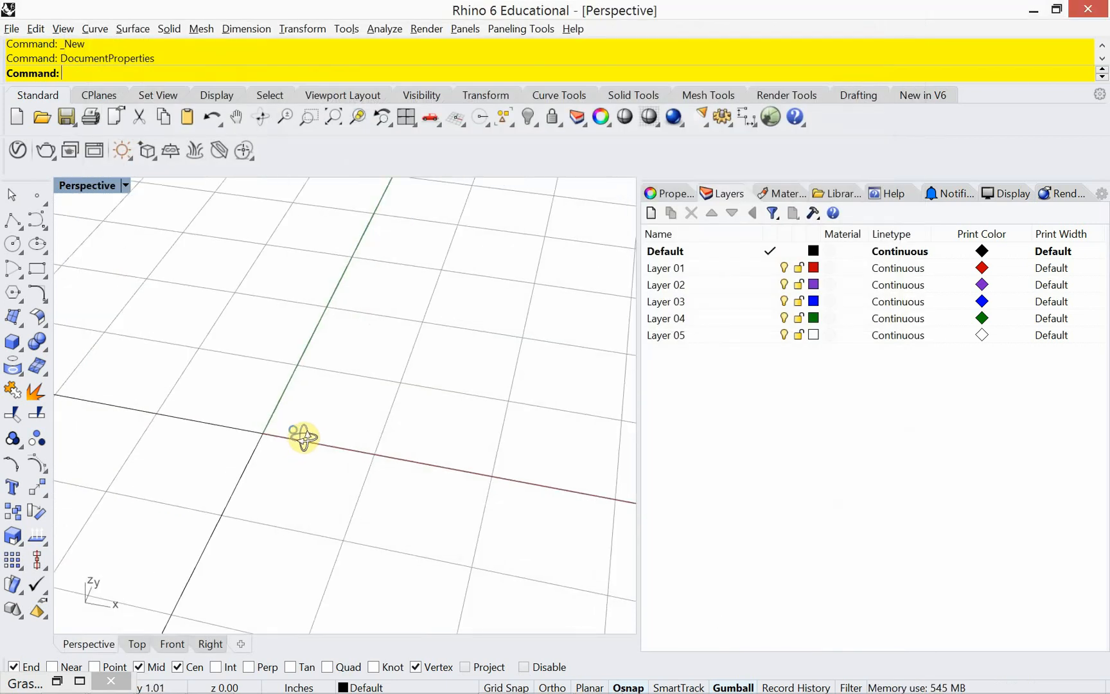
scroll(329, 398, "up", 5)
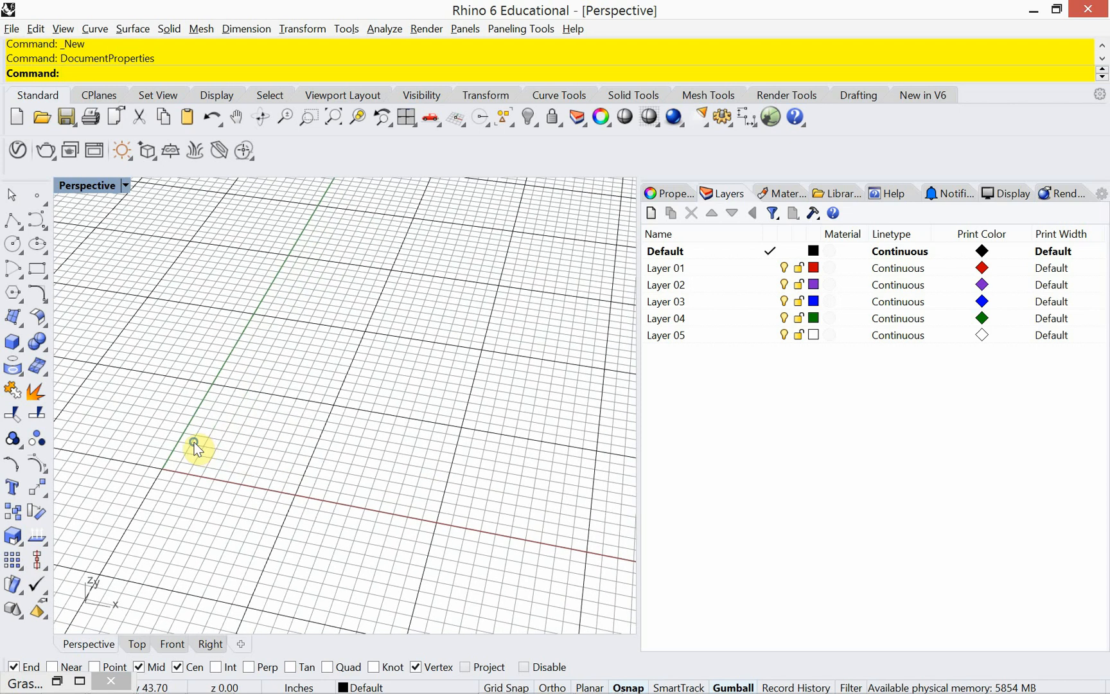
Step: Make Layer 01 current, rename it Form, and turn on Grid Snap
double_click(674, 268)
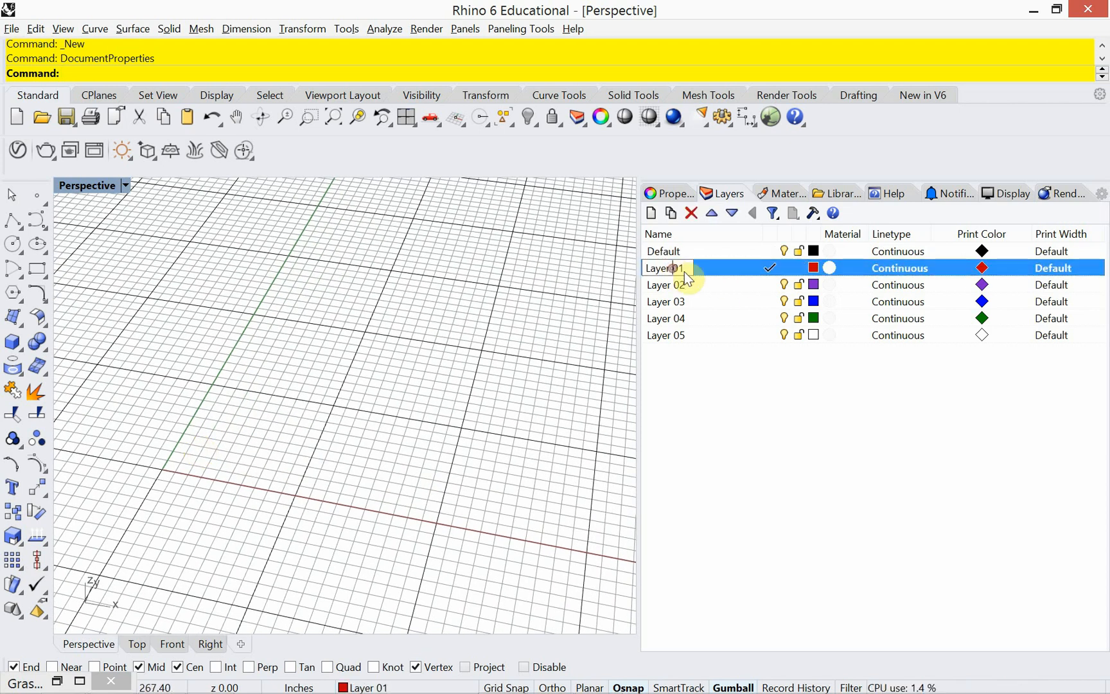
left_click(685, 272)
type("Form")
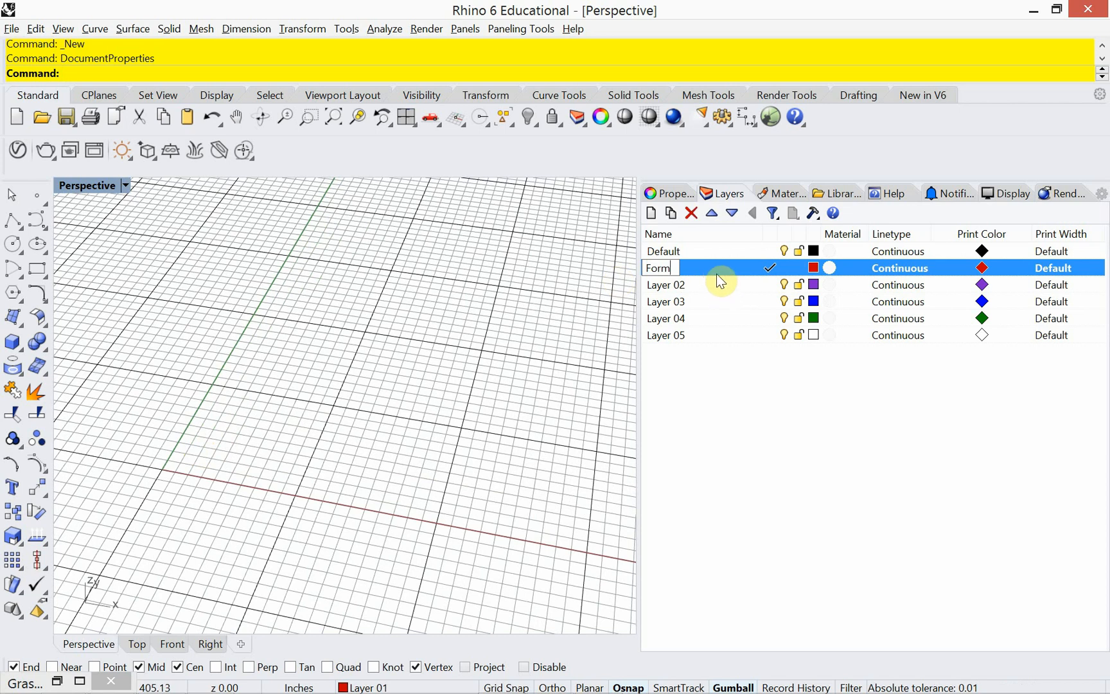
key("Return")
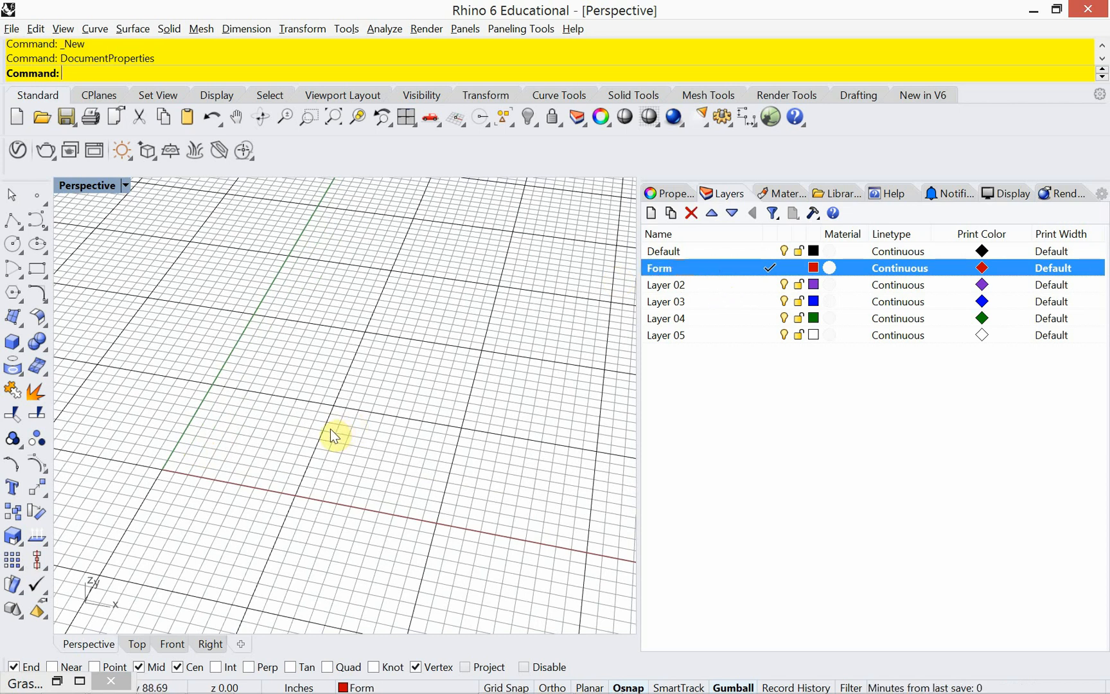
left_click(511, 688)
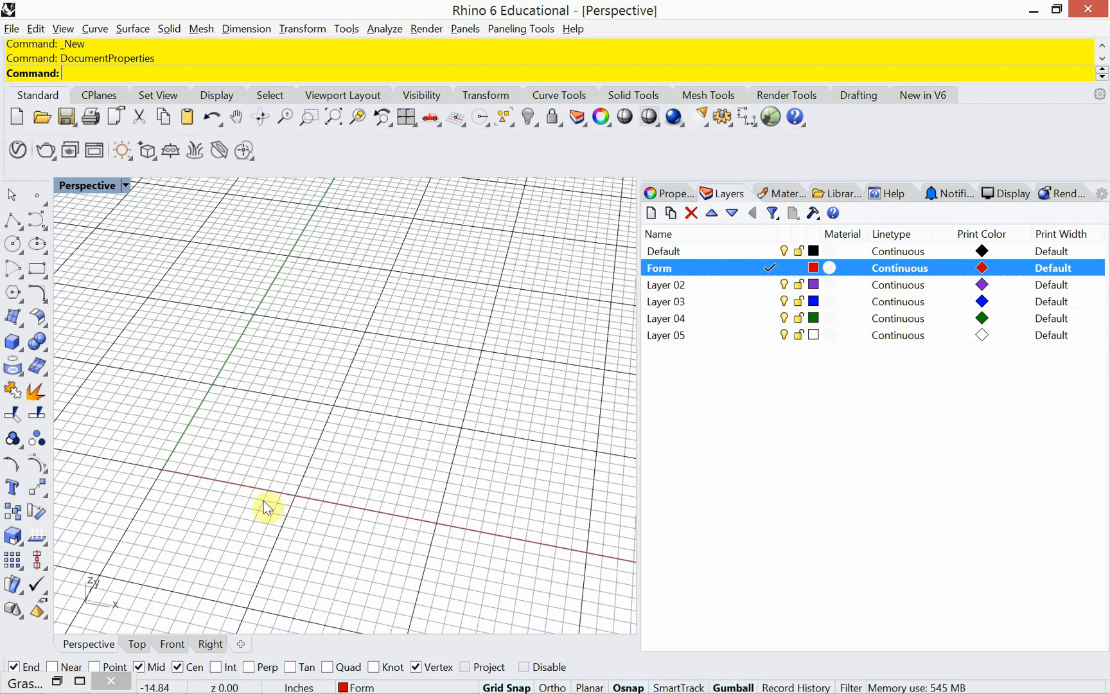
right_click_drag(264, 501, 257, 491)
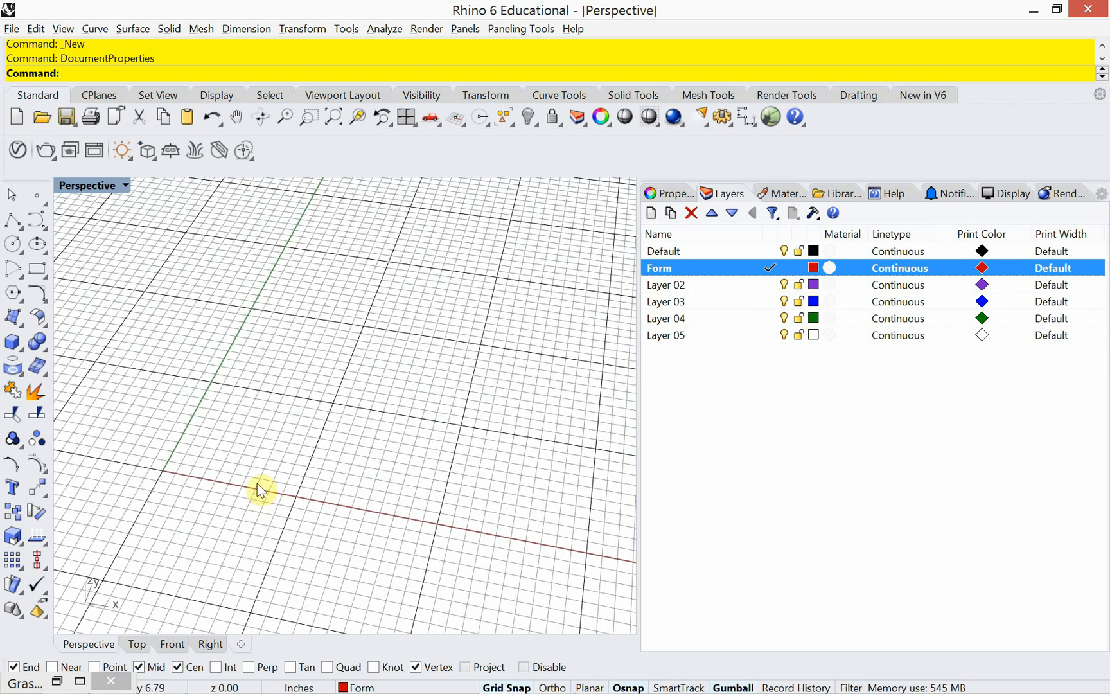
type("box")
key("Return")
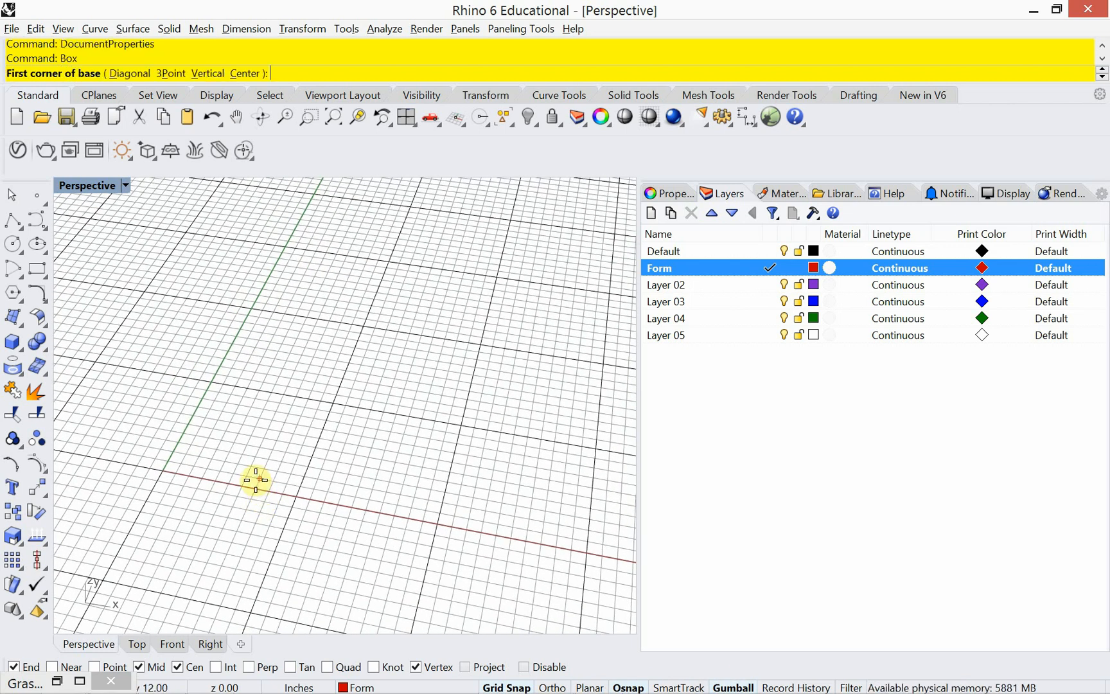
left_click(215, 450)
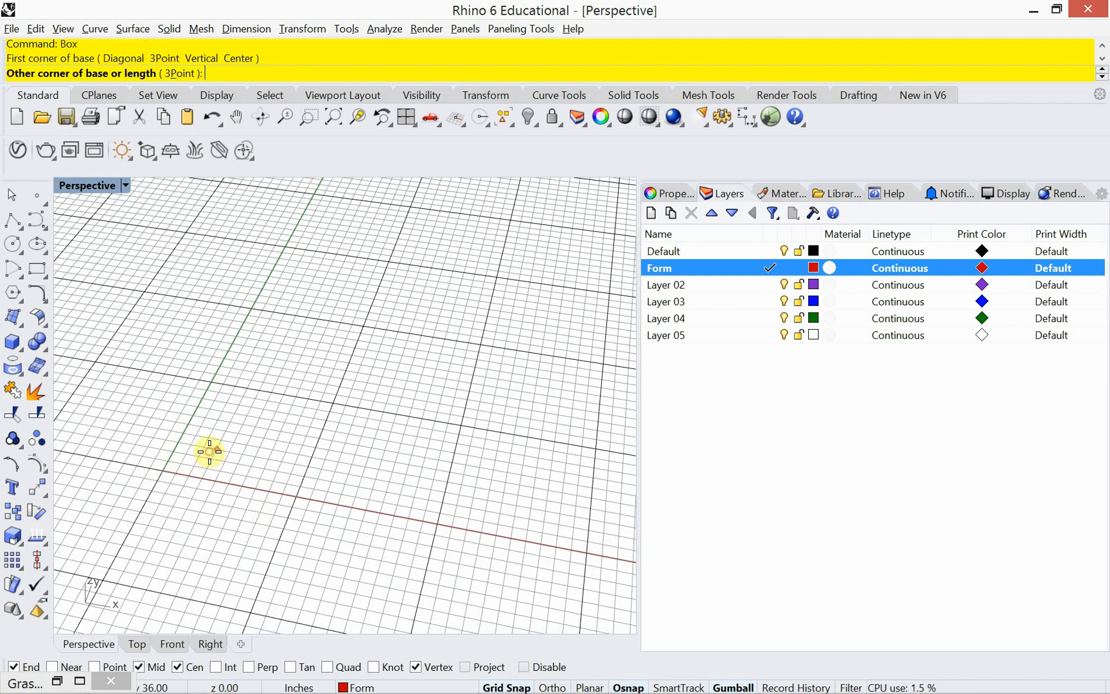
key("Escape")
Step: Model a box on the Form layer with its first base corner at the origin, about 240 inches long along the Y axis
key("Return")
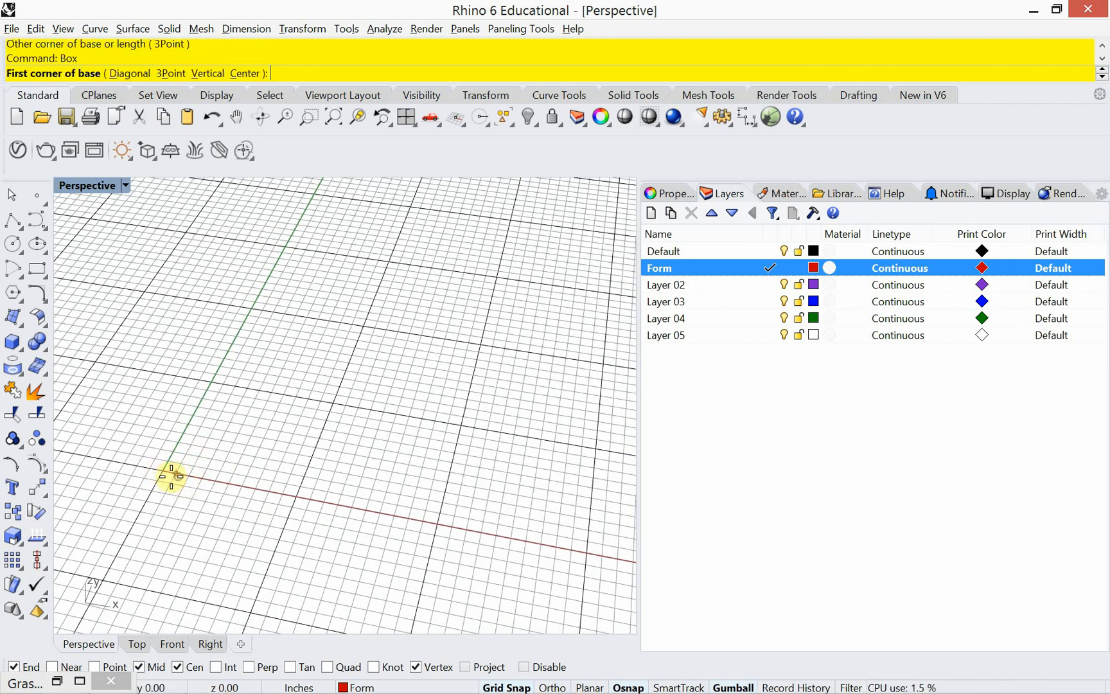
left_click(164, 473)
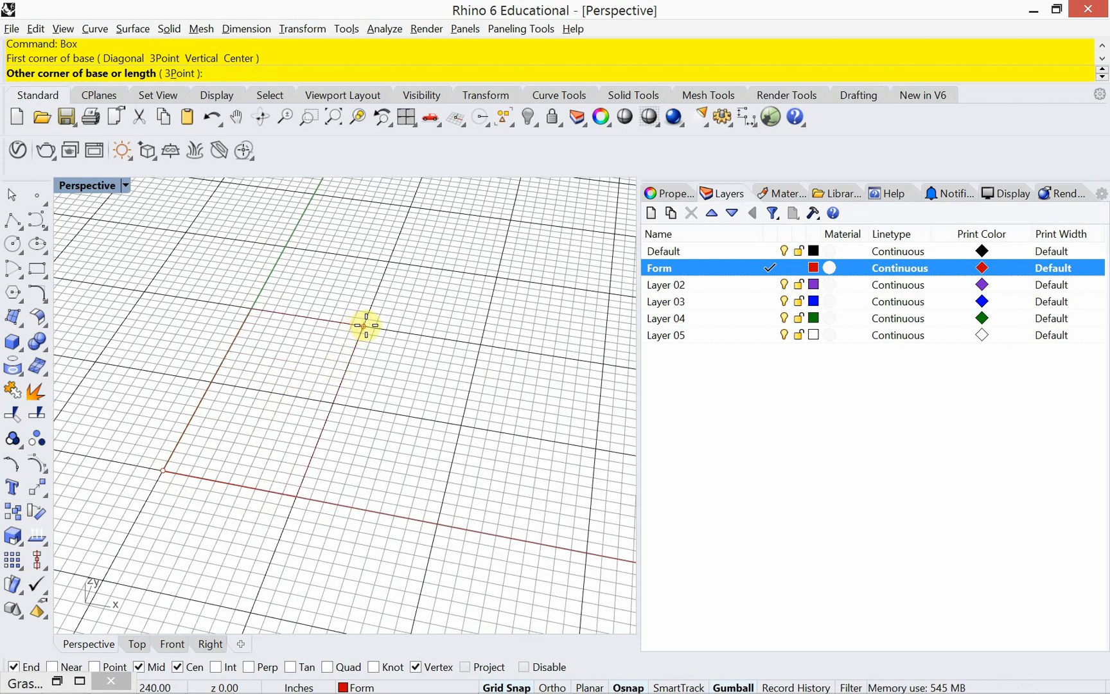
left_click(399, 329)
right_click_drag(389, 301, 345, 341)
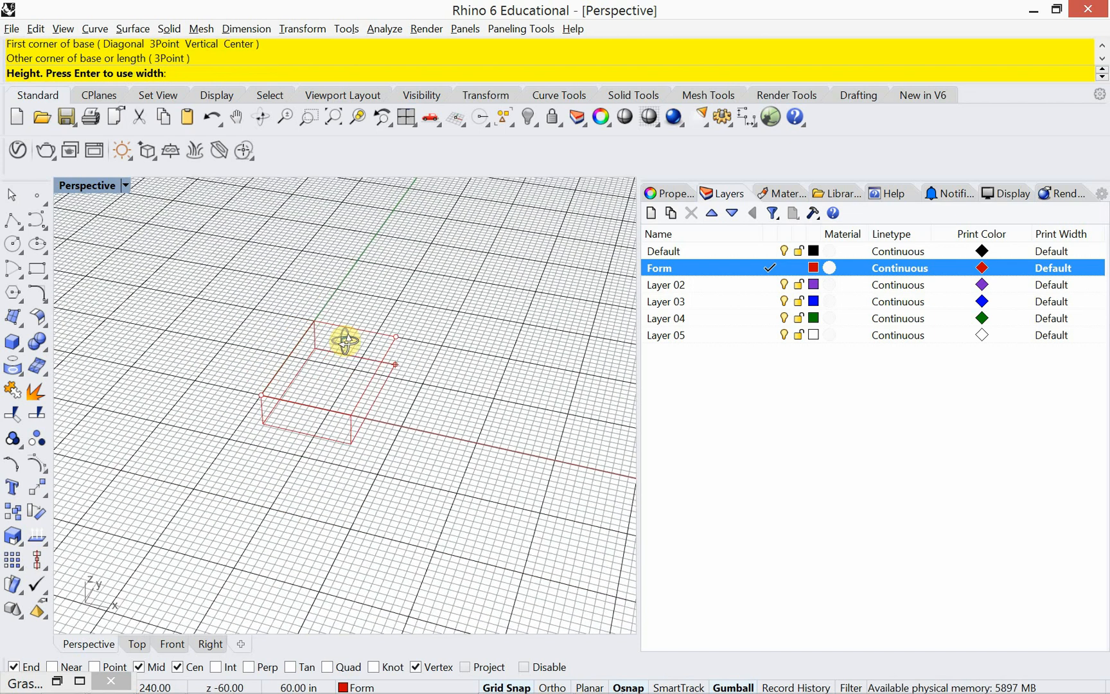
left_click(346, 289)
mouse_move(305, 339)
right_mouse_down()
mouse_move(308, 357)
mouse_move(265, 377)
mouse_move(303, 343)
mouse_move(295, 337)
mouse_move(302, 350)
right_mouse_up()
scroll(308, 356, "up", 2)
Step: Measure the box's base edge along the X axis and its adjoining base edge along the Y axis
type("distance")
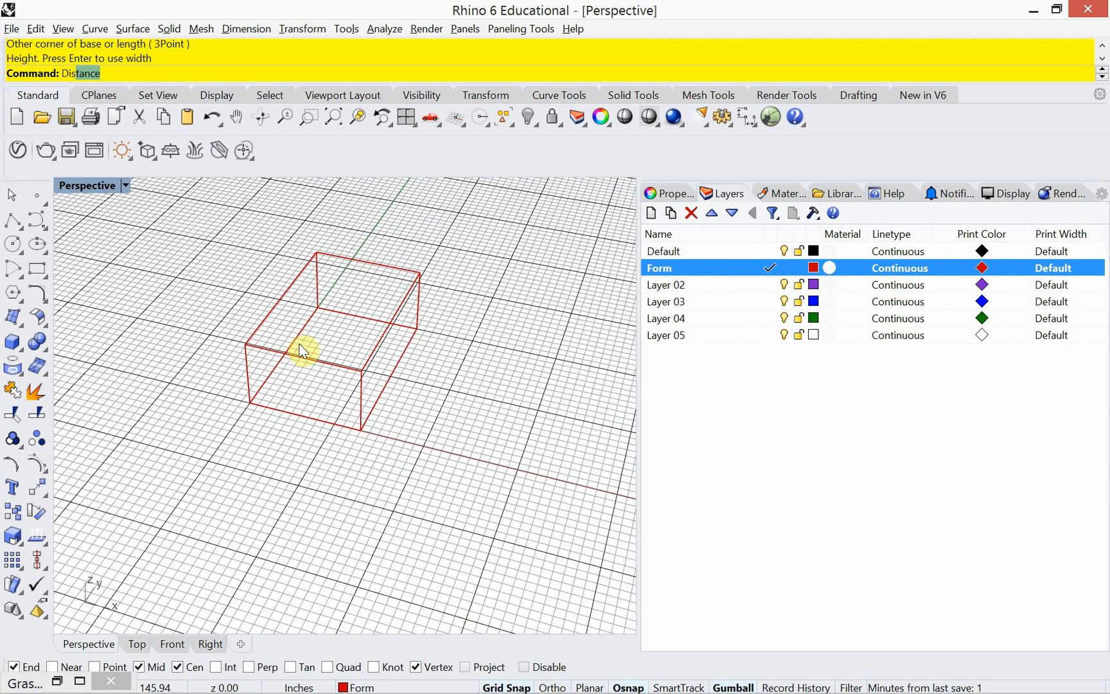
key("Return")
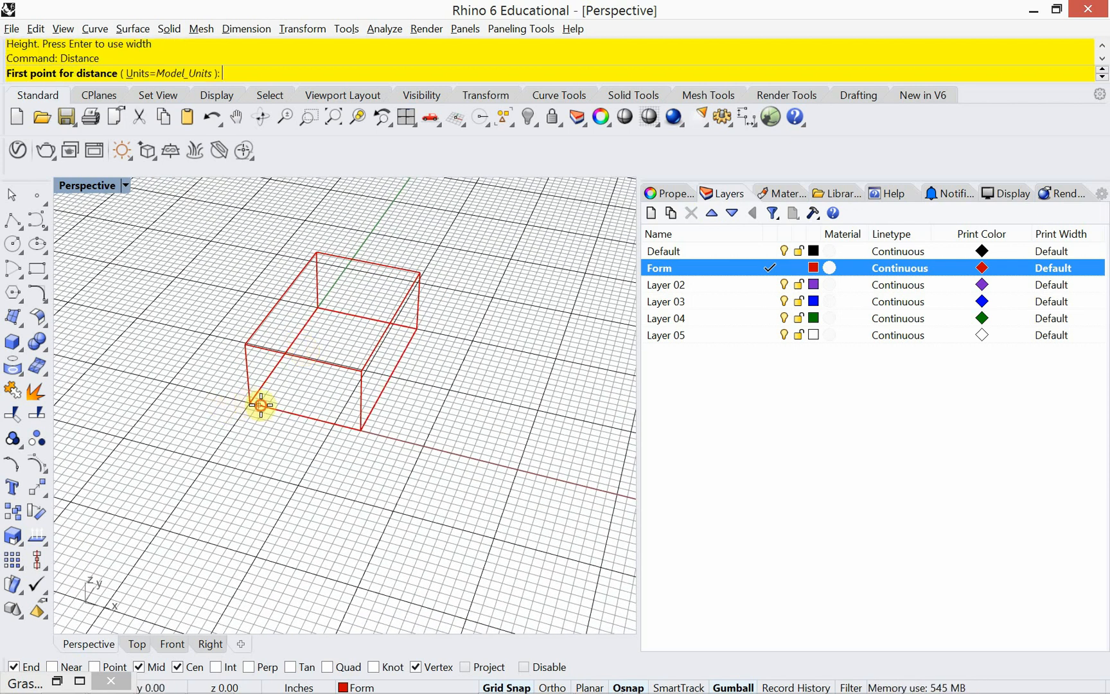
left_click(254, 404)
right_click(257, 416)
right_click(251, 409)
left_click(251, 407)
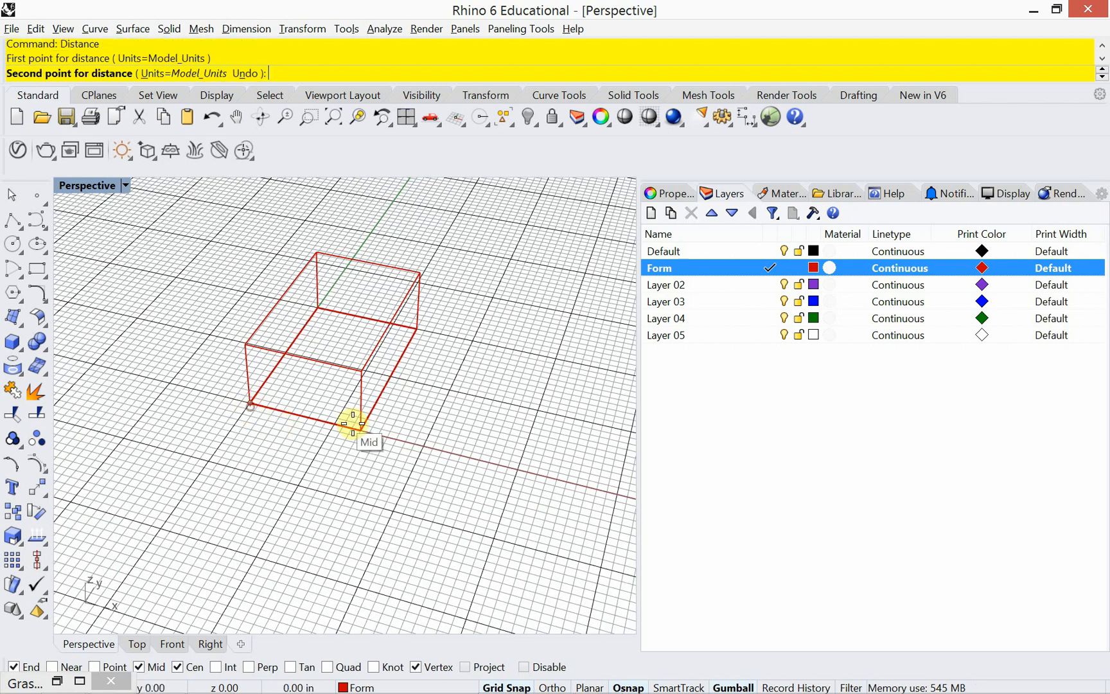
left_click(363, 430)
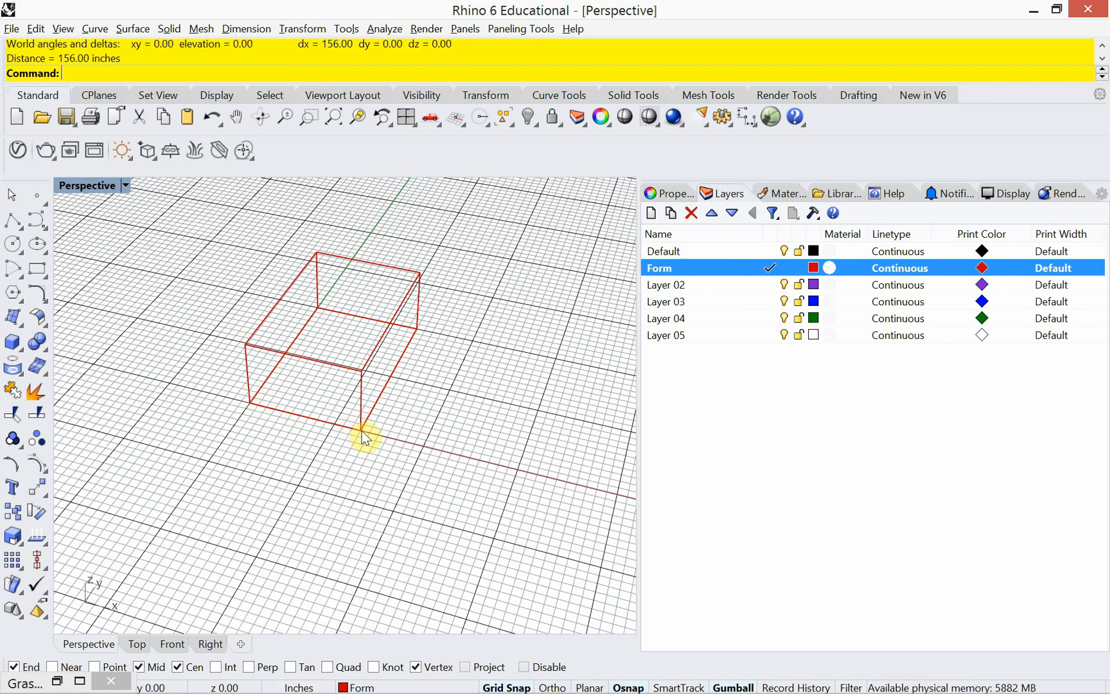
right_click(364, 438)
left_click(362, 430)
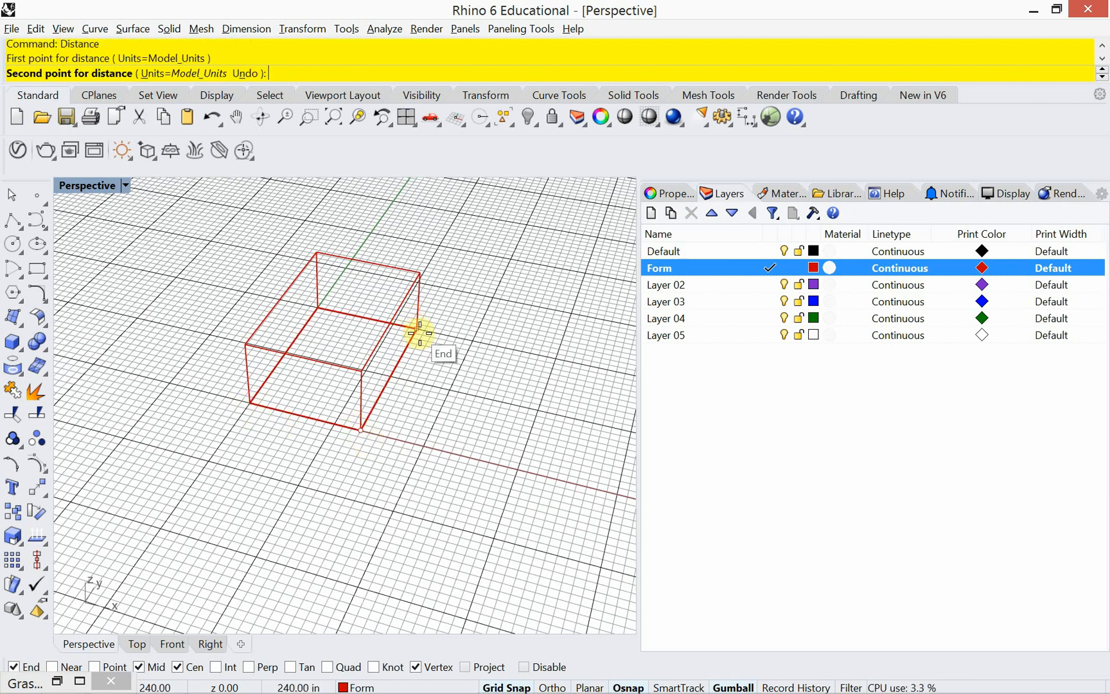
left_click(419, 333)
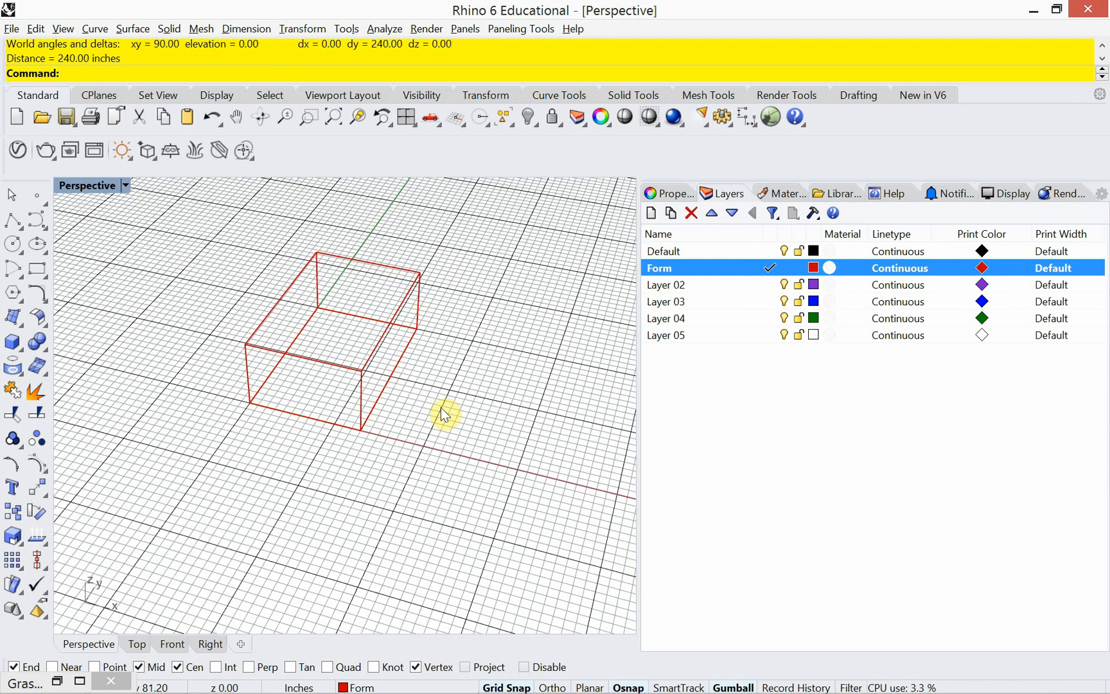
Step: Set the document units' distance display to Feet & Inches
type("DocumentProperties")
key("Return")
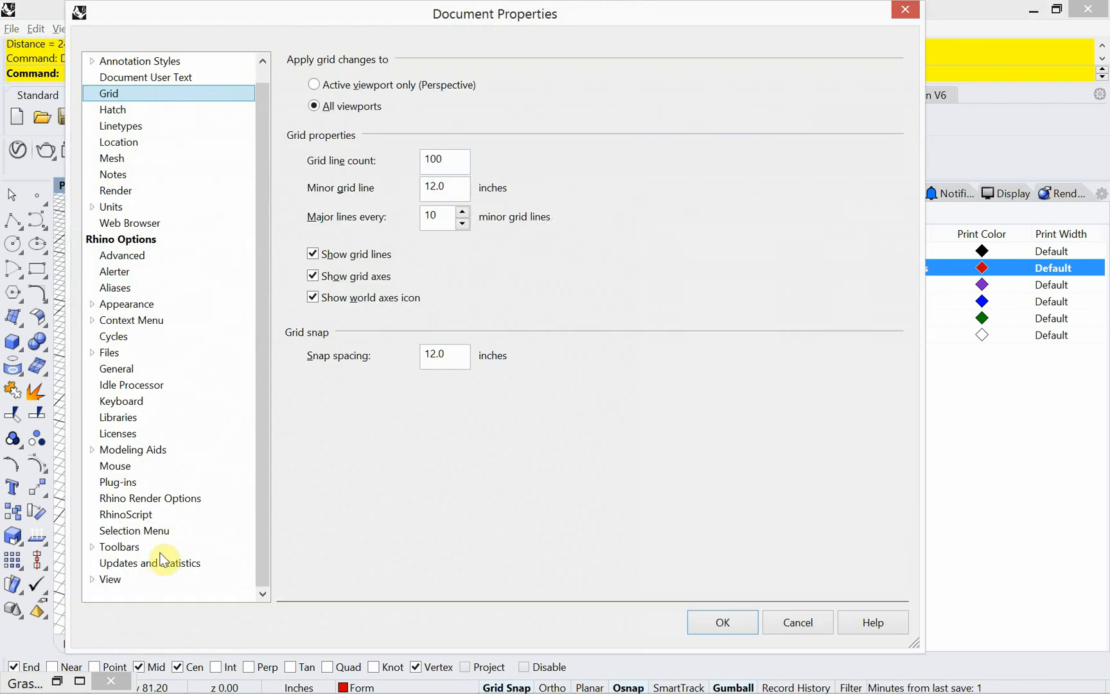
left_click(111, 212)
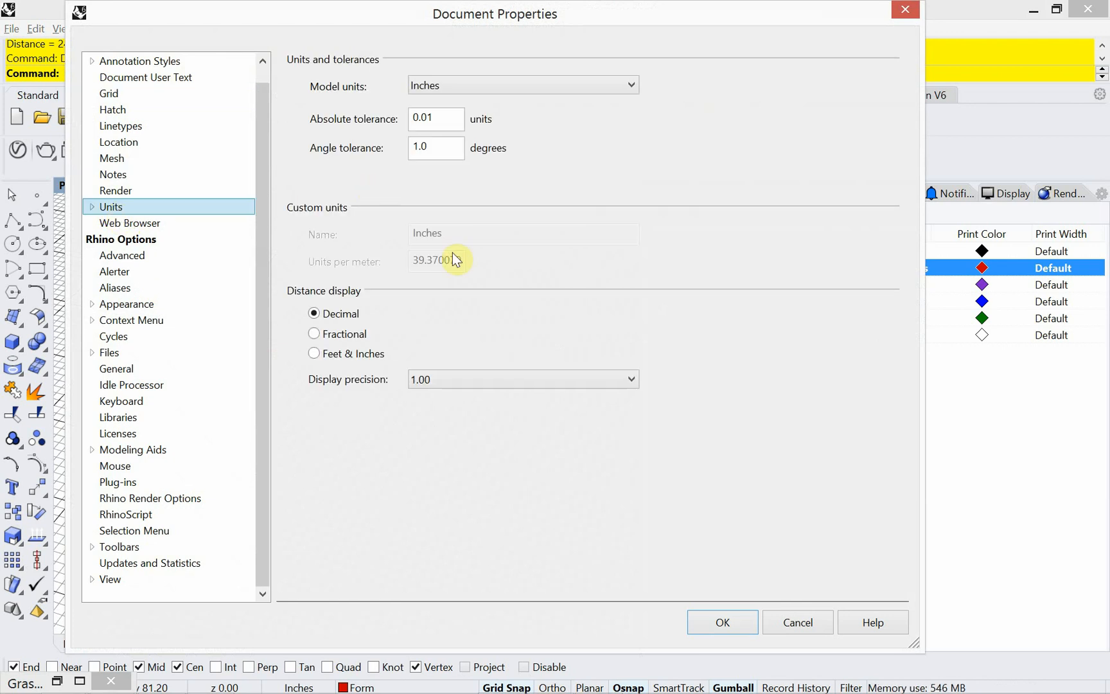
left_click(347, 355)
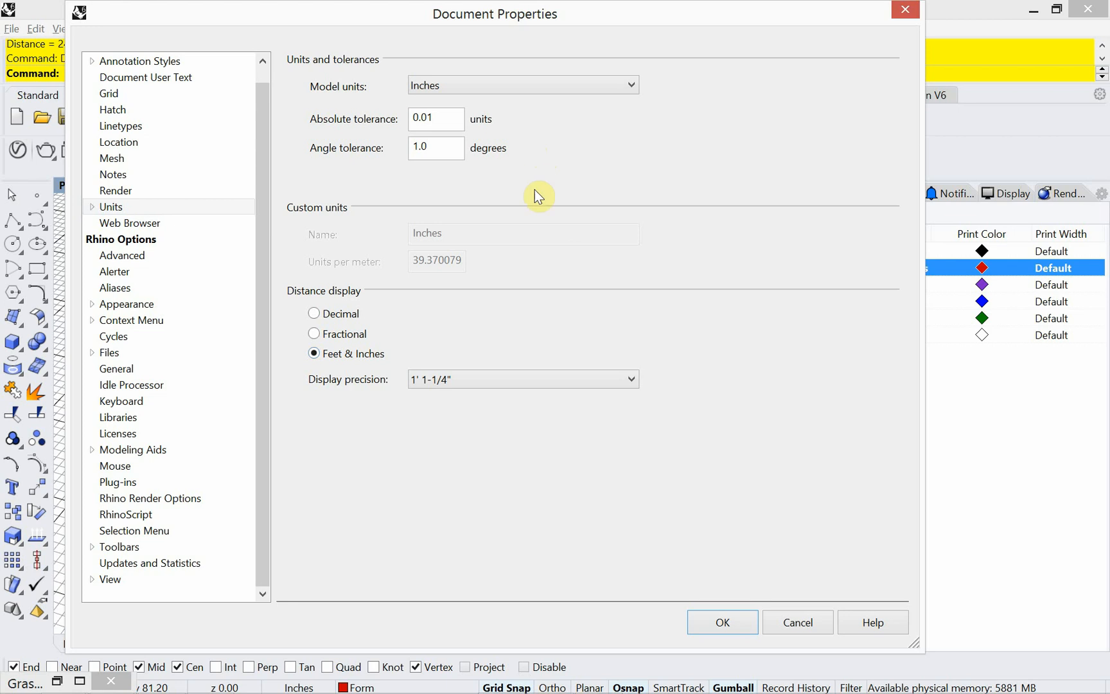
left_click(718, 620)
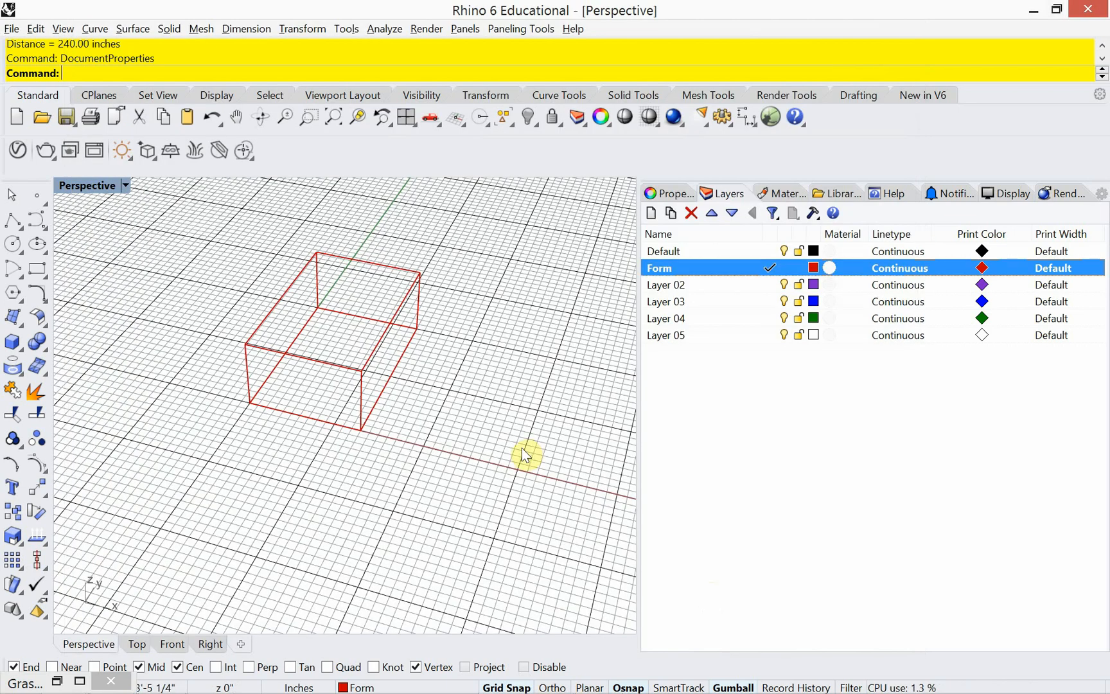
Step: Remeasure the box's X-direction and Y-direction base edges in feet and inches
type("Distance")
key("Return")
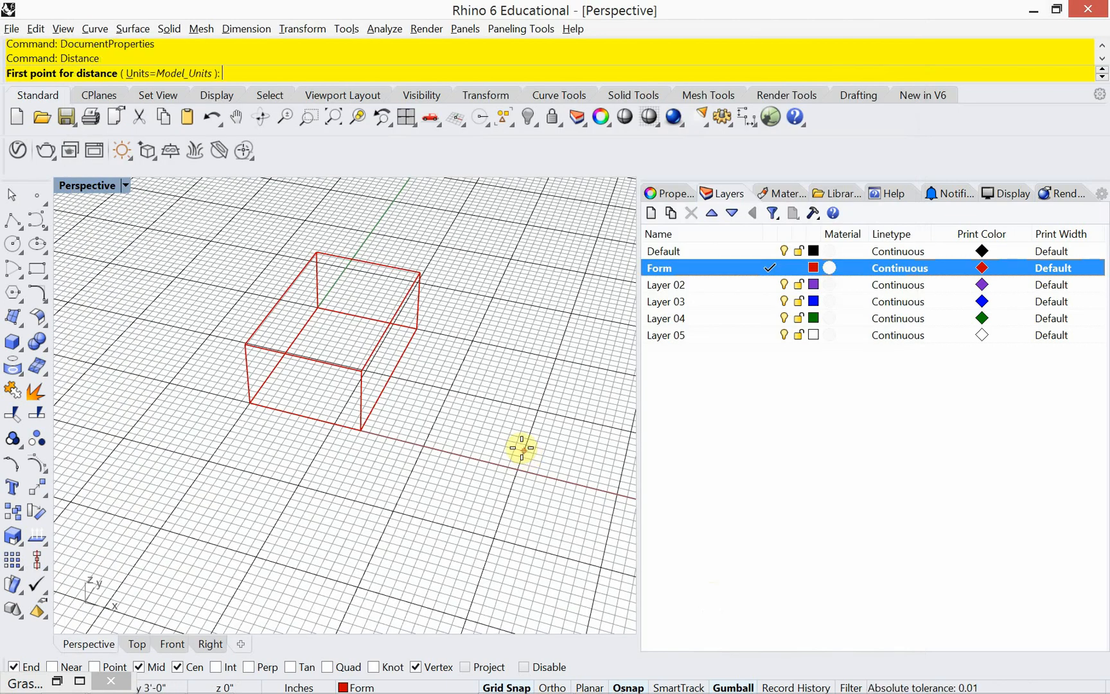
left_click(252, 402)
left_click(365, 429)
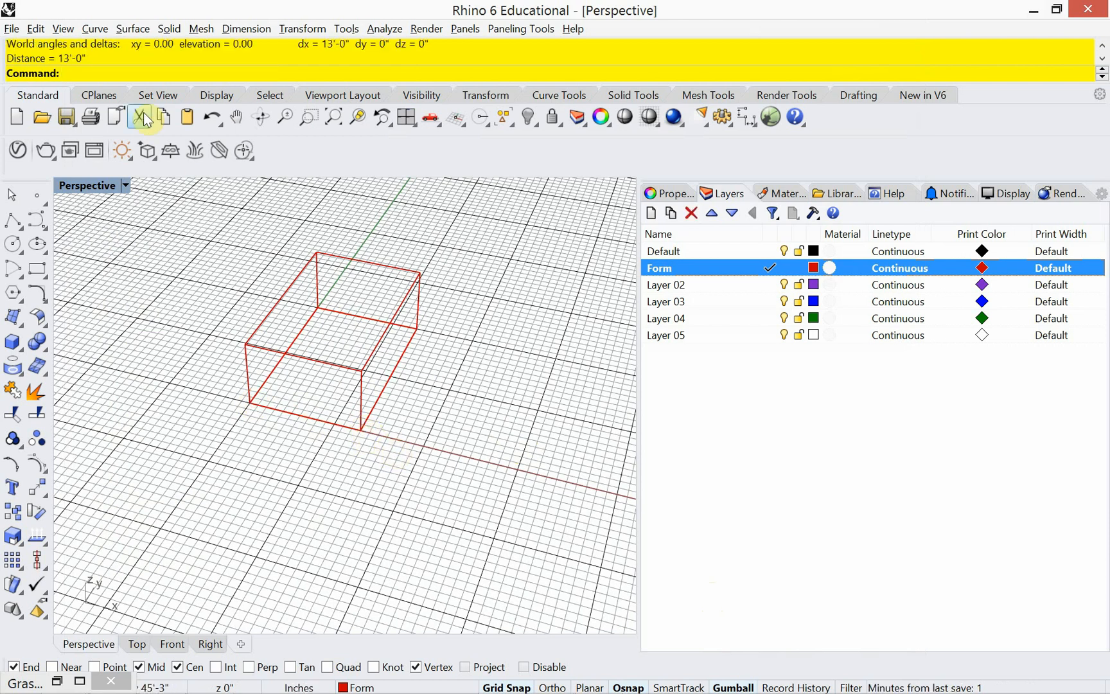
right_click(344, 411)
left_click(360, 427)
left_click(418, 328)
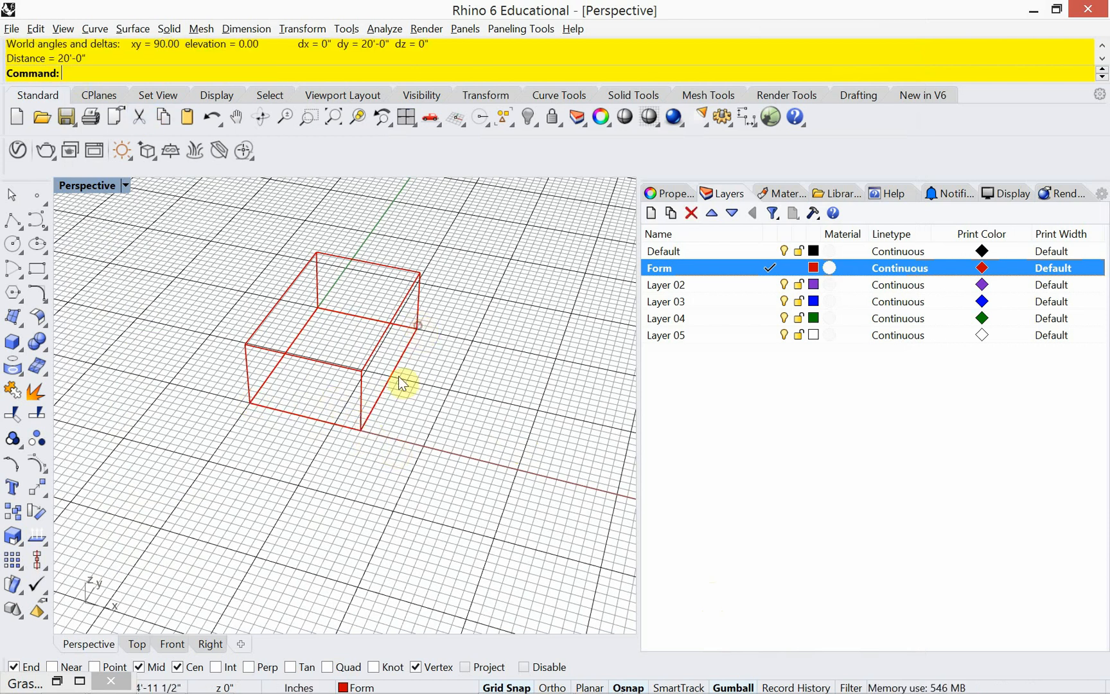
Step: Set the Perspective viewport's display mode to Rendered
right_click_drag(294, 416, 302, 381)
scroll(302, 380, "up", 3)
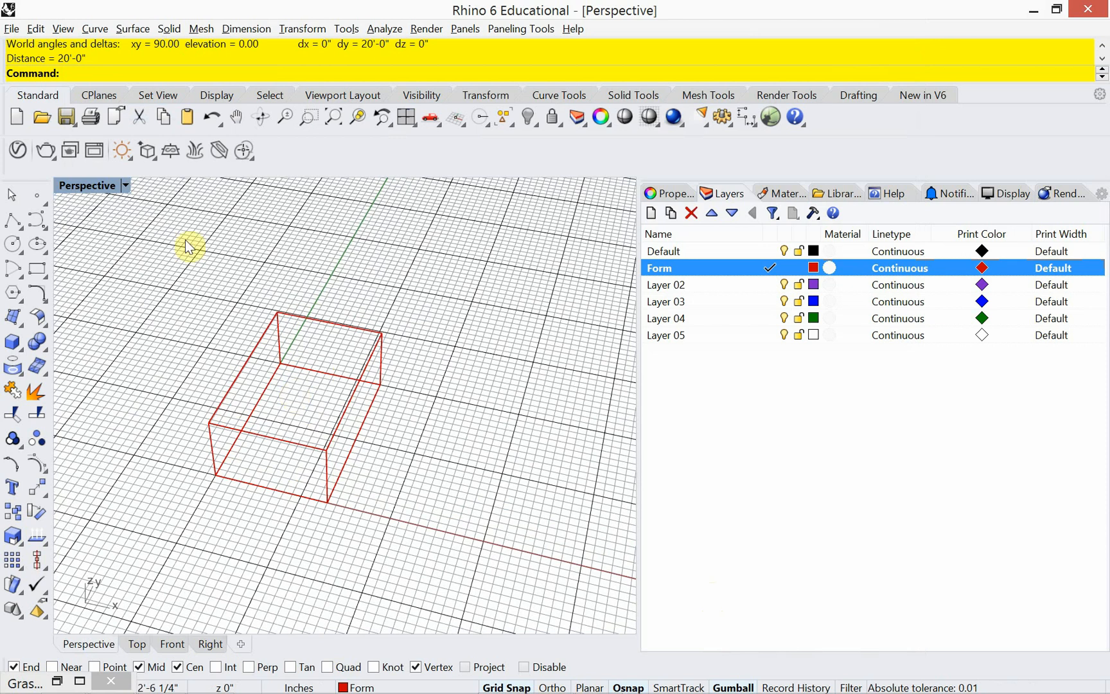
left_click(127, 187)
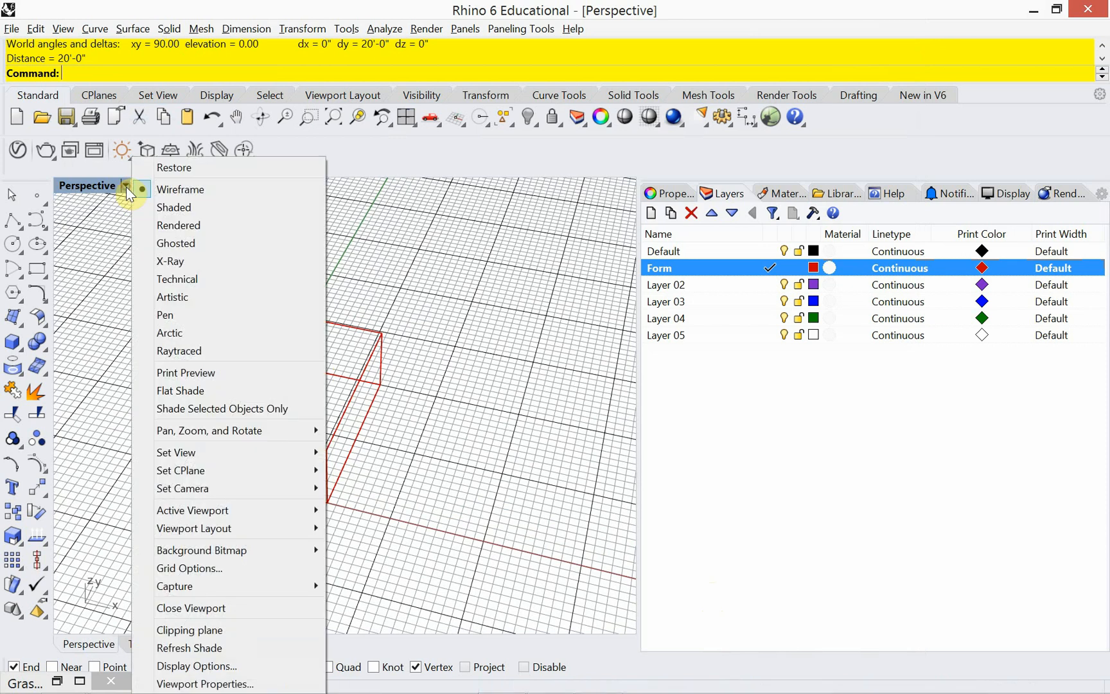
left_click(165, 222)
right_click_drag(196, 434, 151, 414)
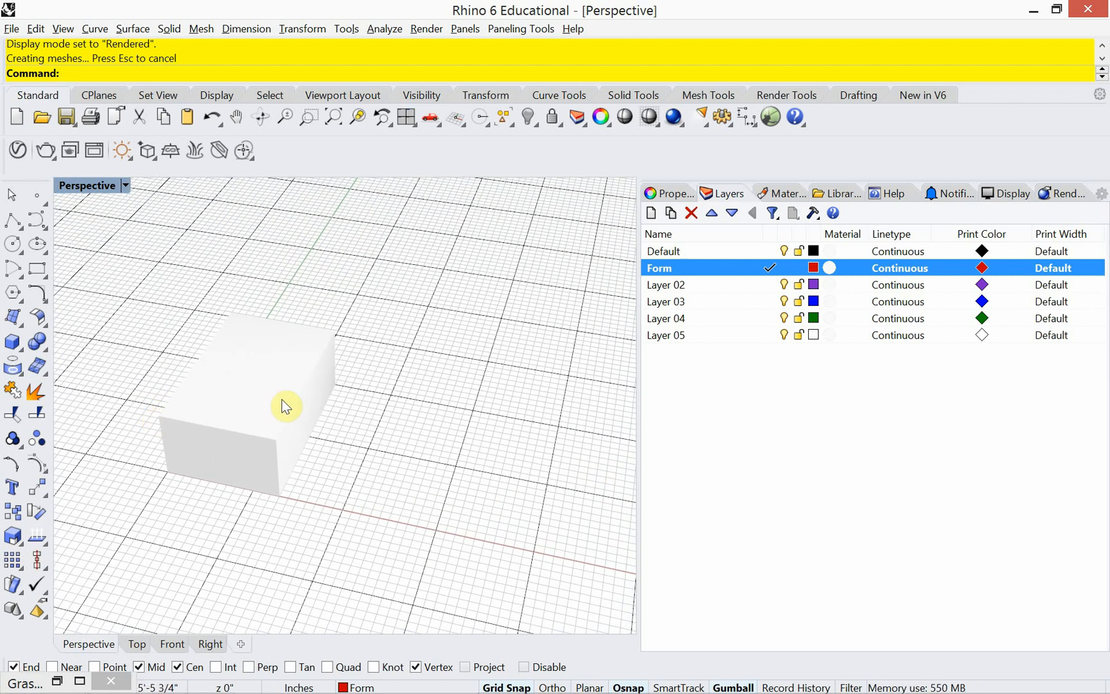
right_click_drag(230, 406, 368, 426, "shift")
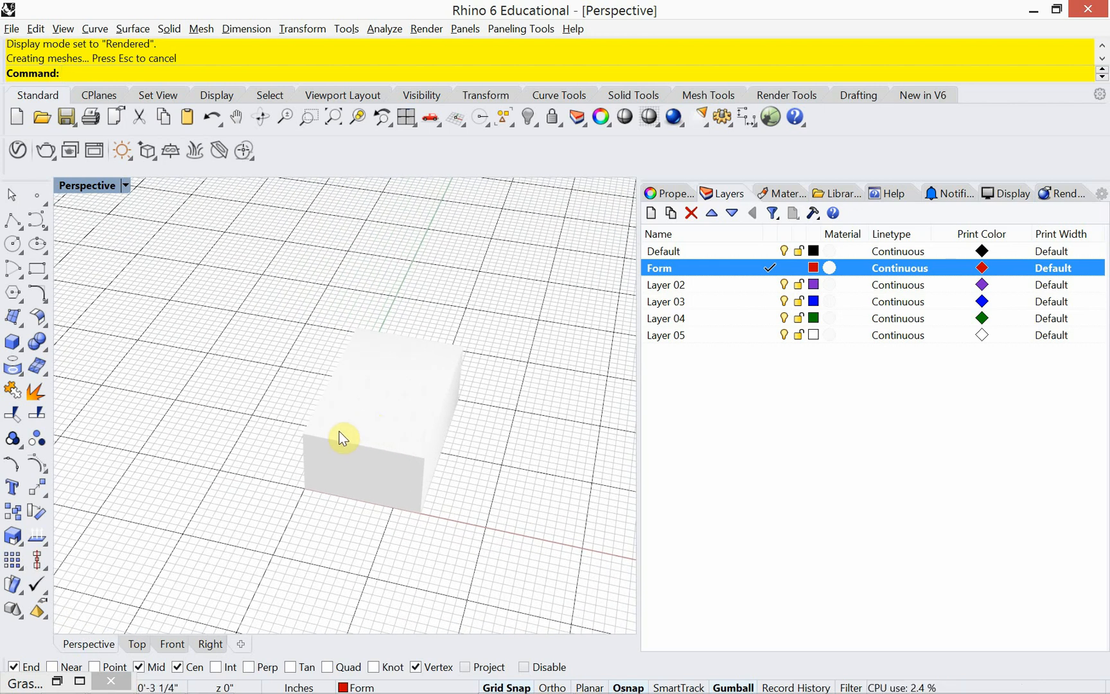
Step: Copy the box about 34 feet along the negative X axis, using its front base corner as the reference point
left_click(343, 439)
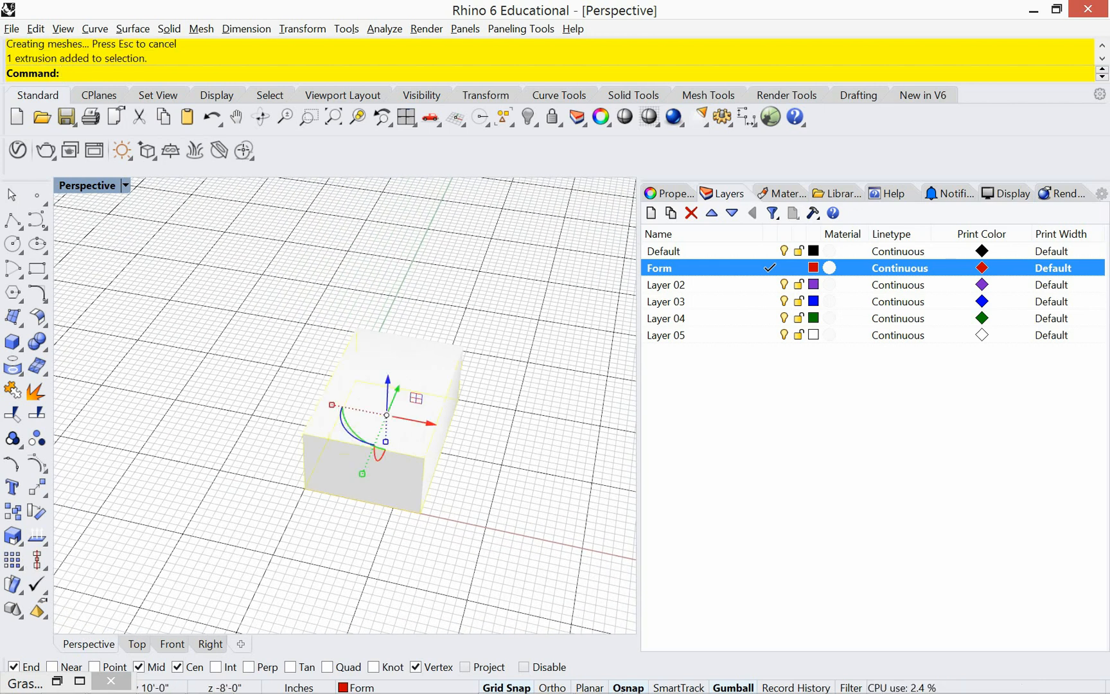
type("Copy")
key("Return")
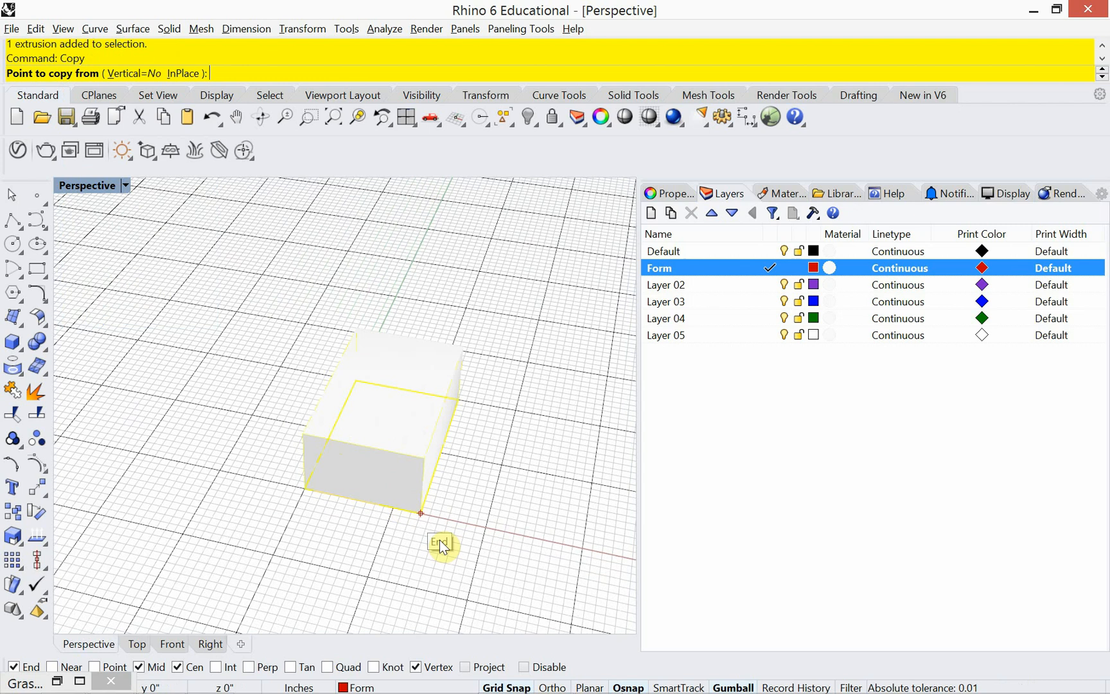
left_click(421, 516)
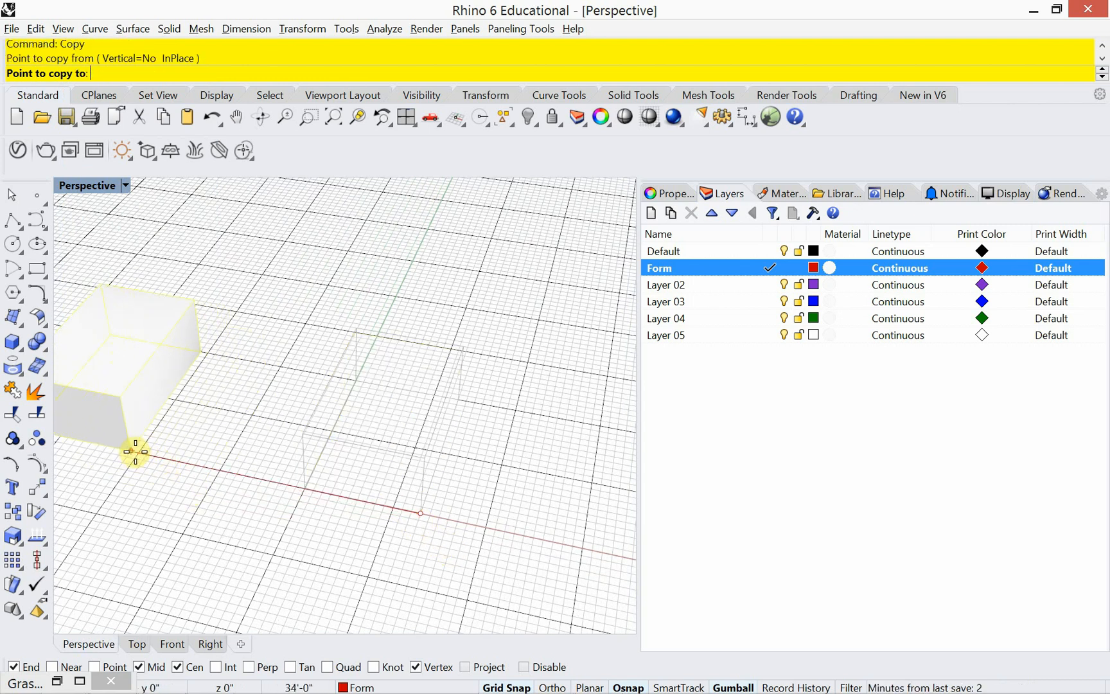
left_click(136, 452)
key("Return")
key("Escape")
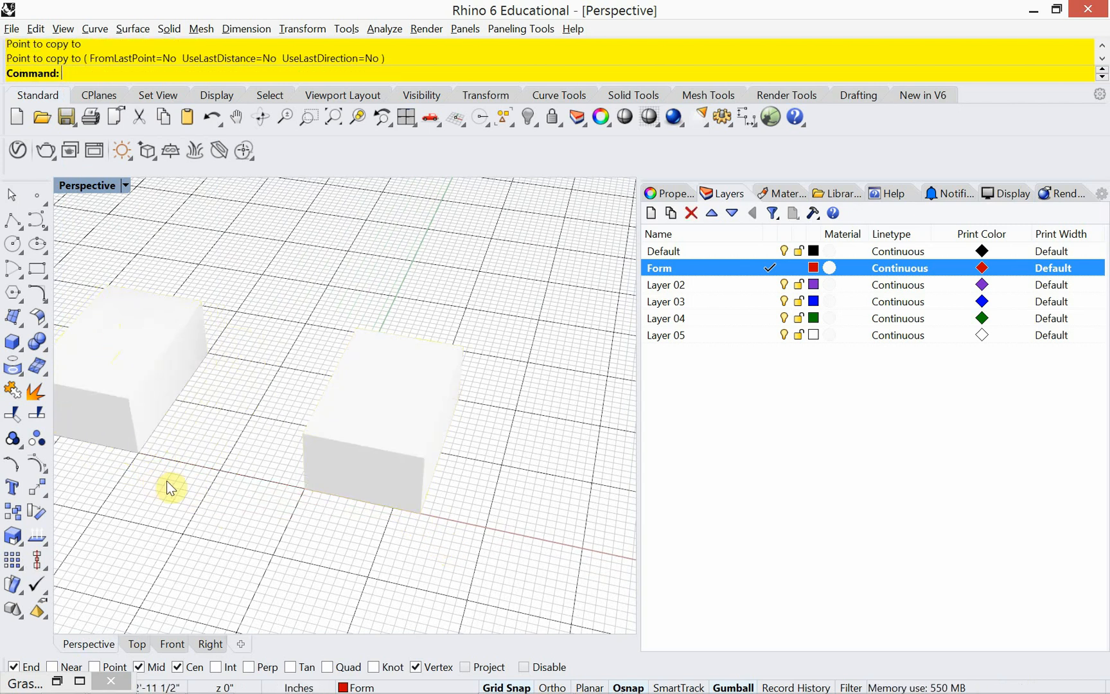
right_click_drag(169, 489, 251, 489, "shift")
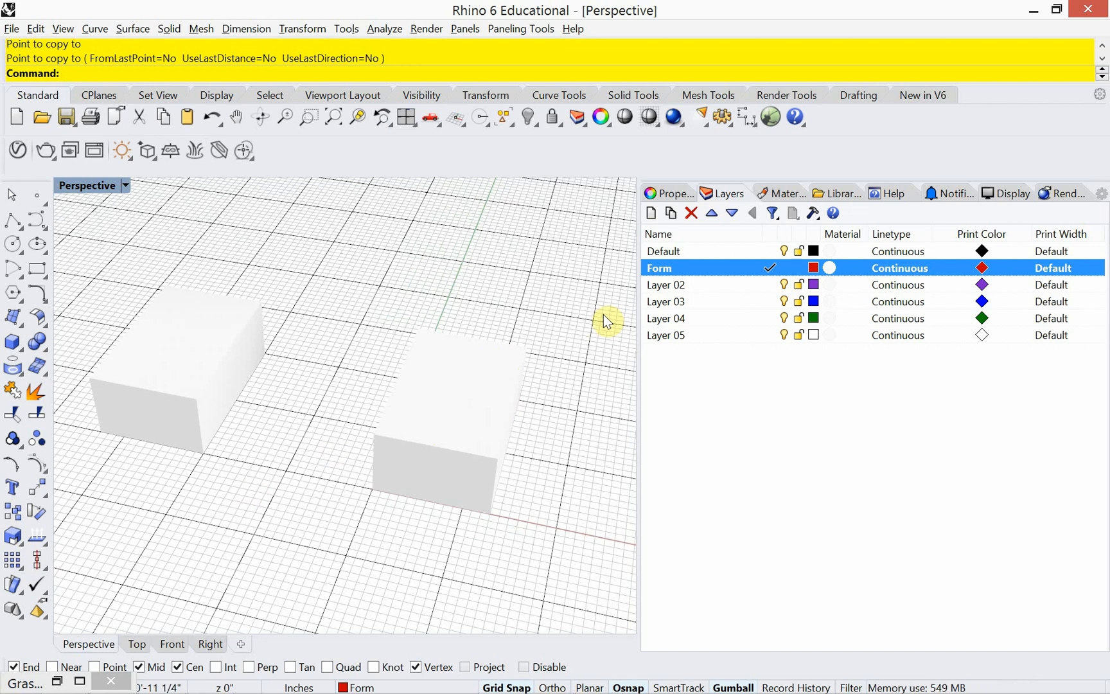
Step: Make Layer 02 current and rename it Boolean
double_click(682, 290)
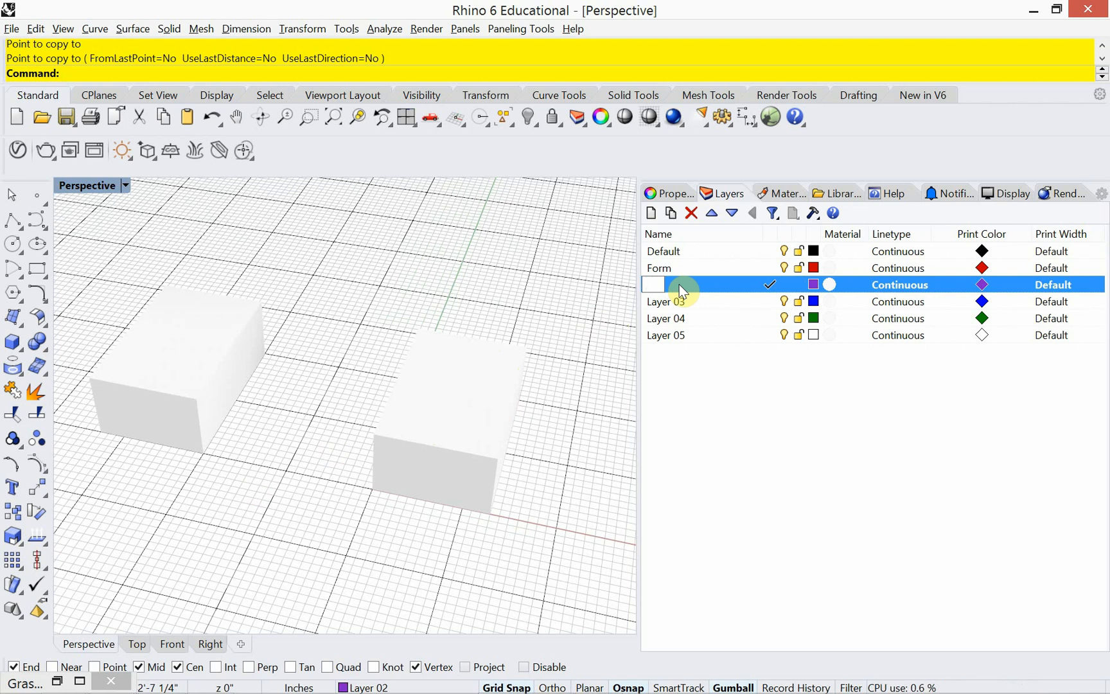
type("Boolean")
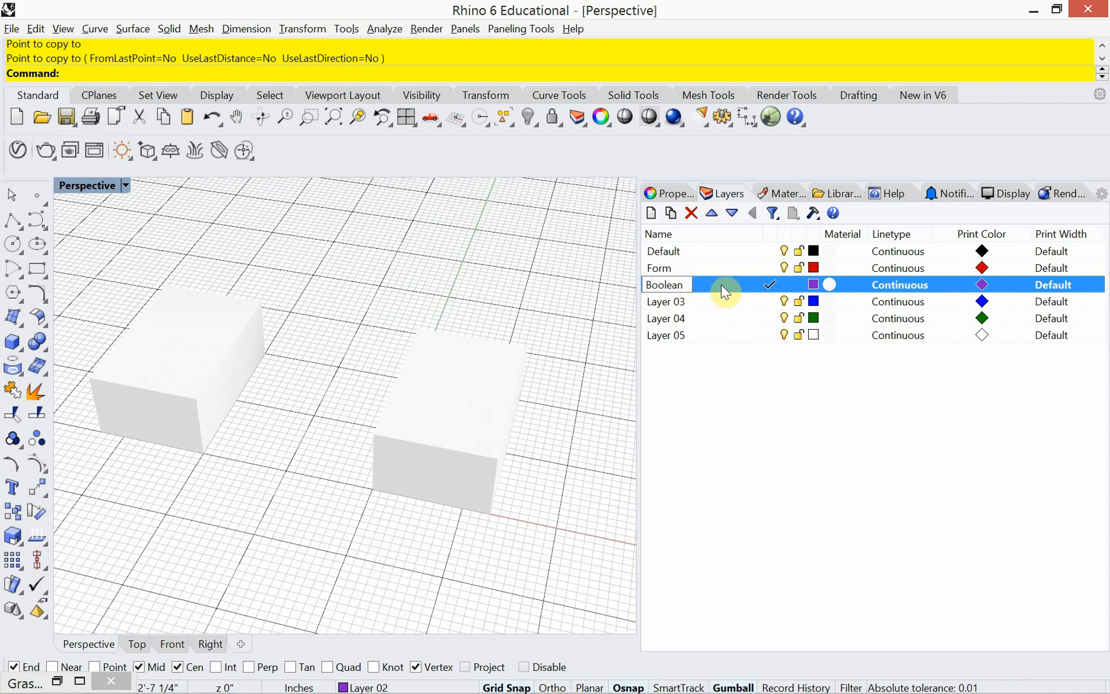
key("Return")
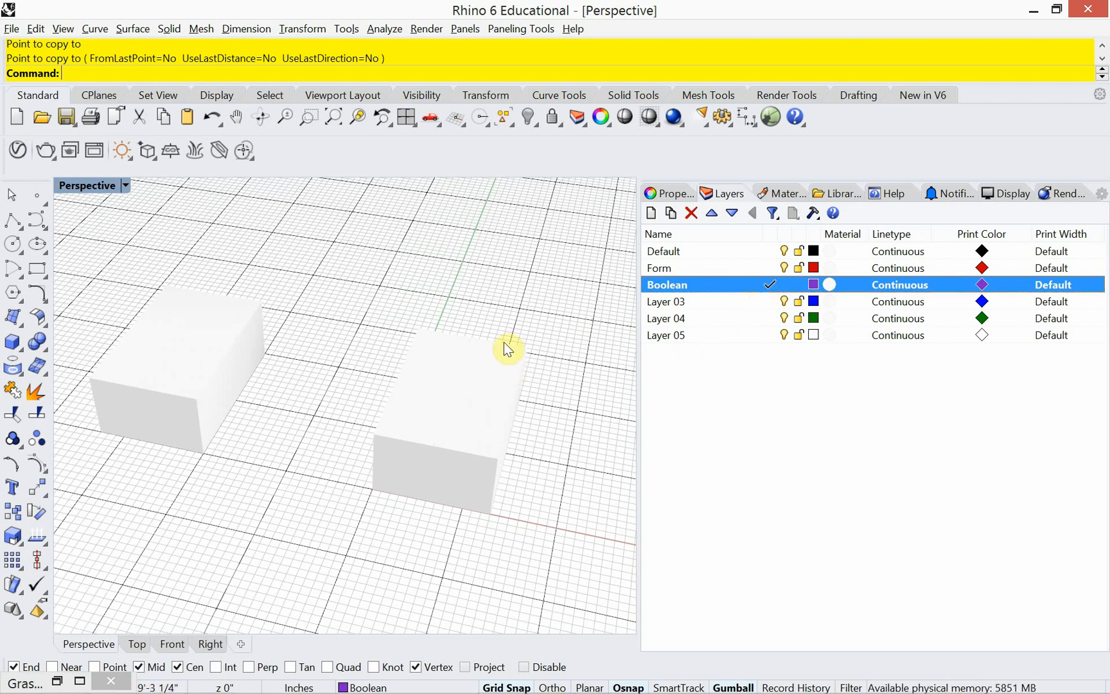
Step: Model a box about 7 by 16 feet and 14 feet high on the Boolean layer, inside the original box's footprint in plan
left_click(138, 644)
scroll(222, 550, "down", 5)
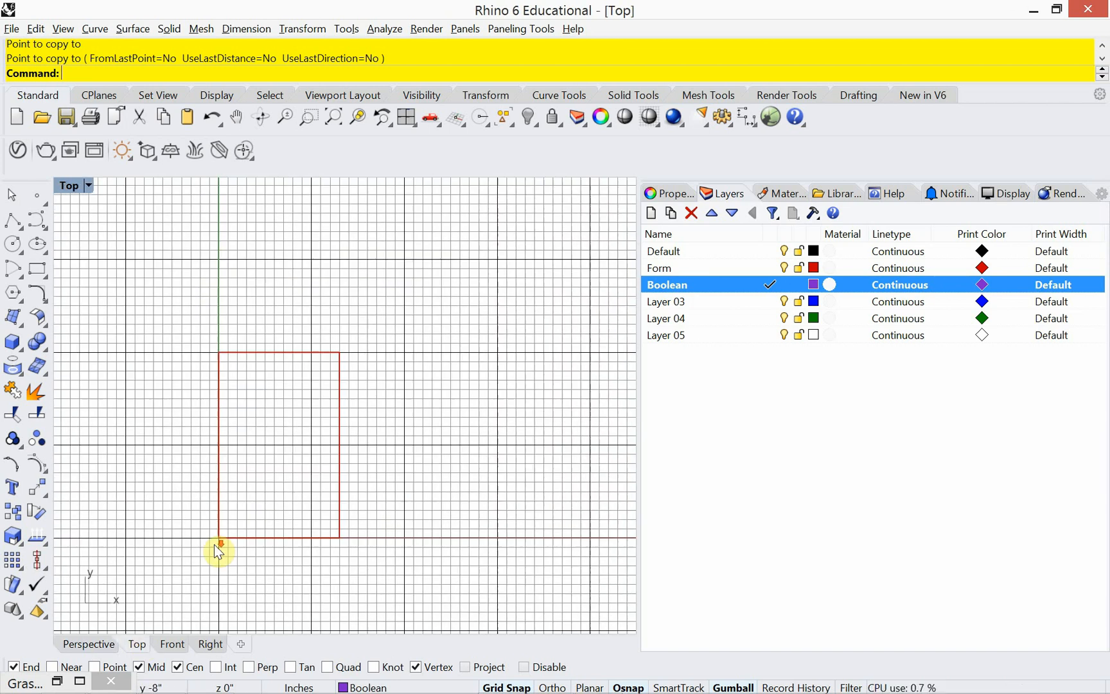
scroll(214, 544, "down", 2)
right_click_drag(342, 480, 451, 421)
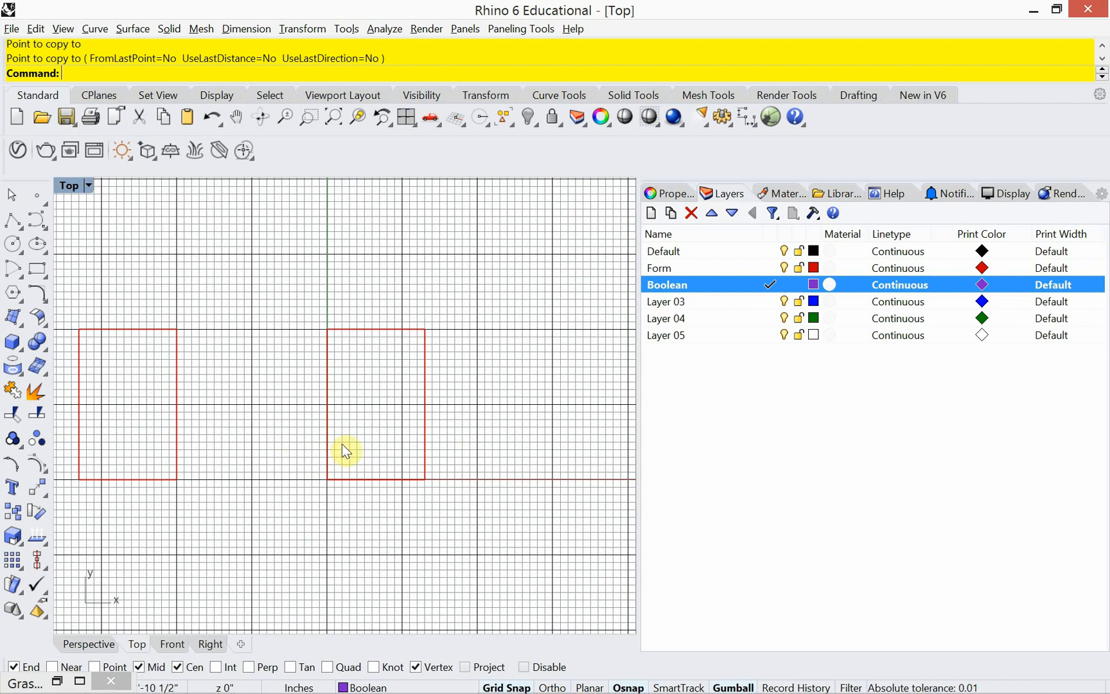
scroll(346, 452, "up", 3)
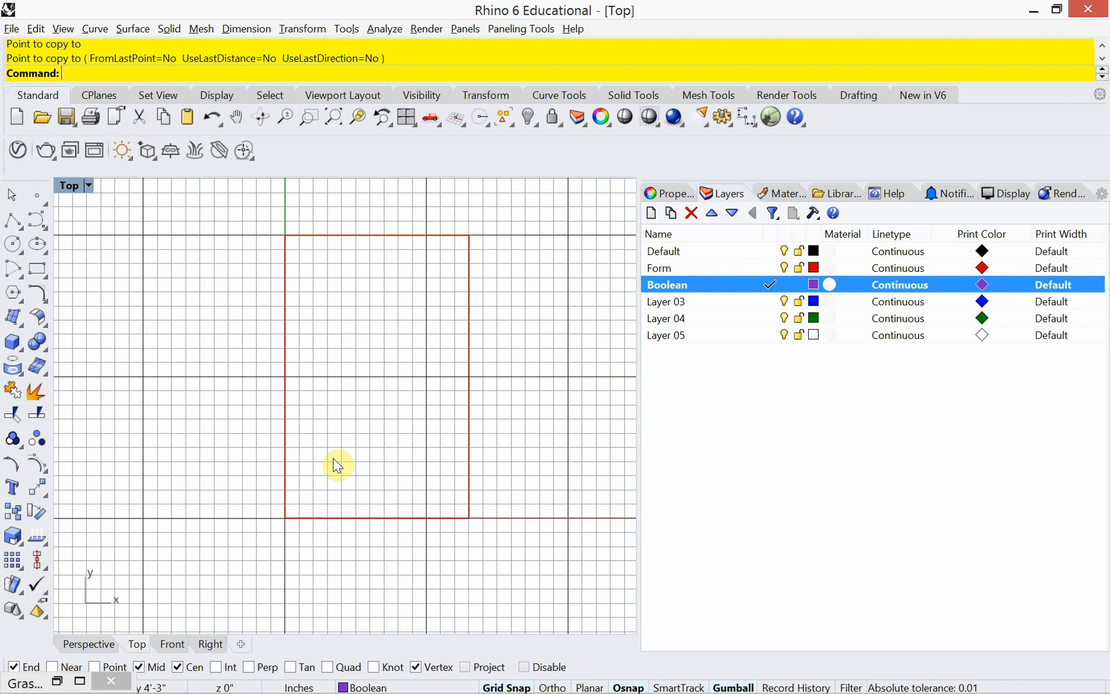
type("box")
key("Return")
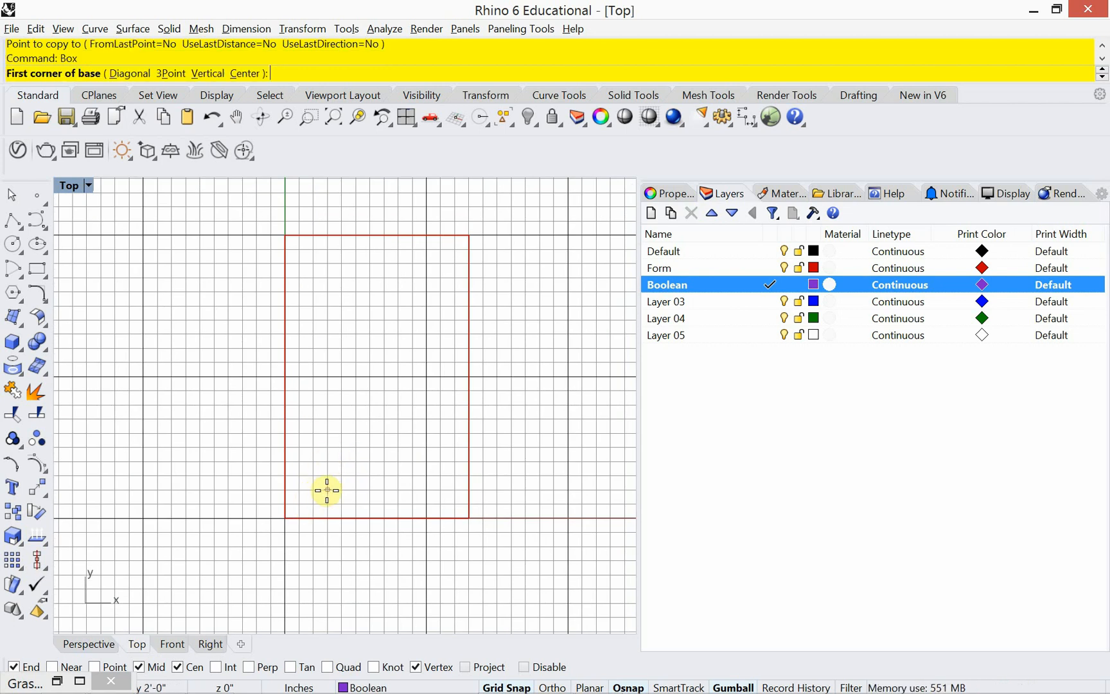
left_click(328, 489)
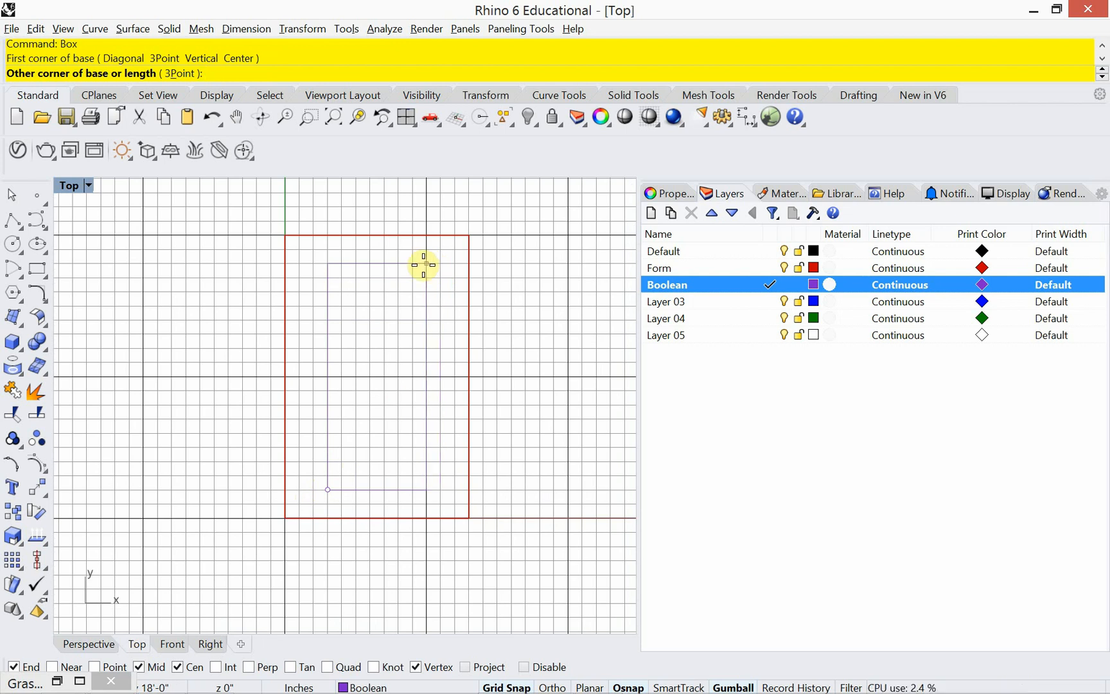
left_click(423, 264)
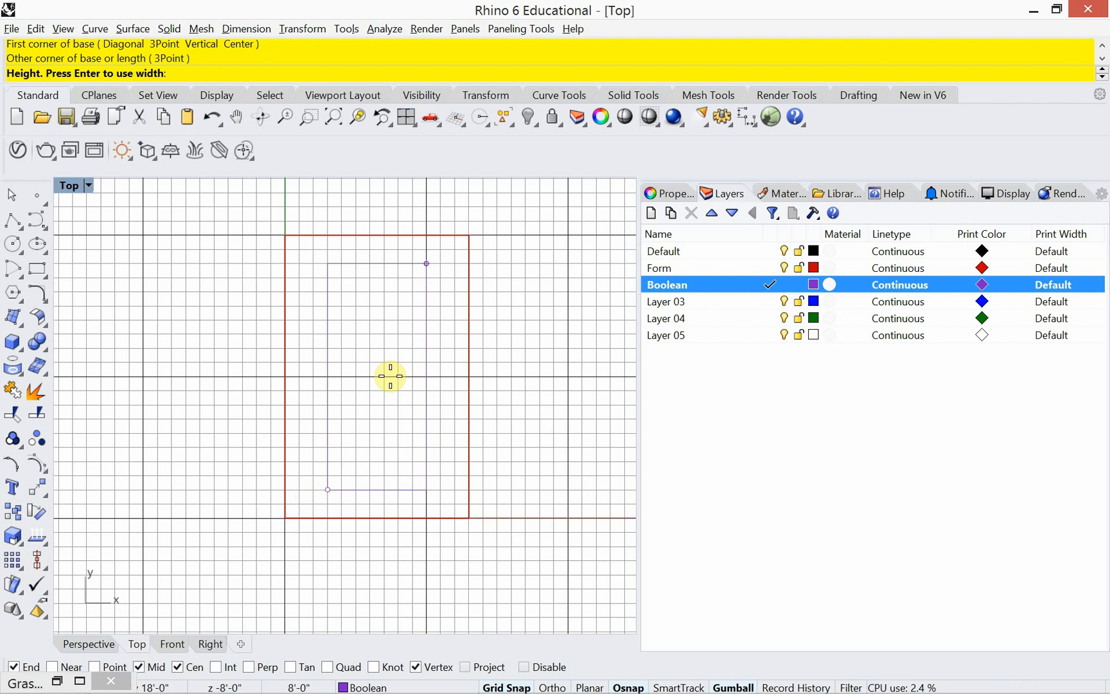
left_click(95, 644)
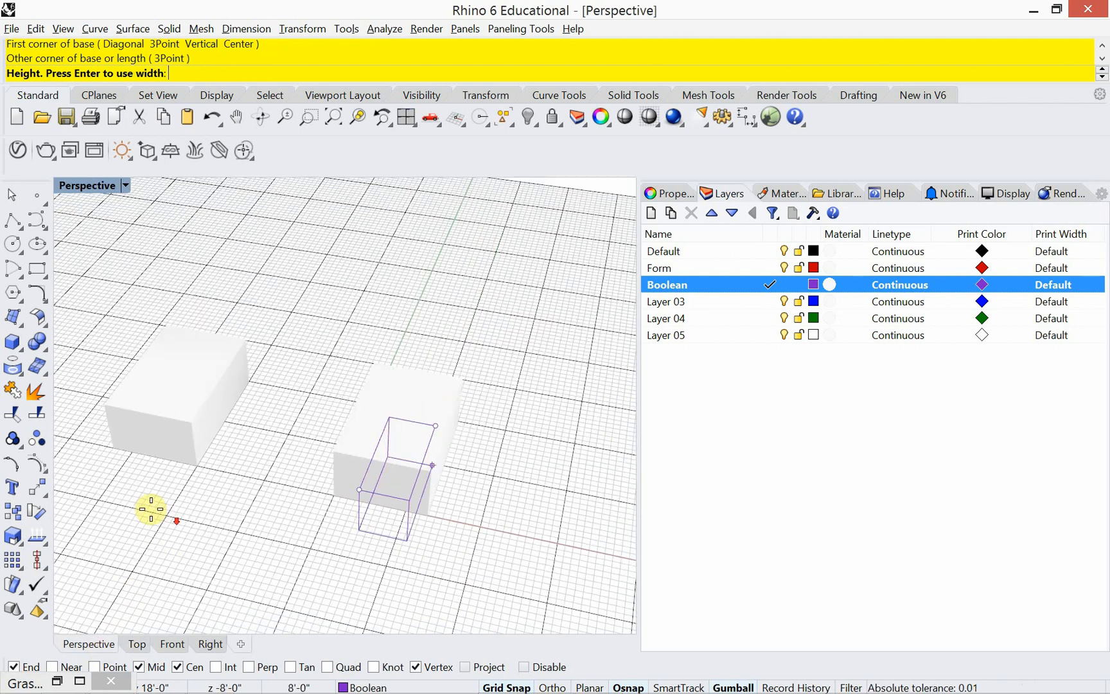
scroll(151, 509, "down", 2)
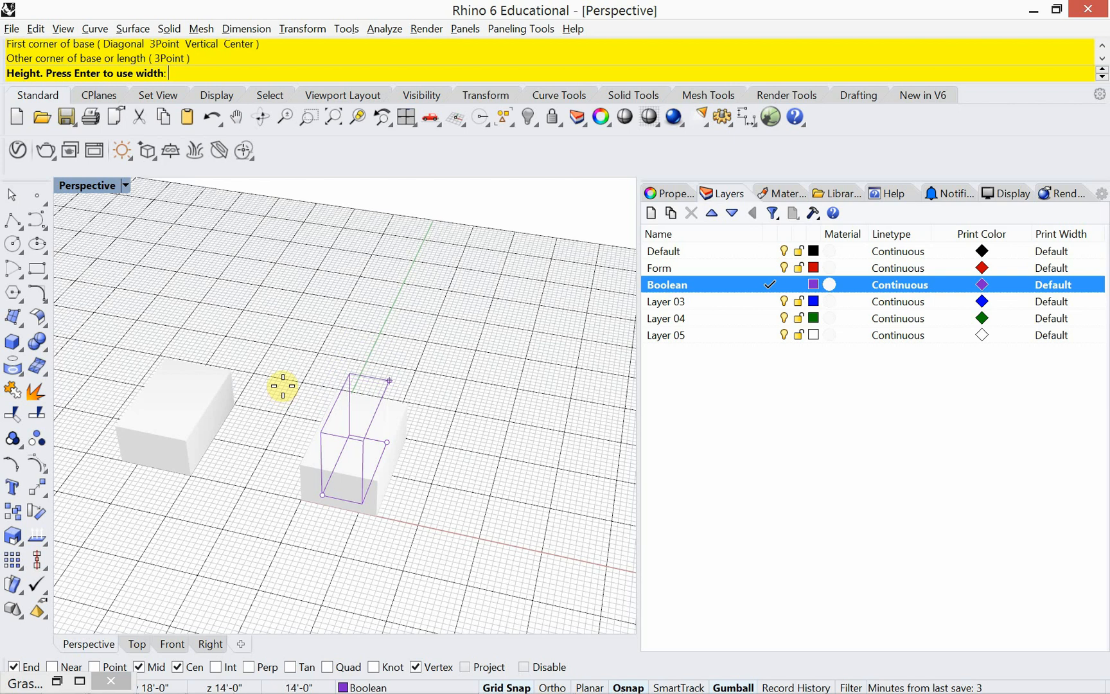
left_click(282, 385)
Step: Lower the tall Boolean box vertically so it passes through the original base box and extends slightly below it
scroll(284, 492, "up", 3)
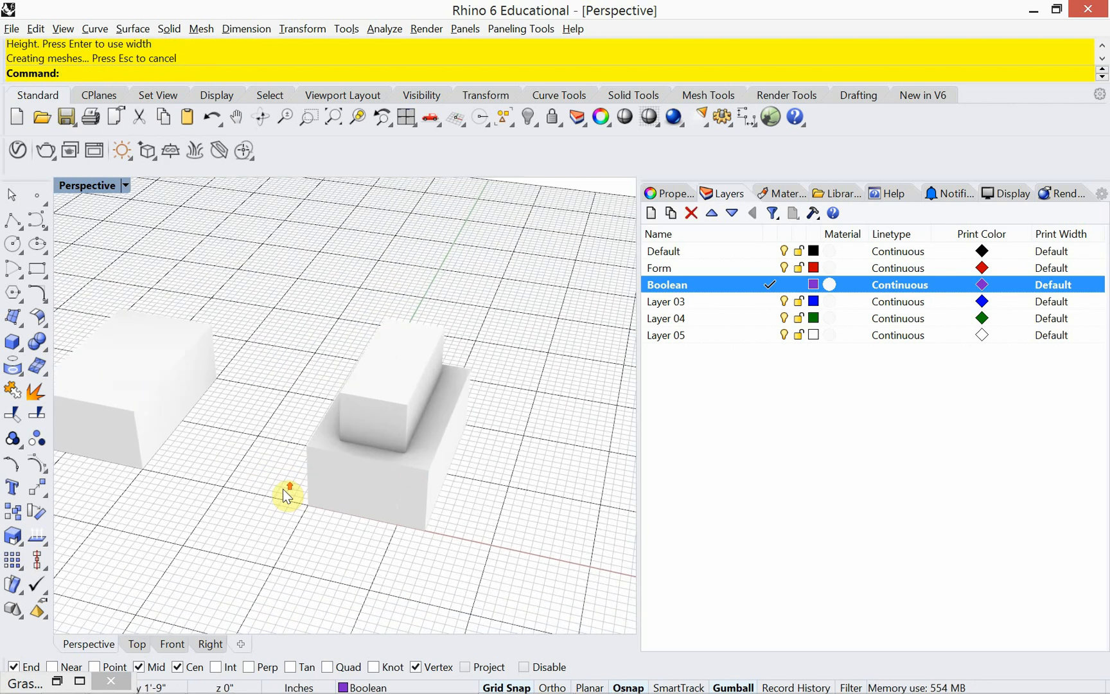
left_click(365, 414)
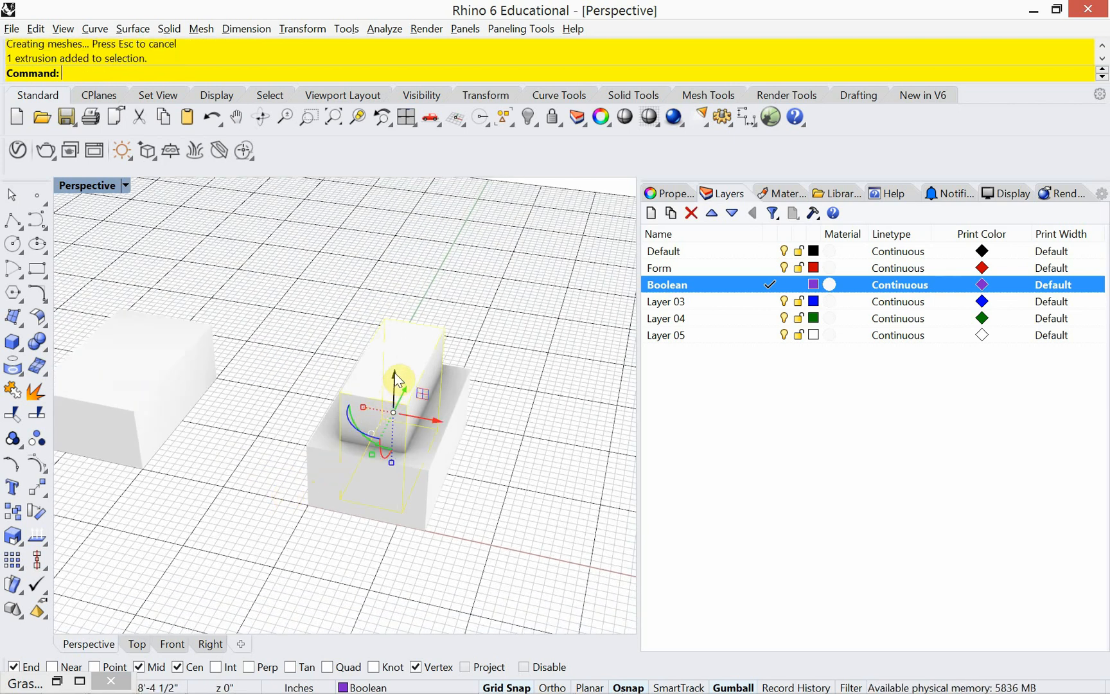
left_click_drag(394, 372, 400, 405)
right_click_drag(517, 505, 276, 502)
left_click(466, 489)
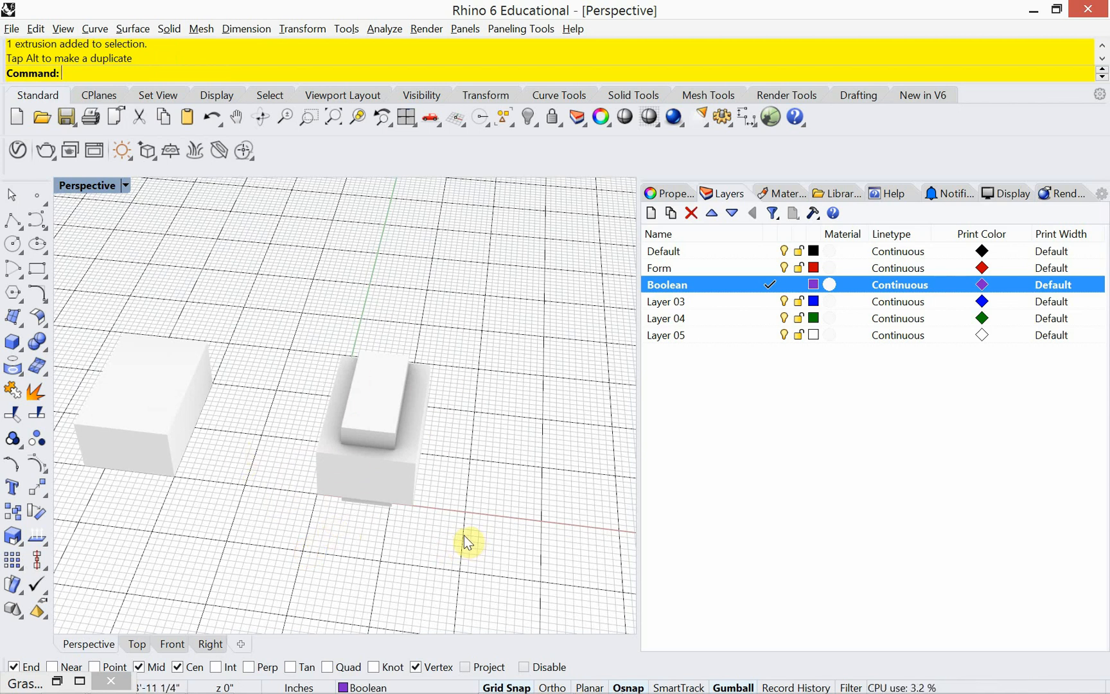
Step: Copy the base box together with its Boolean box 16 feet along the negative X axis
left_click_drag(477, 539, 292, 321)
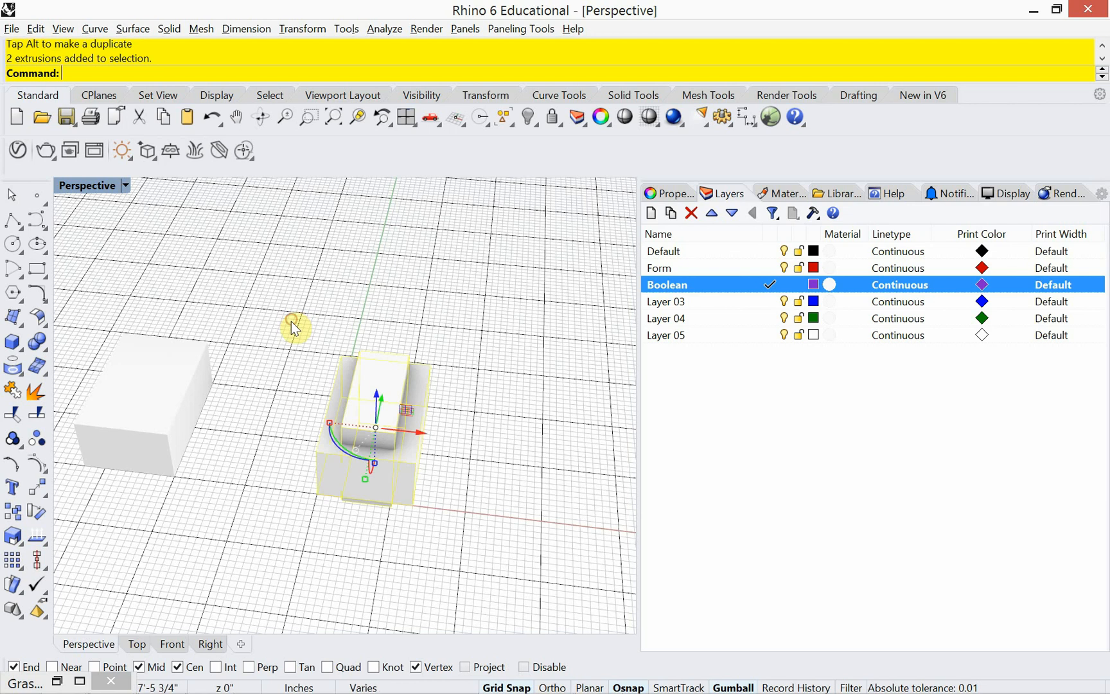
type("opy")
key("Return")
left_click(432, 290)
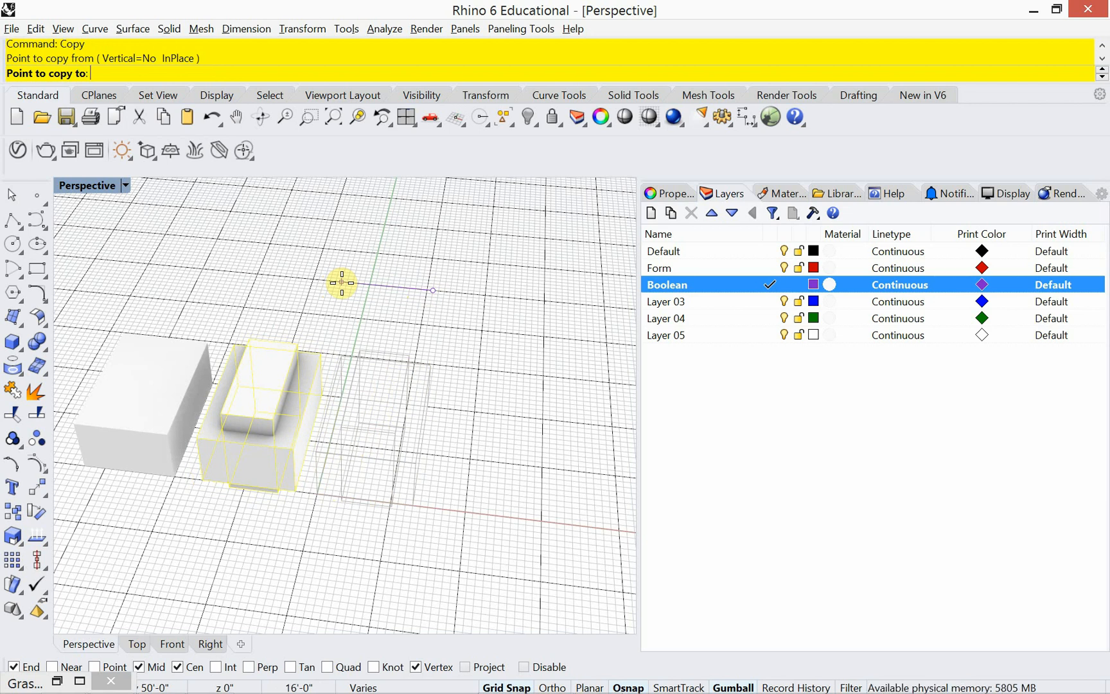
left_click(342, 283)
key("Return")
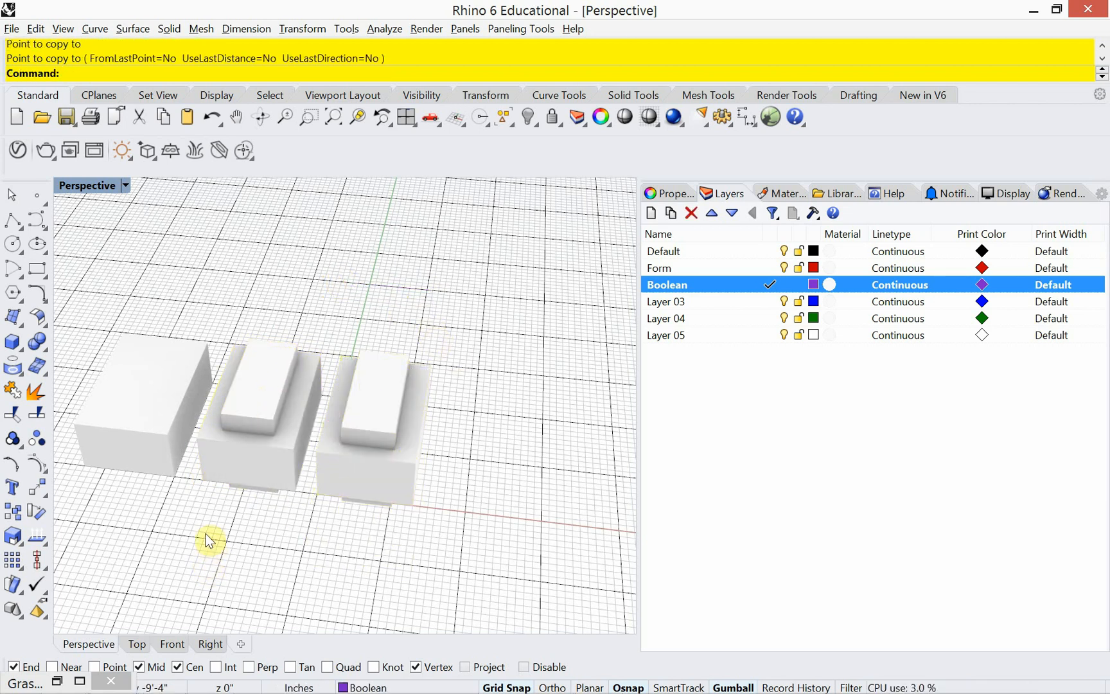
Step: Move the plain box at the far negative X end 2 feet further along the negative X axis
left_click(157, 466)
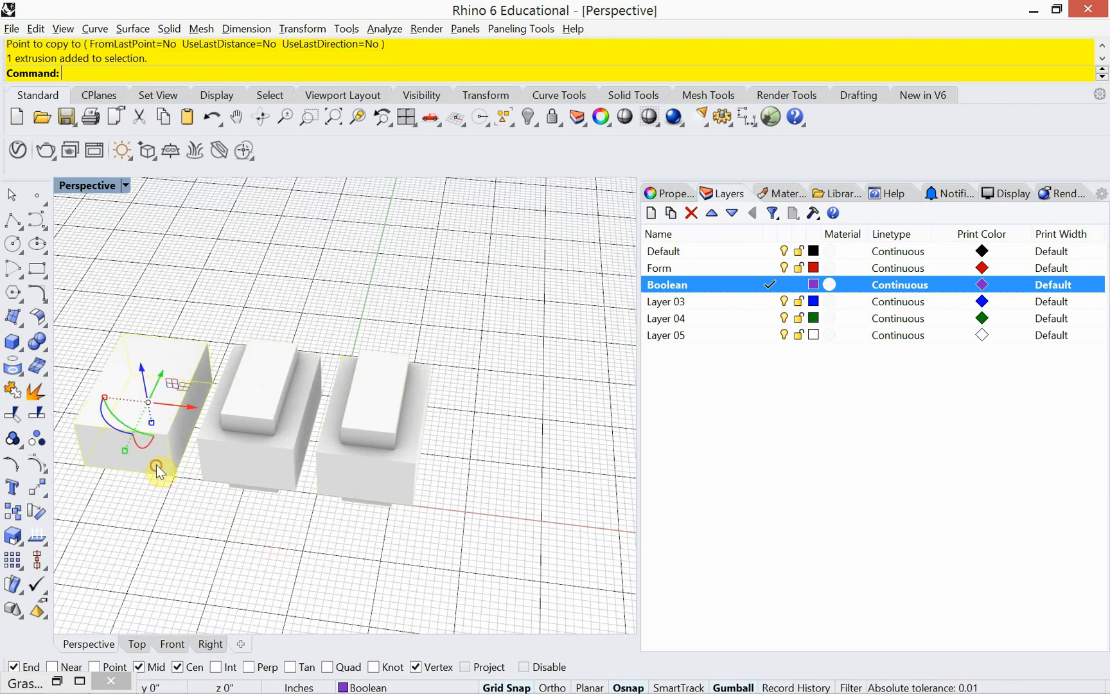
type("move")
key("Return")
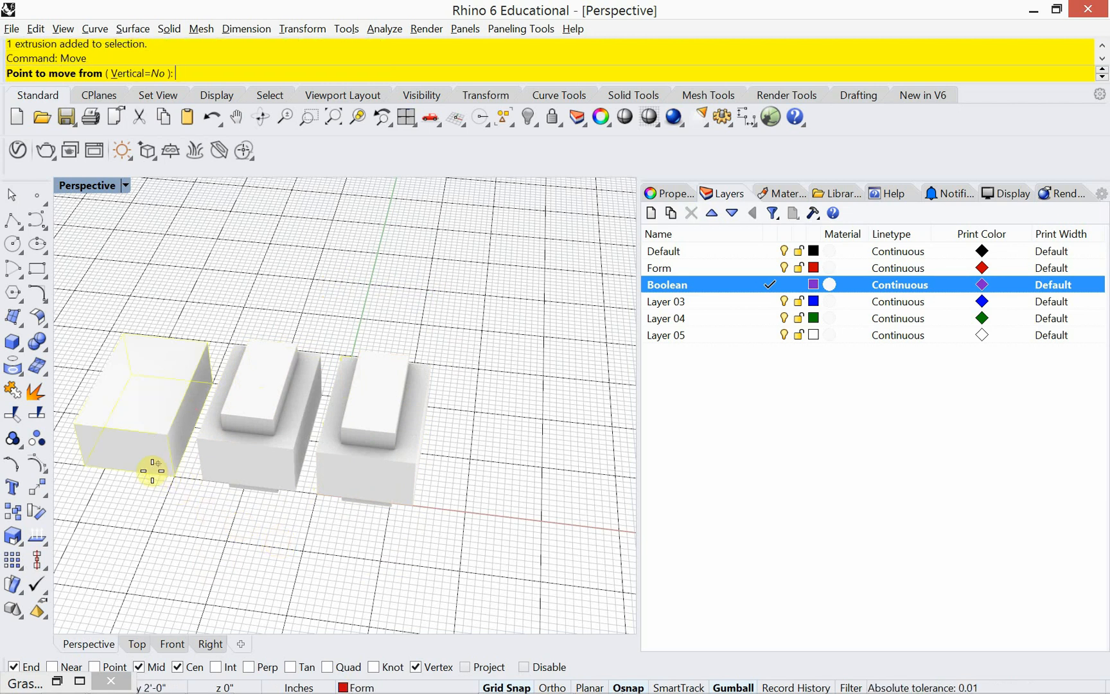
left_click(161, 491)
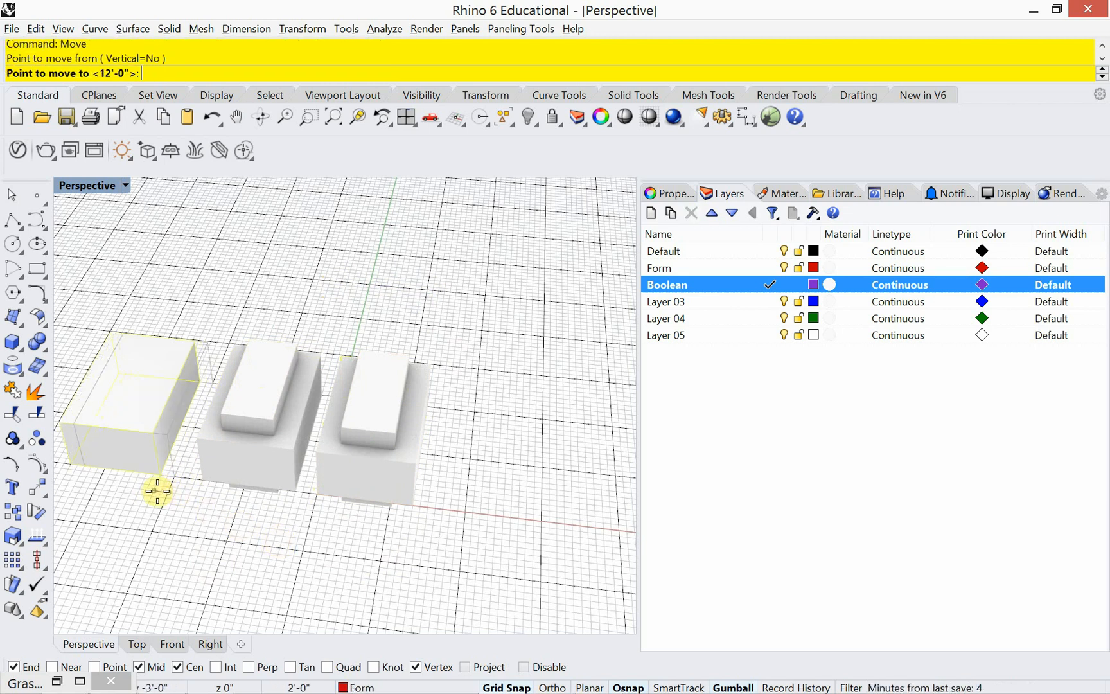
left_click(151, 491)
left_click(196, 534)
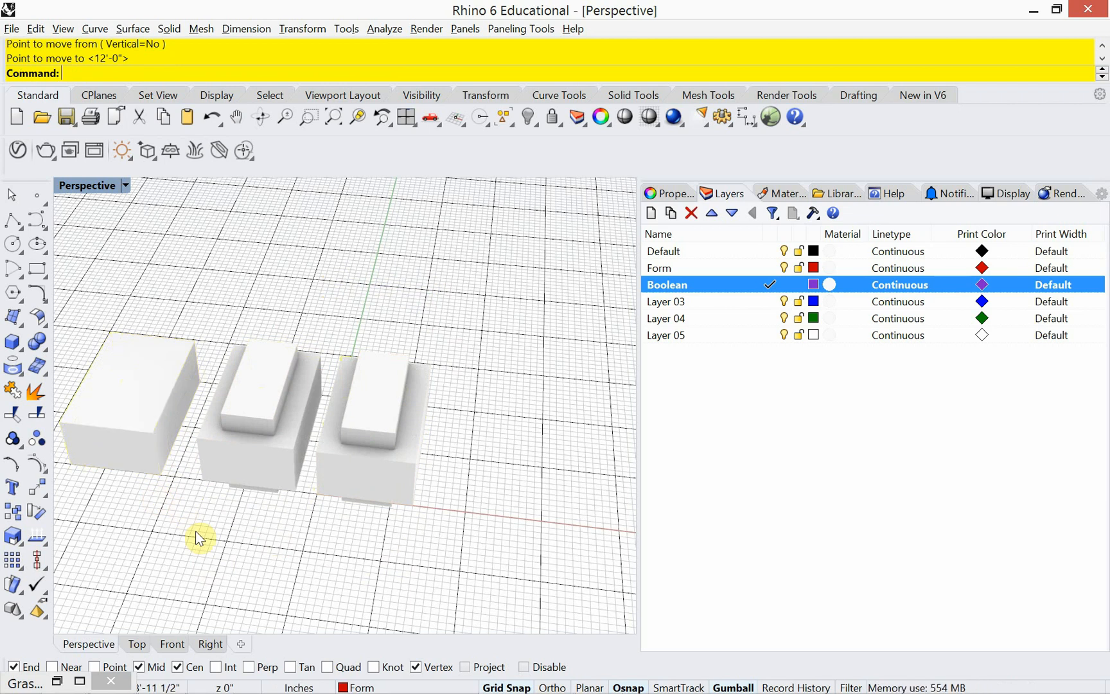
Step: Move the copied pair of intersecting boxes about 2 feet along the negative X axis to even out the spacing
left_click_drag(196, 533, 246, 431)
left_click_drag(294, 548, 231, 389)
type("Move")
key("Return")
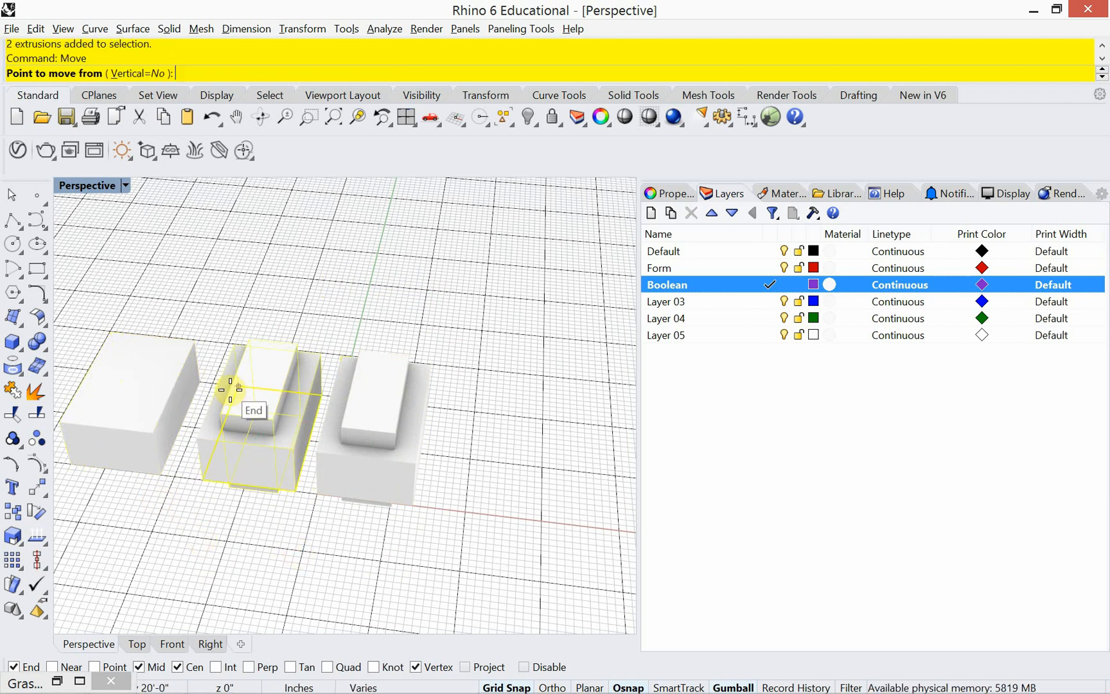
left_click(232, 471)
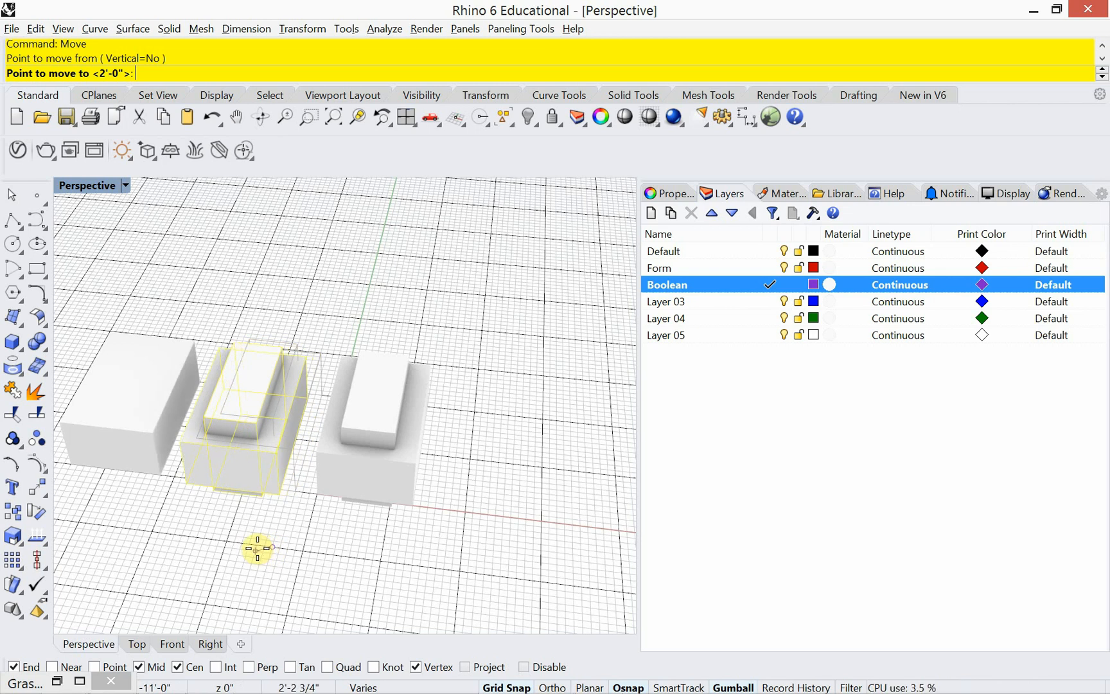
left_click(257, 546)
key("Escape")
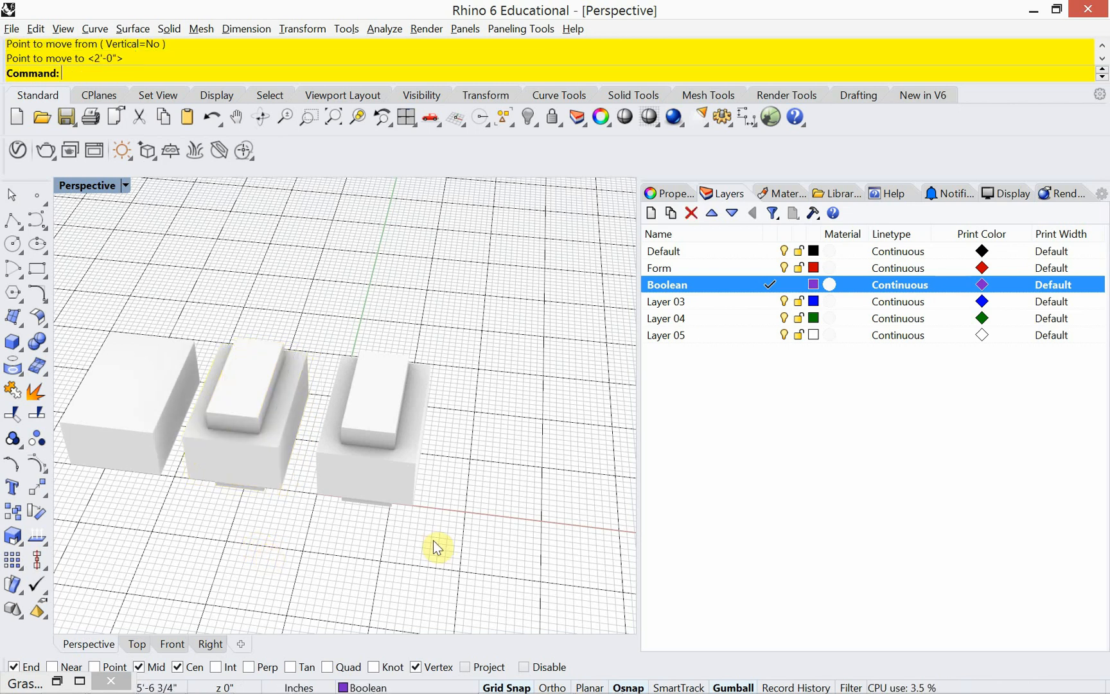
Step: Subtract the inner Boolean box from the original base box with BooleanDifference, keeping DeleteInput set to No
right_click_drag(398, 506, 386, 437)
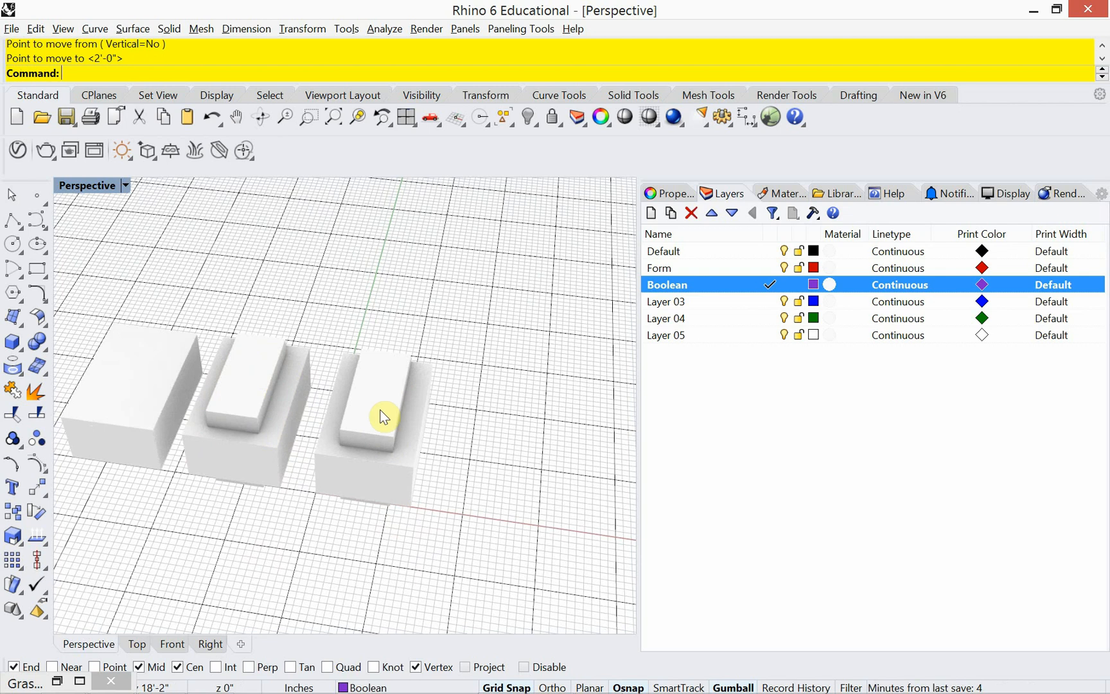
type("boo")
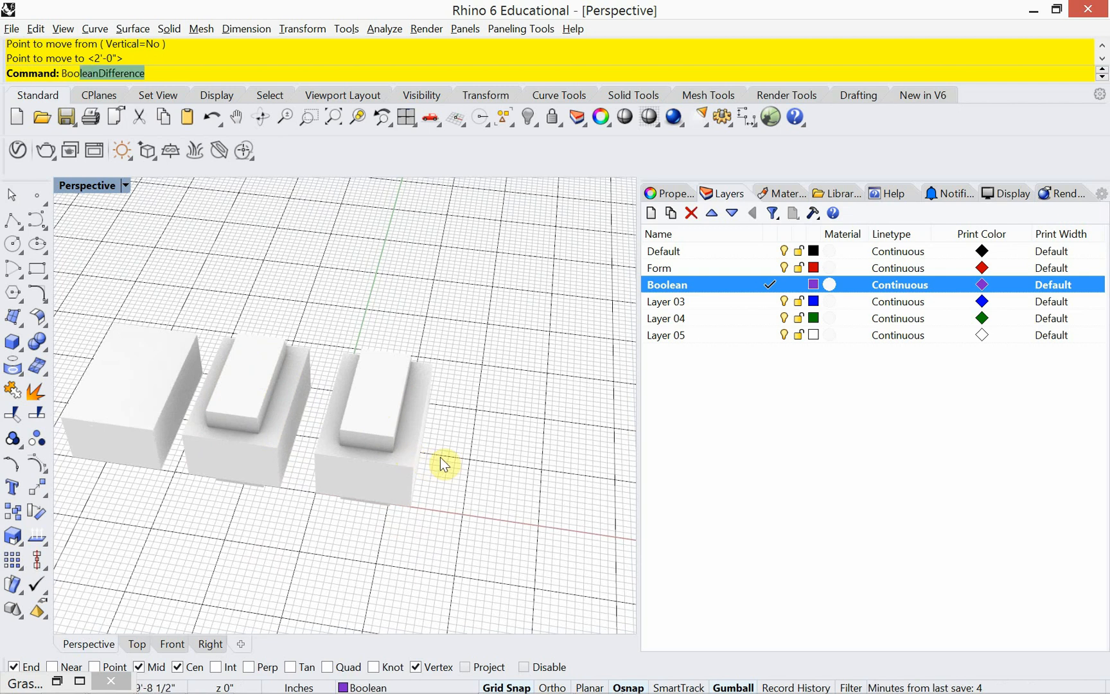
key("Return")
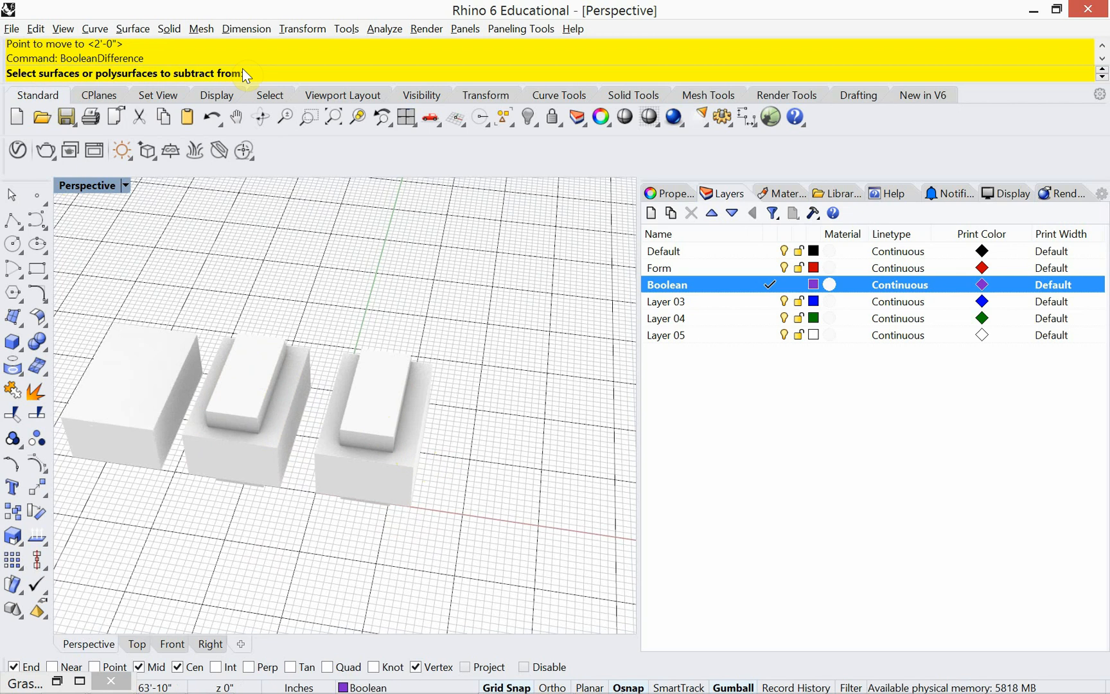
left_click(410, 466)
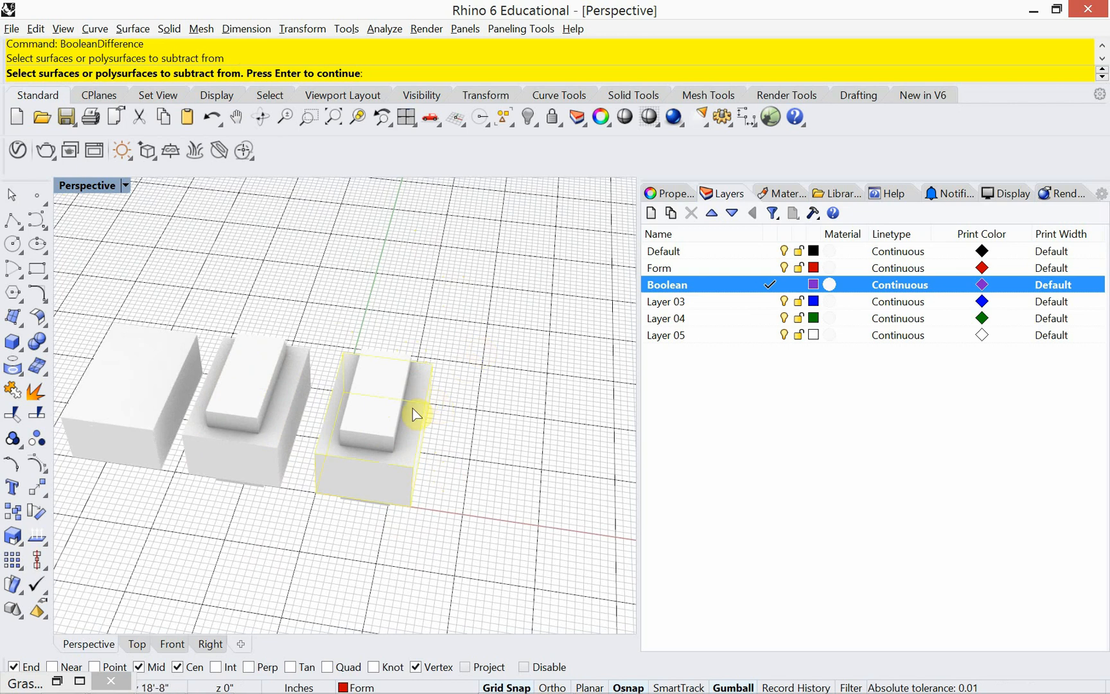
right_click(487, 412)
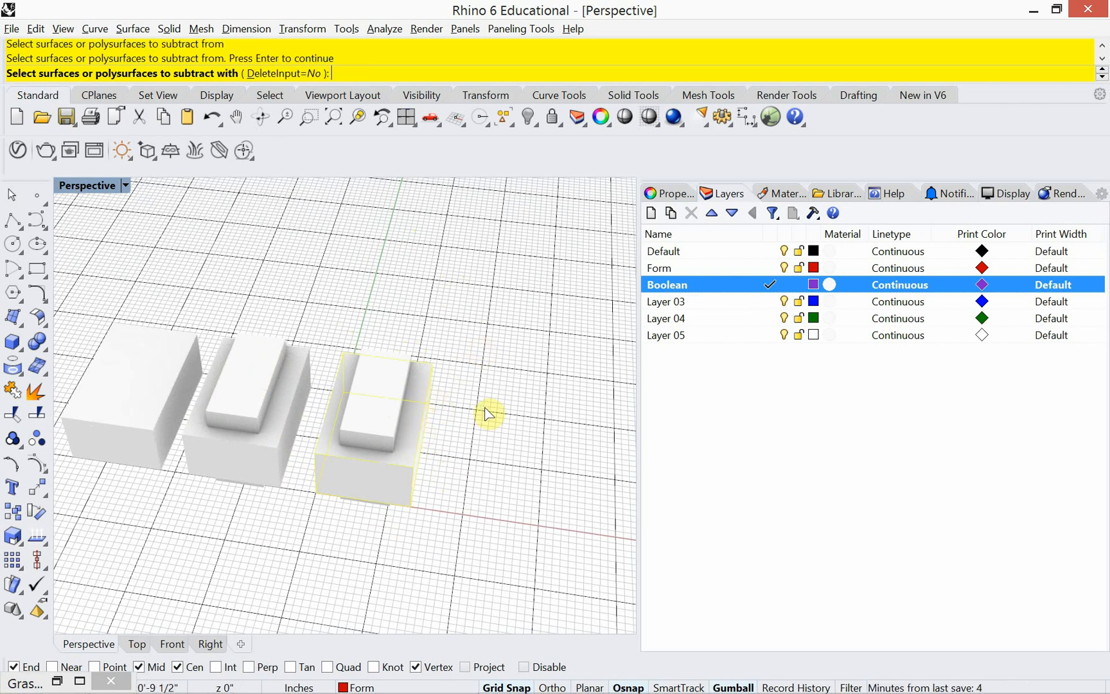
left_click(380, 391)
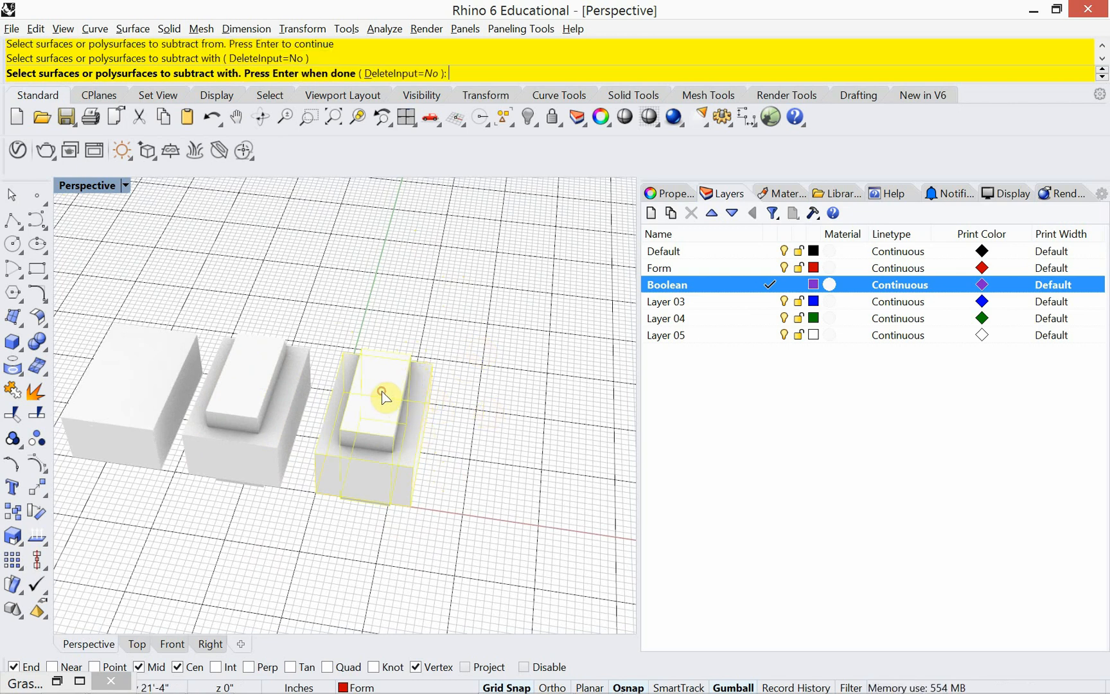
right_click(492, 347)
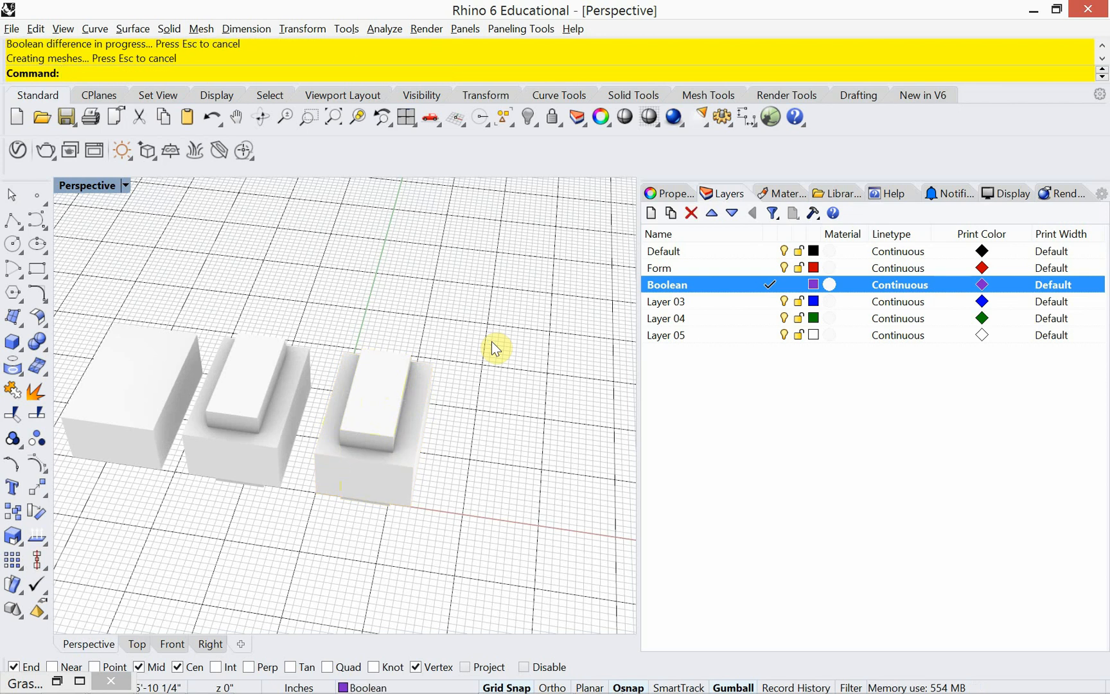
Step: Delete the leftover cutting box from the original base box and inspect the opening
left_click(395, 394)
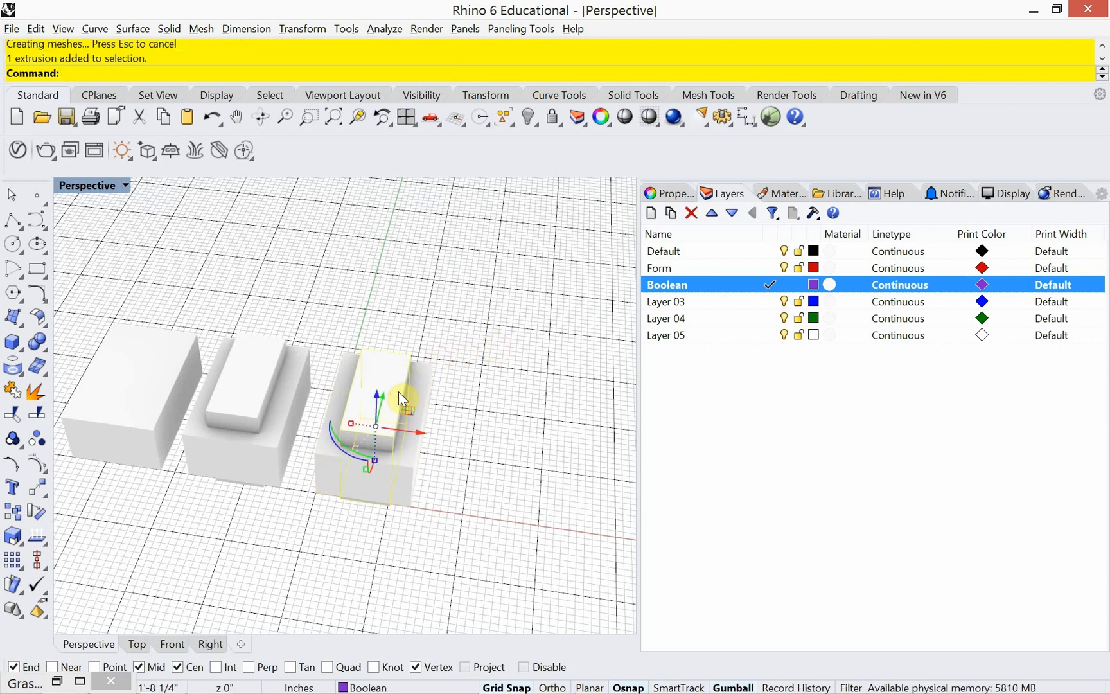
key("Delete")
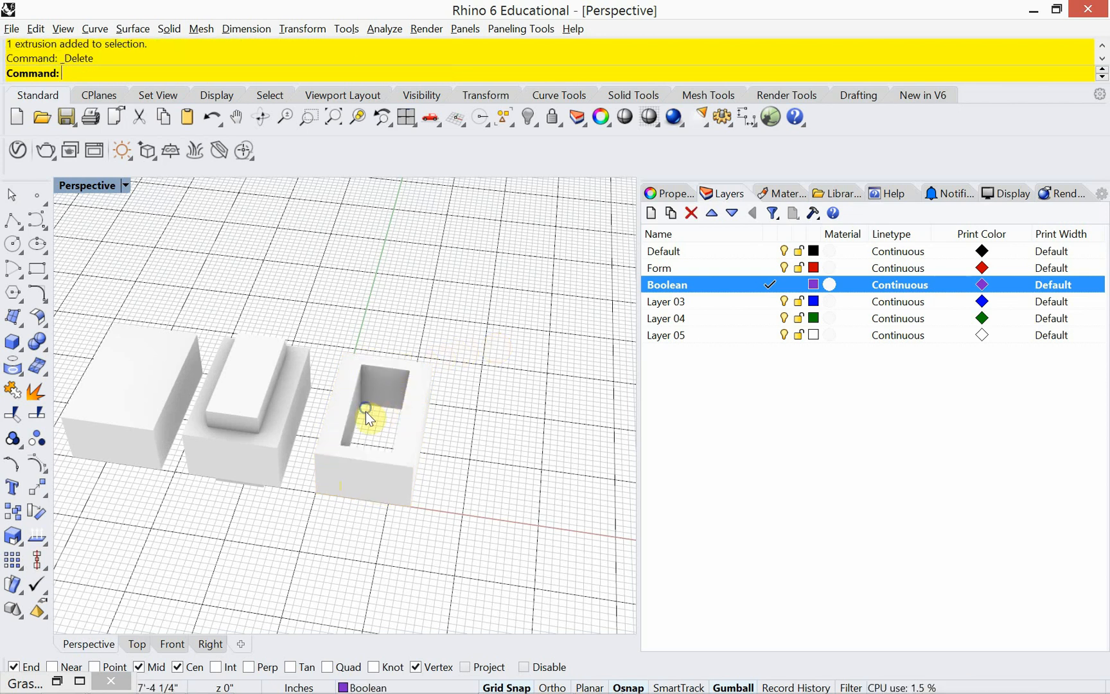
mouse_move(368, 418)
right_mouse_down()
mouse_move(349, 404)
mouse_move(379, 421)
right_mouse_up()
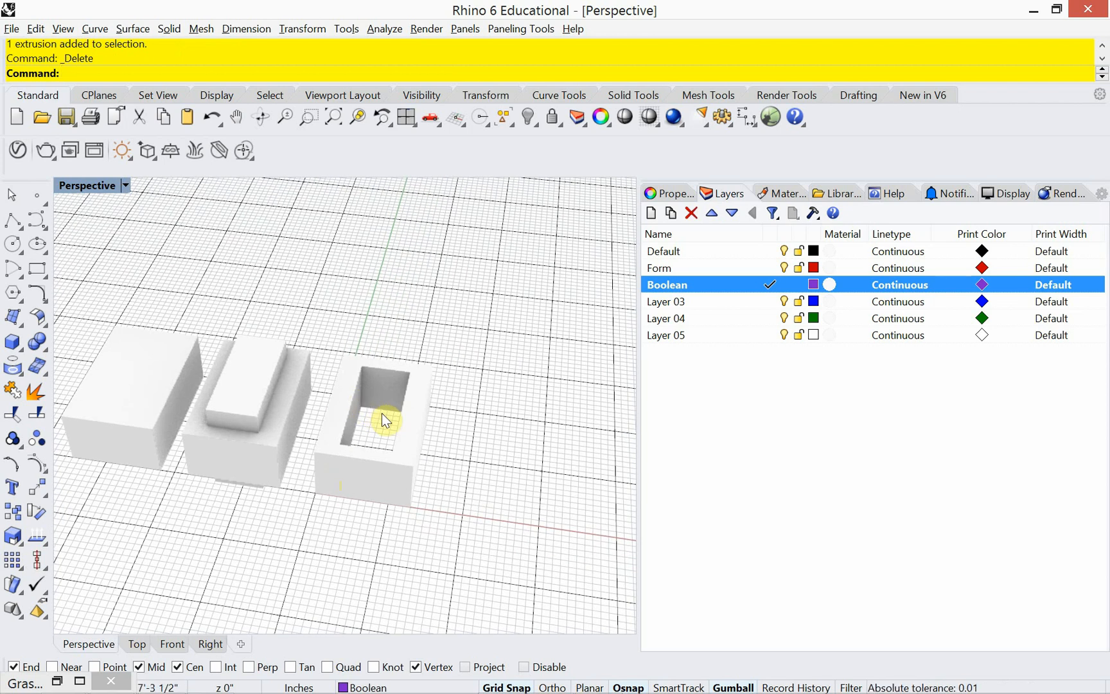
Step: Undo the cutting box's deletion and the Boolean difference on the original base box
key("ctrl+z")
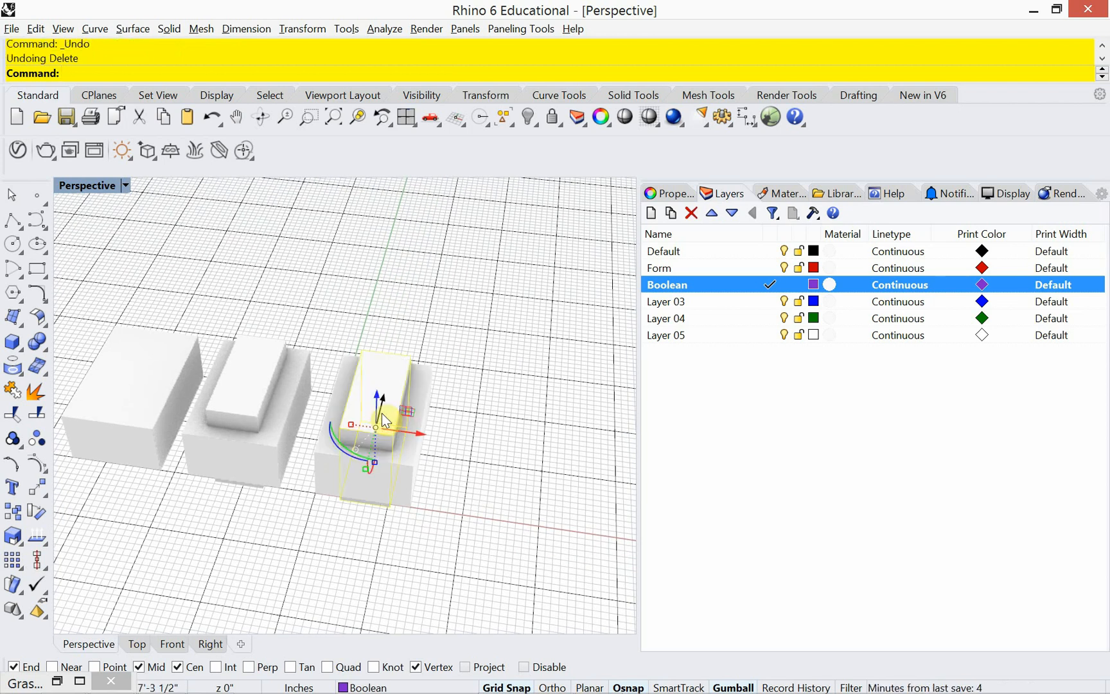
key("Escape")
key("ctrl+z")
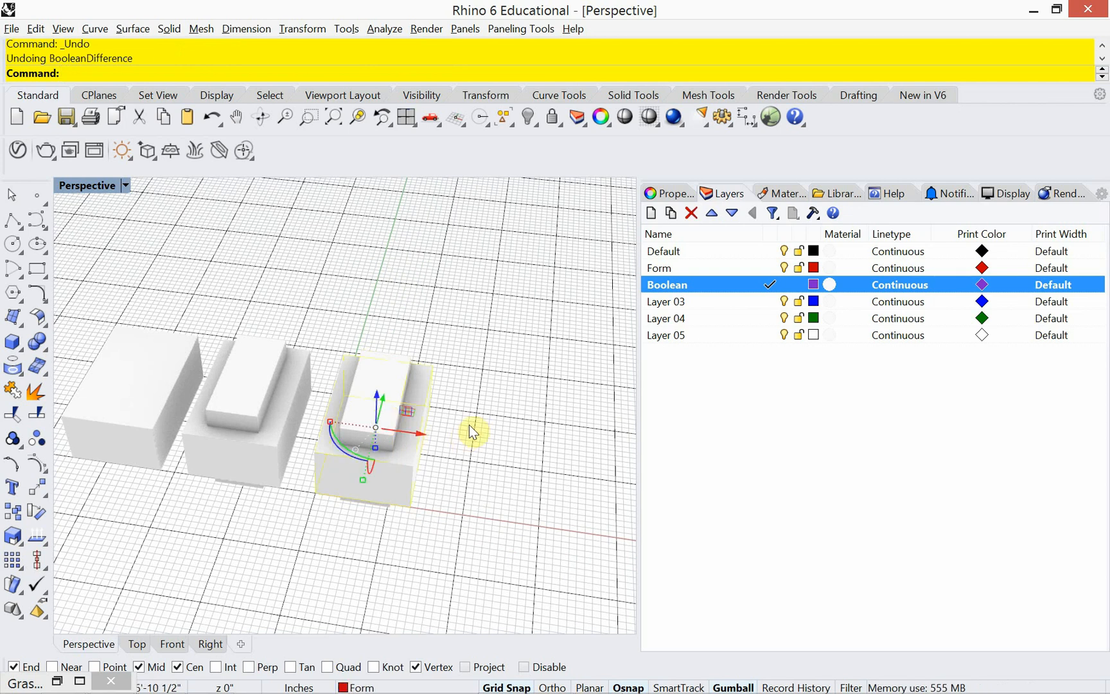
left_click(471, 422)
Step: Hide the inner box of the original pair and undo the hide
left_click(391, 393)
type("Hide")
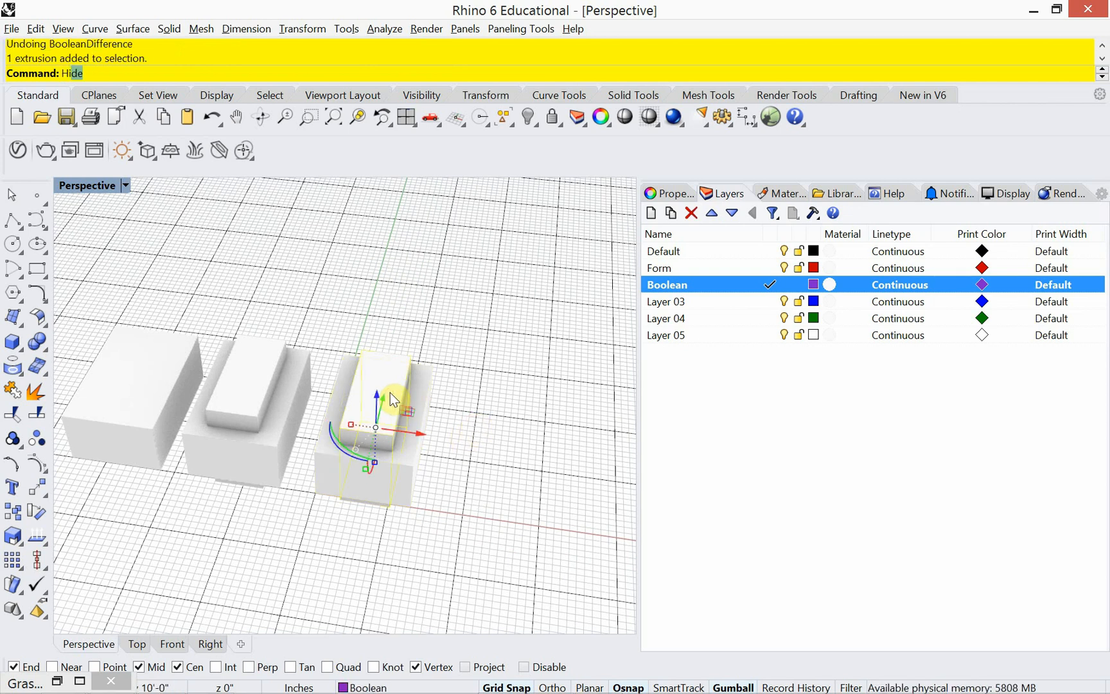
key("Return")
key("ctrl+x")
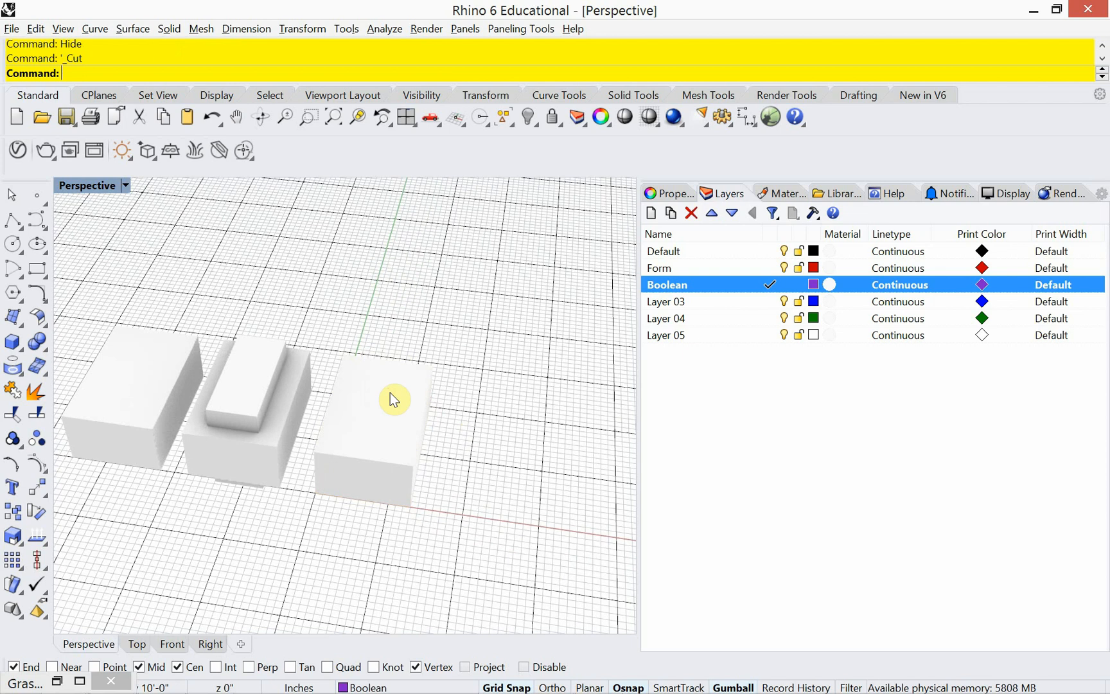
key("ctrl+z")
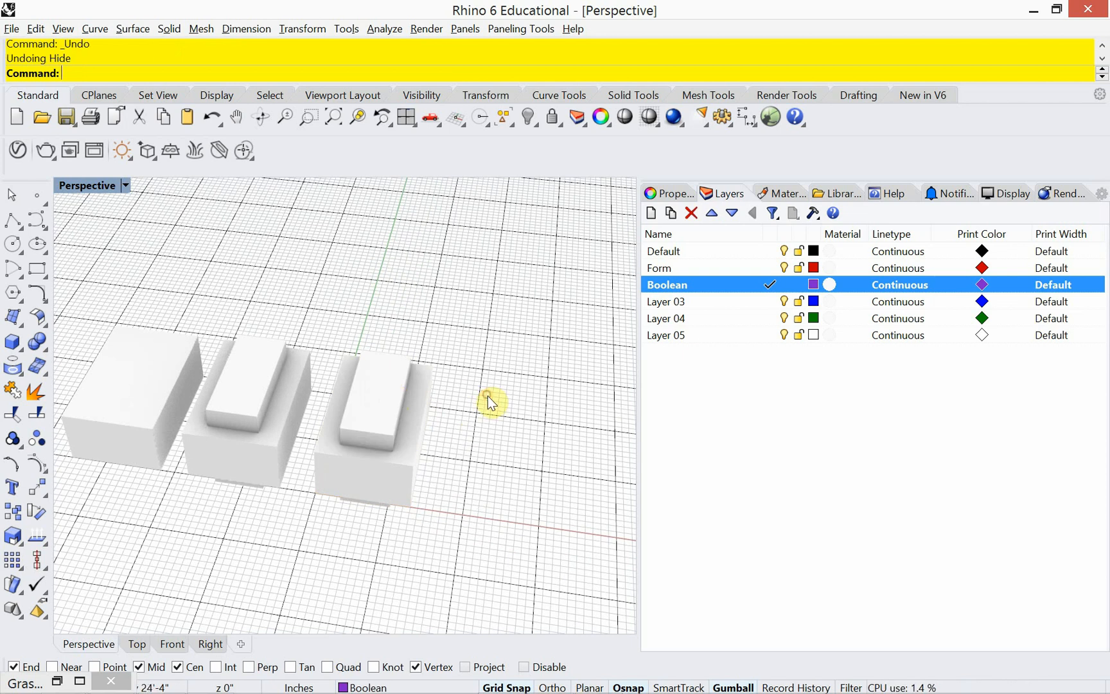
Step: Subtract the inner Boolean box from the original base box with BooleanDifference, setting DeleteInput to Yes
type("BooleanDifference")
key("Return")
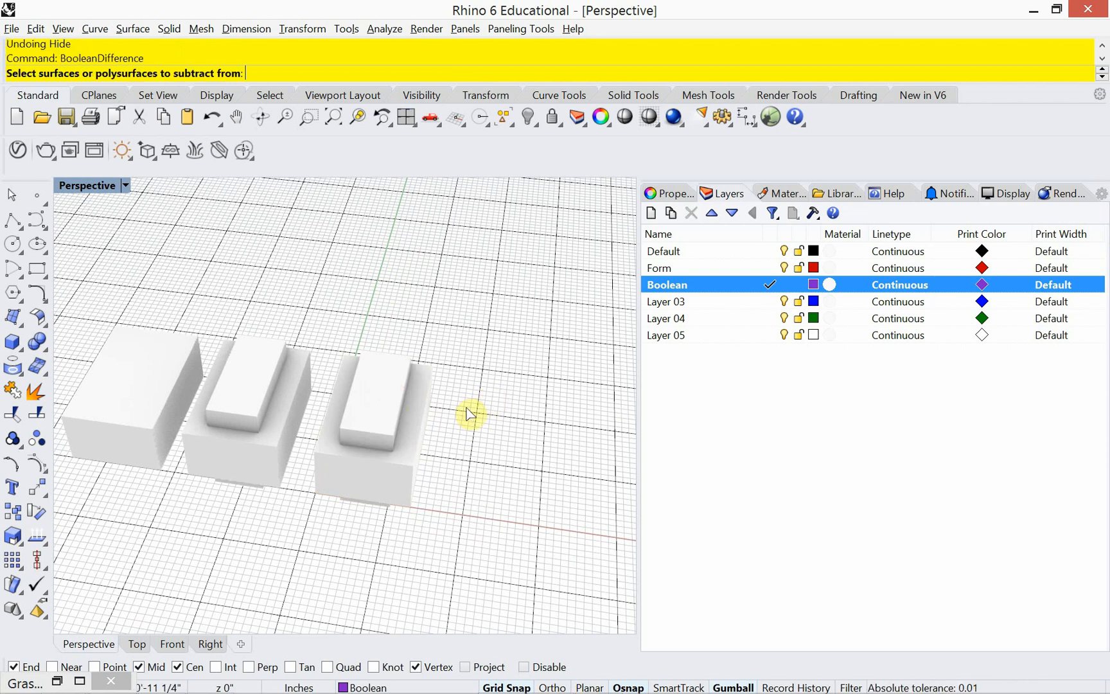
left_click(414, 477)
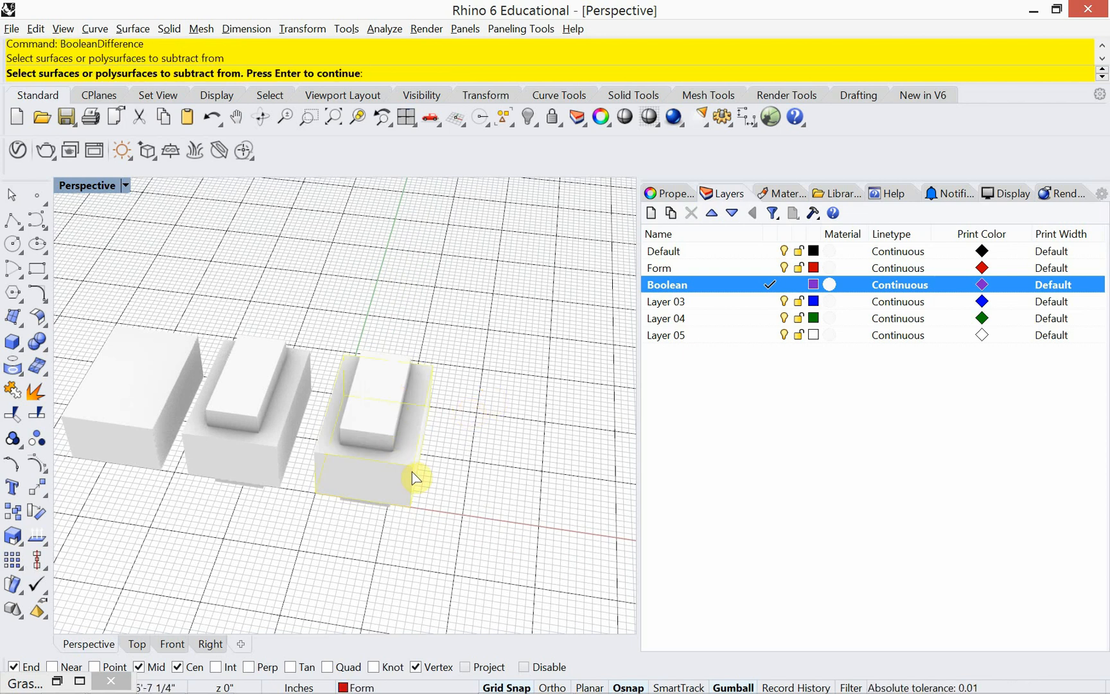
right_click(448, 339)
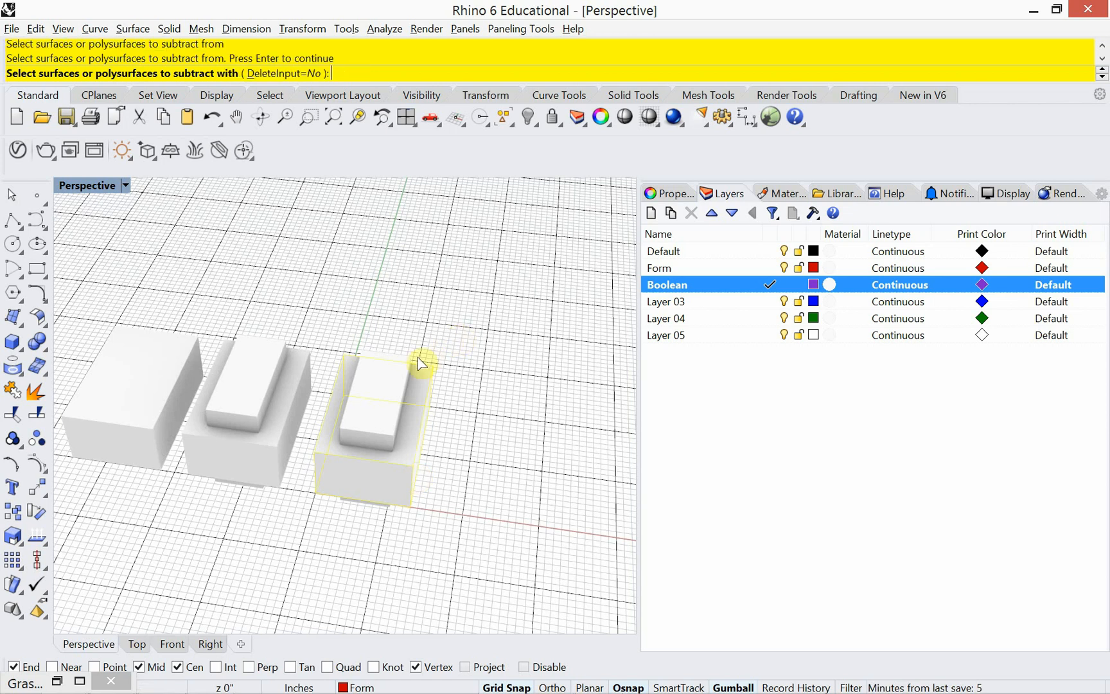
left_click(283, 75)
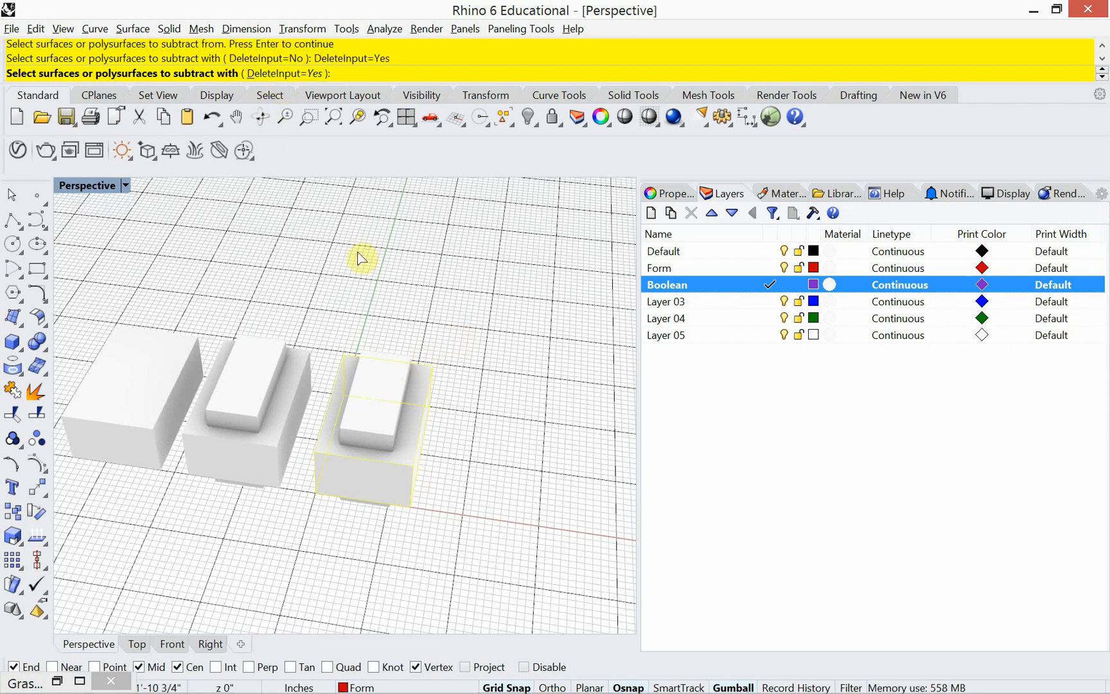
left_click(396, 385)
right_click(447, 324)
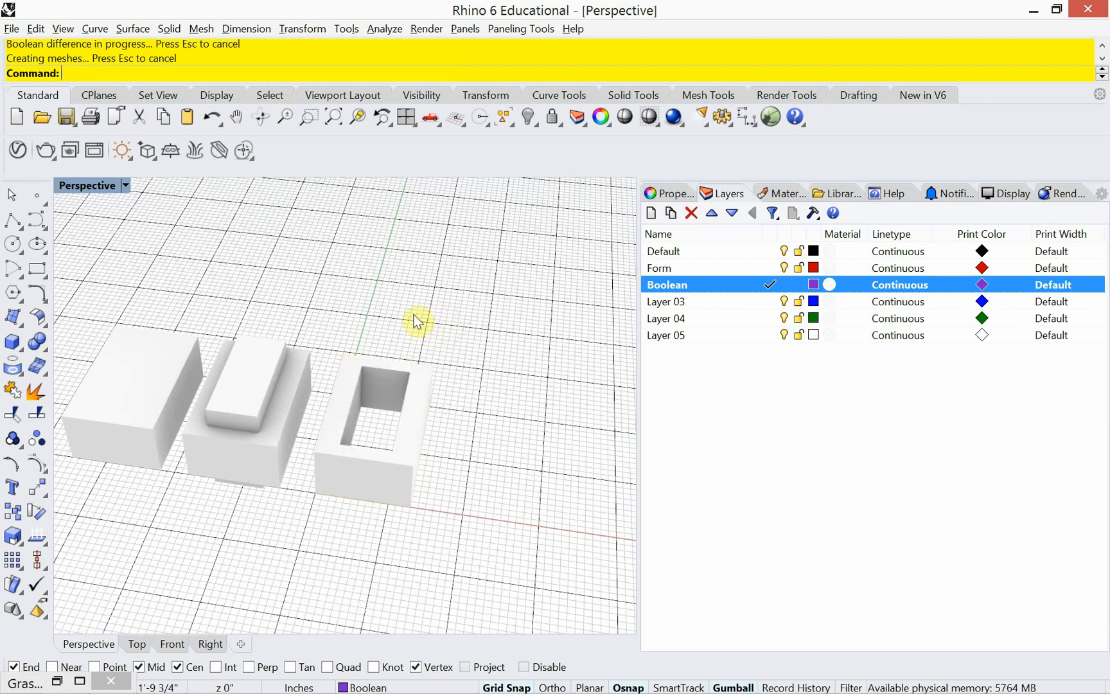
right_click_drag(365, 411, 395, 435)
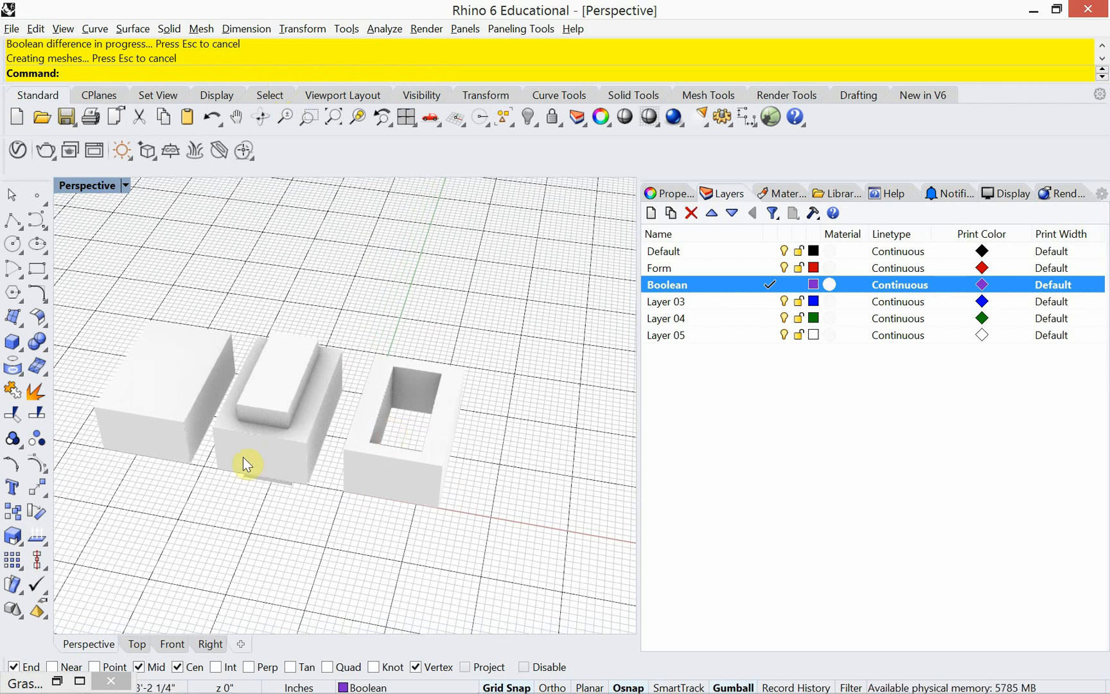
right_click_drag(129, 440, 160, 453, "shift")
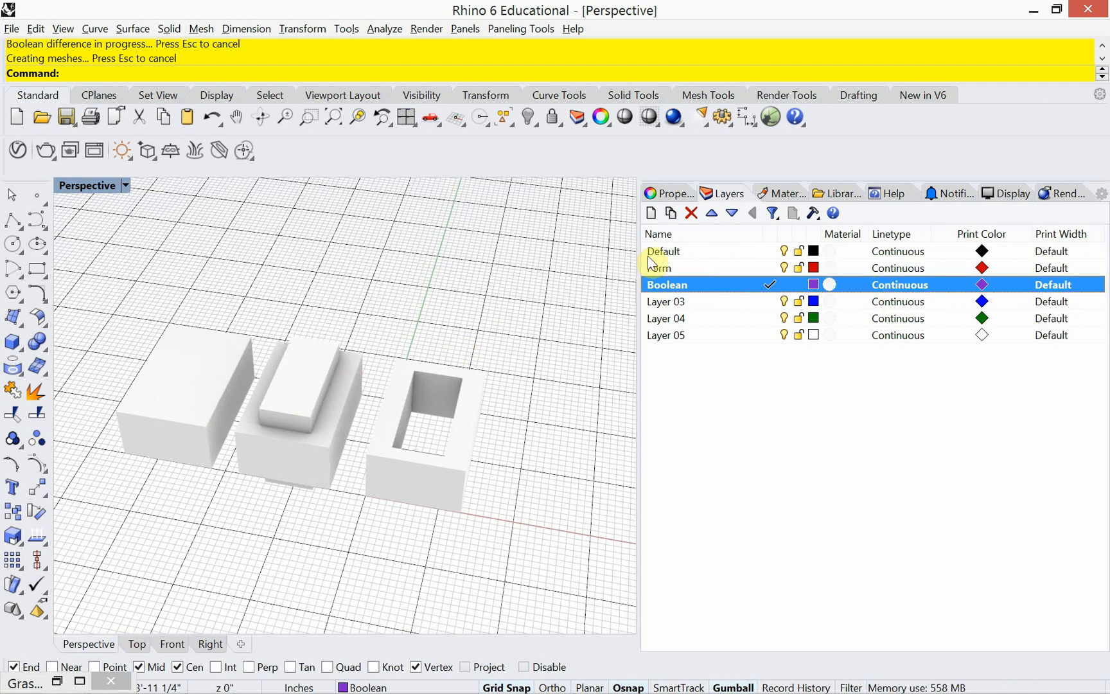
Step: Open the Form layer's material settings and change the material type from Plaster to Custom
left_click(704, 269)
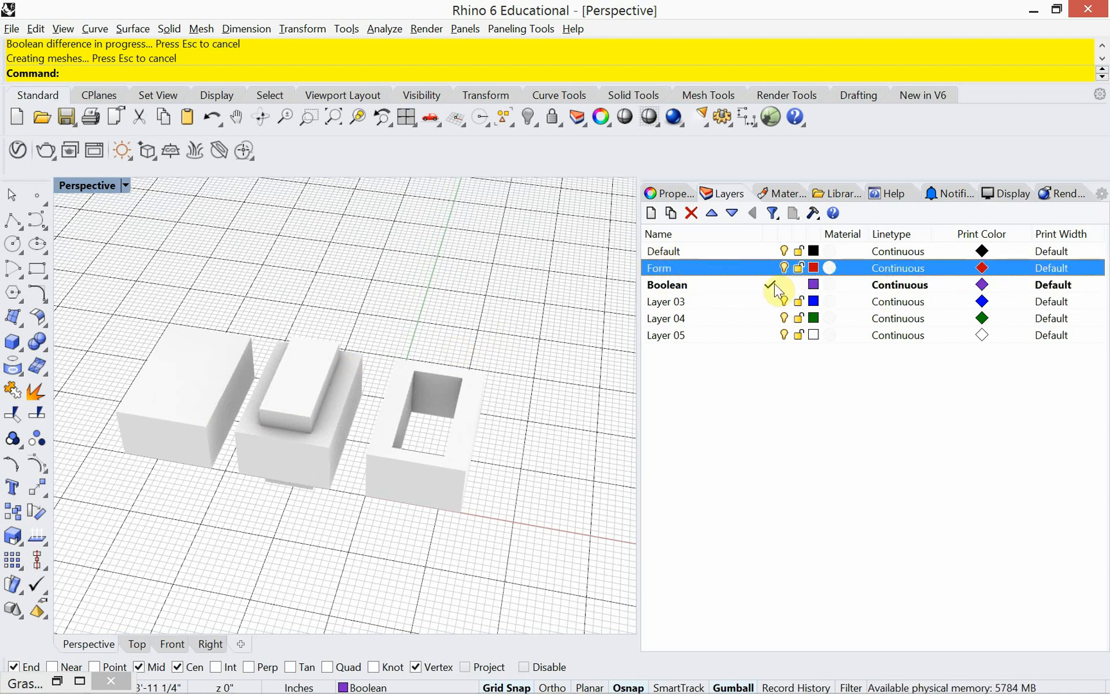
mouse_move(839, 271)
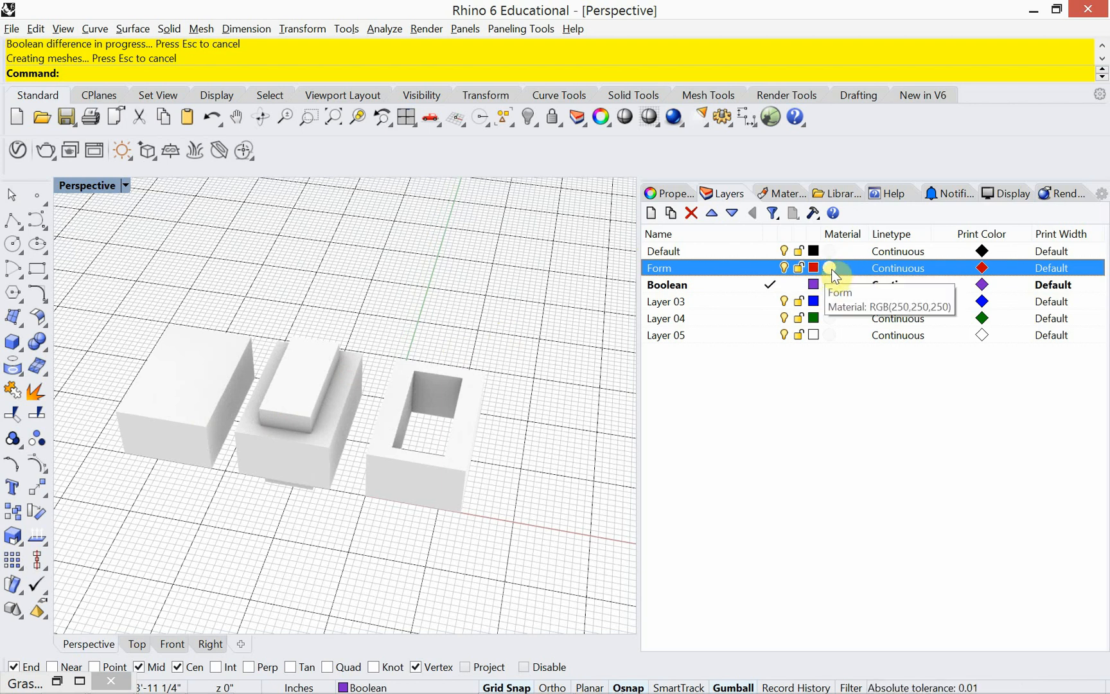
left_click(832, 269)
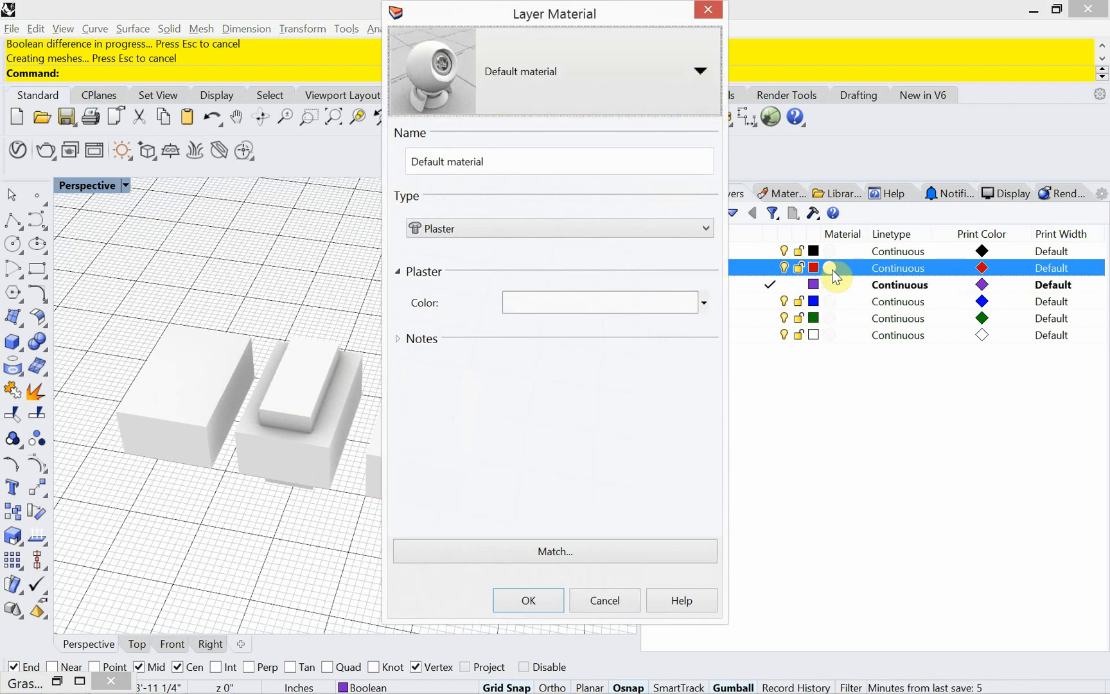
left_click(492, 233)
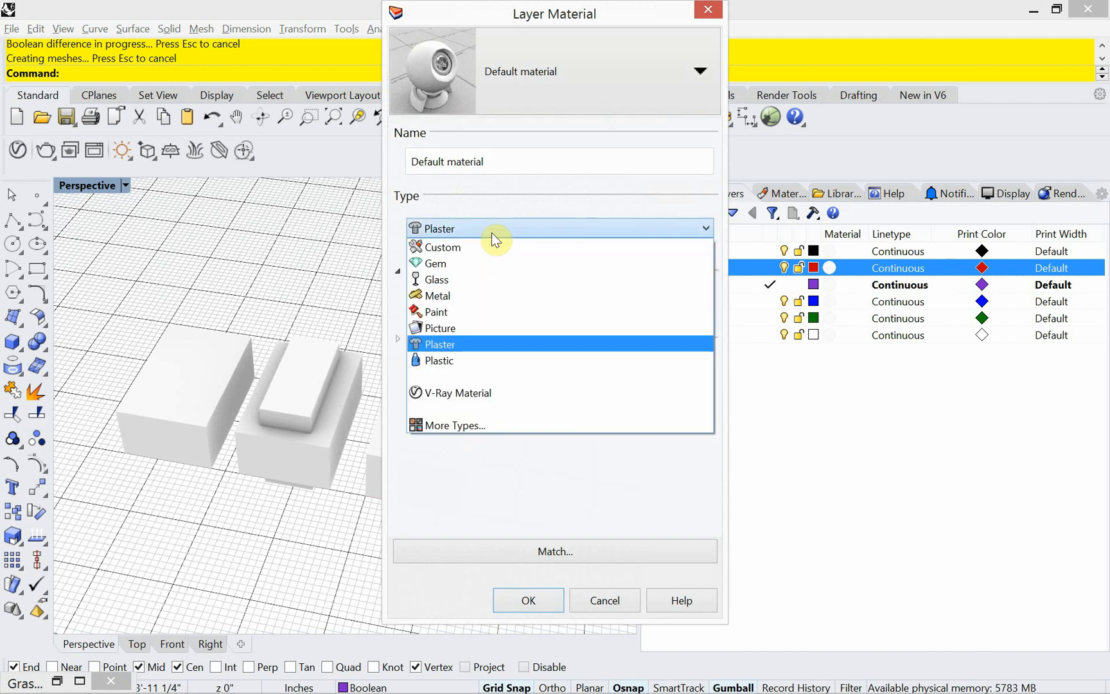
left_click(494, 247)
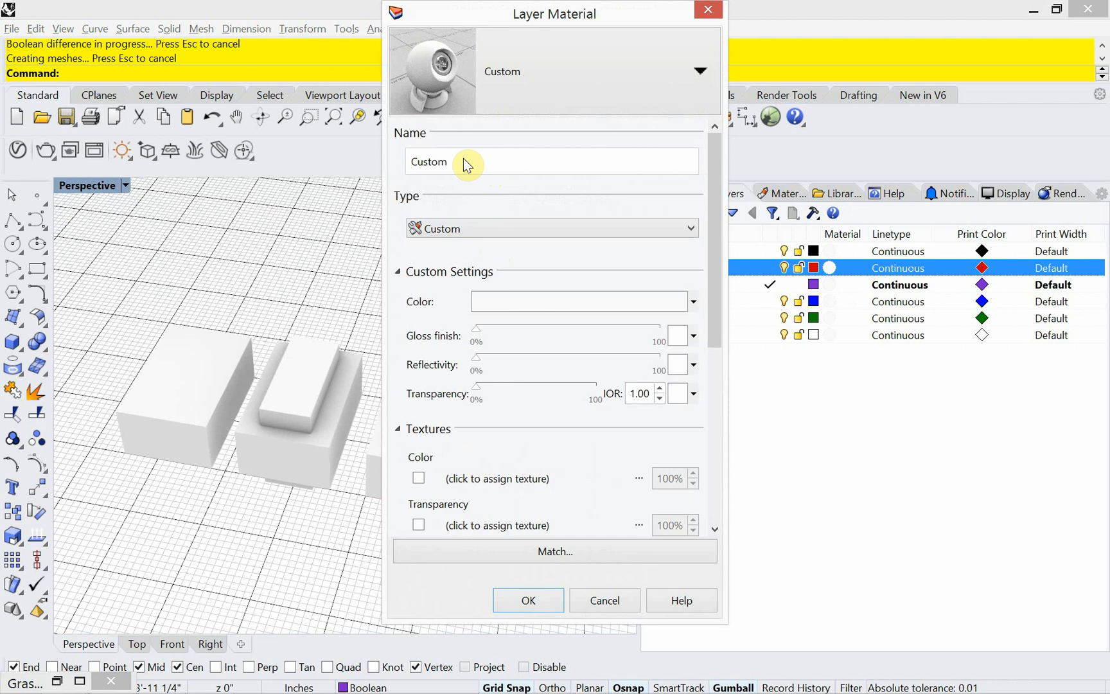
left_click_drag(463, 160, 397, 164)
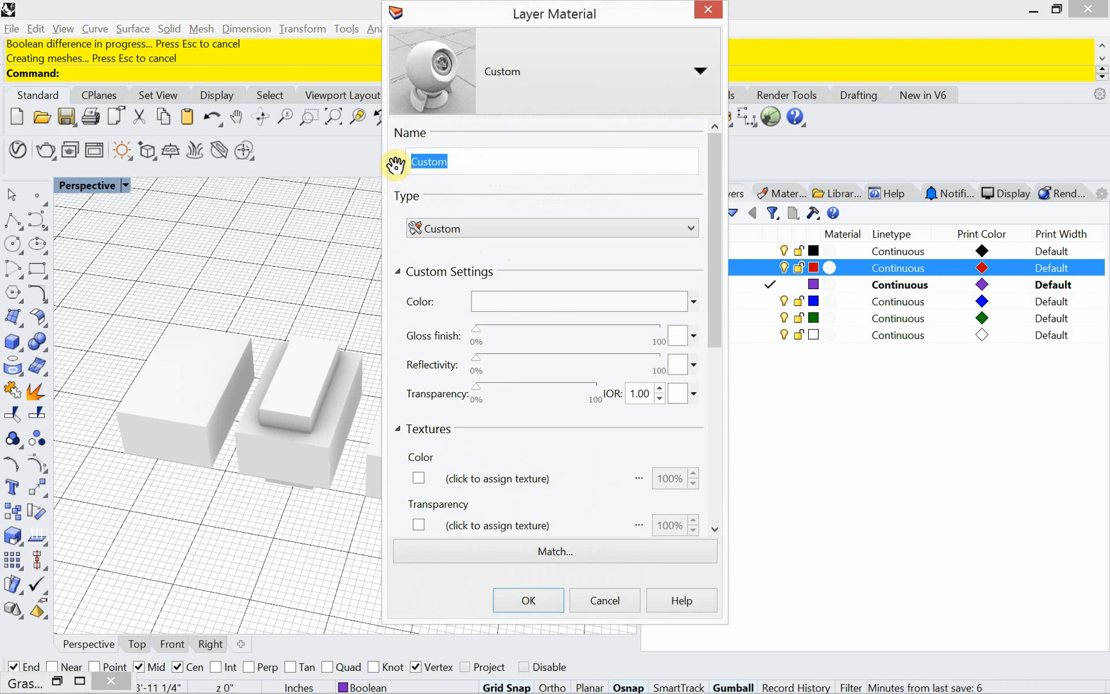
type("Boolean")
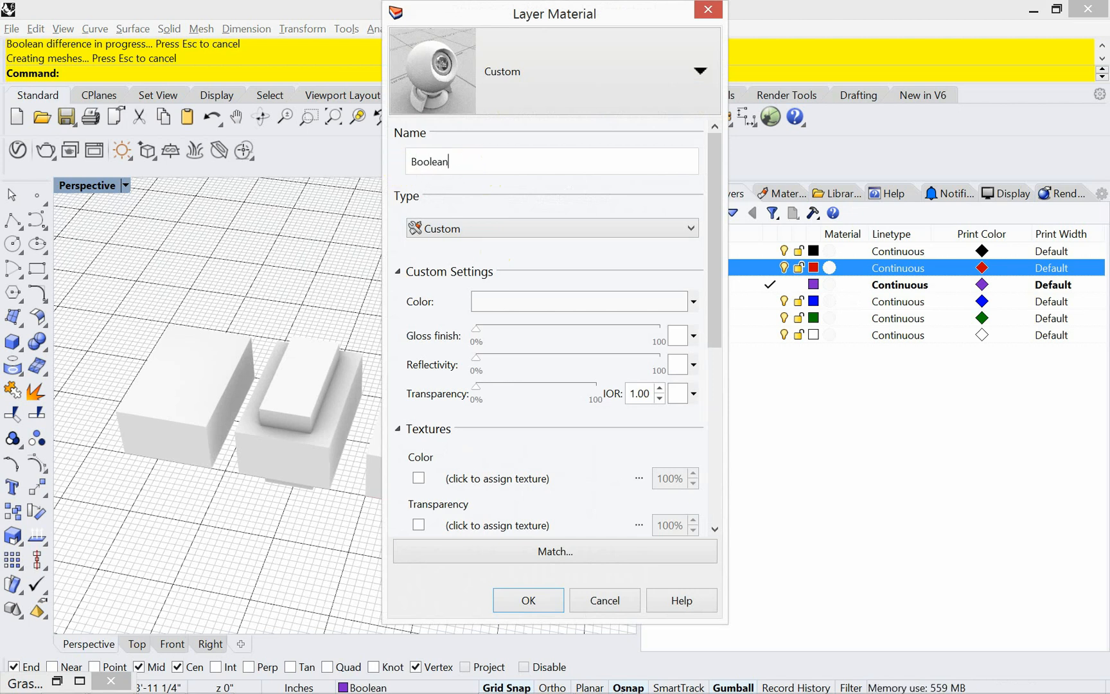
left_click(539, 304)
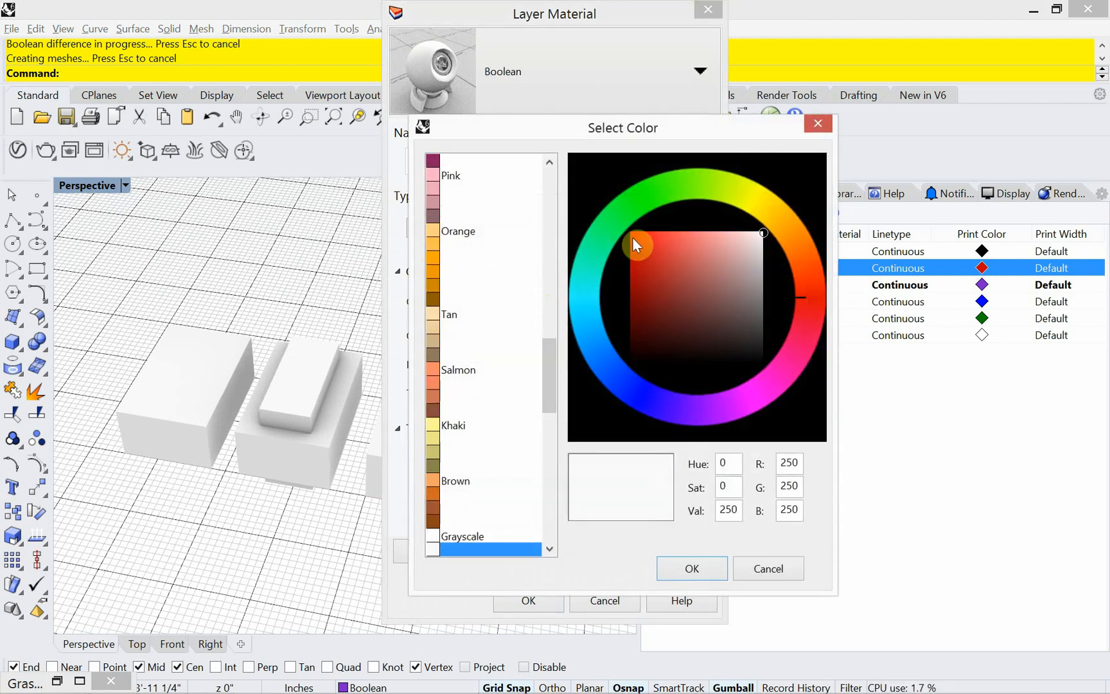
left_click(778, 569)
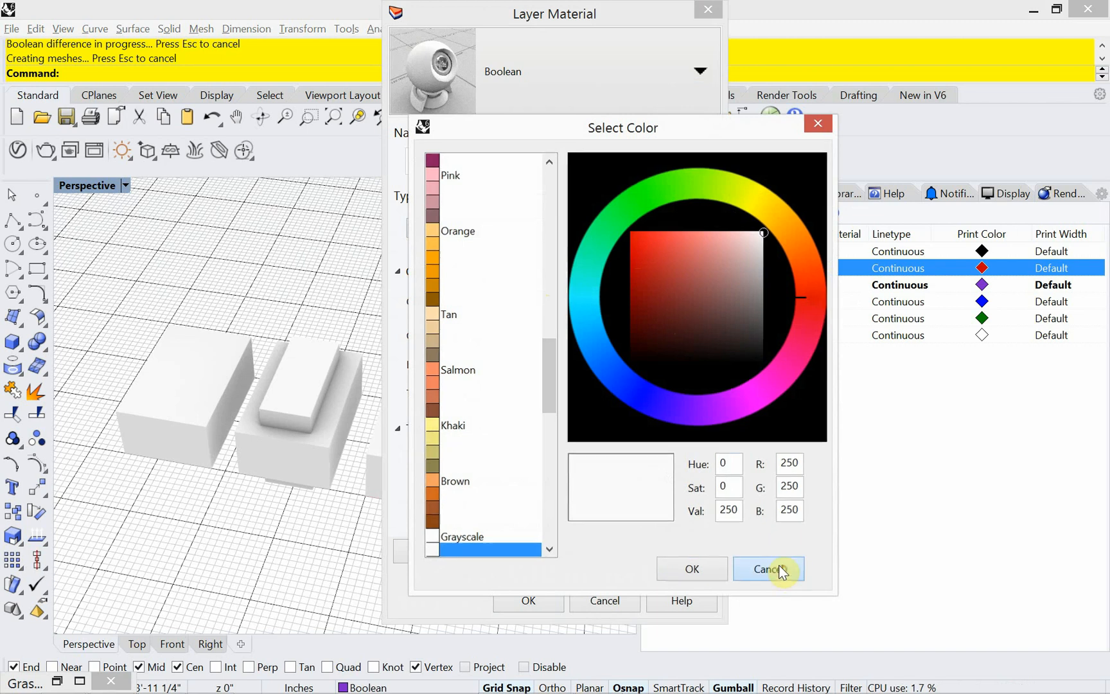
Step: Name the Form layer's custom material Form, set its transparency to 42%, and apply it
left_click_drag(425, 42, 631, 59)
left_click_drag(581, 197, 530, 197)
type("Form")
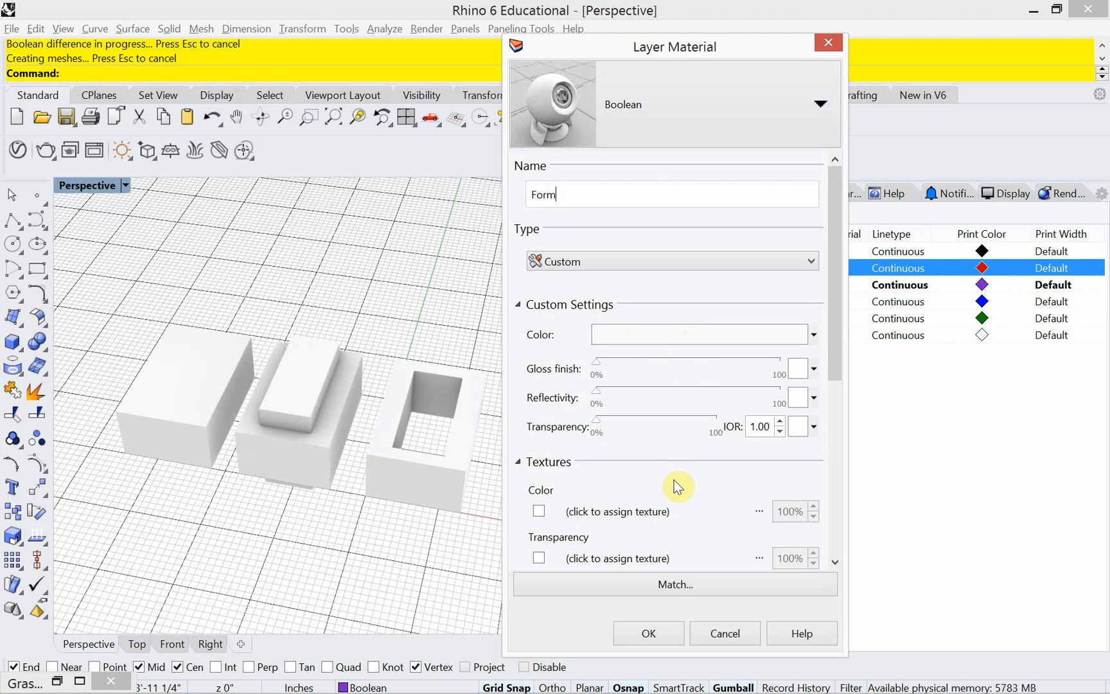
left_click(598, 424)
left_click_drag(599, 432, 648, 436)
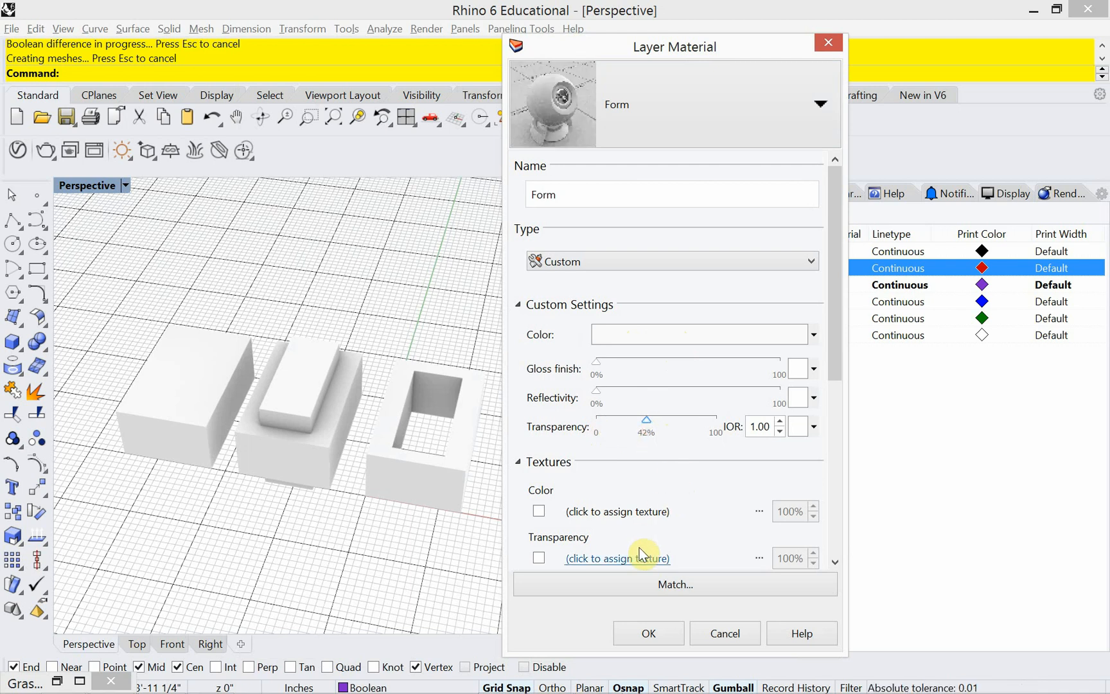
left_click(640, 631)
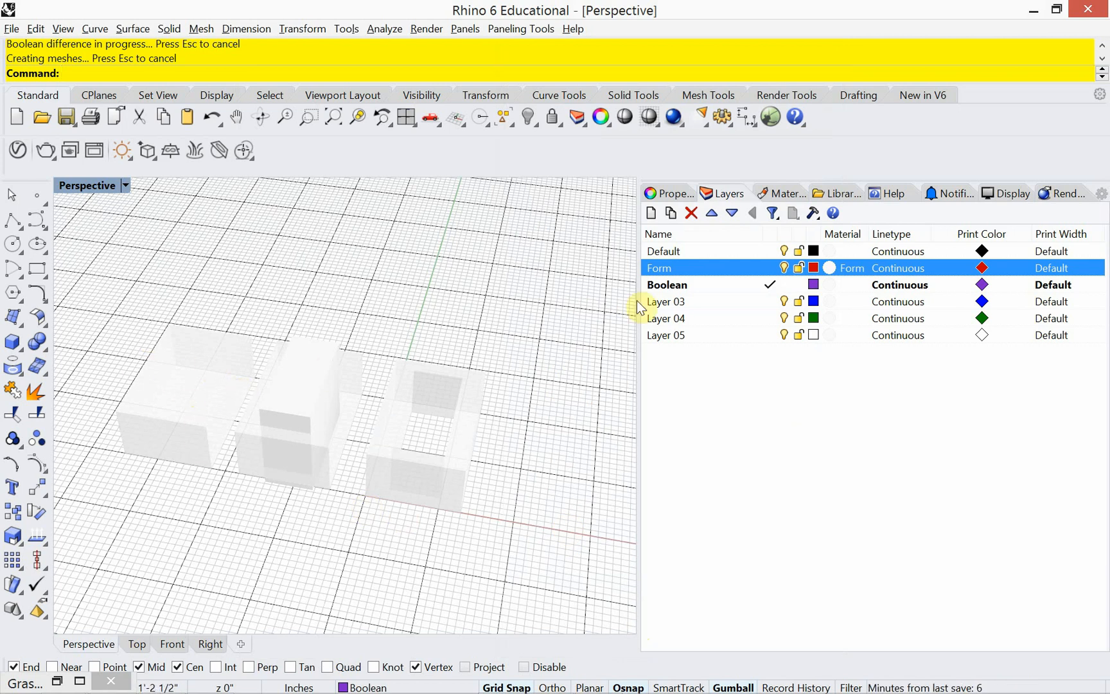
Step: Slightly reduce the transparency of the Form layer's material
left_click(854, 271)
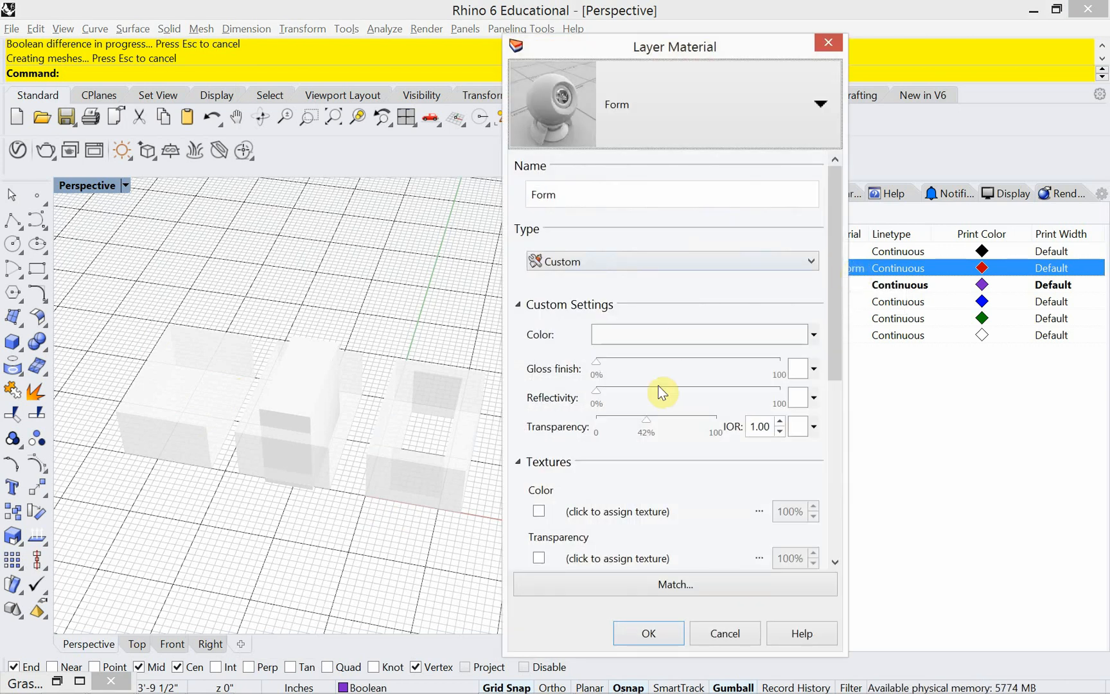
left_click_drag(645, 426, 638, 430)
left_click(649, 633)
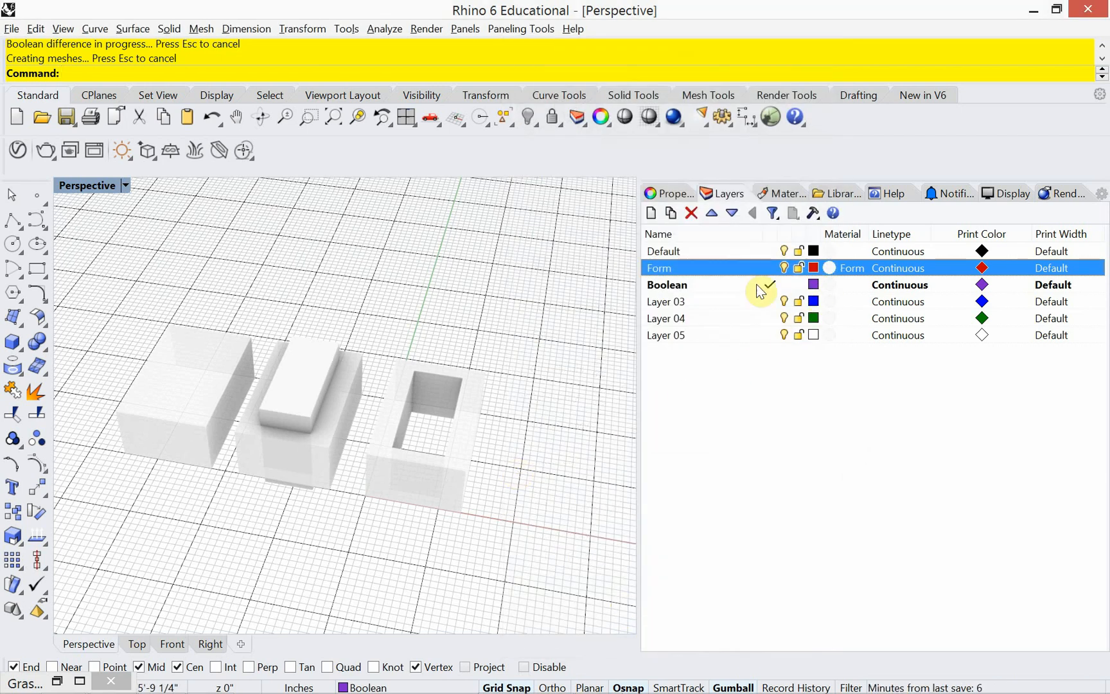
Step: Give the Boolean layer a Custom material and name it Boolean
left_click(720, 287)
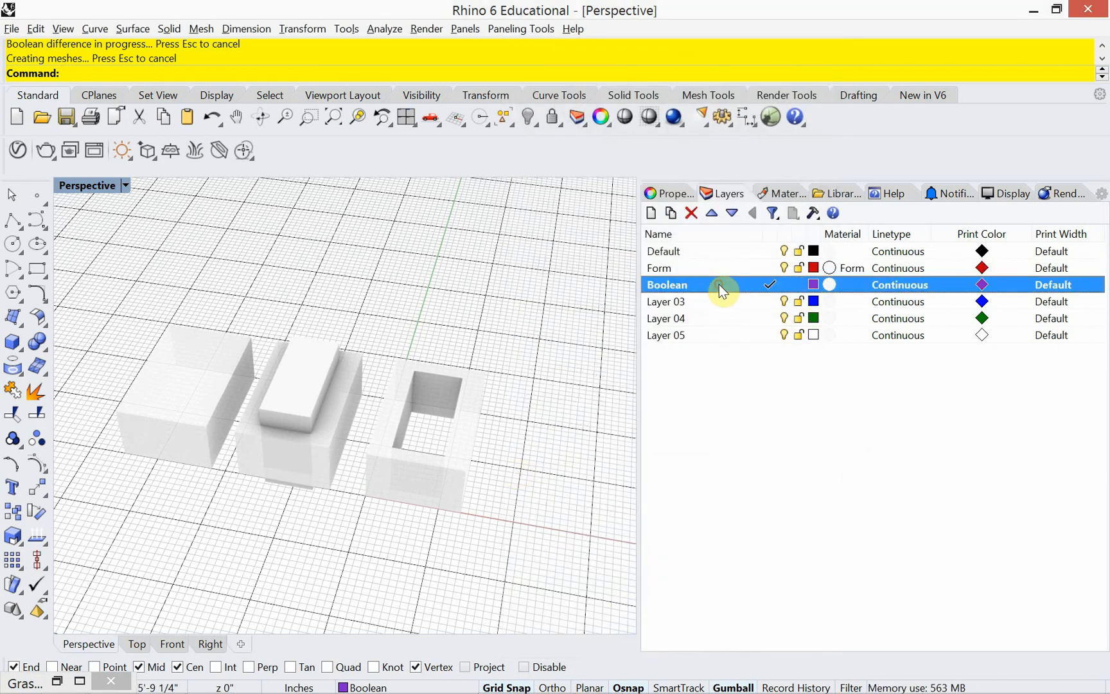
left_click(828, 284)
left_click(616, 262)
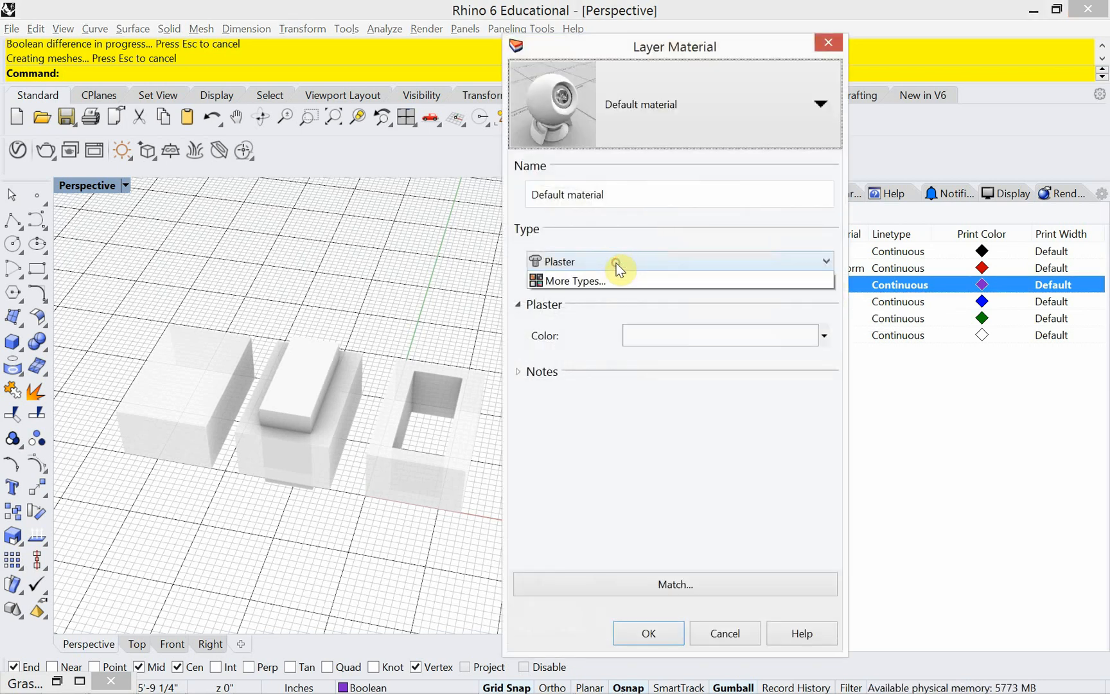
left_click(601, 287)
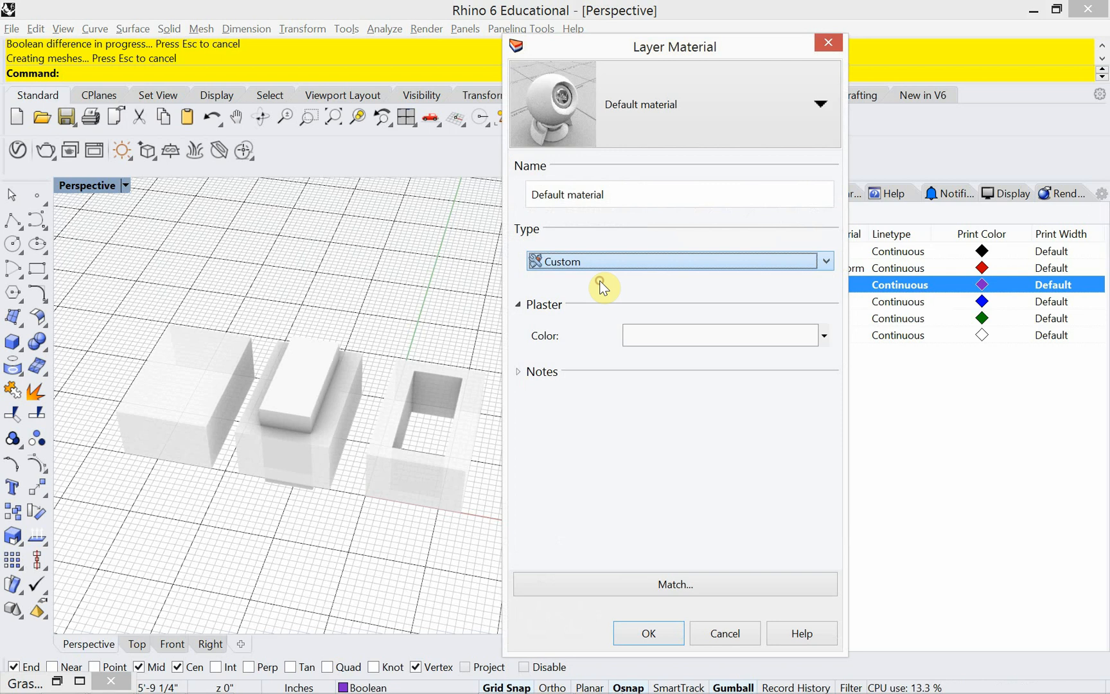
left_click(602, 197)
double_click(549, 194)
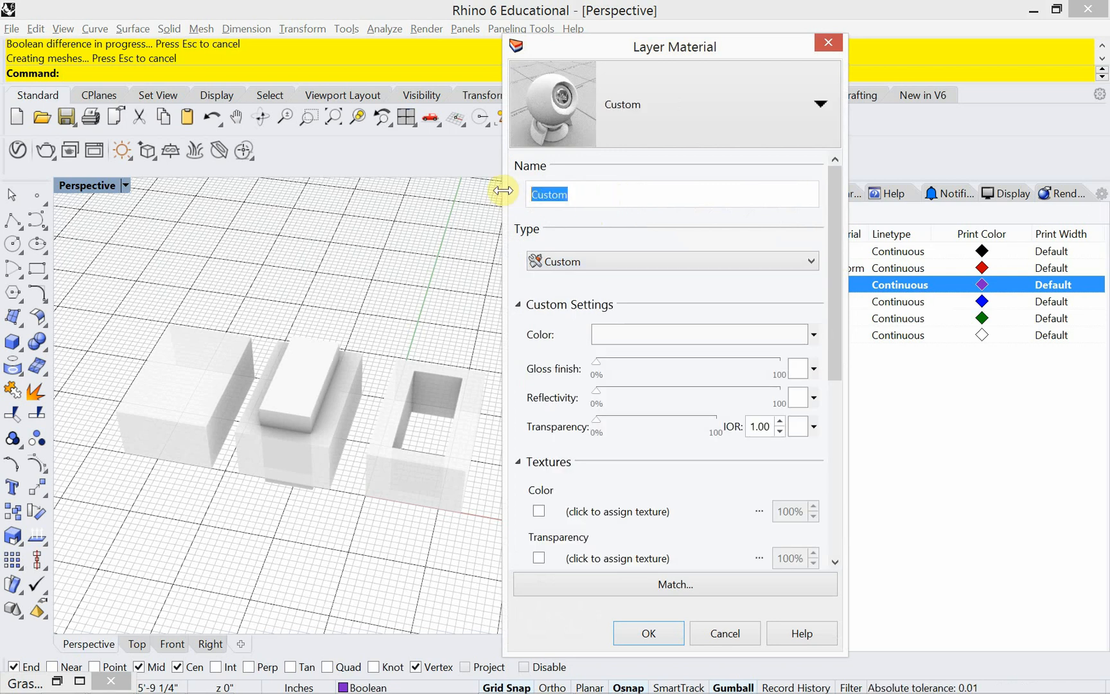
type("Bool")
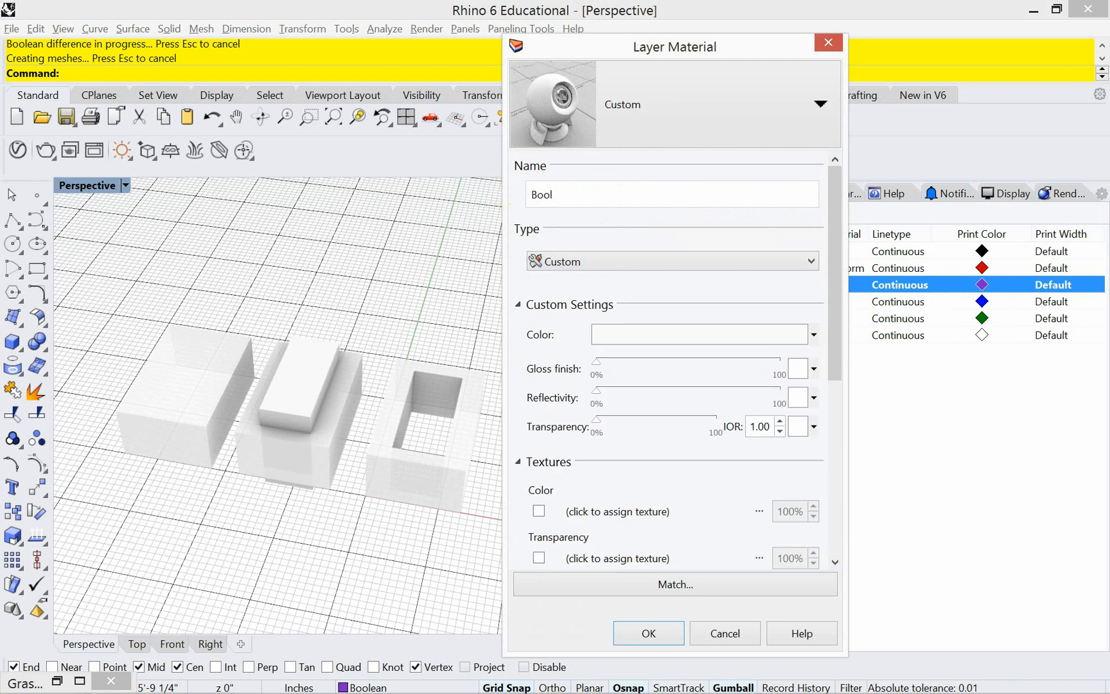
type("ean")
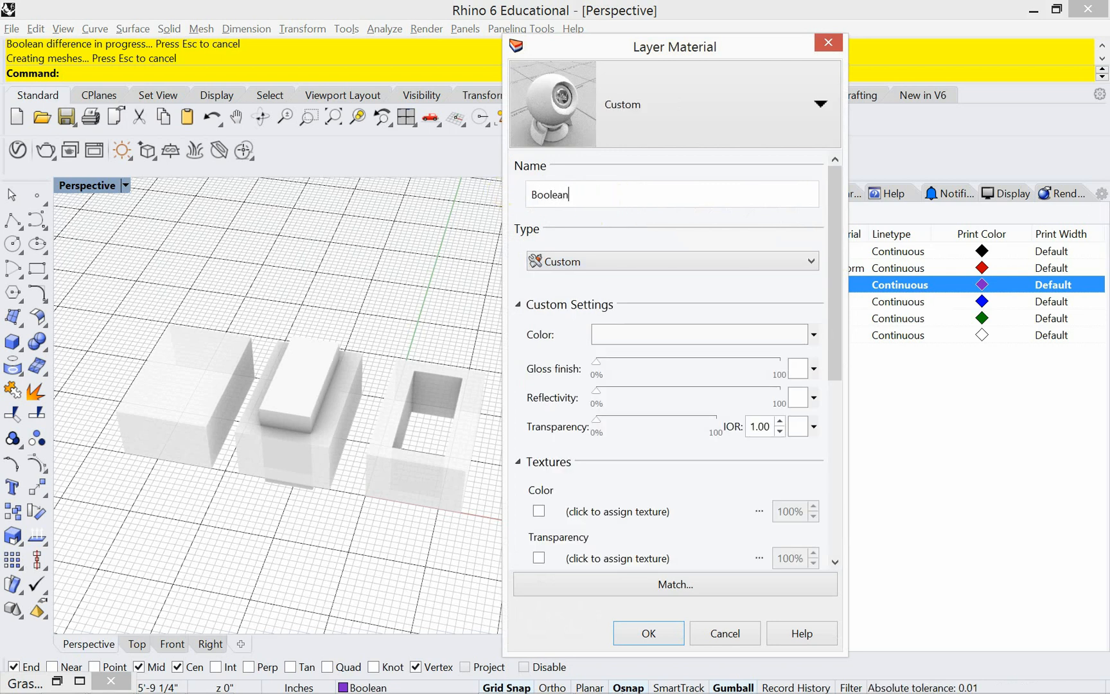
Step: Set the Boolean material's color to the preset Red and apply it to the layer
left_click(606, 337)
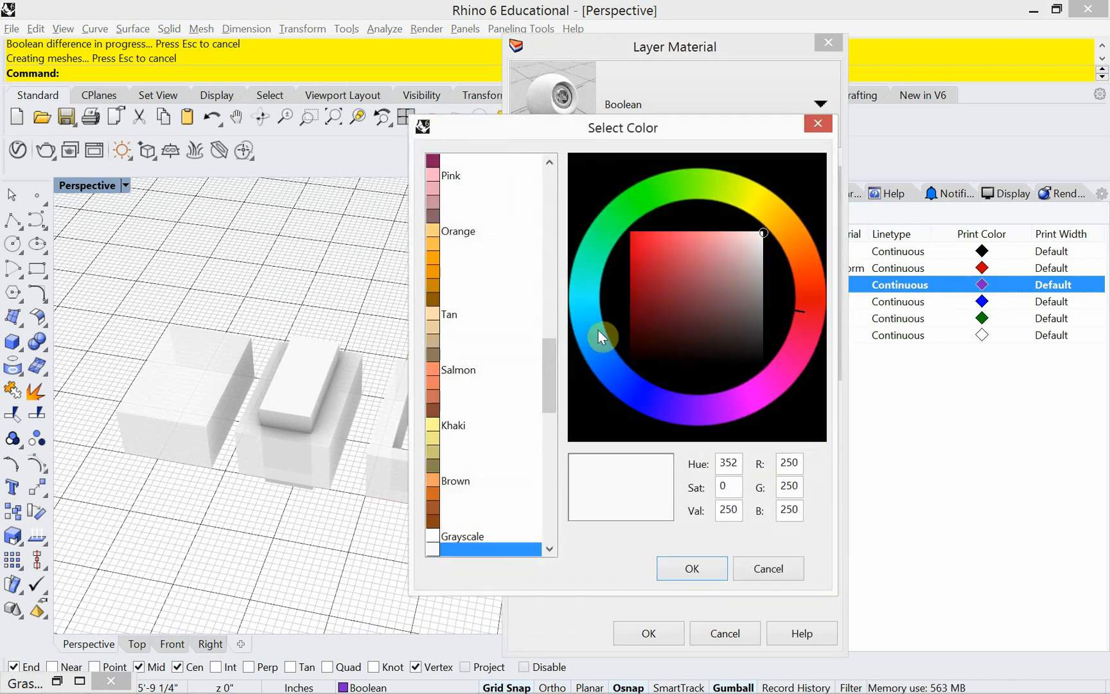
left_click_drag(543, 357, 533, 177)
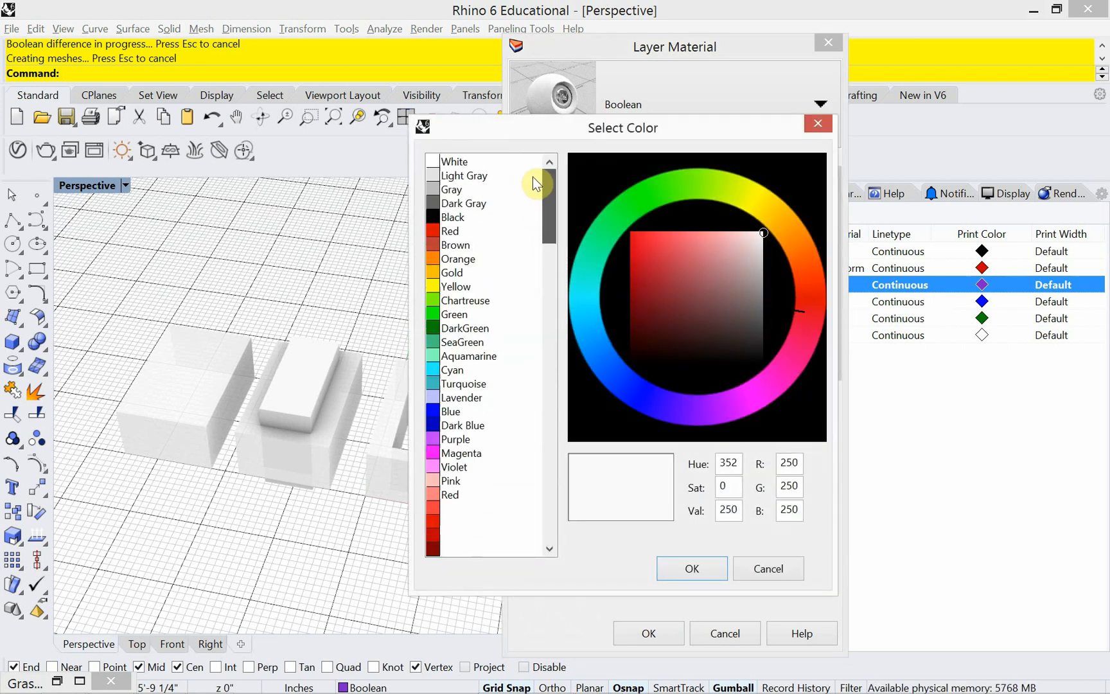
left_click(453, 231)
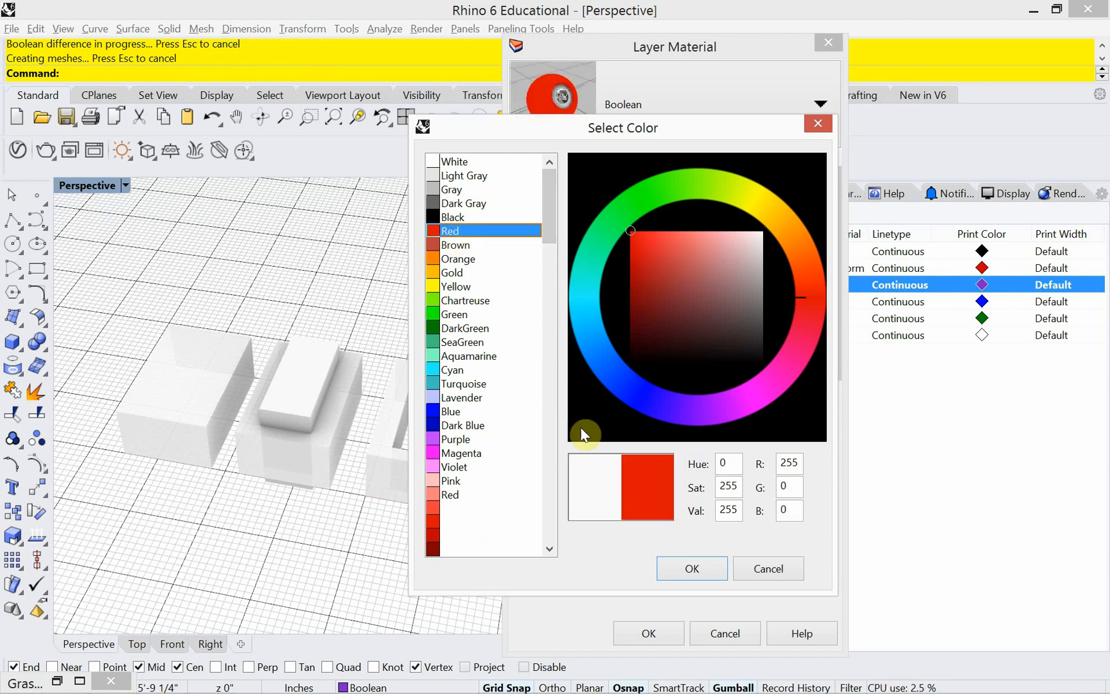
left_click(680, 565)
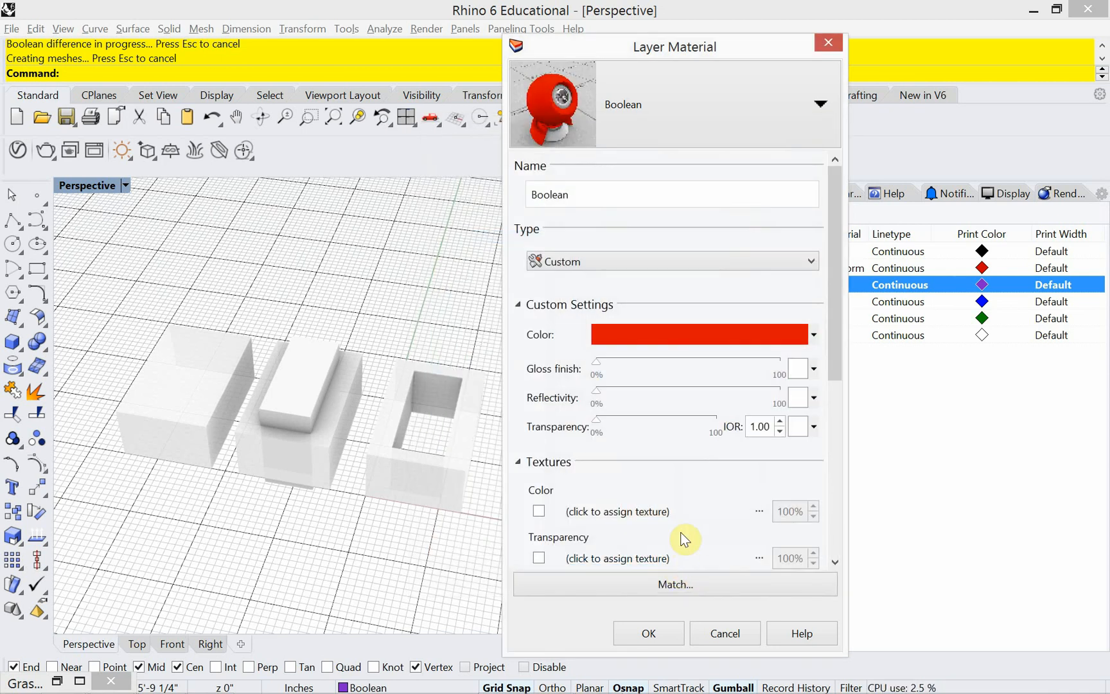
left_click(649, 632)
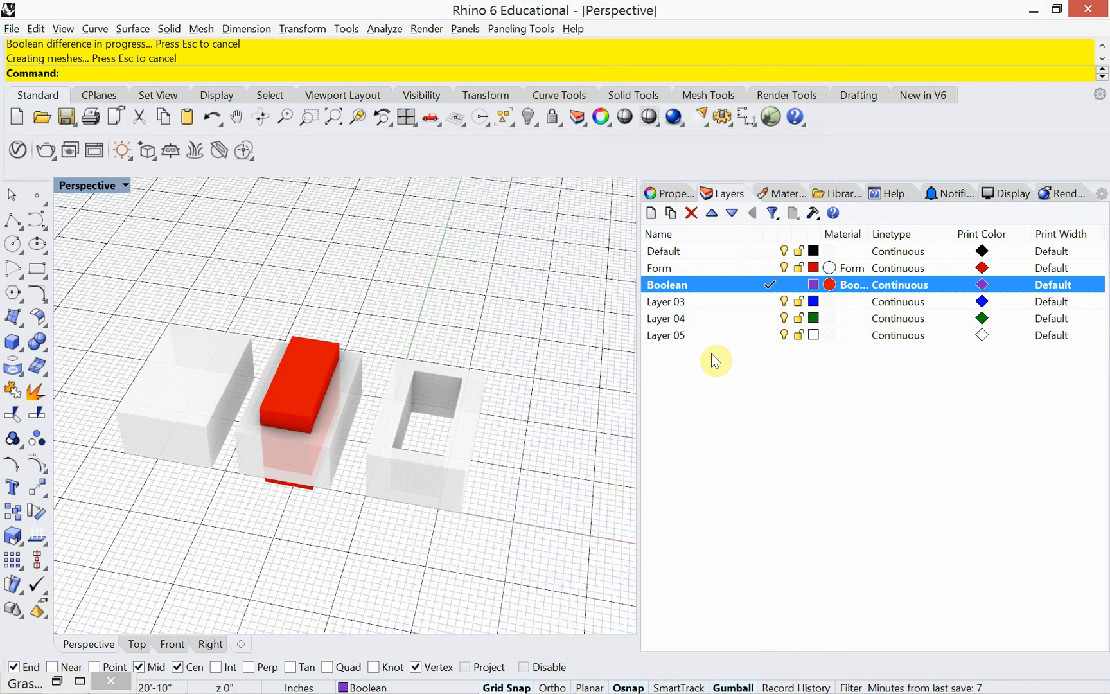
Step: Set the Boolean material's transparency to 11% and widen the layer list's columns to show the full material names
left_click(830, 286)
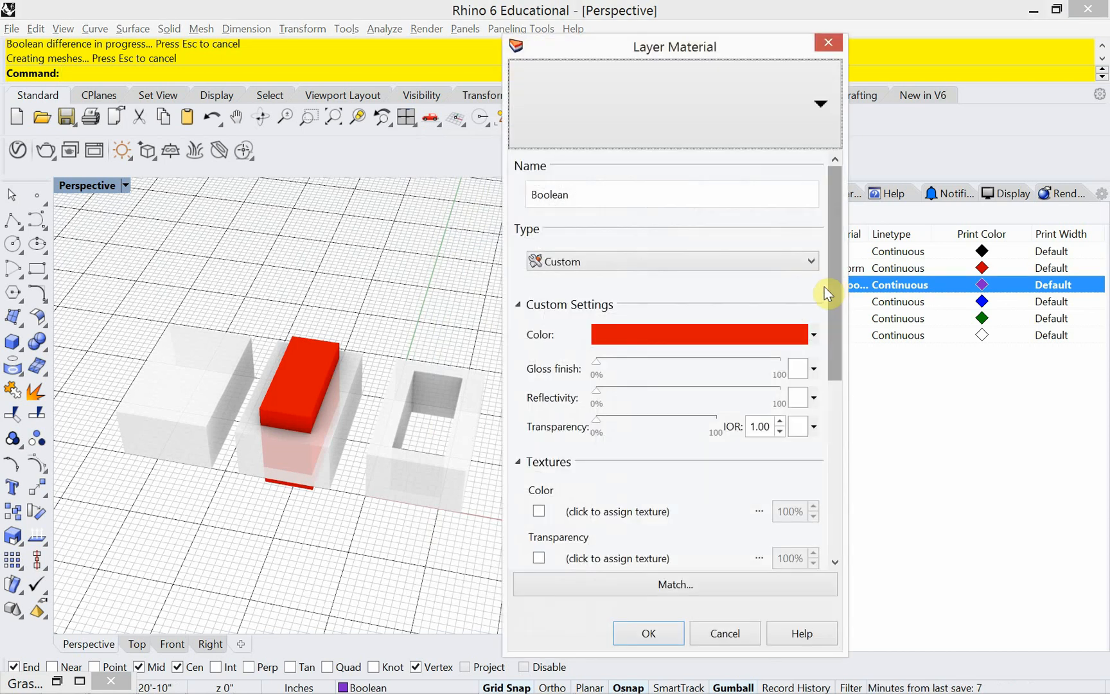
left_click_drag(608, 429, 615, 431)
left_click(645, 632)
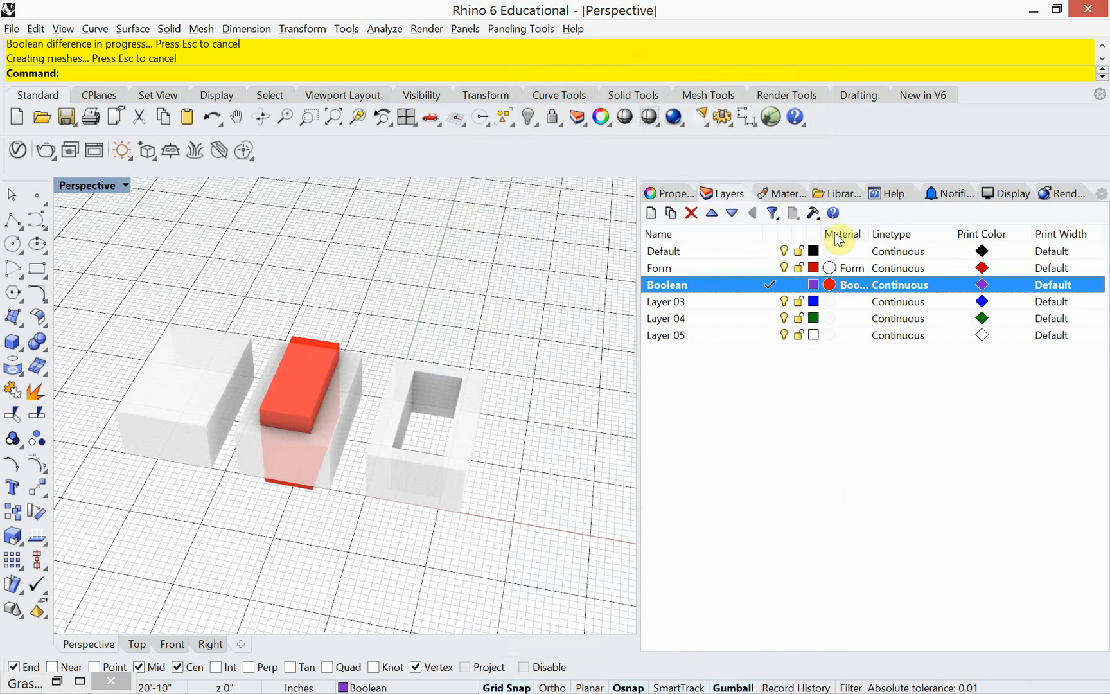
left_click_drag(825, 233, 916, 241)
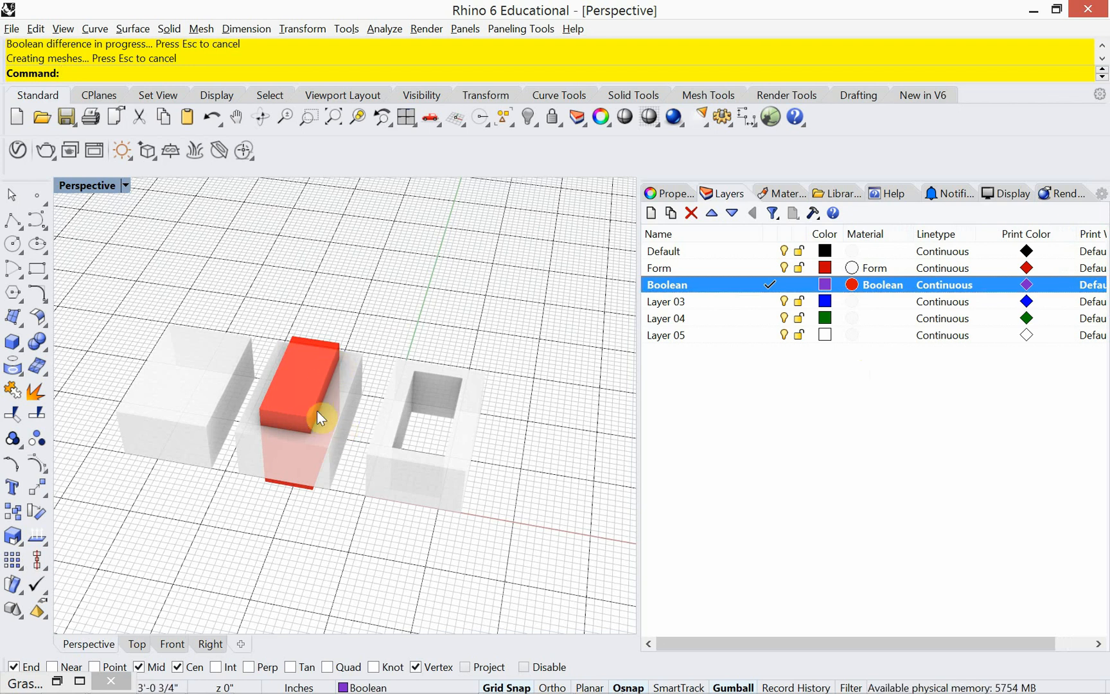
Step: Soften the Boolean material's red by setting its color saturation to 190, and apply the material
left_click(856, 288)
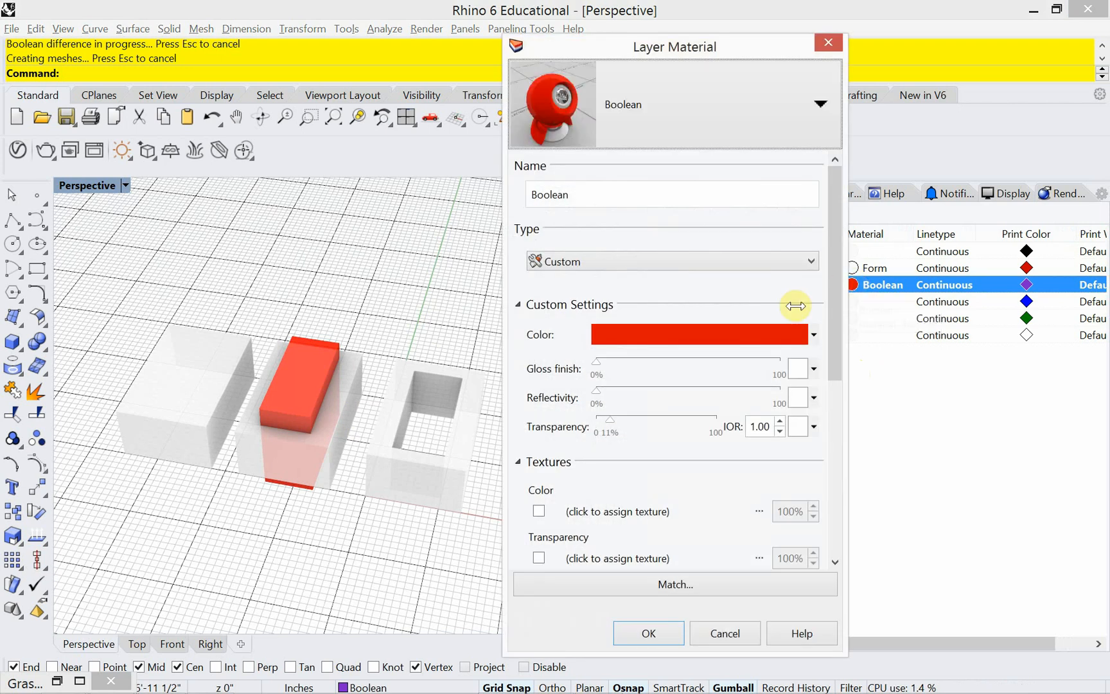
left_click(744, 339)
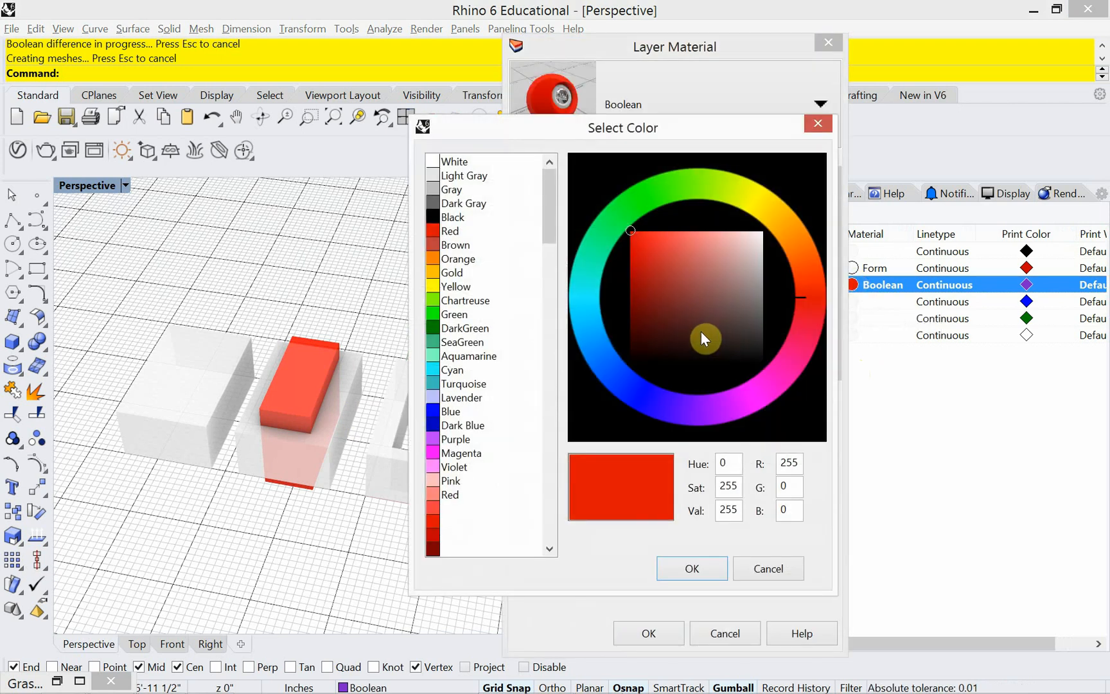
left_click_drag(742, 491, 707, 493)
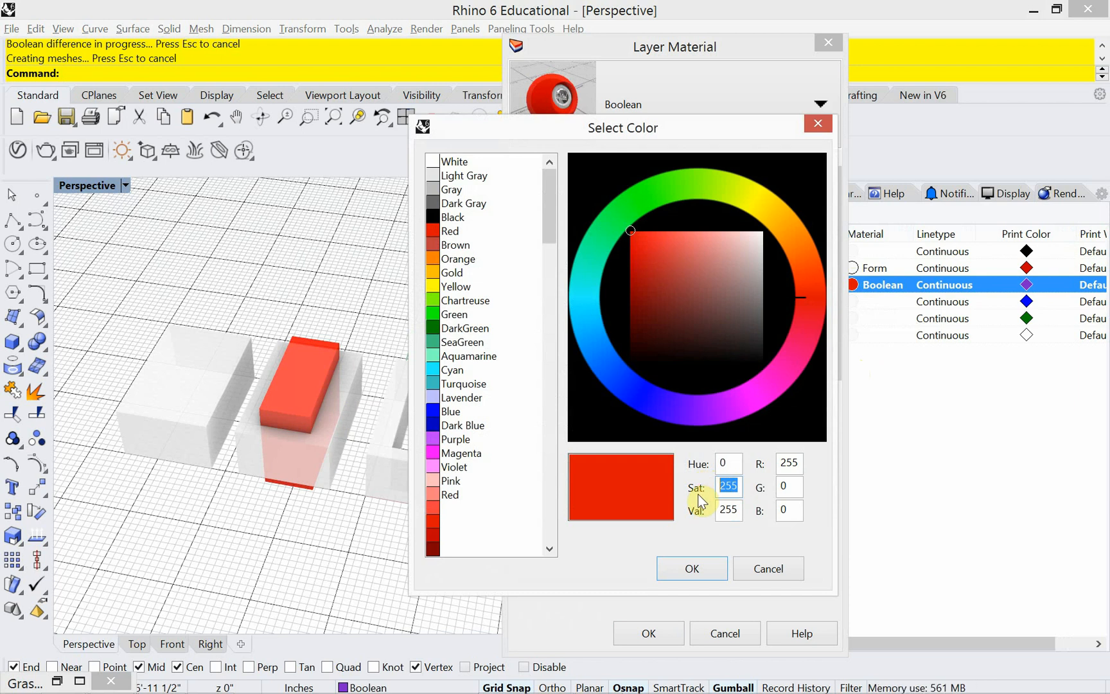
type("200")
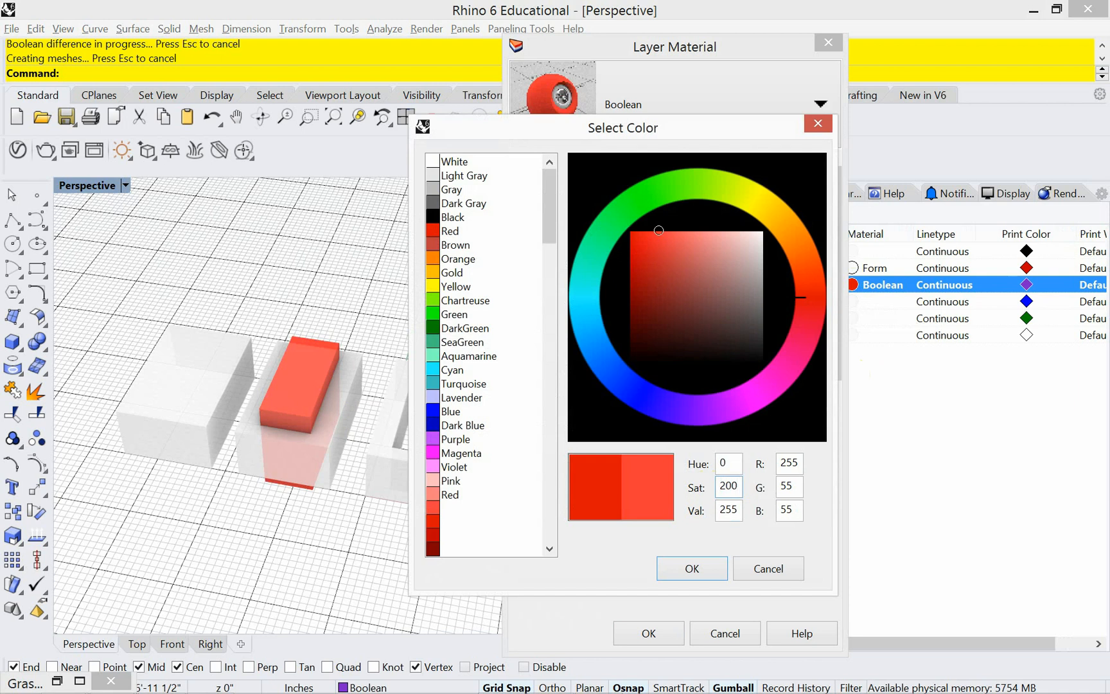
double_click(737, 487)
type("190")
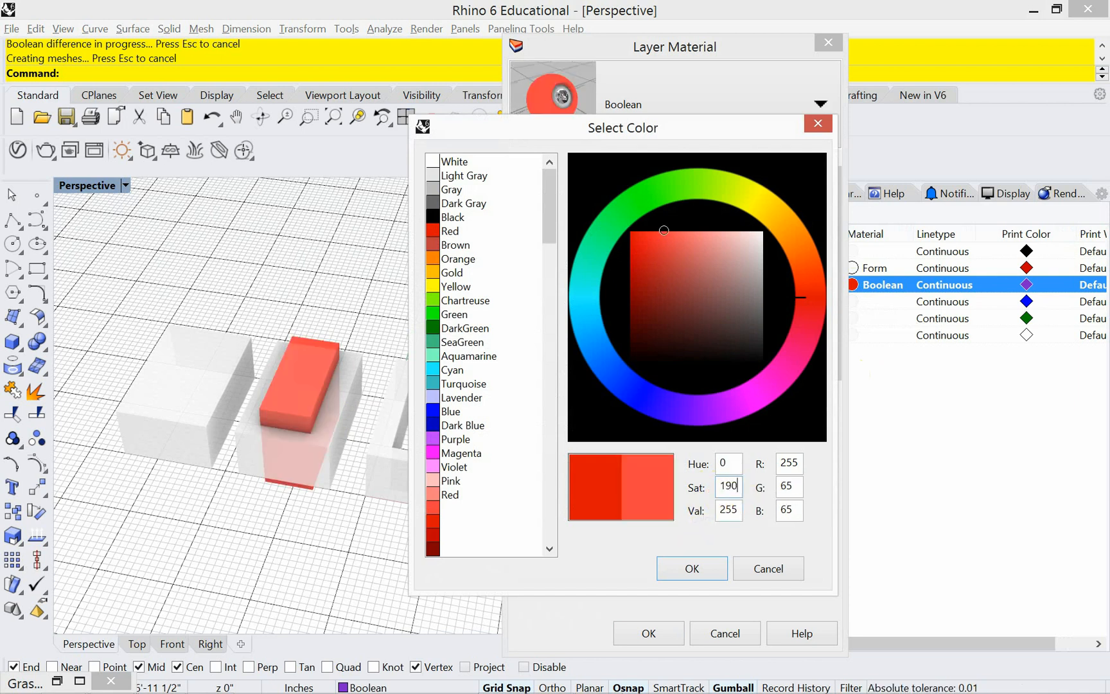
left_click(696, 571)
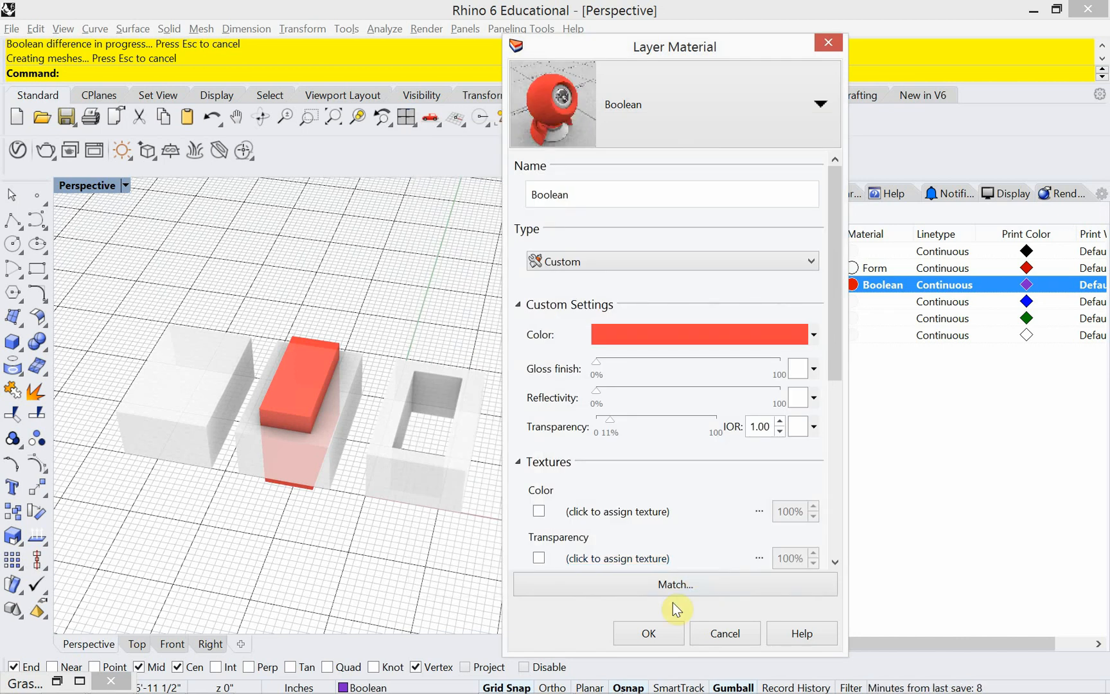
left_click(655, 634)
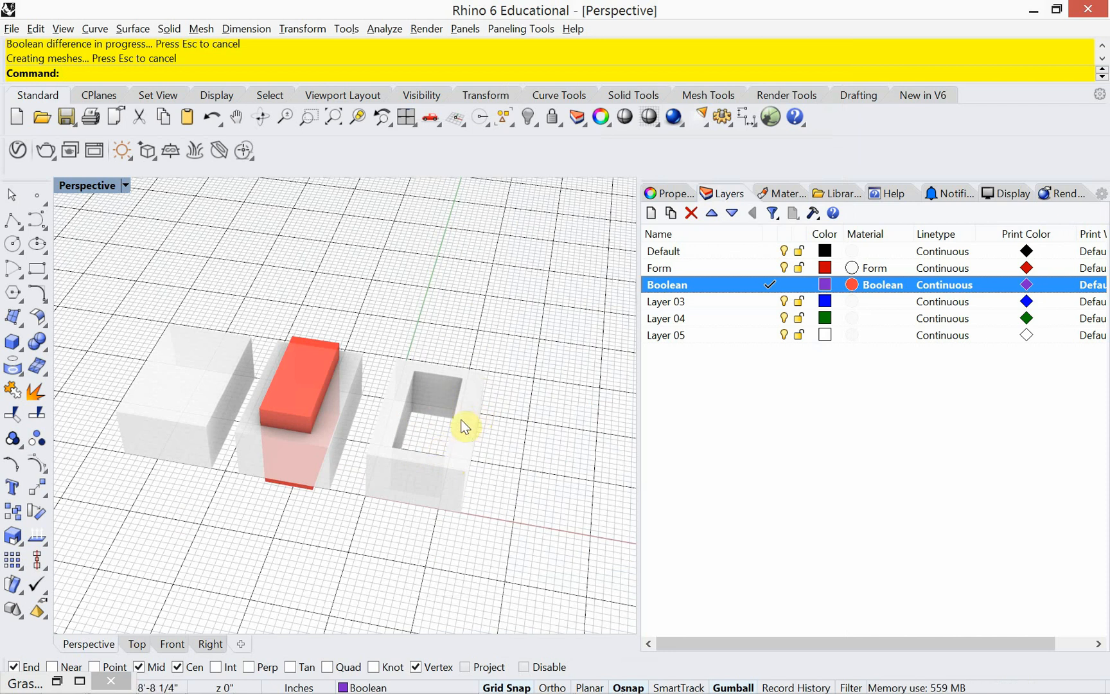
Step: Make Layer 03 the current layer and rename it Grass
double_click(672, 302)
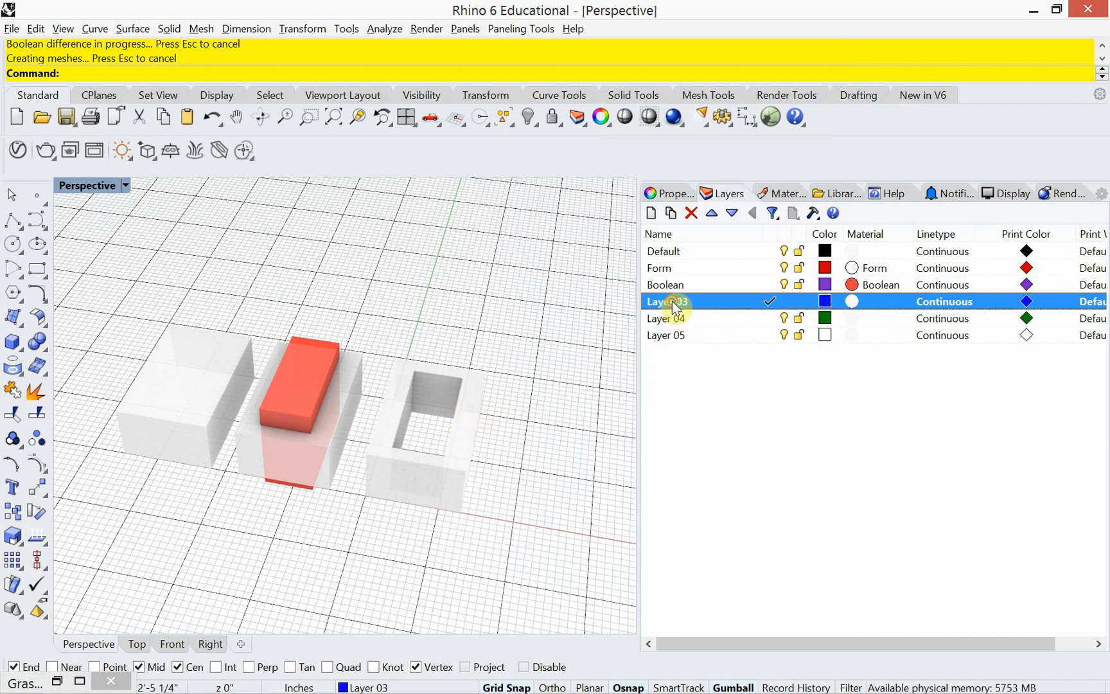
left_click(672, 301)
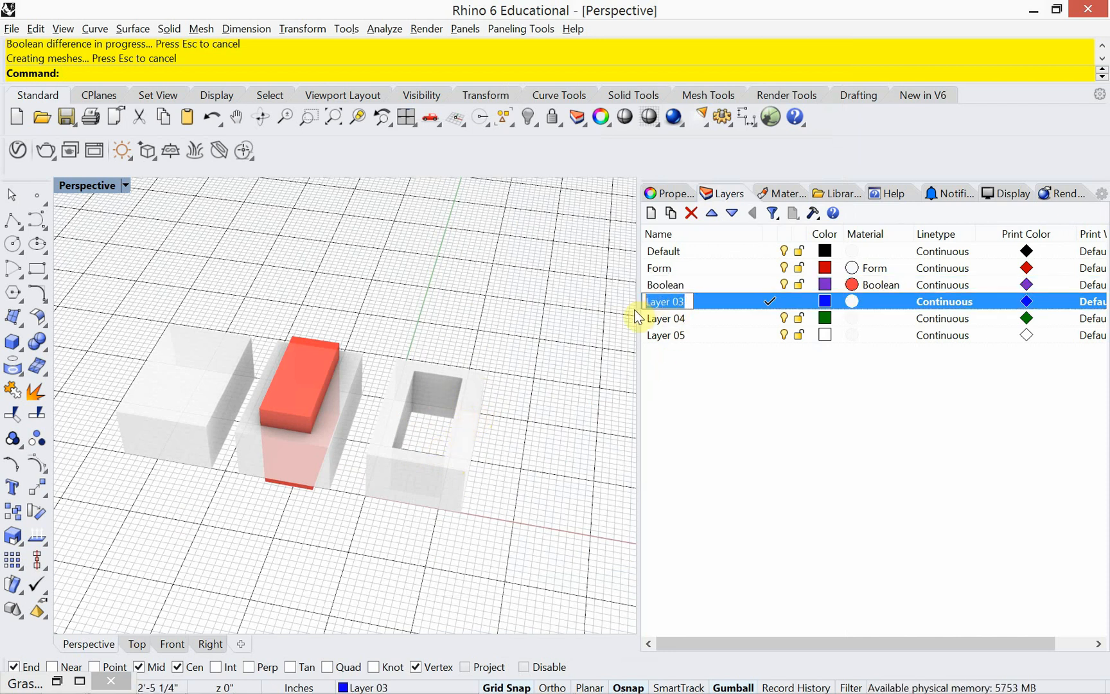
type("Grass")
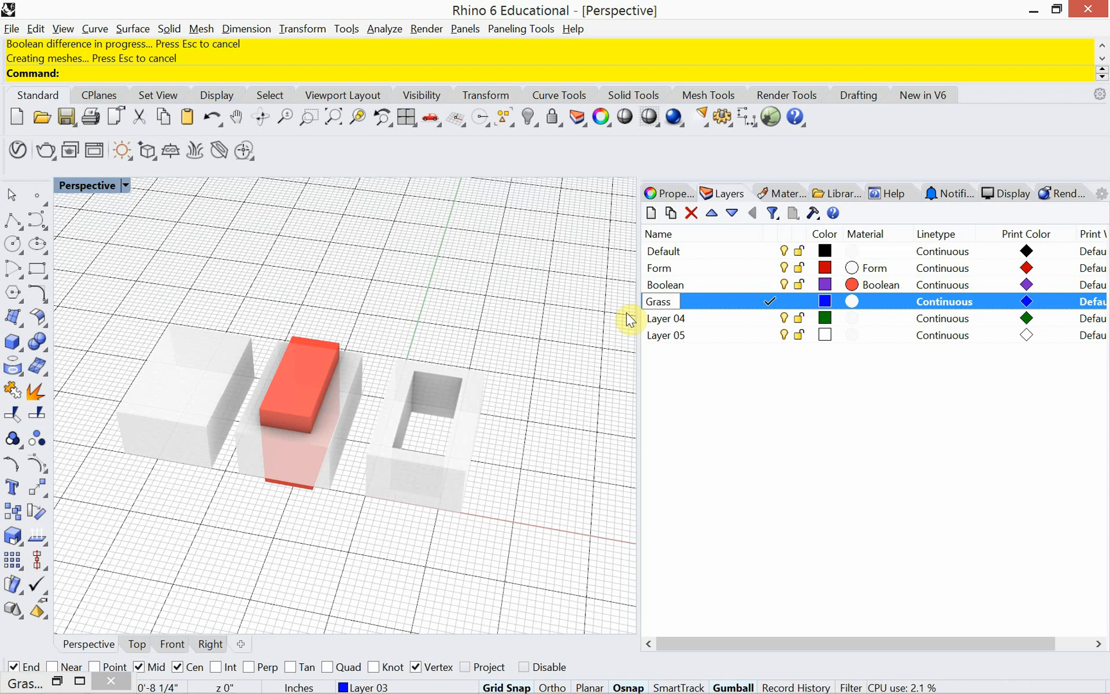
left_click(730, 310)
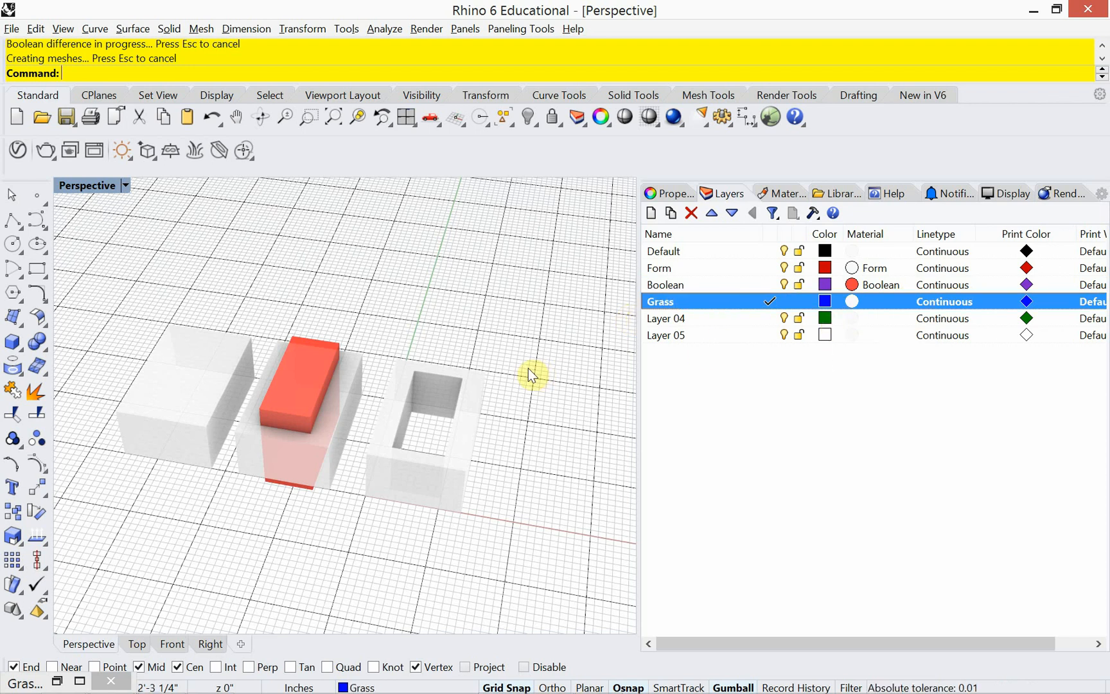
Step: Give the Grass layer a Custom material and name it Grass
left_click(852, 302)
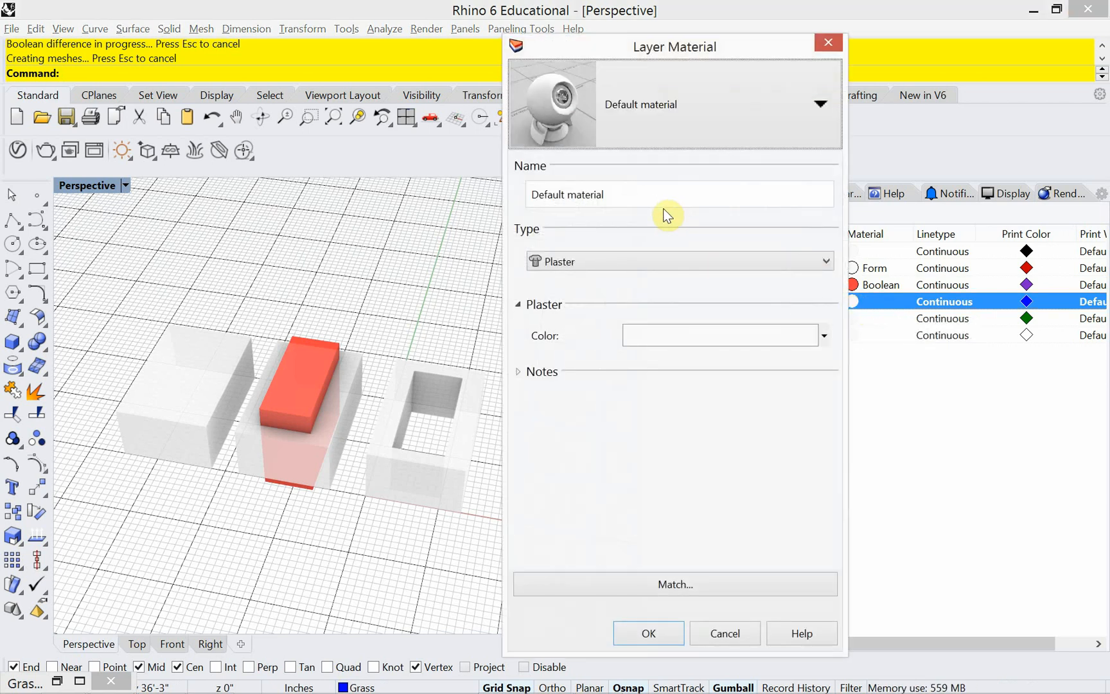
left_click(668, 261)
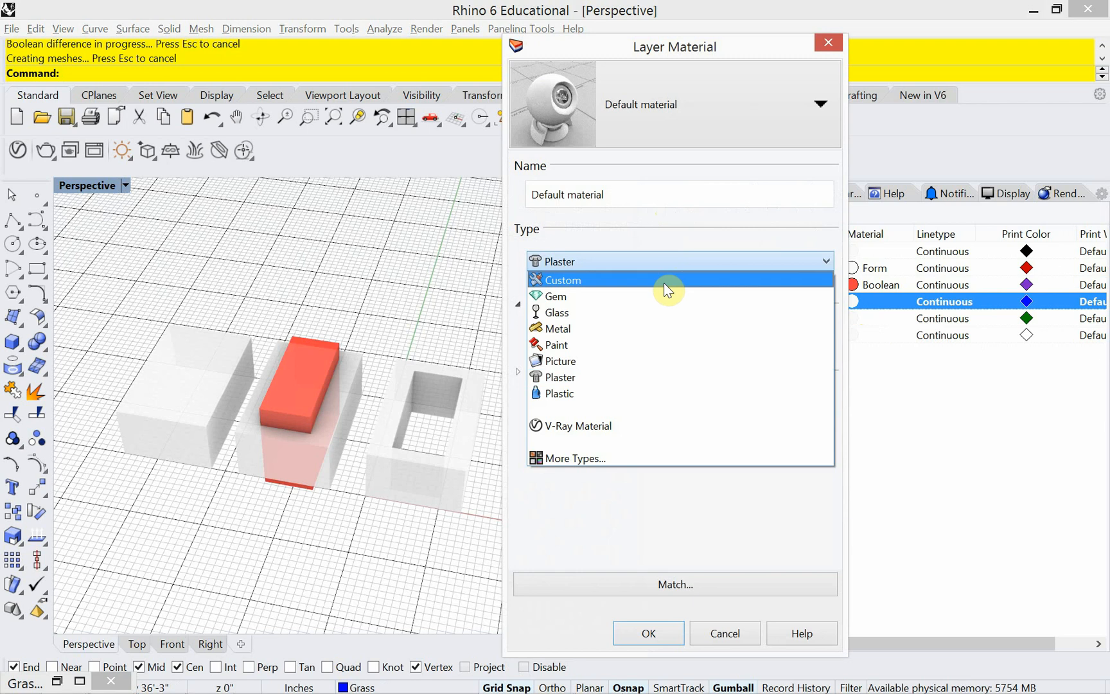
left_click(660, 281)
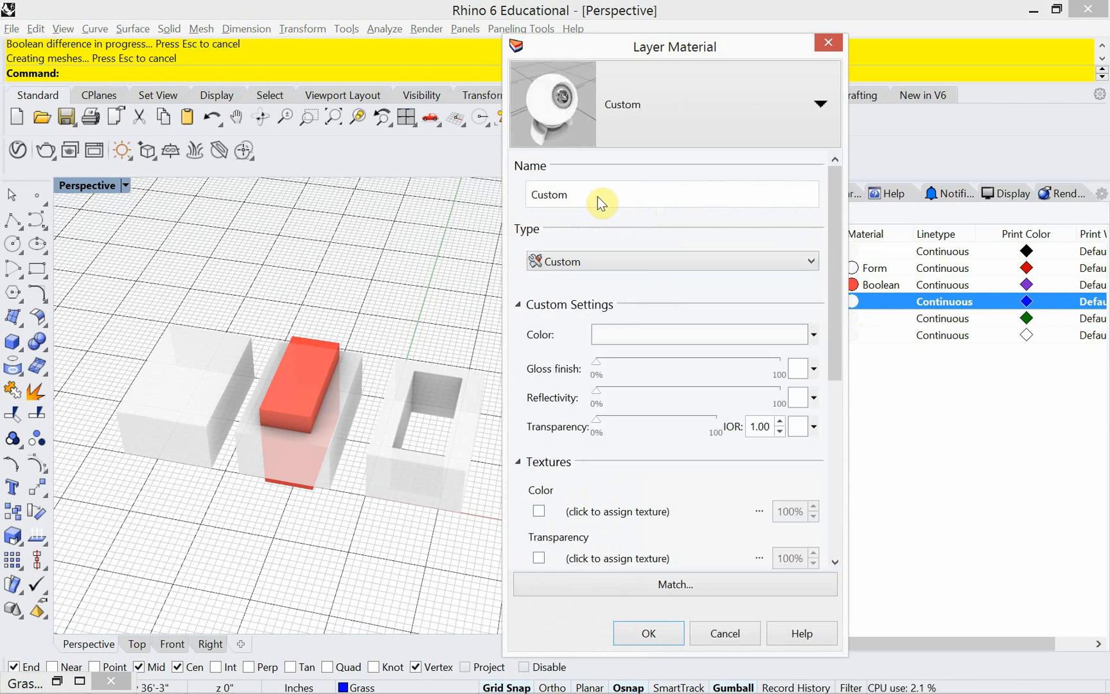
left_click_drag(583, 195, 501, 196)
type("Grass")
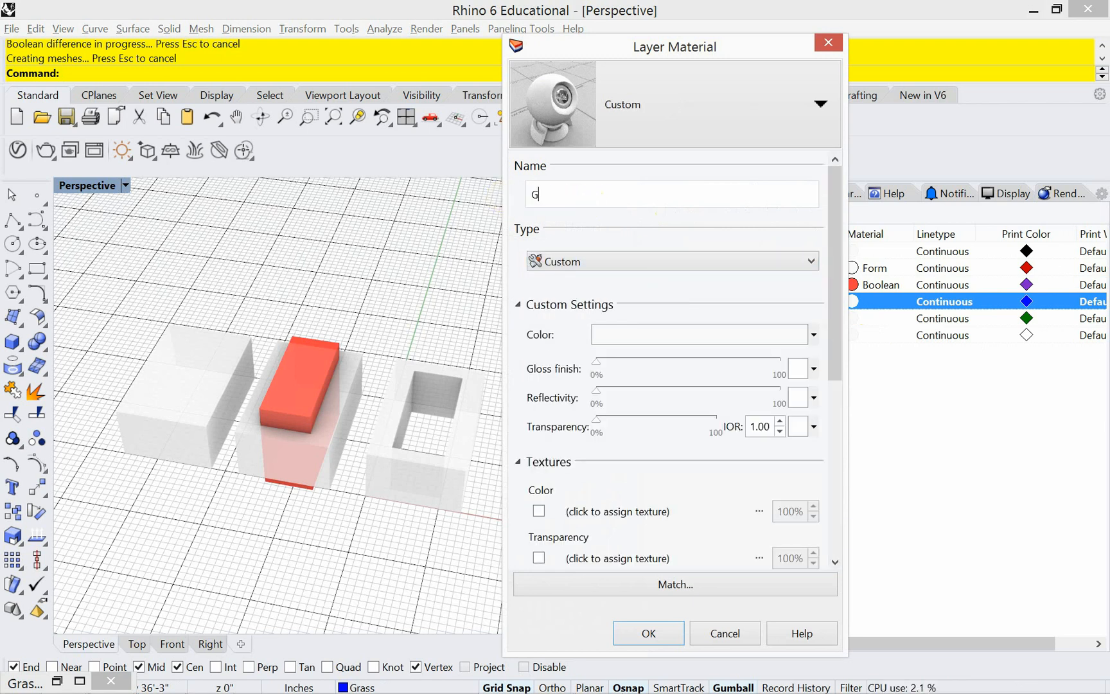
Step: Set the Grass material's color to the preset Green with saturation 190 and apply it to the layer
left_click(622, 335)
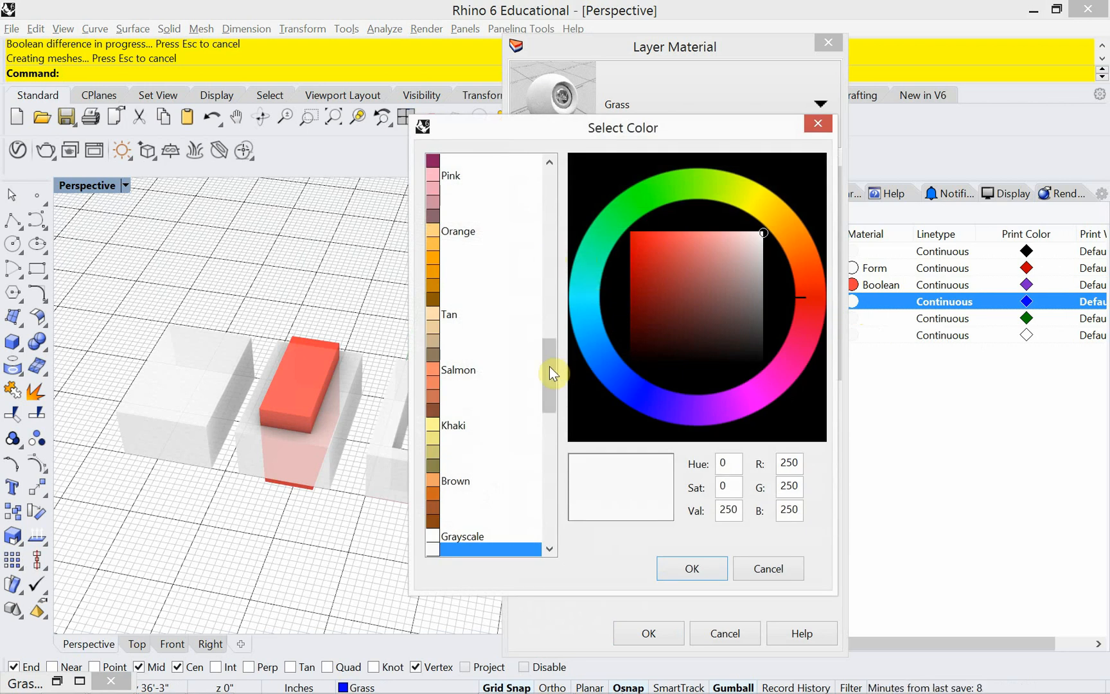
left_click_drag(550, 372, 520, 186)
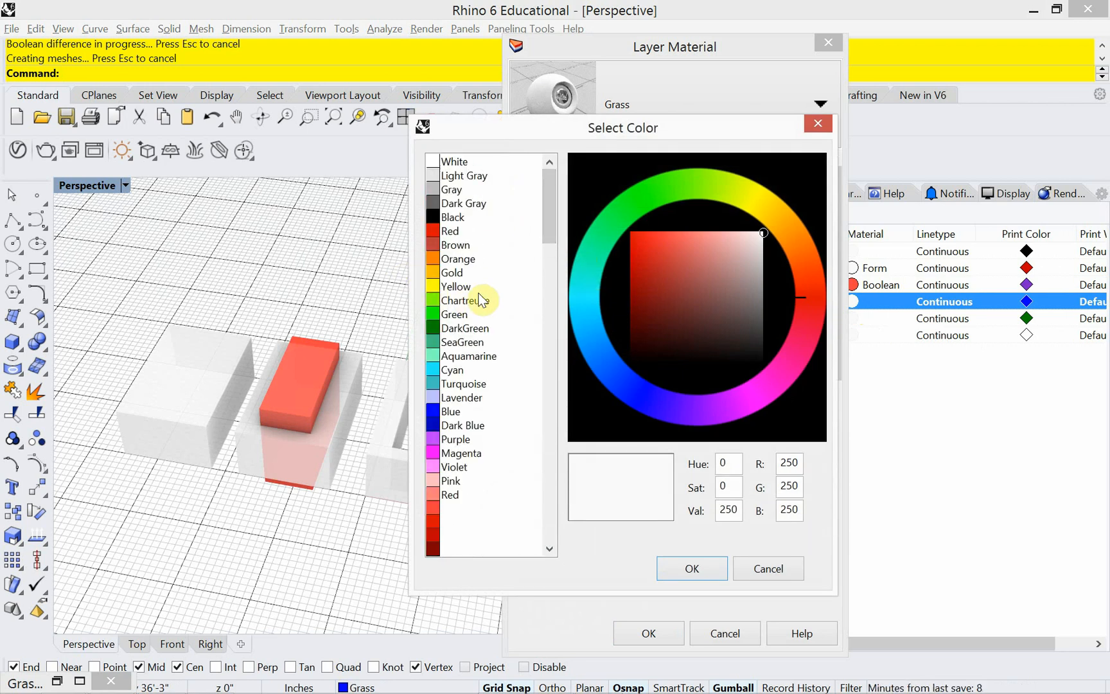
left_click(456, 316)
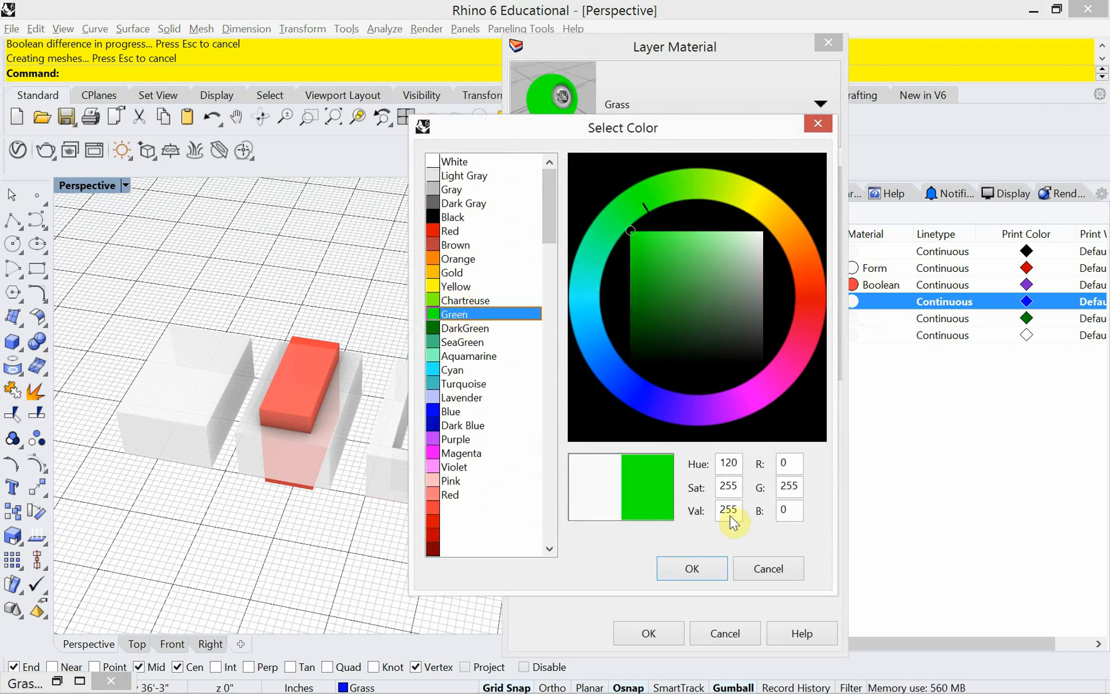
left_click_drag(738, 487, 707, 493)
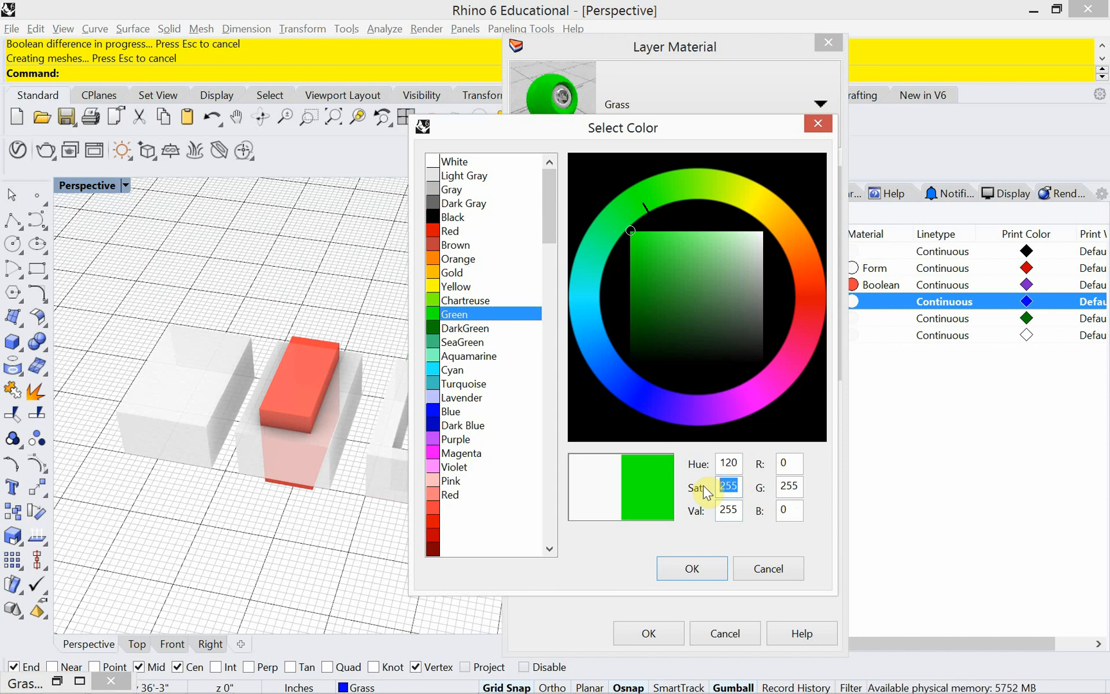
type("190")
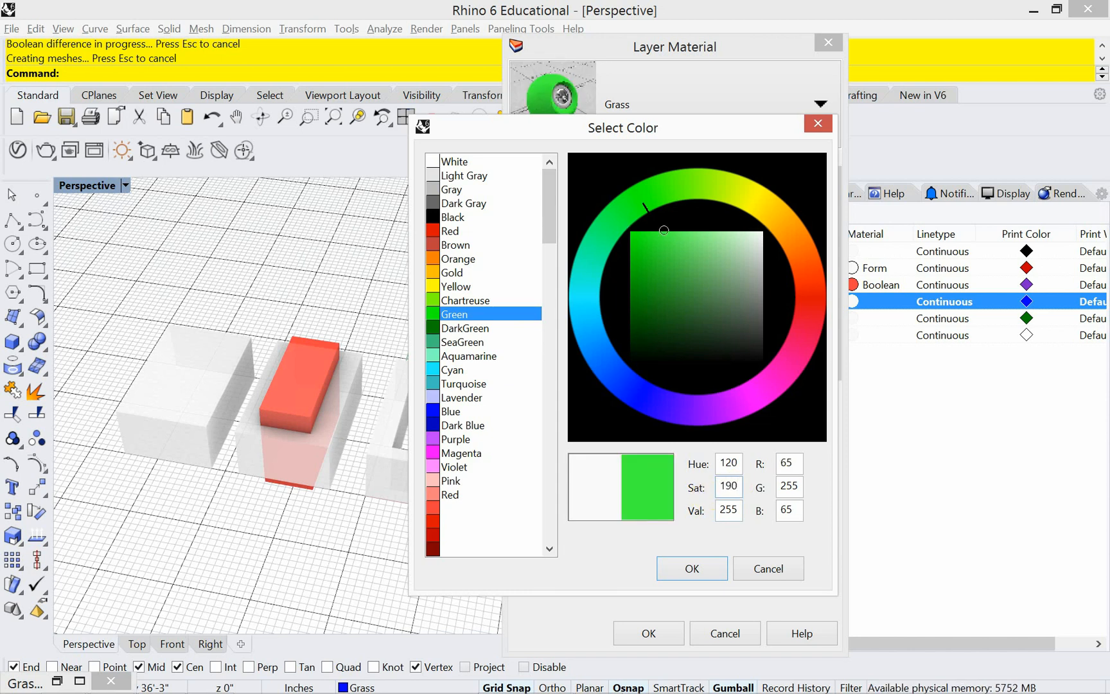
left_click(688, 568)
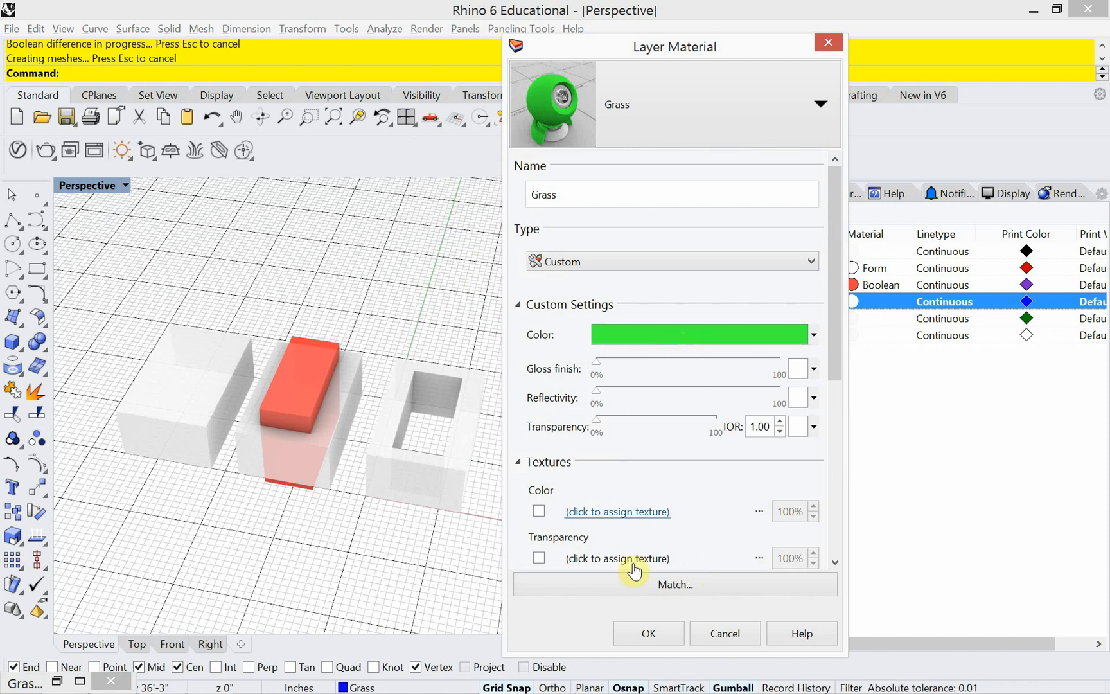
left_click(653, 637)
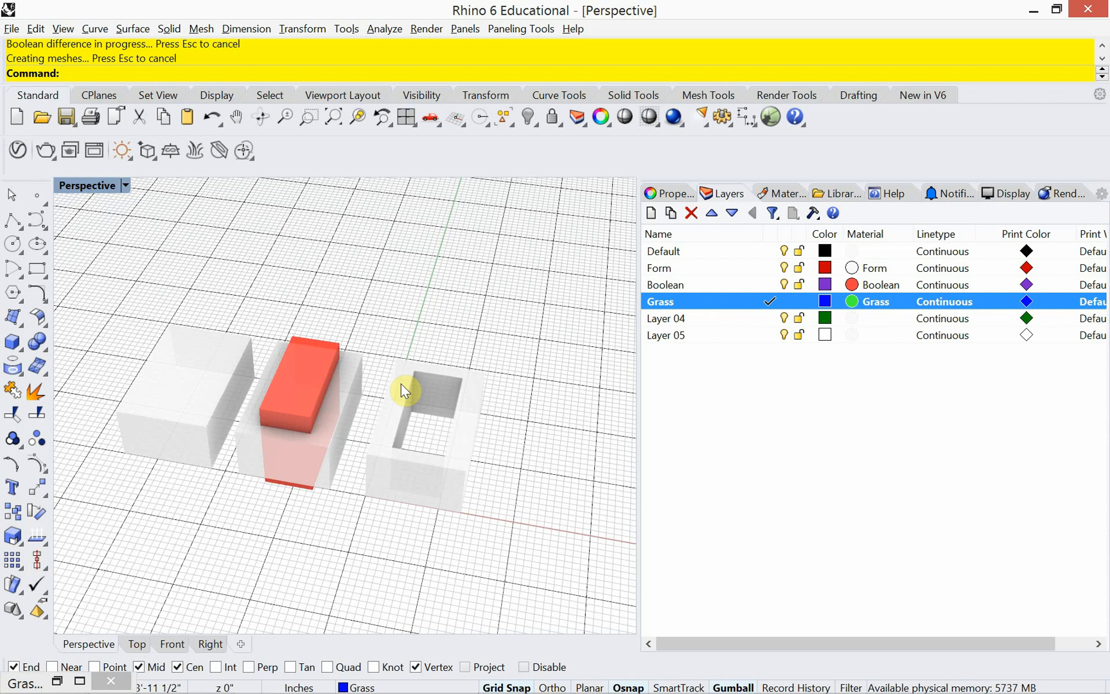
Step: Extract the top surface of the courtyard block onto the current Grass layer with ExtractSrf, using Shaded display to pick the face
type("DupBorder")
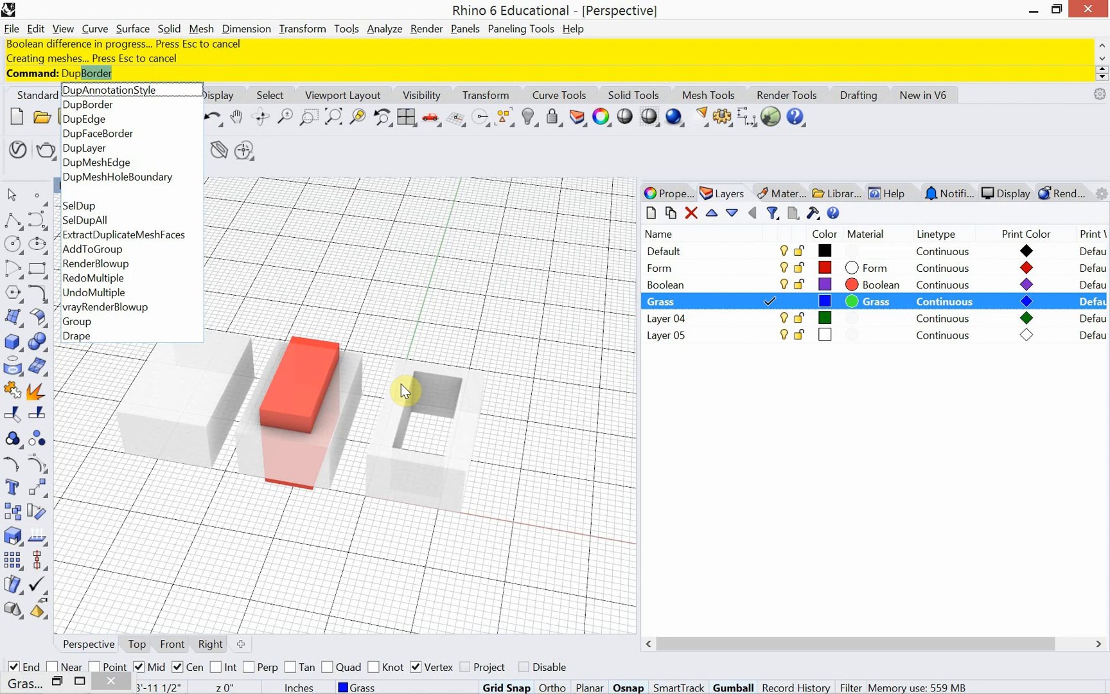
key("Escape")
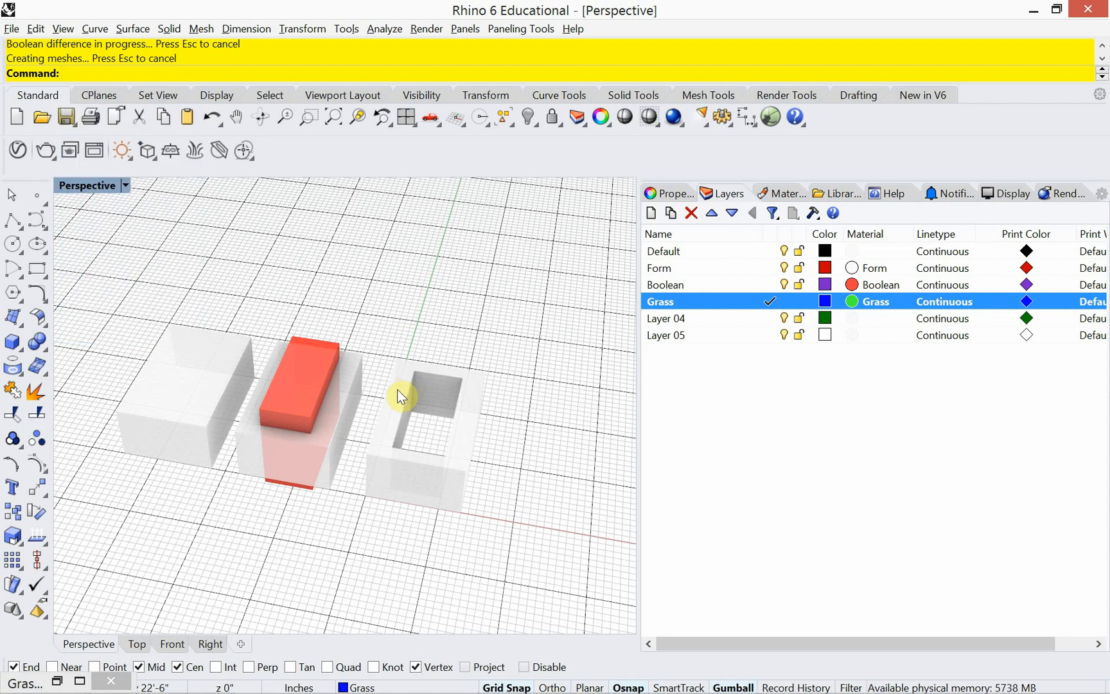
type("Ext")
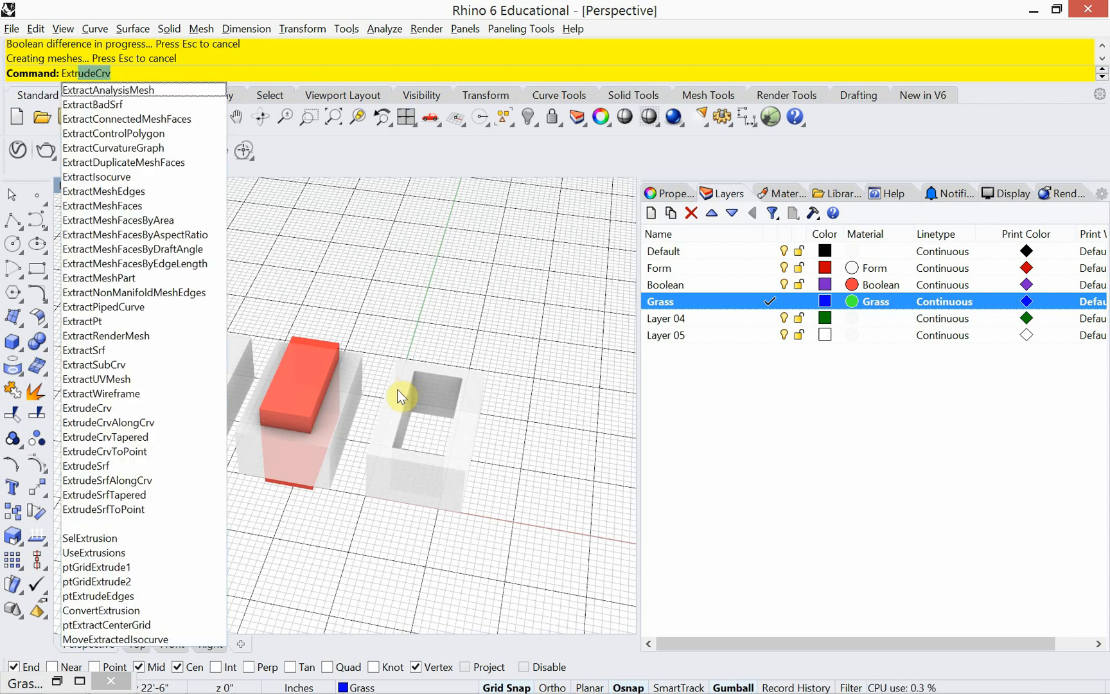
type("ractSrf")
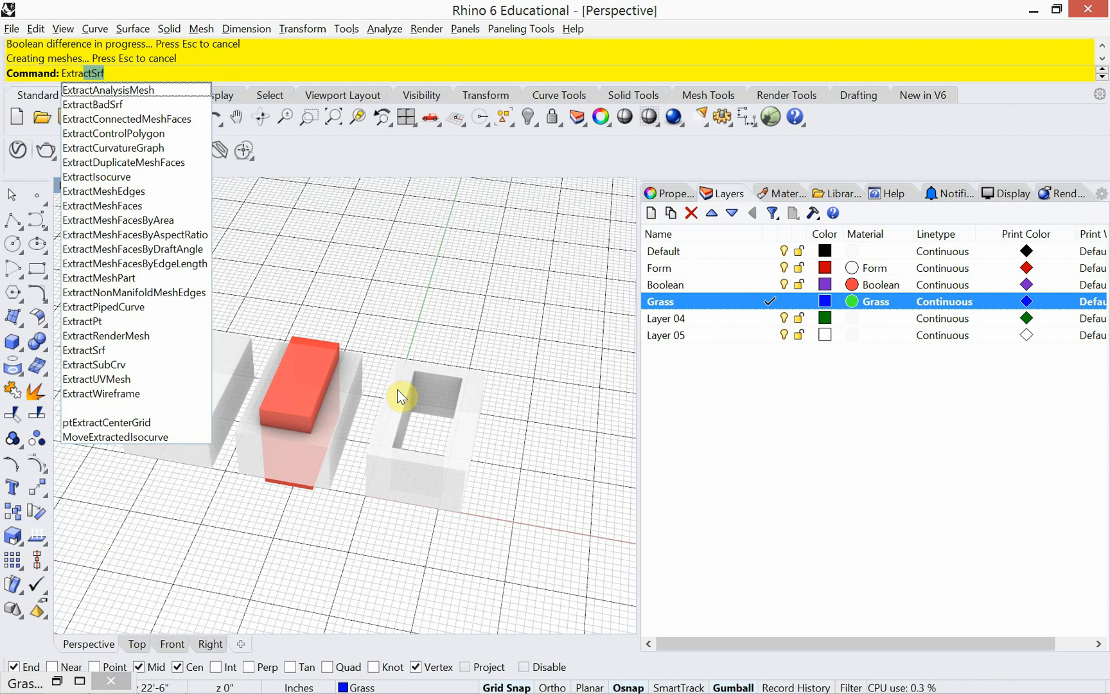
key("Return")
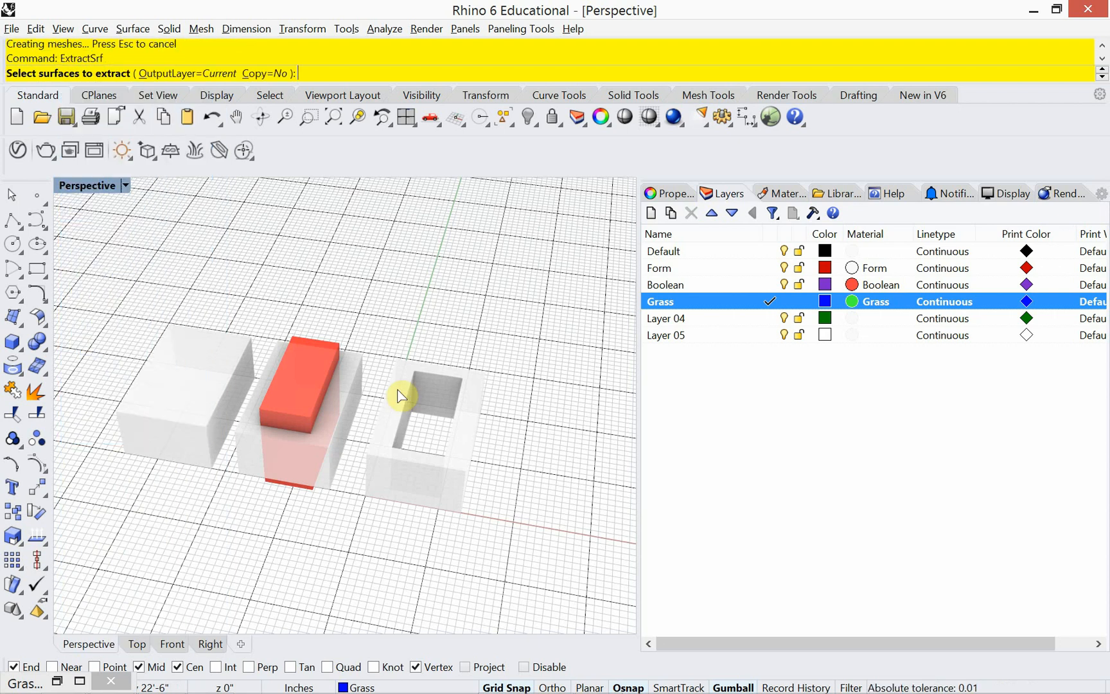
left_click(401, 397)
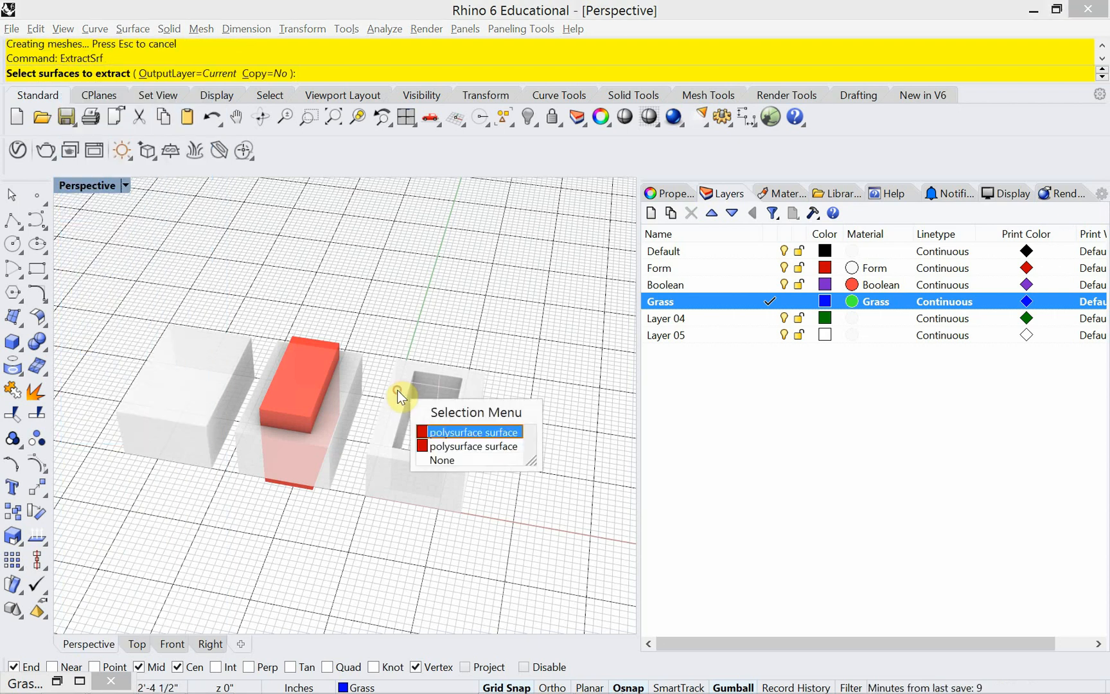
left_click(452, 429)
left_click(126, 187)
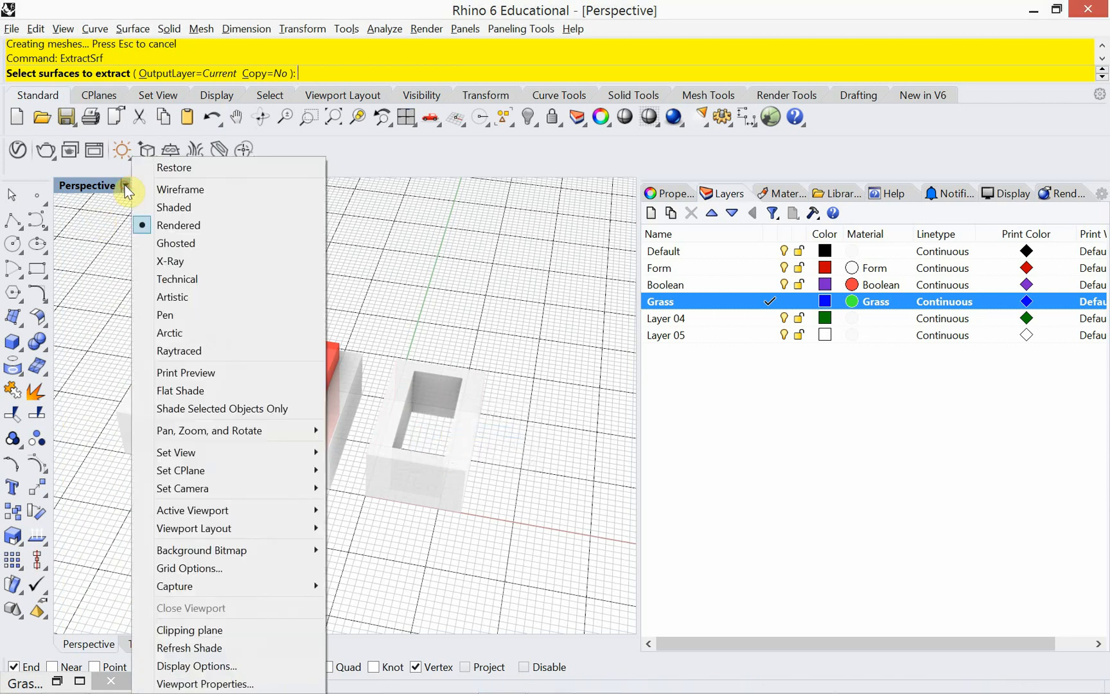
left_click(177, 210)
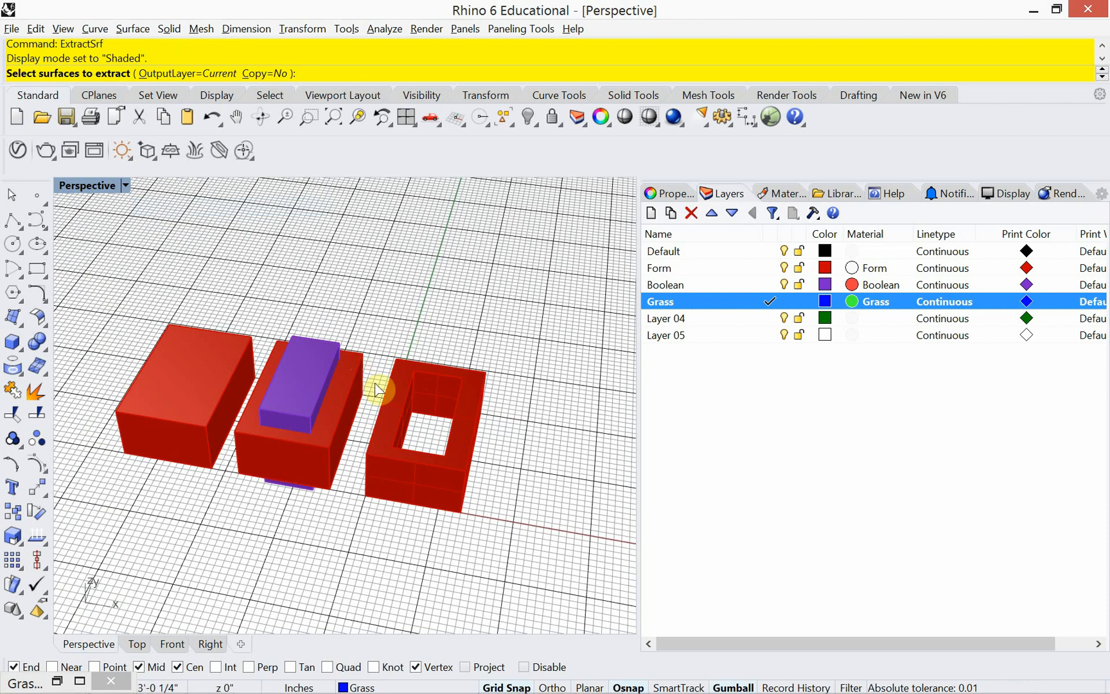
left_click(397, 387)
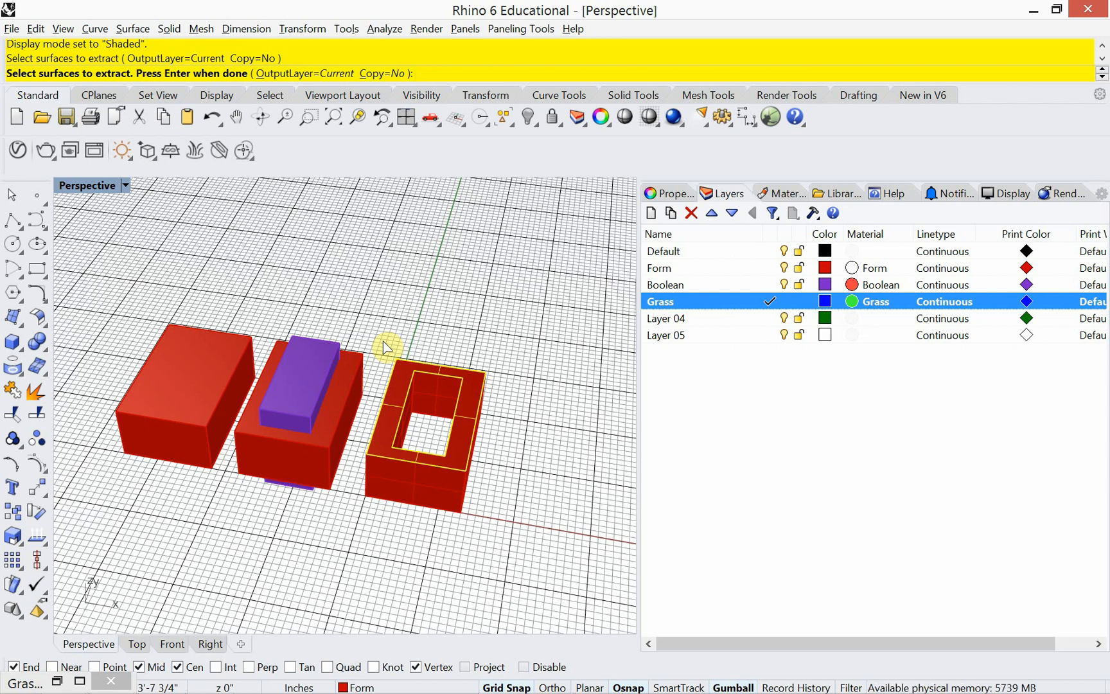
key("Return")
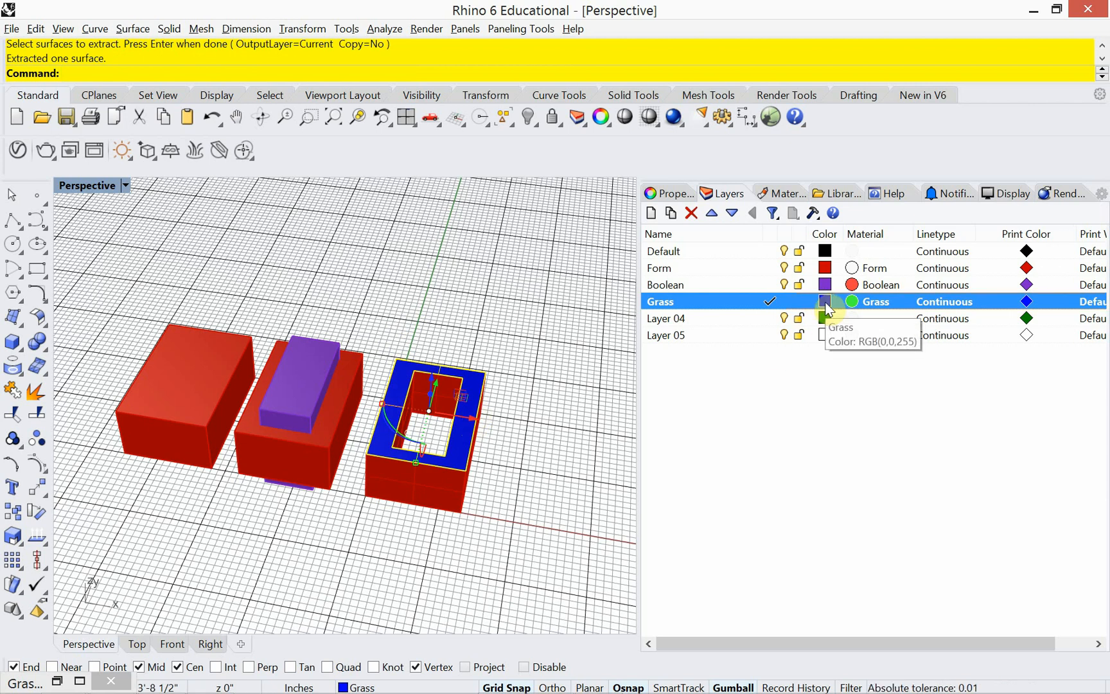
Step: Return the viewport to Rendered display and mute the Grass material's color to about hue 100, saturation 132, value 183
left_click(125, 185)
left_click(188, 227)
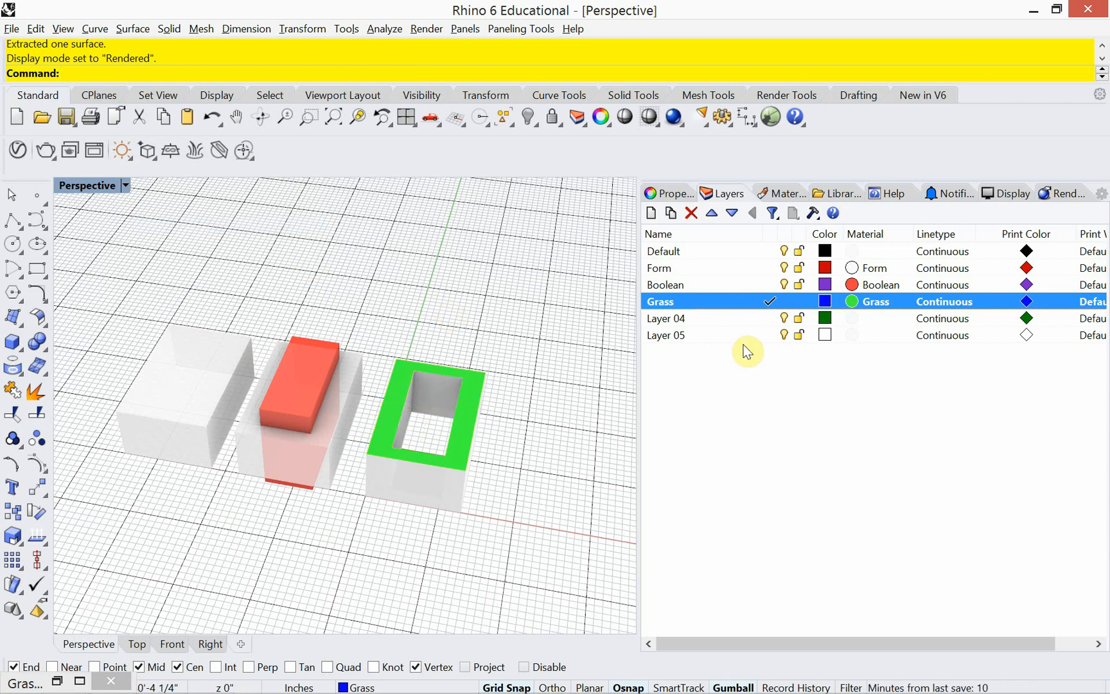
left_click(849, 300)
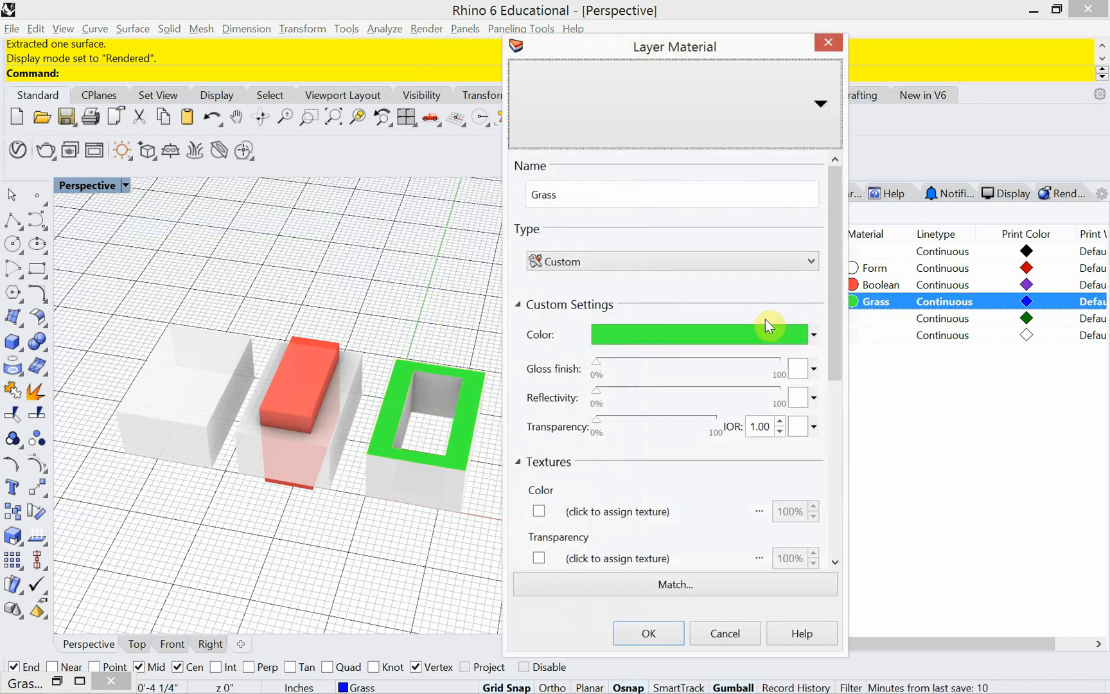
left_click(699, 340)
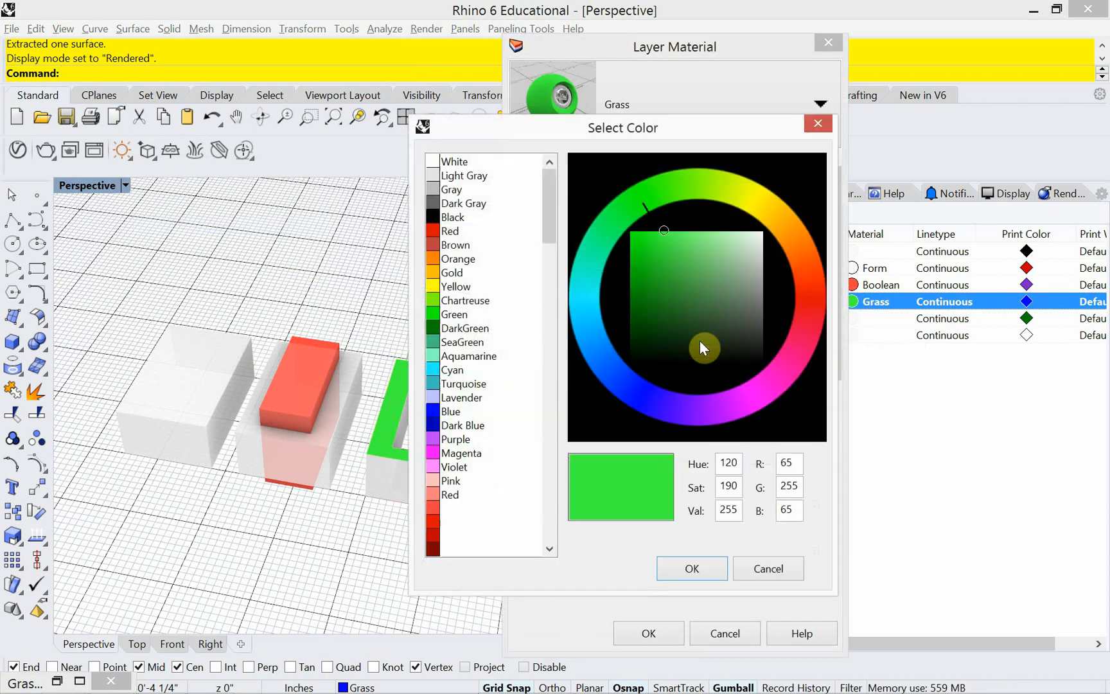
left_click_drag(665, 257, 704, 292)
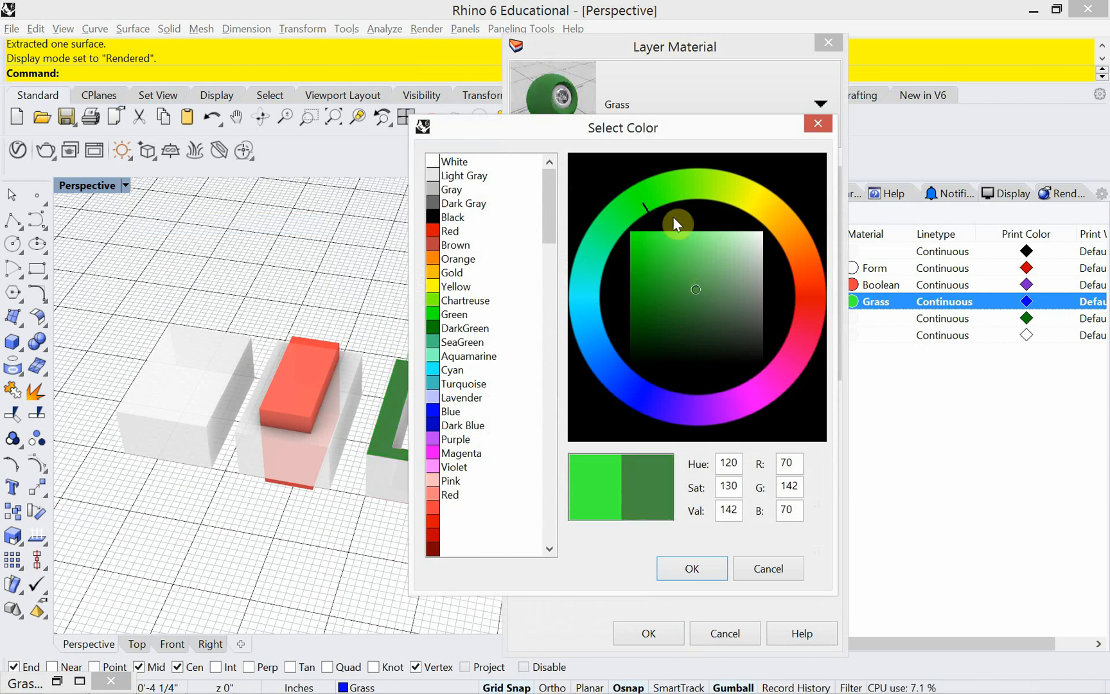
left_click(678, 194)
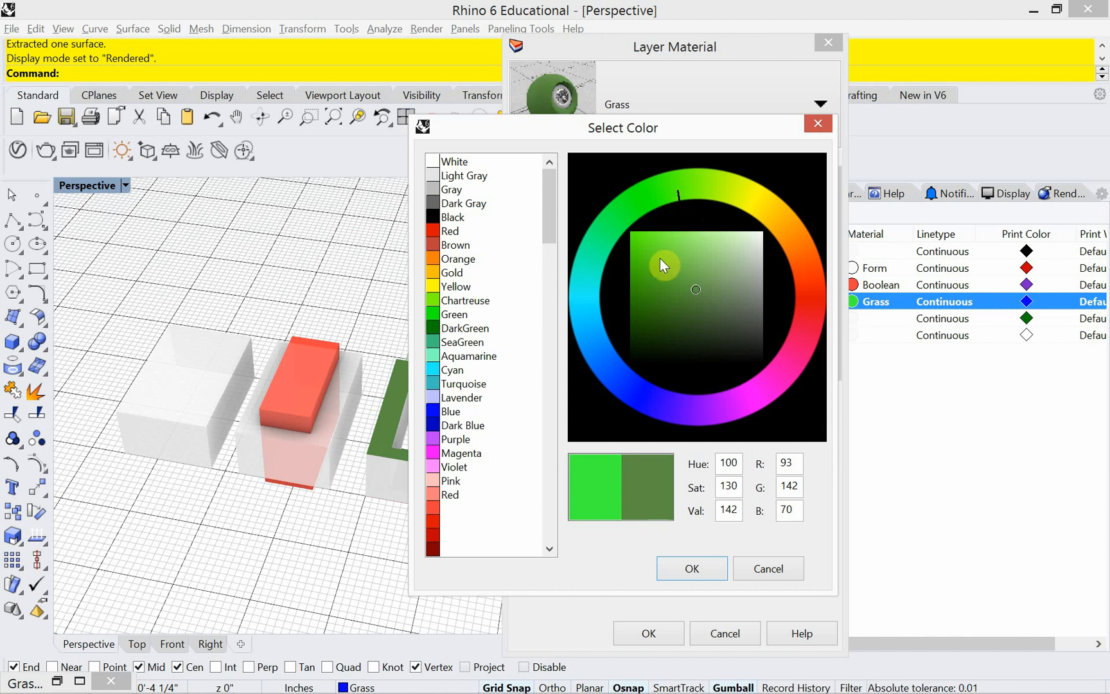
left_click(695, 269)
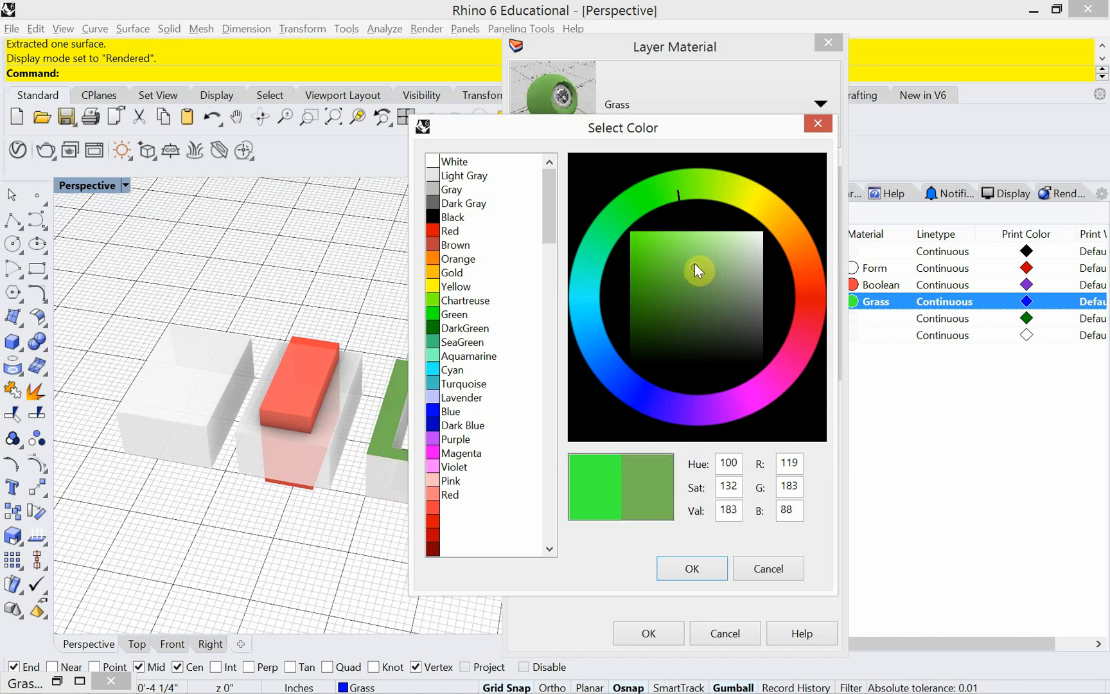
left_click(689, 569)
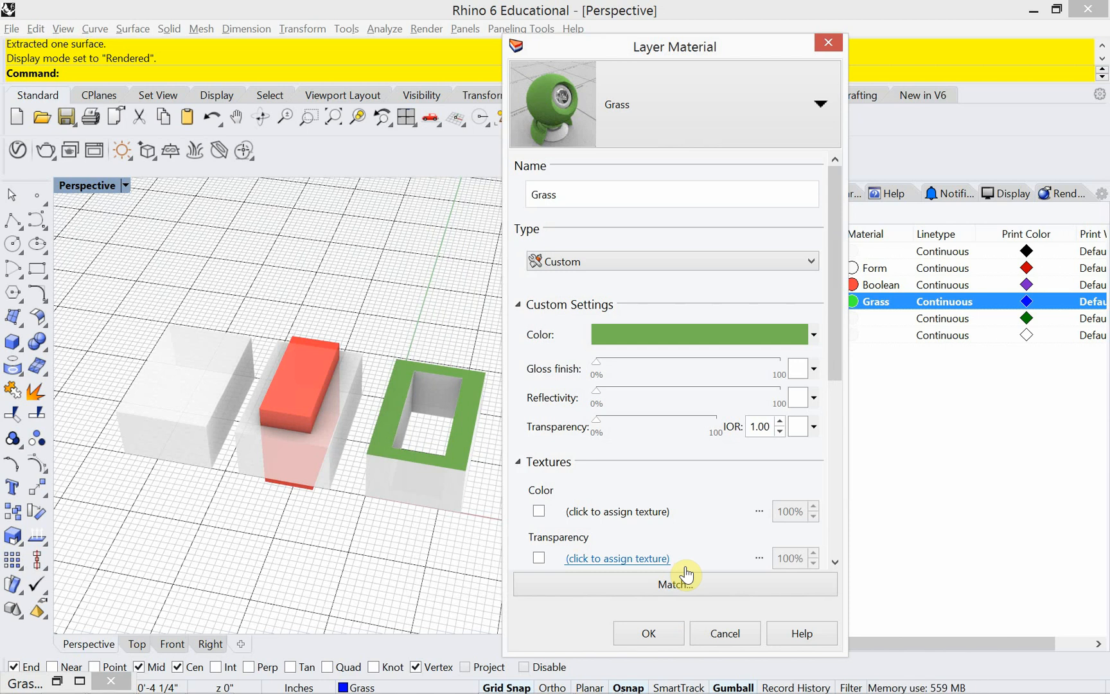
left_click(650, 633)
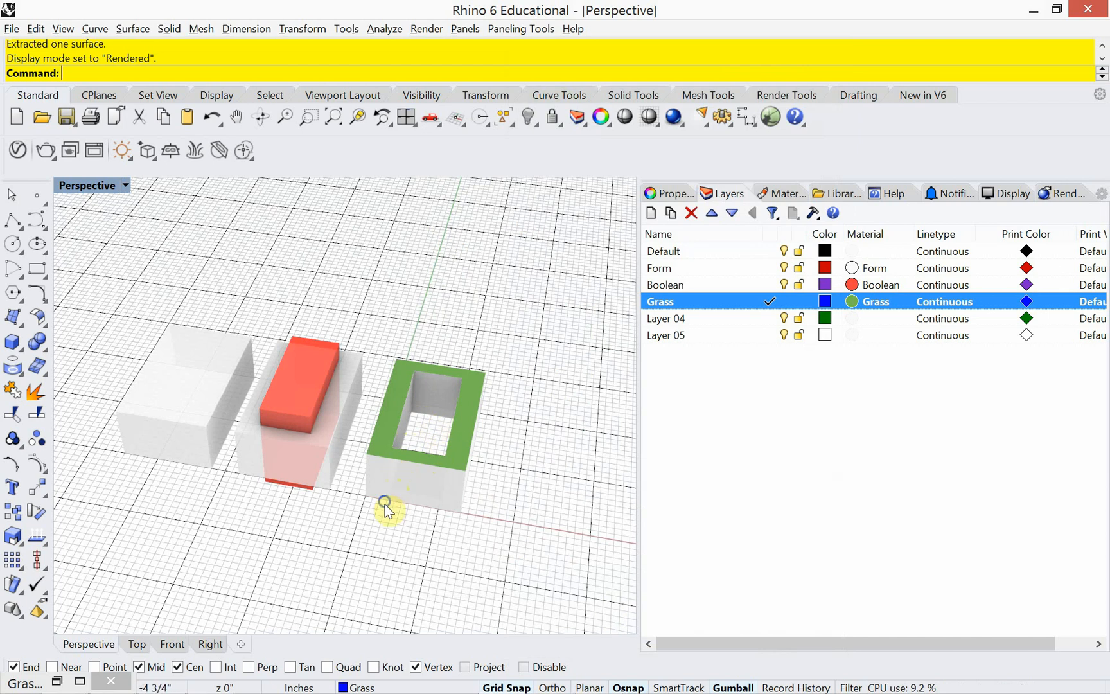
Step: Create a rectangular plane on the Grass layer between opposite corners at the base of the courtyard block's opening
right_click_drag(385, 504, 389, 550)
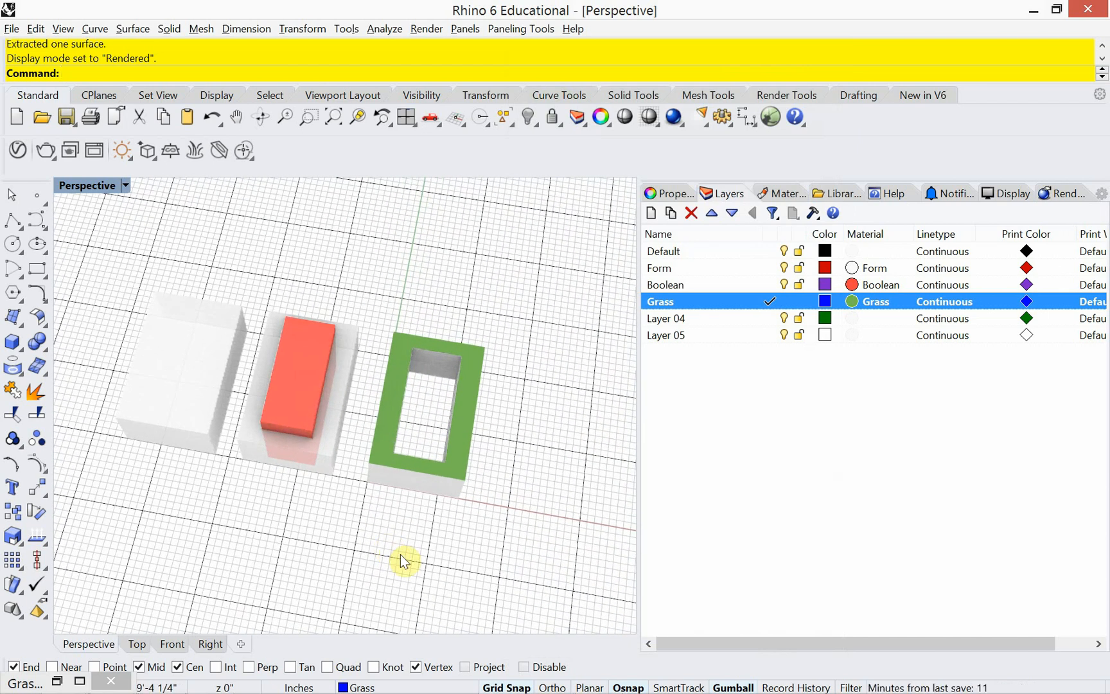
type("Plane")
key("Return")
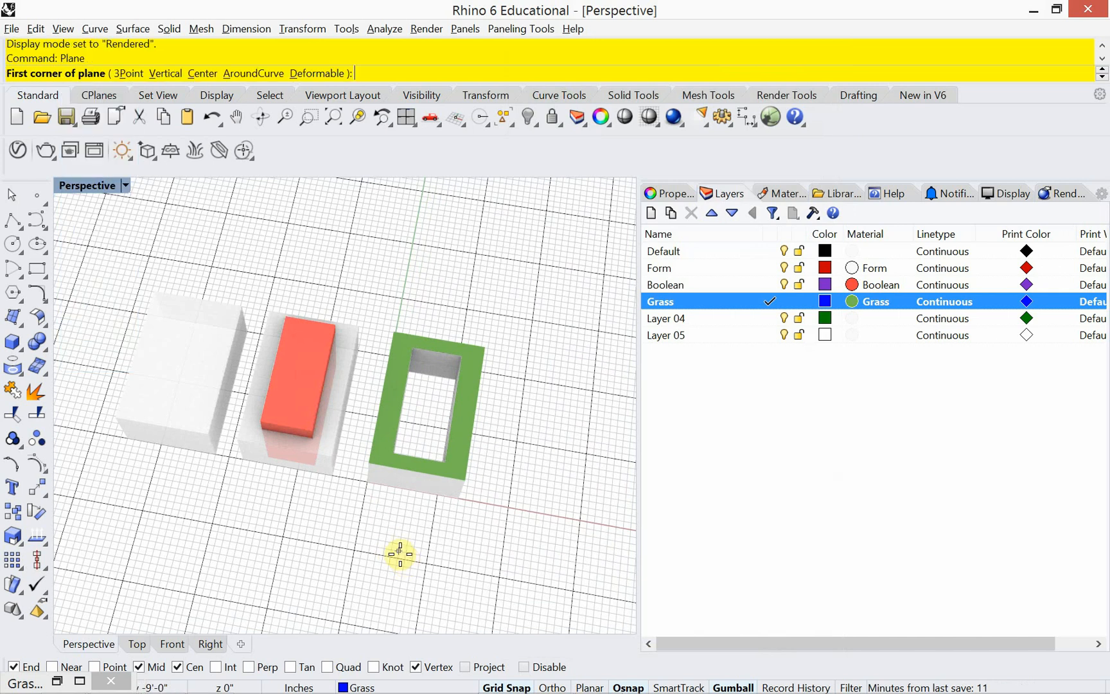
left_click(412, 367)
right_click_drag(416, 396, 436, 449)
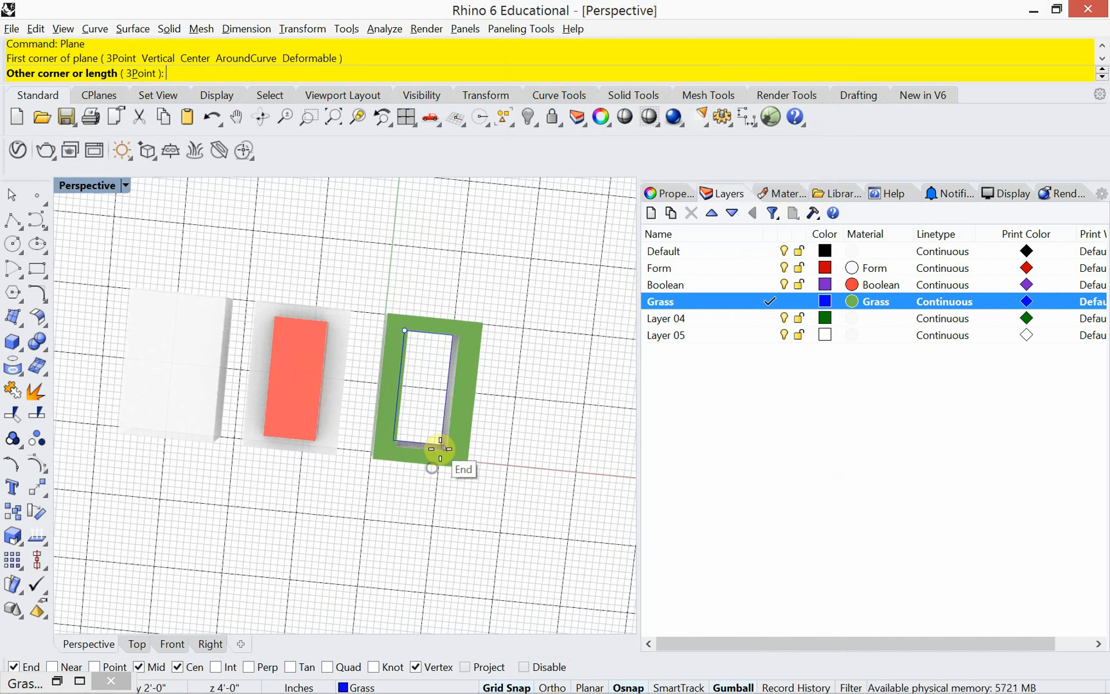
left_click(440, 448)
right_click_drag(404, 519, 391, 452)
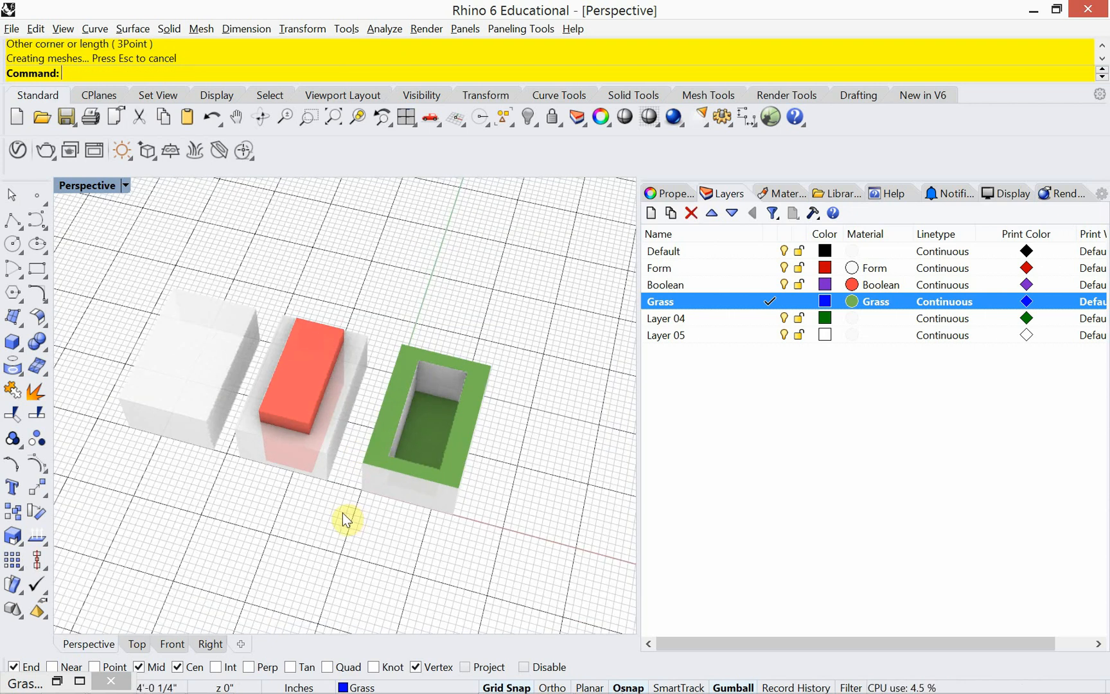
Step: Raise the courtyard's grass plane vertically so it sits partway up inside the opening
mouse_move(343, 513)
right_mouse_down()
mouse_move(335, 483)
mouse_move(351, 495)
right_mouse_up()
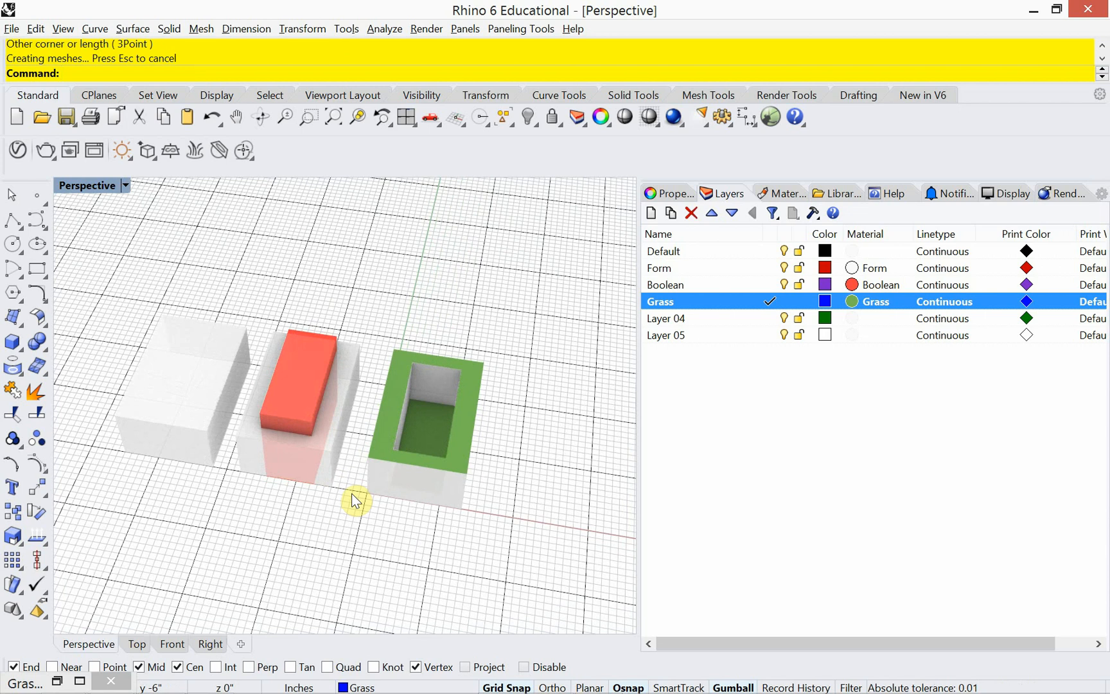
left_click(431, 427)
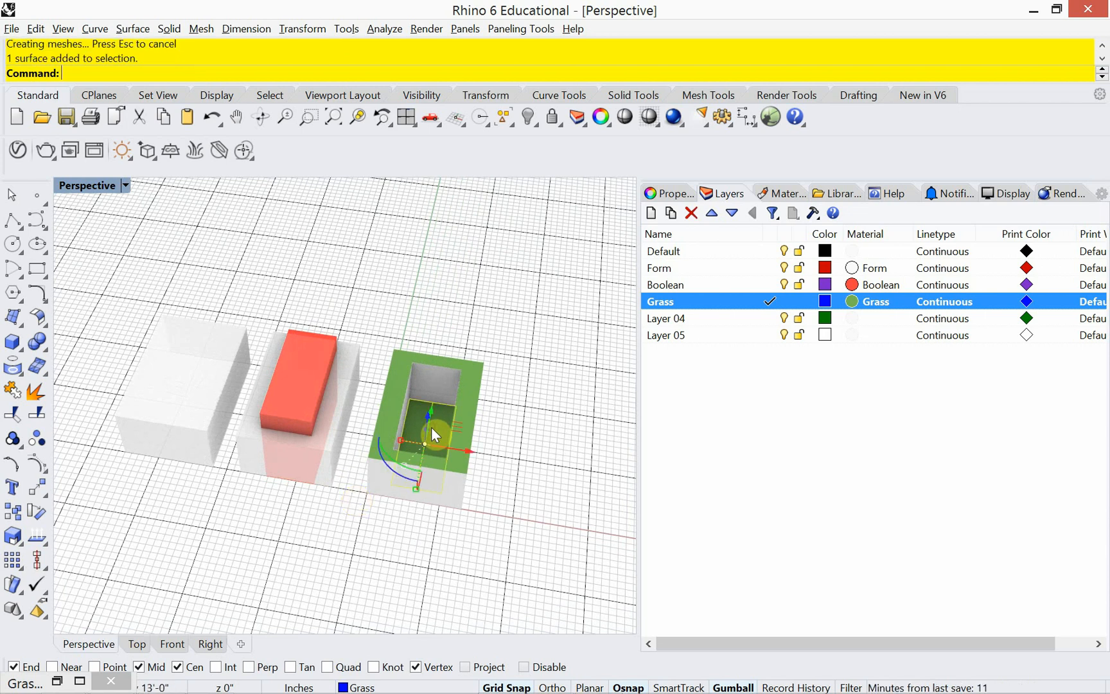
right_click_drag(414, 447, 434, 437)
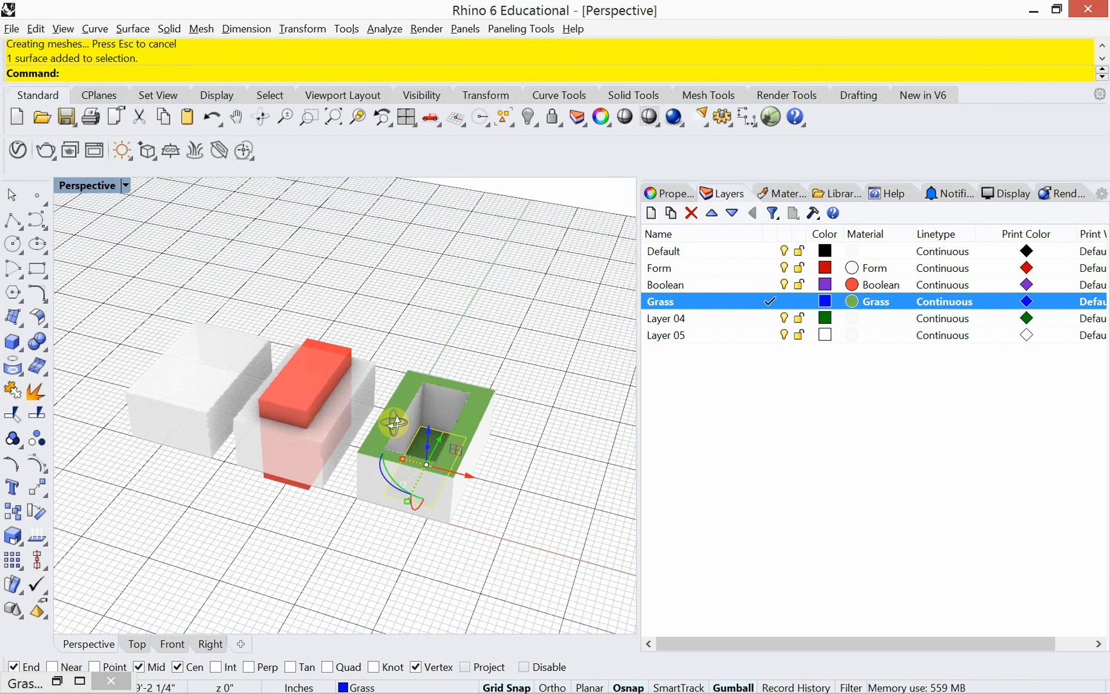
left_click_drag(426, 434, 424, 405)
mouse_move(413, 335)
right_mouse_down()
mouse_move(423, 360)
mouse_move(417, 350)
right_mouse_up()
left_click(400, 315)
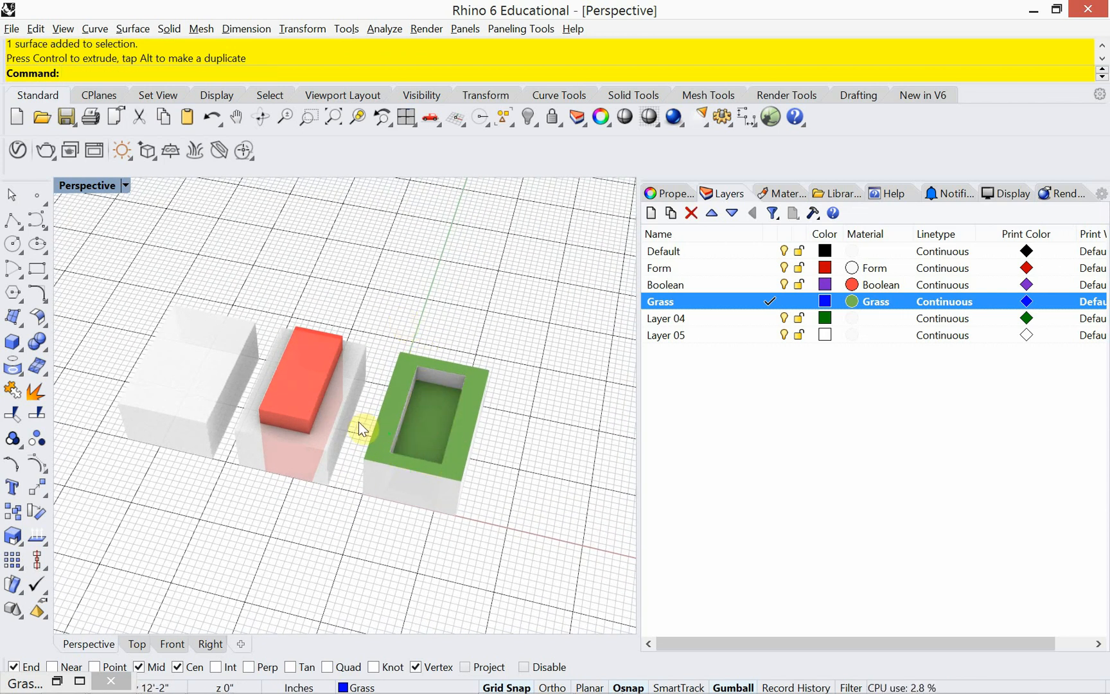
Step: Copy the courtyard block with both of its grass surfaces about 17 feet along the row as the fourth stage
mouse_move(366, 426)
right_mouse_down()
mouse_move(358, 432)
mouse_move(364, 421)
mouse_move(350, 414)
right_mouse_up()
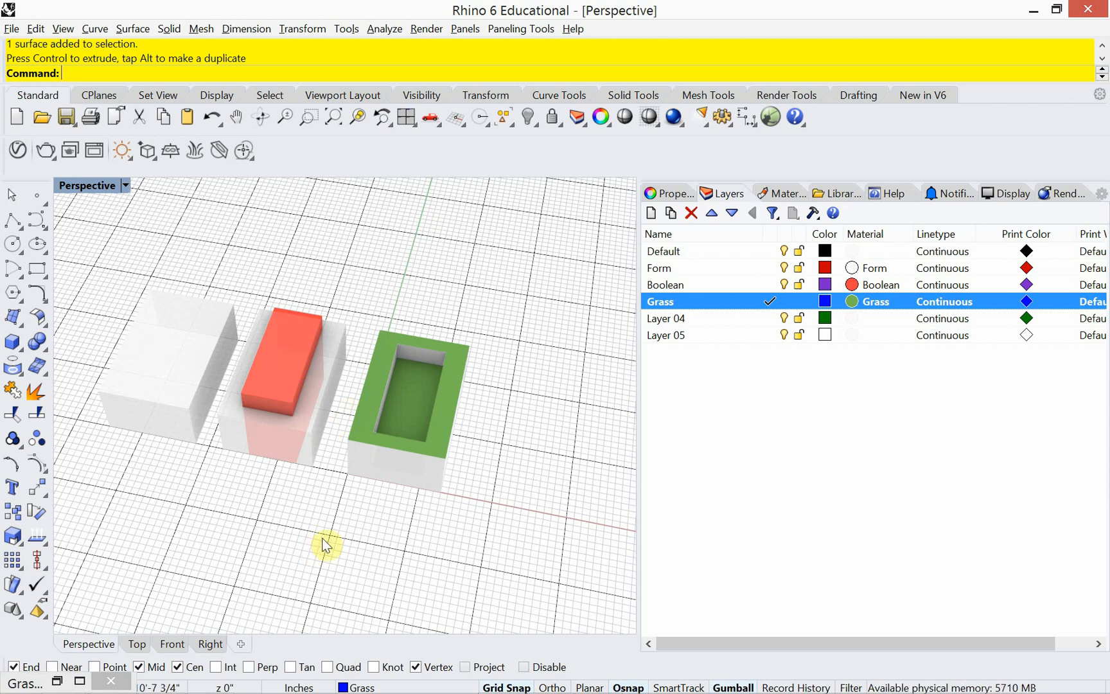
left_click_drag(473, 527, 380, 348)
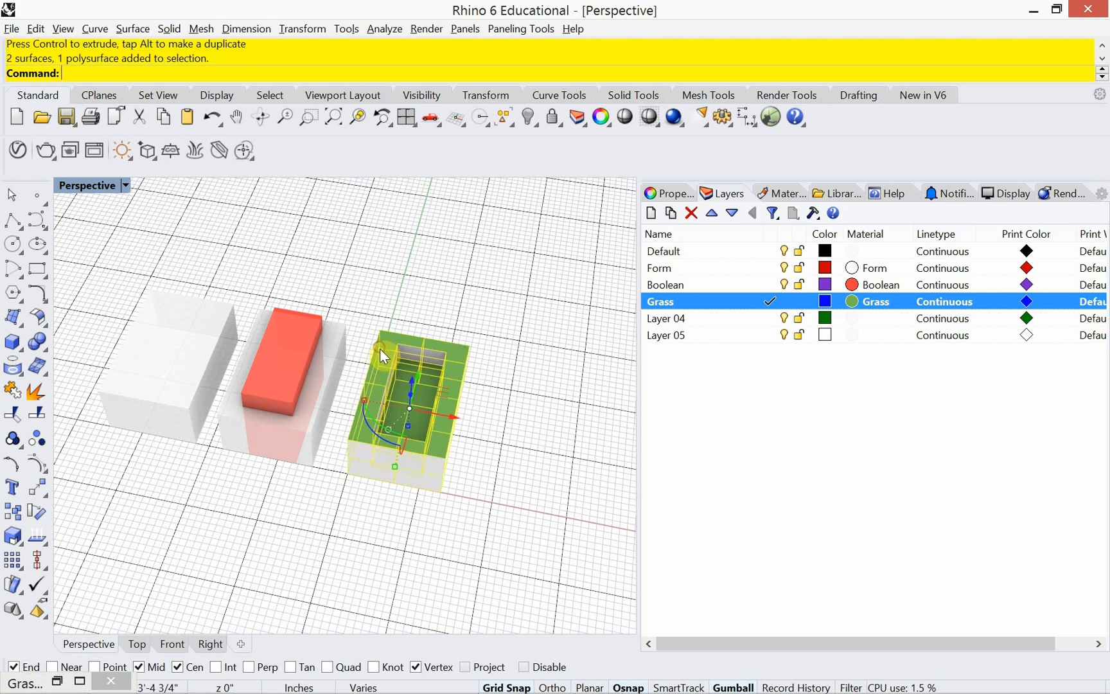
right_click_drag(380, 347, 379, 333)
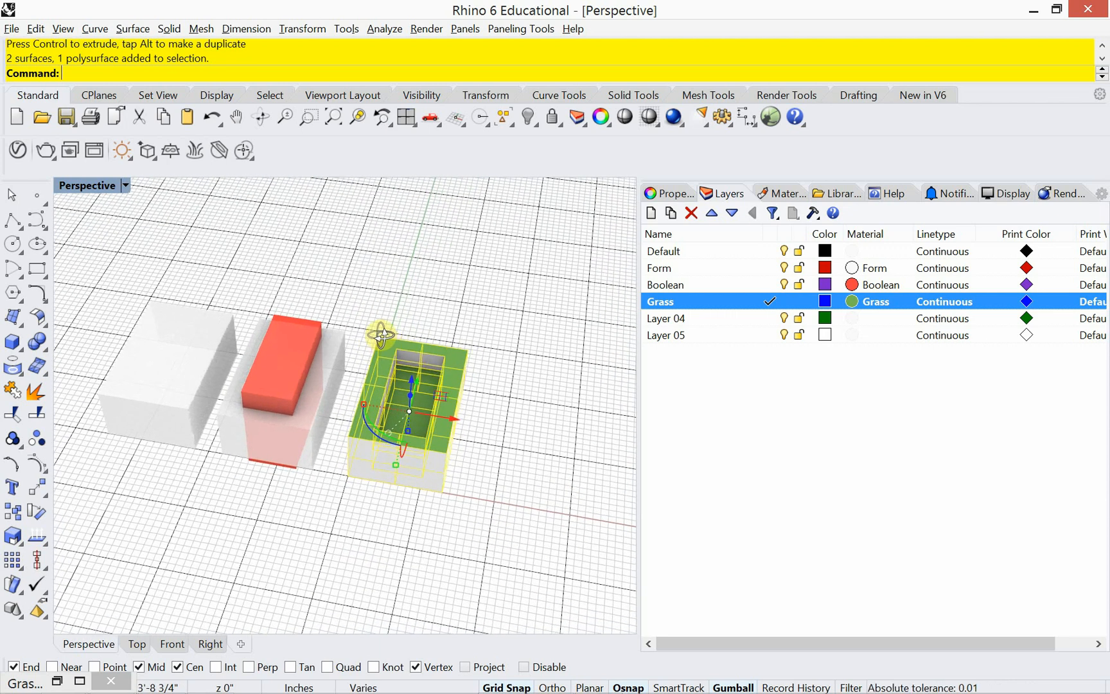
type("co")
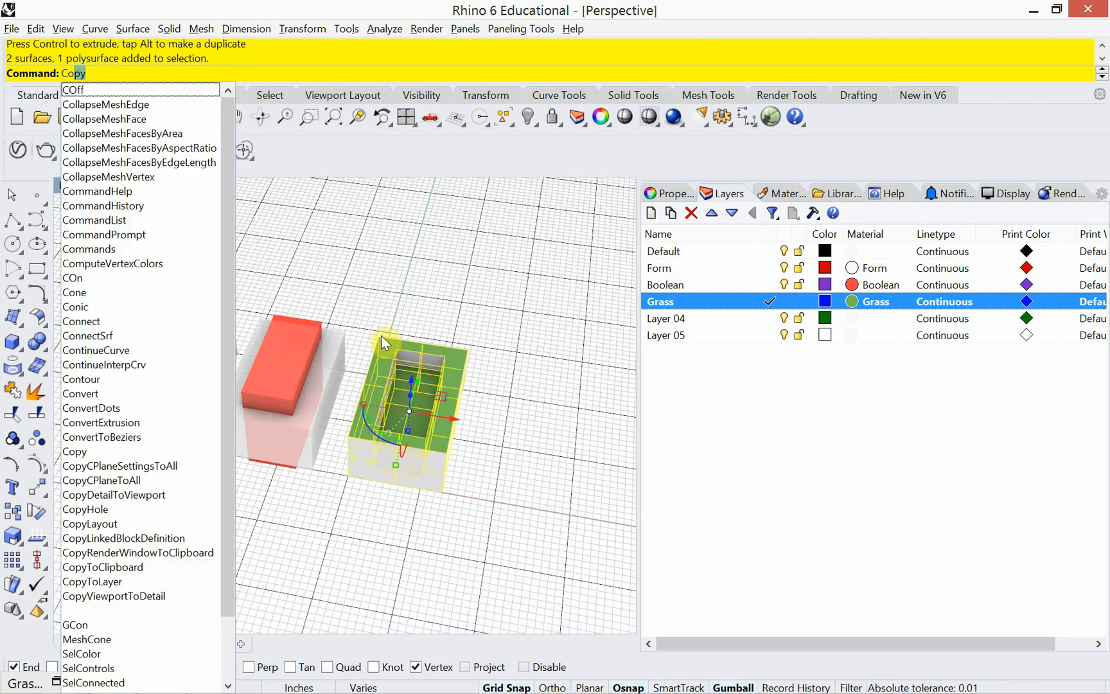
key("Return")
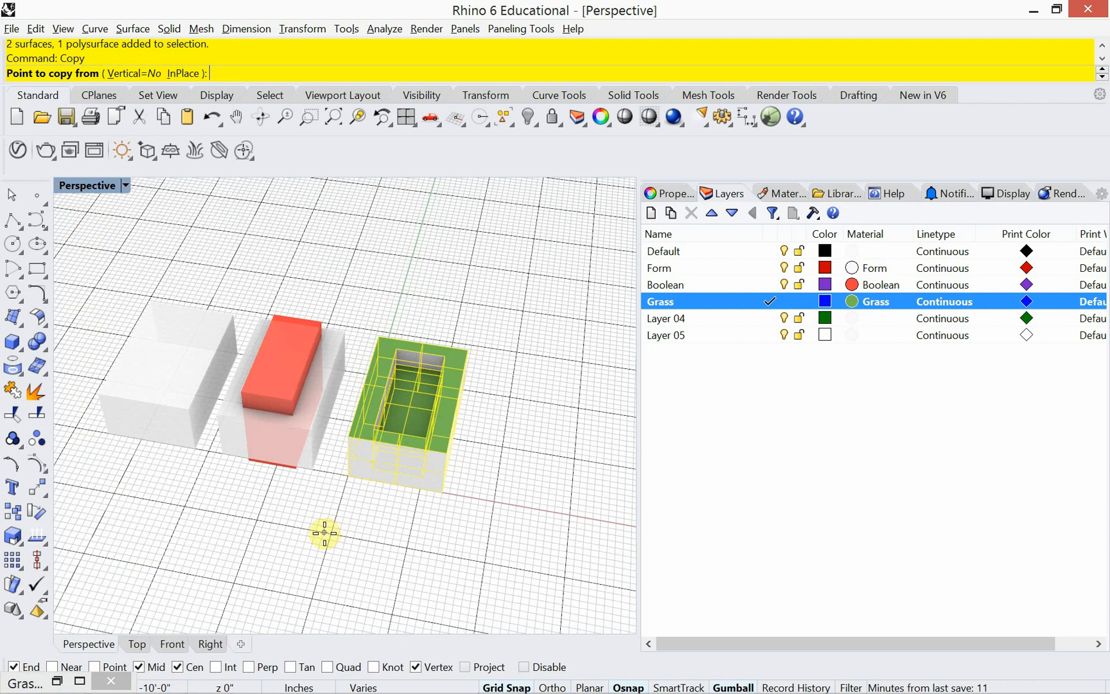
left_click(324, 532)
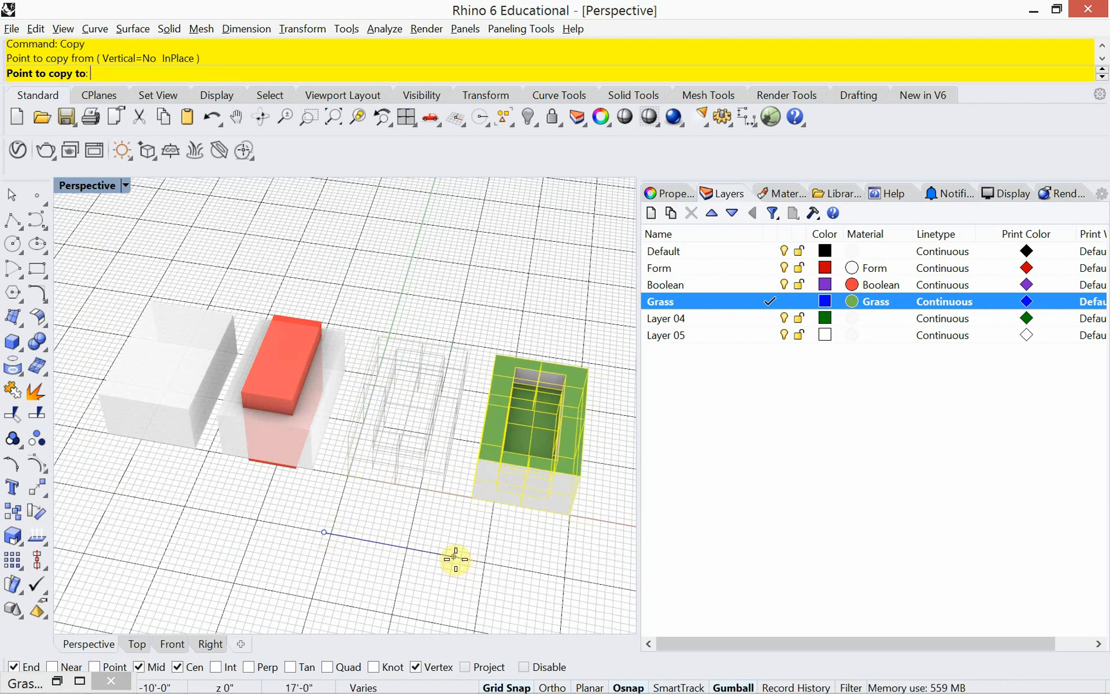
left_click(456, 559)
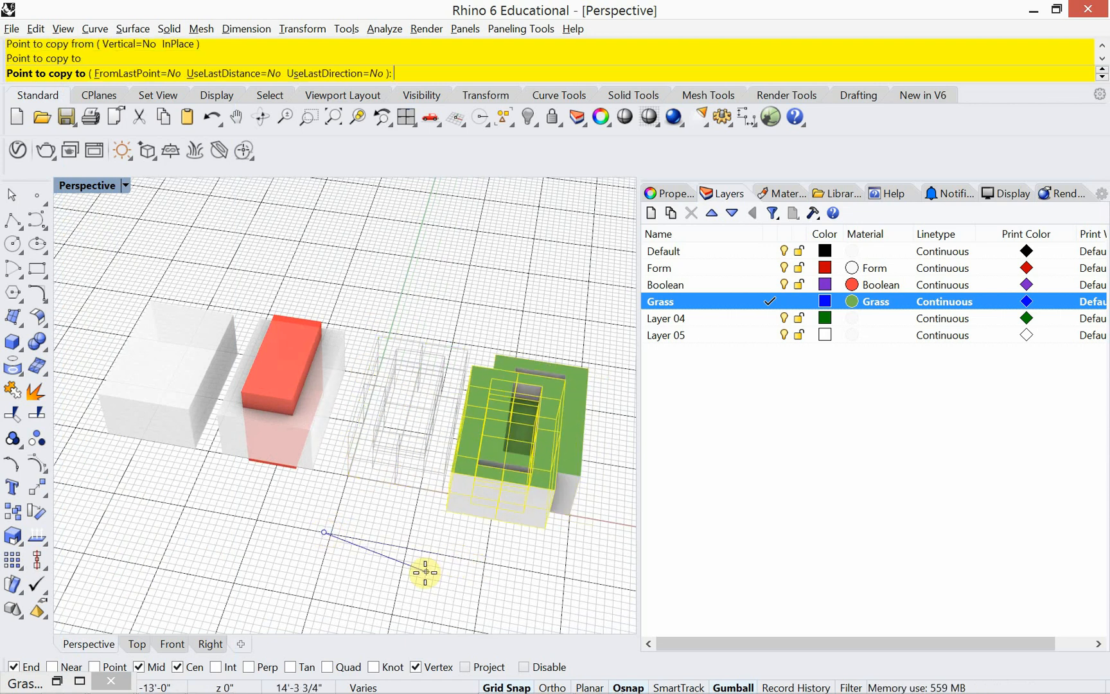
key("Return")
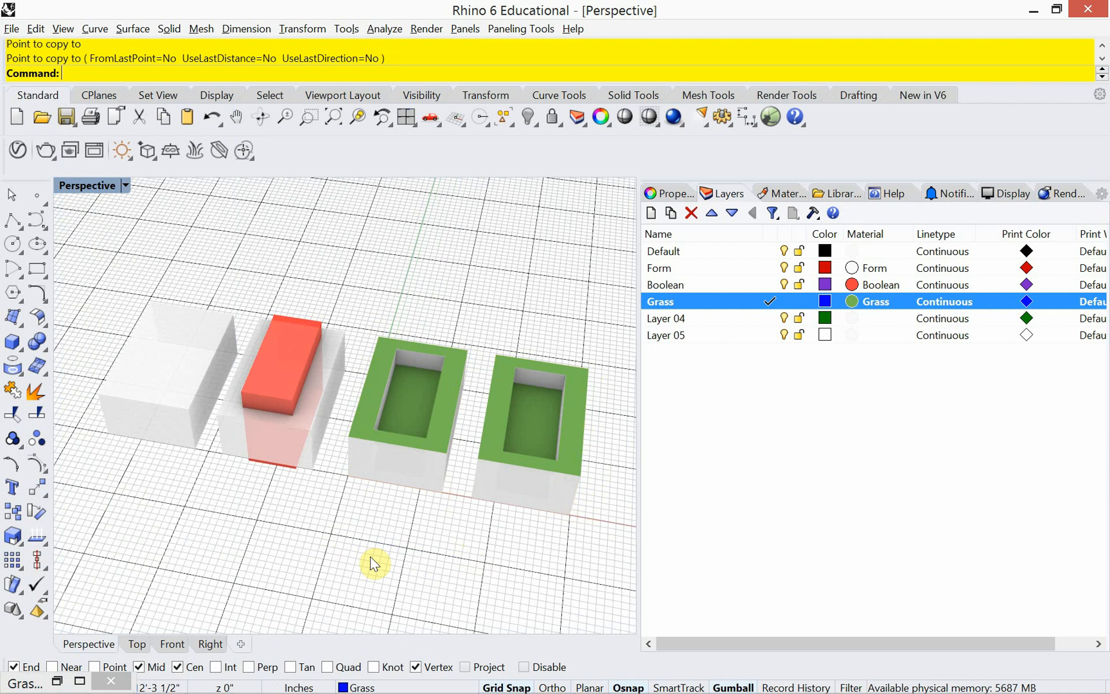
Step: Hide the construction-plane grid in the Perspective viewport, leaving Ortho off
key("F7")
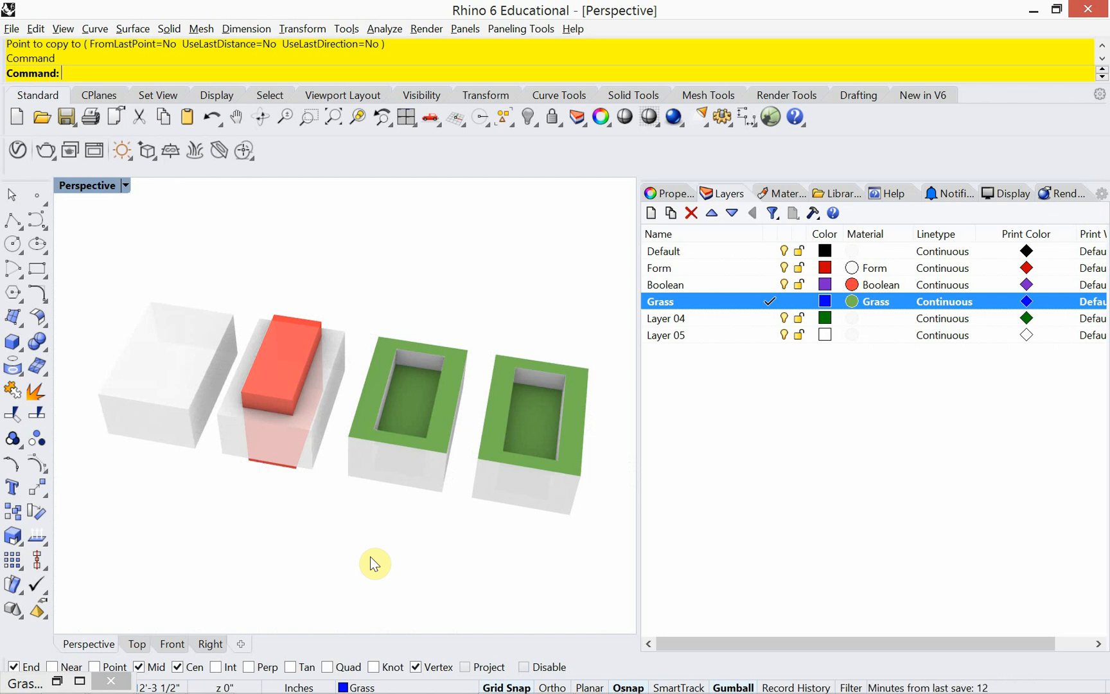
key("F8")
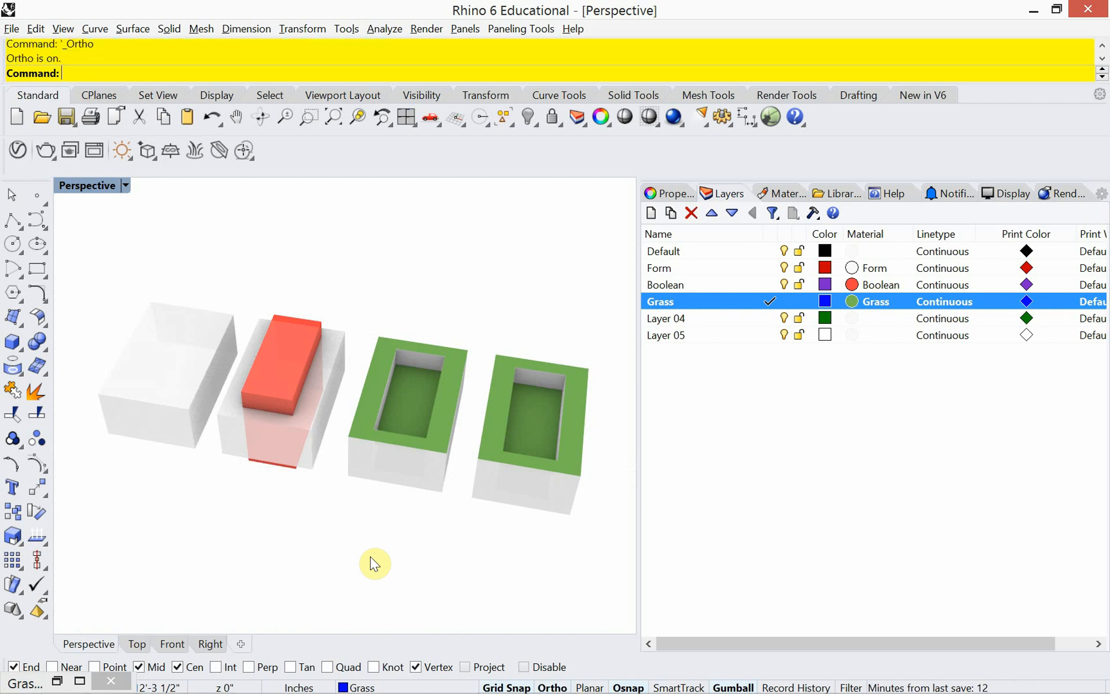
key("F8")
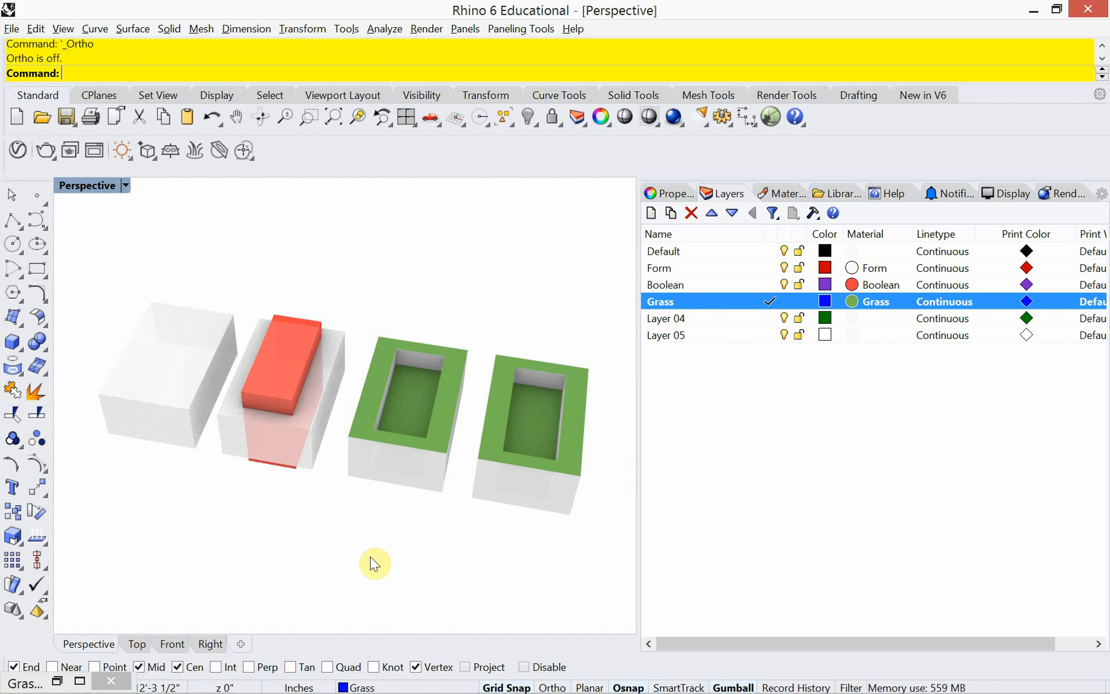
key("F7")
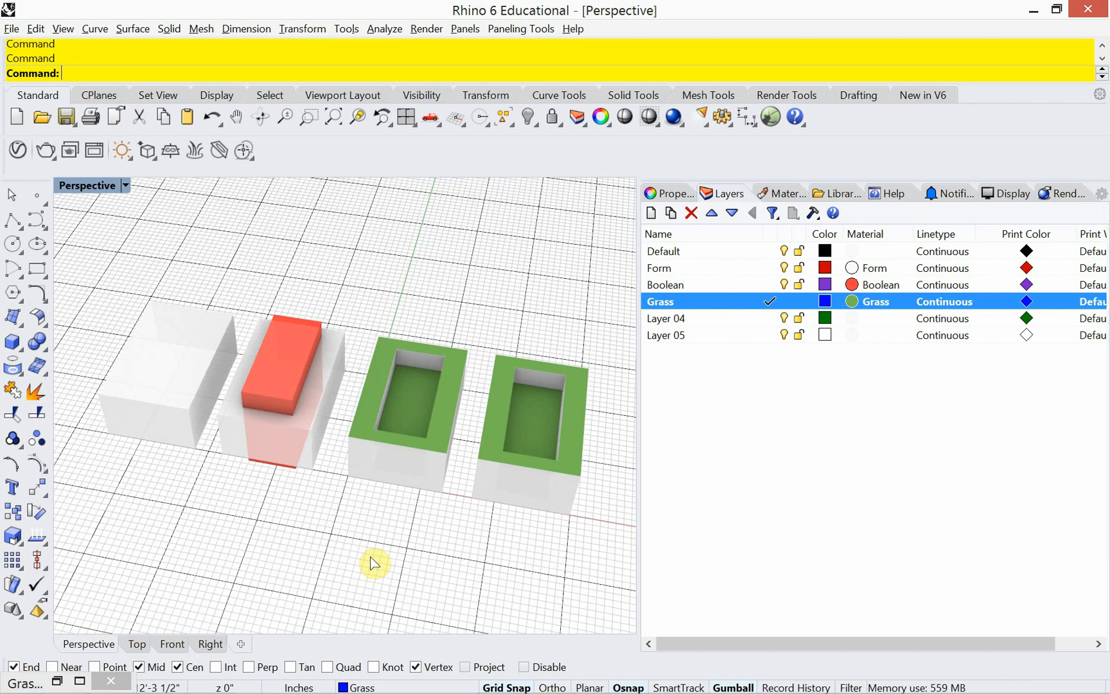
key("F7")
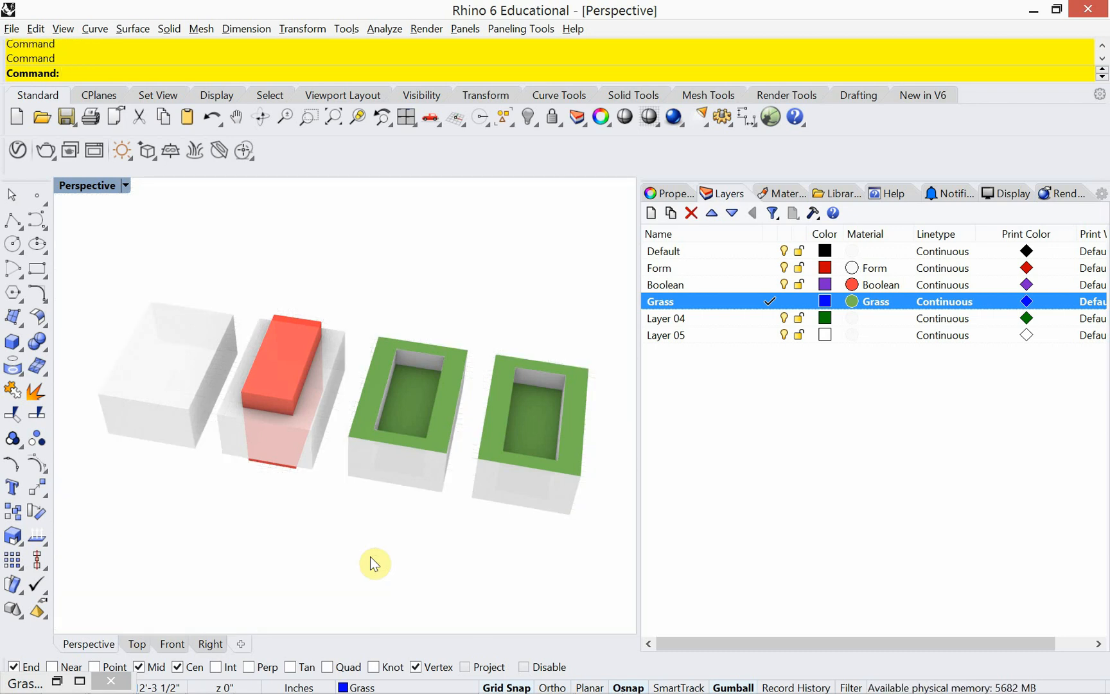
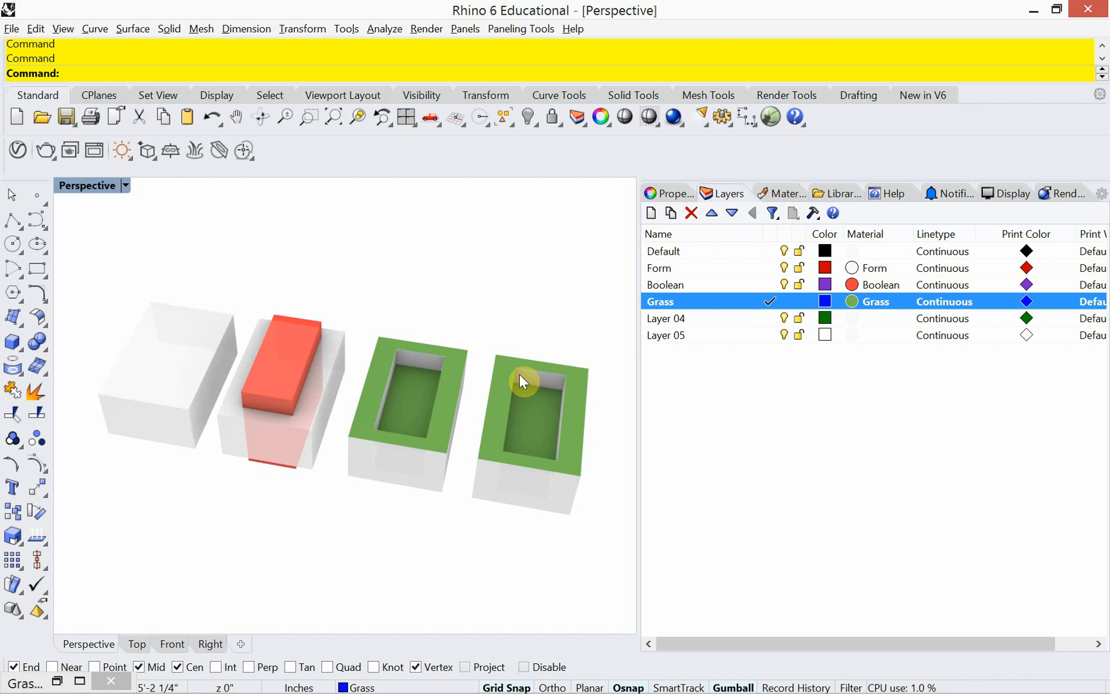
Step: Make Layer 04 the current layer and rename it Thick Lines
double_click(676, 317)
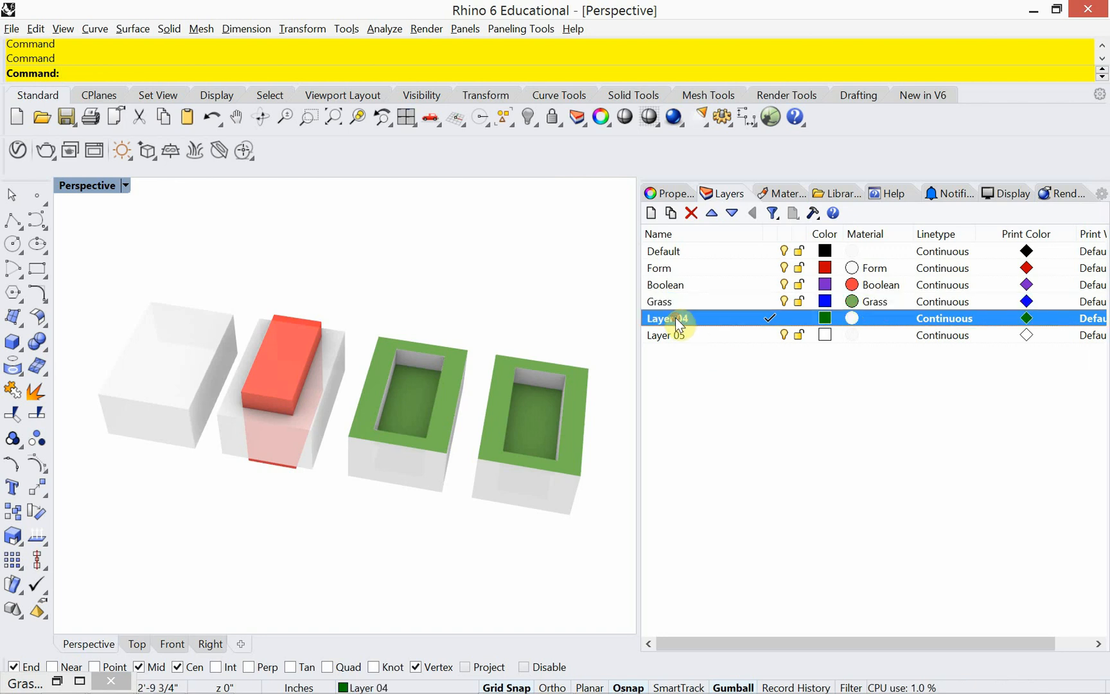
left_click(688, 317)
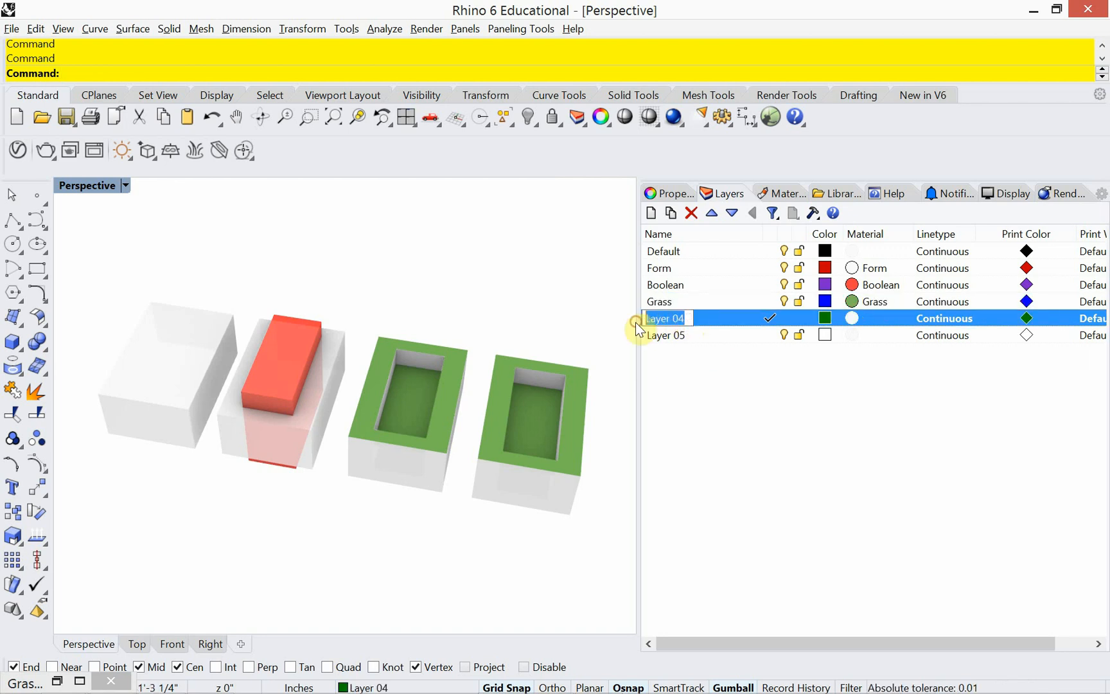
type("Thick")
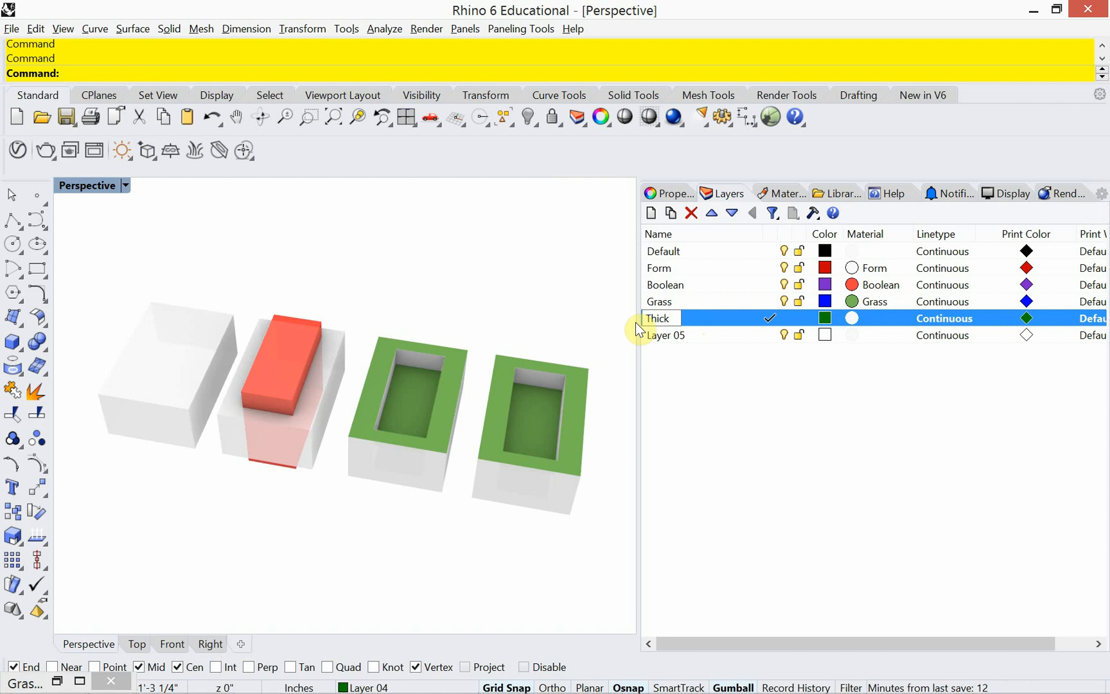
type(" Lines")
left_click(725, 323)
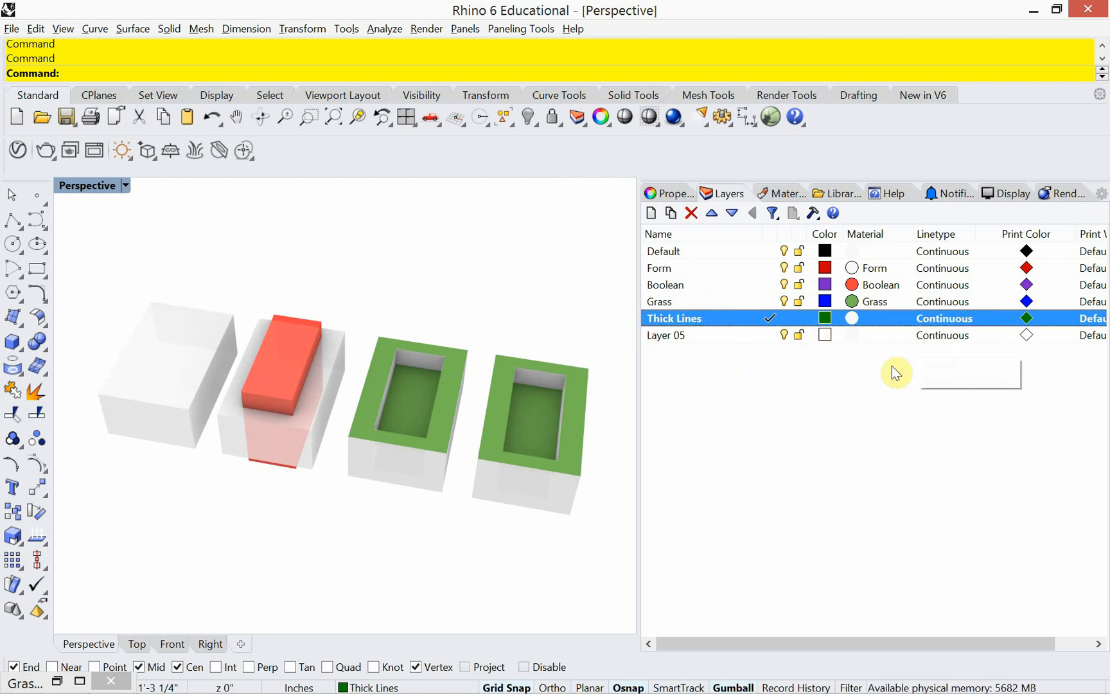
Step: Set the Thick Lines layer's print color to Black and its print width to 1 mm
left_click(1027, 318)
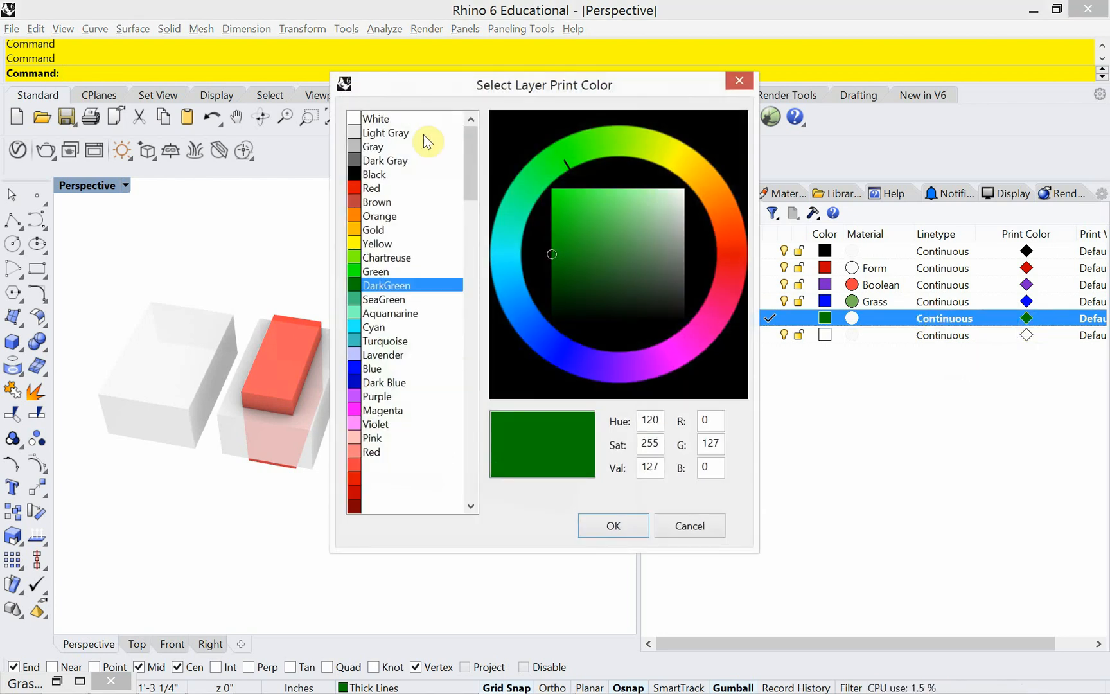
left_click(389, 176)
left_click(622, 530)
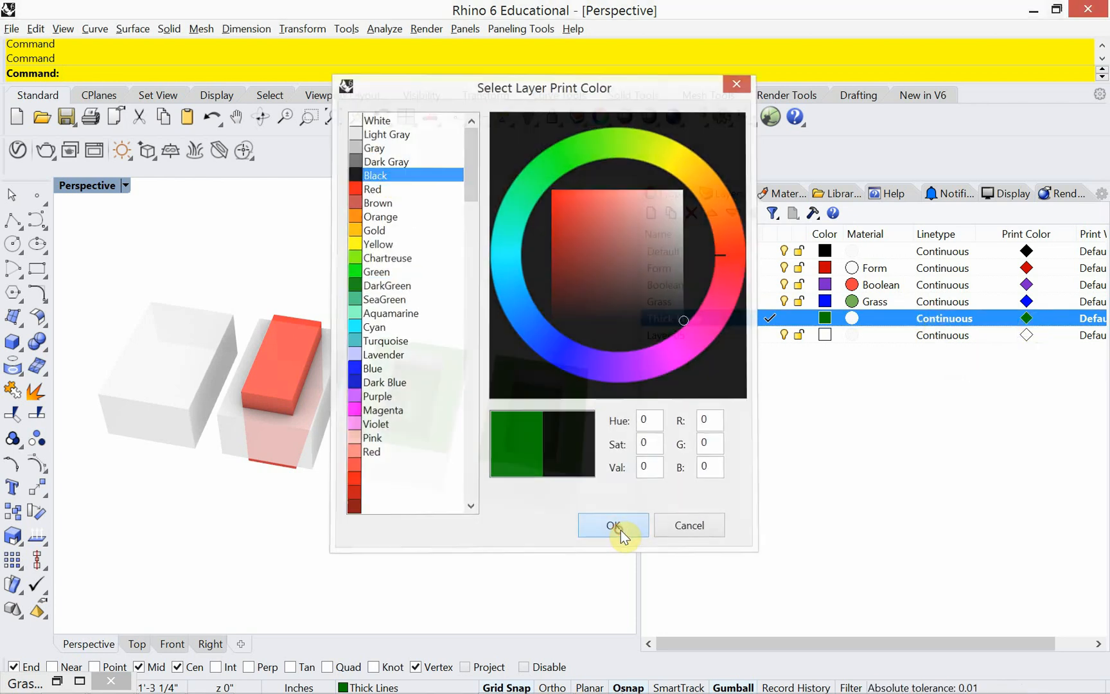
left_click_drag(814, 638, 824, 641)
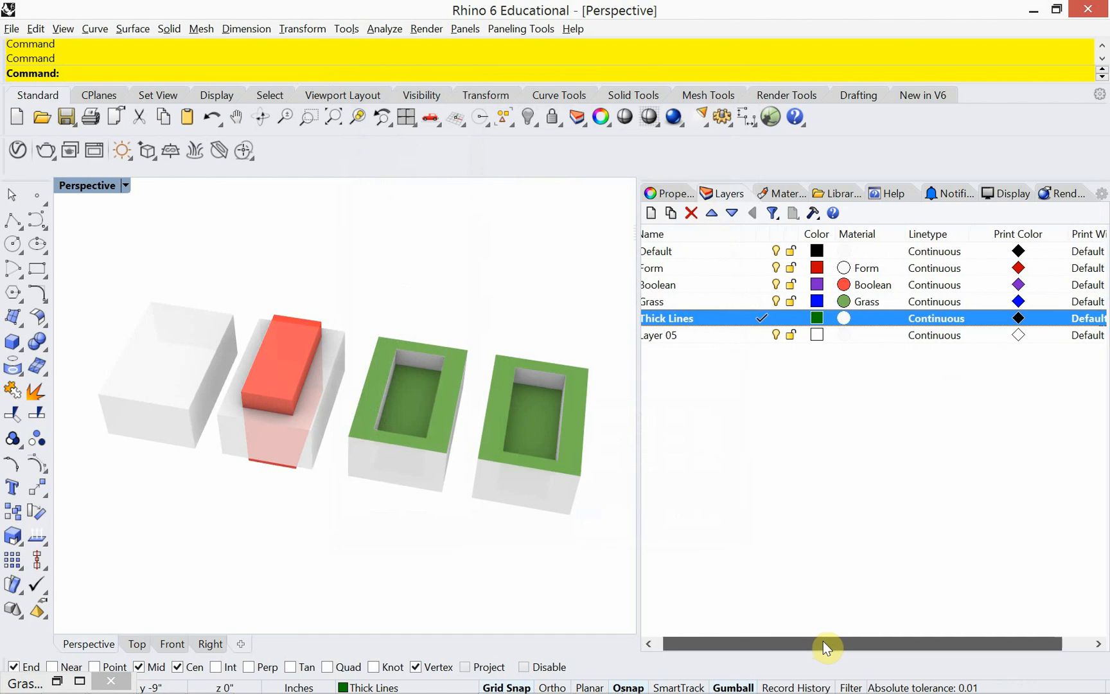
left_click_drag(936, 642, 961, 651)
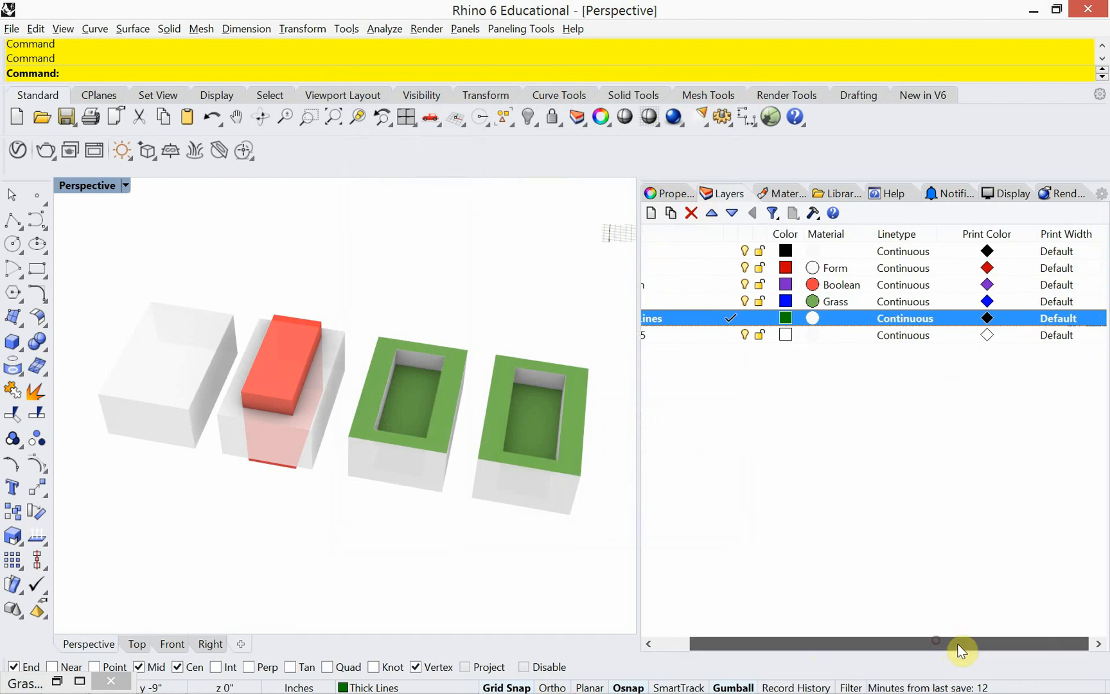
left_click(1057, 318)
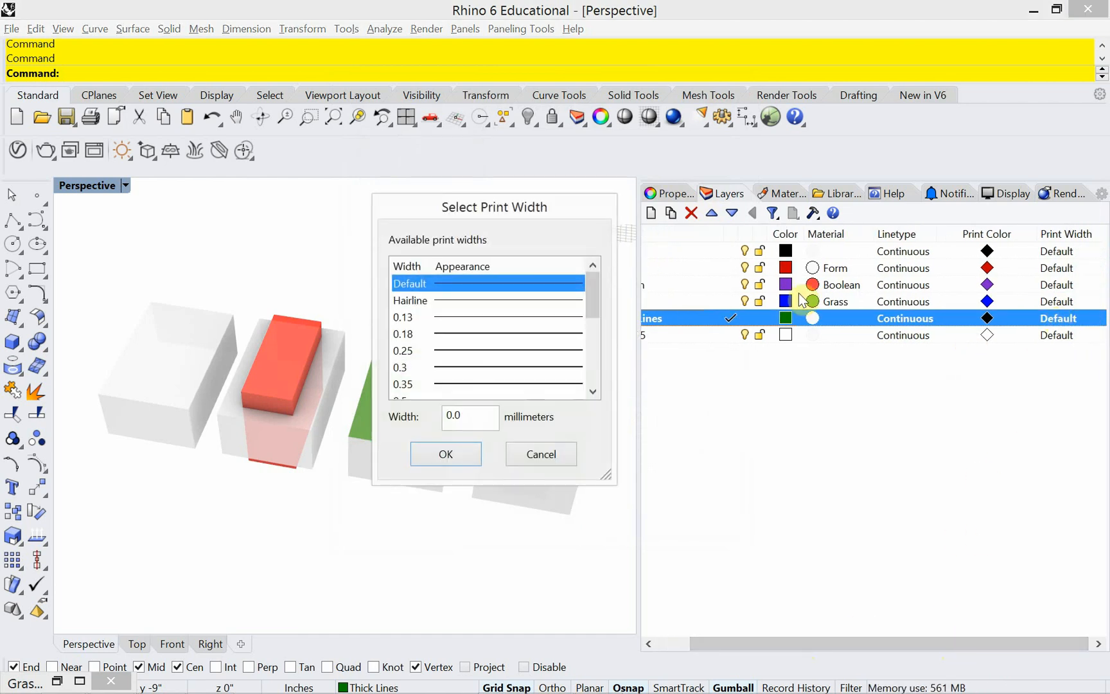
left_click_drag(597, 306, 593, 338)
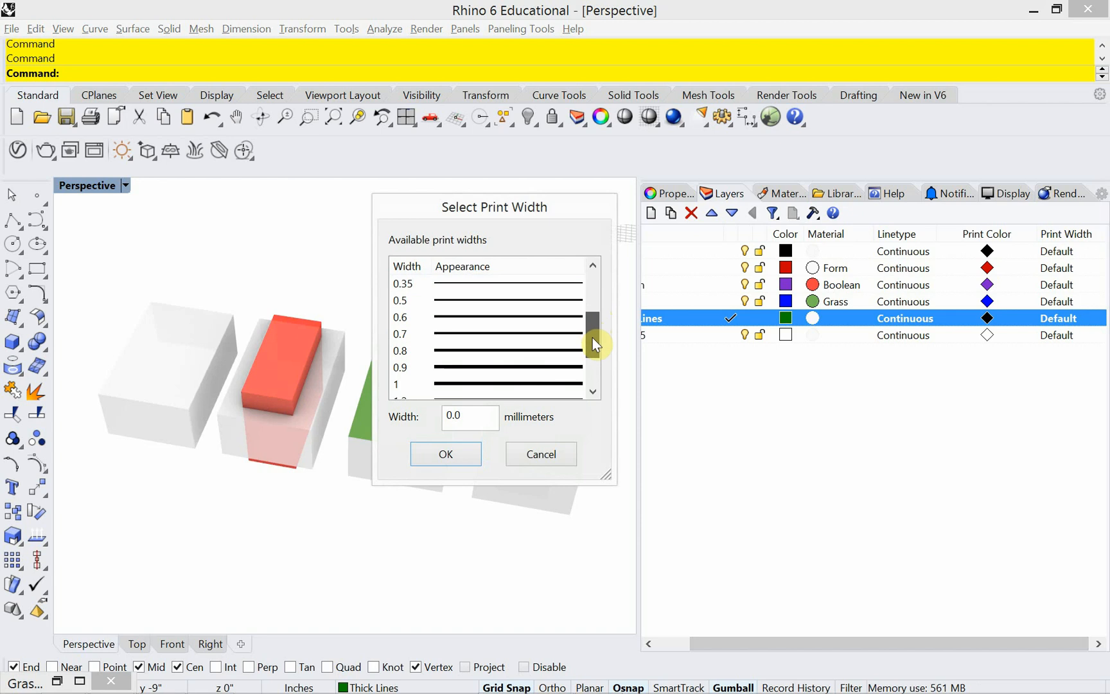
left_click(547, 385)
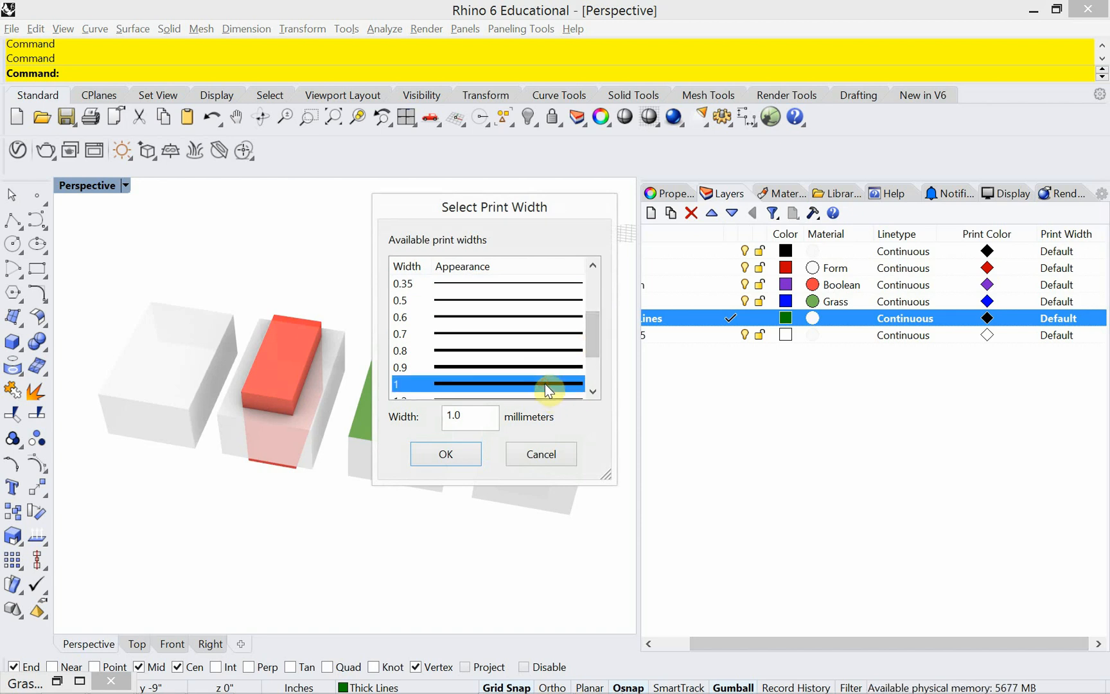
left_click(455, 457)
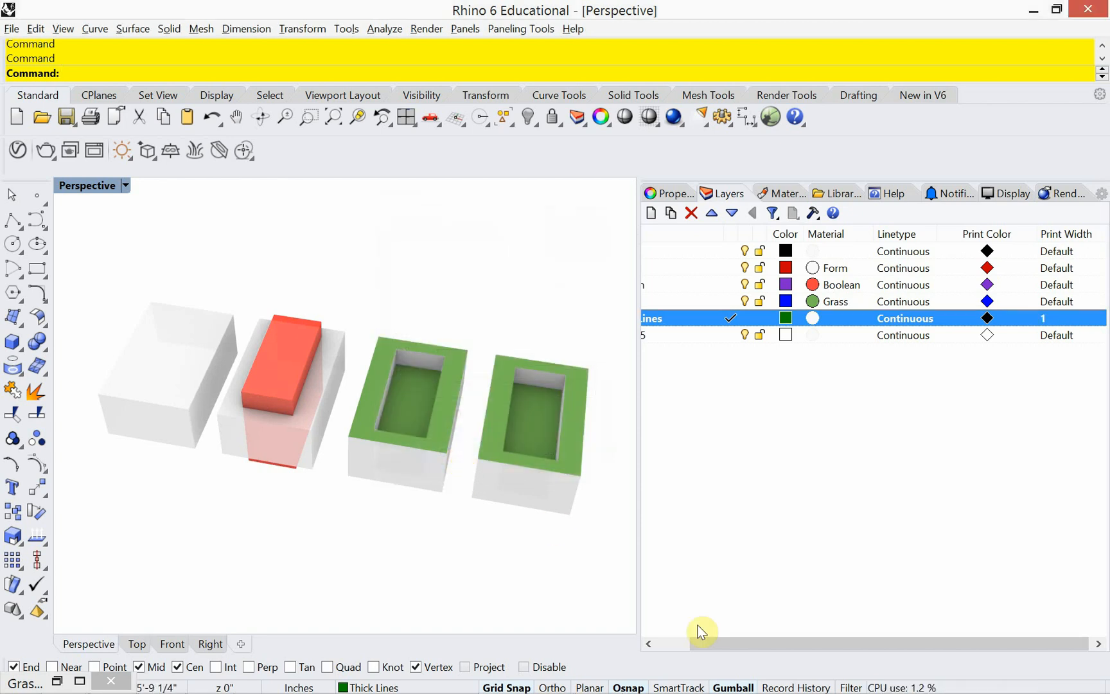
left_click_drag(719, 646, 652, 657)
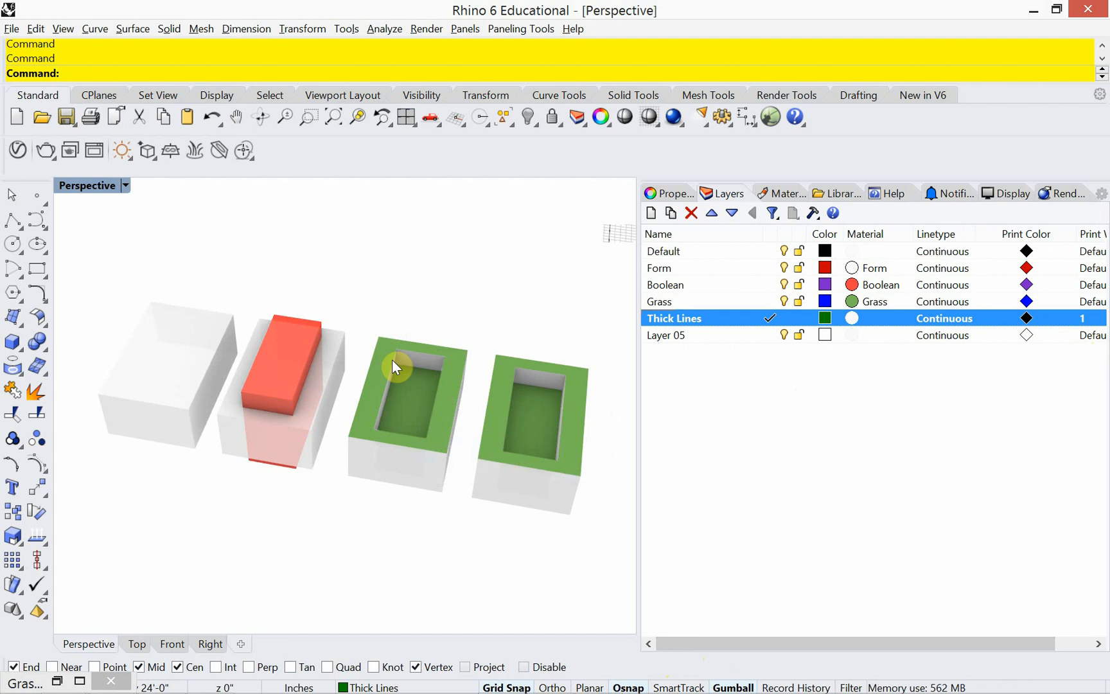
Step: Draw two rectangles on top of the third block, tracing its outer top edge and the courtyard opening
type("Rectangle")
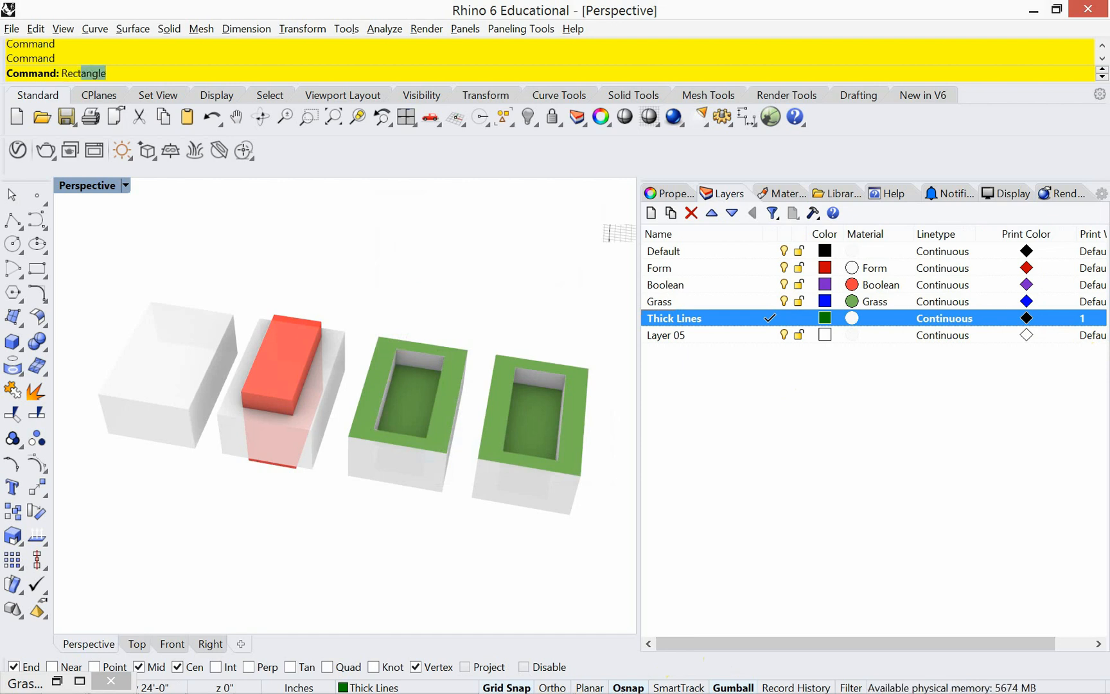
key("Return")
key("Return")
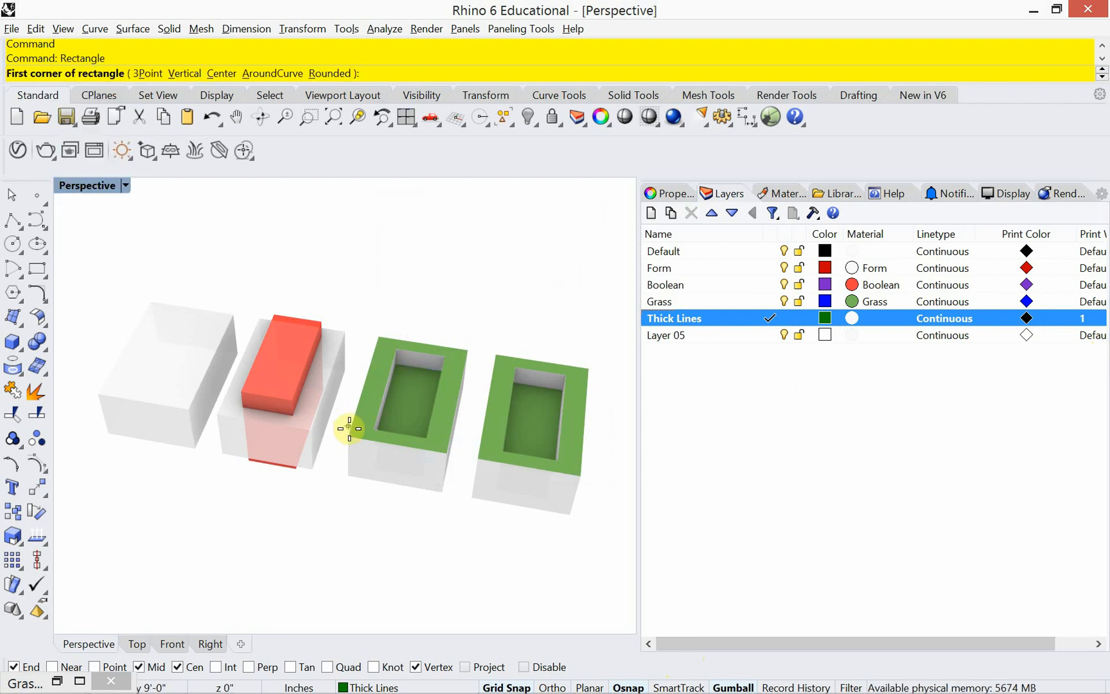
left_click(350, 437)
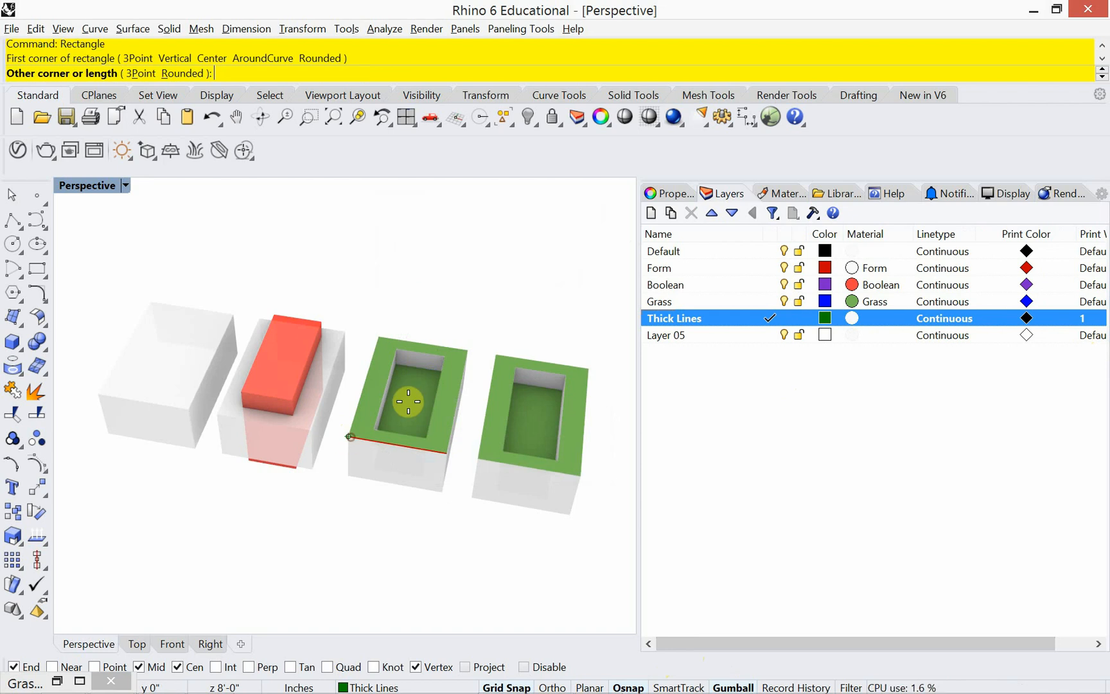
left_click(471, 350)
key("Return")
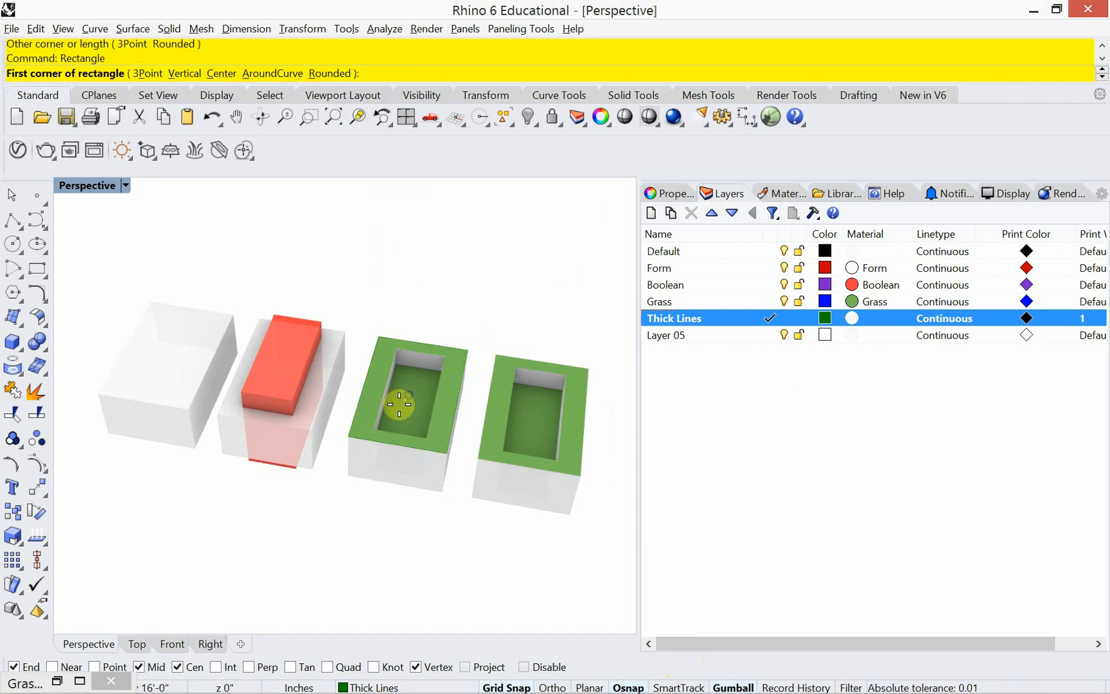
left_click(376, 425)
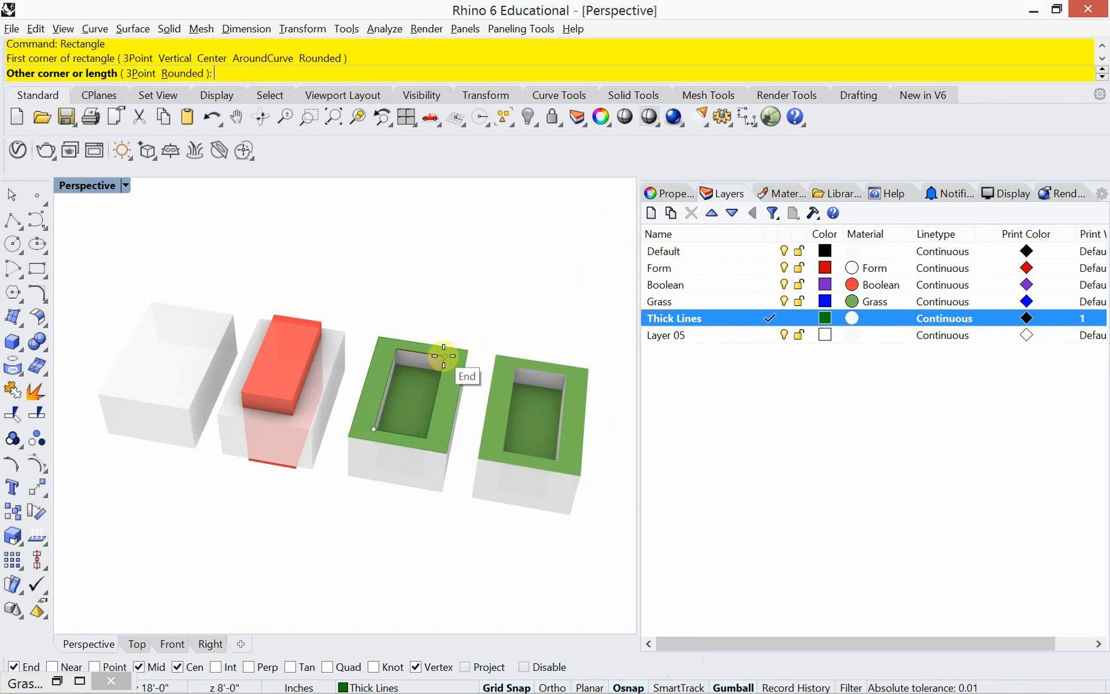
left_click(444, 355)
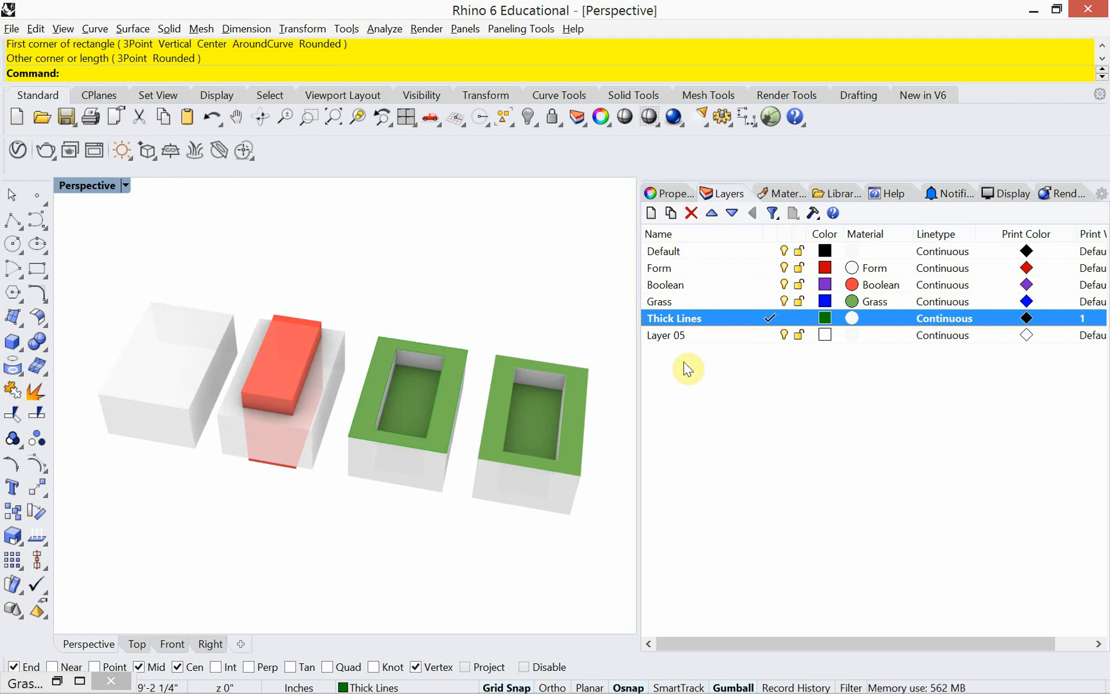
Step: Set the Thick Lines layer's display color to a medium blue with RGB 74, 124, 232
left_click(823, 318)
left_click(534, 364)
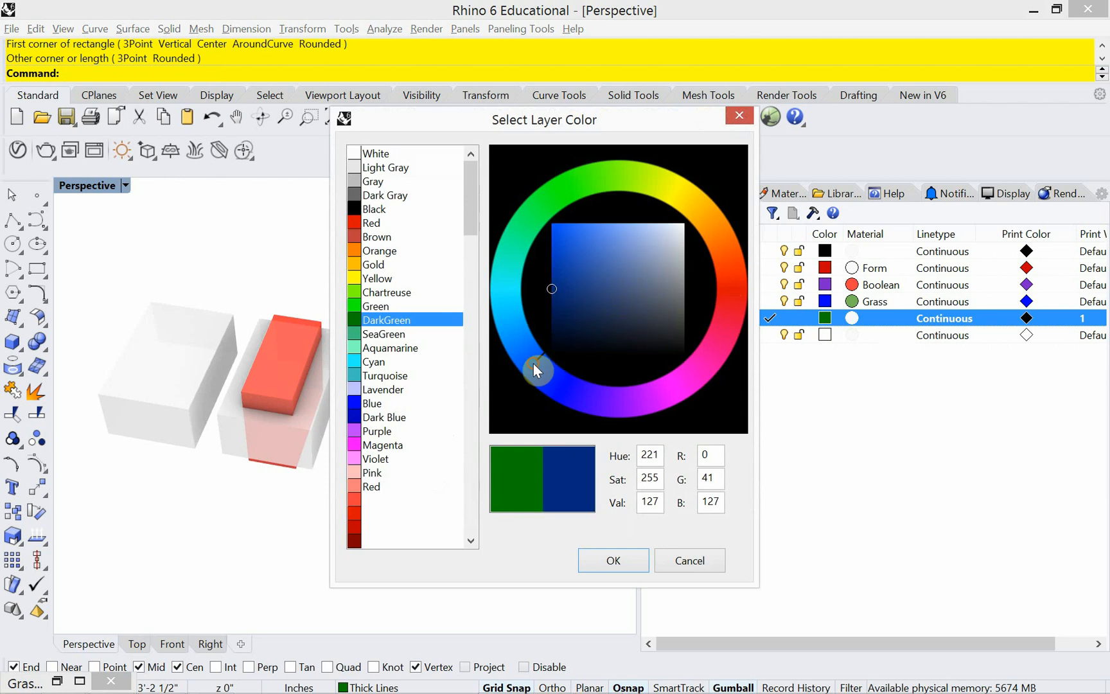
left_click(597, 240)
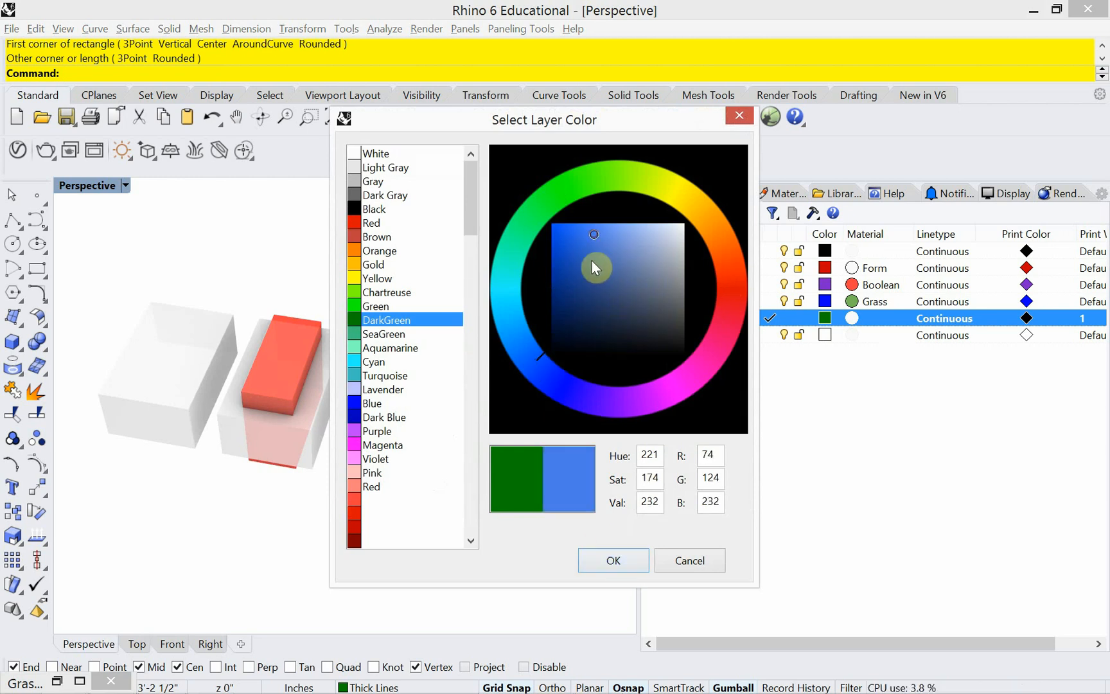
left_click(615, 558)
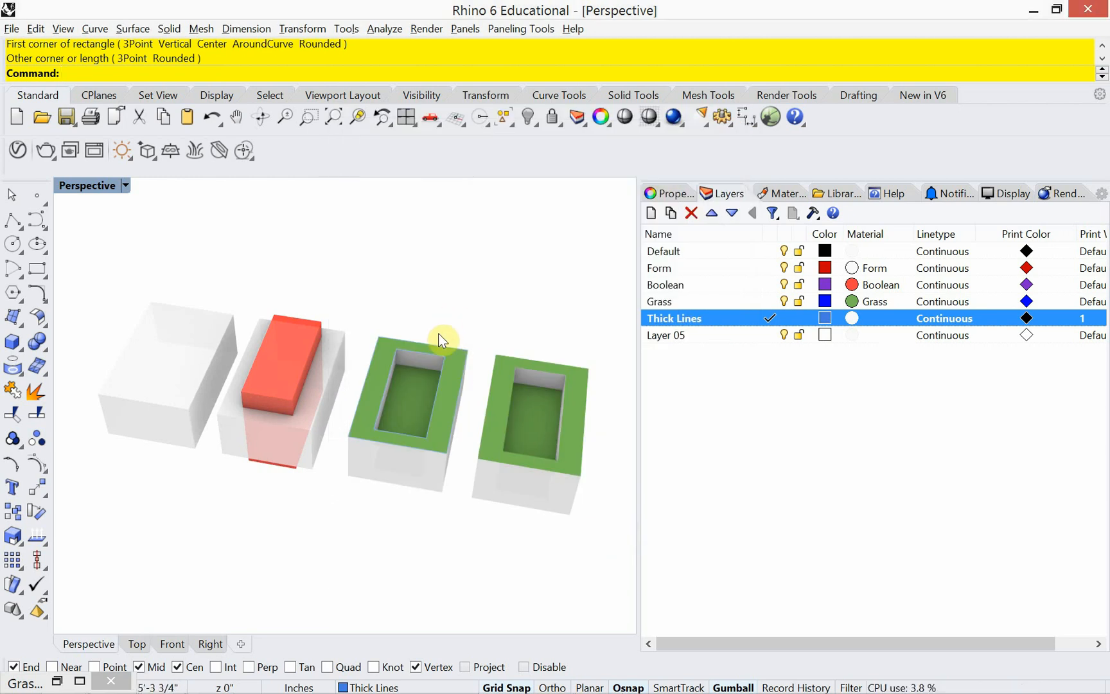
Step: Hide the Grass and Form layers to isolate the two rectangle outlines of the third block
scroll(421, 439, "up", 5)
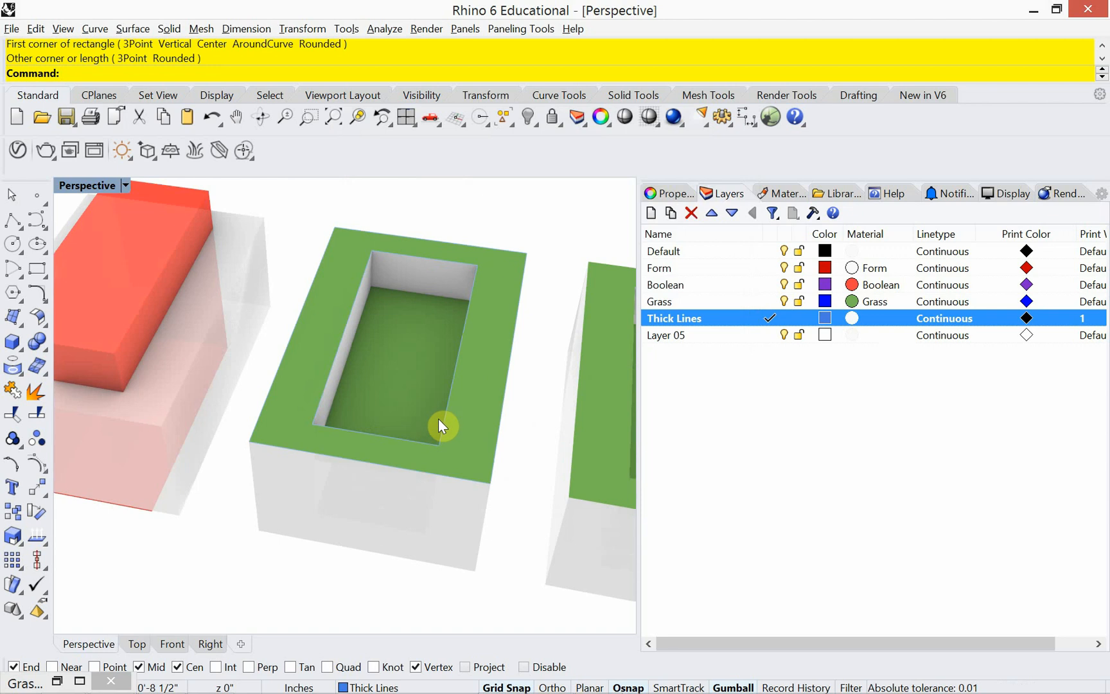
left_click(452, 373)
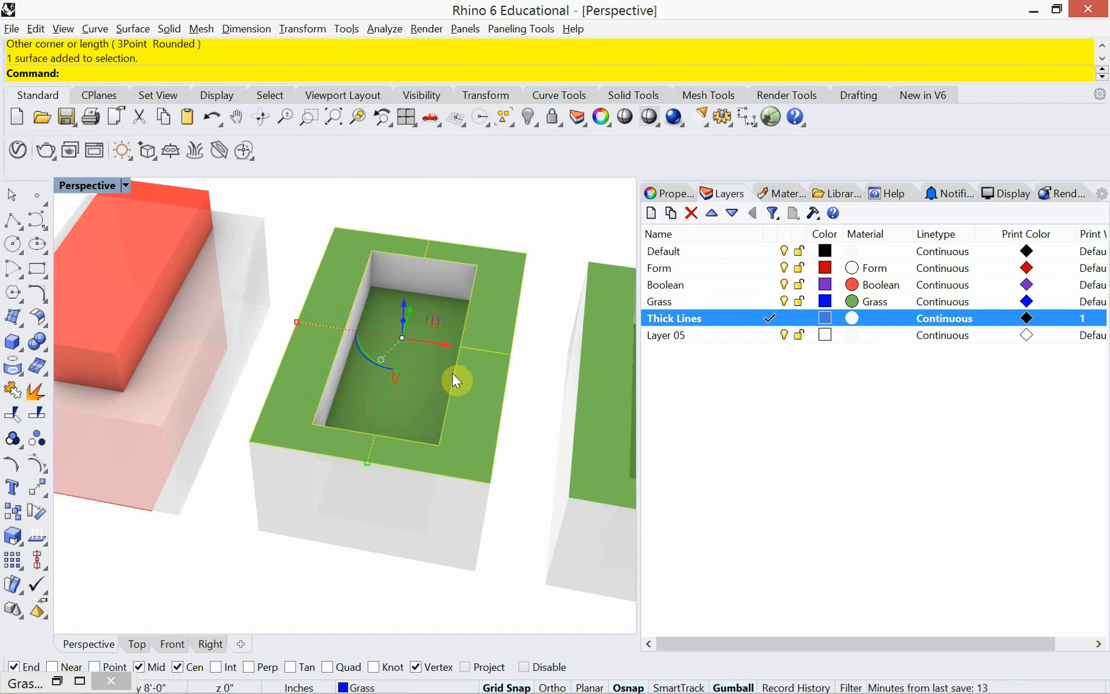
left_click(520, 212)
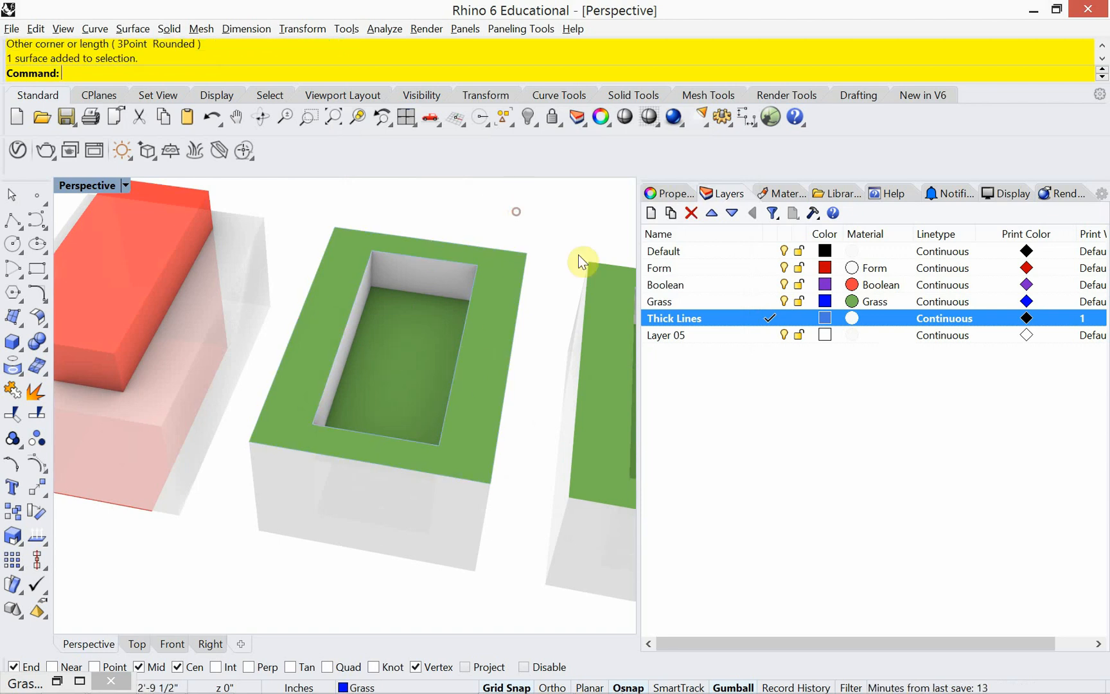
left_click(784, 302)
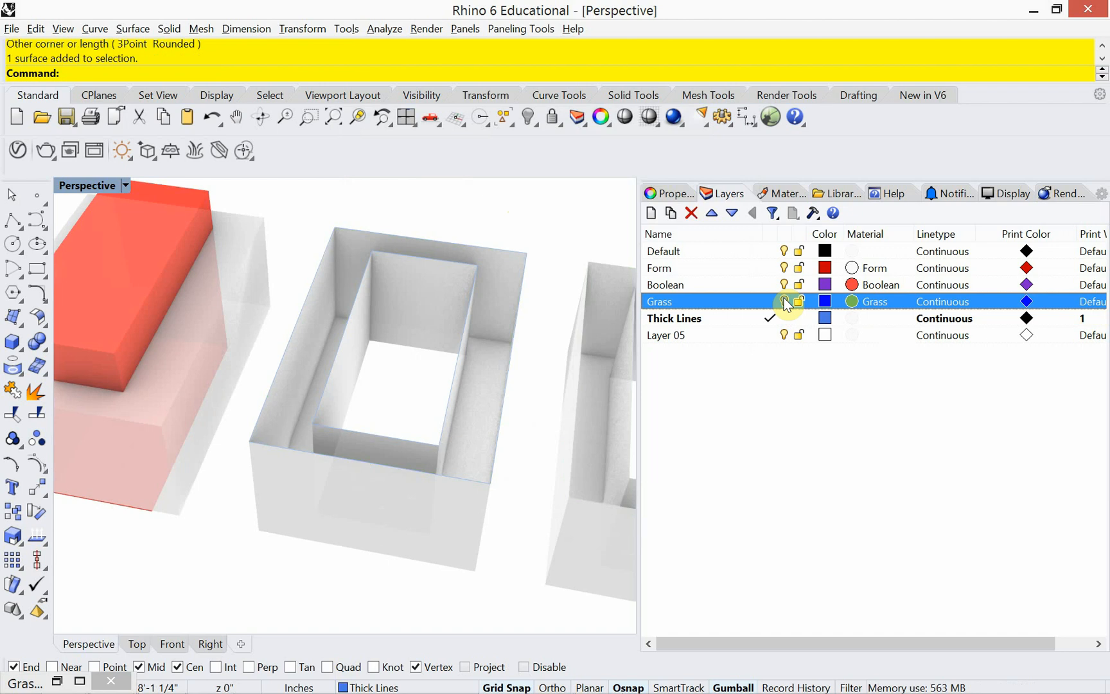
left_click(785, 268)
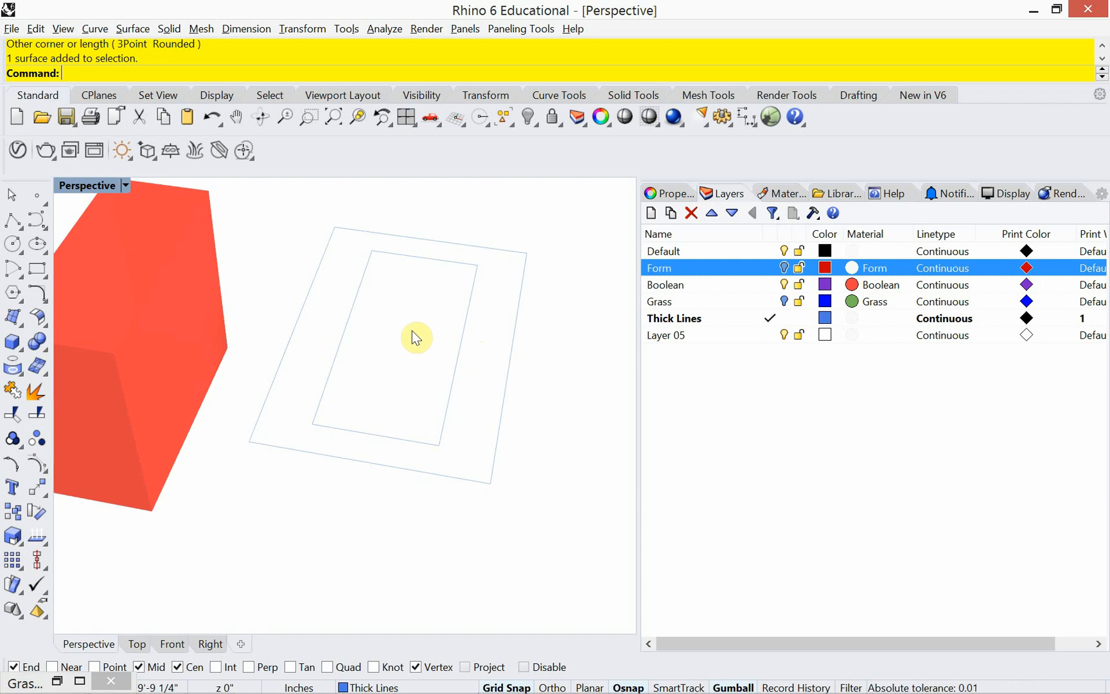
Step: Turn on PrintDisplay for the model viewports, keeping Color at Print and Thickness at 40
type("Print")
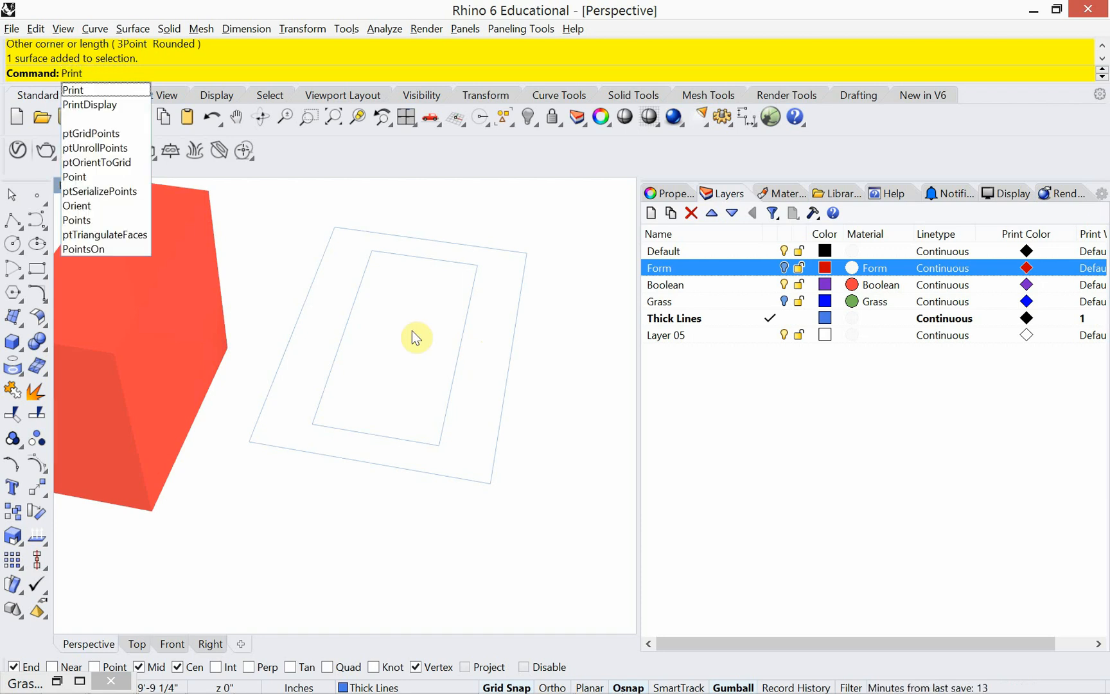
left_click(103, 105)
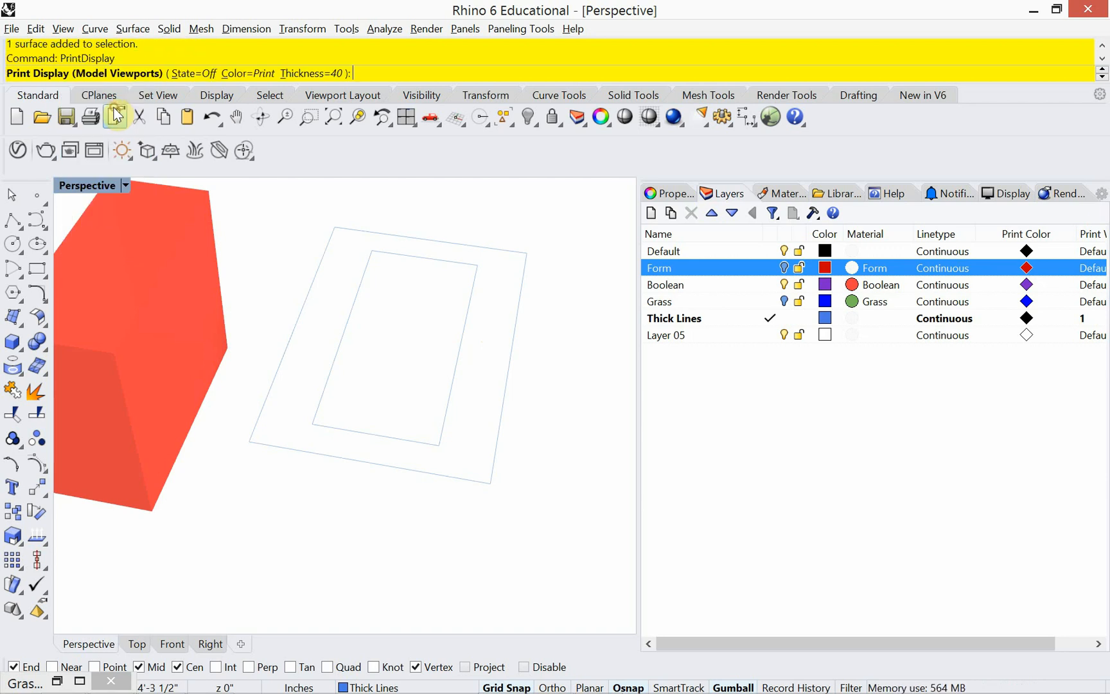
left_click(198, 74)
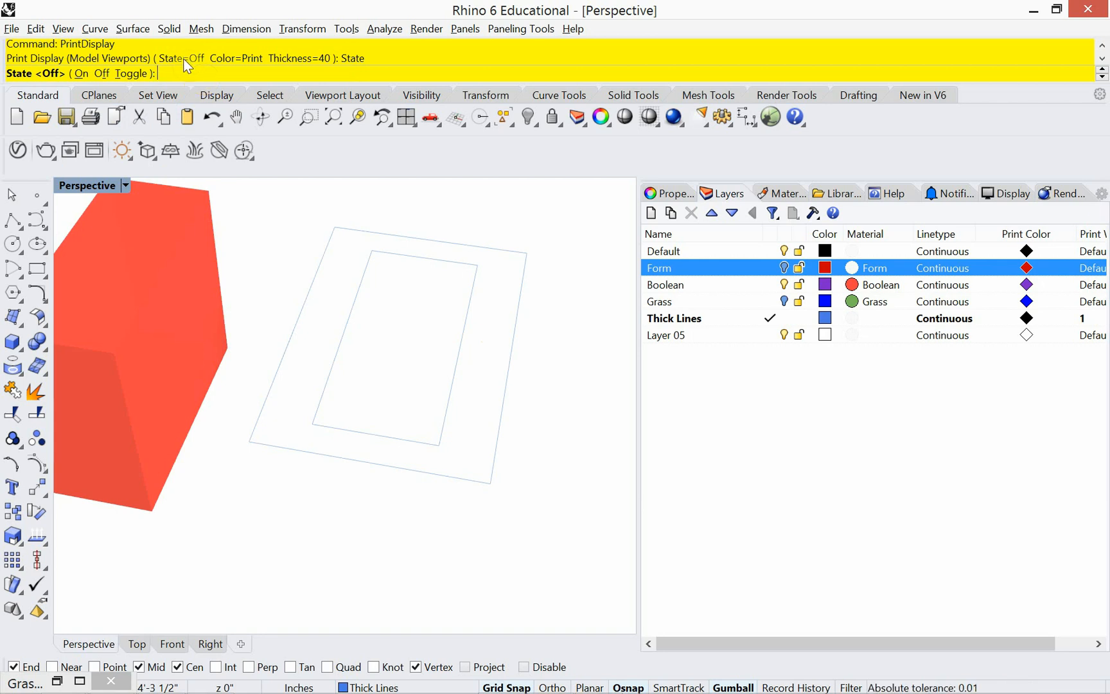
left_click(79, 75)
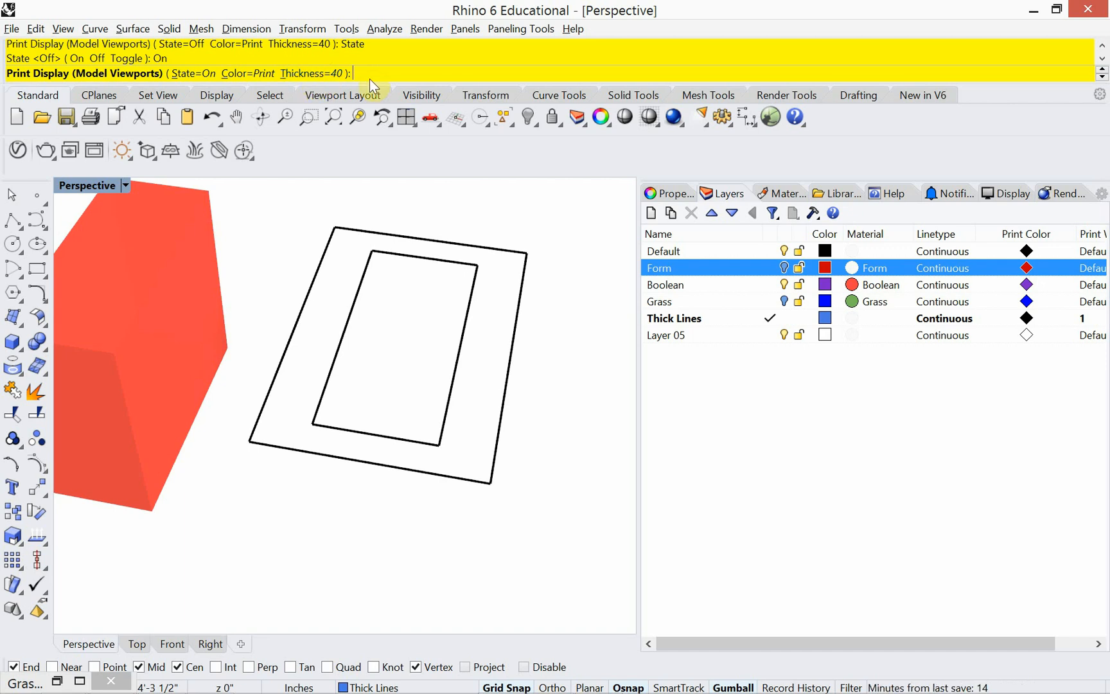
key("Return")
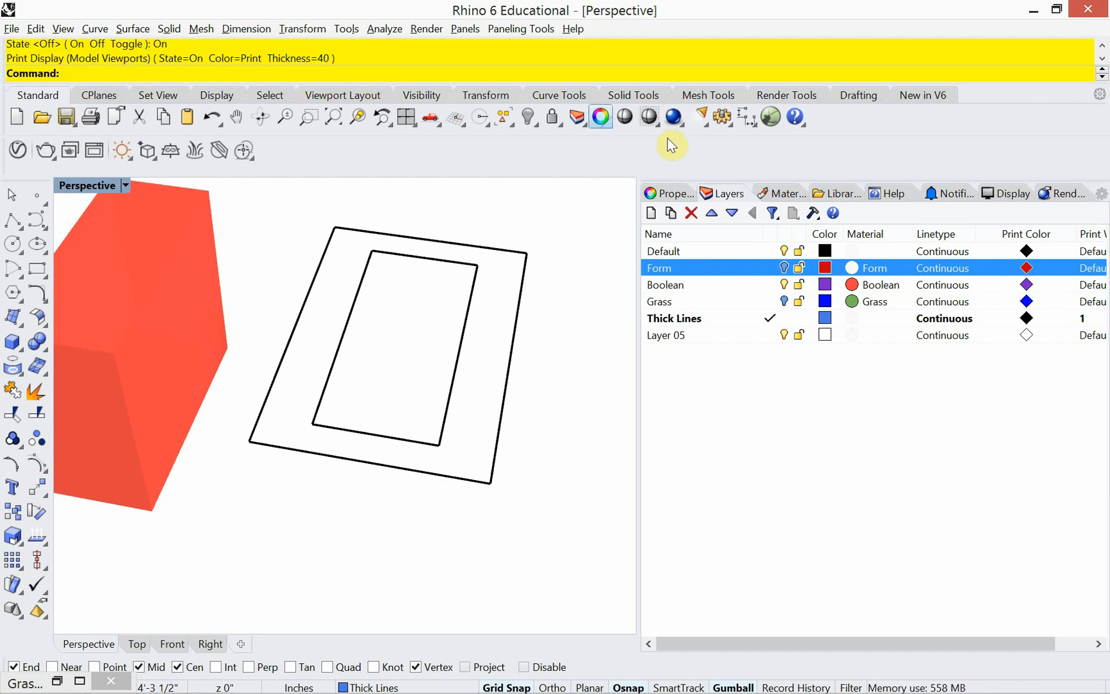
Step: Turn the Form and Grass layers back on and view all four blocks together
left_click(784, 269)
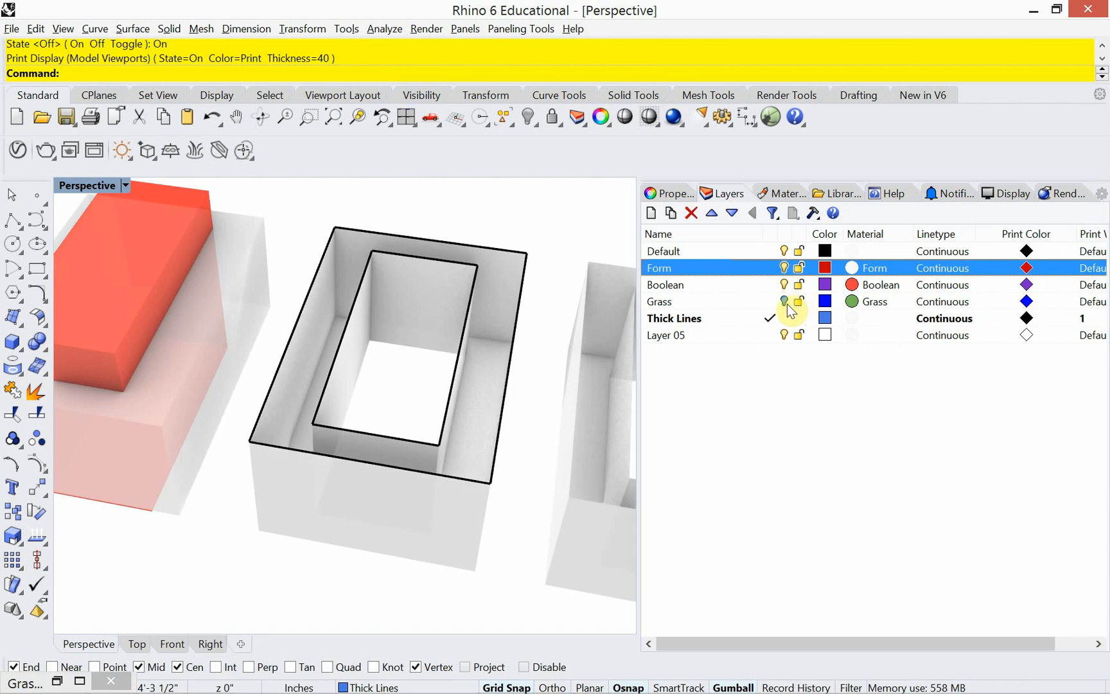
left_click(784, 302)
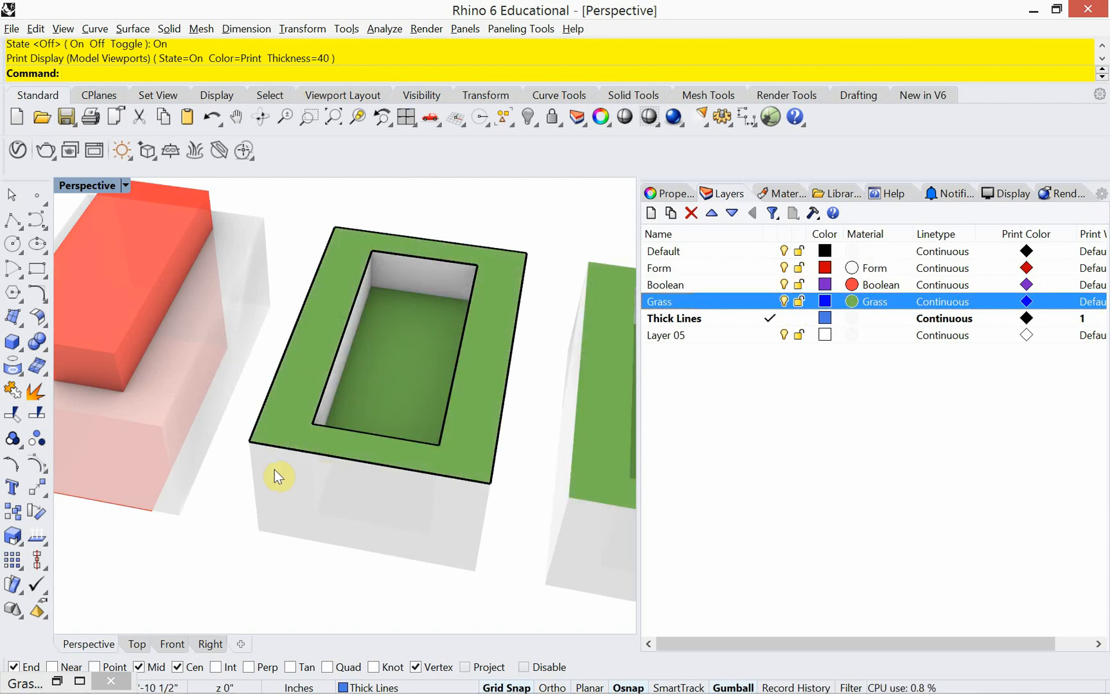
scroll(256, 467, "down", 5)
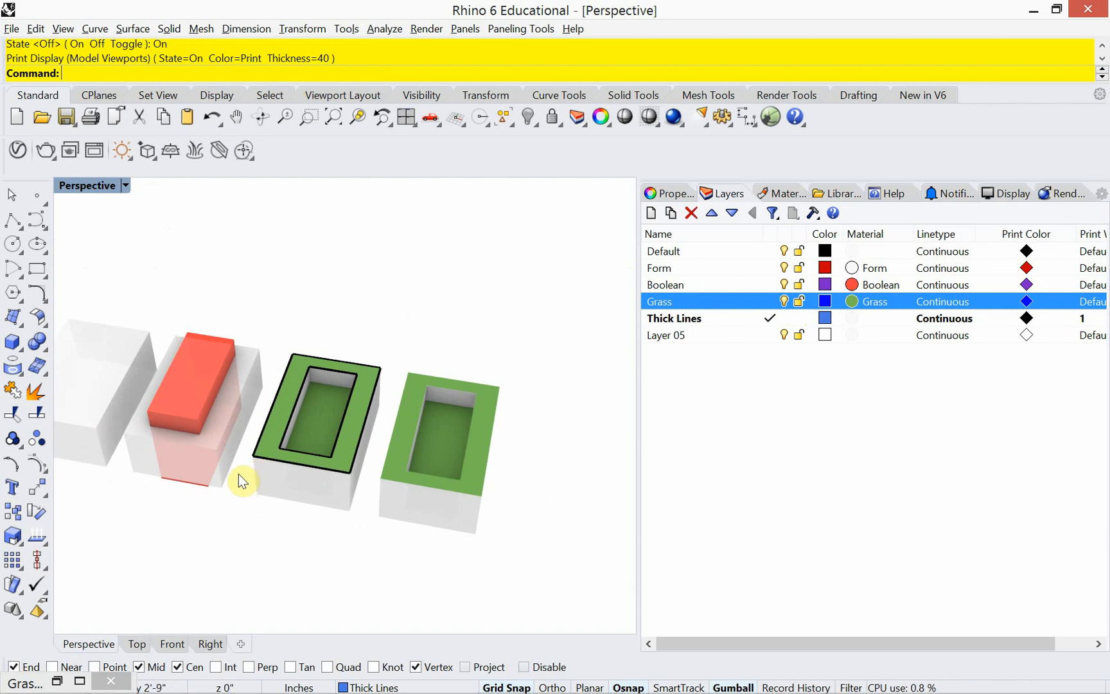
right_click_drag(238, 475, 308, 460, "shift")
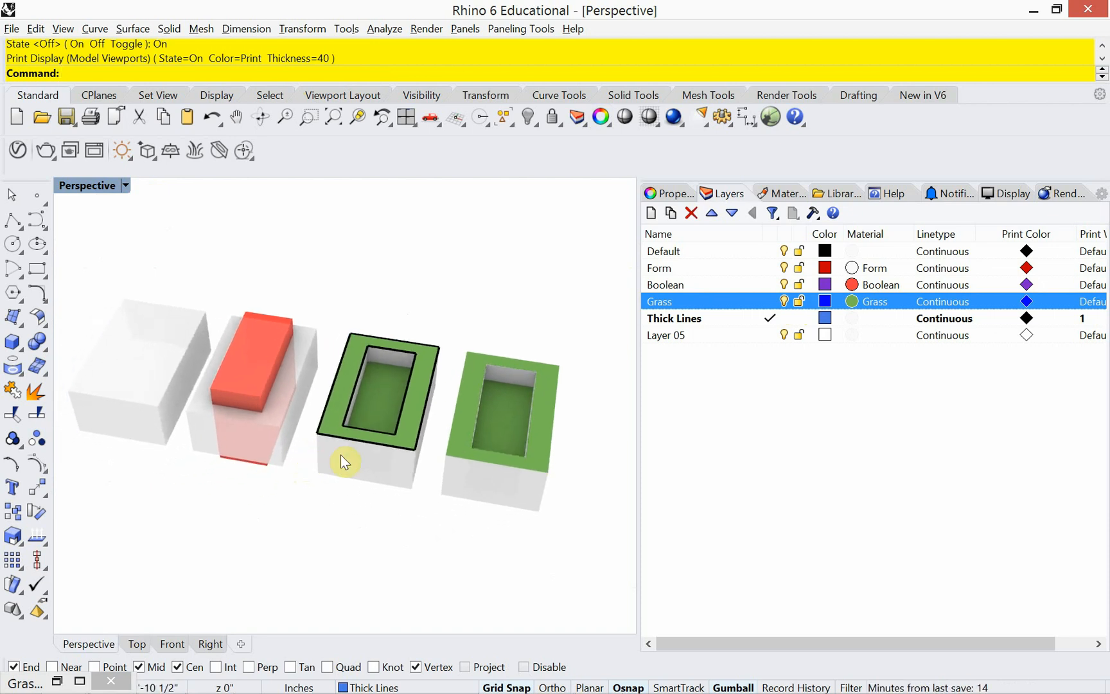
Step: Try copying the third block's outer outline and top grass surface 17 feet onto the fourth block, and undo the copy
left_click(377, 337)
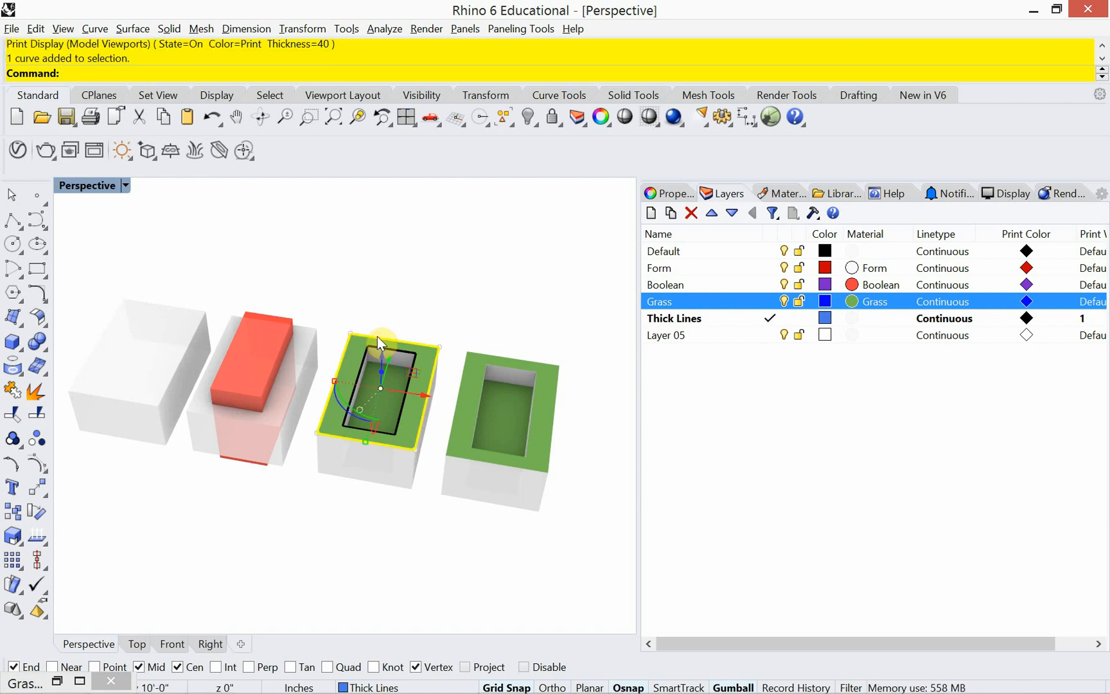
left_click(414, 362, "shift")
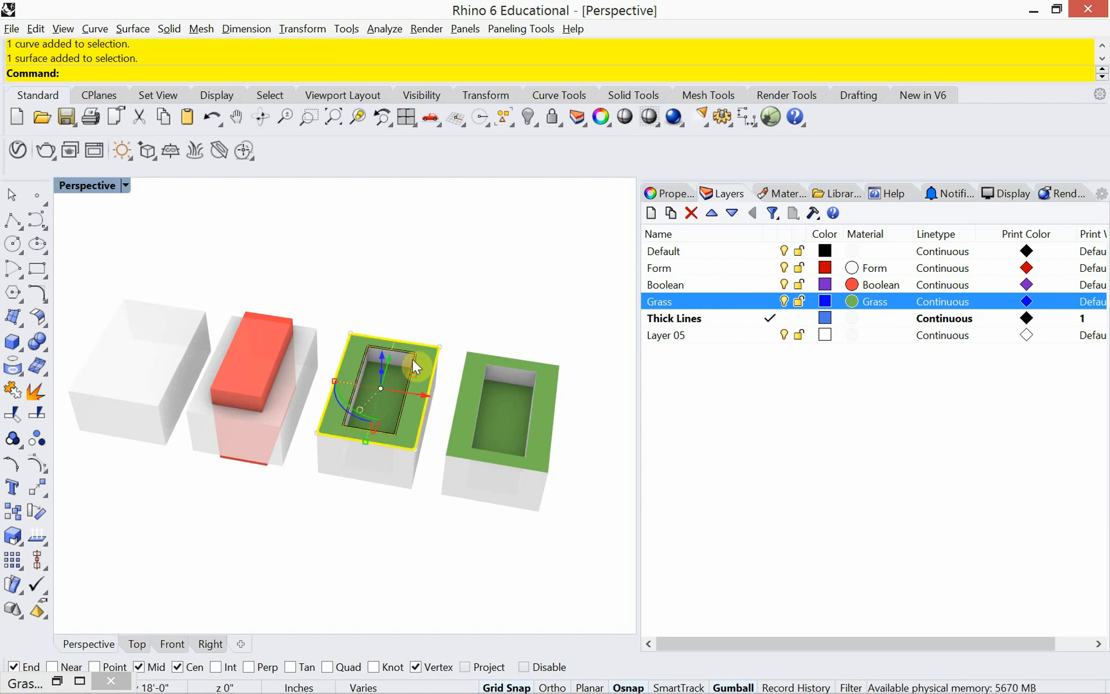
type("copy")
key("Return")
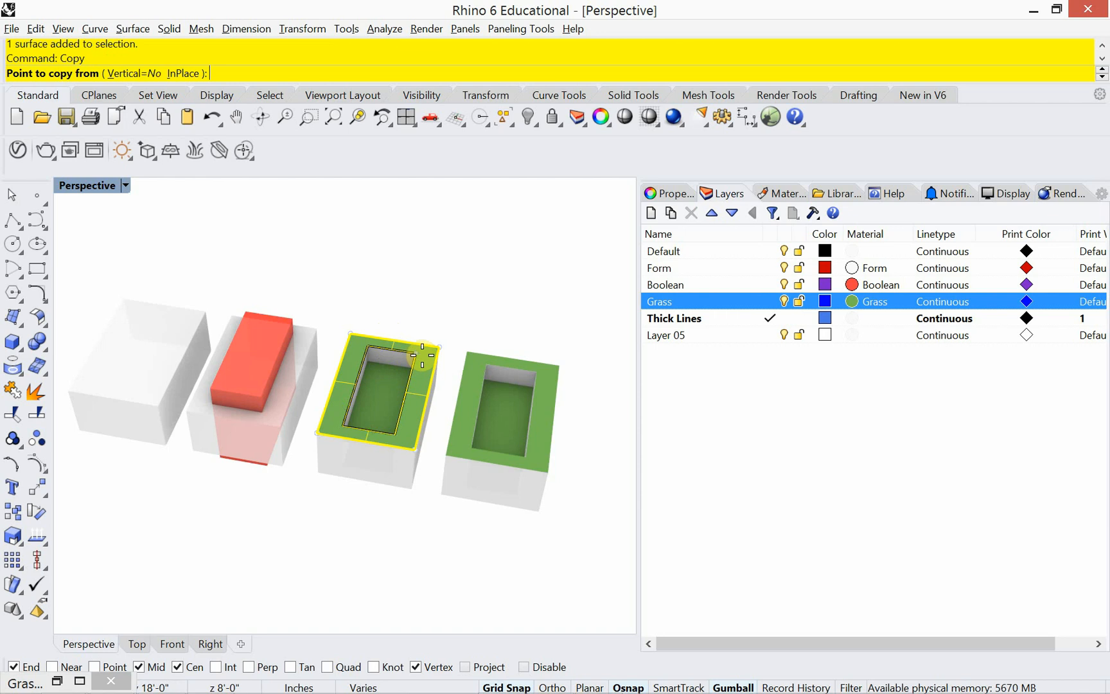
left_click(440, 351)
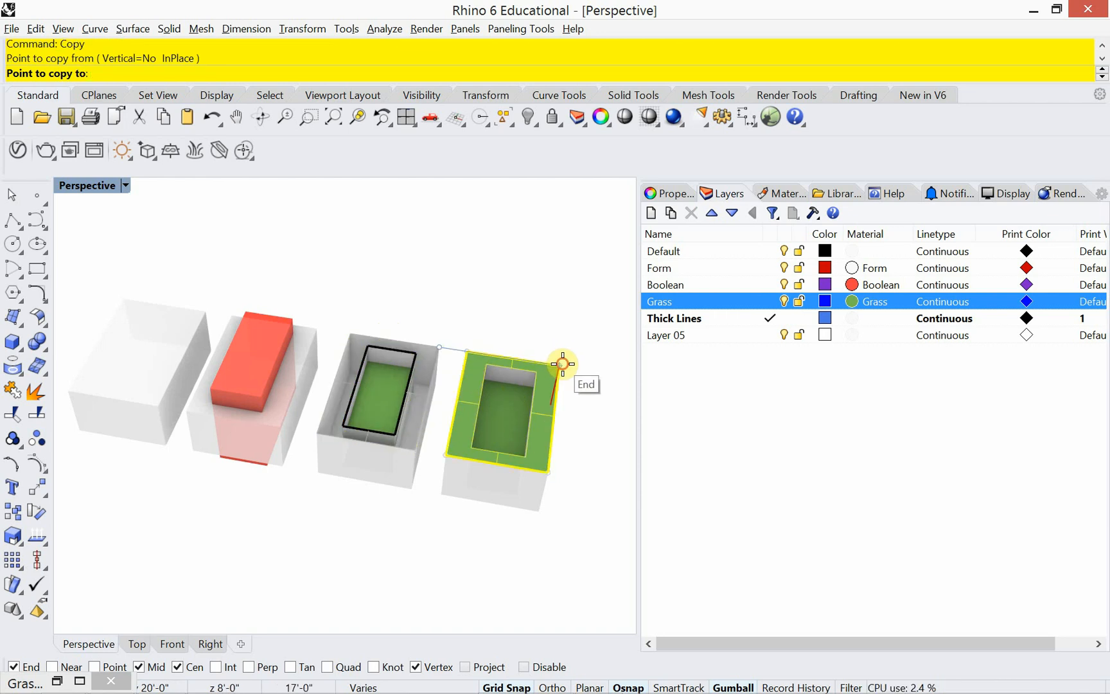
key("Escape")
key("Escape")
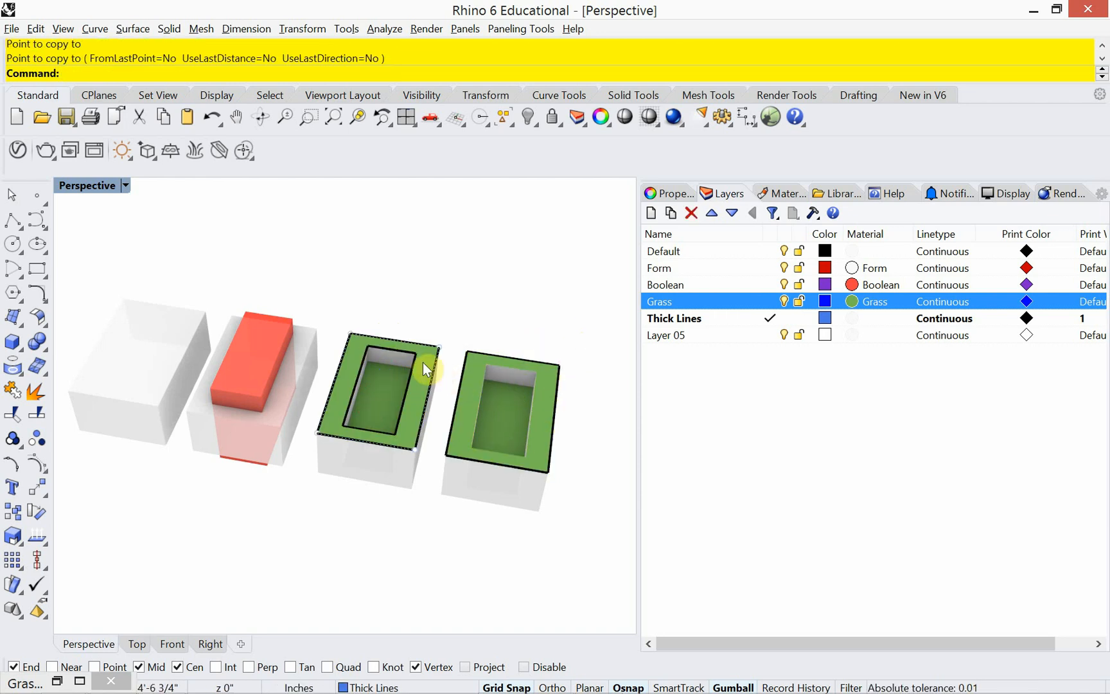
key("ctrl+z")
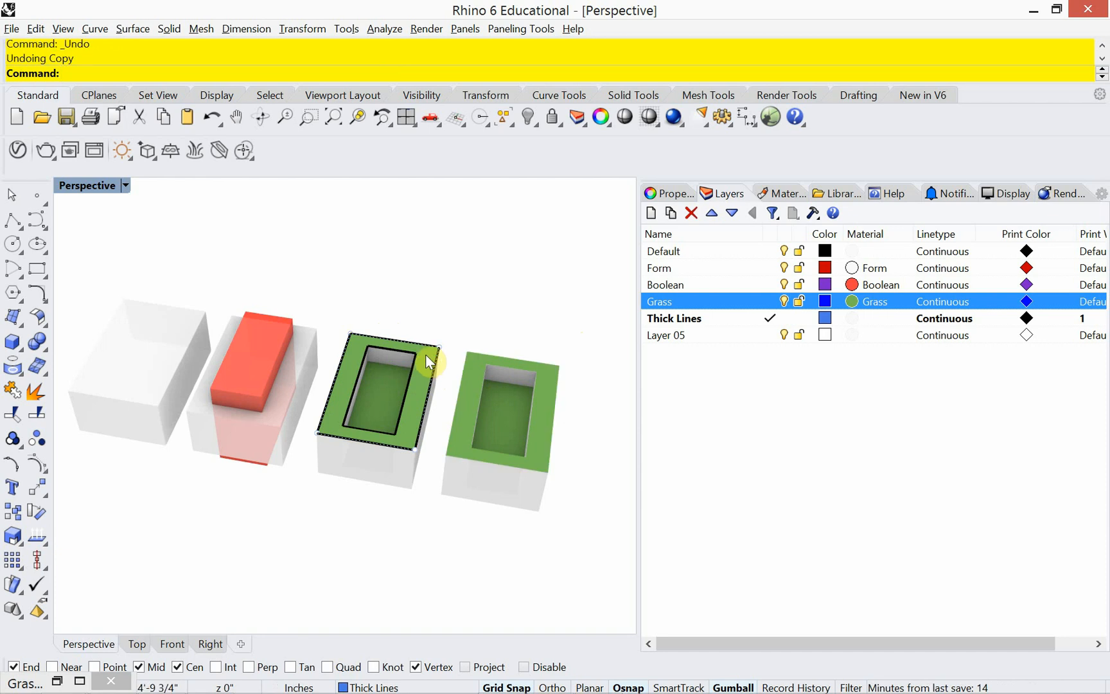
left_click(419, 345)
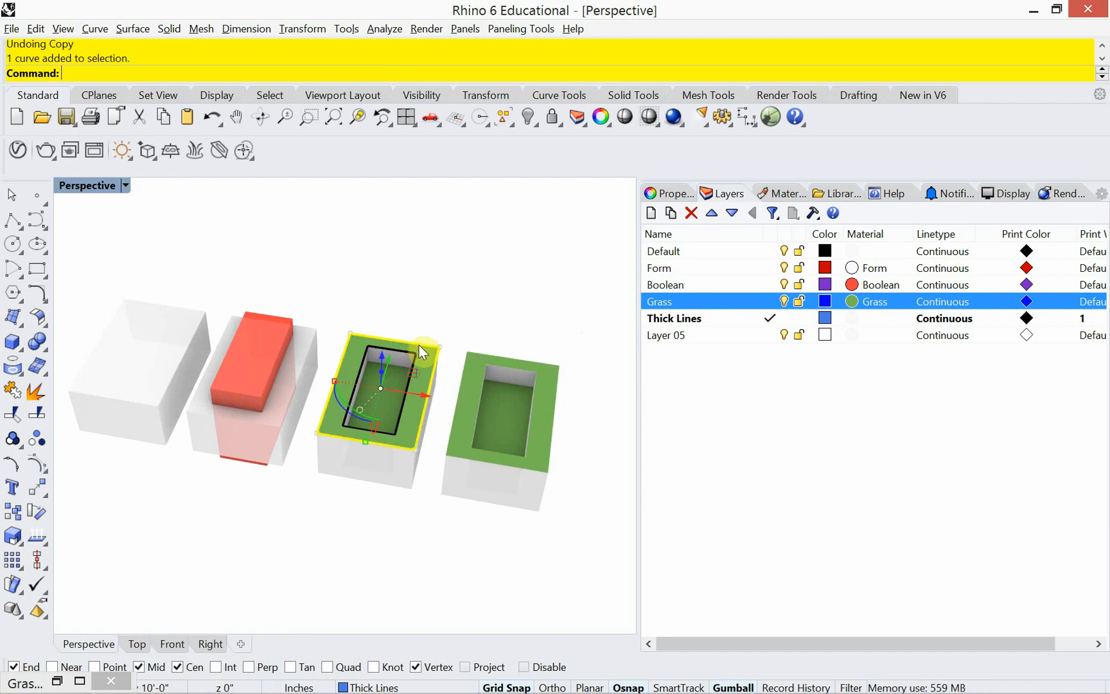
left_click(401, 407, "shift")
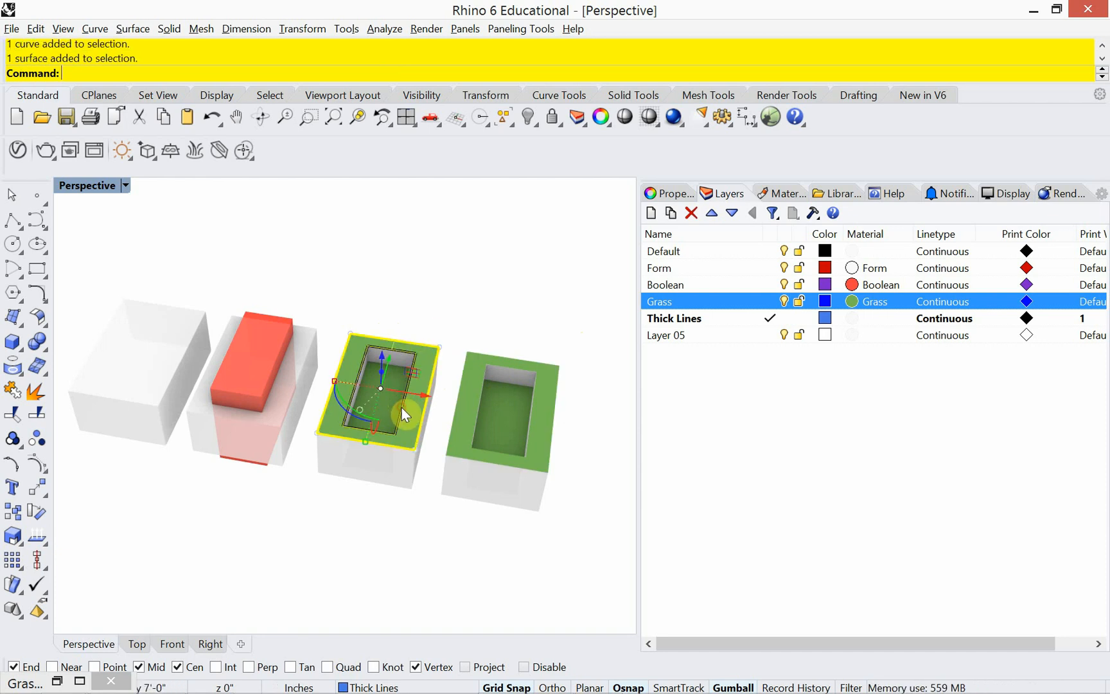
type("Copy")
key("Return")
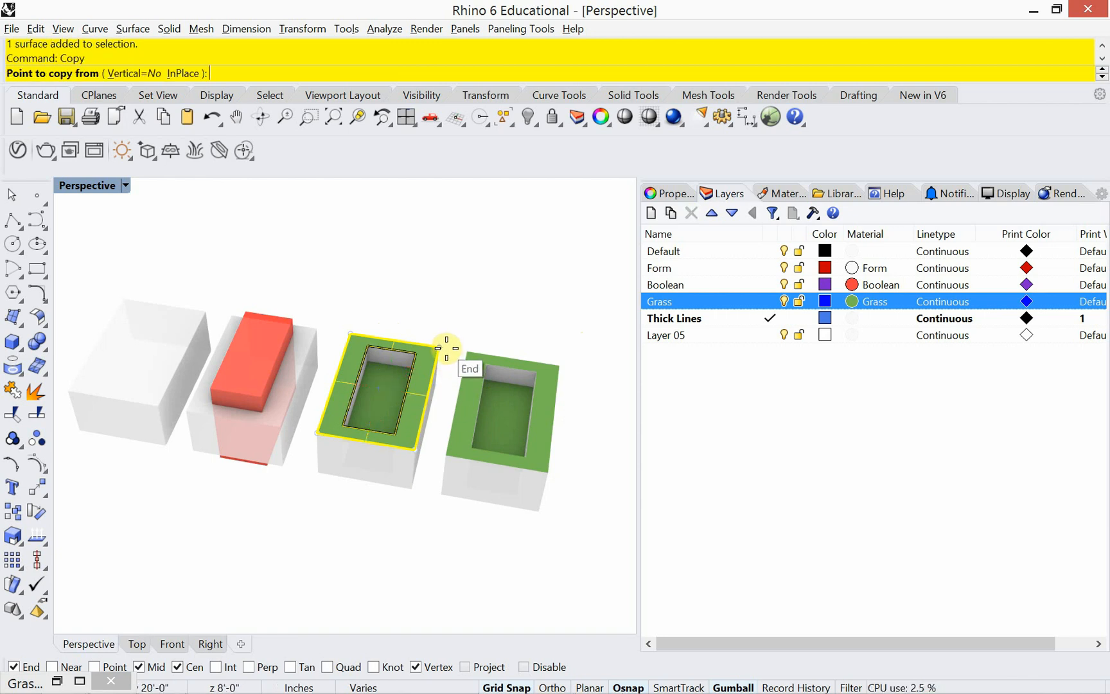
key("Escape")
key("Escape")
Step: Delete the fourth block's top grass surface, undo the deletion, and clear the selection
left_click(473, 375)
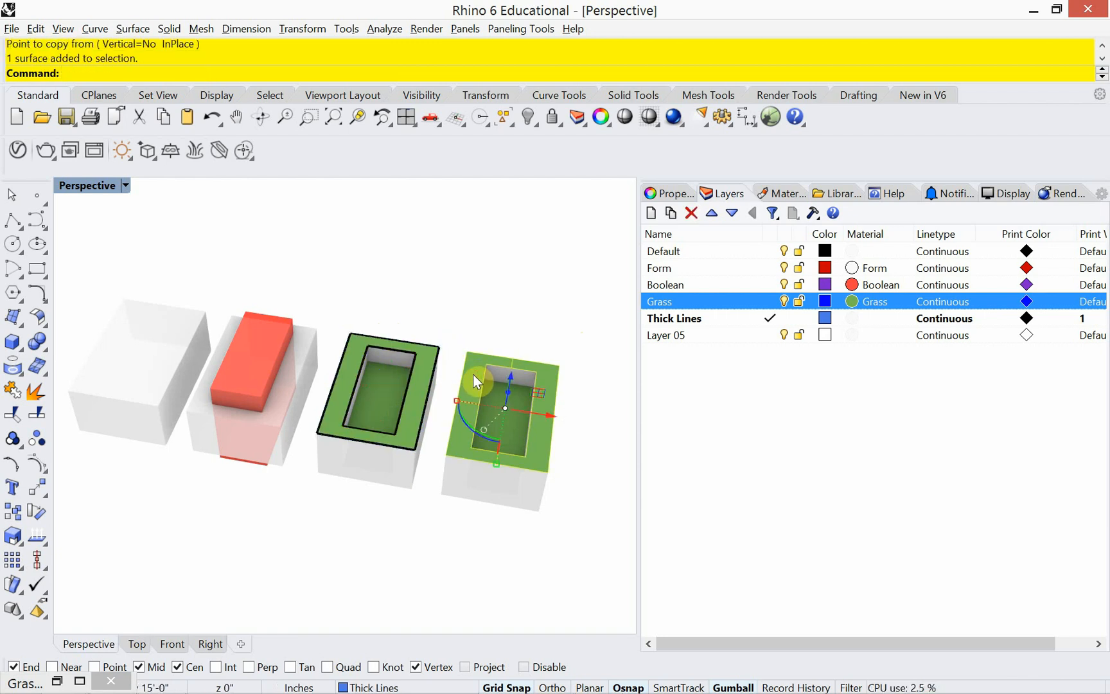
key("Delete")
key("ctrl+z")
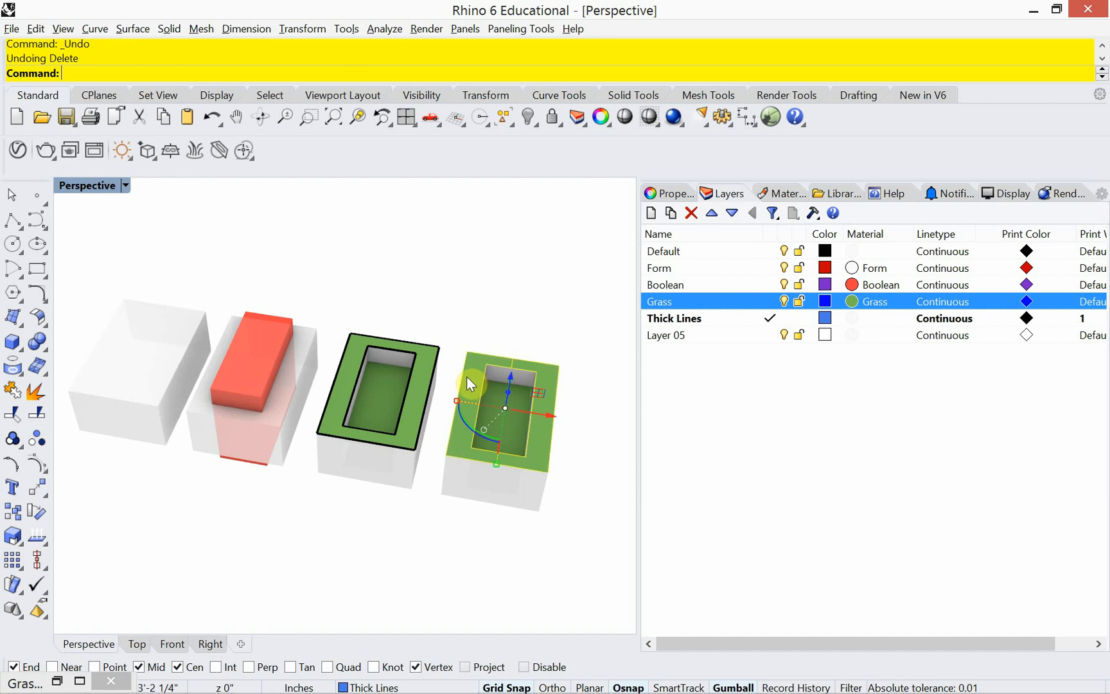
key("Escape")
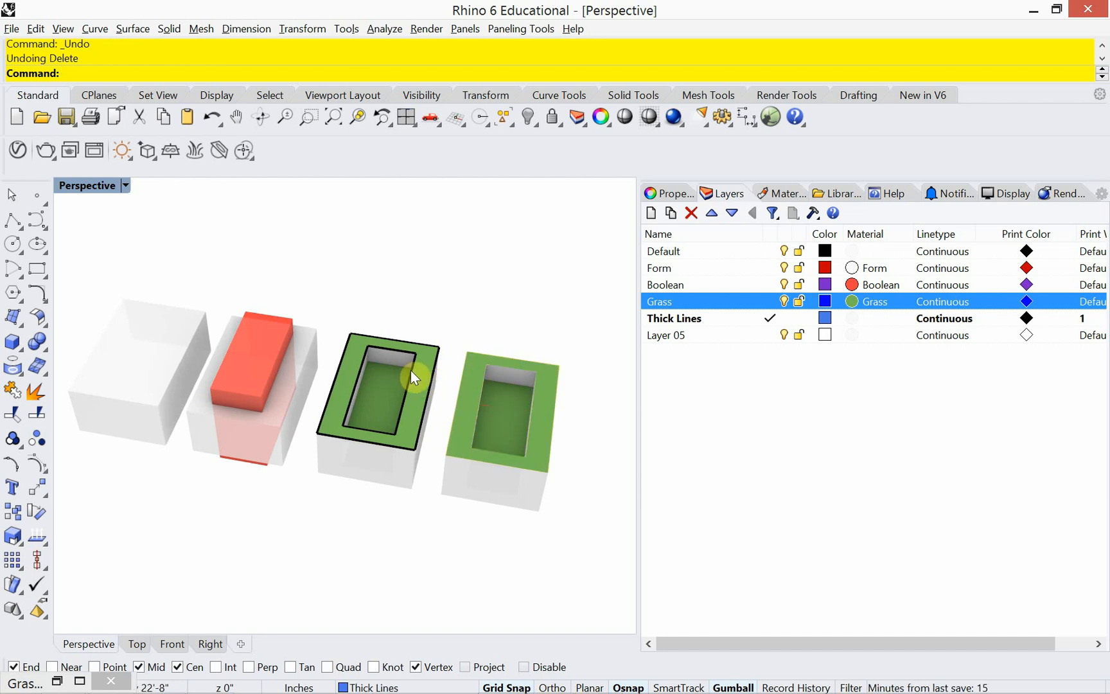
Step: Clear the stray surface selection on the third block and turn off the Grass layer
left_click(410, 369)
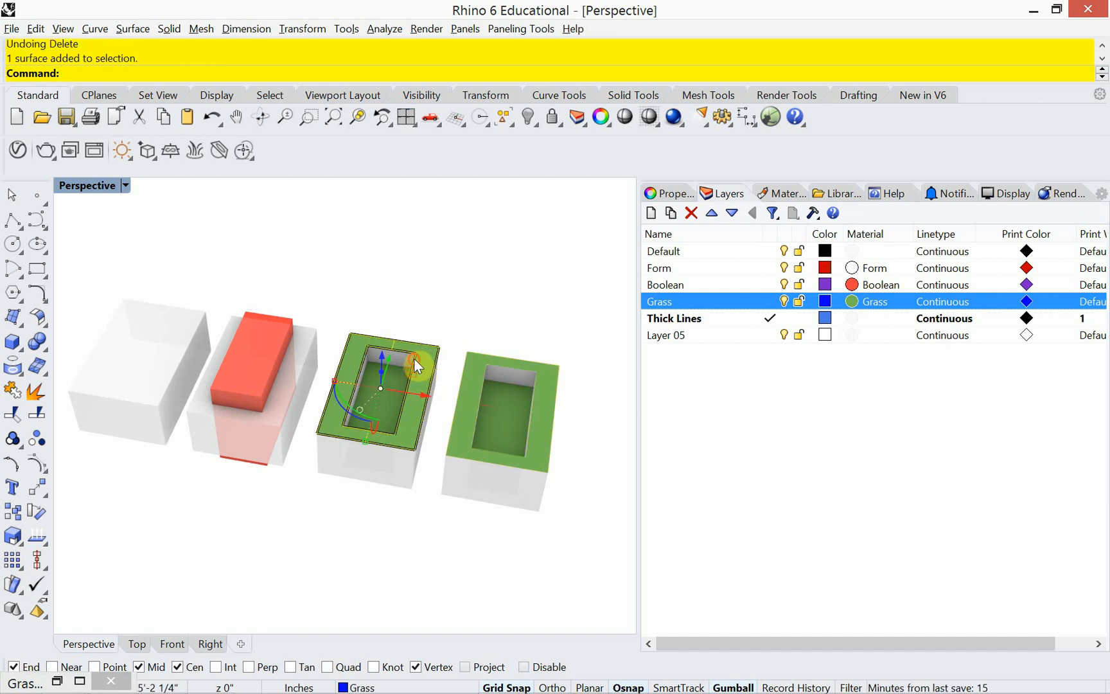
left_click(414, 361)
key("Escape")
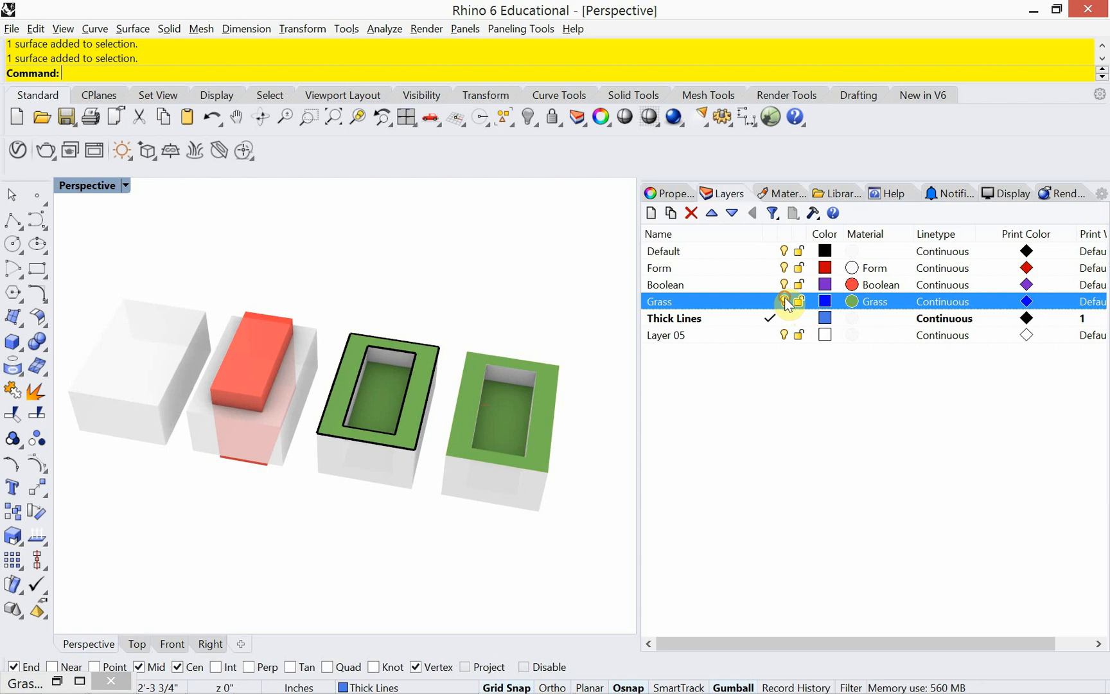
left_click(784, 302)
Step: Copy the third block's inner and outer outlines 17 feet onto the fourth block's matching corner, and turn the Grass layer back on
left_click(409, 377)
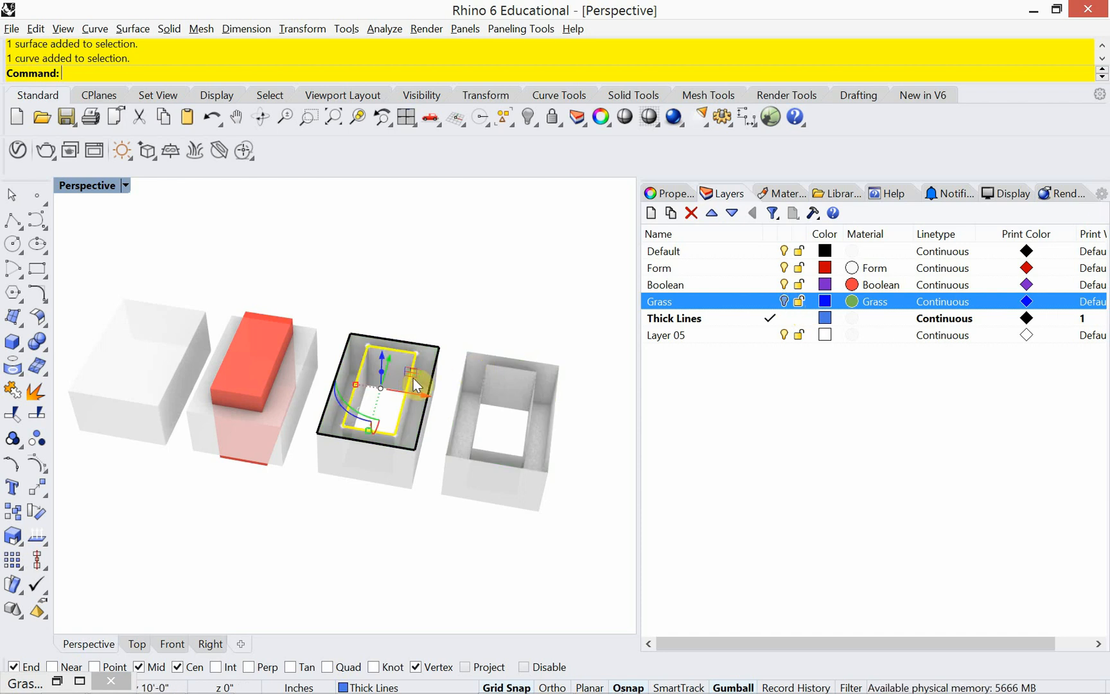
left_click(435, 367, "shift")
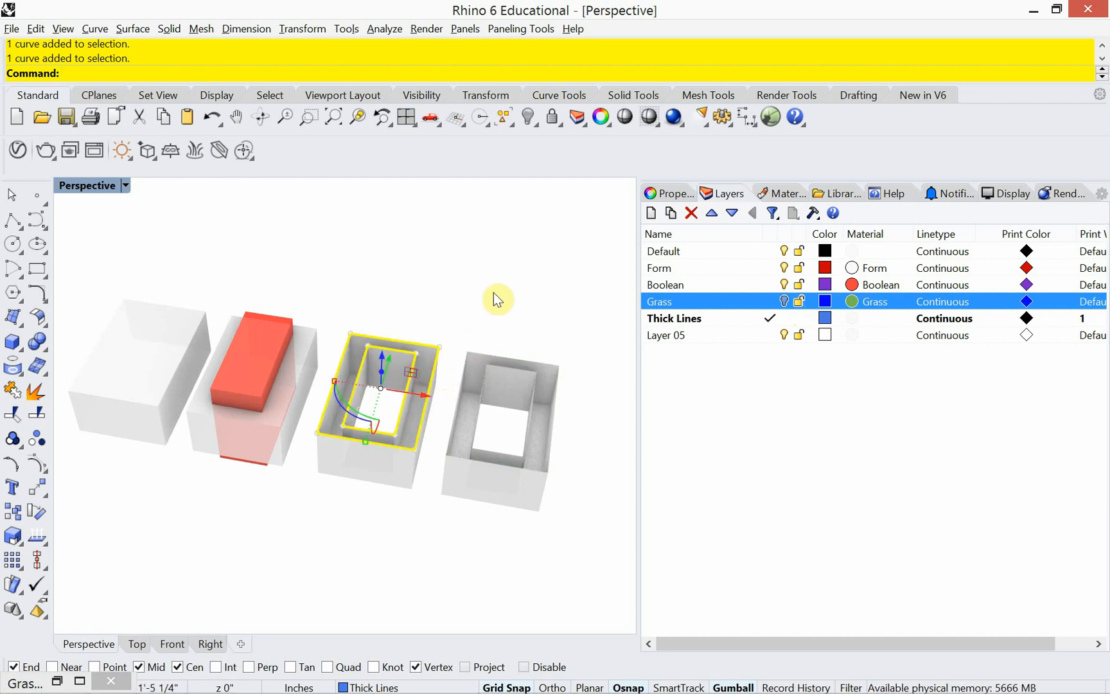
type("copy")
key("Return")
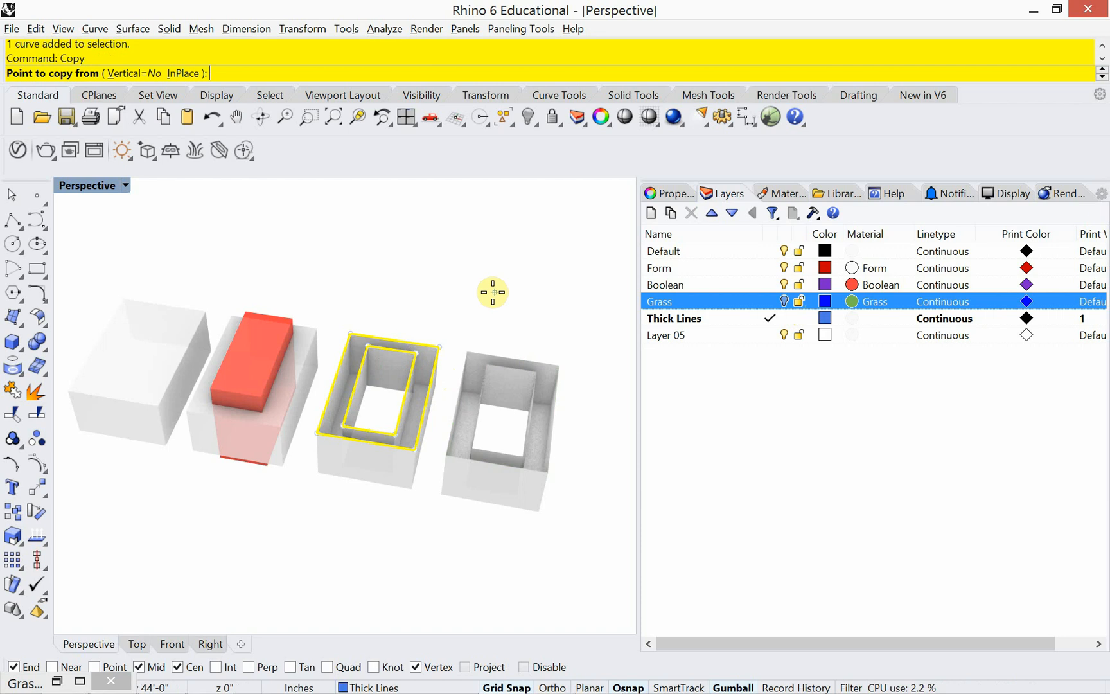
left_click(439, 346)
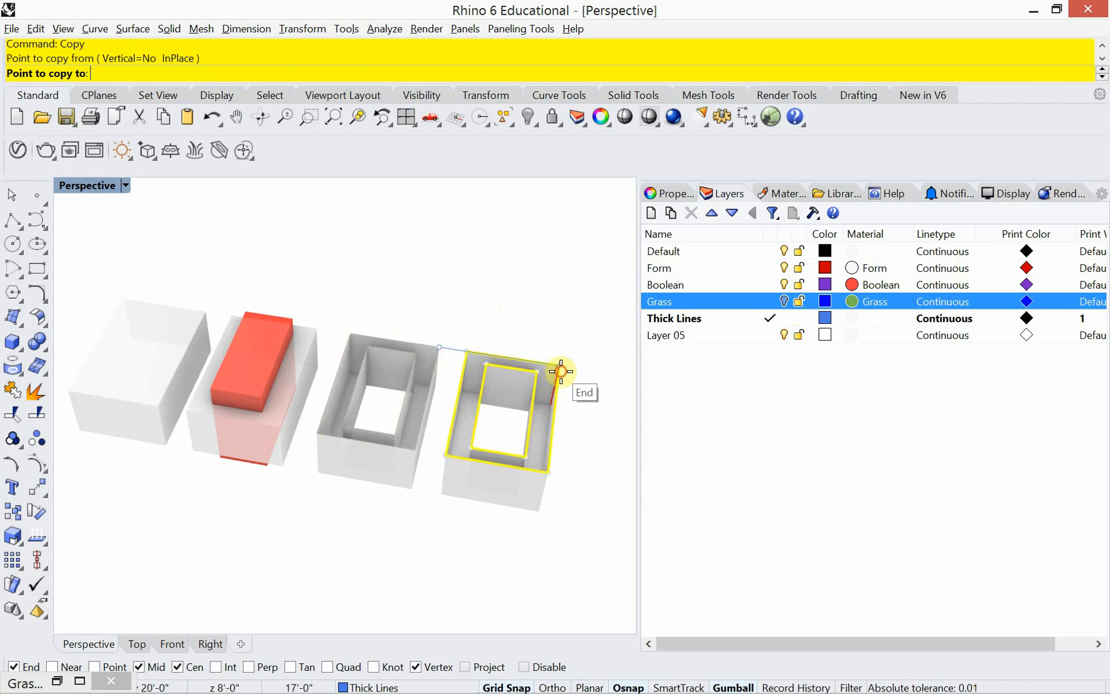
left_click(783, 302)
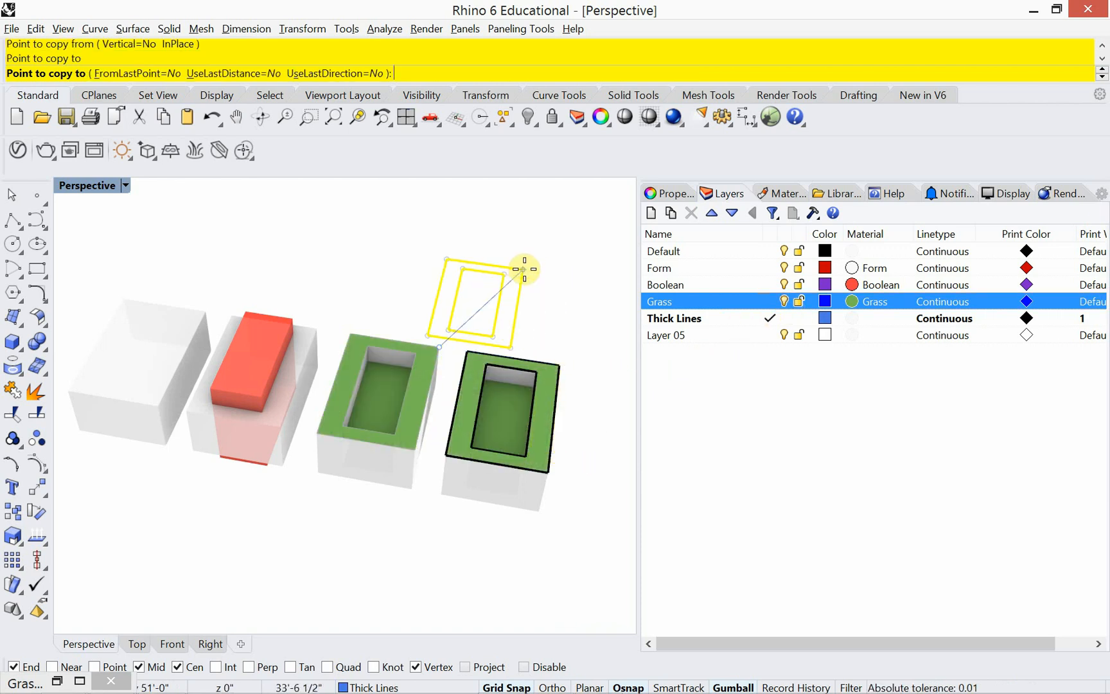
key("Escape")
left_click(482, 300)
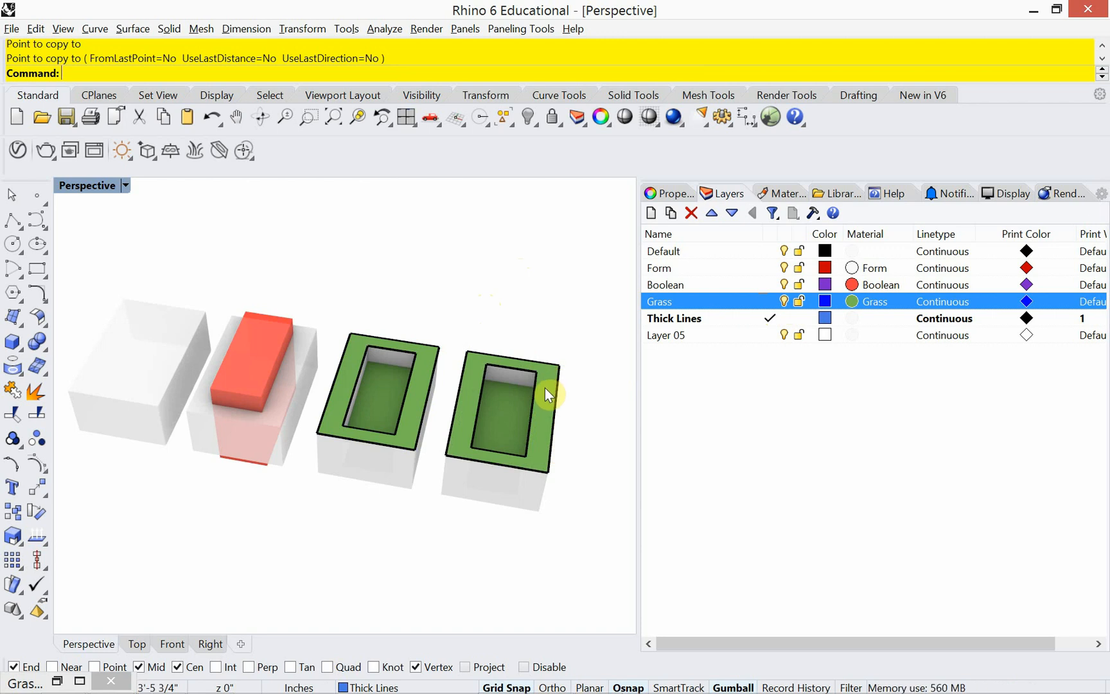
Step: Select the whole fourth block with its outlines and grass surfaces, and show its edit points with SolidPtOn
mouse_move(520, 419)
right_mouse_down()
mouse_move(507, 401)
mouse_move(514, 411)
right_mouse_up()
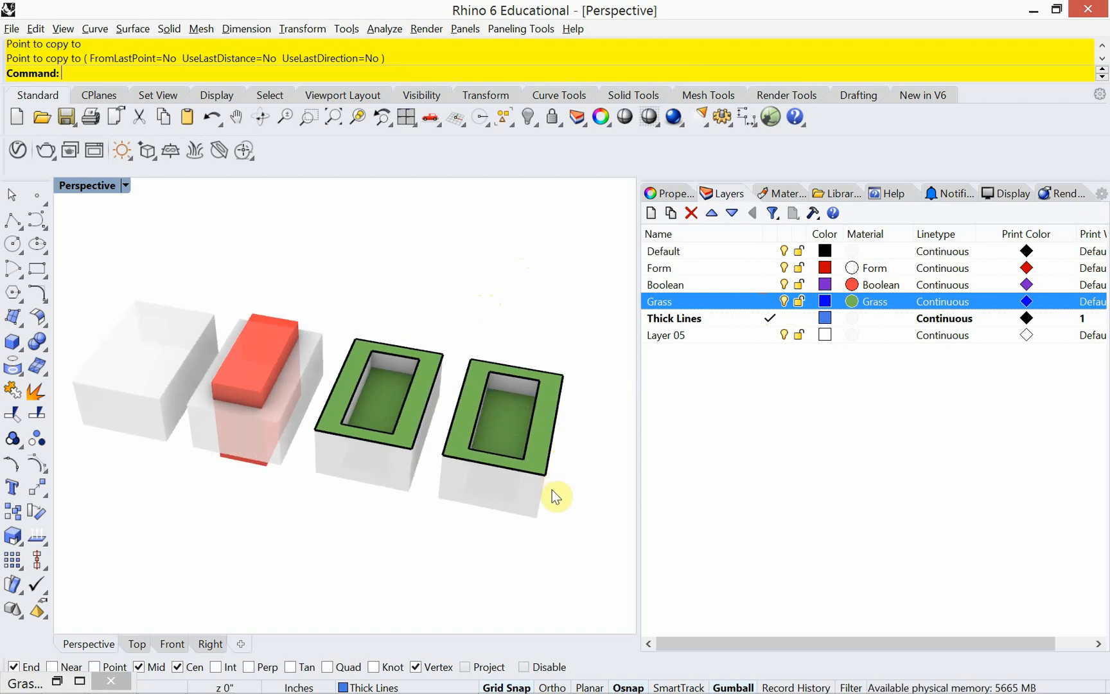
right_click_drag(483, 525, 483, 535)
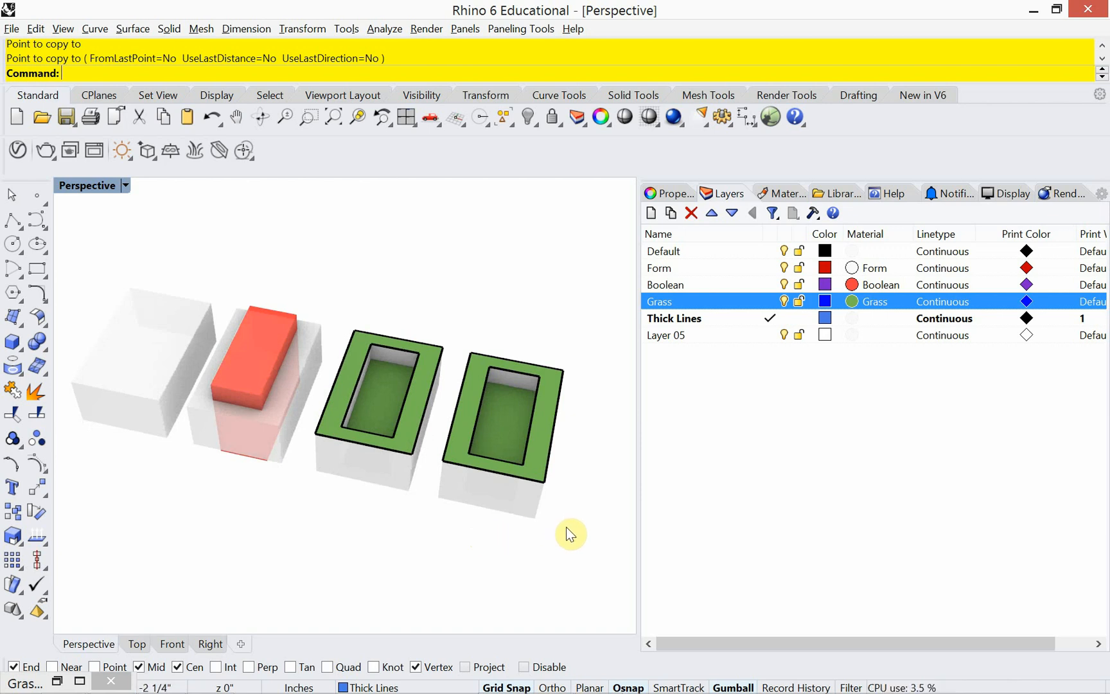
left_click_drag(566, 527, 446, 314)
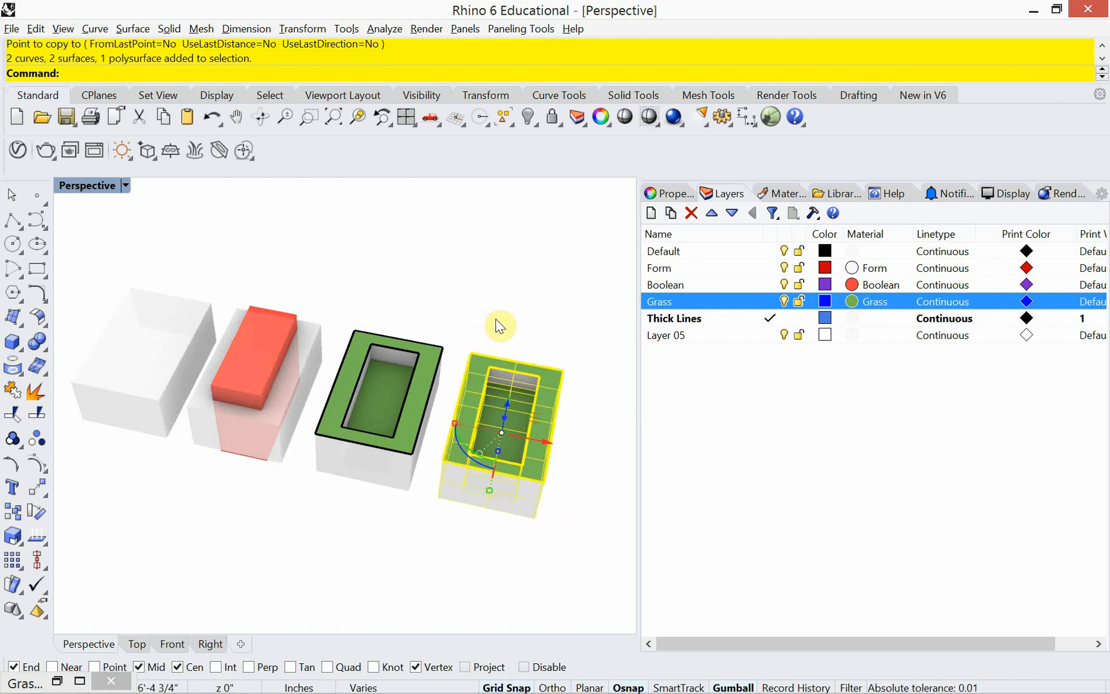
type("SolidPtOn")
key("Return")
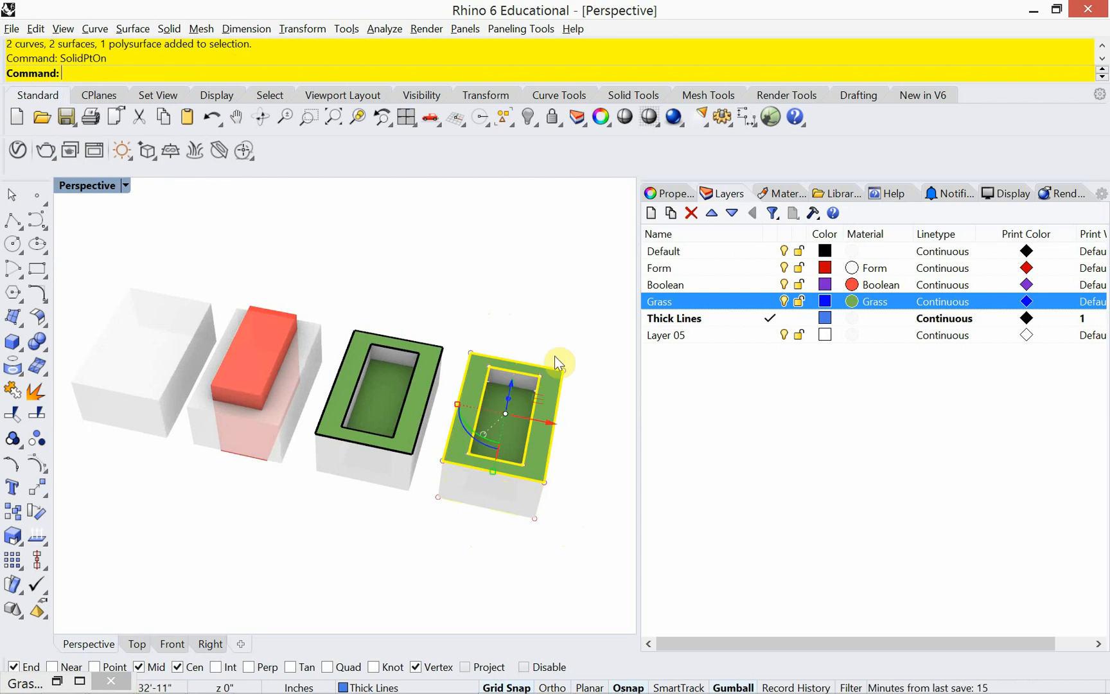
right_click_drag(553, 359, 514, 342)
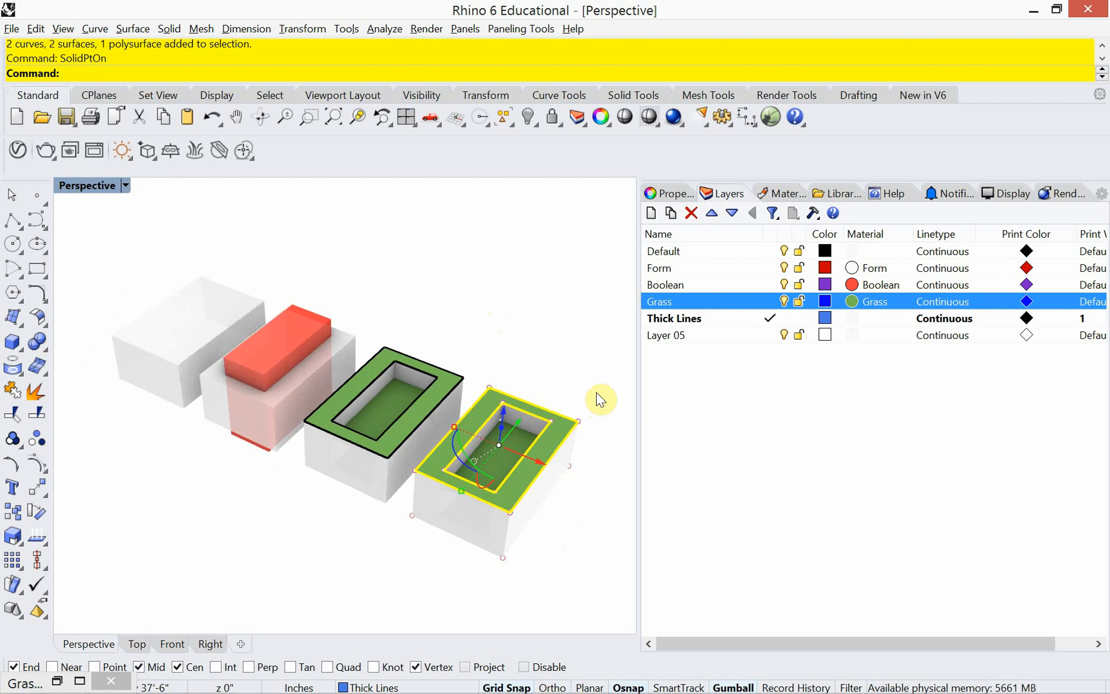
left_click_drag(596, 392, 536, 441)
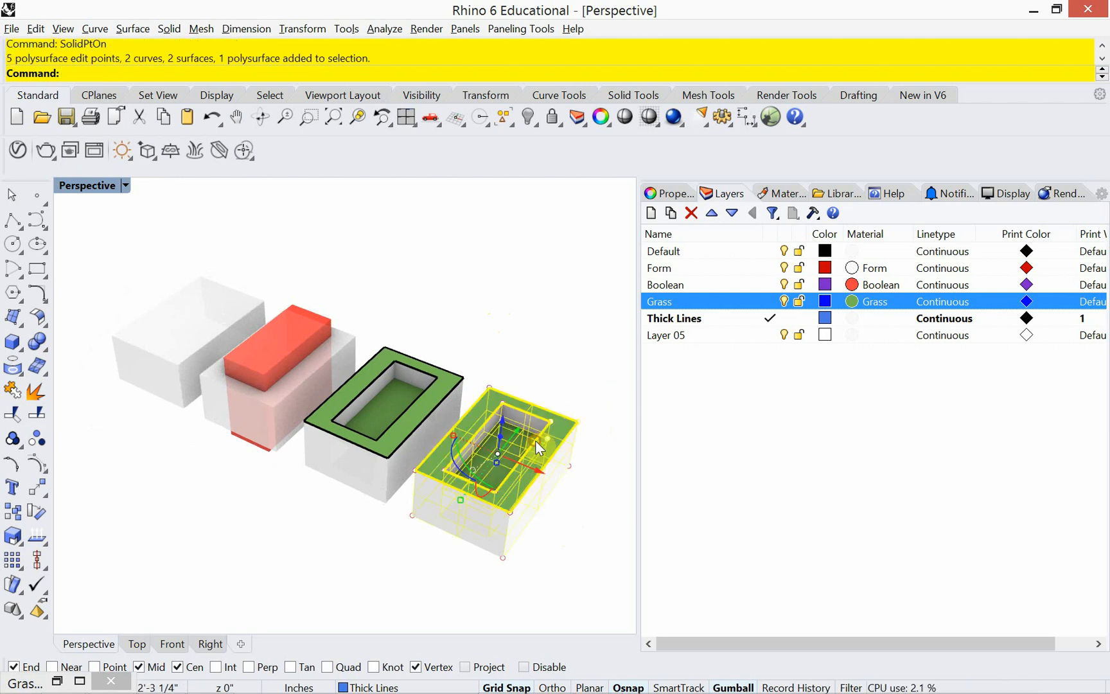
right_click_drag(508, 435, 528, 462)
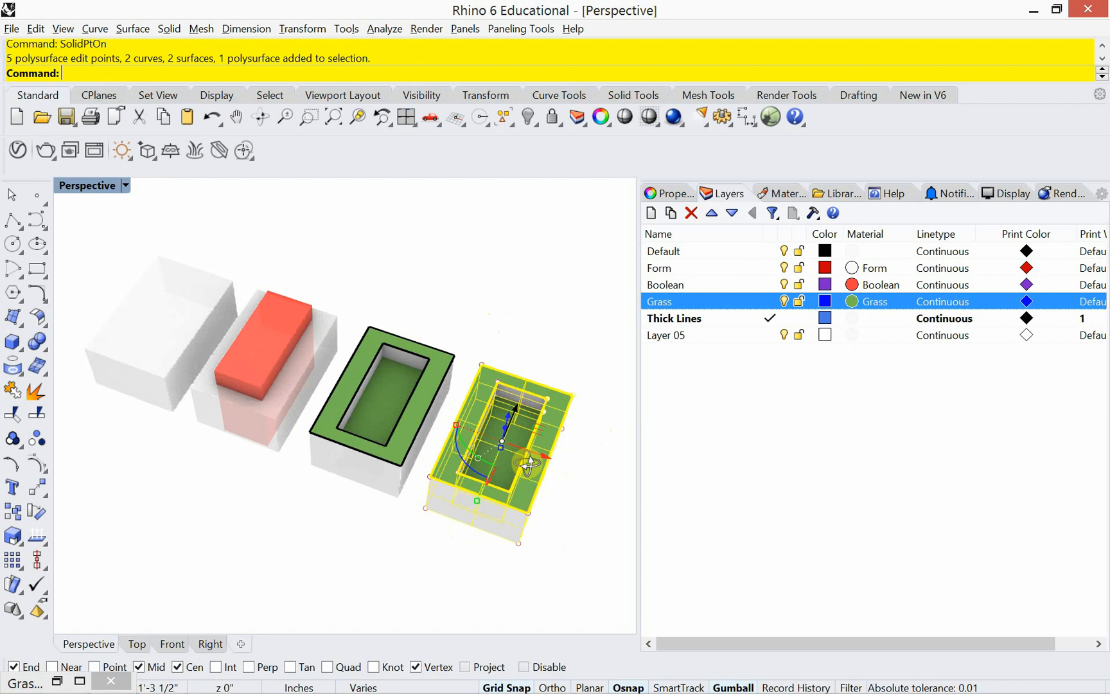
key("Escape")
Step: Try raising the edit points at the fourth block's rear outer corner to form a sloped peak
left_click_drag(532, 357, 584, 412)
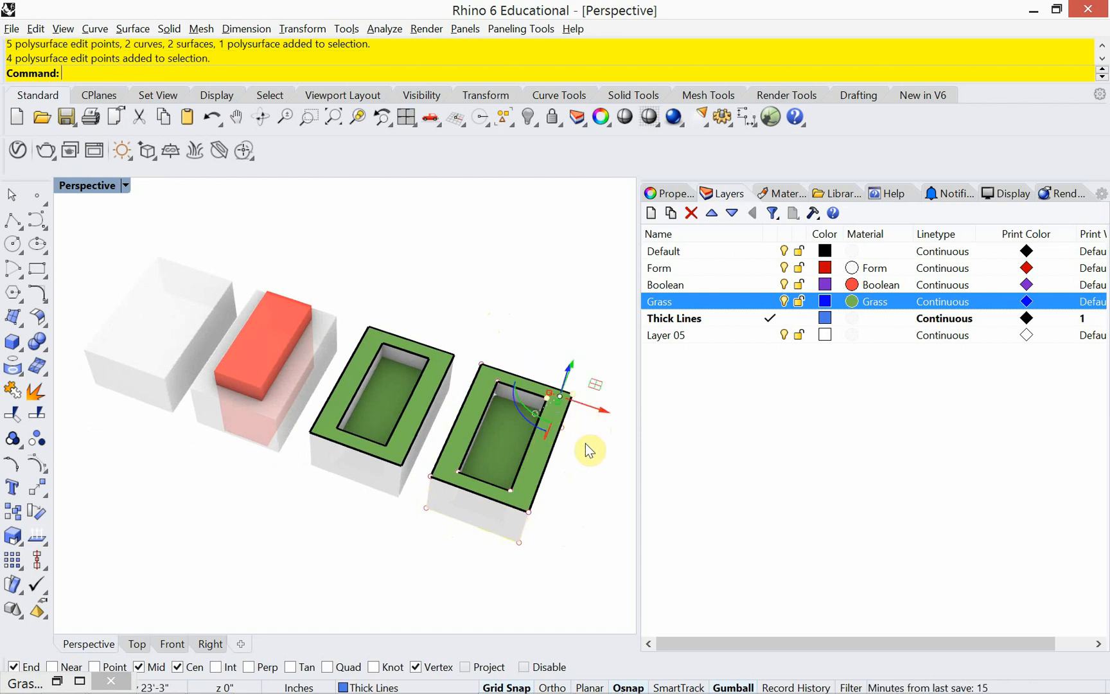
right_click_drag(581, 479, 587, 424)
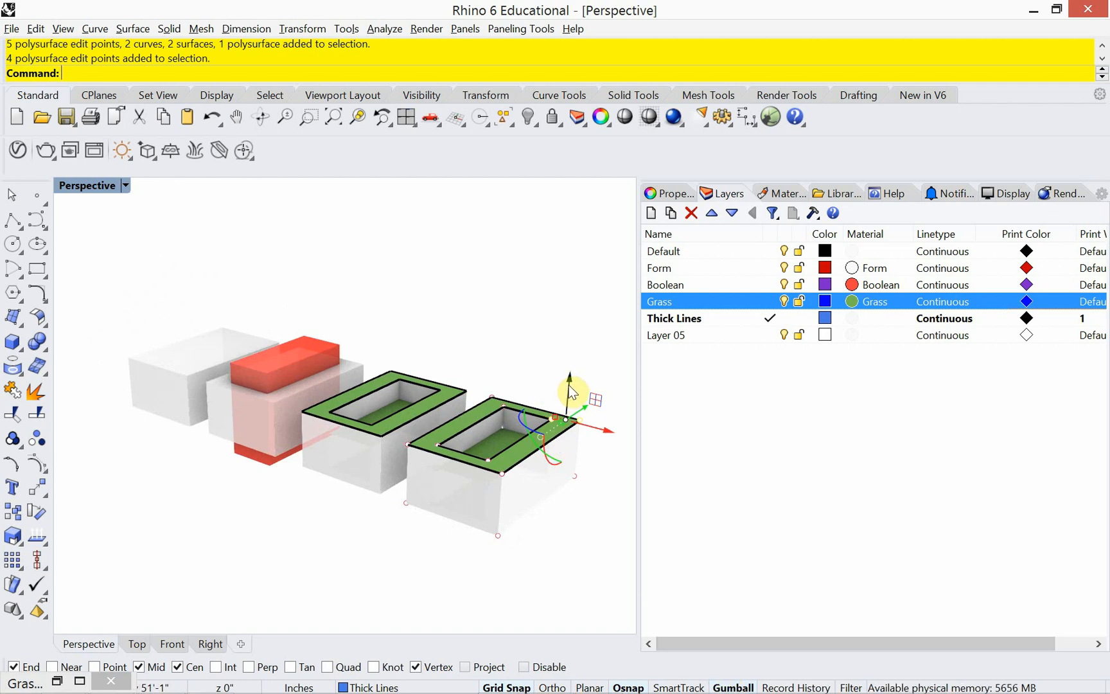
left_click_drag(568, 393, 566, 335)
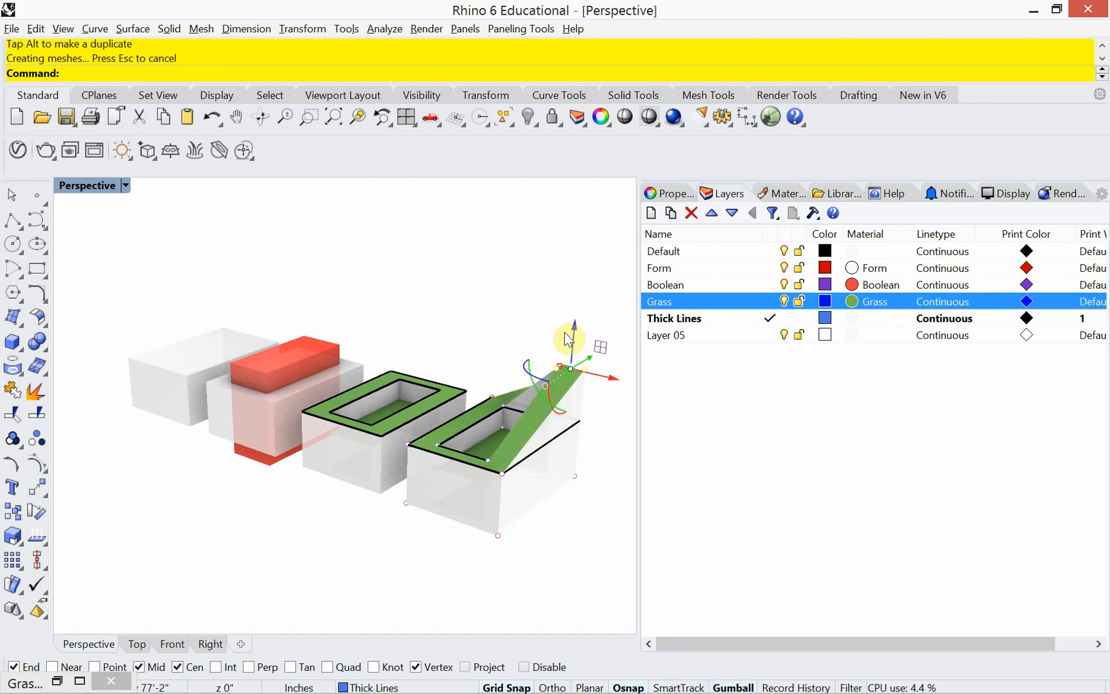
Step: Try lowering the edit points at the fourth block's front corner nearest the third block, and turn the edit points off
right_click_drag(412, 435, 476, 458)
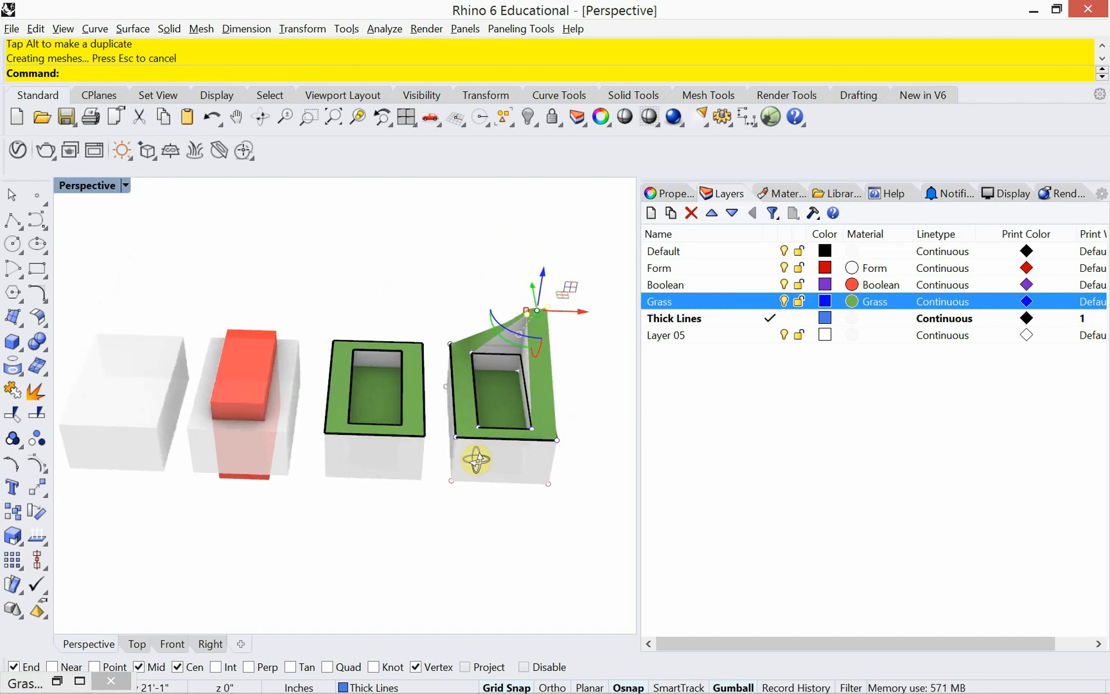
left_click(437, 461)
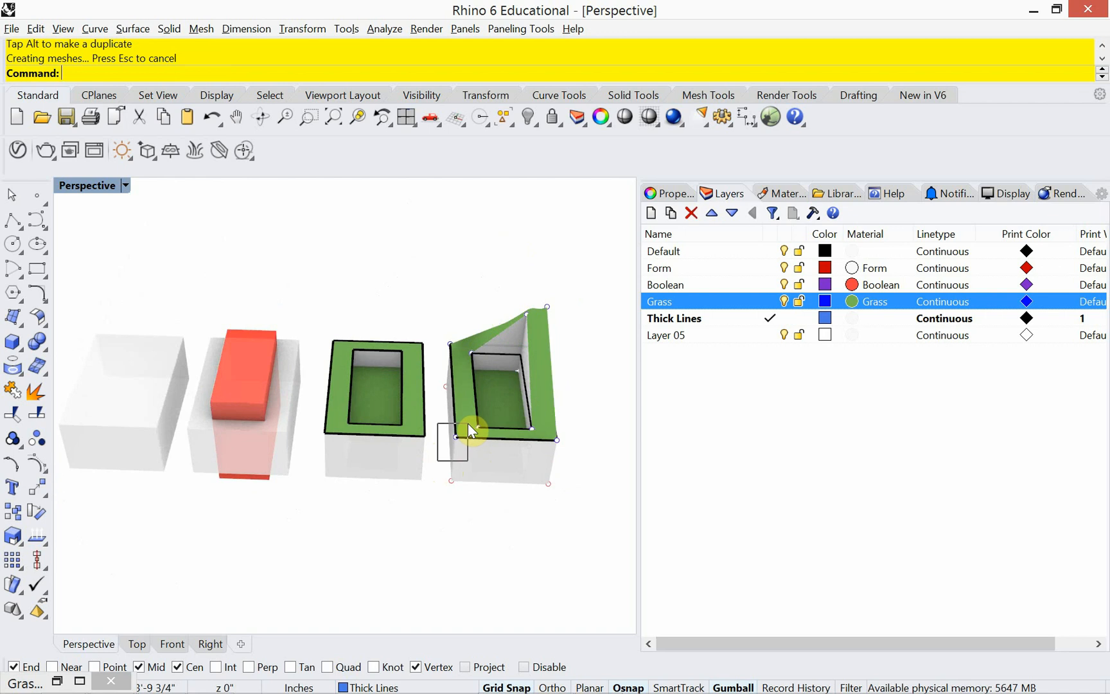
mouse_move(468, 425)
left_mouse_down()
mouse_move(492, 419)
mouse_move(468, 417)
mouse_move(487, 429)
left_mouse_up()
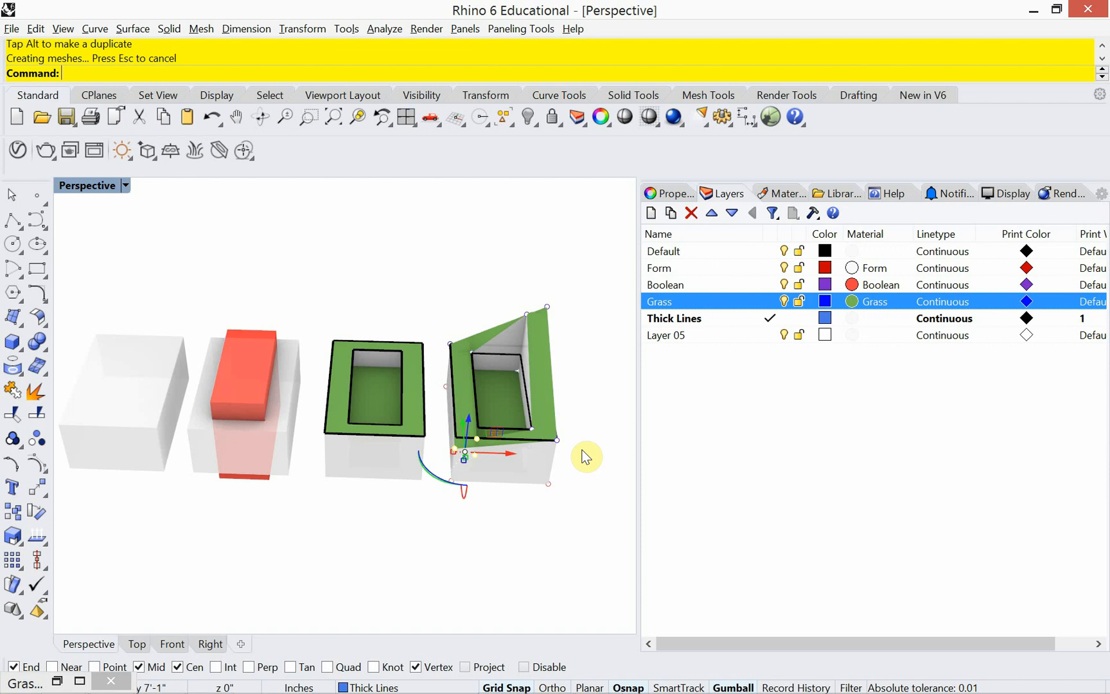
mouse_move(583, 451)
right_mouse_down()
mouse_move(557, 458)
mouse_move(528, 513)
mouse_move(555, 516)
mouse_move(565, 446)
right_mouse_up()
key("Escape")
key("Escape")
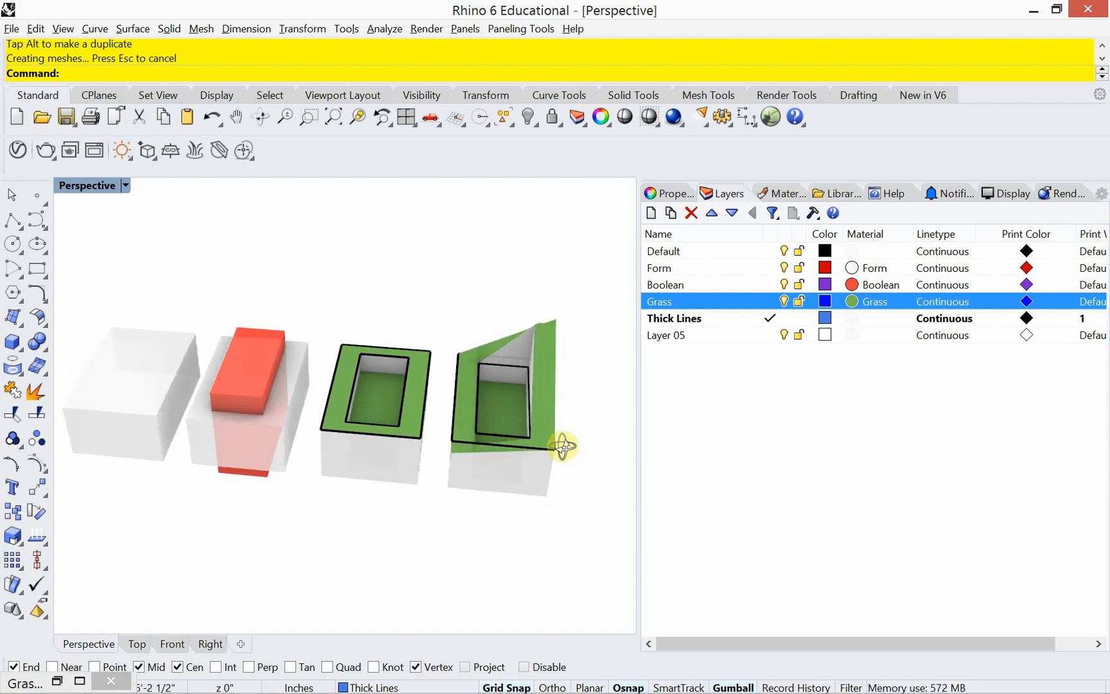
Step: Undo both corner point moves on the fourth block and hide its edit points
scroll(532, 322, "up", 5)
right_click_drag(526, 344, 432, 340)
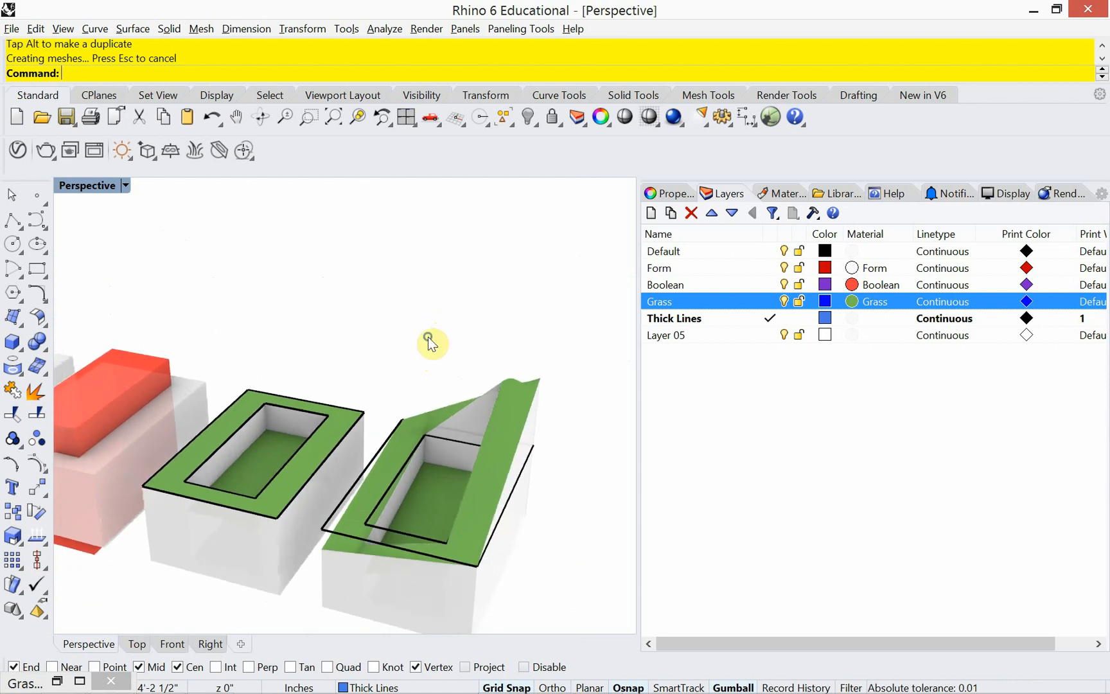
key("ctrl+z")
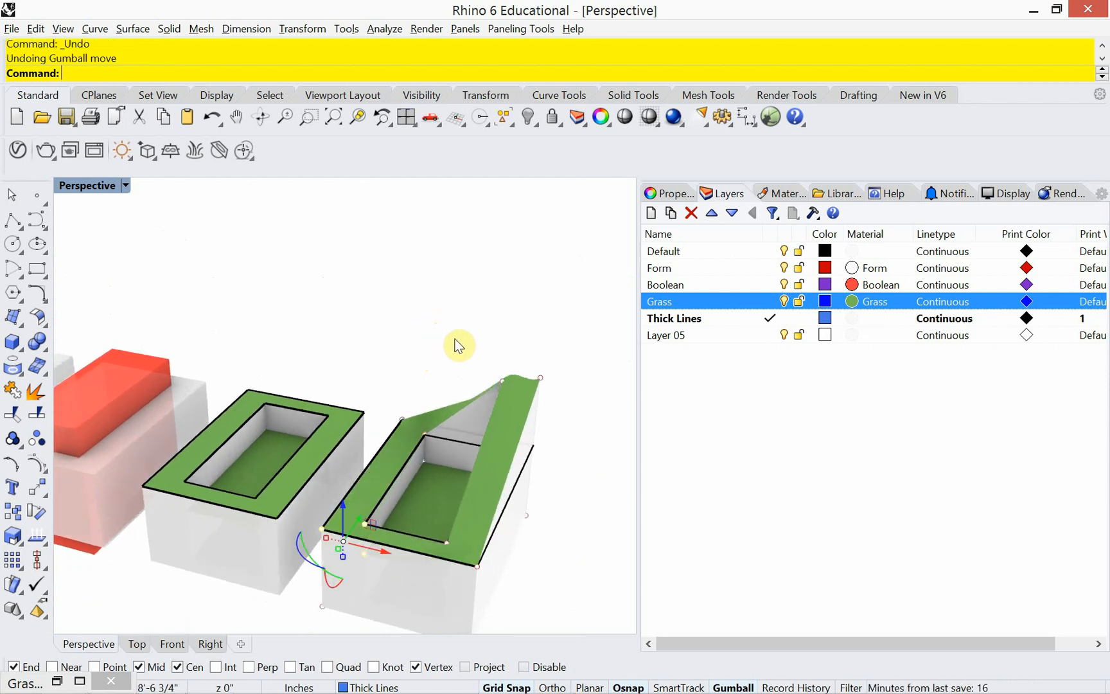
key("ctrl+z")
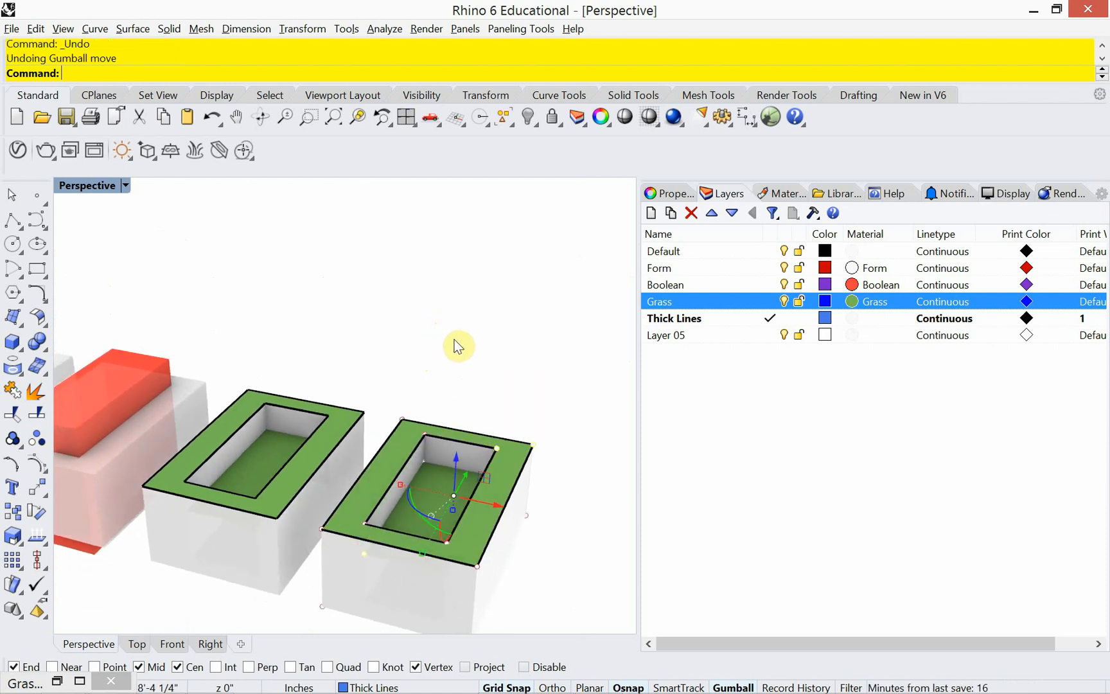
key("Escape")
right_click_drag(424, 368, 422, 389)
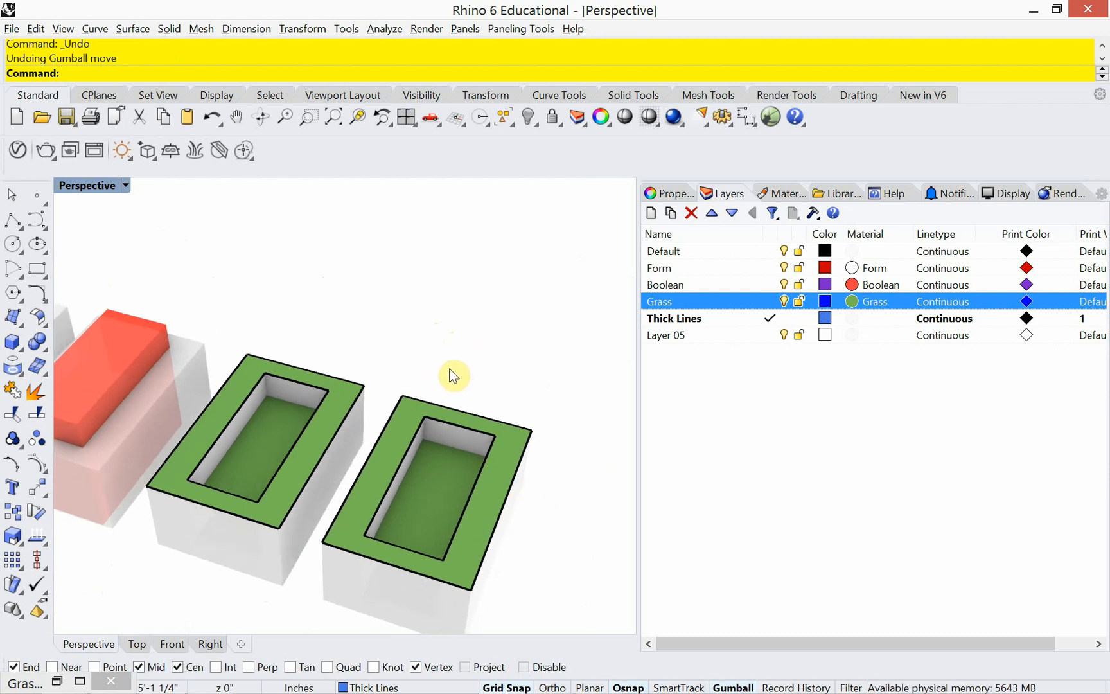
scroll(433, 365, "down", 2)
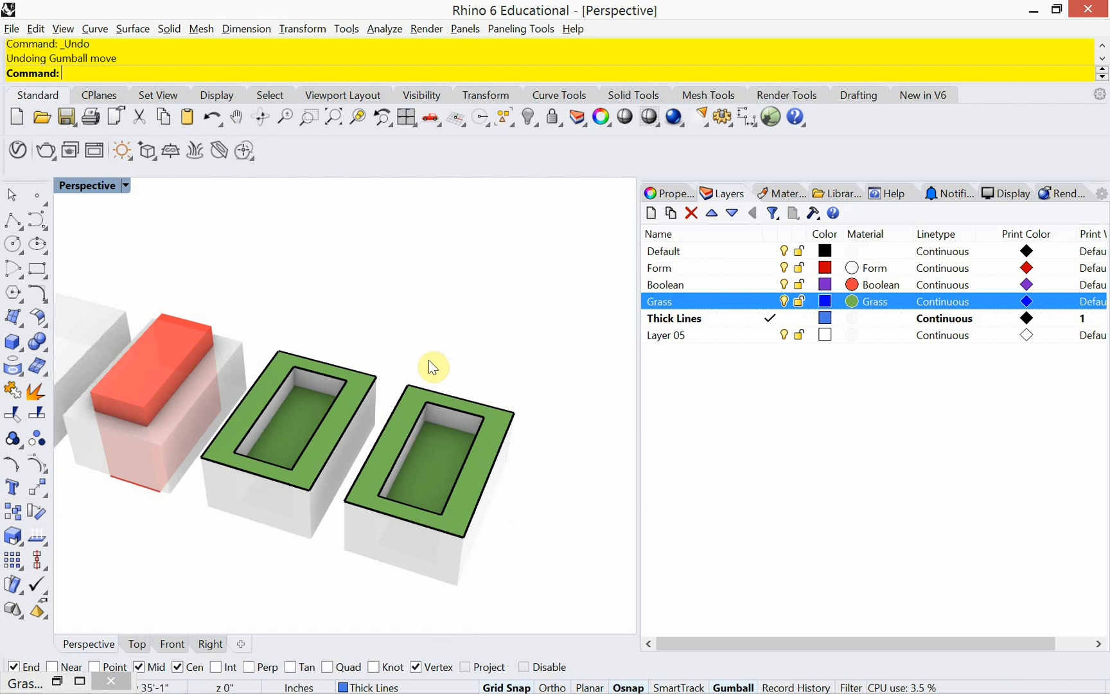
scroll(429, 376, "up", 2)
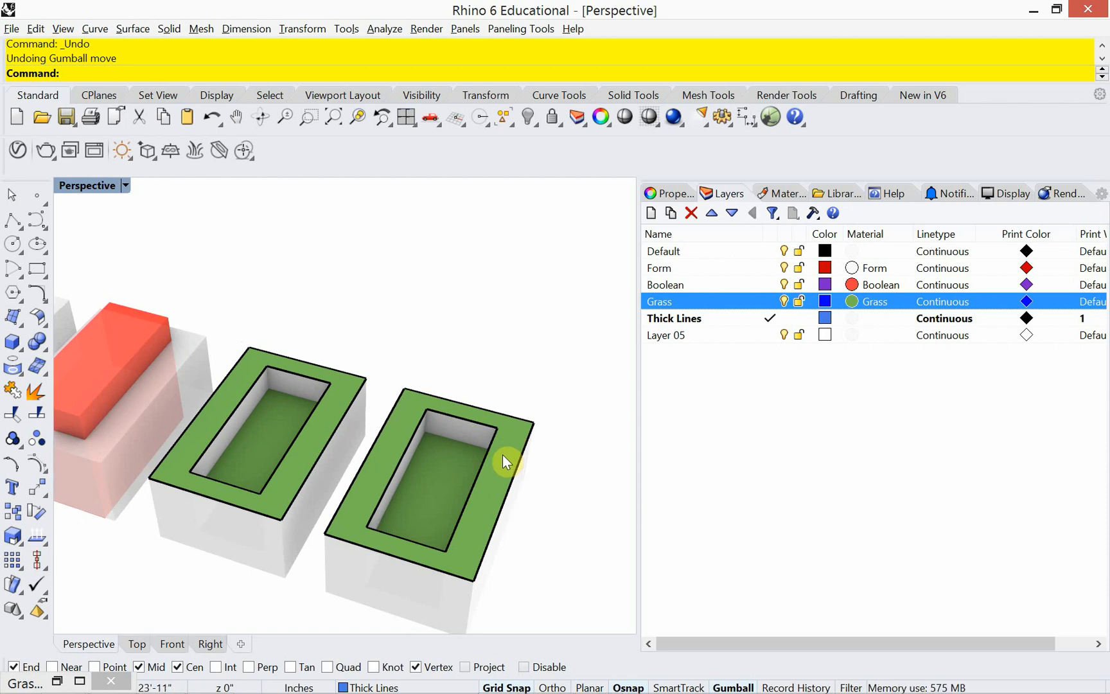
Step: Delete the green ring surface on top of the last box in the row
right_click_drag(504, 457, 485, 437)
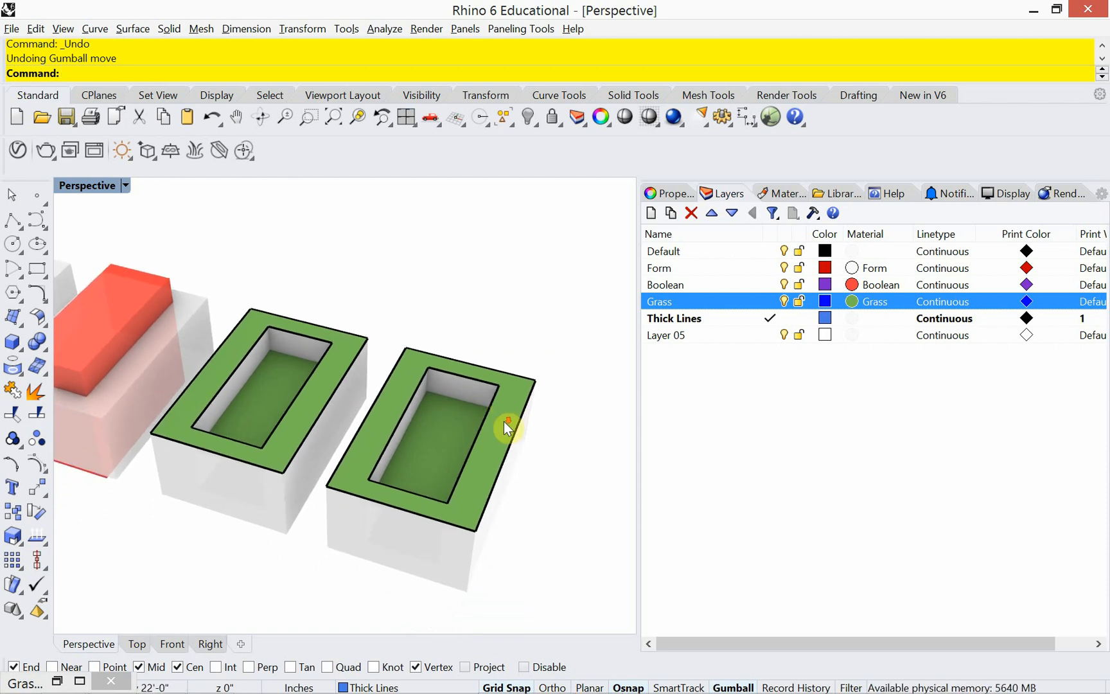
scroll(489, 424, "down", 3)
scroll(464, 432, "up", 2)
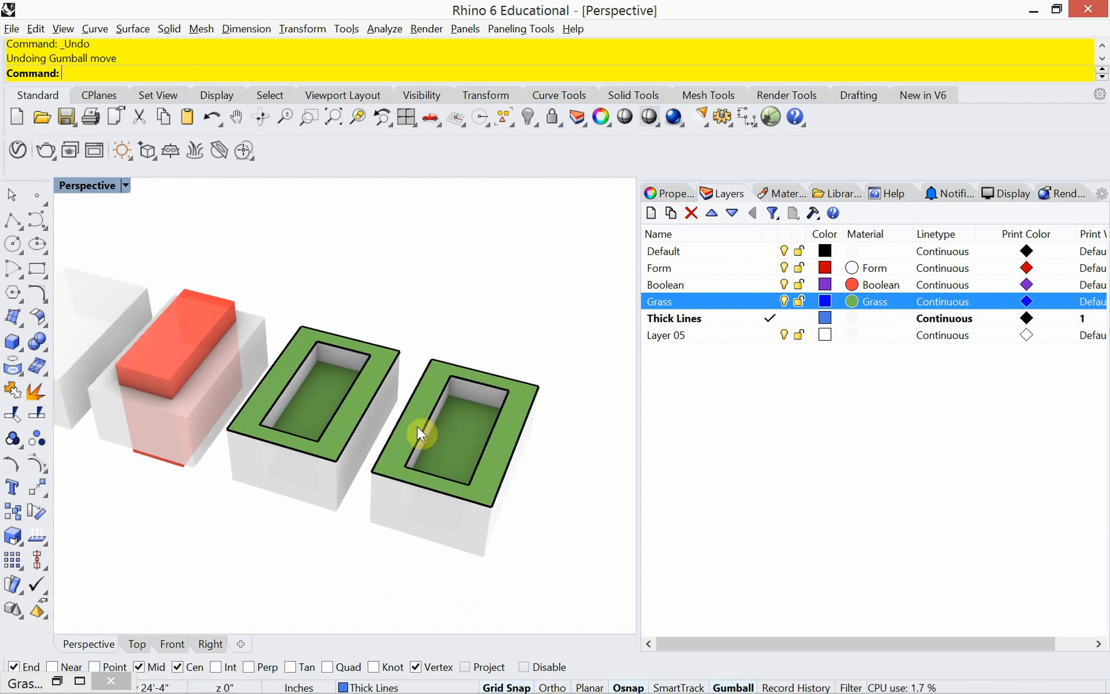
left_click(515, 403)
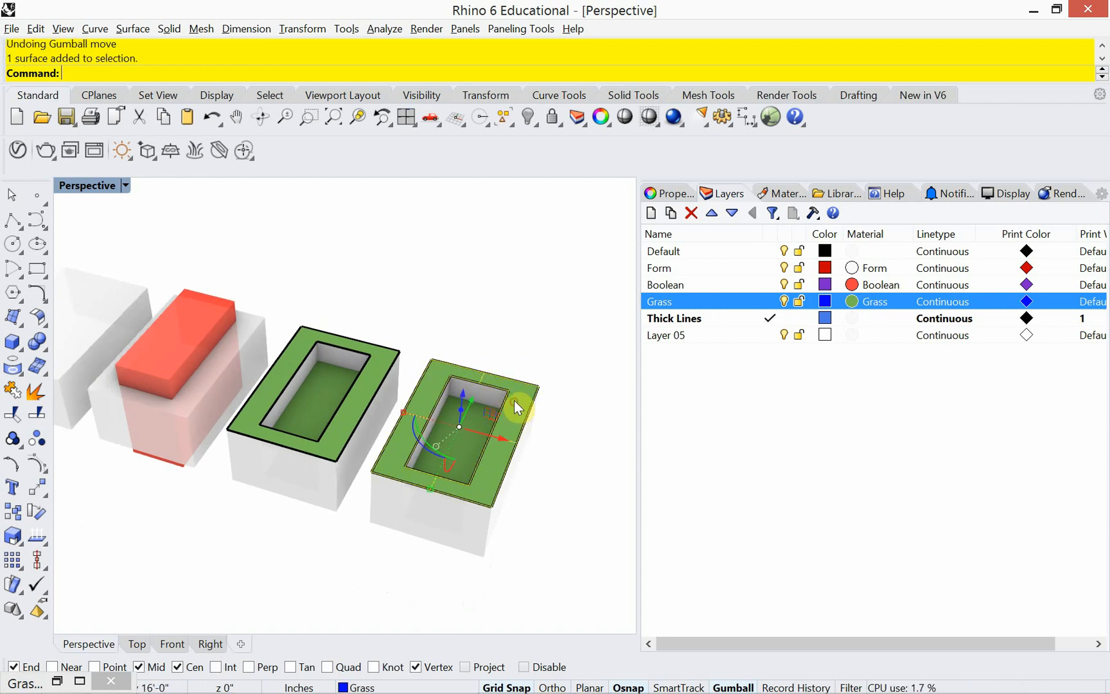
key("Delete")
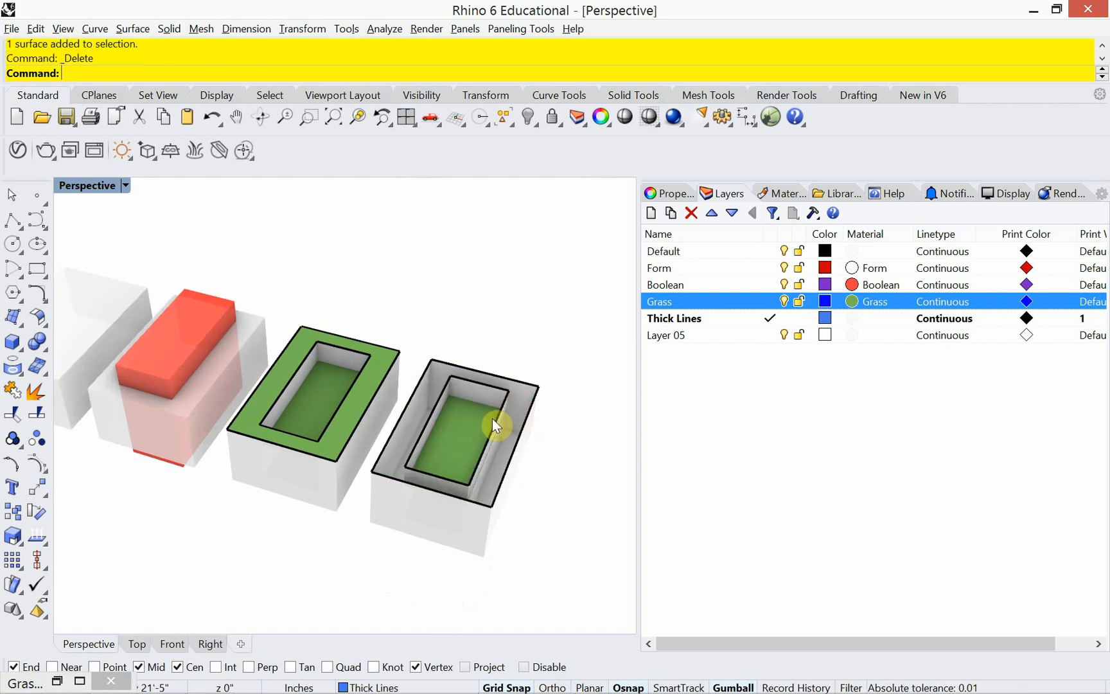
Step: Hide the two rectangular outline curves and the green floor surface of the last box in the row
left_click(496, 416)
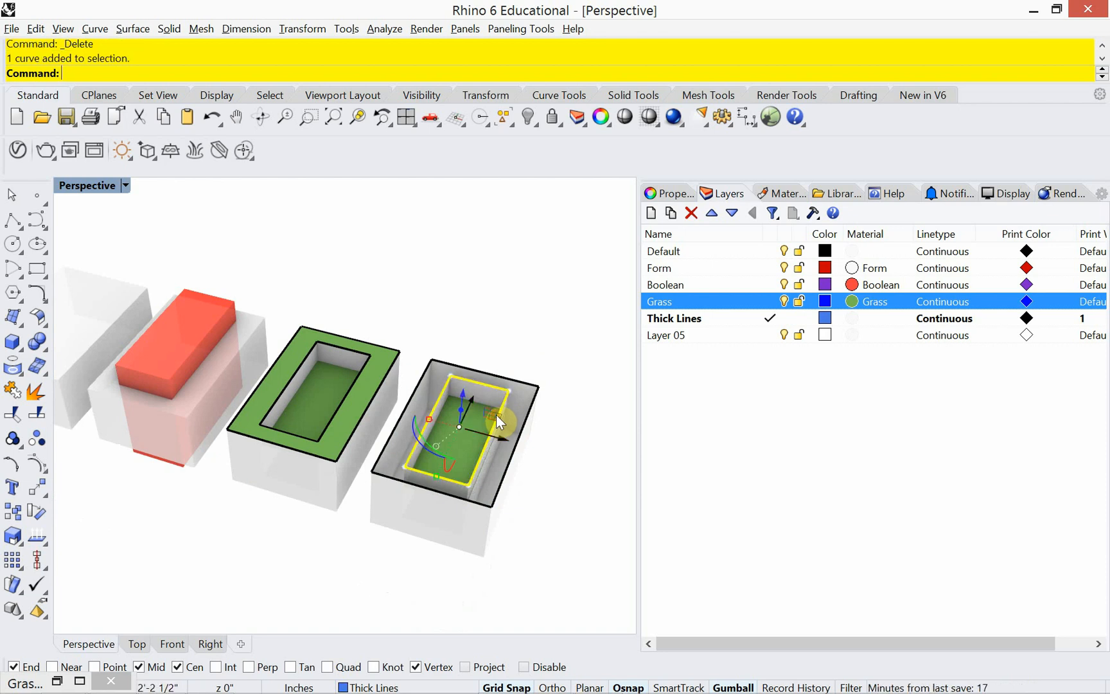
left_click(529, 415, "shift")
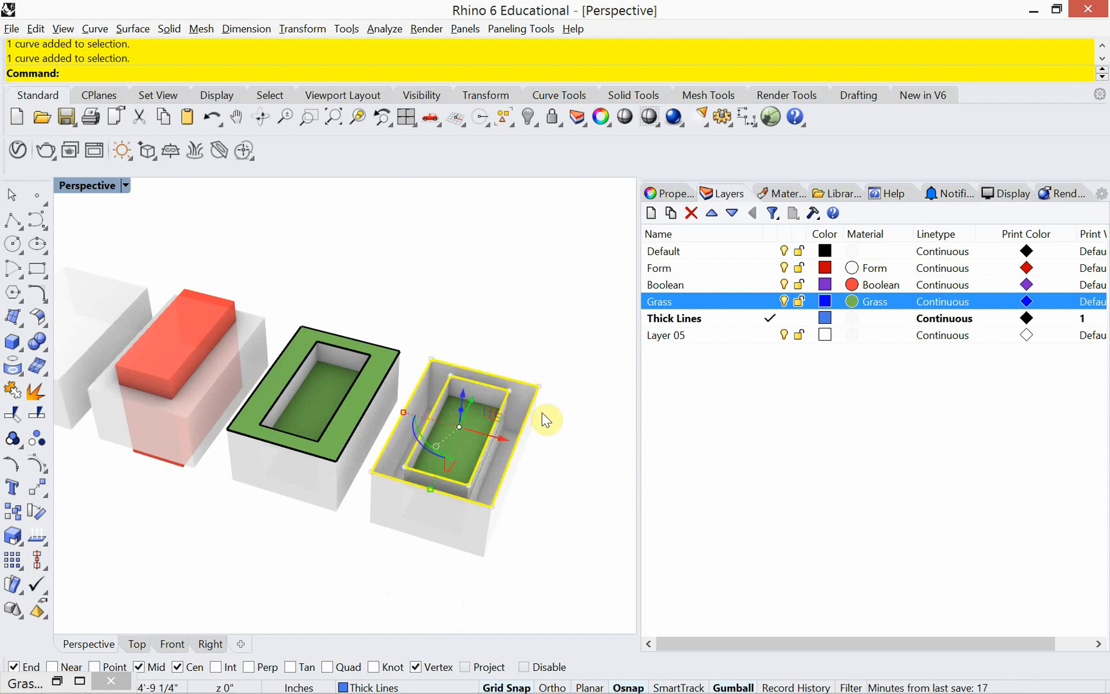
type("hide")
key("Return")
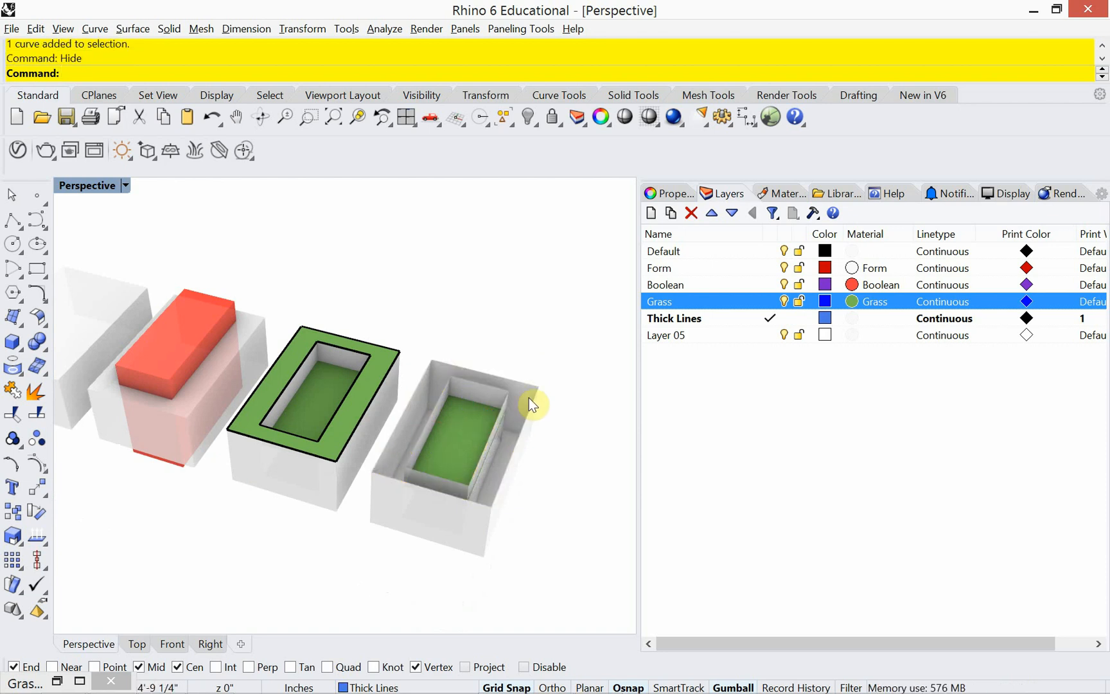
left_click(471, 425)
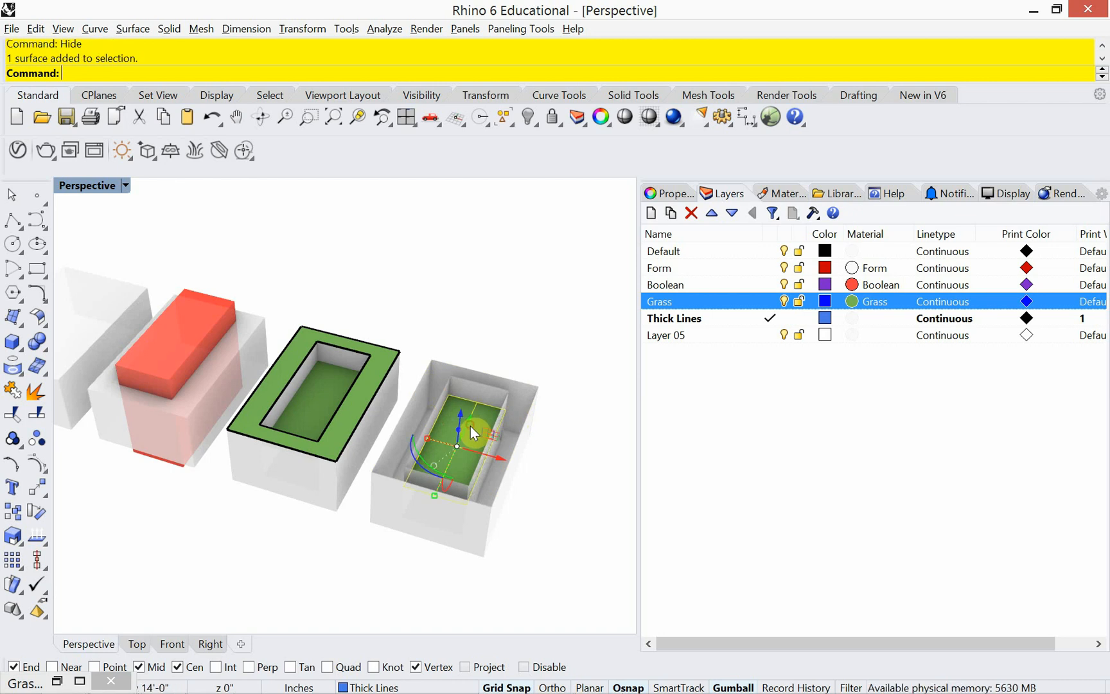
type("hide")
key("Return")
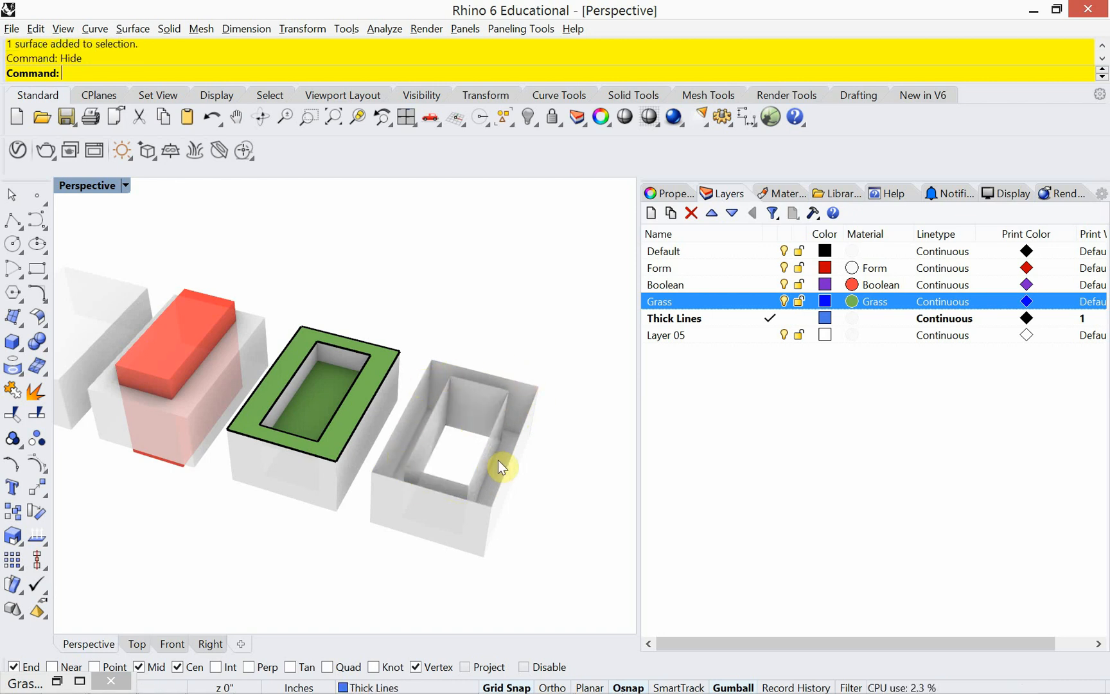
Step: Copy the transparent box and its red block from the second form, corner to corner, onto the last box in the row
left_click(511, 479)
left_click(514, 487)
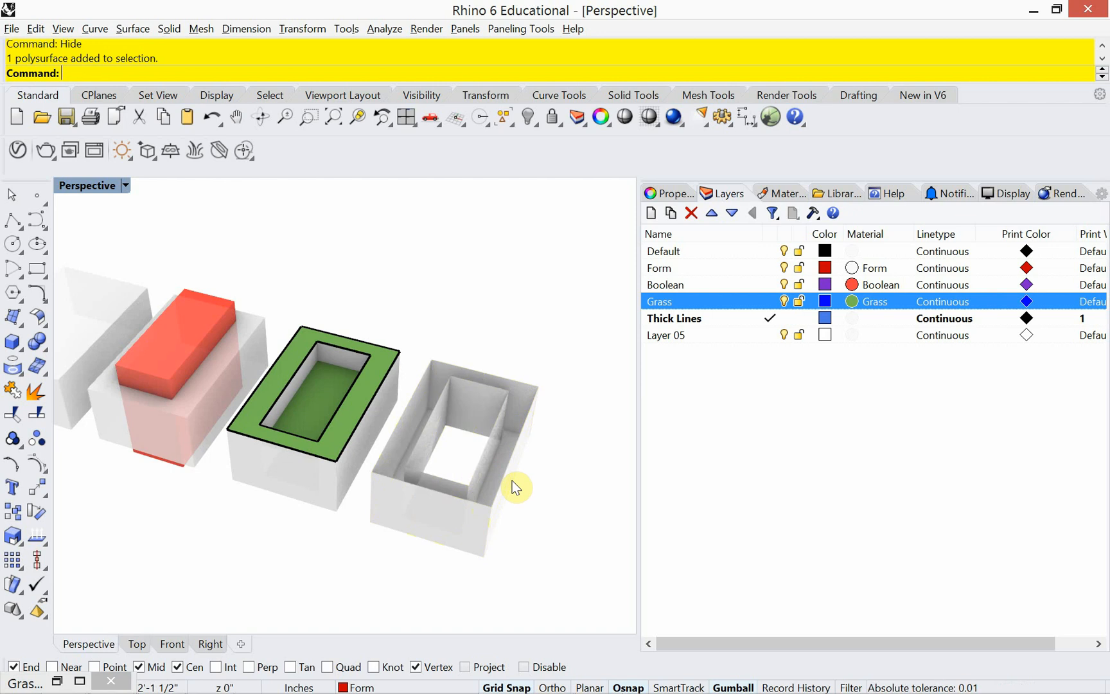
left_click(189, 429)
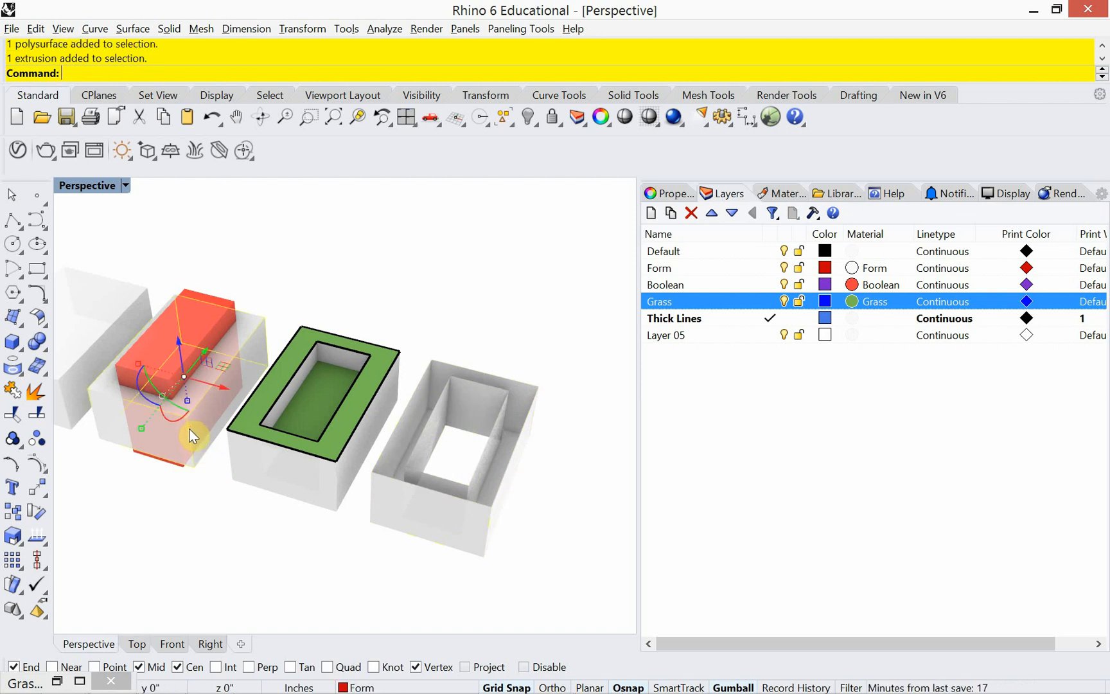
left_click_drag(272, 275, 214, 333)
type("Co")
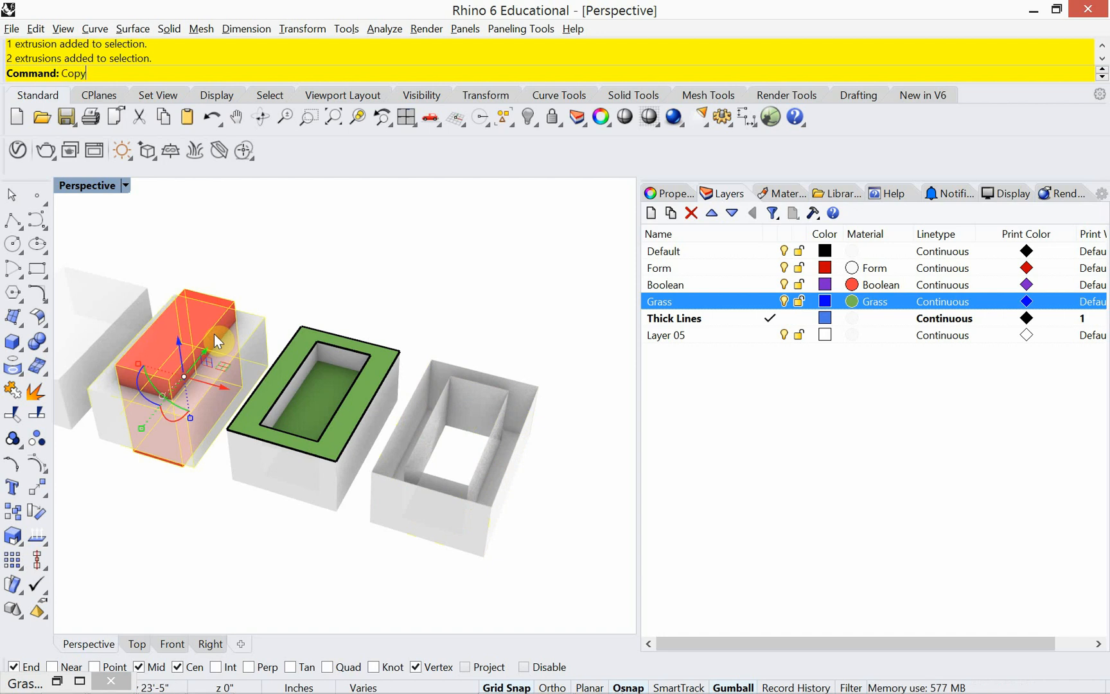
type("py")
key("Return")
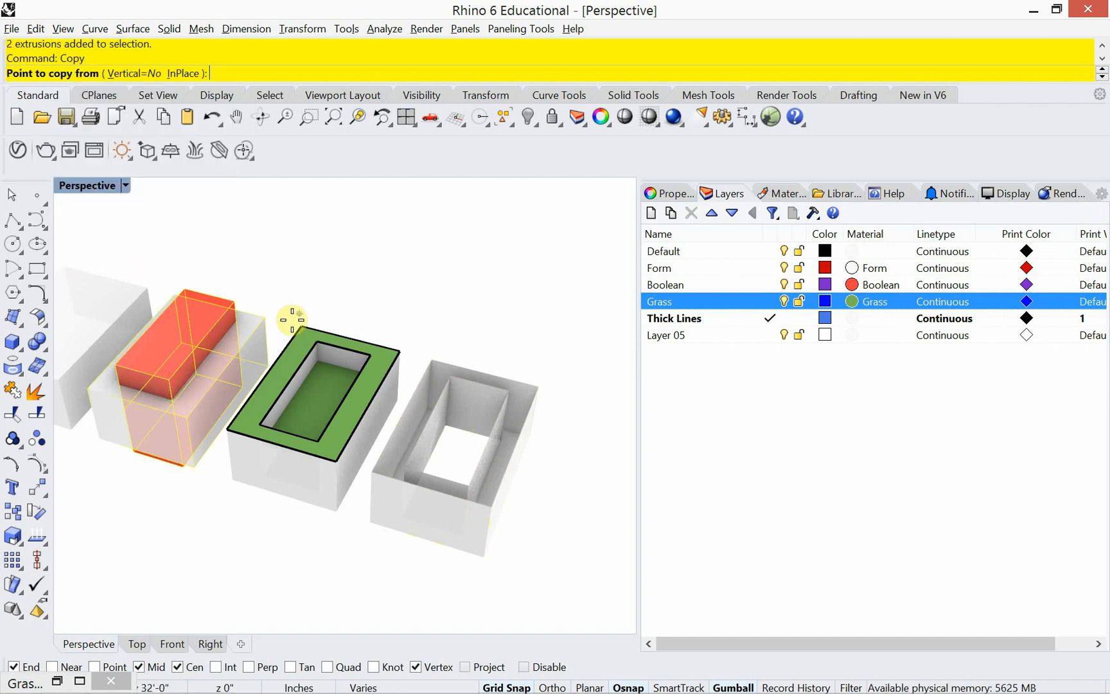
left_click(265, 317)
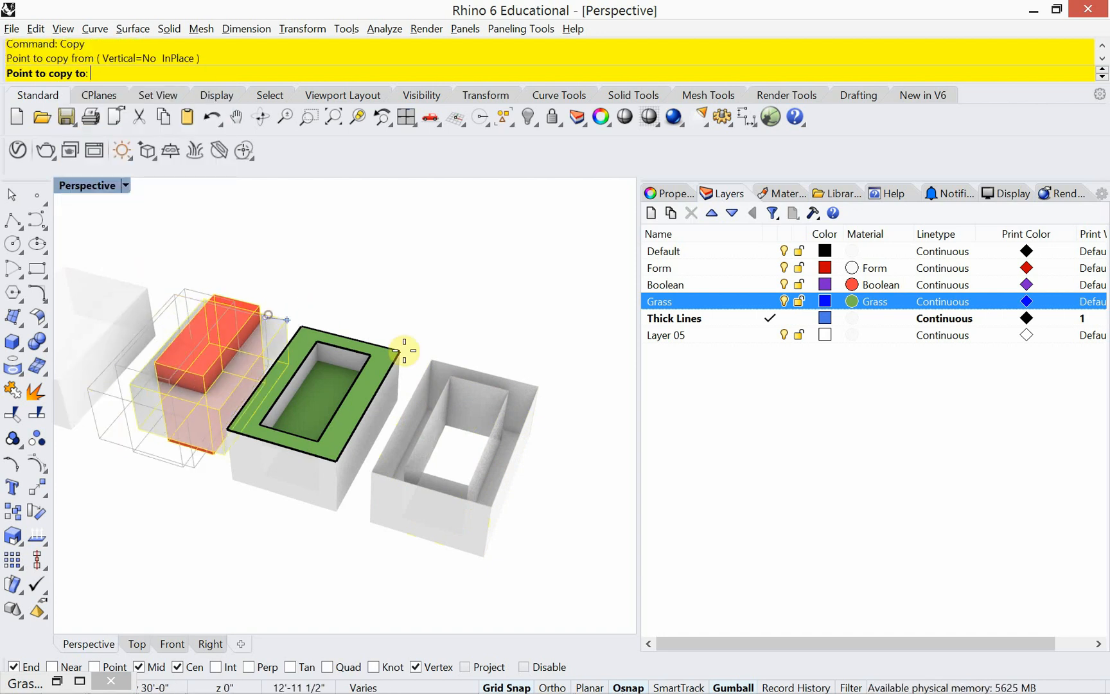
left_click(539, 392)
key("Return")
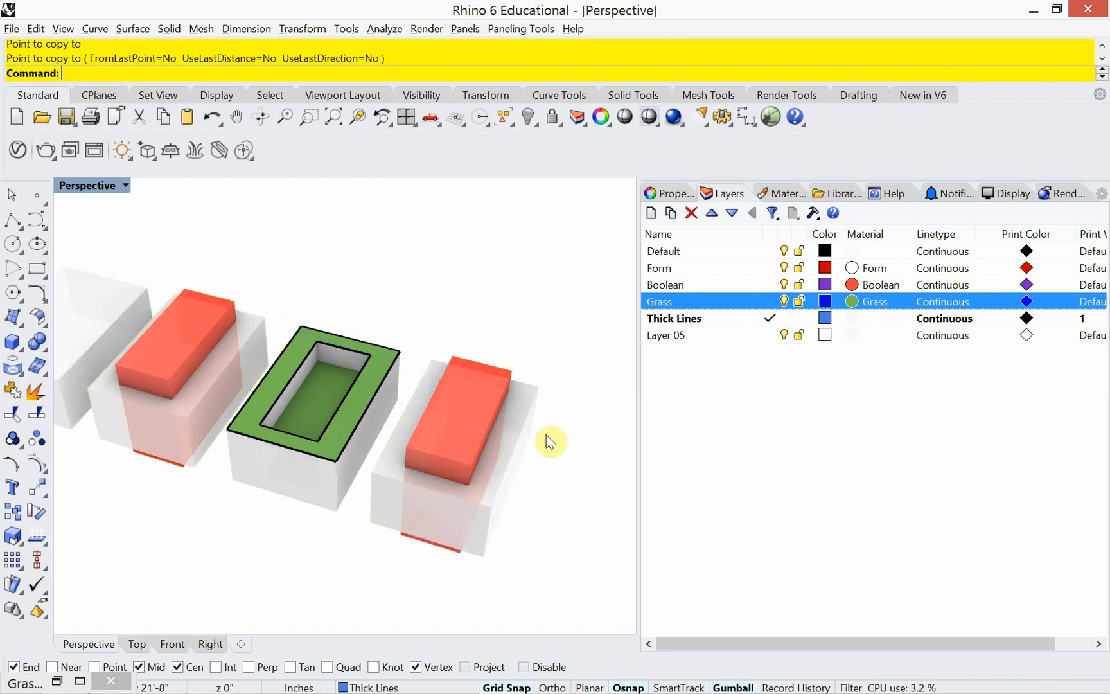
Step: Delete the old hollow polysurface that overlaps the copied box
left_click(503, 442)
left_click(514, 449, "shift")
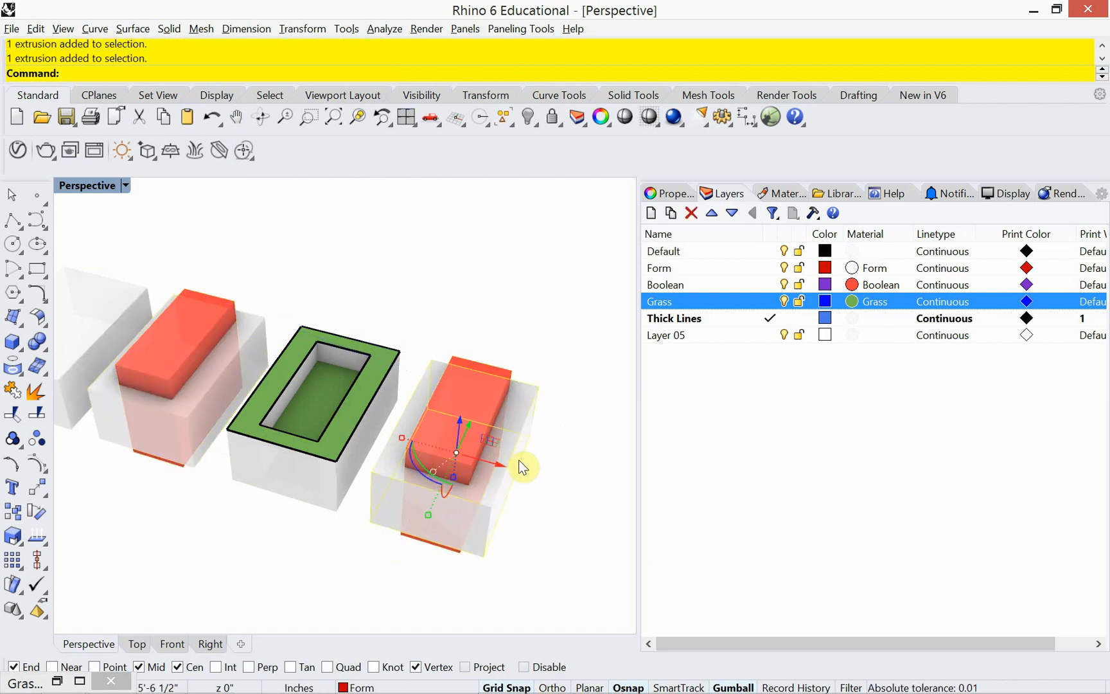
left_click(519, 473, "shift")
left_click(559, 506)
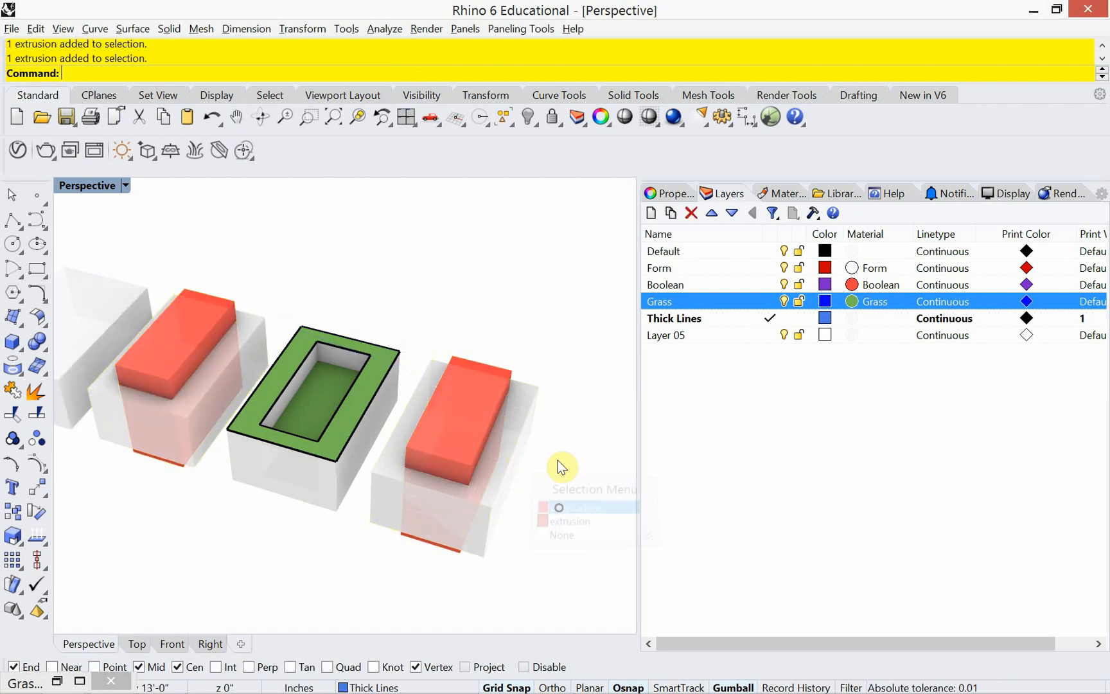
key("Delete")
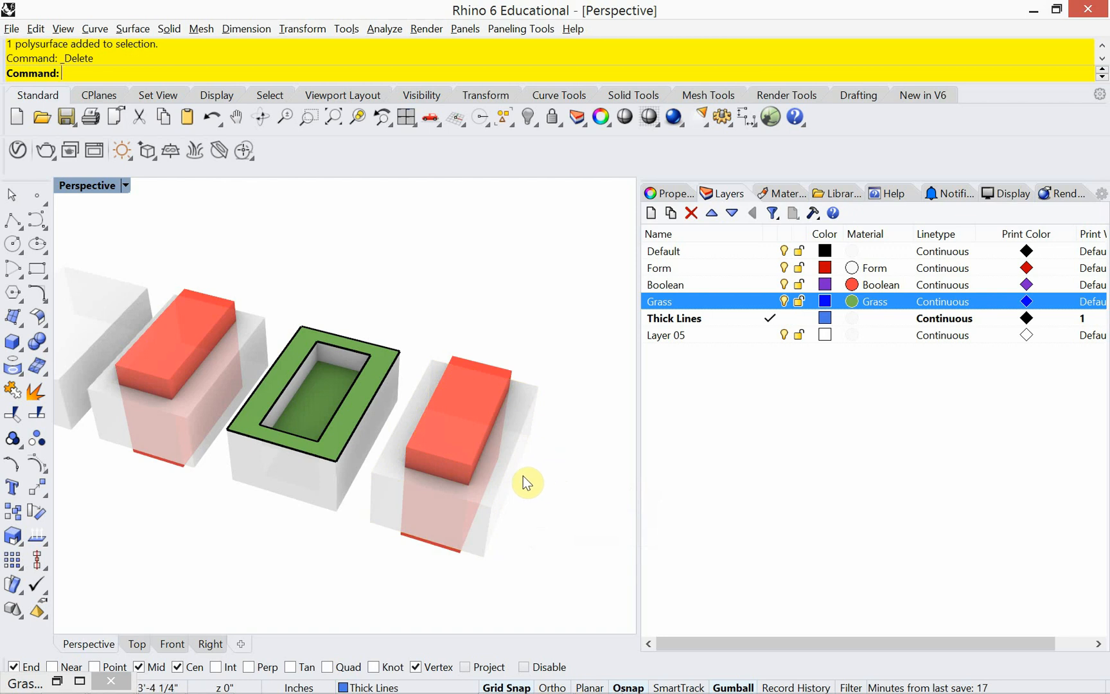
Step: Subtract the red block from the copied box with BooleanDifference
type("BooleanDifference")
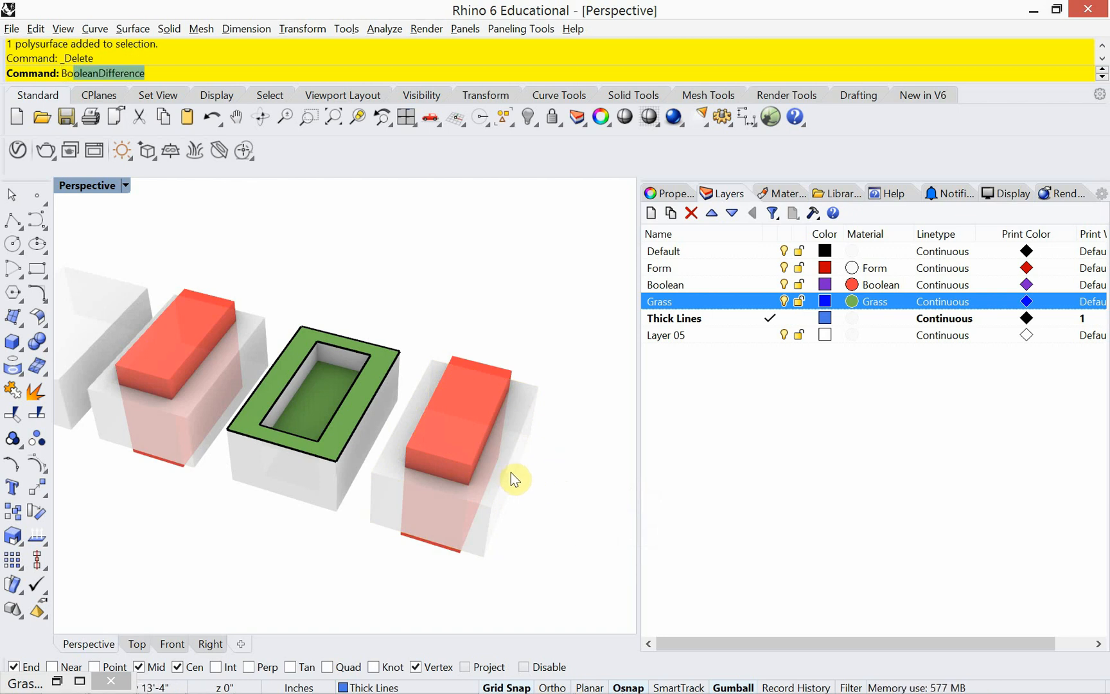
key("Return")
left_click(516, 478)
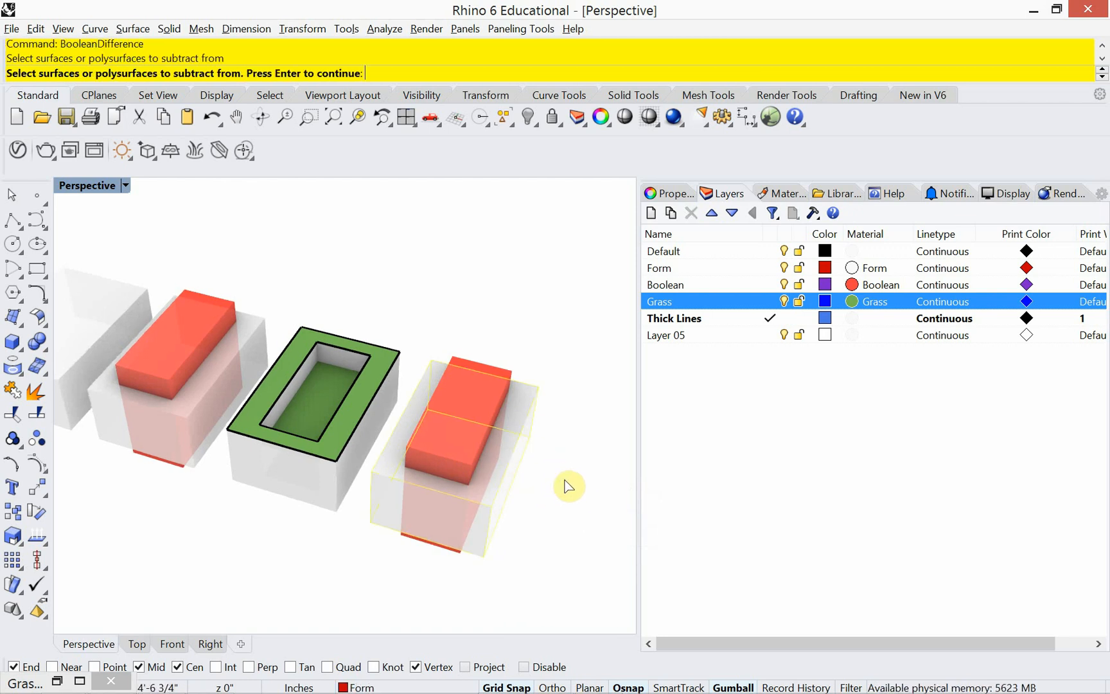
key("Return")
left_click(468, 392)
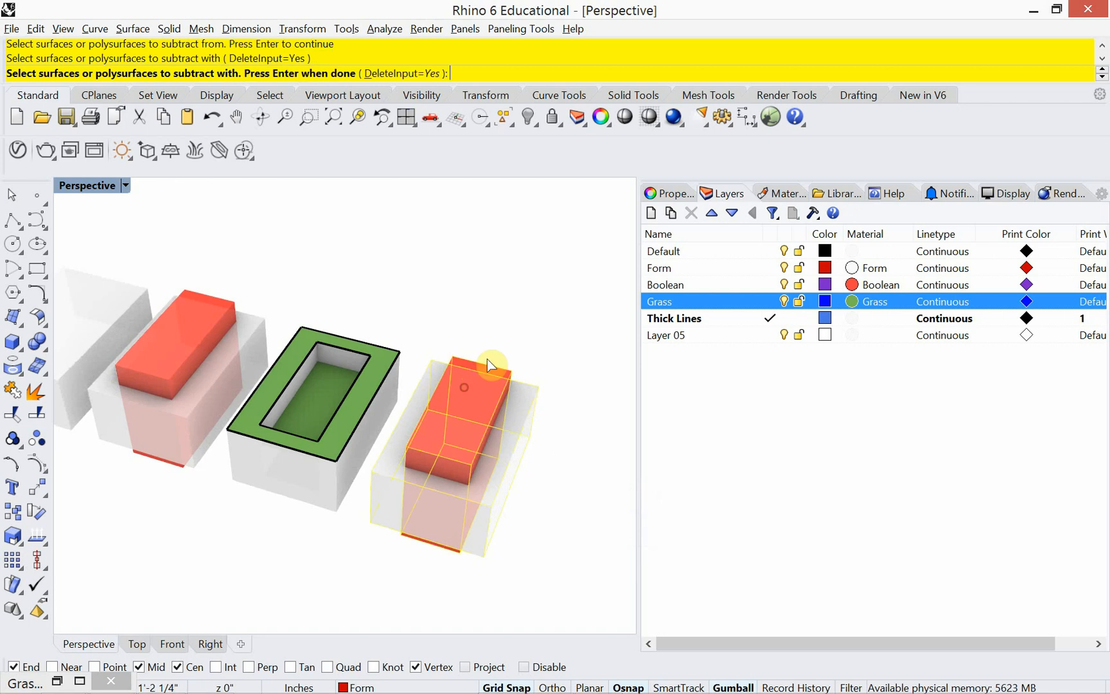
key("Return")
Step: Turn on the solid edit points of the hollowed box with SolidPtOn
left_click(504, 455)
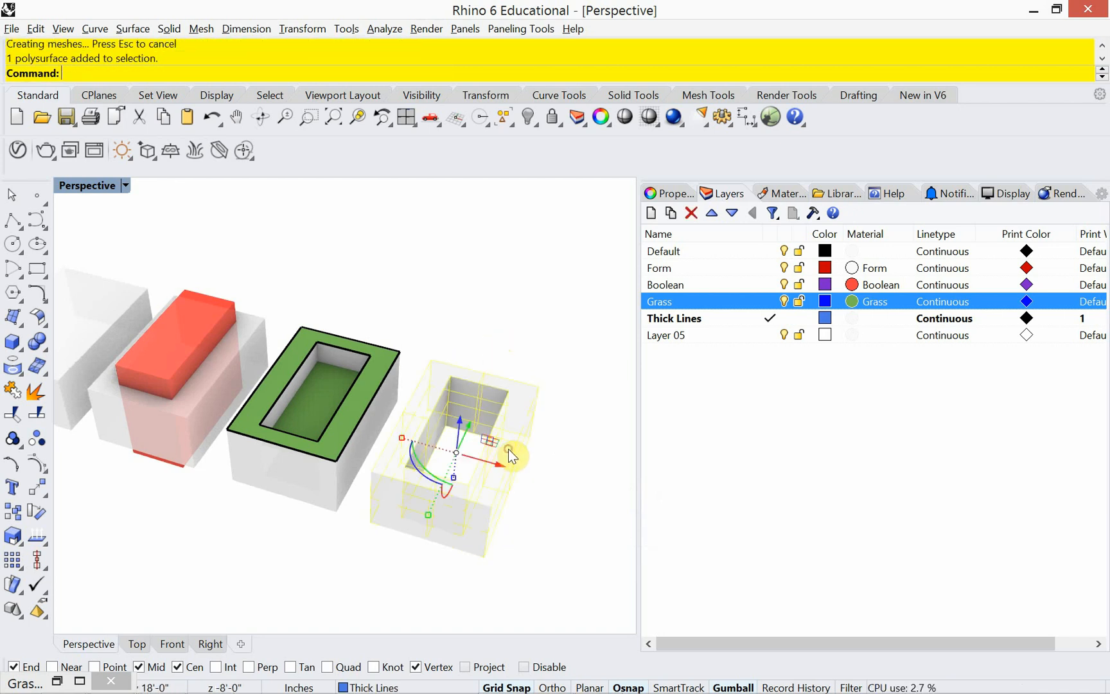
type("SolidPtOn")
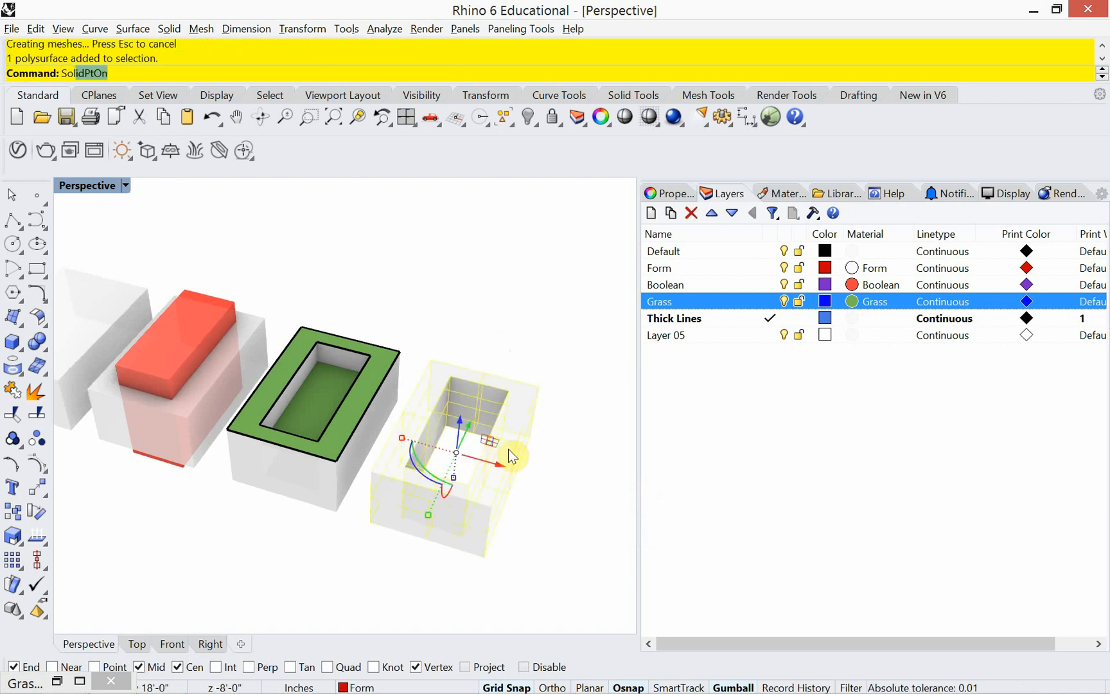
key("Return")
Step: Try raising the outer and inner points at the hollowed box's back-right top corner, and undo the move
left_click_drag(492, 341, 567, 427)
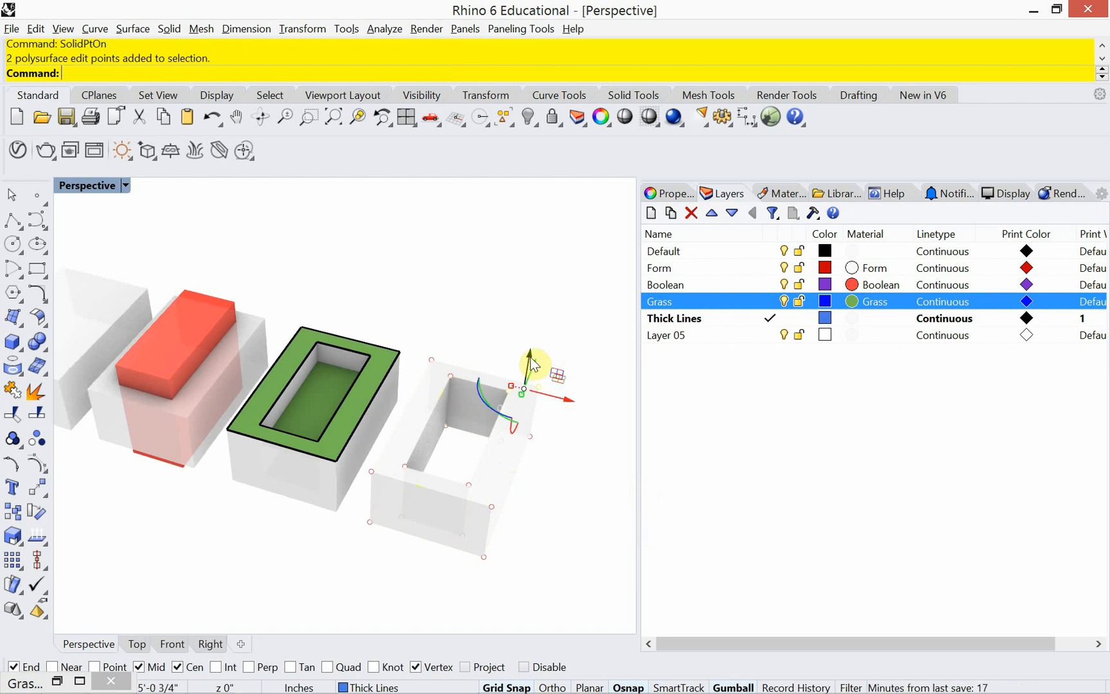
left_click_drag(533, 363, 537, 317)
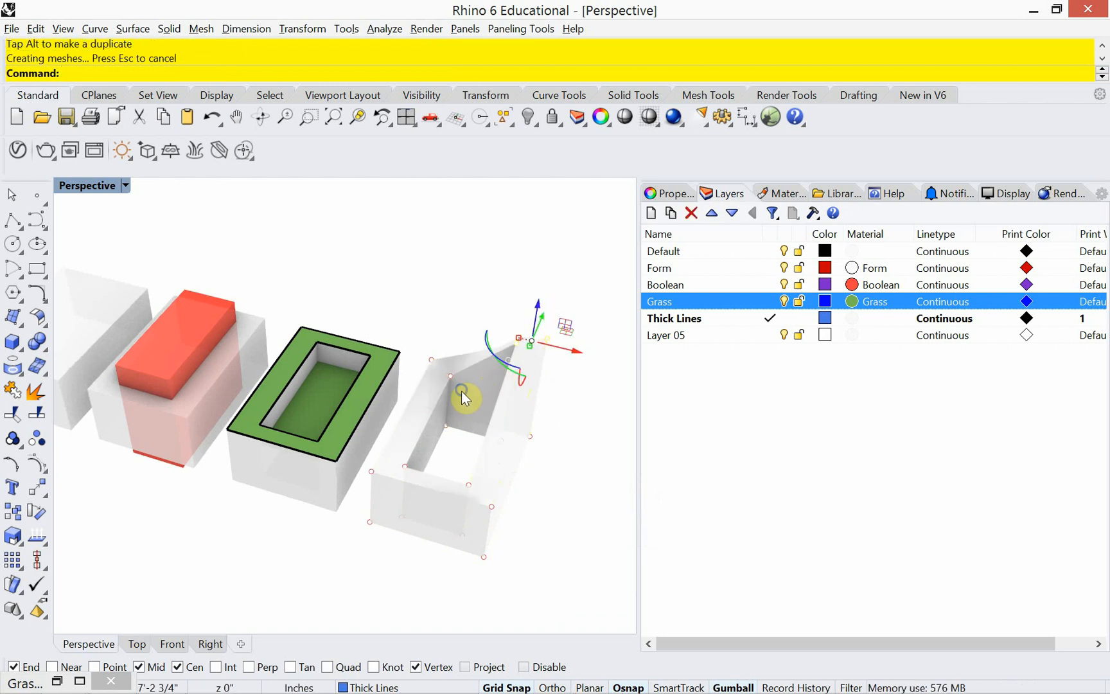
right_click_drag(464, 399, 483, 376)
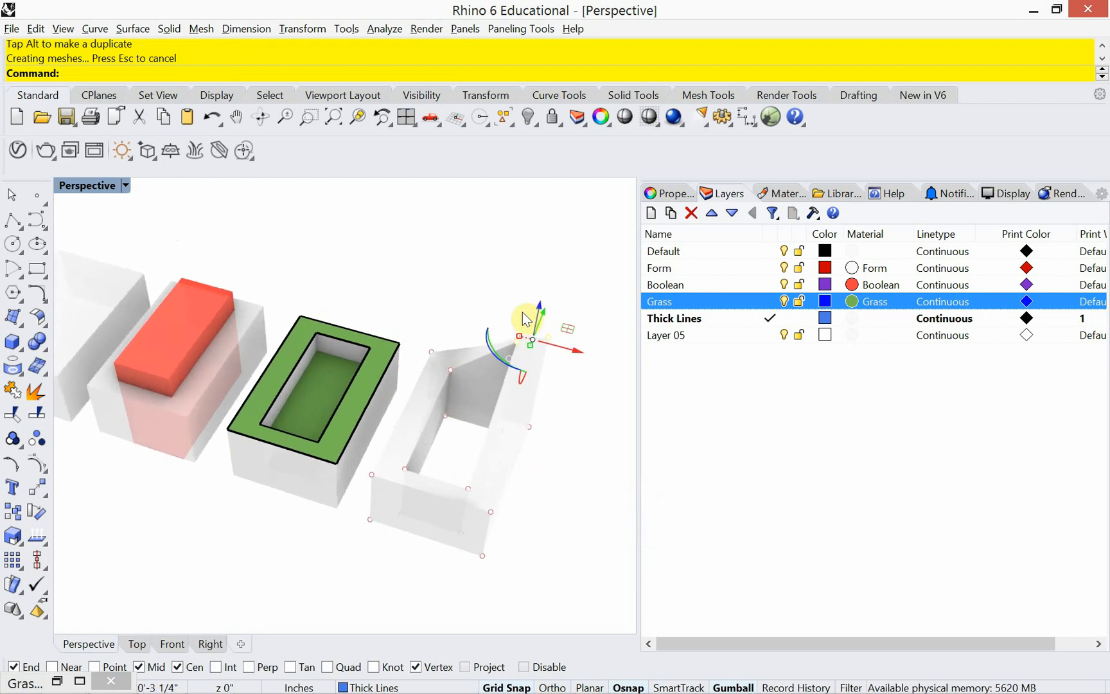
key("ctrl+z")
Step: Raise the point pair at the hollowed box's back-left top corner, lower the front-right top pair, and turn the edit points off
left_click_drag(471, 308, 417, 384)
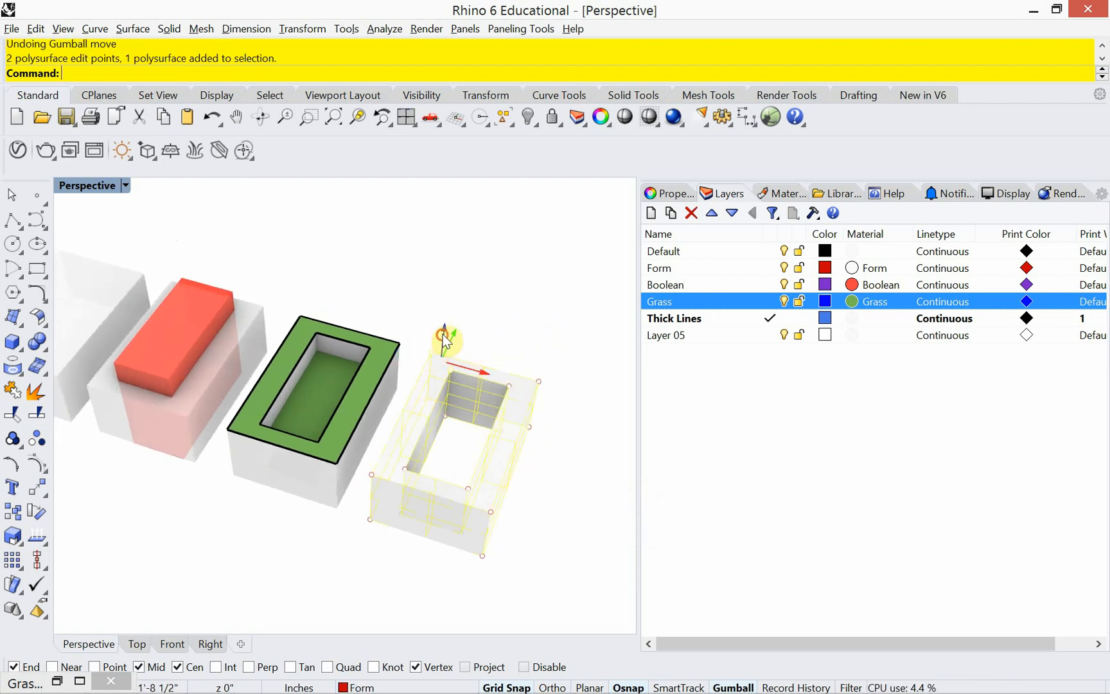
left_click_drag(442, 334, 442, 267)
left_click(524, 283)
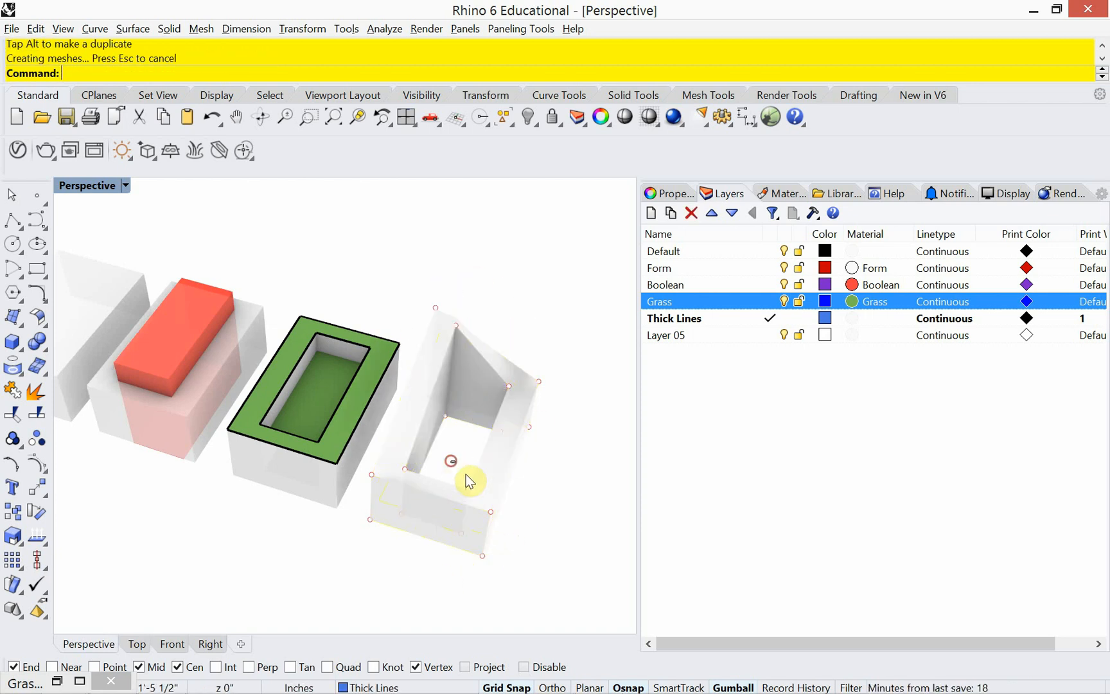
left_click_drag(451, 461, 487, 514)
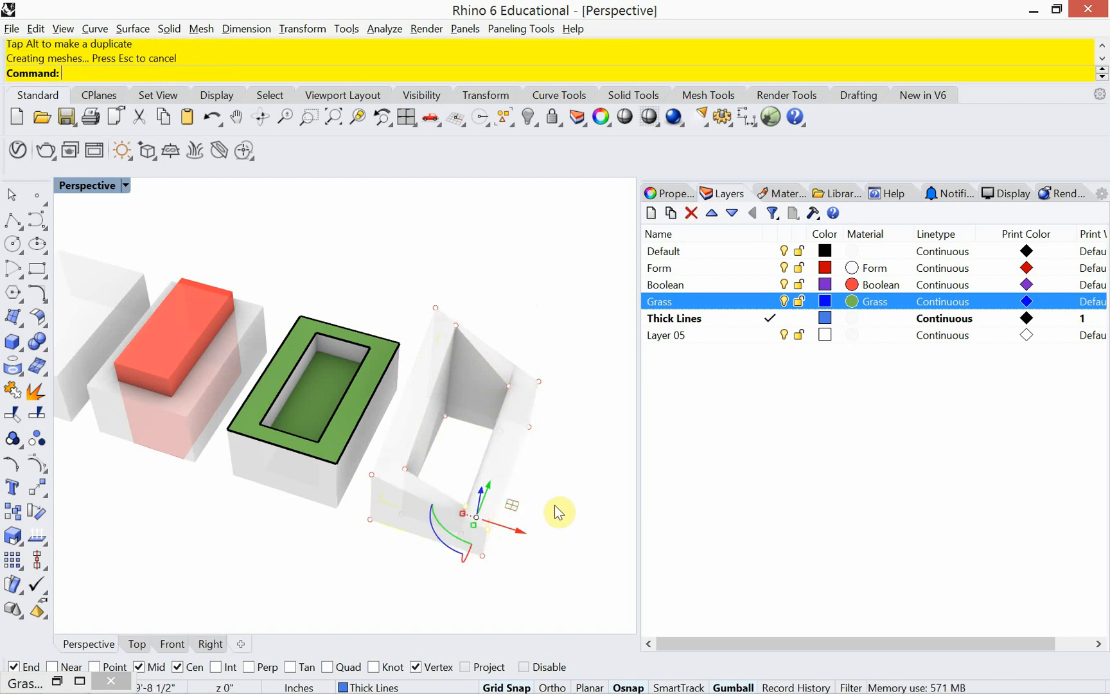
mouse_move(545, 501)
right_mouse_down()
mouse_move(508, 477)
mouse_move(441, 483)
mouse_move(480, 511)
mouse_move(543, 503)
mouse_move(548, 517)
right_mouse_up()
key("Escape")
key("Escape")
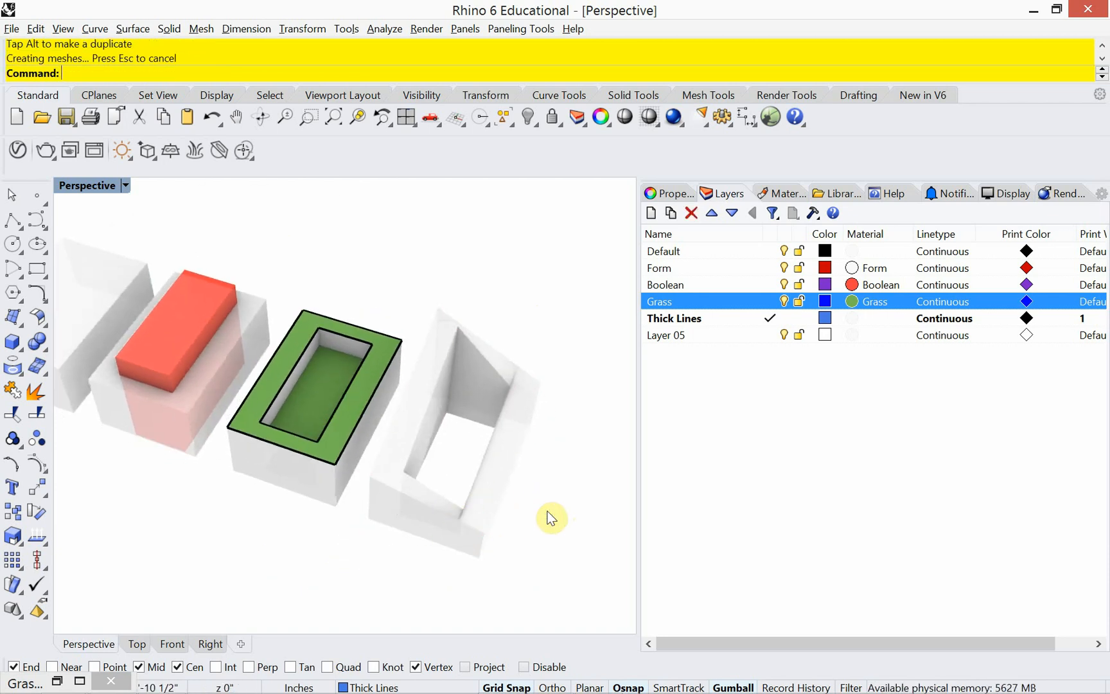
Step: Show all hidden objects to compare them with the sloped box, and undo the Show
mouse_move(441, 459)
right_mouse_down()
mouse_move(441, 486)
mouse_move(435, 441)
mouse_move(433, 462)
right_mouse_up()
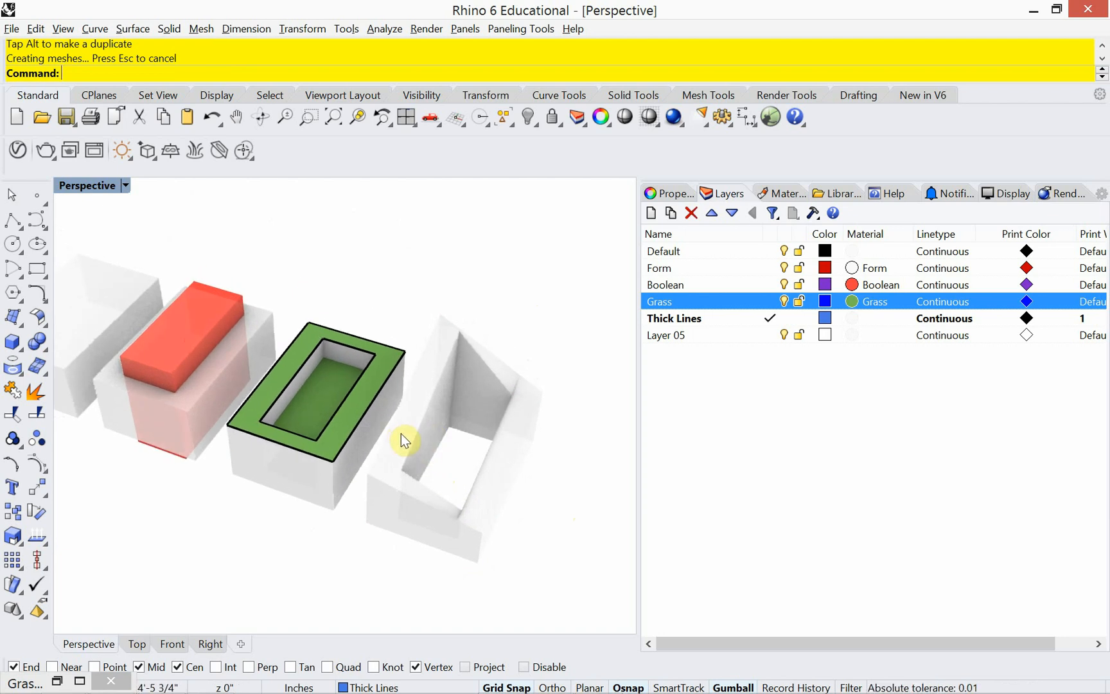
type("Show")
key("Return")
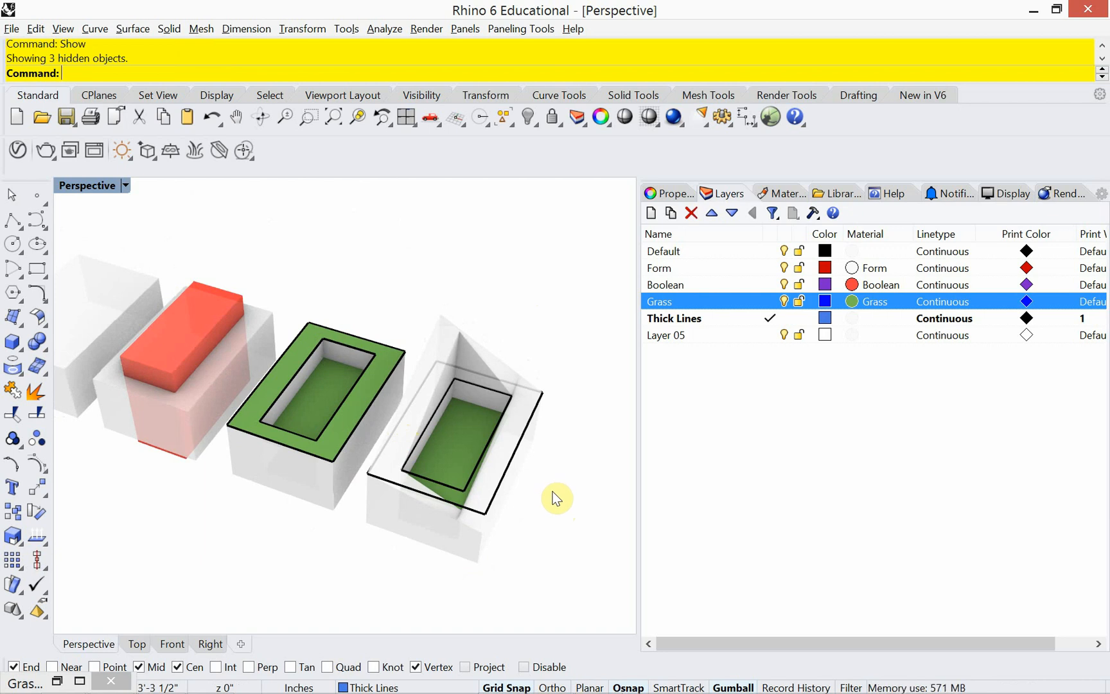
right_click_drag(556, 499, 528, 507)
key("ctrl+z")
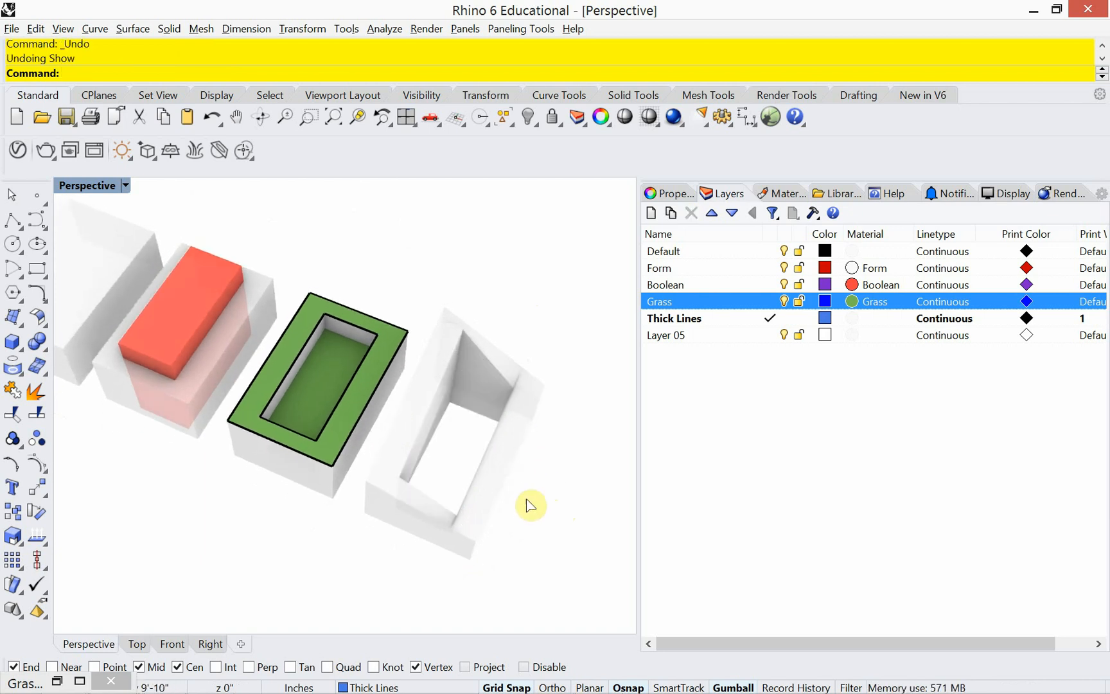
right_click_drag(513, 448, 503, 419)
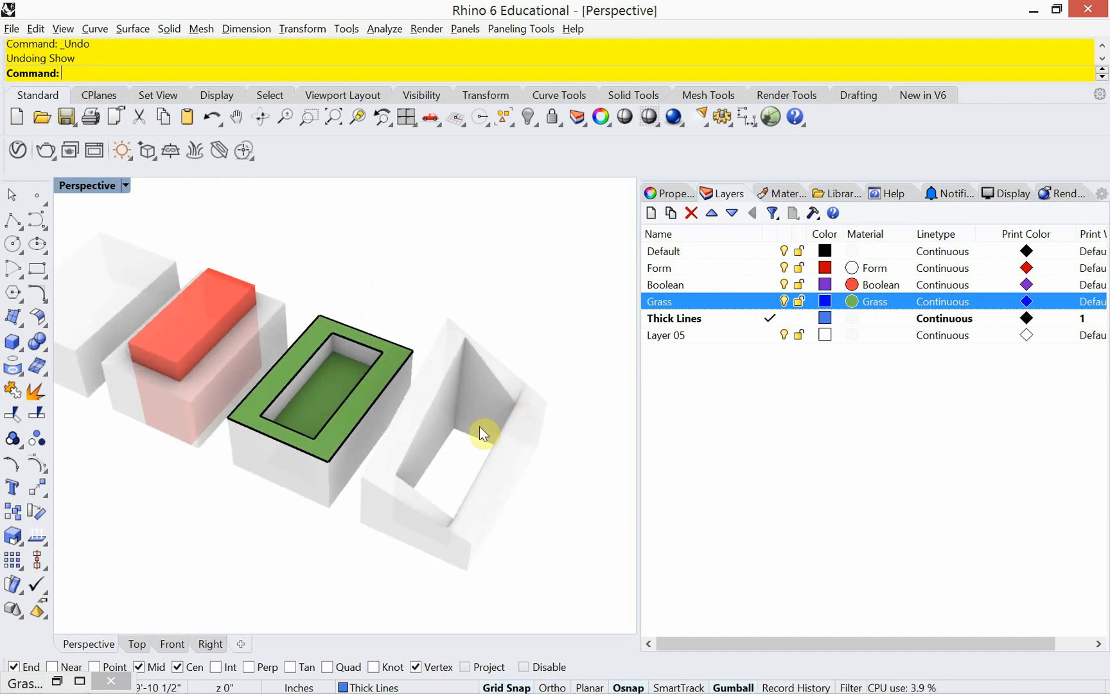
right_click_drag(467, 424, 460, 441)
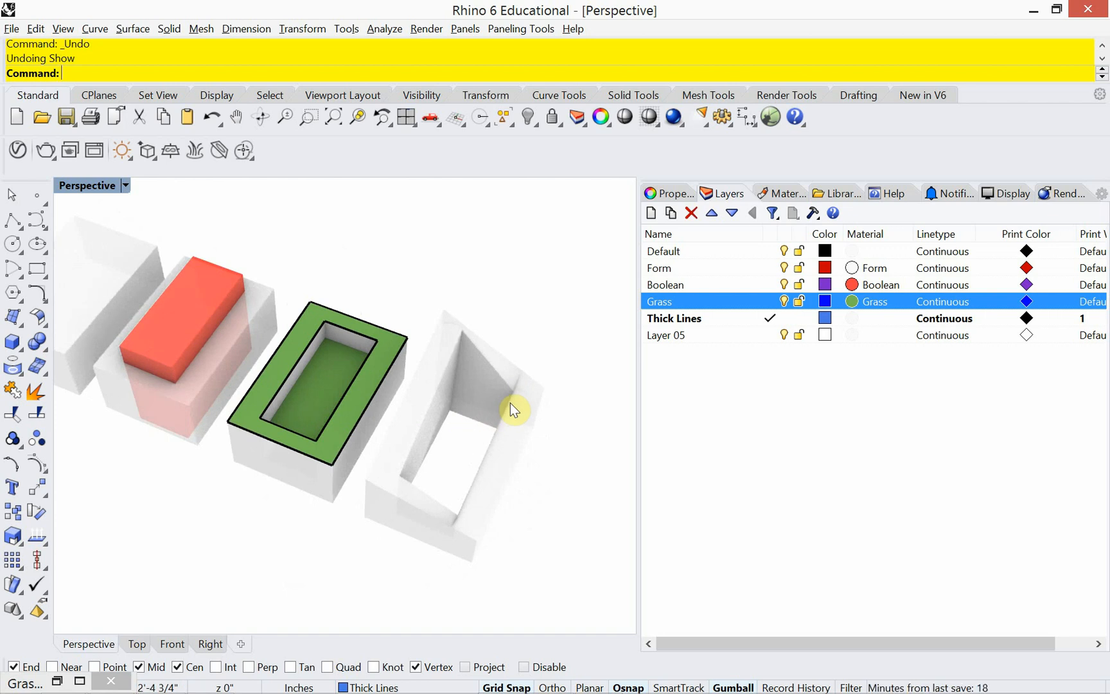
type("ExtractSrf")
key("Return")
left_click(434, 369)
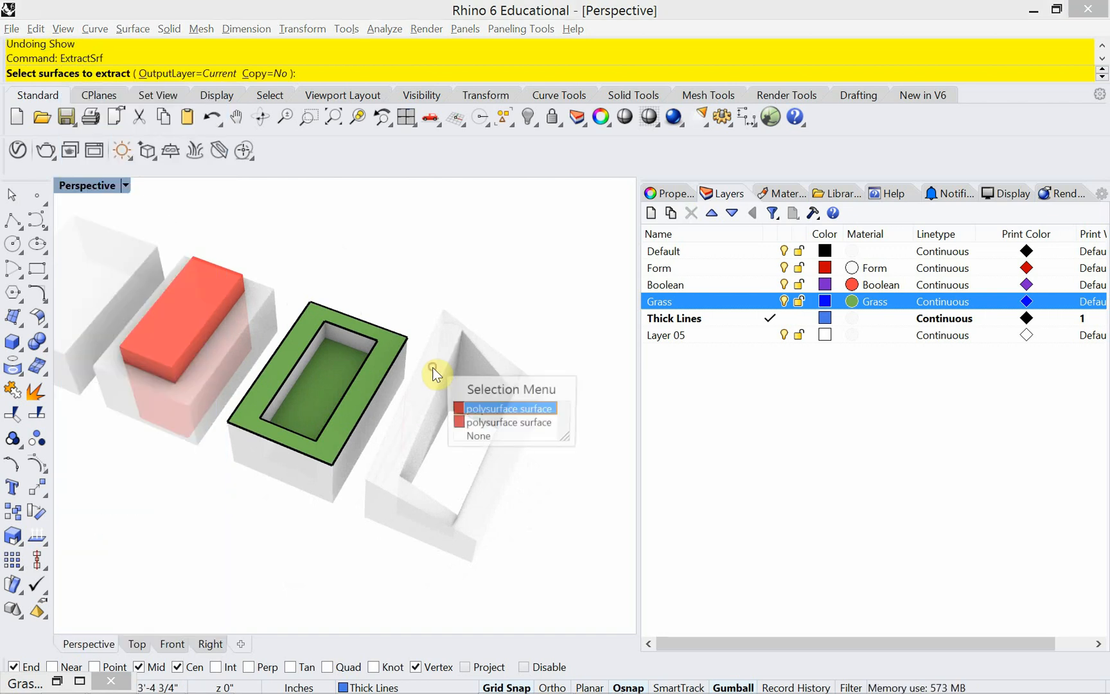
left_click(525, 423)
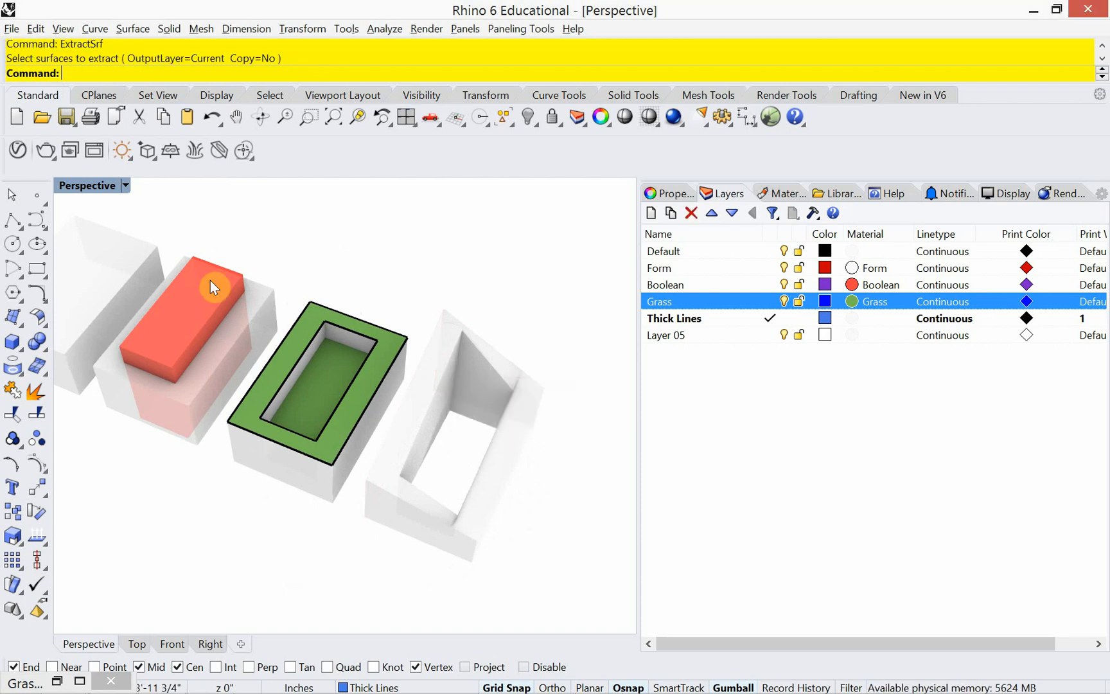
Step: Switch the Perspective viewport to Shaded display and extract the sloped box's top surface with ExtractSrf
left_click(126, 185)
left_click(141, 208)
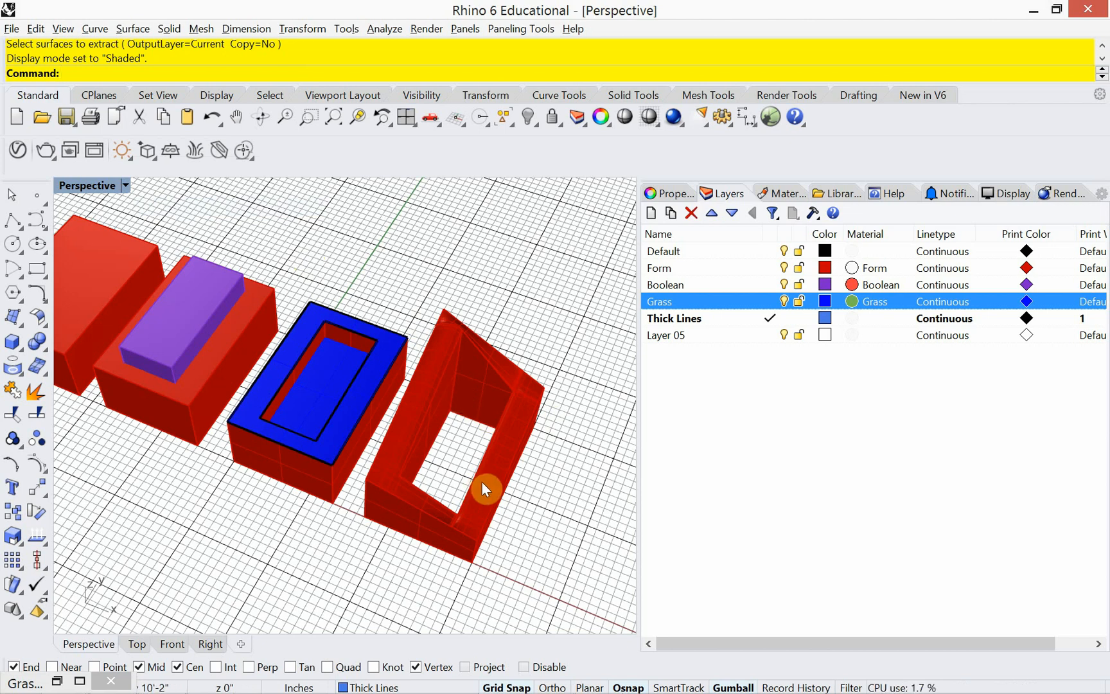
type("ExtractSrf")
key("Return")
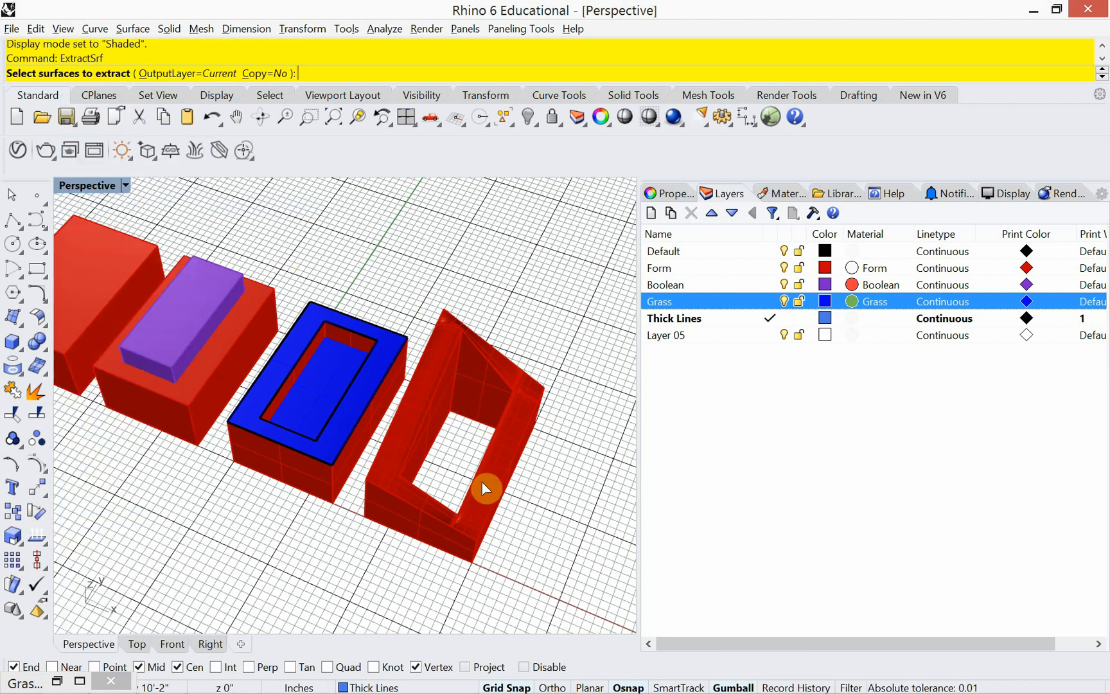
left_click(483, 482)
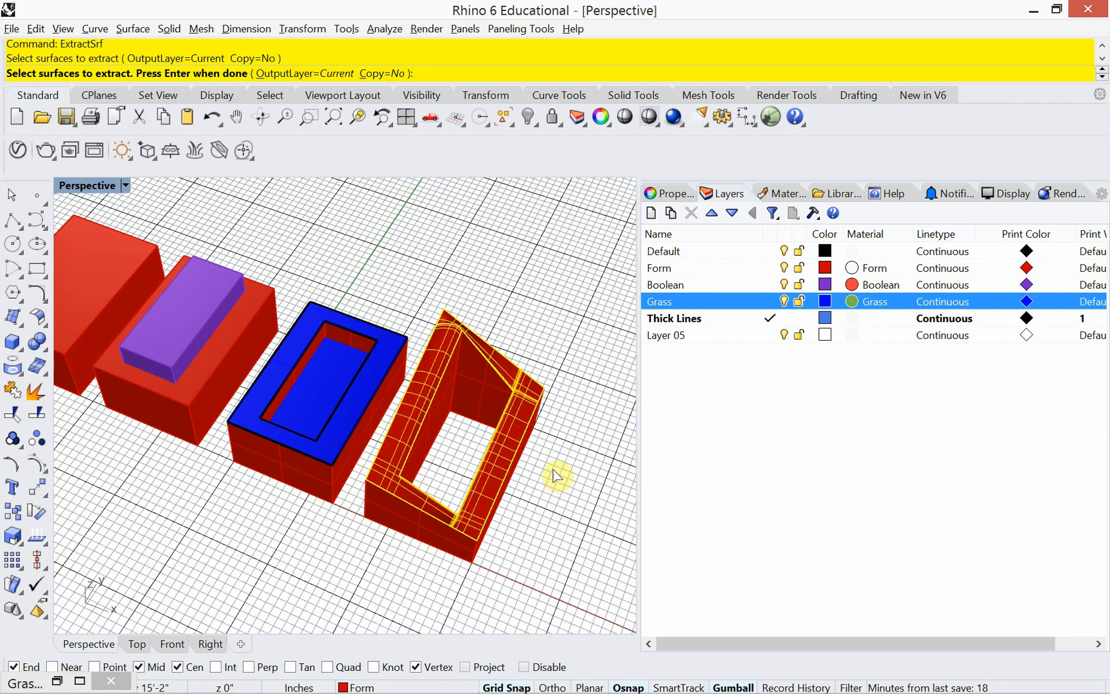
key("Return")
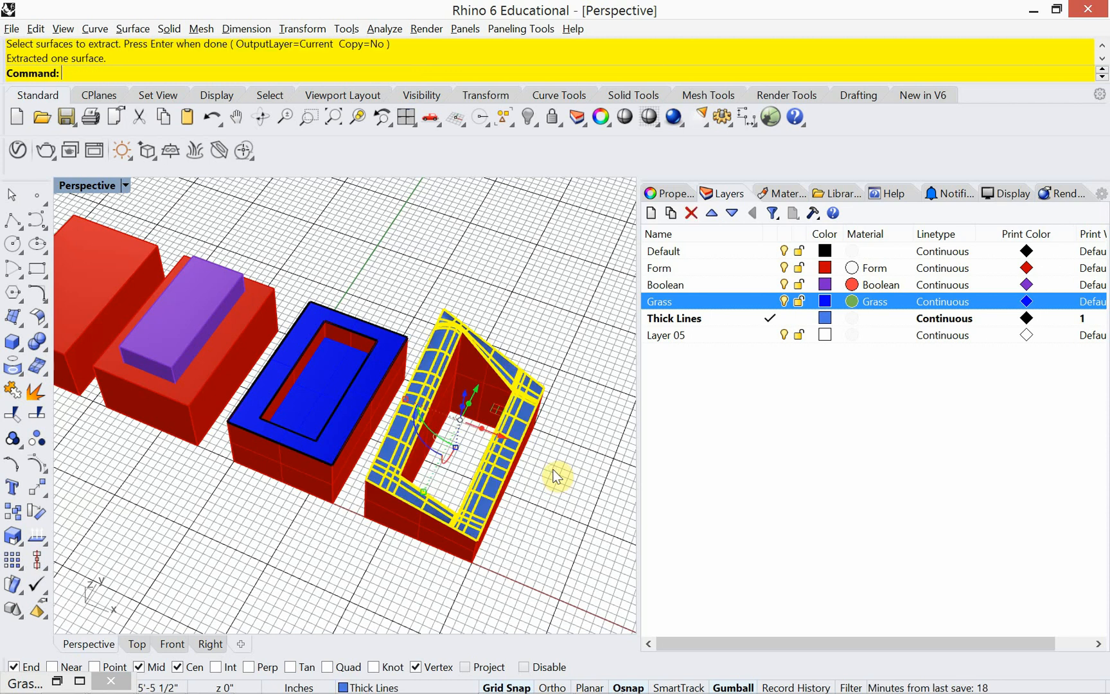
Step: Change the extracted top surface to the Grass layer and set the Perspective viewport back to Rendered display
right_click(709, 301)
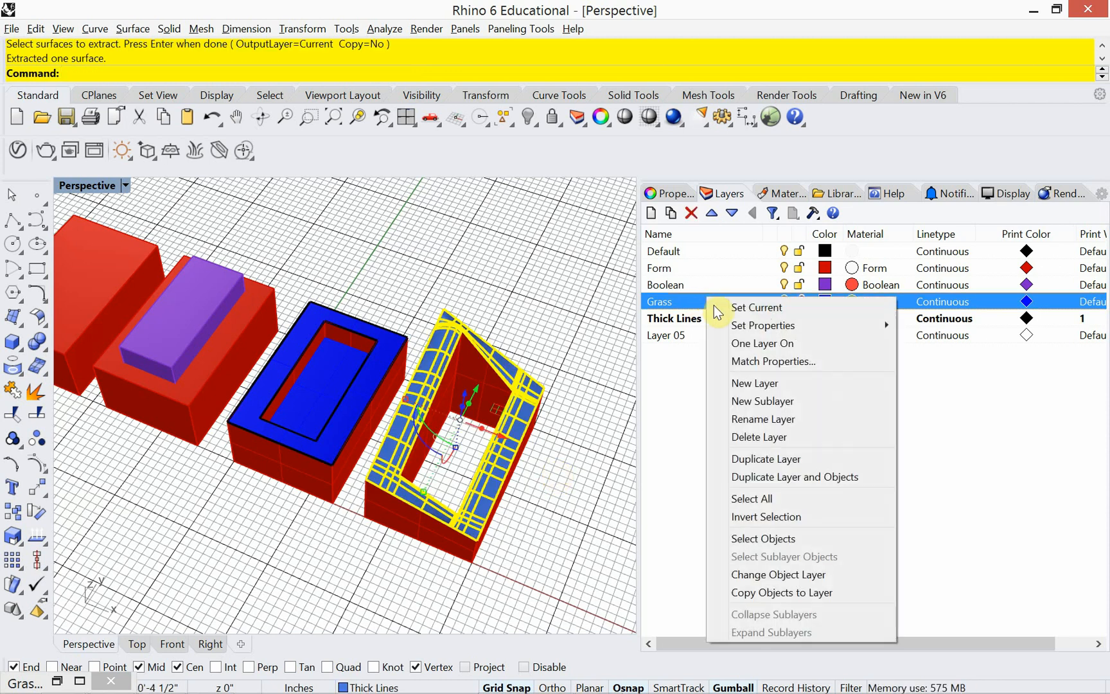
left_click(778, 574)
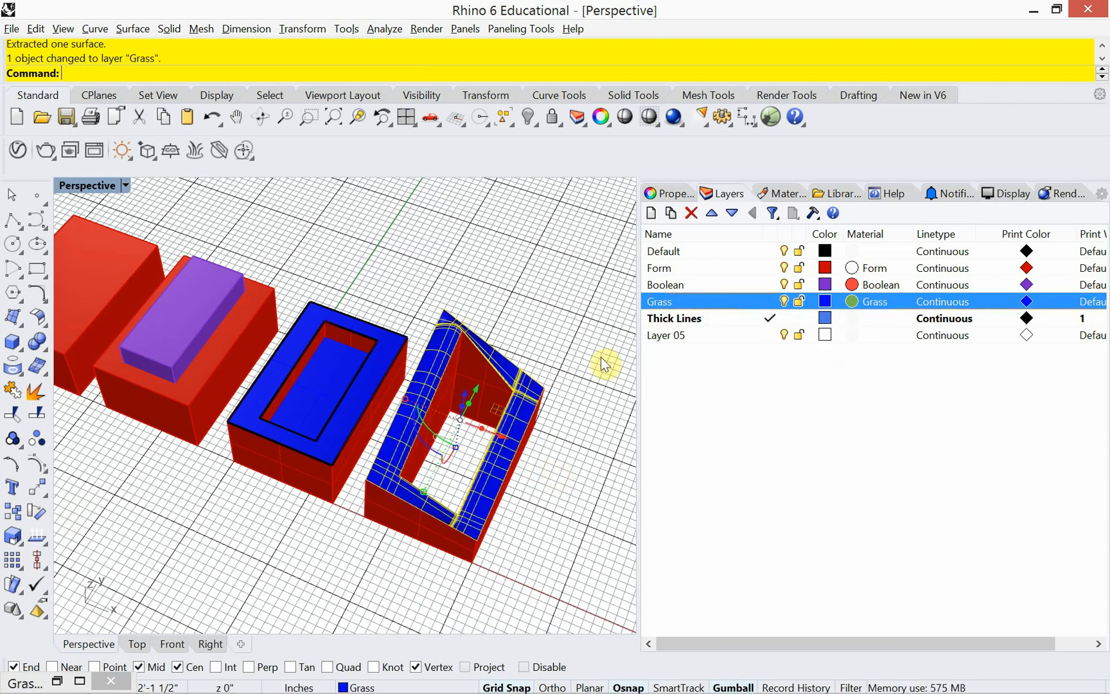
left_click(126, 185)
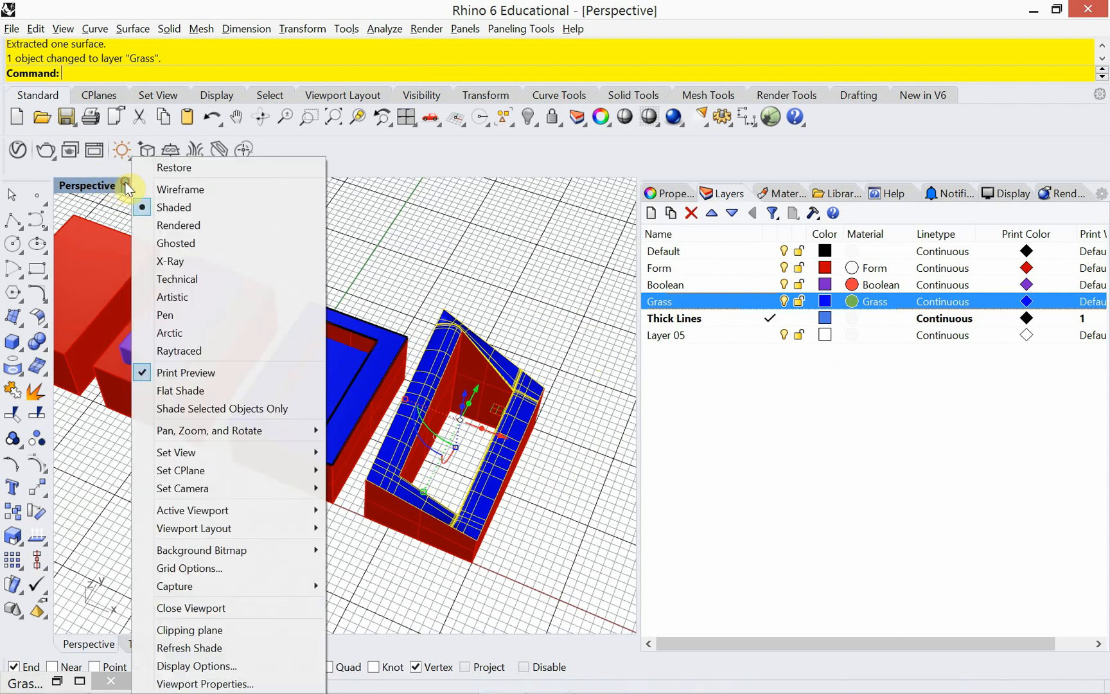
left_click(180, 225)
left_click(421, 302)
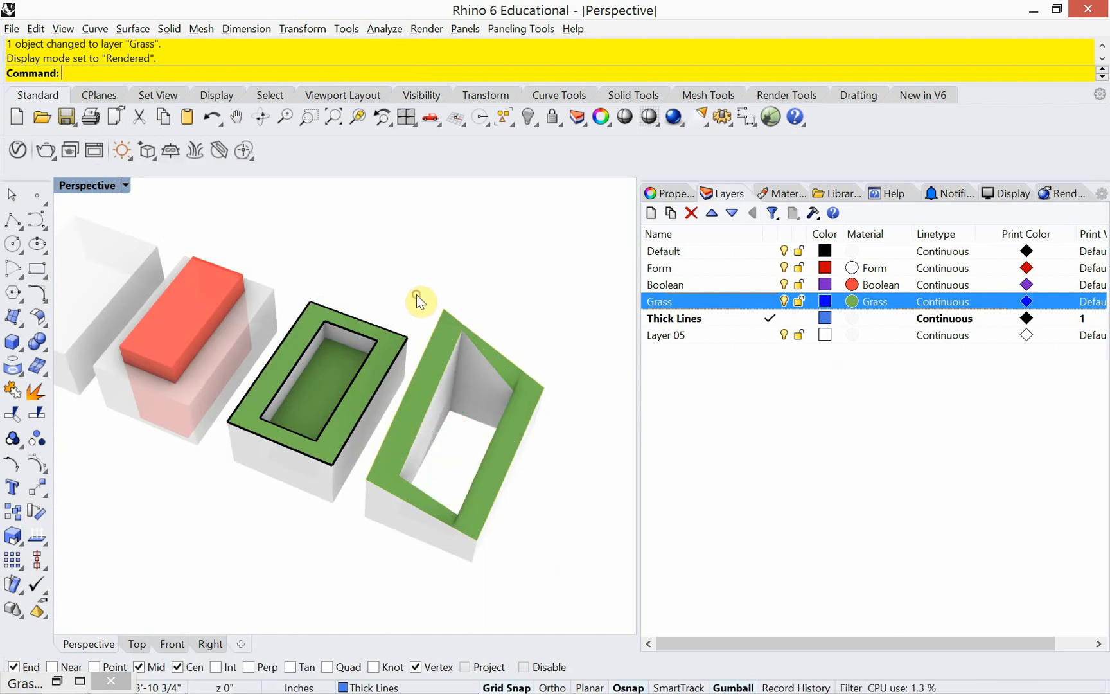
Step: Show all hidden objects again with the Show command
right_click_drag(391, 402, 424, 415)
scroll(421, 411, "down", 1)
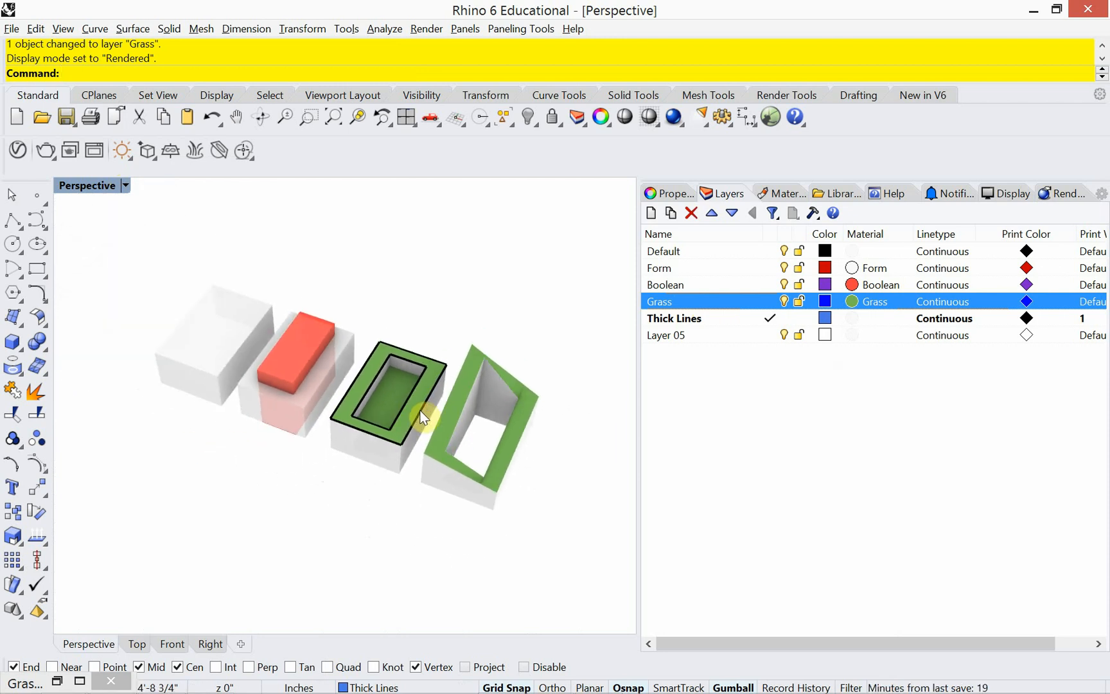
scroll(390, 392, "up", 2)
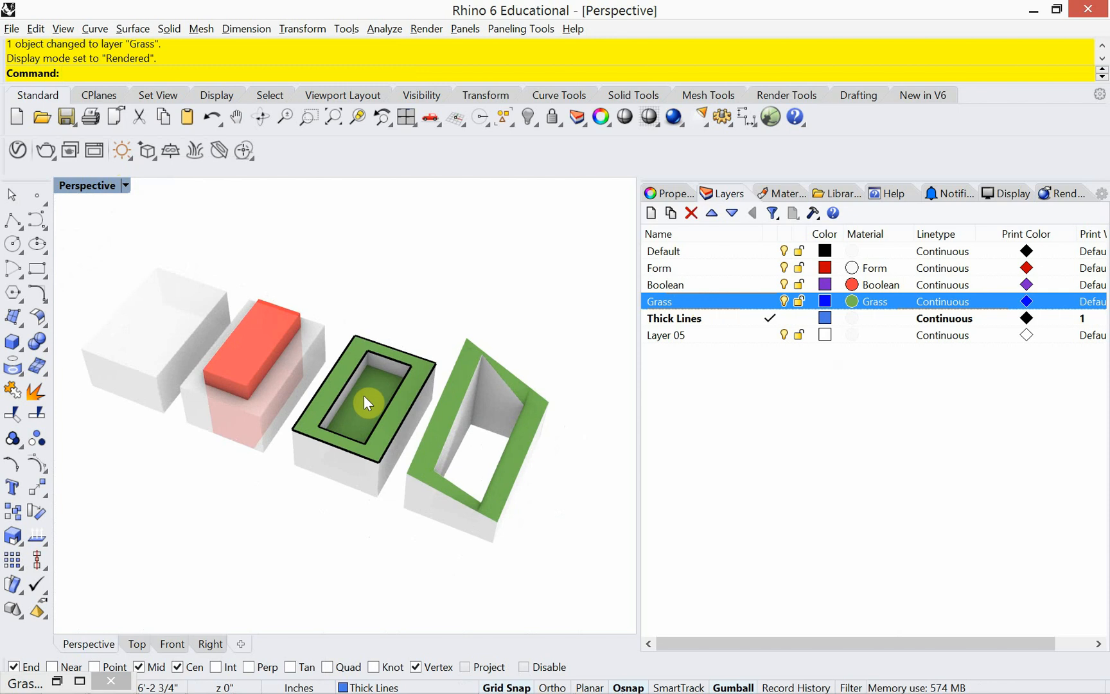
type("Show")
key("Return")
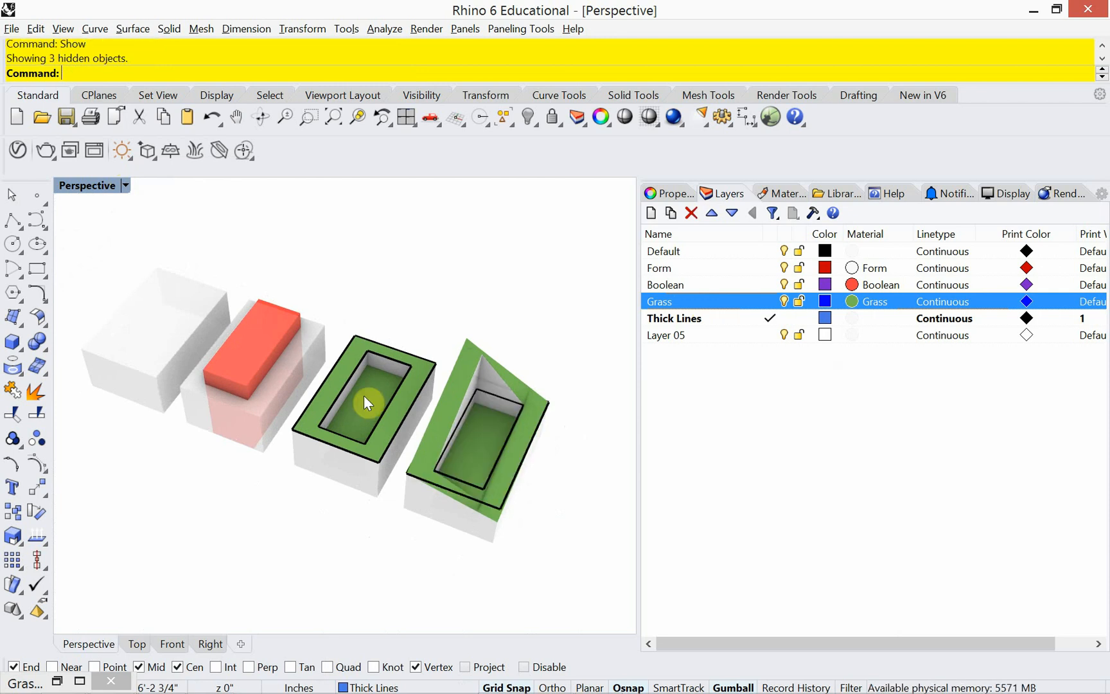
Step: Move the inner outline curve's back-left corner point up to the raised inner corner of the sloped top surface
scroll(553, 444, "up", 3)
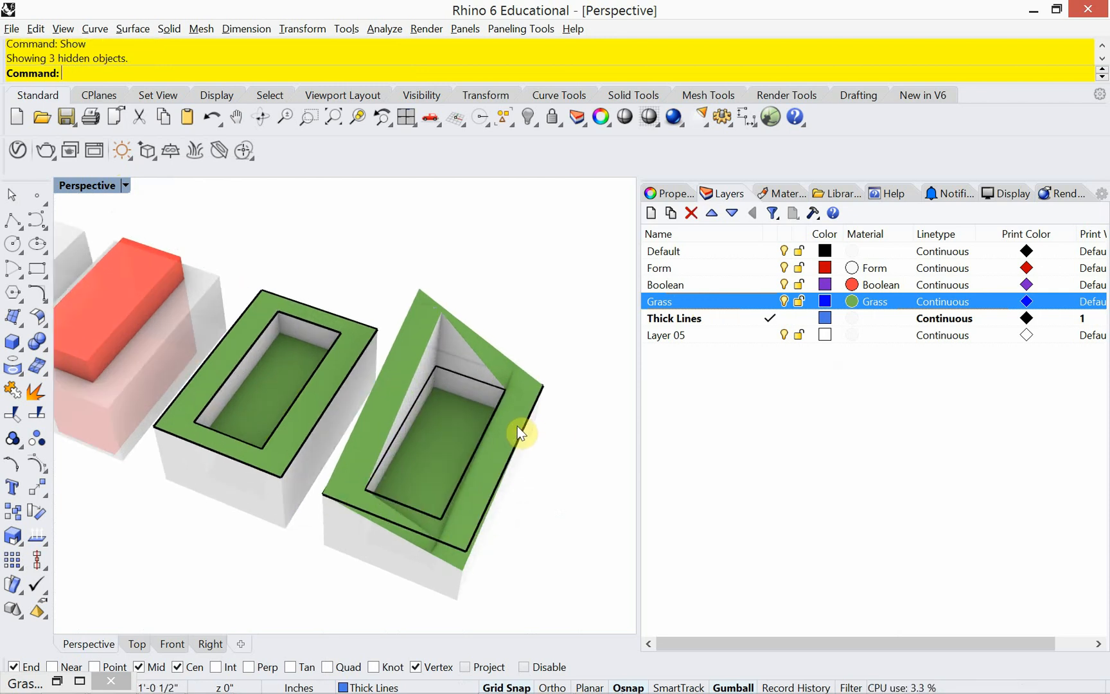
left_click(435, 370)
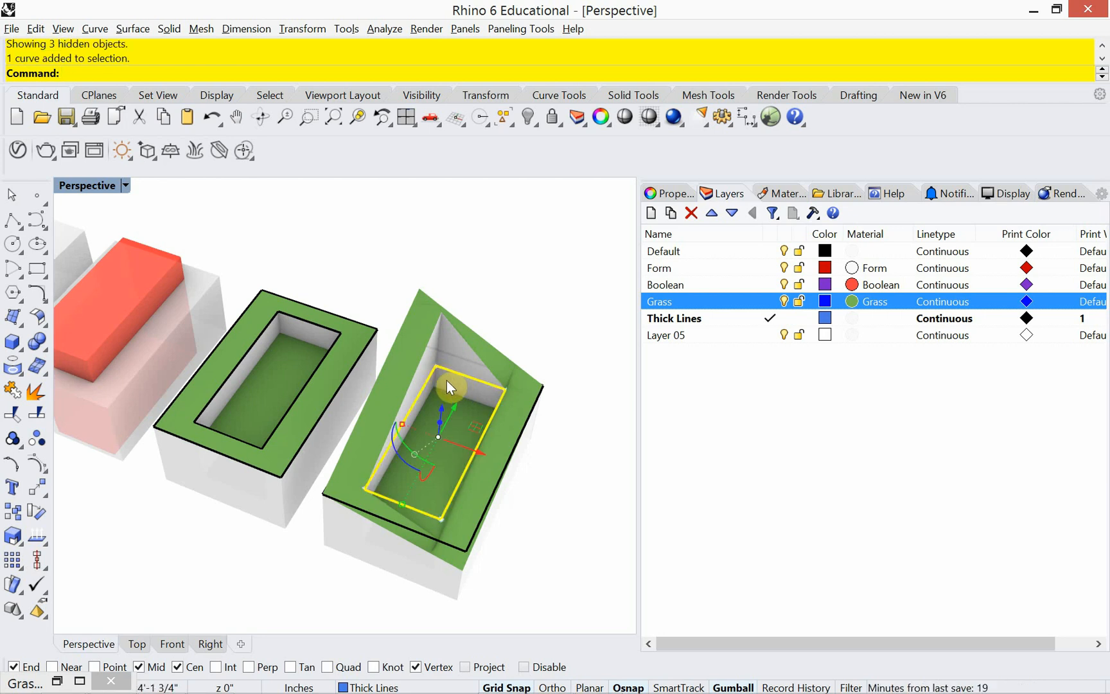
scroll(425, 372, "up", 4)
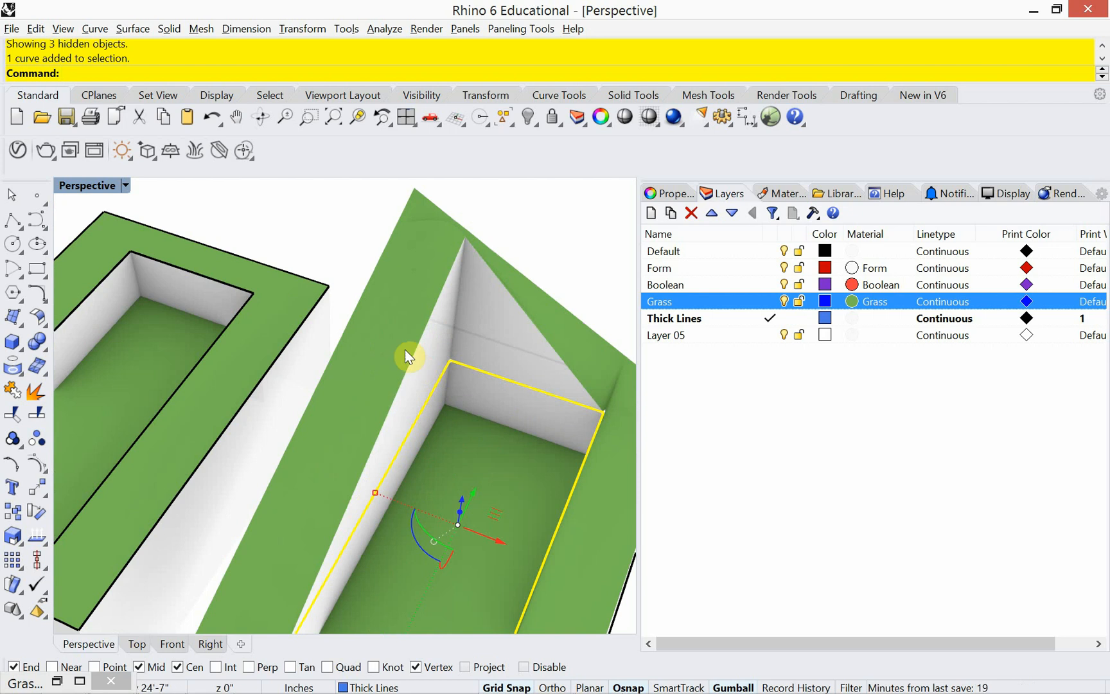
left_click(342, 255)
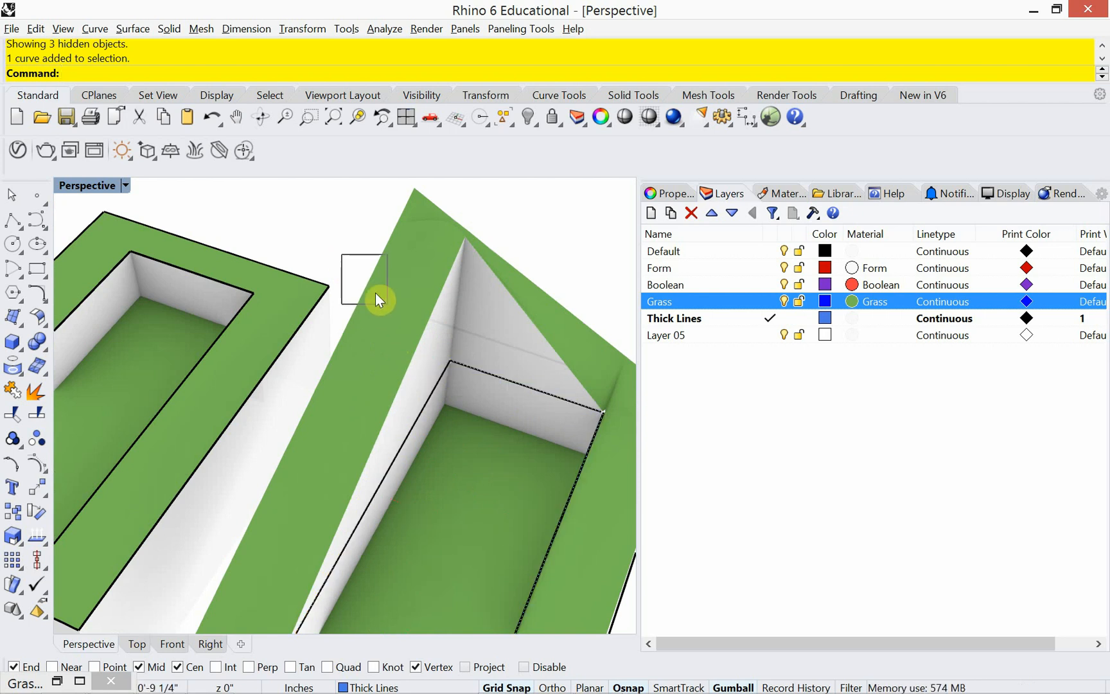
left_click(482, 371)
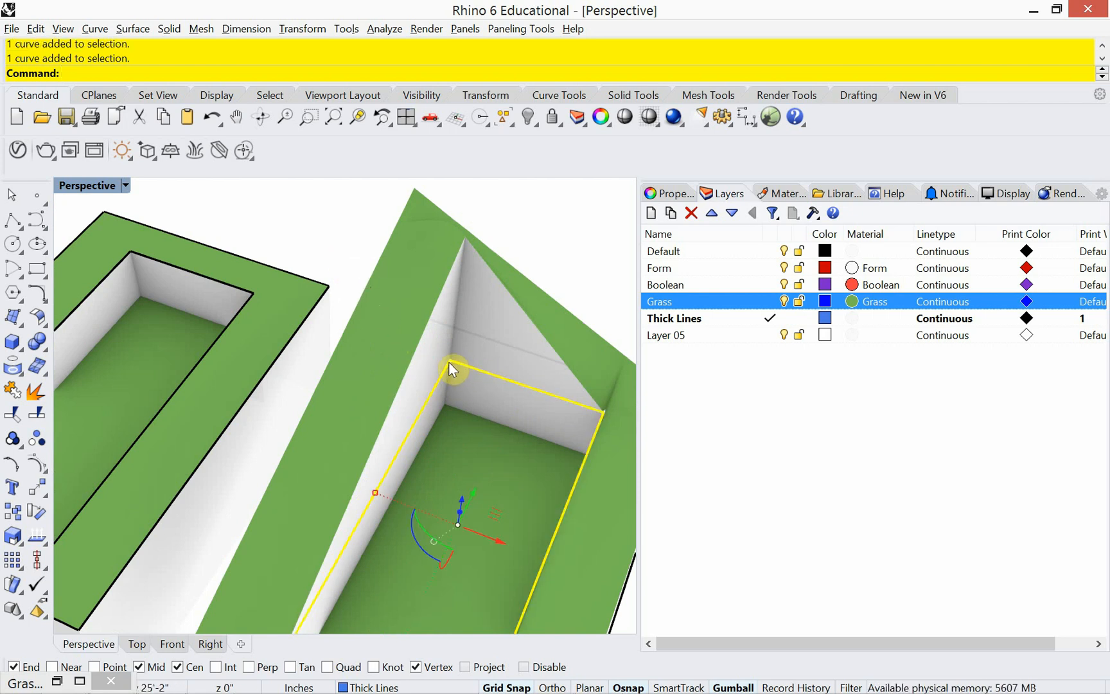
left_click(450, 363, "ctrl+shift")
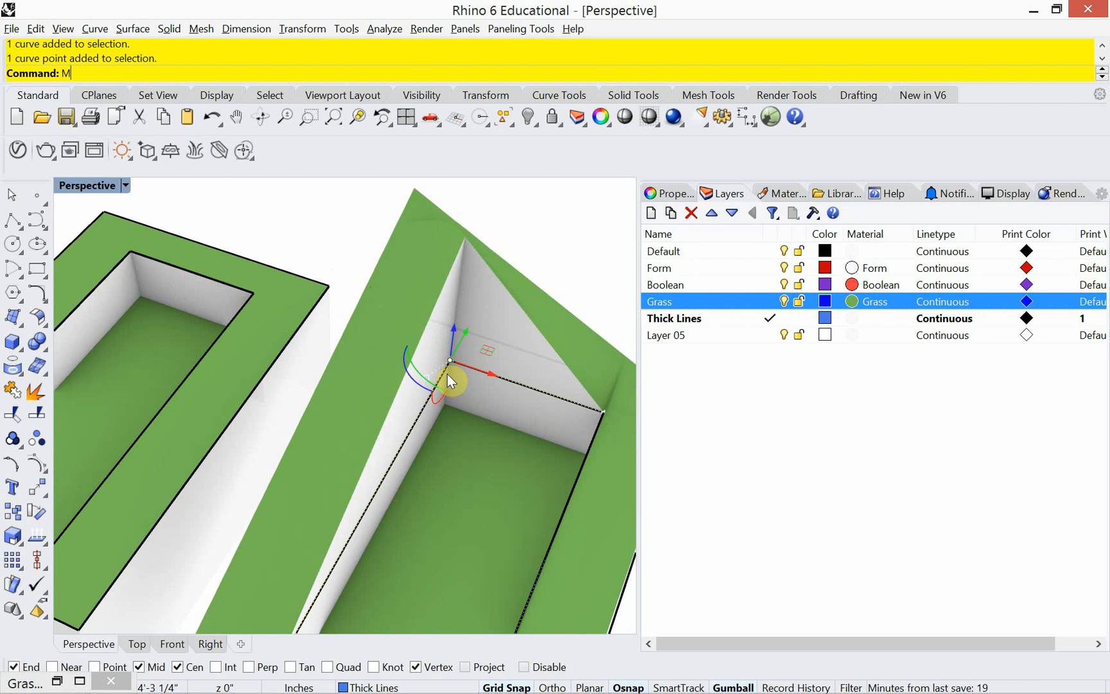
type("ove")
key("Return")
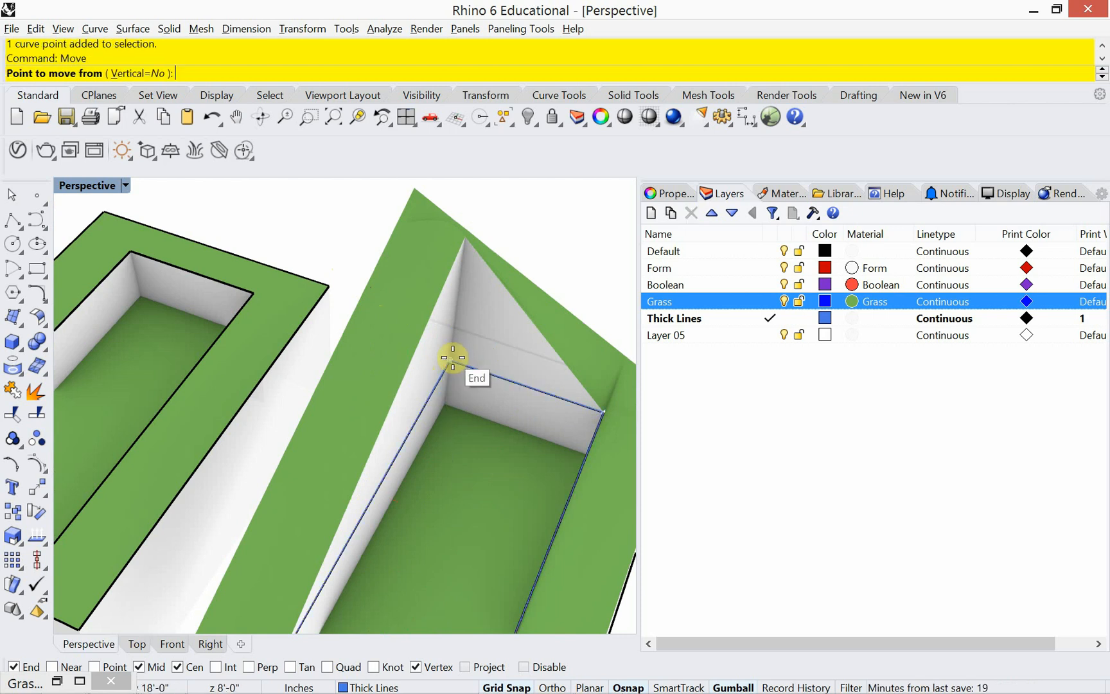
left_click(453, 357)
left_click(464, 239)
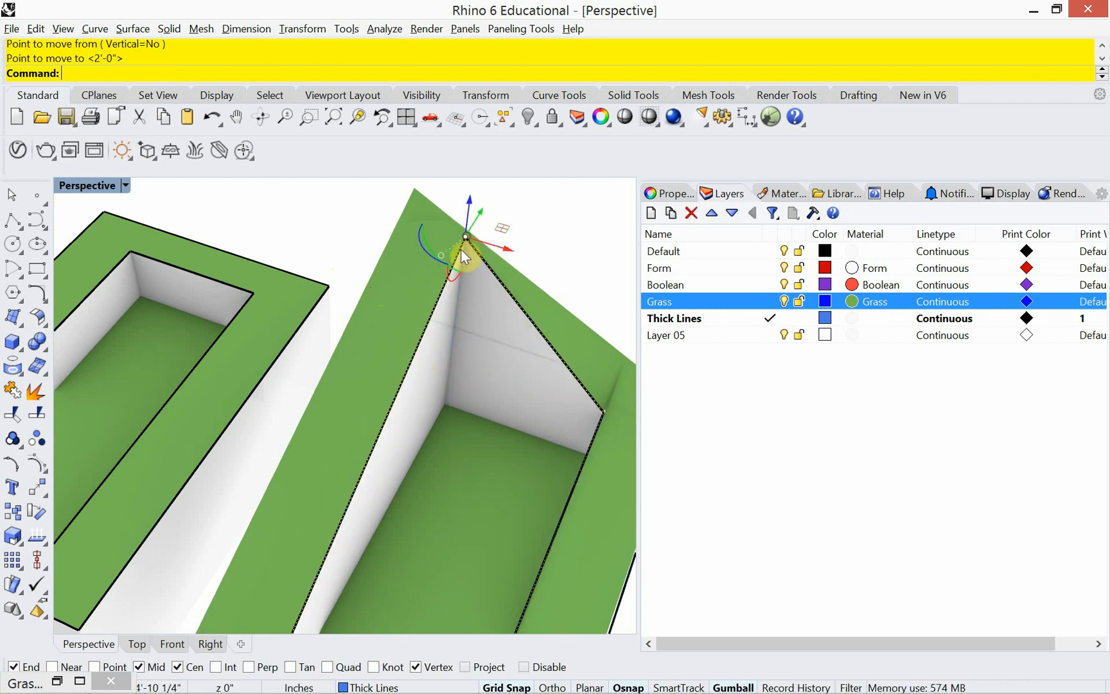
Step: Move the inner outline curve's front-right corner point down to the lowered inner corner of the sloped top surface
scroll(432, 318, "down", 5)
right_click_drag(443, 386, 477, 347)
scroll(491, 489, "up", 4)
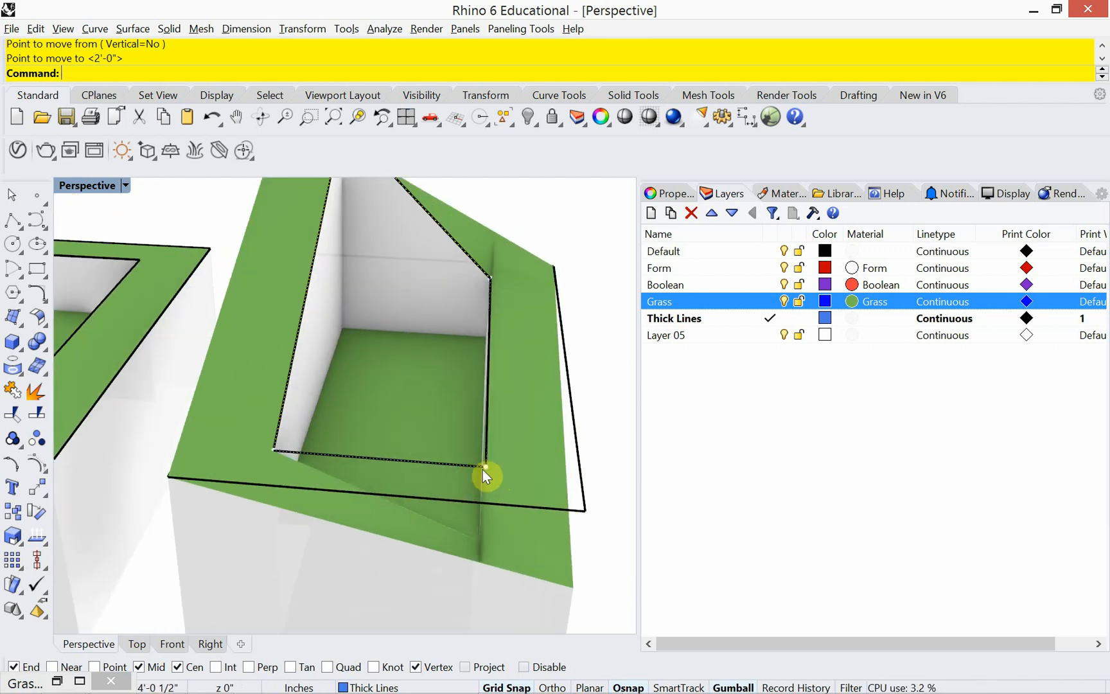
left_click(482, 466)
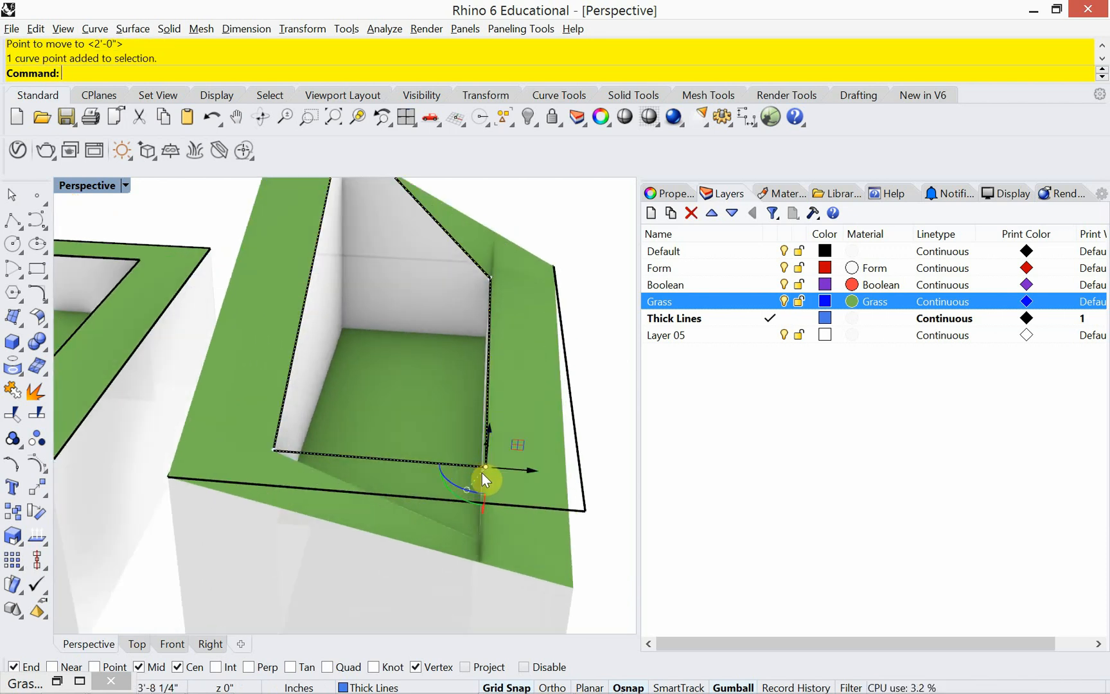
type("Move")
key("Return")
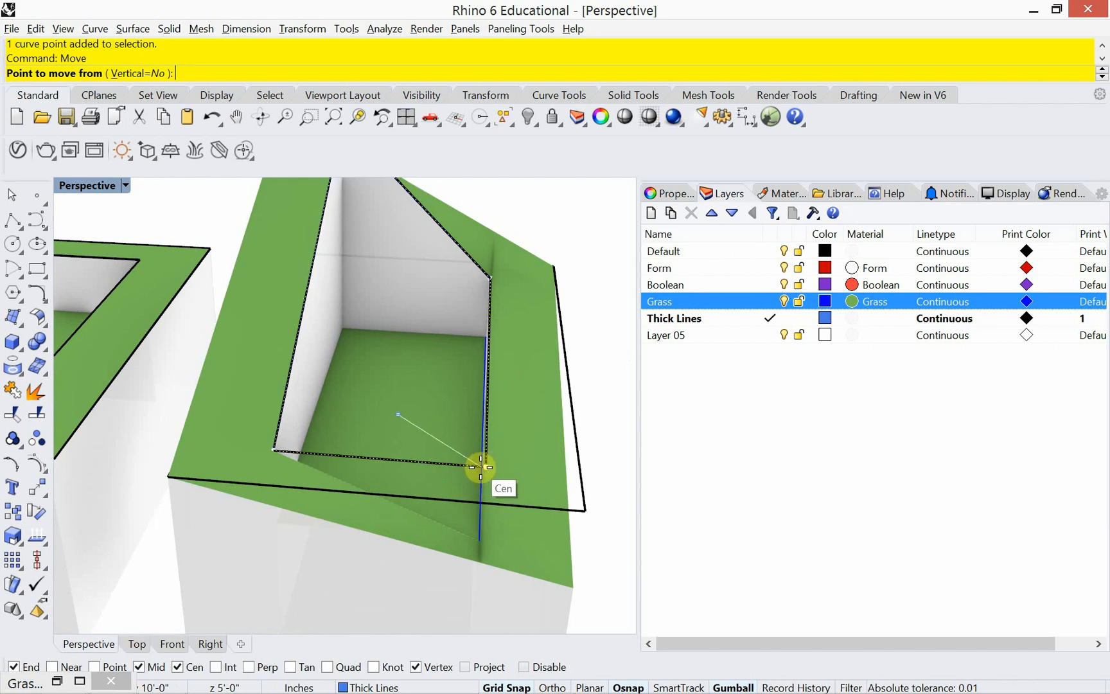
left_click(485, 466)
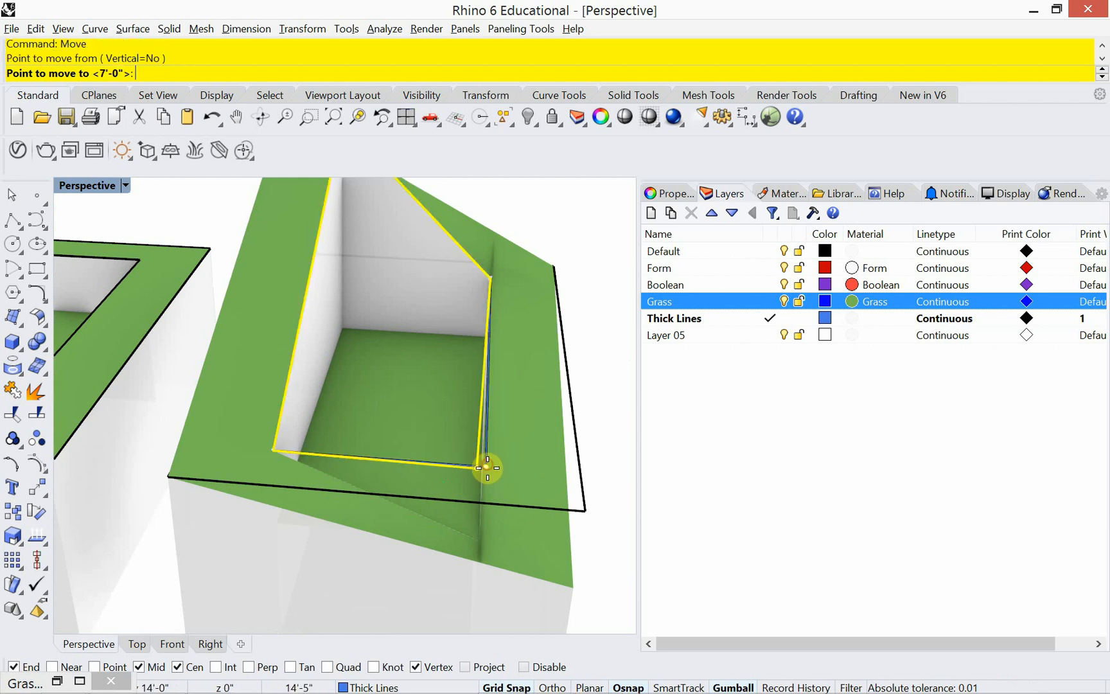
left_click(479, 540)
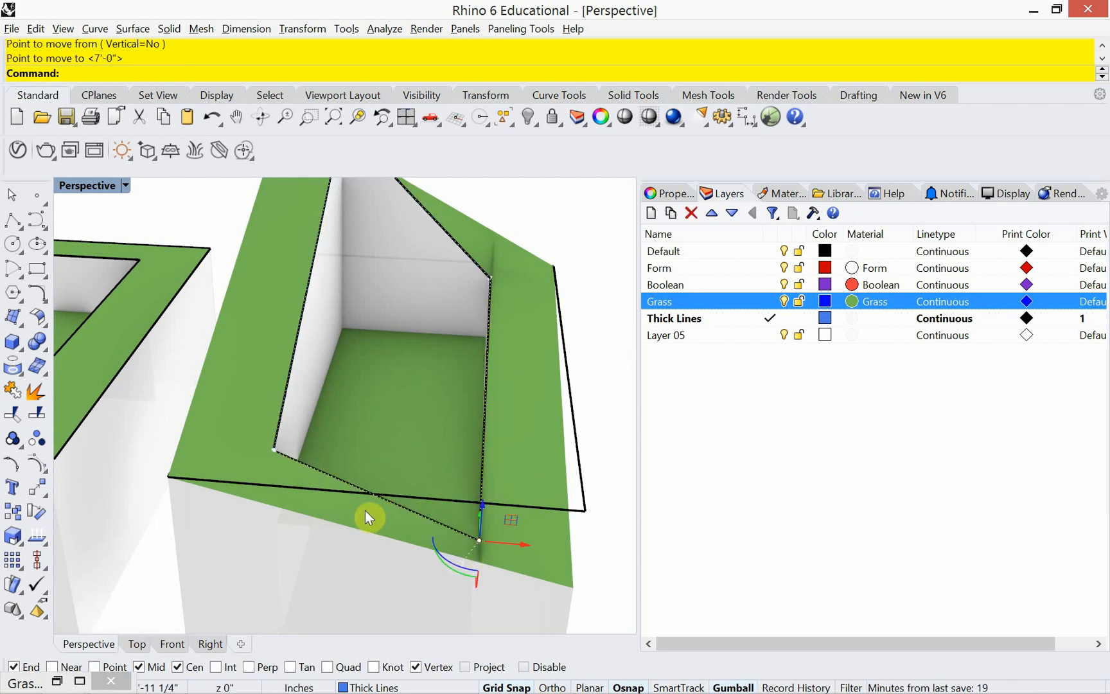
scroll(368, 517, "down", 6)
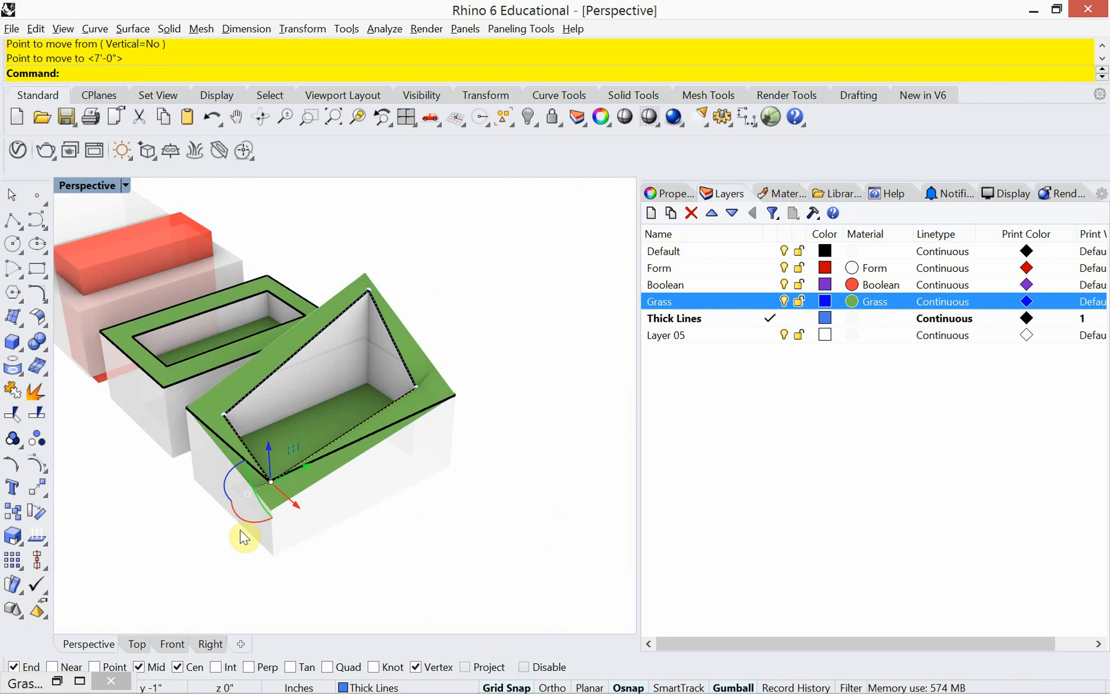
scroll(244, 538, "up", 3)
key("Escape")
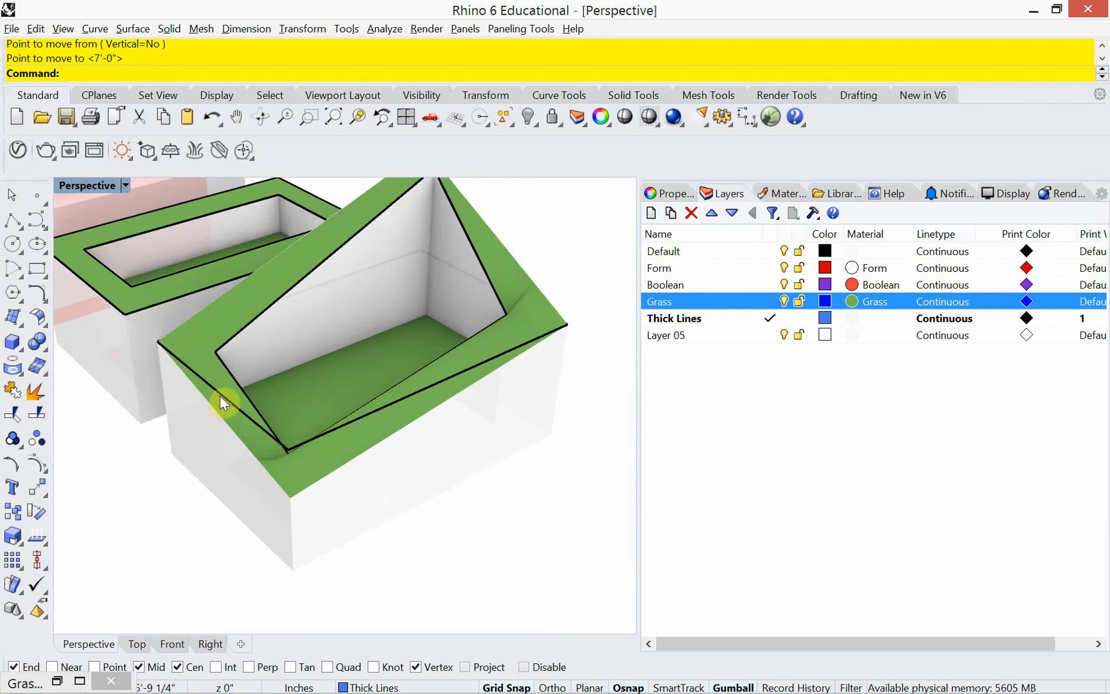
Step: Move the outer outline curve's front-right corner point down to the sloped box's lowered outer top corner
left_click(220, 396)
scroll(276, 463, "up", 2)
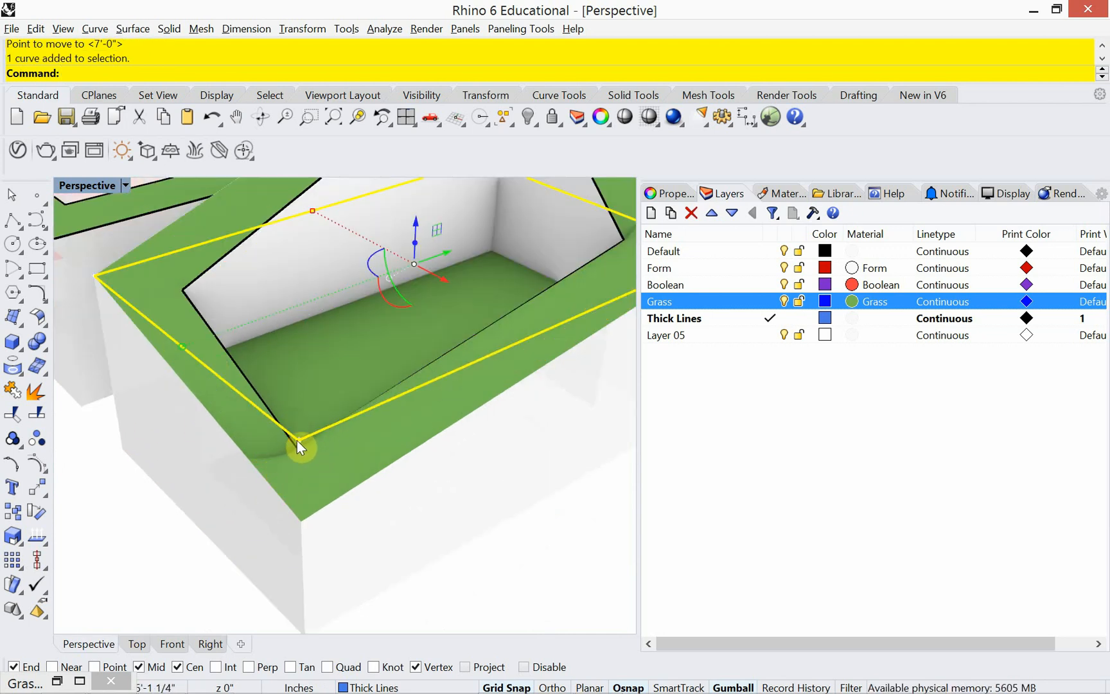
left_click(297, 439, "ctrl+shift")
type("Move")
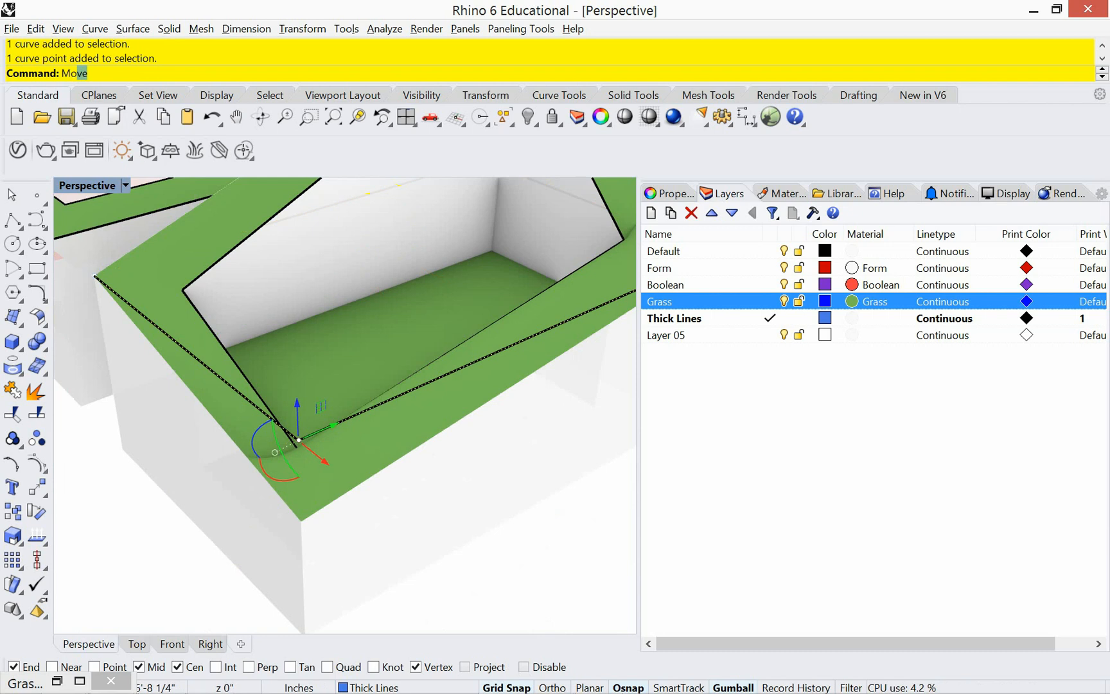
key("Return")
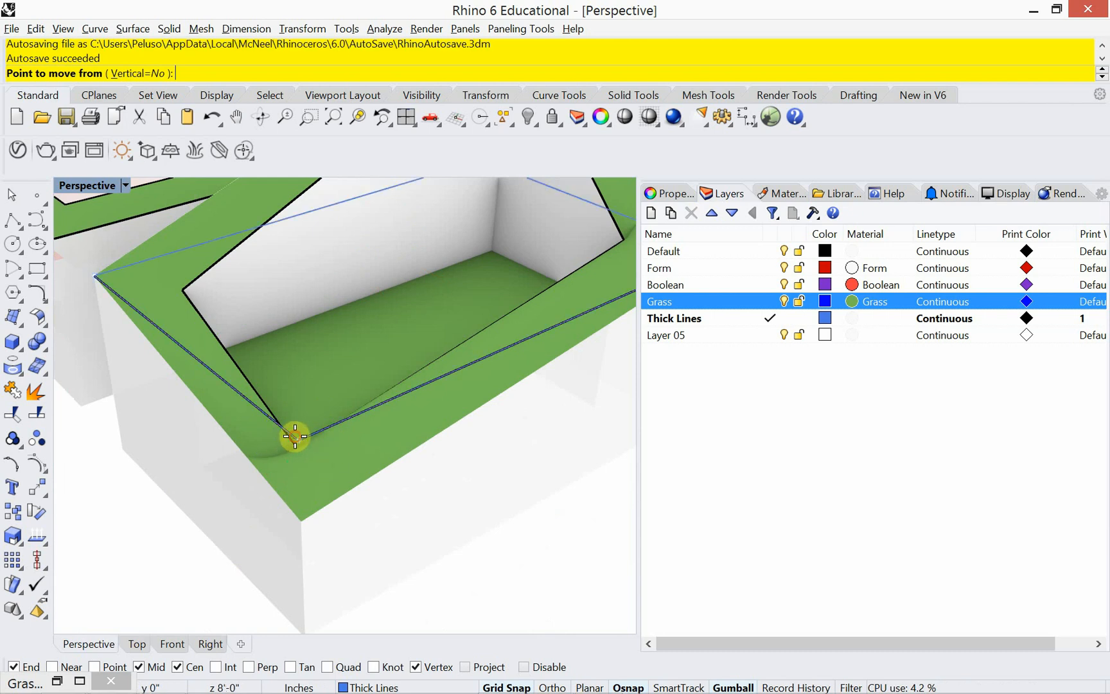
left_click(299, 440)
left_click(302, 518)
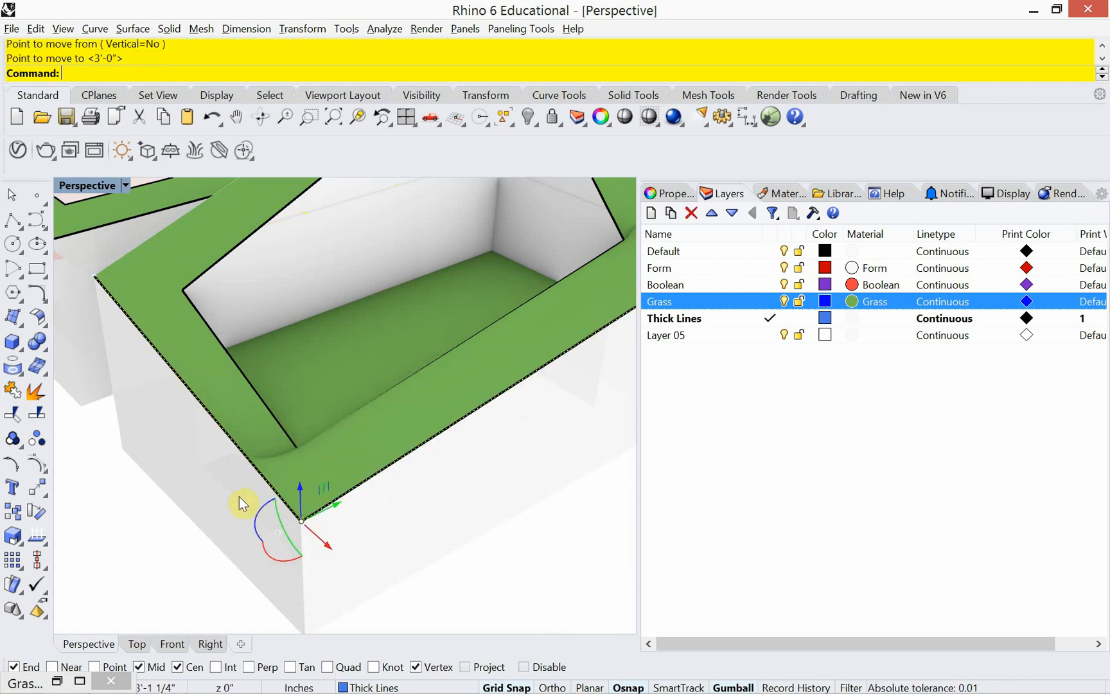
right_click_drag(241, 502, 273, 526)
right_click_drag(364, 387, 178, 272)
key("Escape")
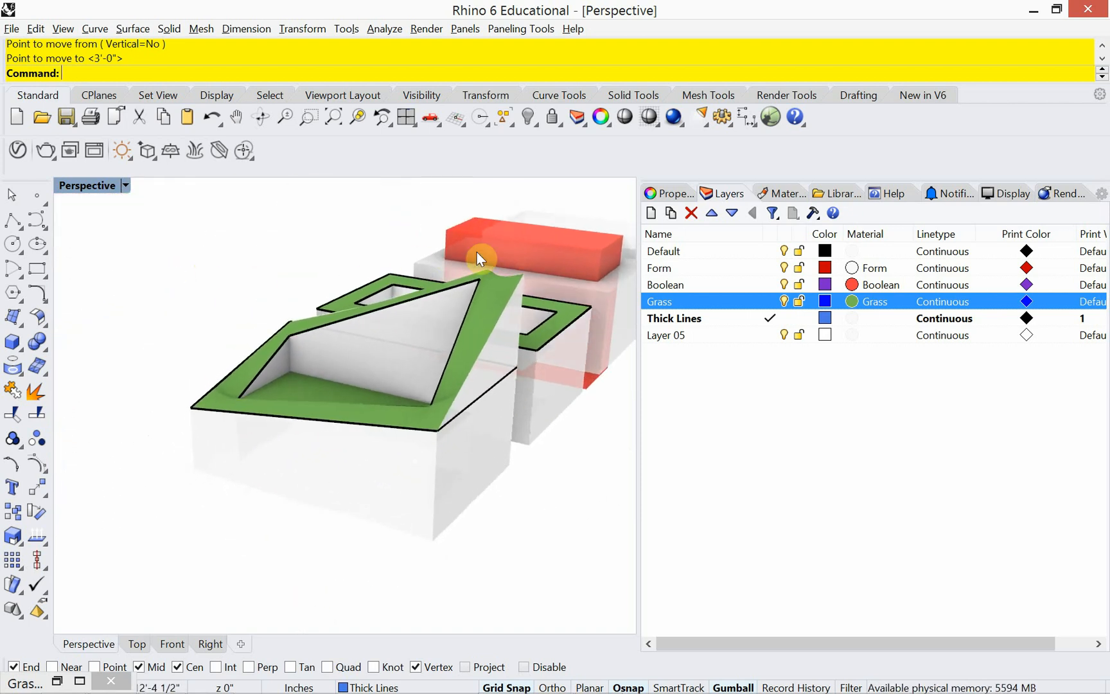
Step: Examine the sloped box's raised end to compare the outer outline curve with the top surface's back-left corner
scroll(509, 268, "up", 5)
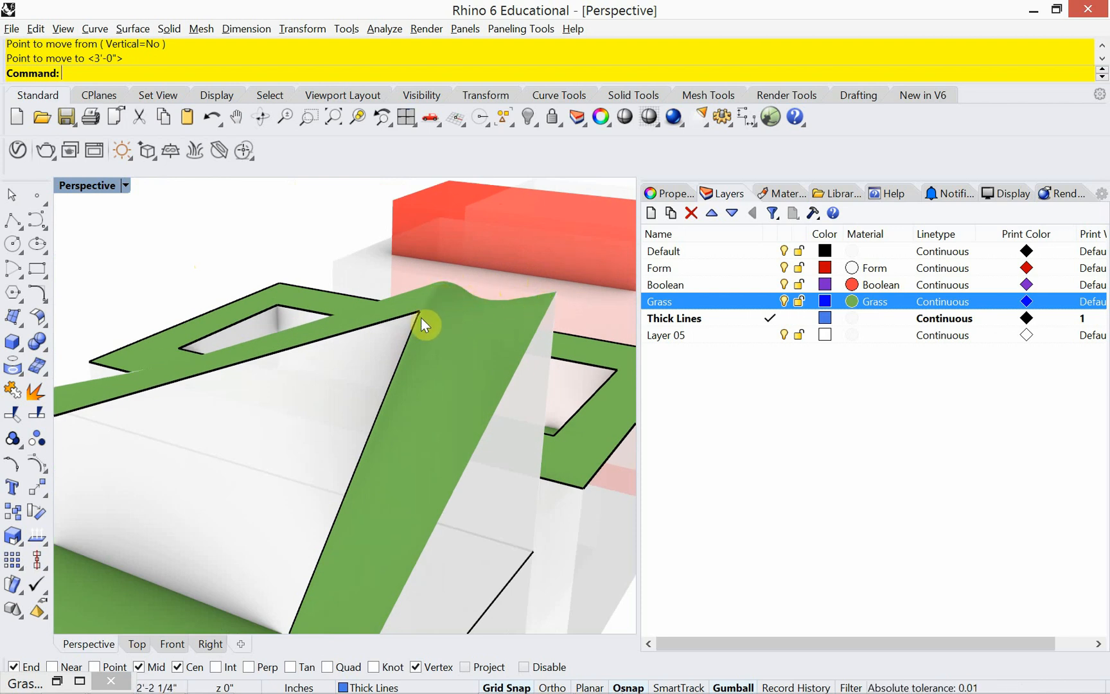
scroll(412, 324, "down", 2)
scroll(377, 342, "down", 3)
right_click_drag(332, 366, 159, 401)
scroll(360, 489, "up", 3)
scroll(364, 477, "up", 1)
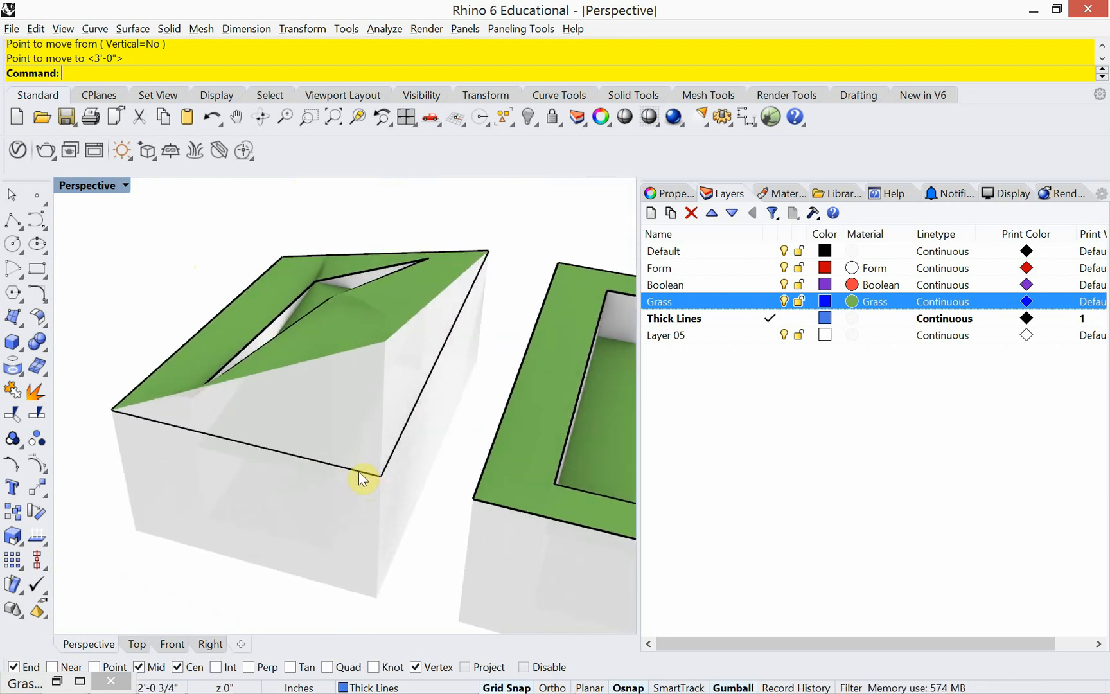
Step: Move the outer outline curve's back-left corner point up to the sloped box's raised outer top corner
left_click(357, 470)
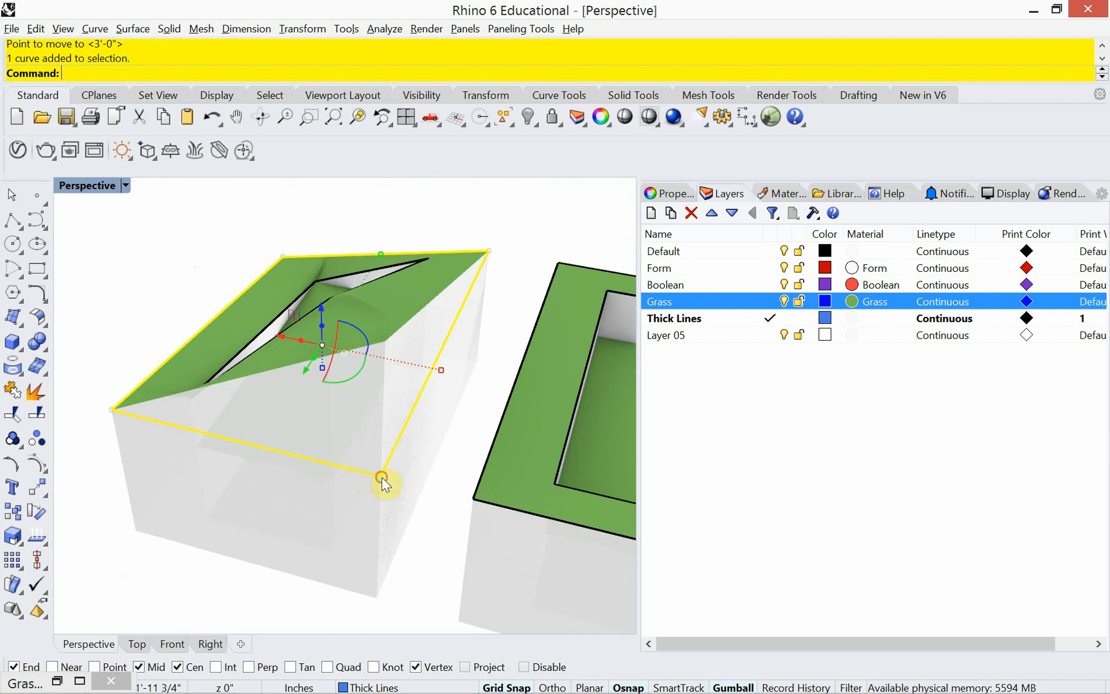
left_click(381, 476, "ctrl+shift")
type("move")
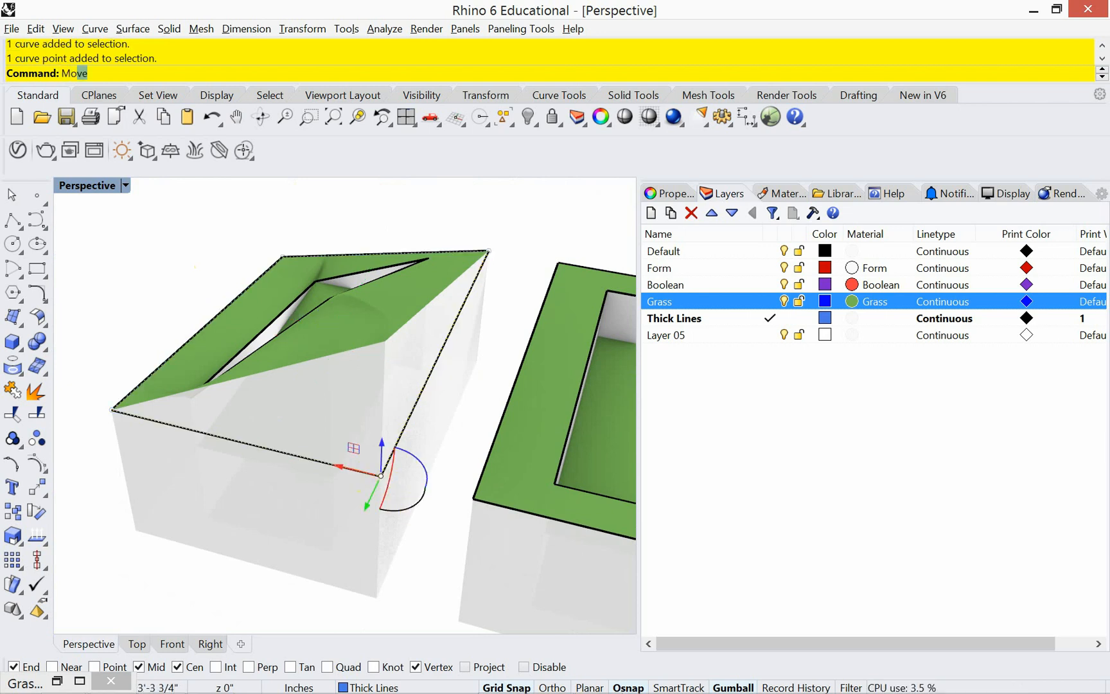
key("Return")
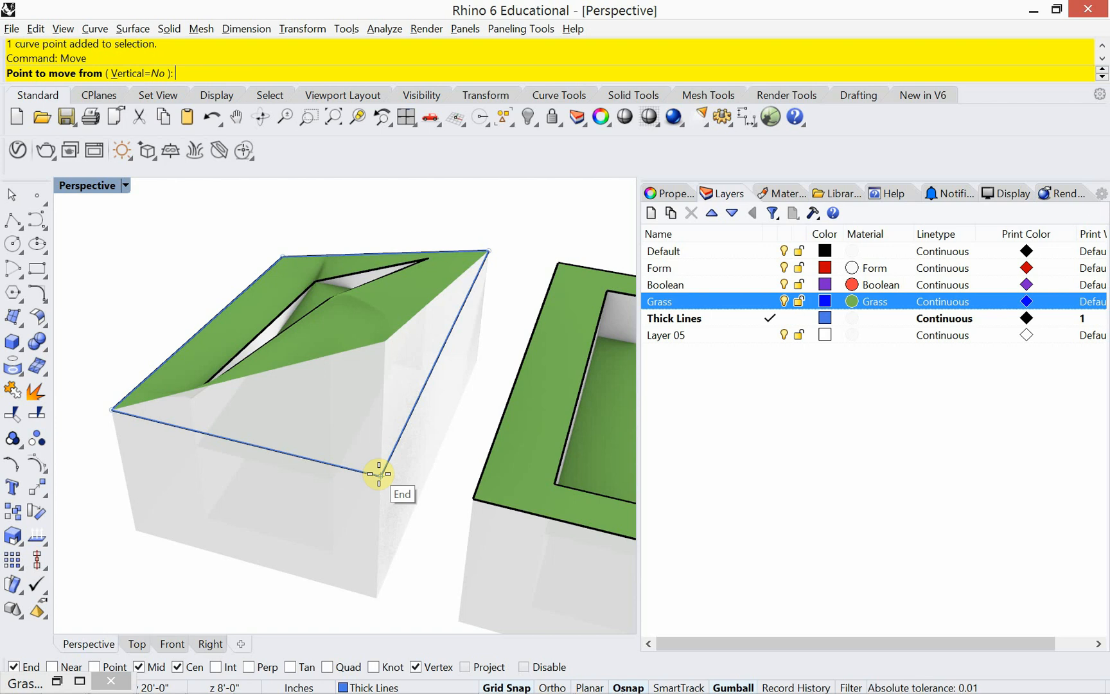
left_click(381, 475)
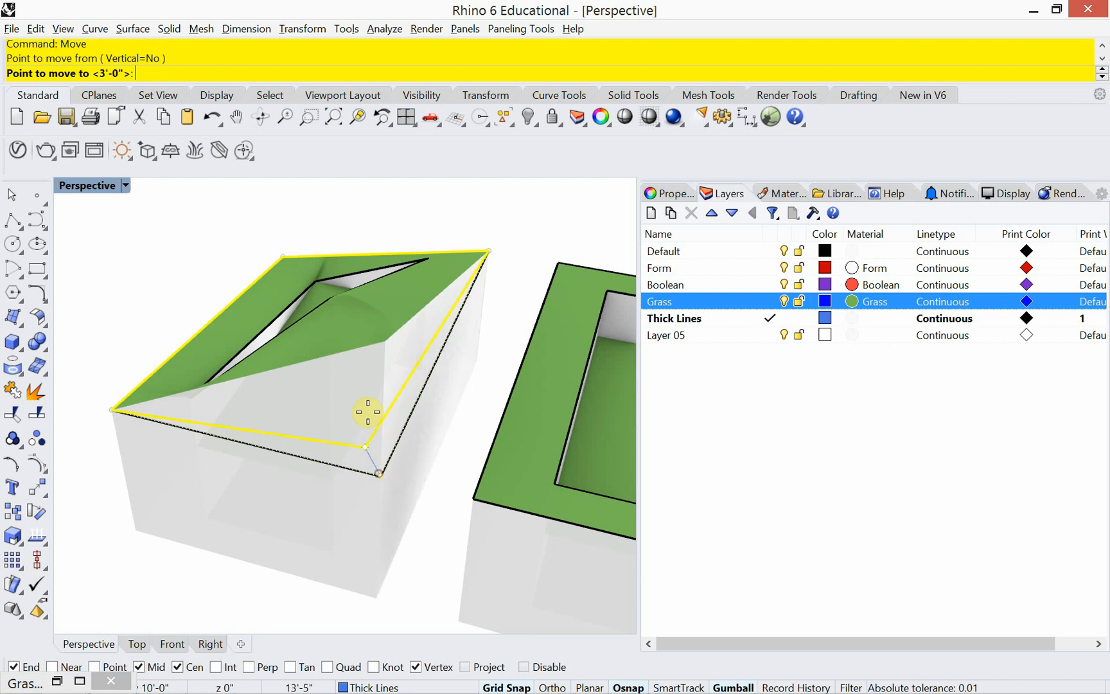
left_click(385, 341)
Step: Examine the sloped box's top surface and outline curves from several angles, and compare it with the other three boxes
right_click_drag(205, 371, 521, 347)
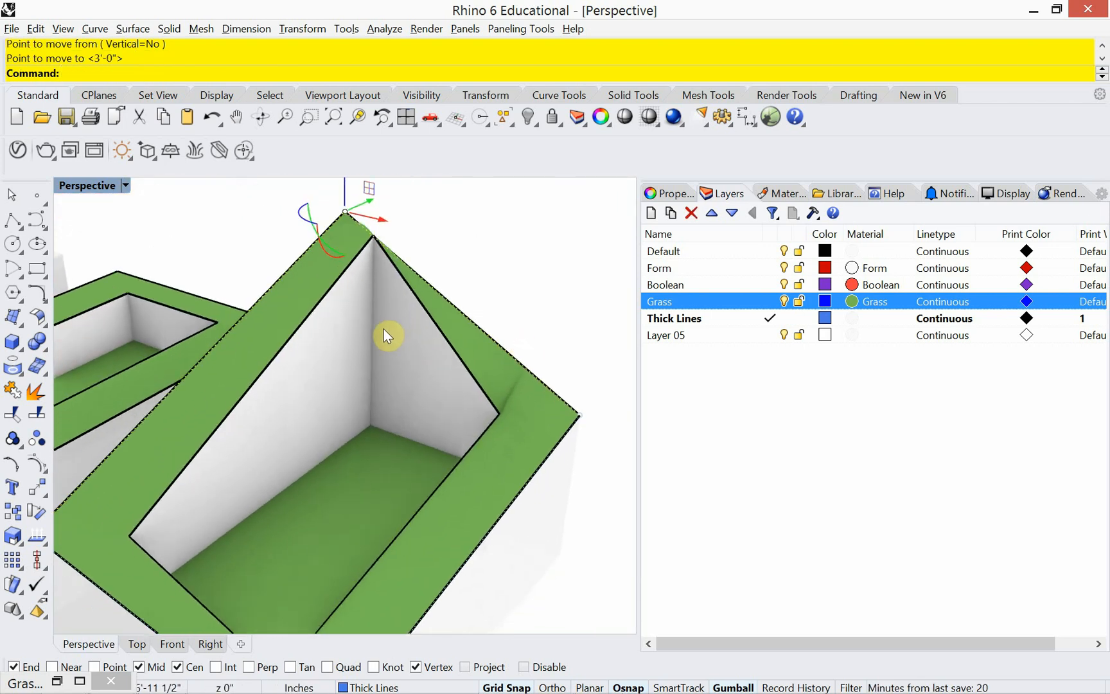
scroll(389, 241, "up", 5)
scroll(371, 292, "up", 4)
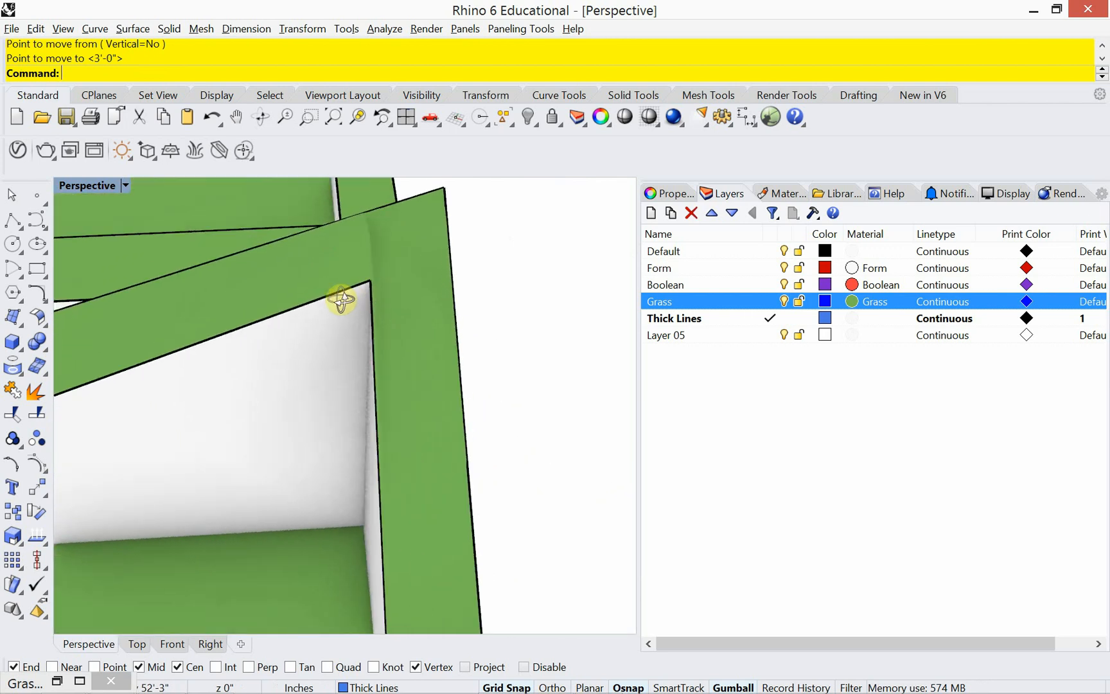
left_click(352, 262)
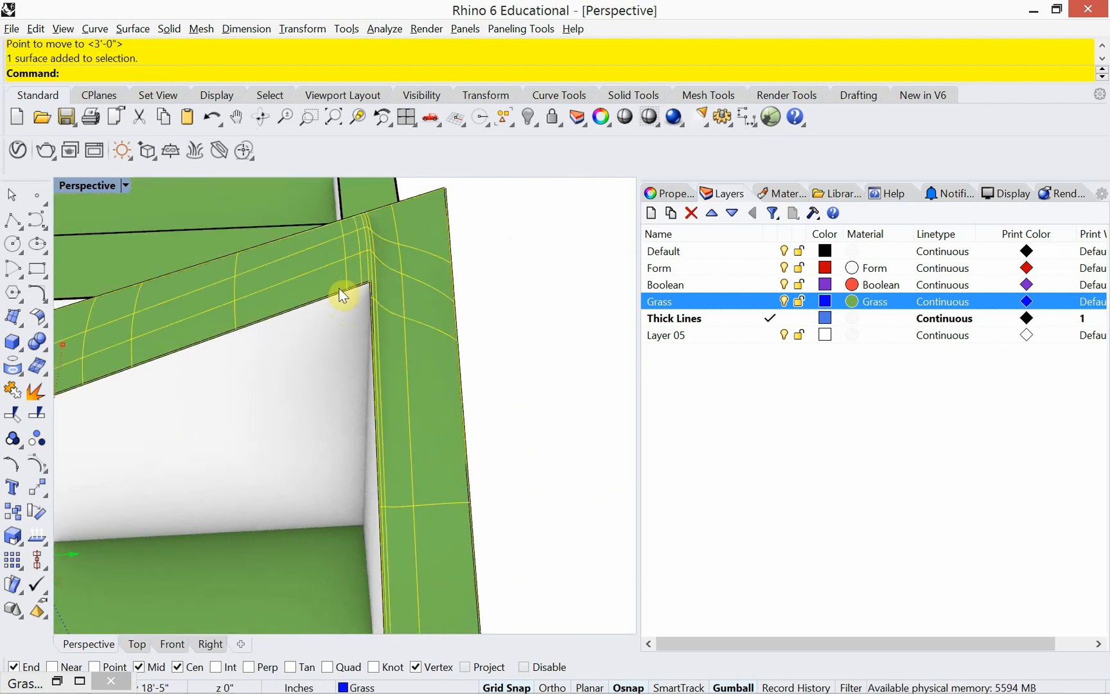
scroll(332, 295, "down", 5)
right_click_drag(286, 350, 389, 362)
right_click_drag(257, 434, 454, 352, "shift")
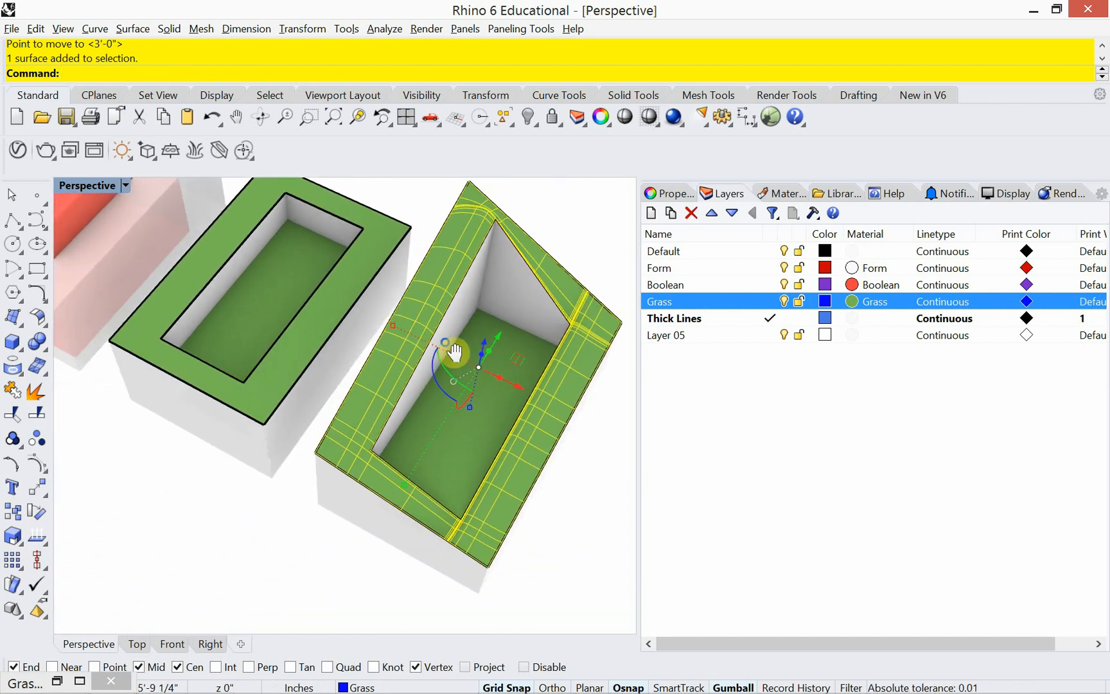
left_click(255, 538)
right_click_drag(255, 537, 377, 539)
scroll(302, 500, "down", 7)
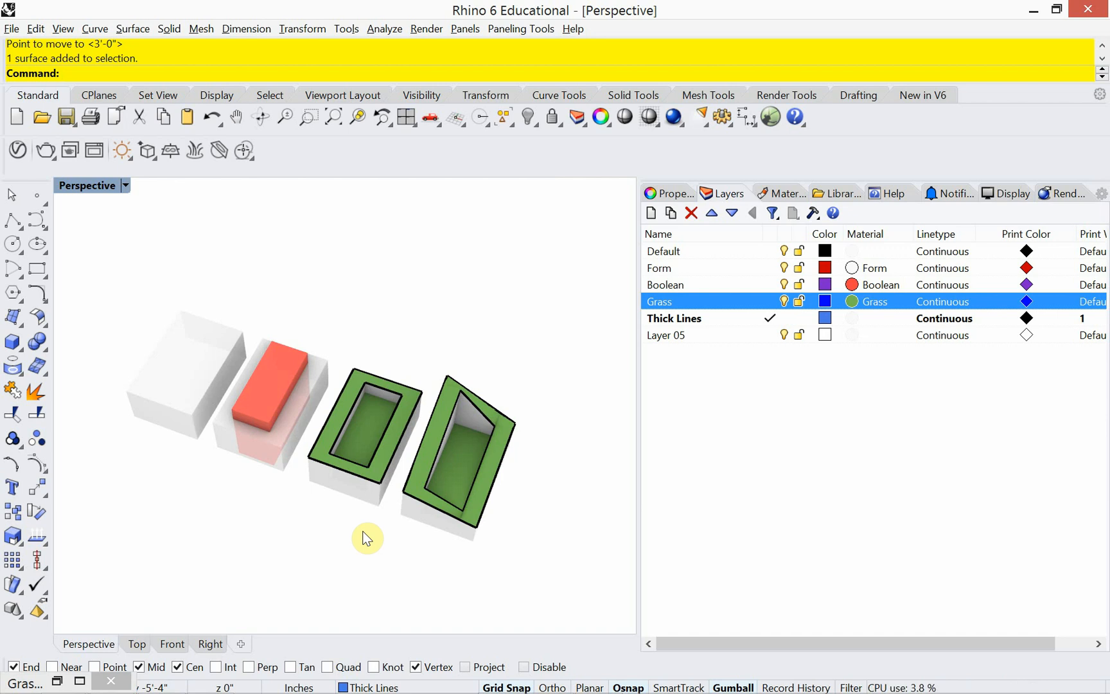
Step: Turn on the sun with manual control and aim it from the northwest at azimuth 316.0° and altitude 74.1°
type("un")
key("Return")
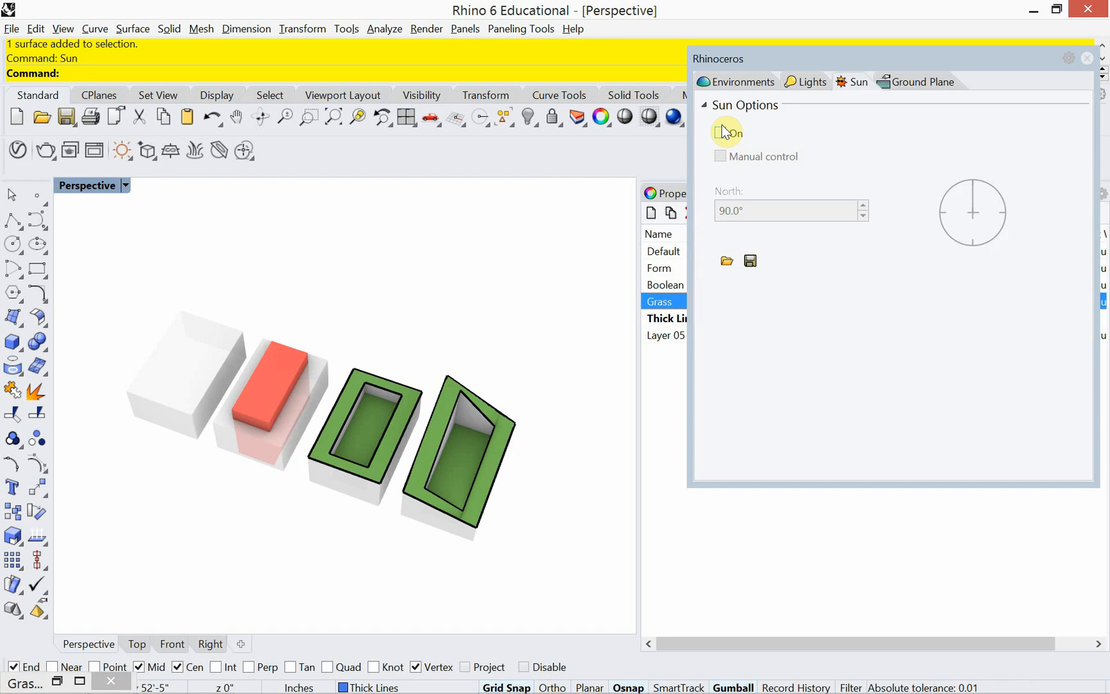
left_click(721, 133)
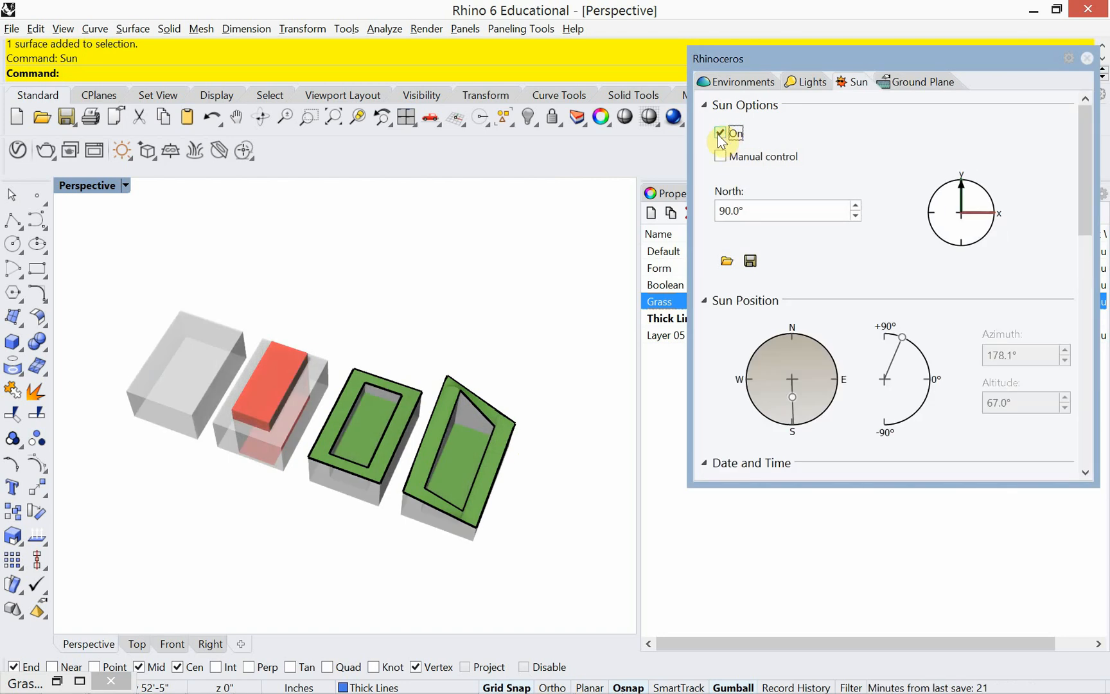
left_click(721, 156)
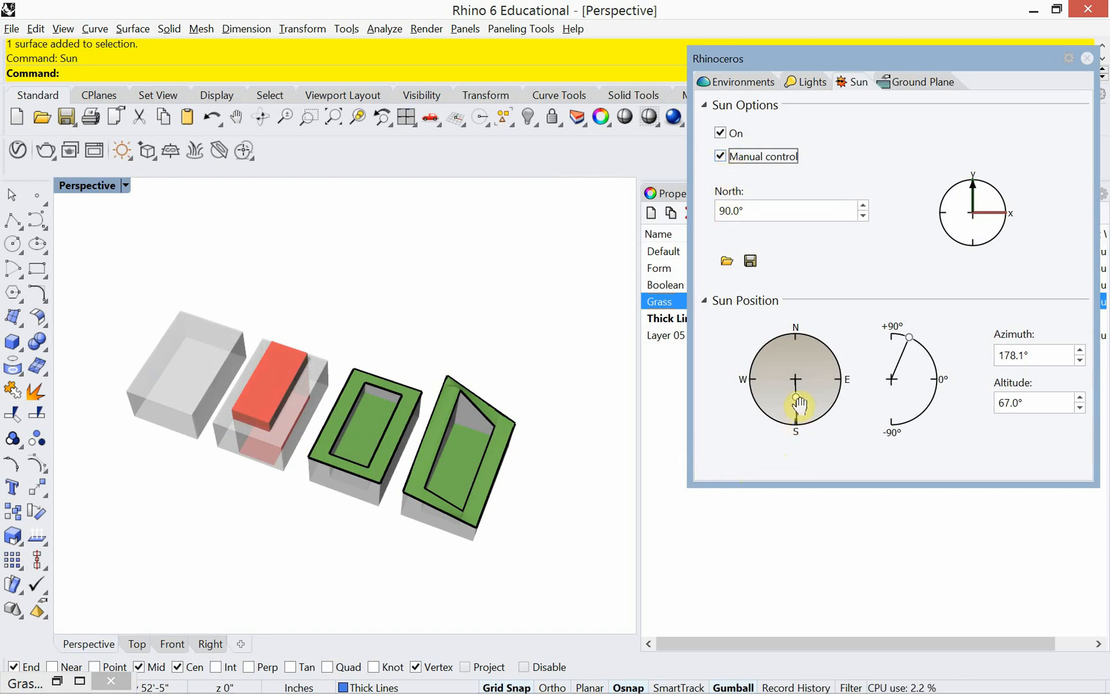
left_click_drag(791, 426, 744, 321)
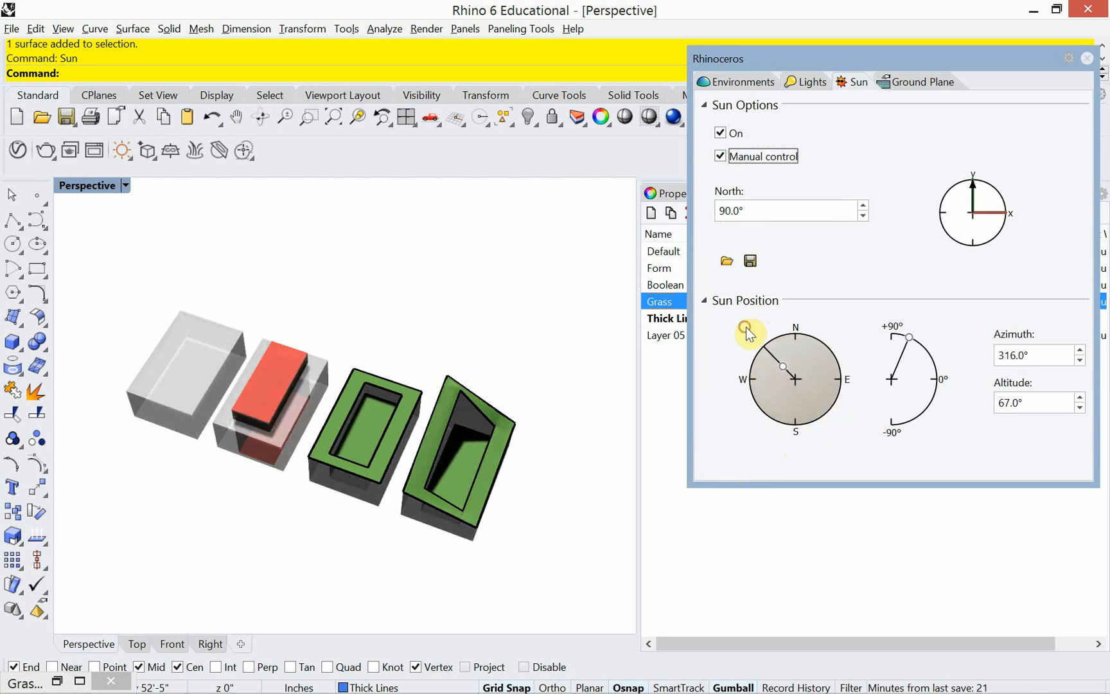
mouse_move(900, 360)
left_mouse_down()
mouse_move(904, 342)
mouse_move(925, 374)
mouse_move(904, 339)
left_mouse_up()
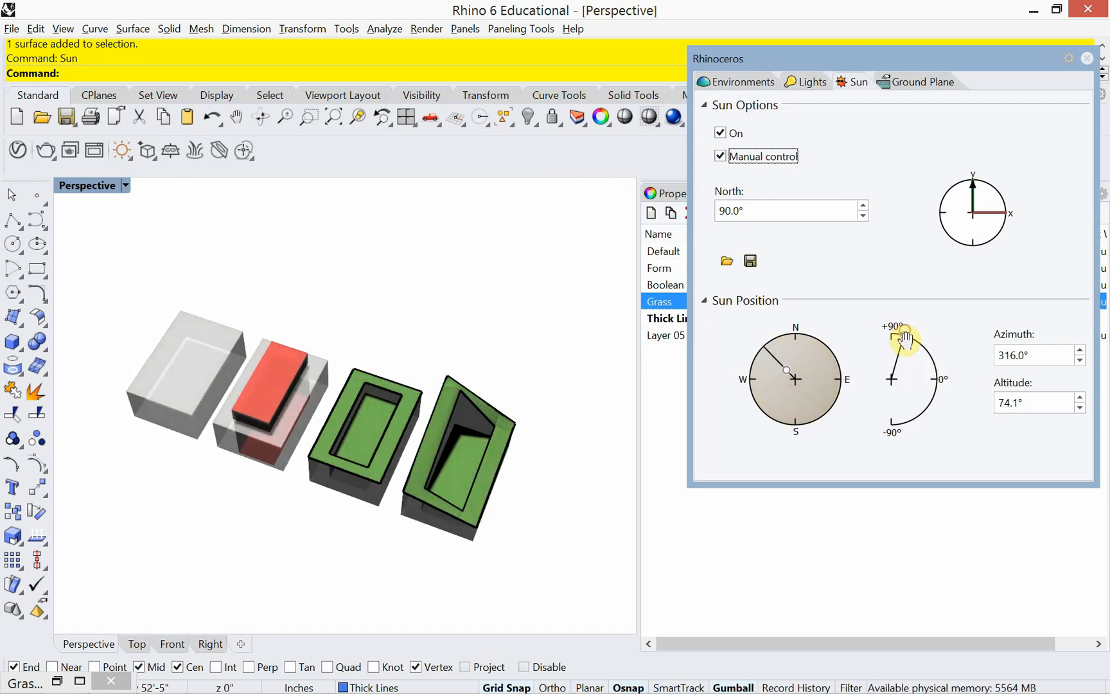
Step: Try the shadow-only ground plane at automatic height under the boxes
left_click(907, 90)
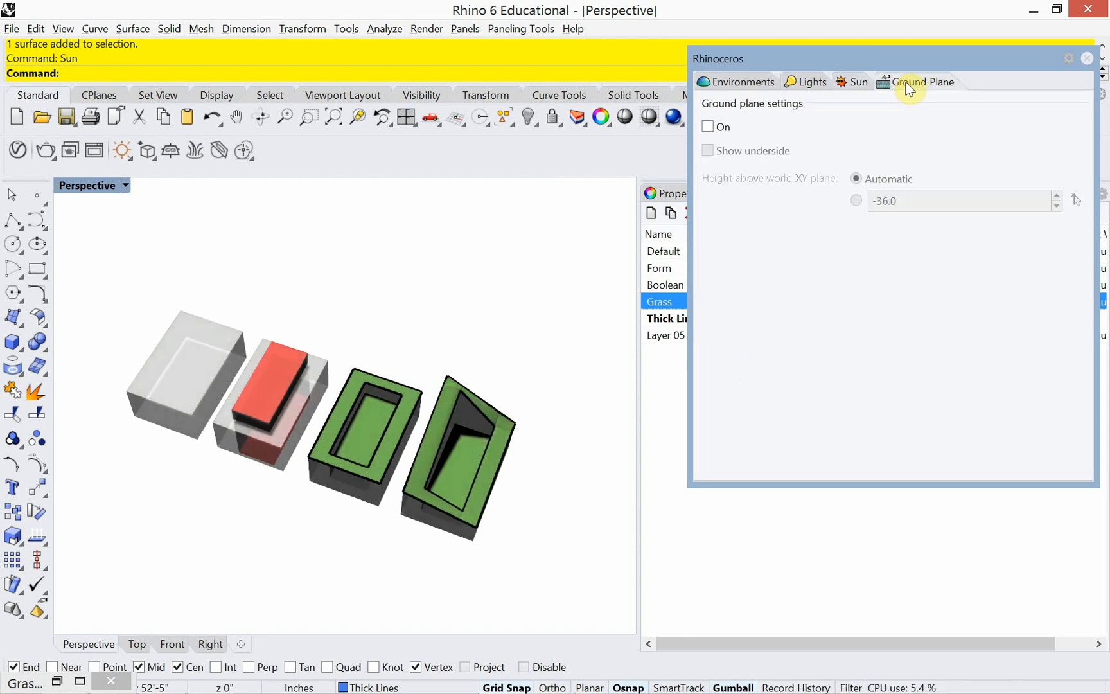
left_click(719, 129)
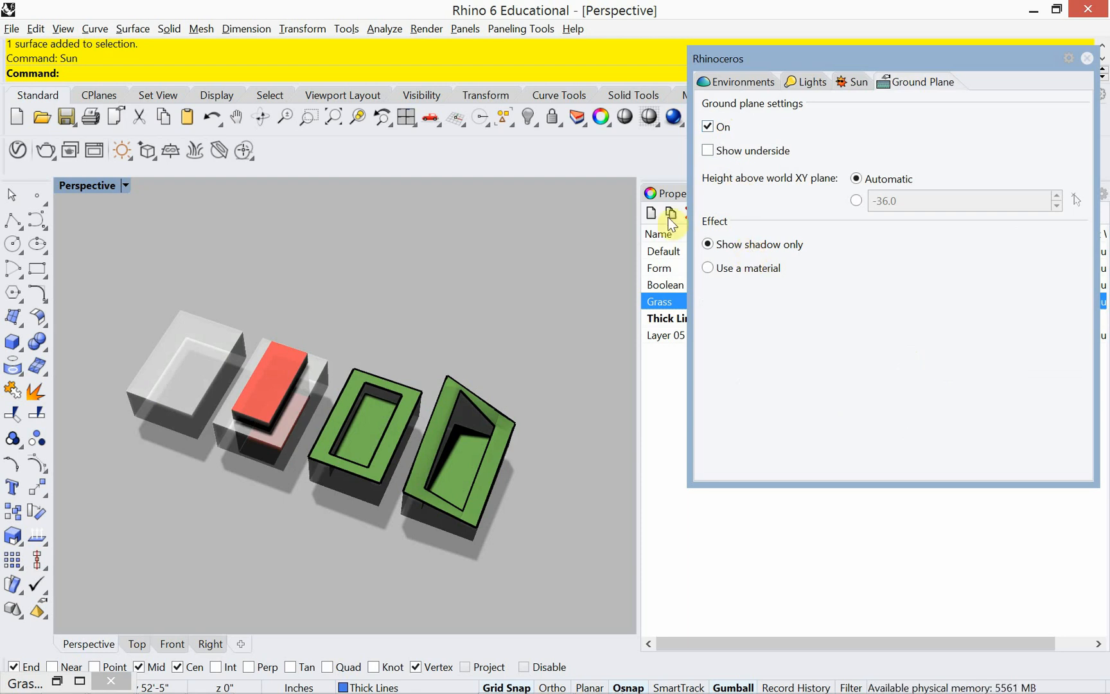
left_click(708, 127)
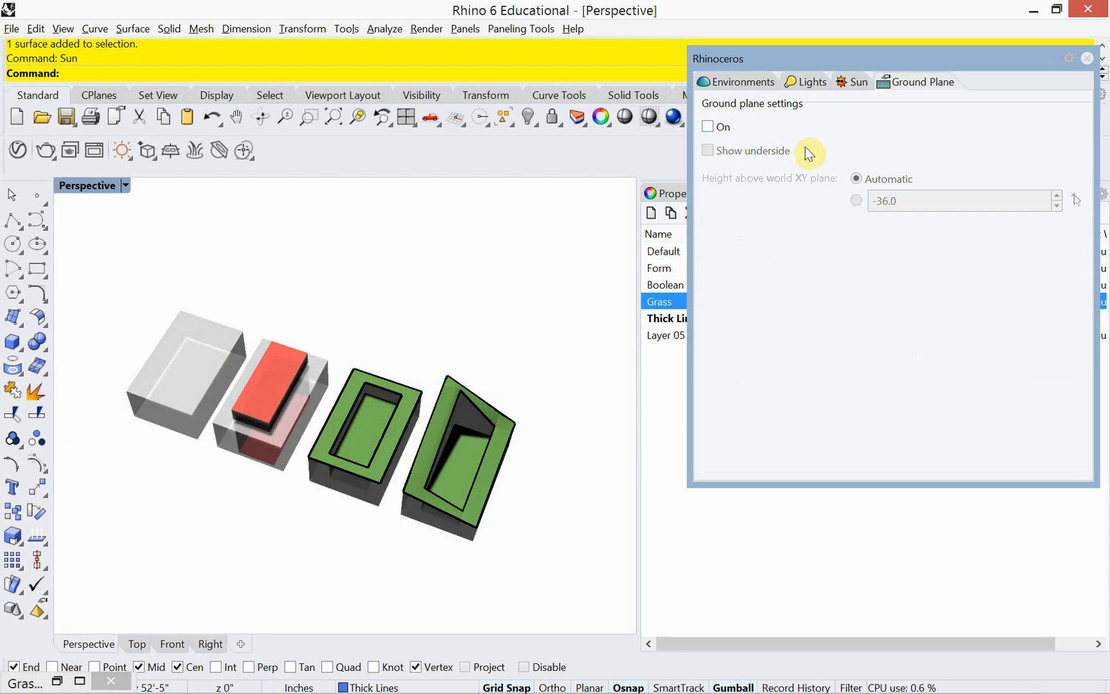
left_click(856, 81)
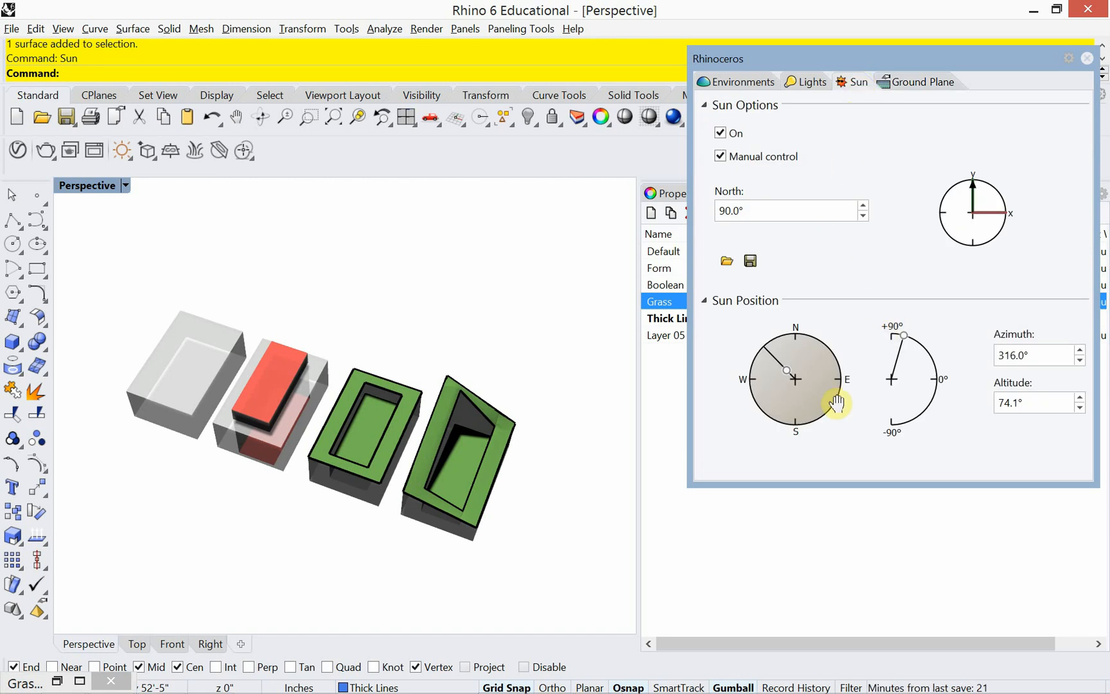
left_click(1087, 59)
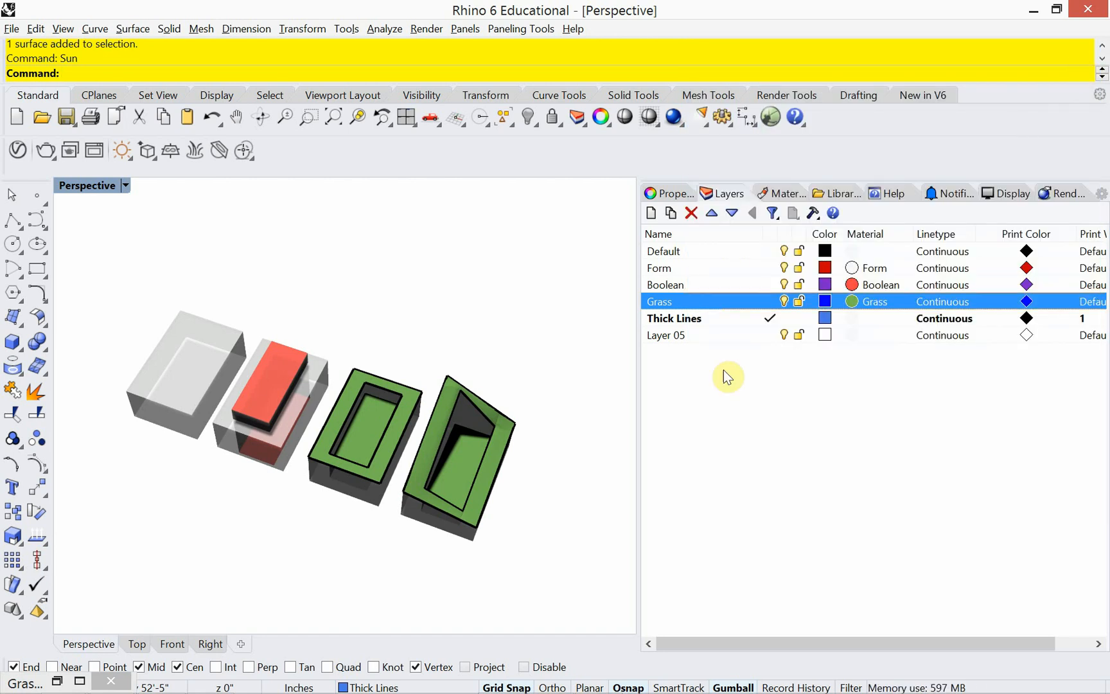
Step: Rename Layer 05 to Ground and make it the current layer
left_click(665, 340)
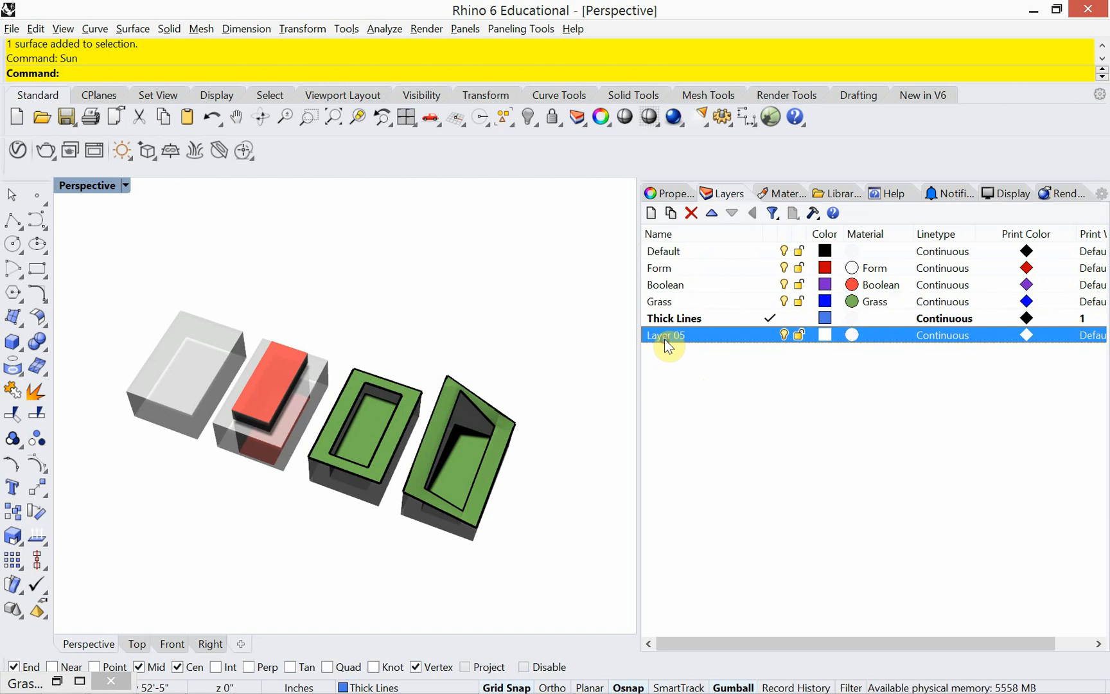
double_click(665, 338)
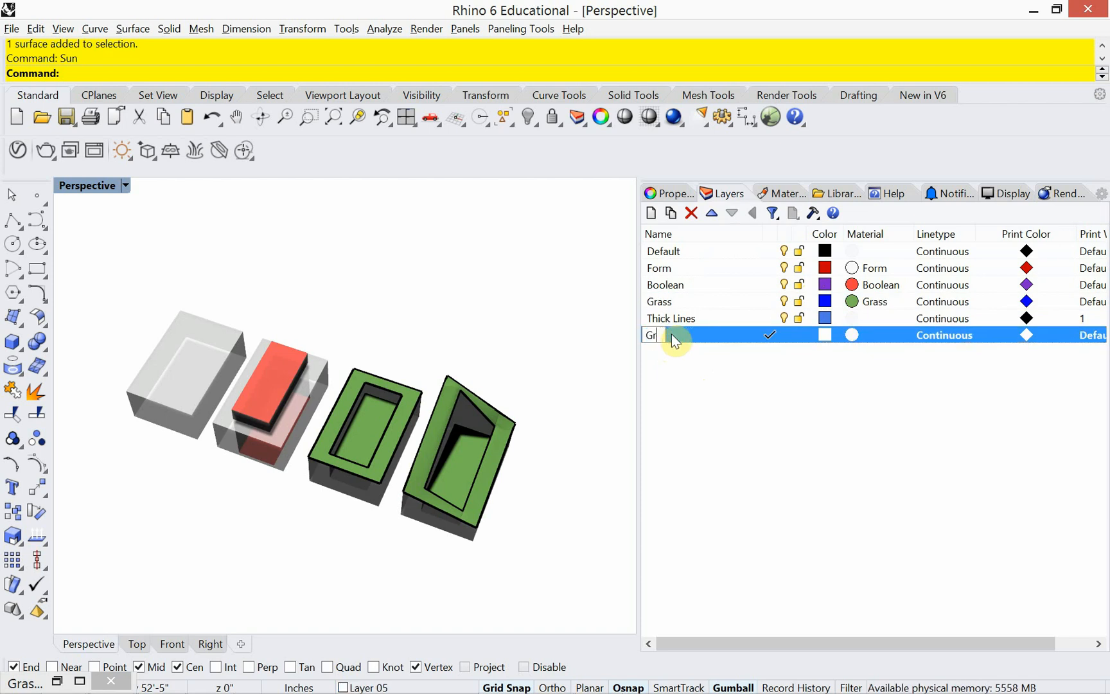
type("Ground")
key("Return")
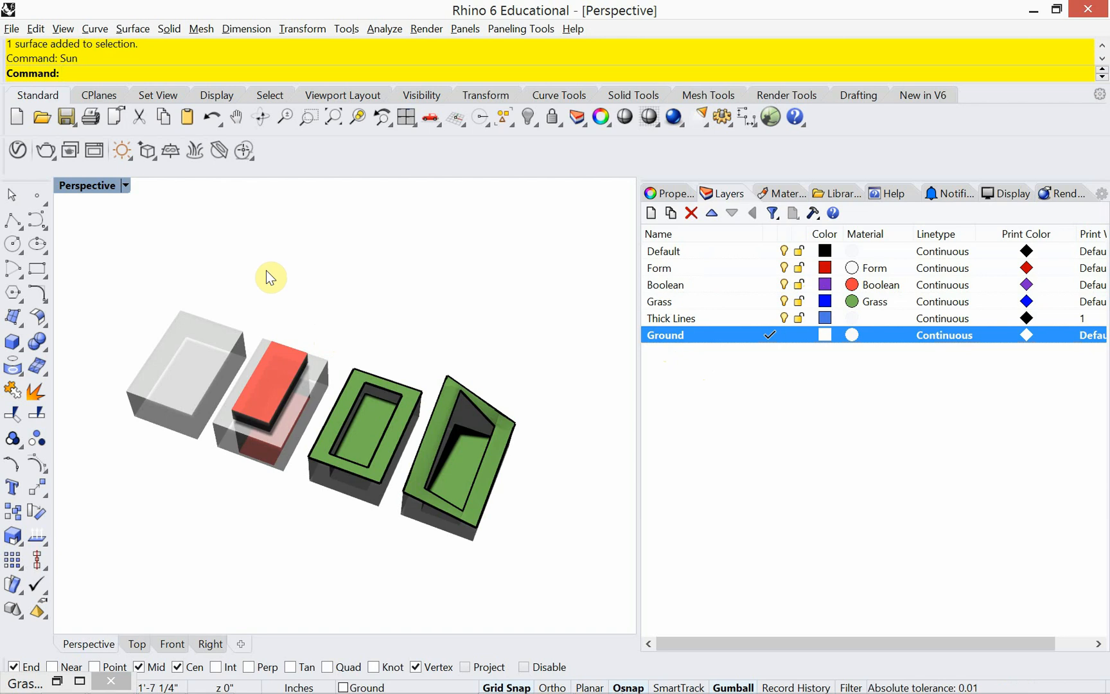
Step: Show the construction grid and create a plane surface spanning the whole grid from one corner to the opposite corner
key("F7")
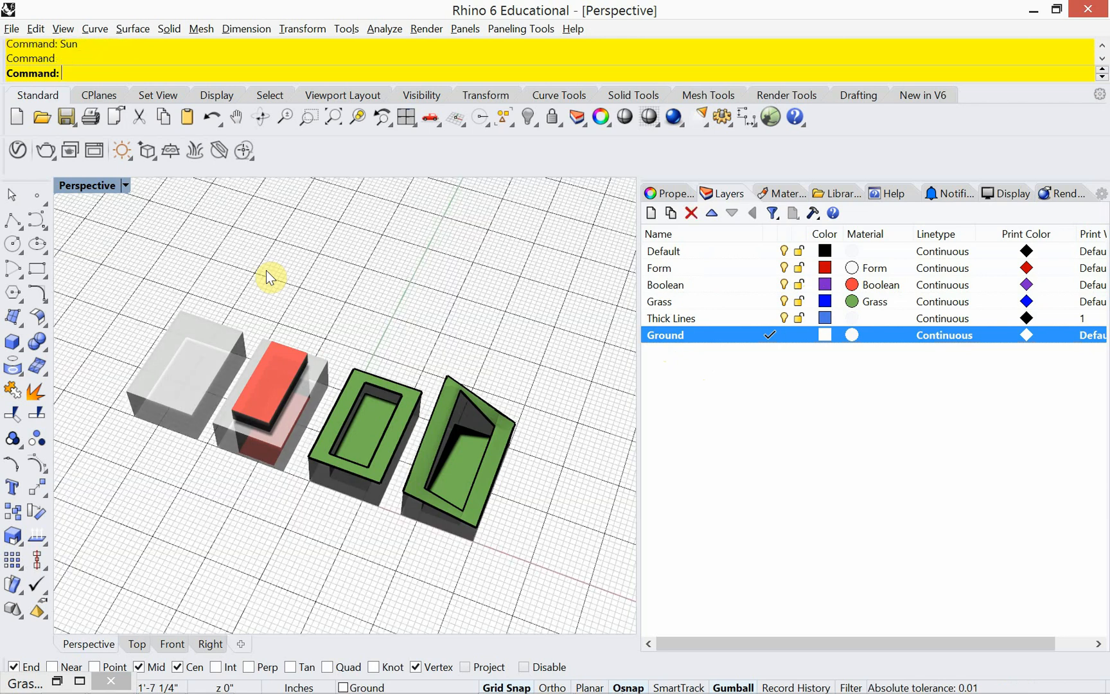
right_click_drag(266, 271, 265, 266)
scroll(281, 259, "down", 9)
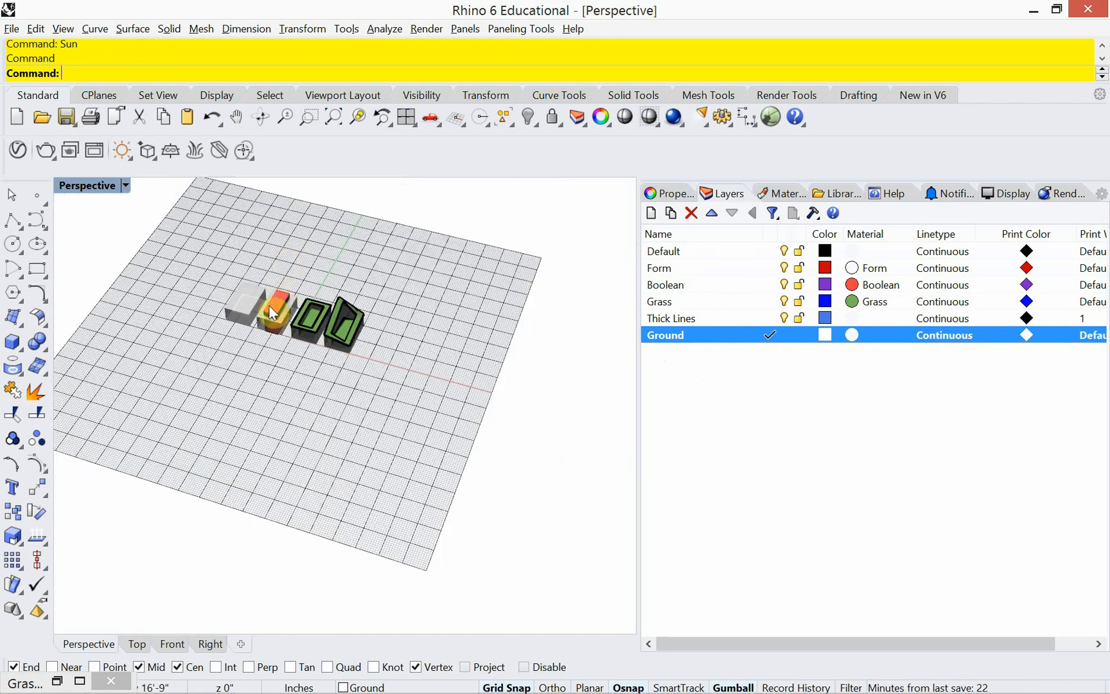
right_click_drag(234, 330, 260, 372, "shift")
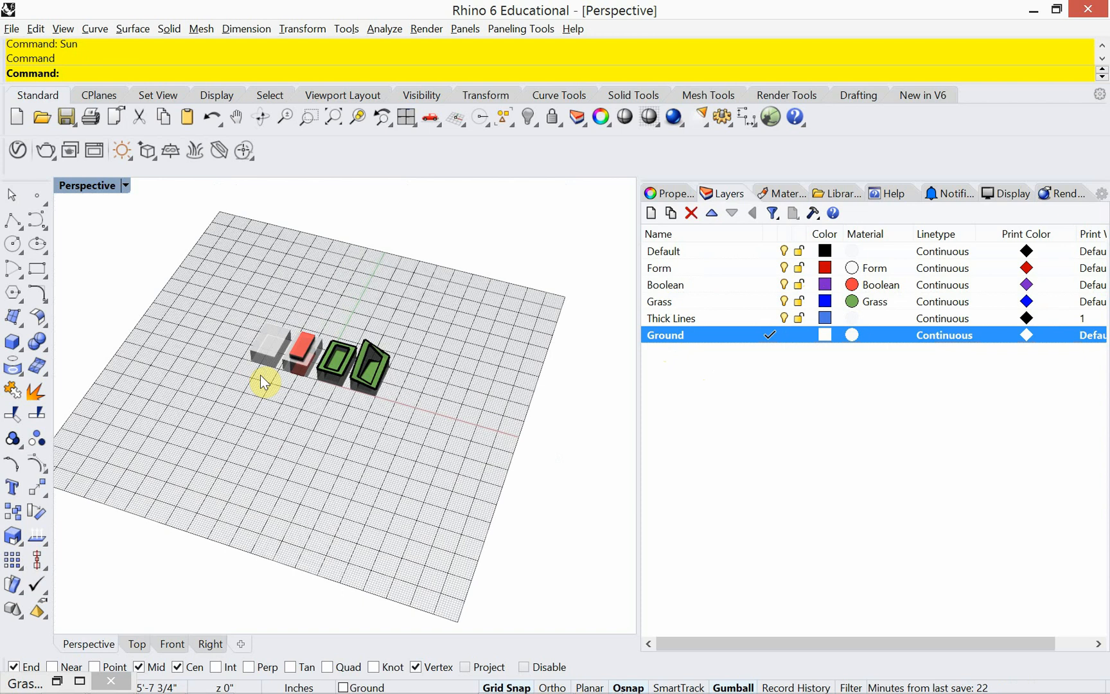
type("ane")
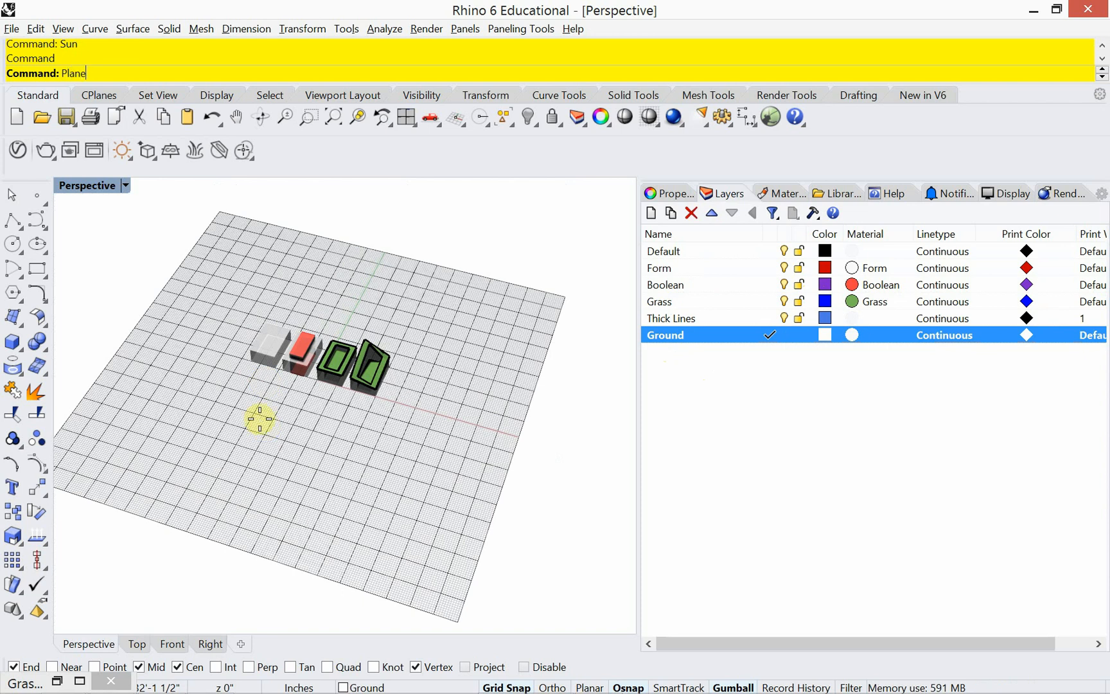
key("Return")
right_click_drag(225, 465, 289, 464, "shift")
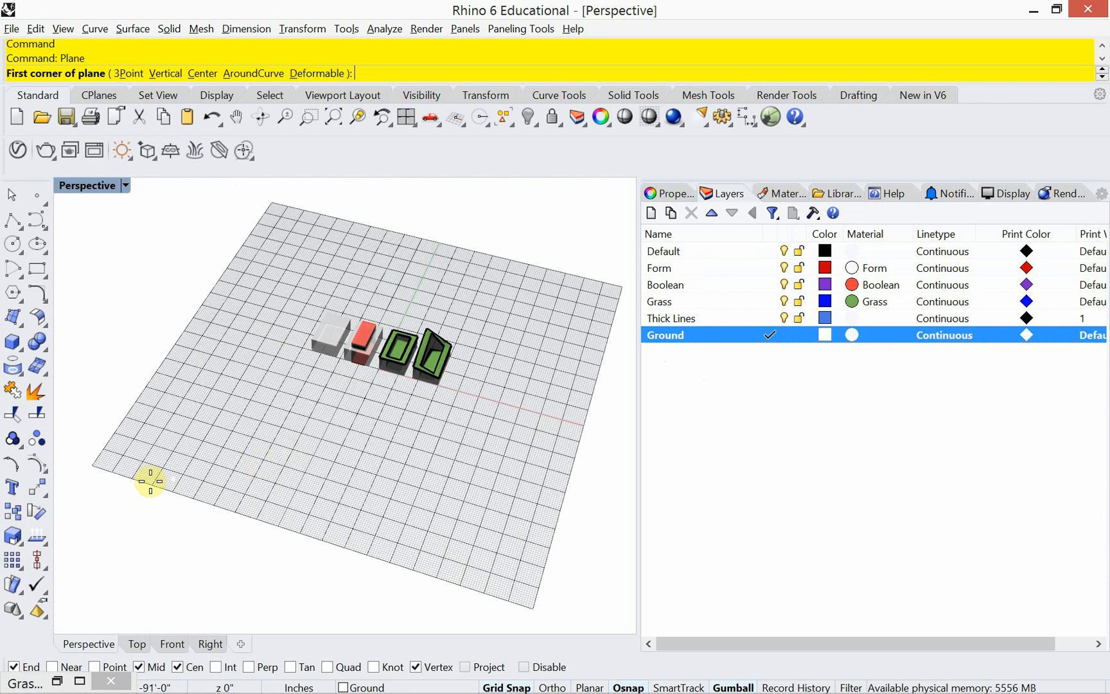
left_click(91, 463)
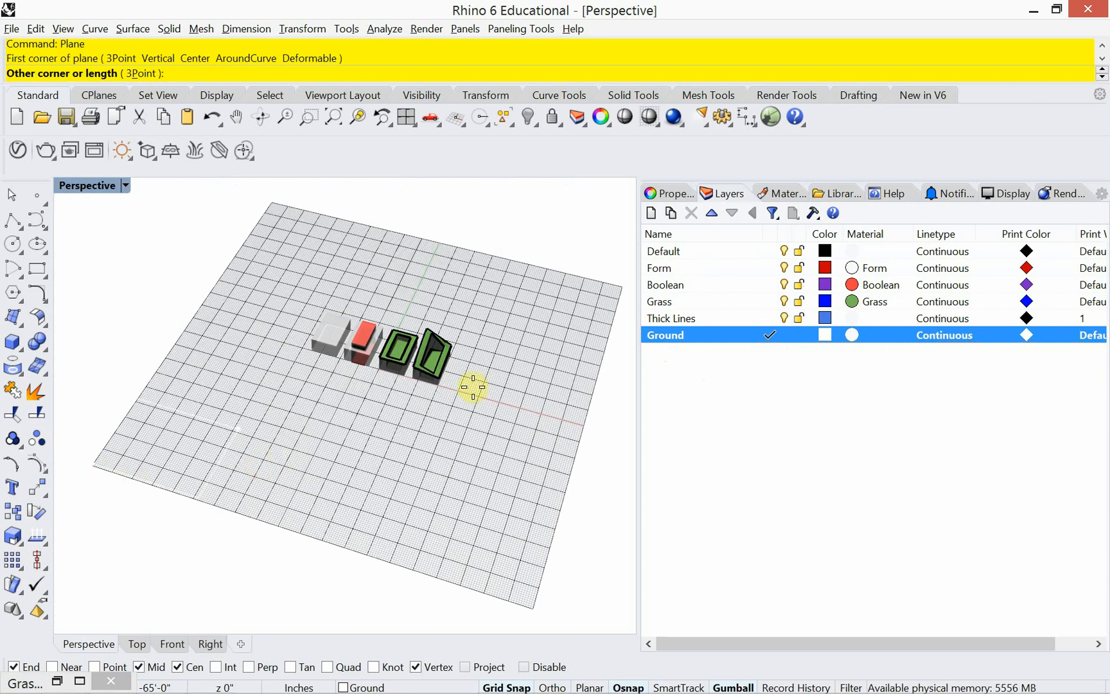
left_click(622, 289)
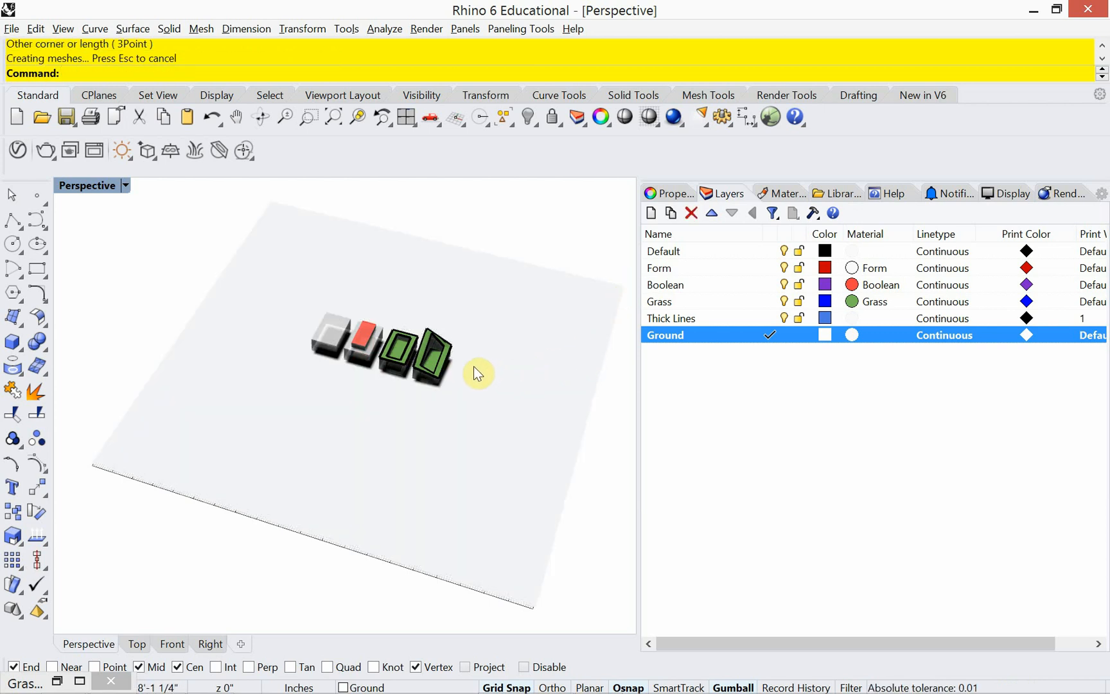
Step: Redirect the sun to the southeast at azimuth 129.4° and altitude 77.6° to change the shadows cast on the ground surface
scroll(441, 359, "up", 6)
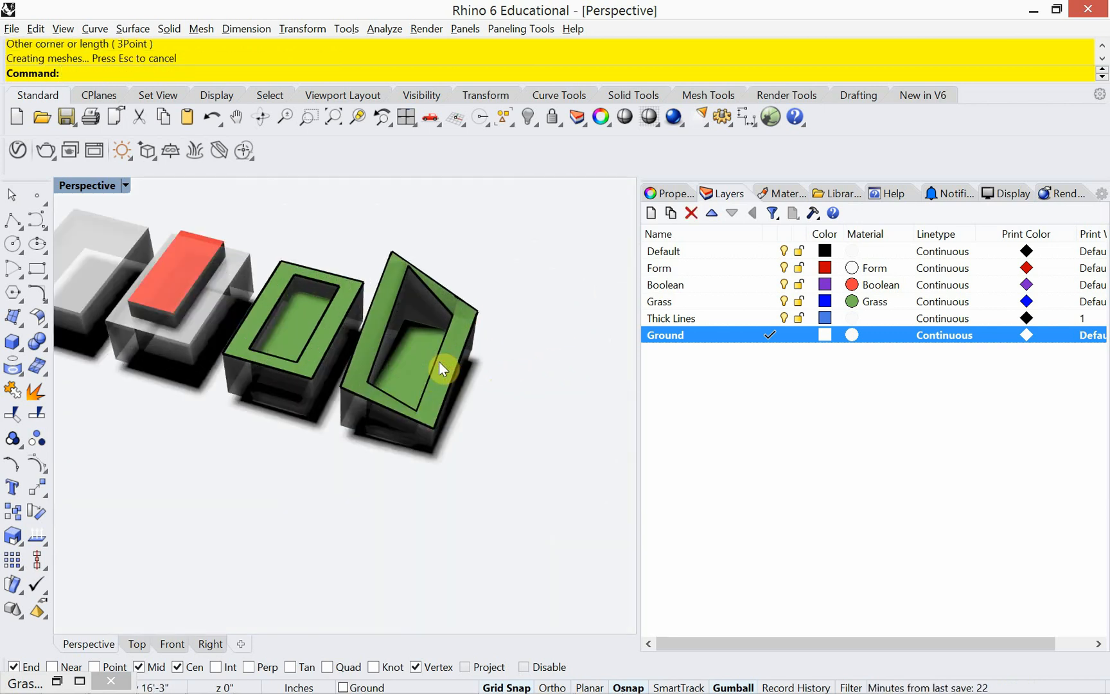
mouse_move(264, 413)
right_mouse_down("shift")
mouse_move(306, 429)
mouse_move(276, 443)
mouse_move(297, 460)
mouse_move(266, 413)
right_mouse_up("shift")
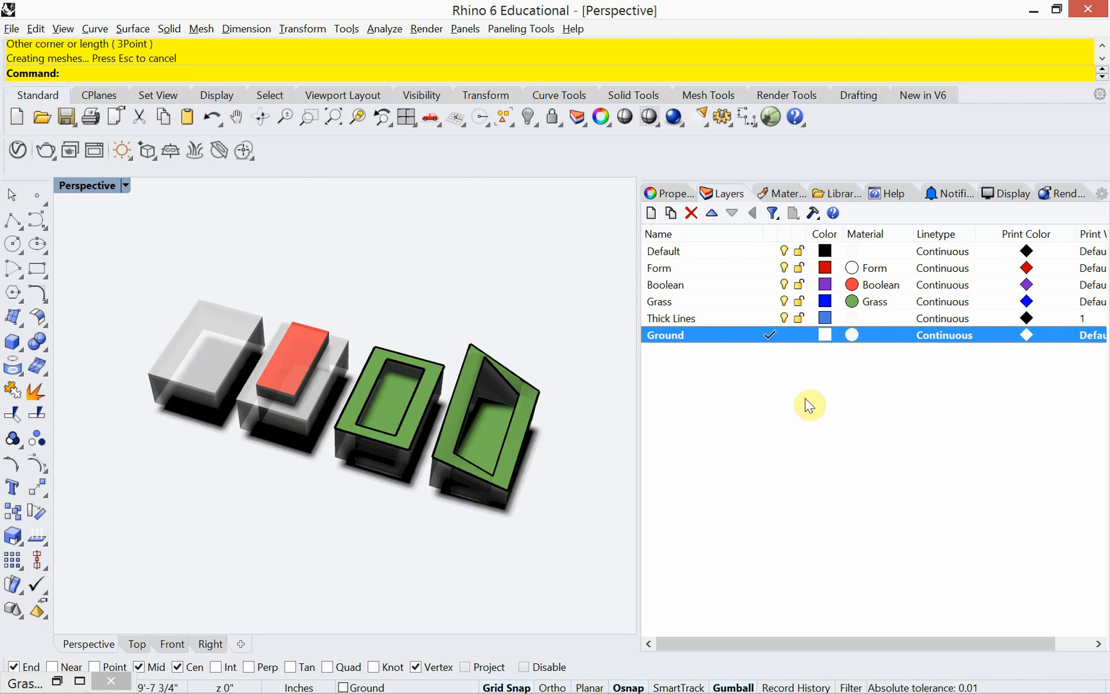
type("Sun")
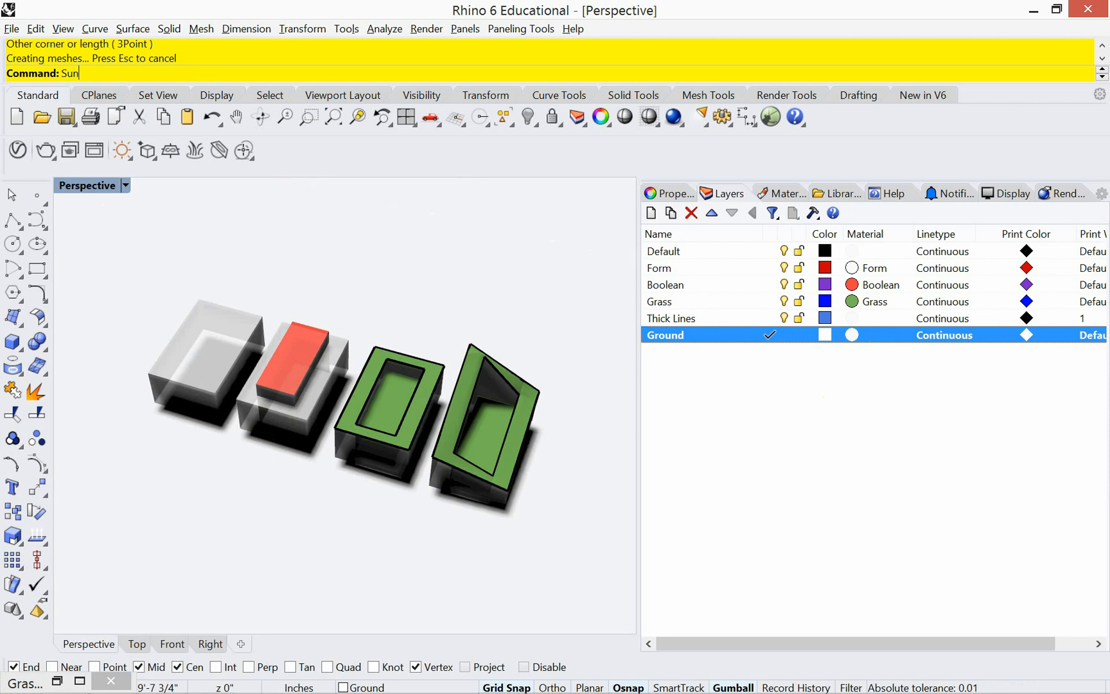
key("Return")
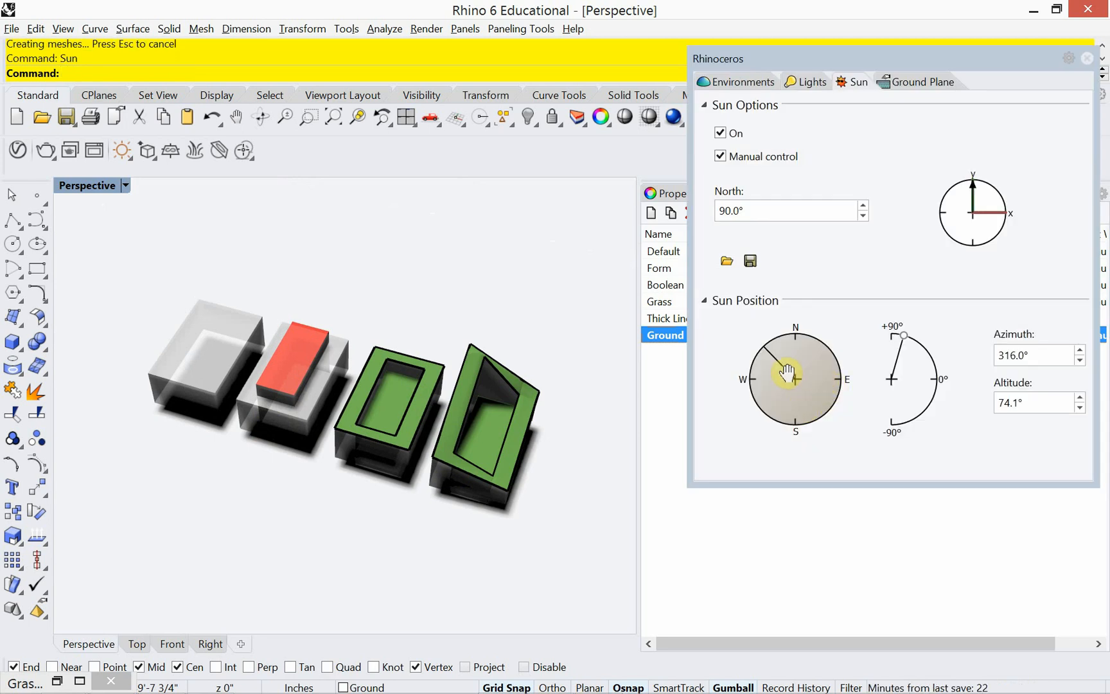
left_click_drag(784, 373, 836, 416)
mouse_move(903, 340)
left_mouse_down()
mouse_move(932, 376)
mouse_move(889, 326)
mouse_move(900, 346)
left_mouse_up()
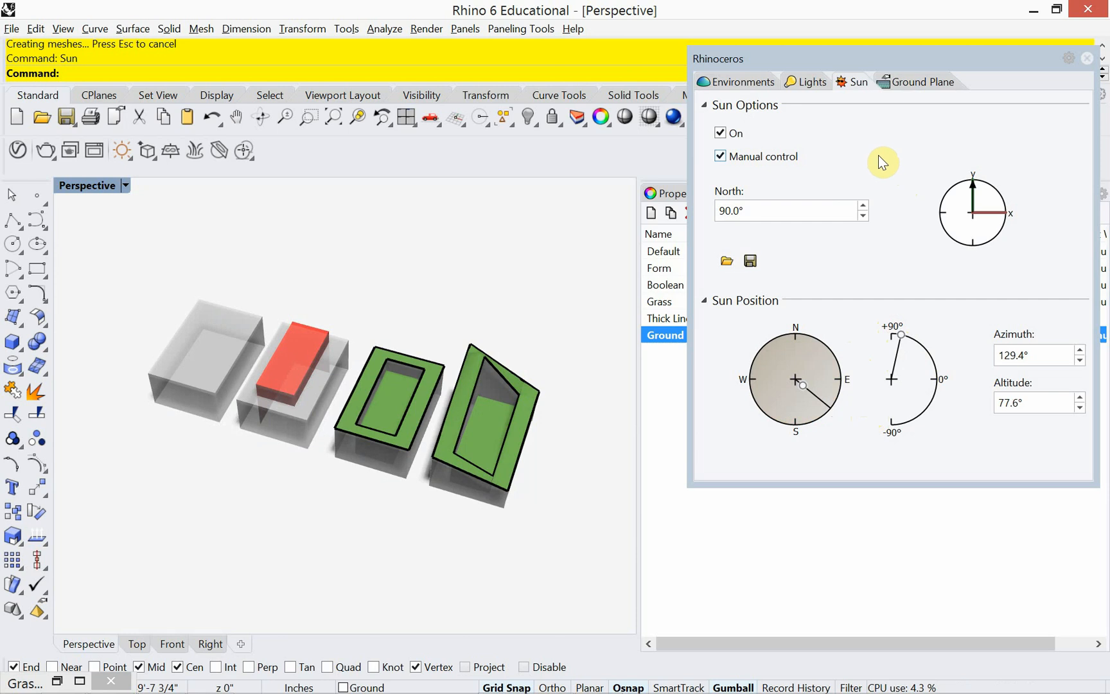
left_click(1087, 58)
mouse_move(391, 466)
right_mouse_down()
mouse_move(385, 430)
mouse_move(389, 444)
right_mouse_up()
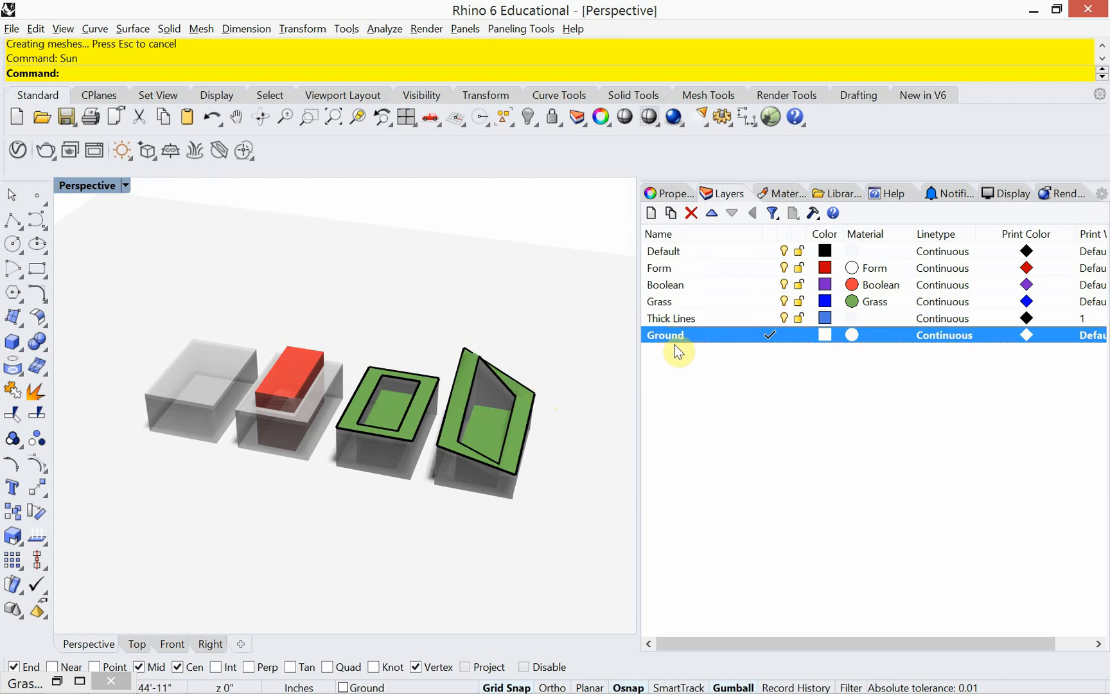
Step: Create a layer named Dashed Medium and set its color to blue (RGB 0, 113, 255)
left_click(652, 214)
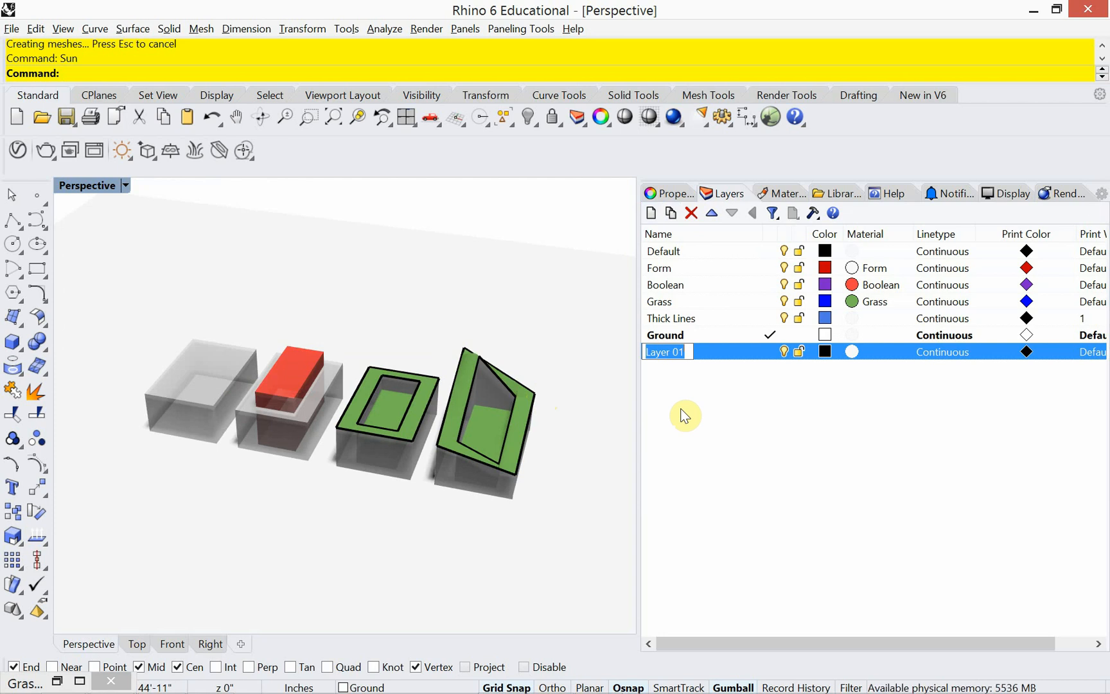
type("Dashed")
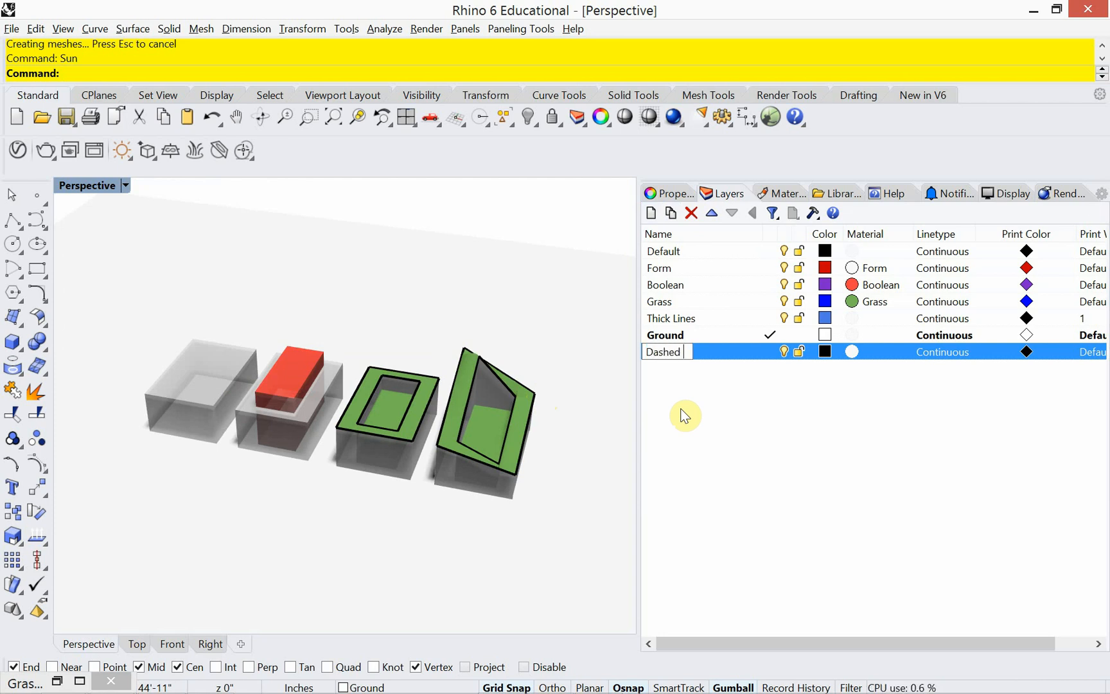
type(" Medium")
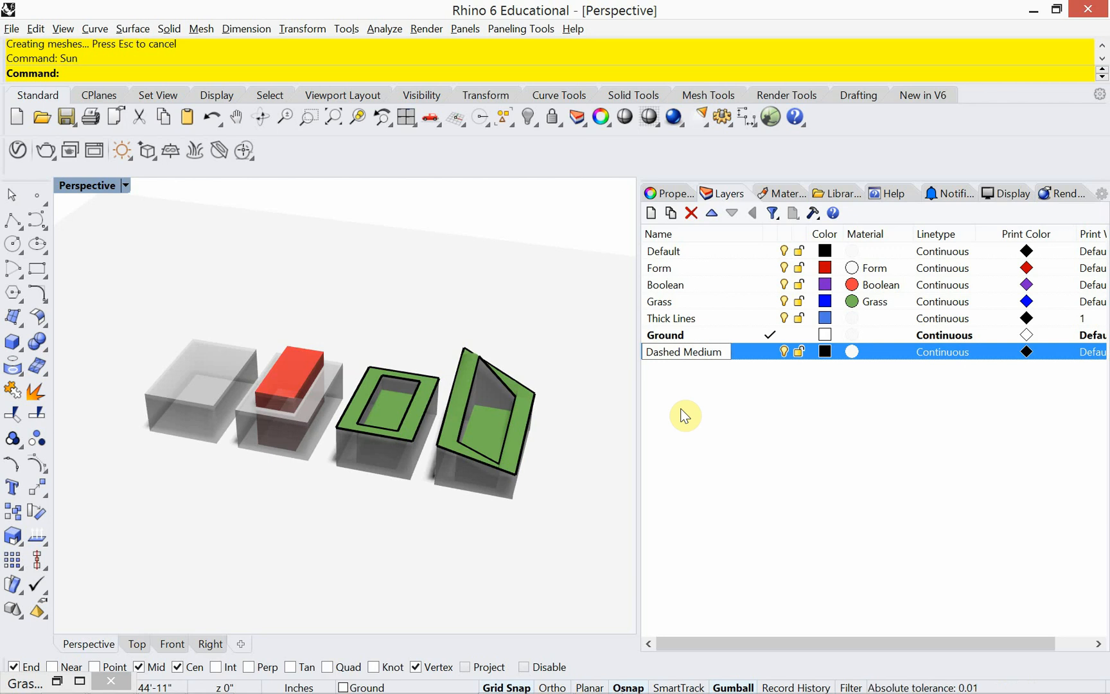
left_click(760, 353)
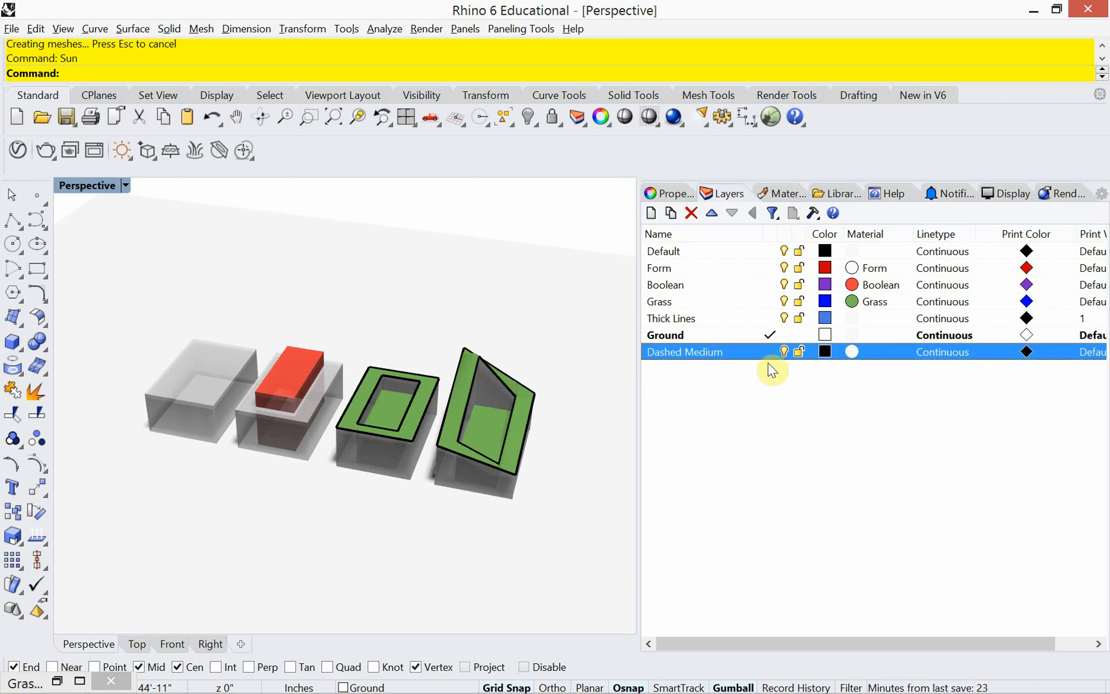
left_click(825, 351)
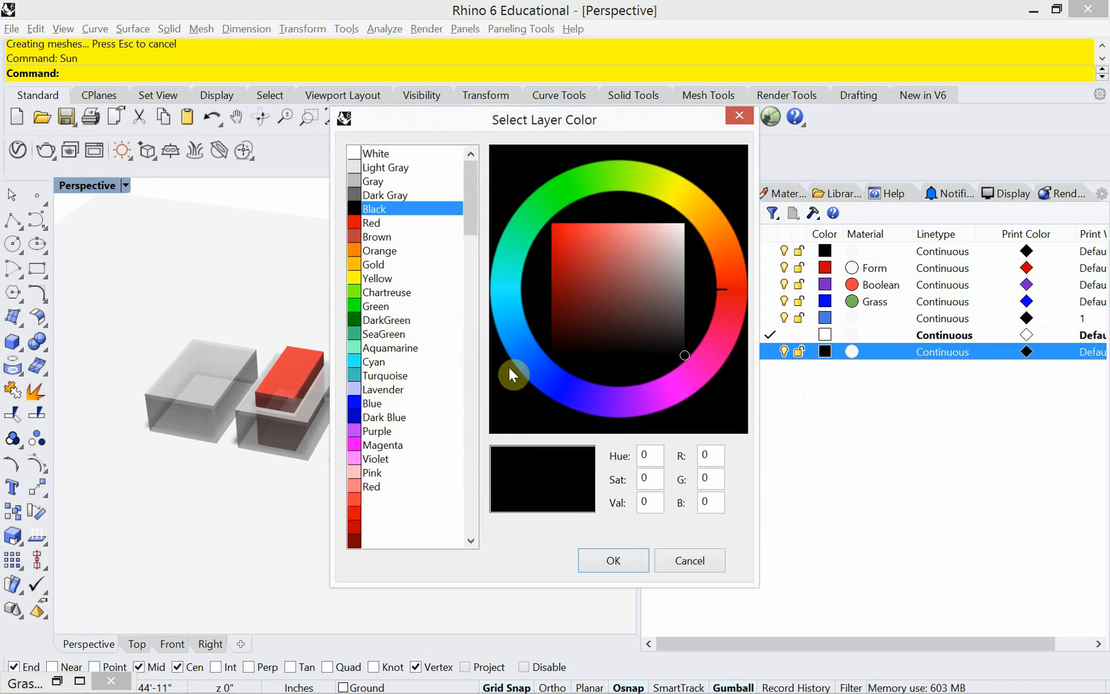
left_click(537, 383)
left_click(524, 351)
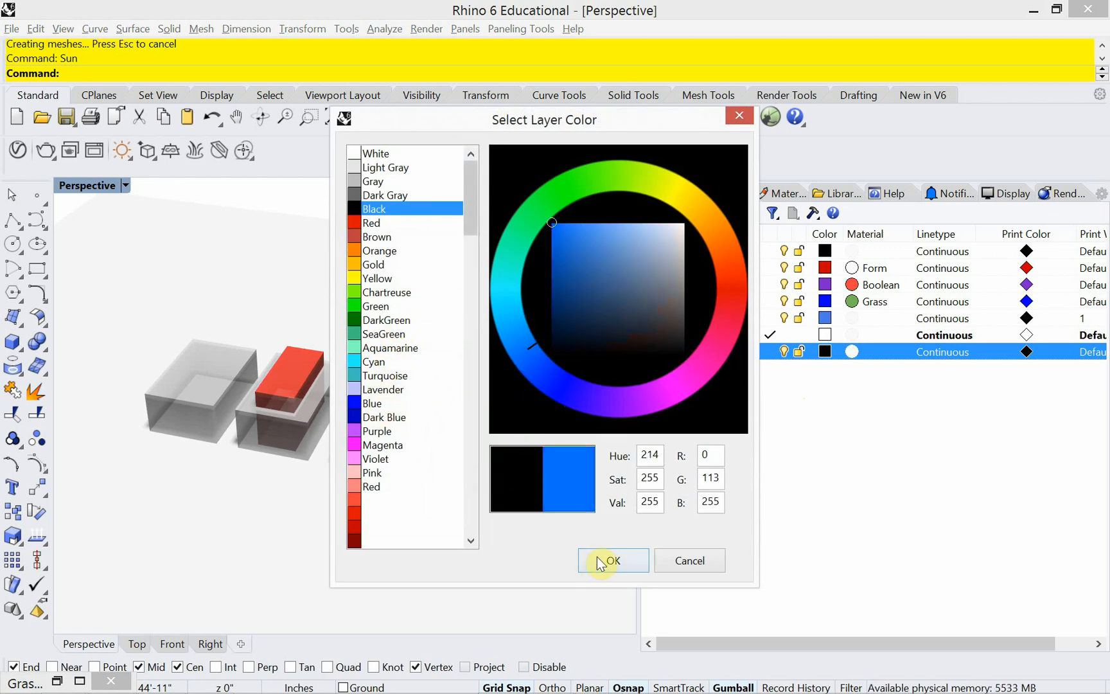
left_click(610, 560)
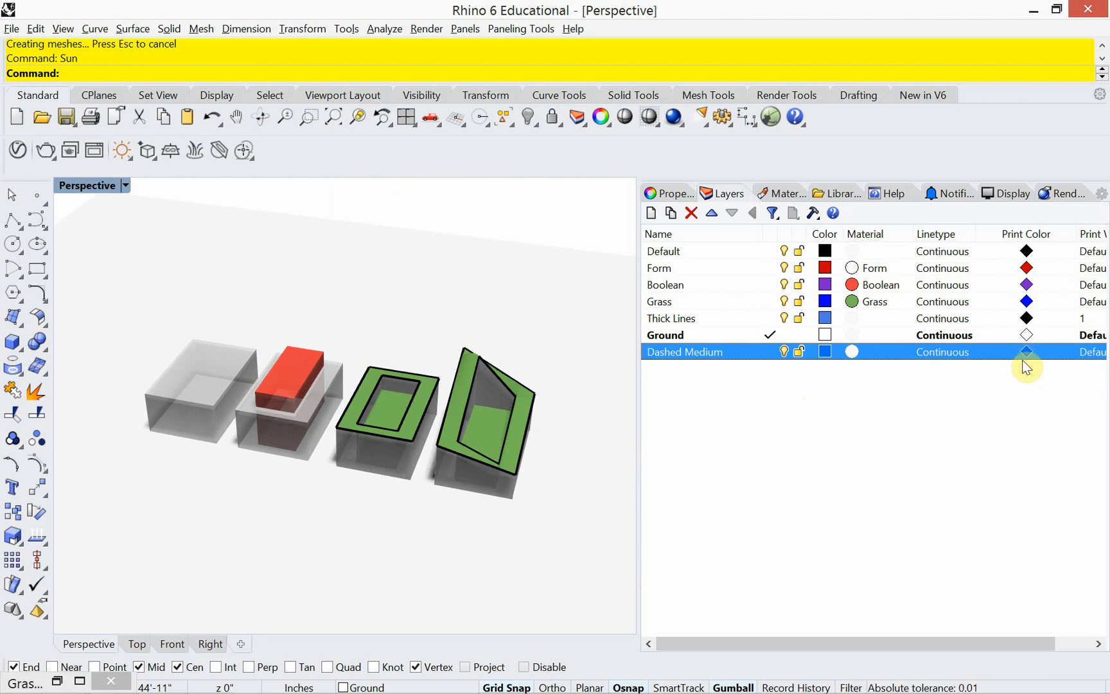
Step: Assign the Hidden linetype to the Dashed Medium layer and make it the current layer
left_click(944, 352)
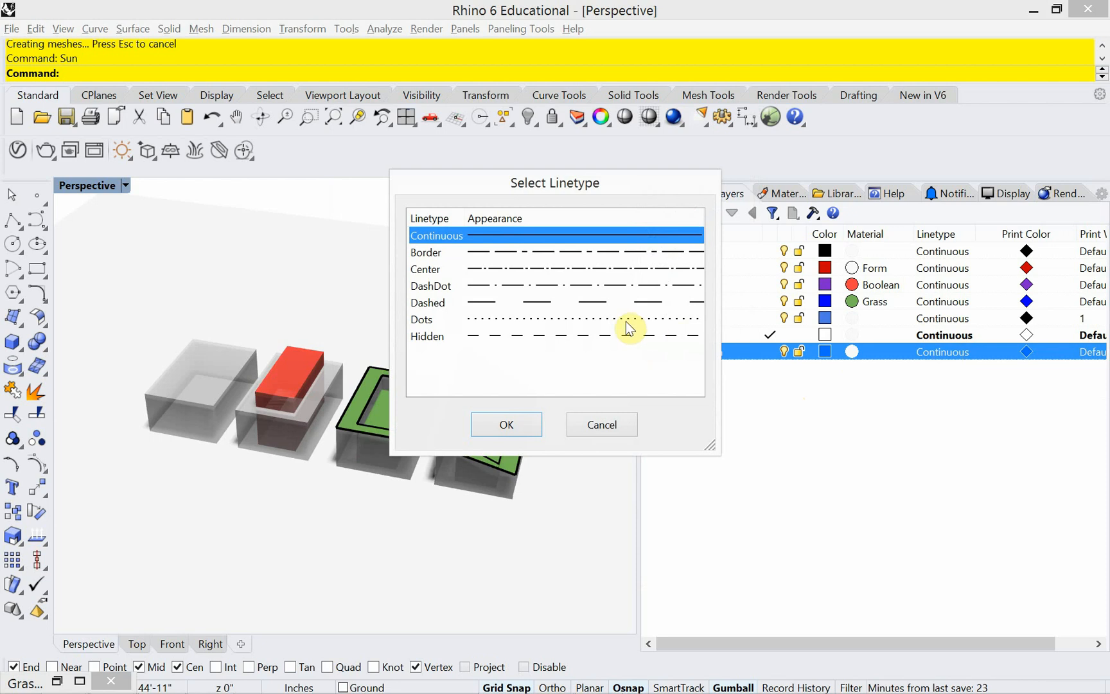
left_click(532, 336)
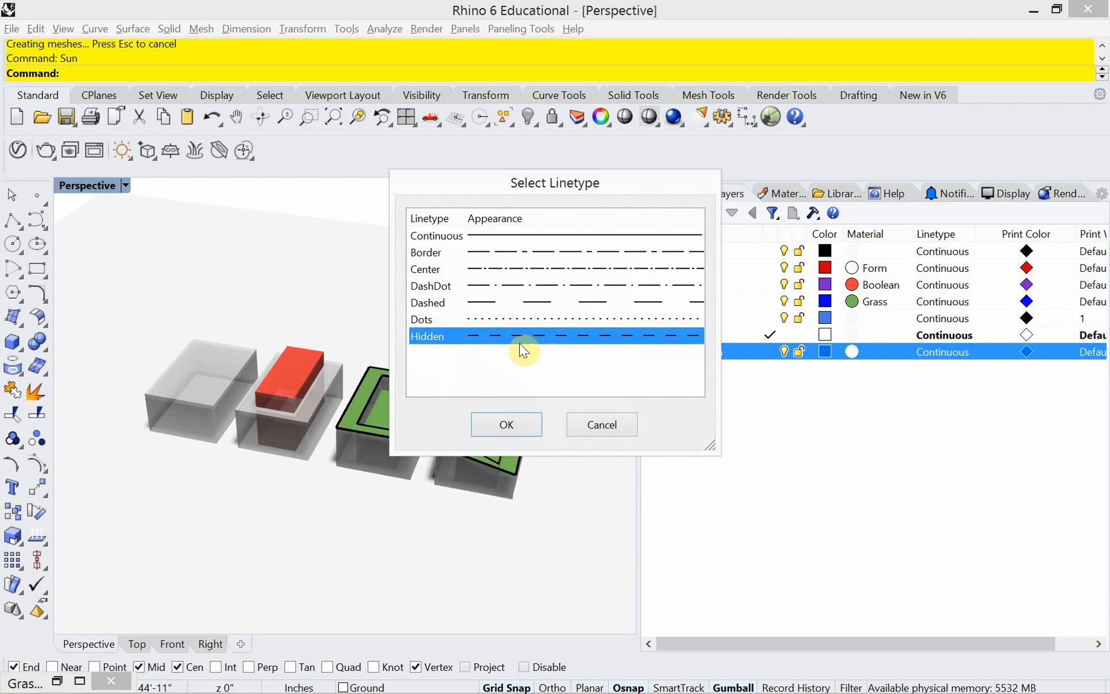
left_click(507, 425)
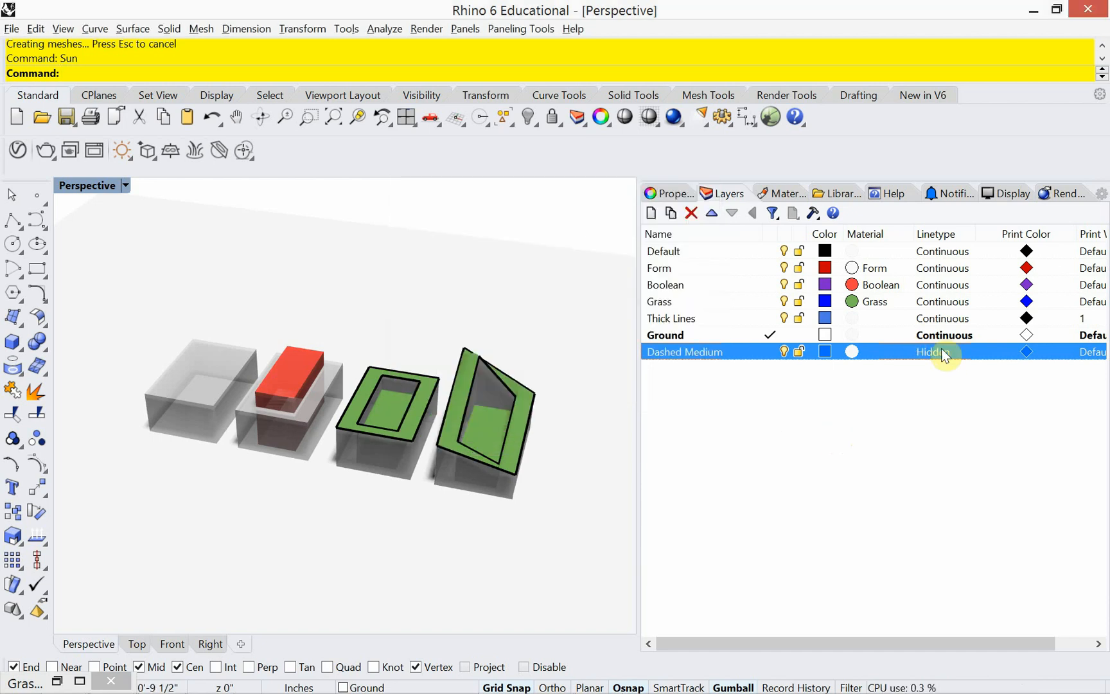
left_click(763, 352)
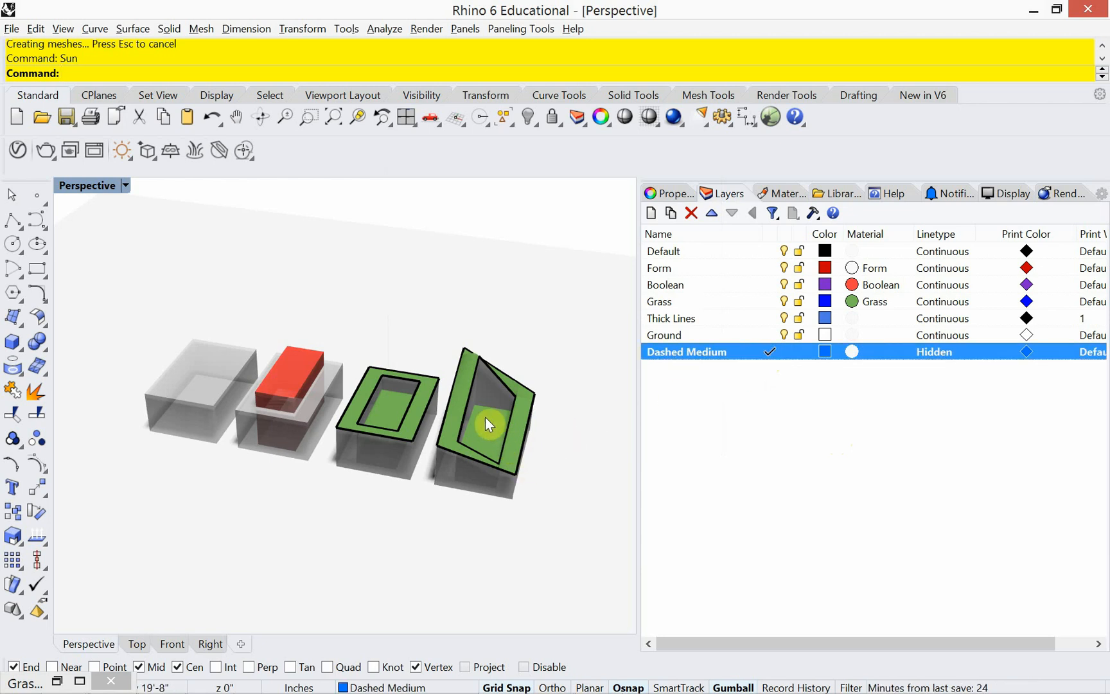
Step: Copy the flat green box's outer top outline onto the sloped box, using the matching base corners as reference points
mouse_move(511, 417)
right_mouse_down()
mouse_move(489, 419)
mouse_move(483, 532)
right_mouse_up()
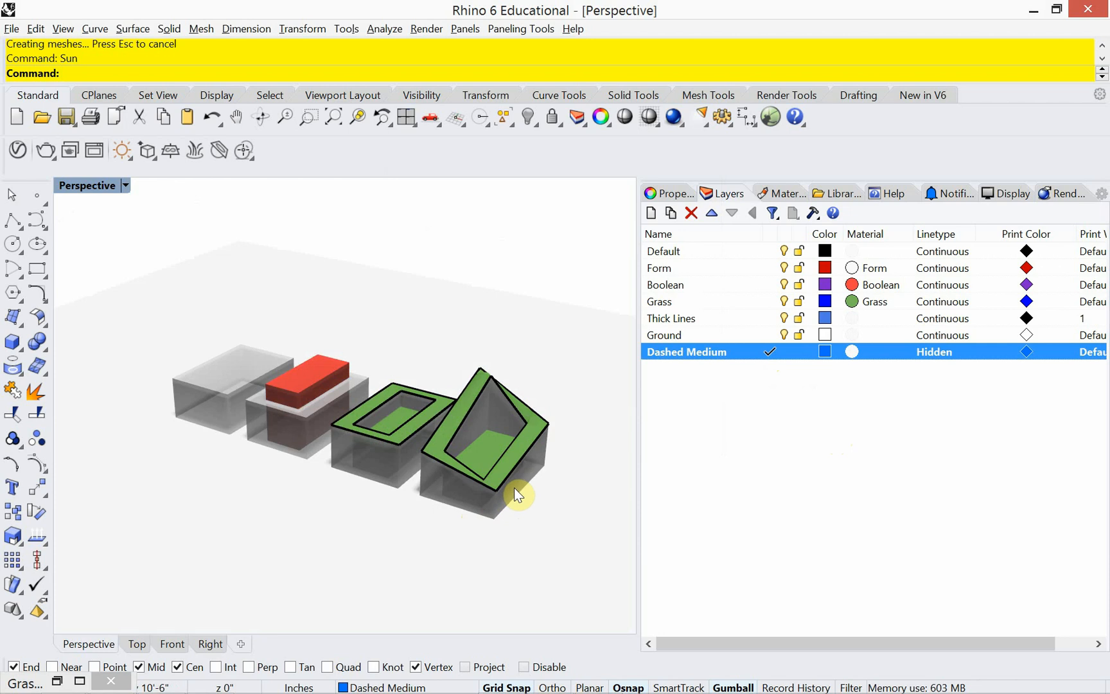
left_click(419, 430)
type("copy")
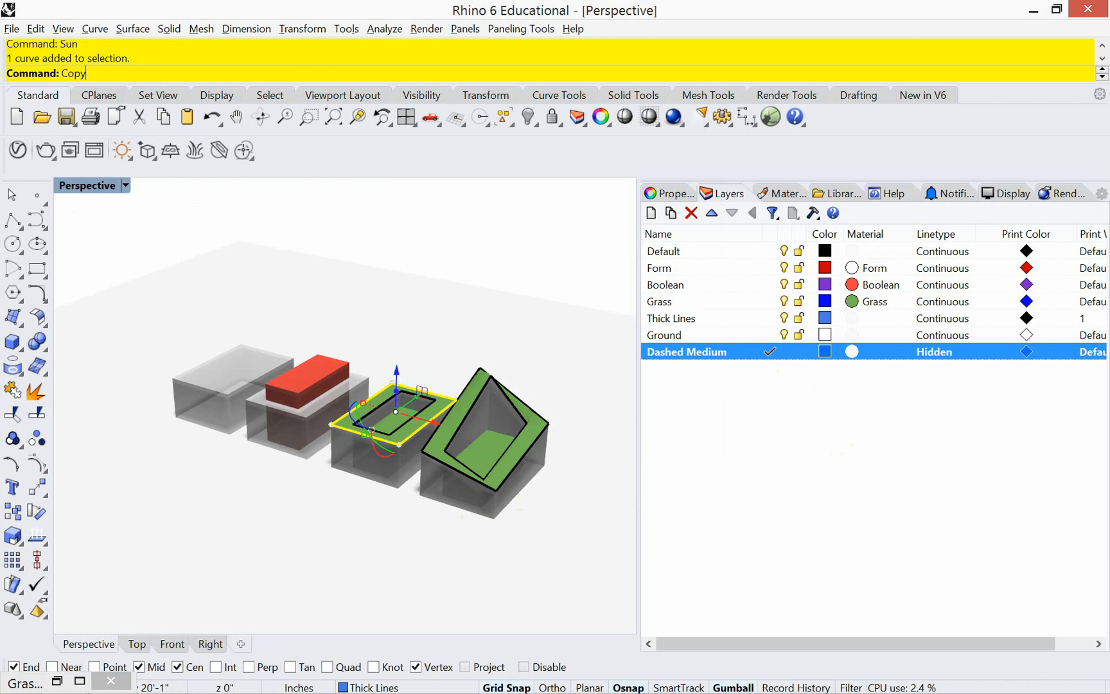
key("Return")
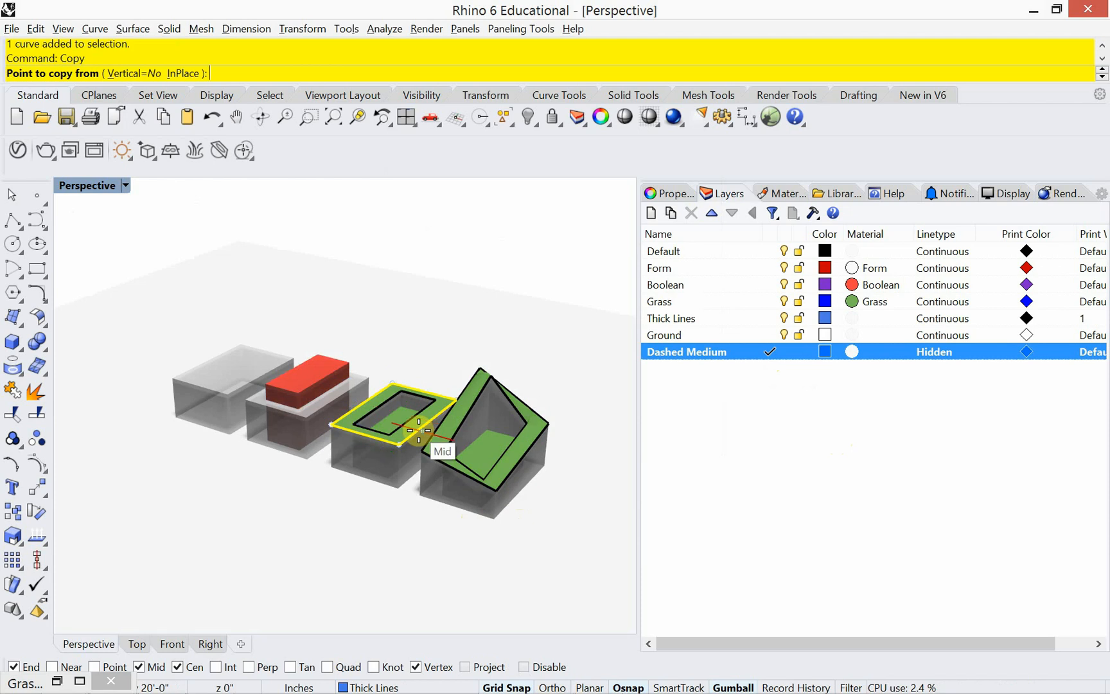
left_click(332, 466)
left_click(422, 499)
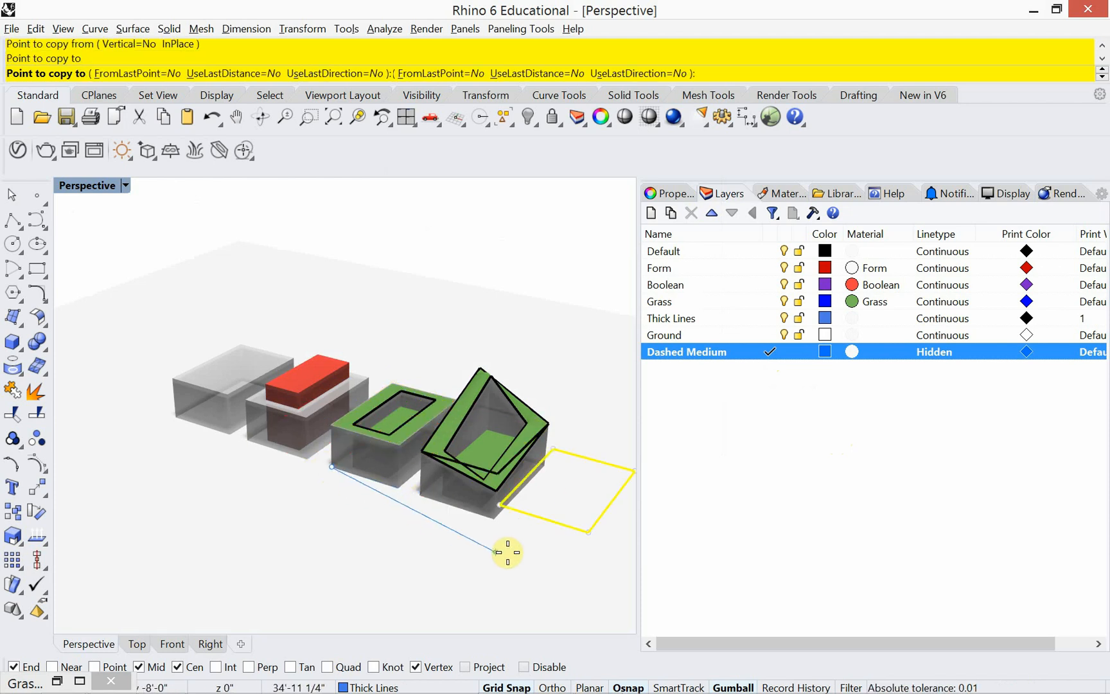
key("Return")
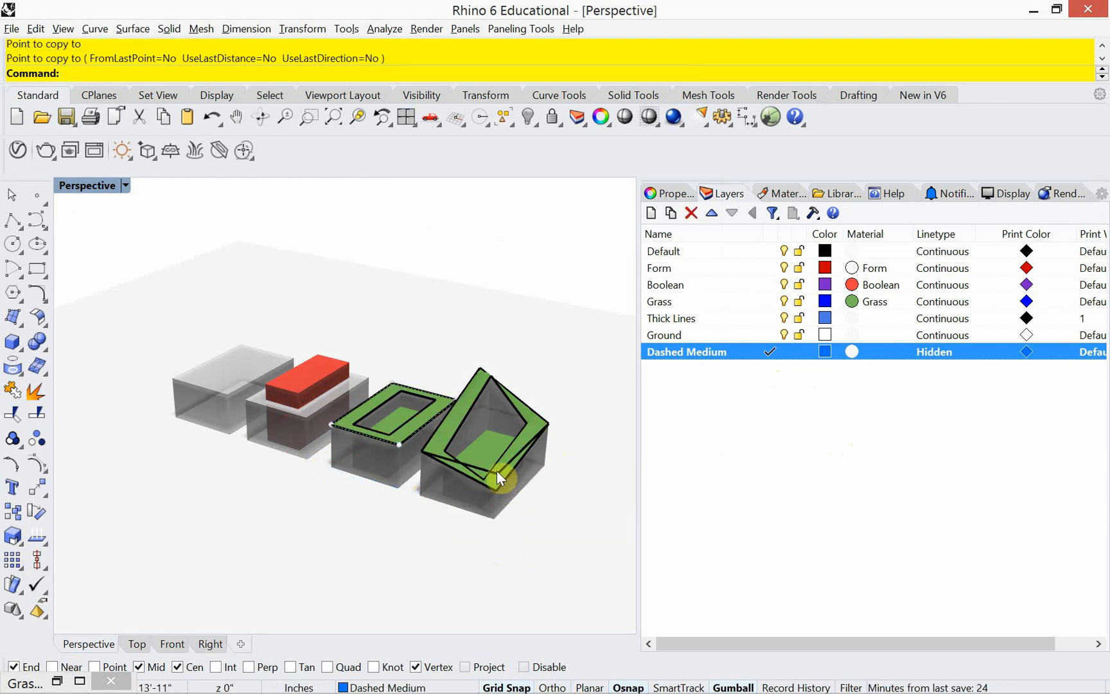
Step: Move the copied outline on the sloped box to the Dashed Medium layer
left_click(497, 471)
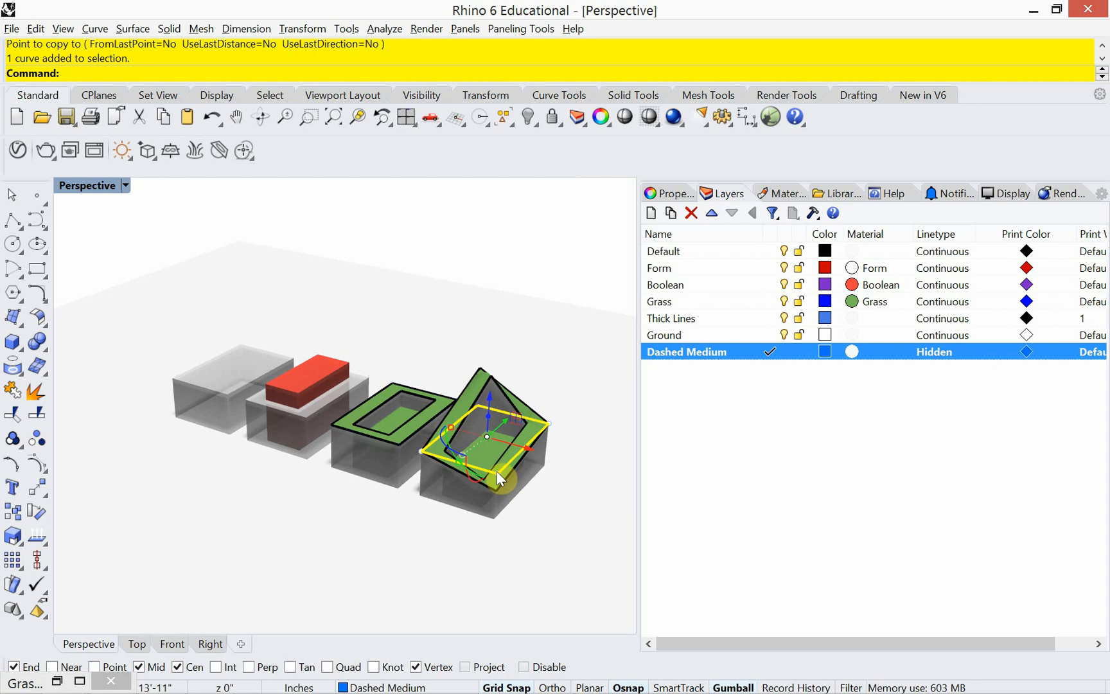
right_click(744, 358)
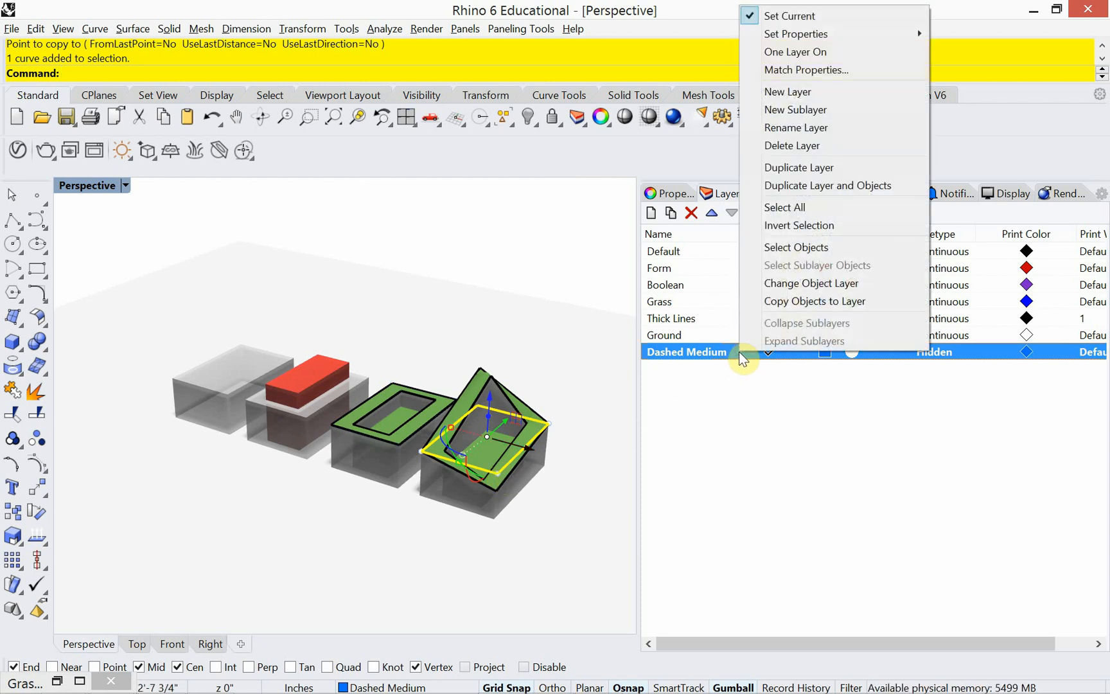
left_click(776, 283)
left_click(602, 309)
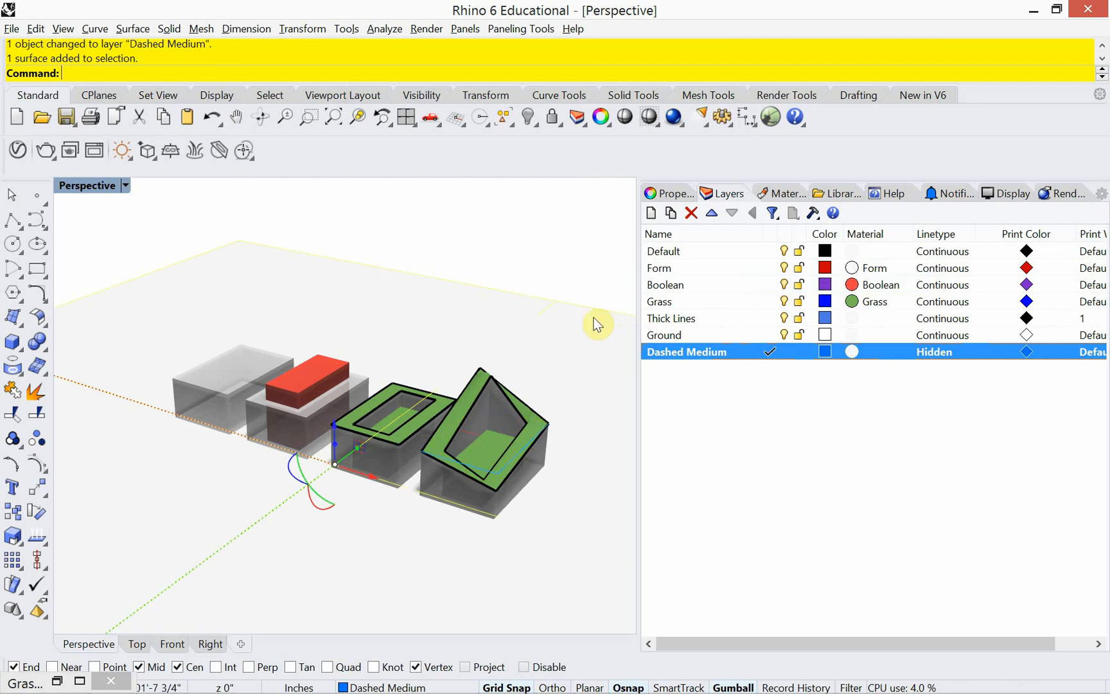
Step: Set the Dashed Medium layer's print width to 0.6 mm
left_click(1090, 353)
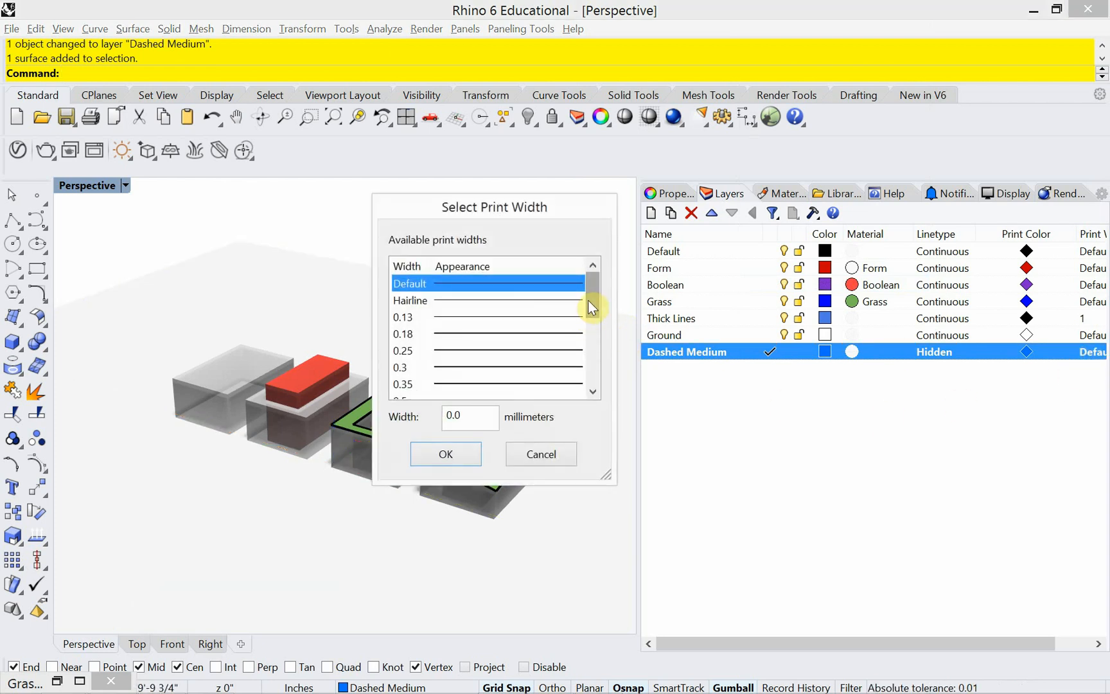
left_click_drag(588, 300, 602, 330)
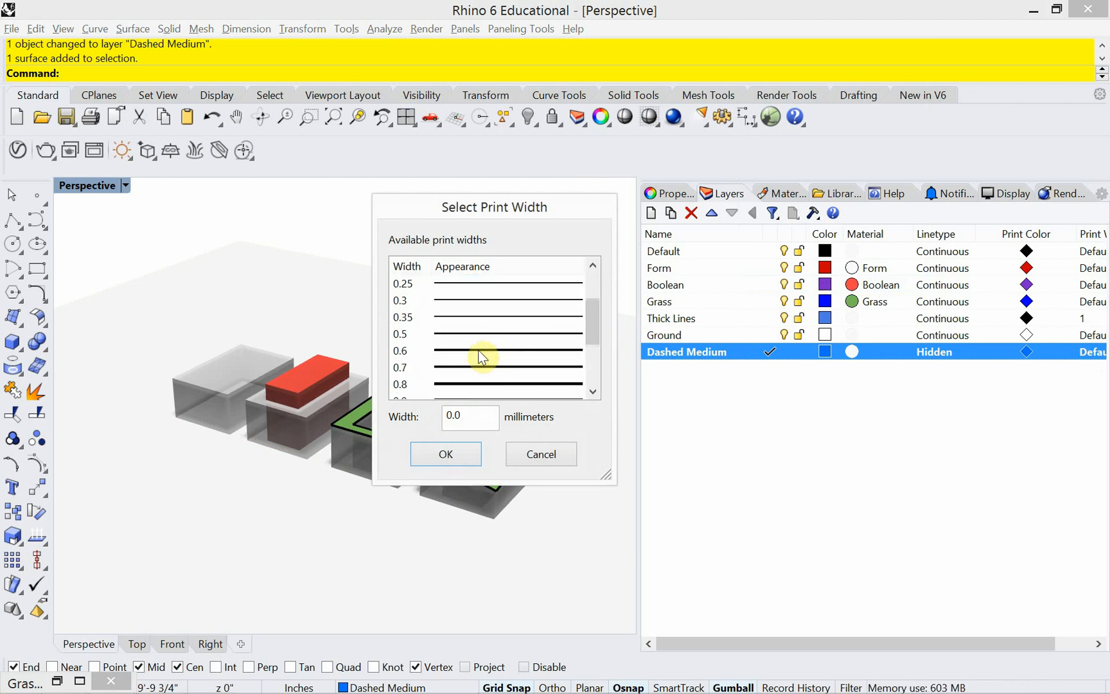
left_click(483, 358)
left_click(446, 454)
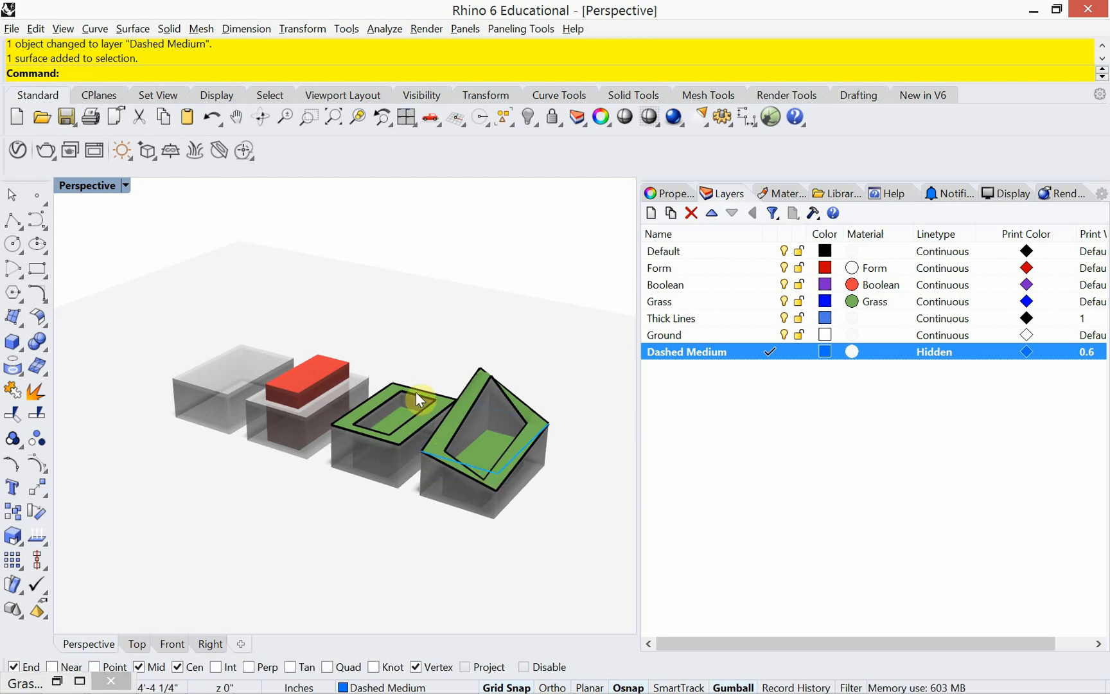
Step: Try linetype scales of 5 and 10 for the dashed outline with SetLinetypeScale
type("SetLinetypeScale")
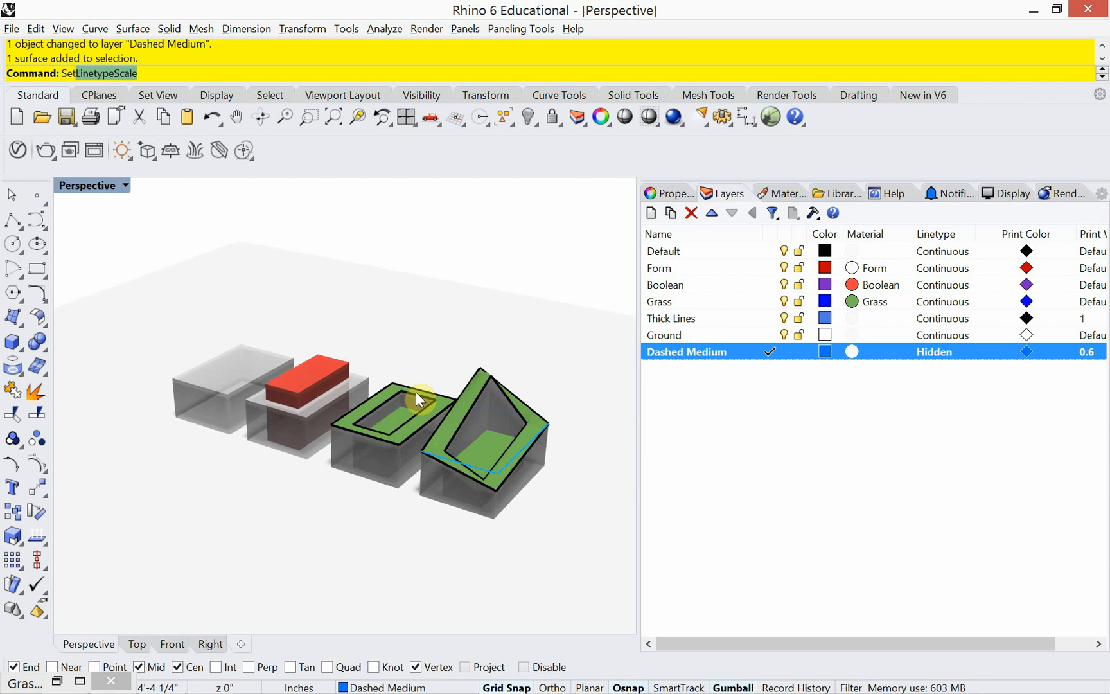
key("Return")
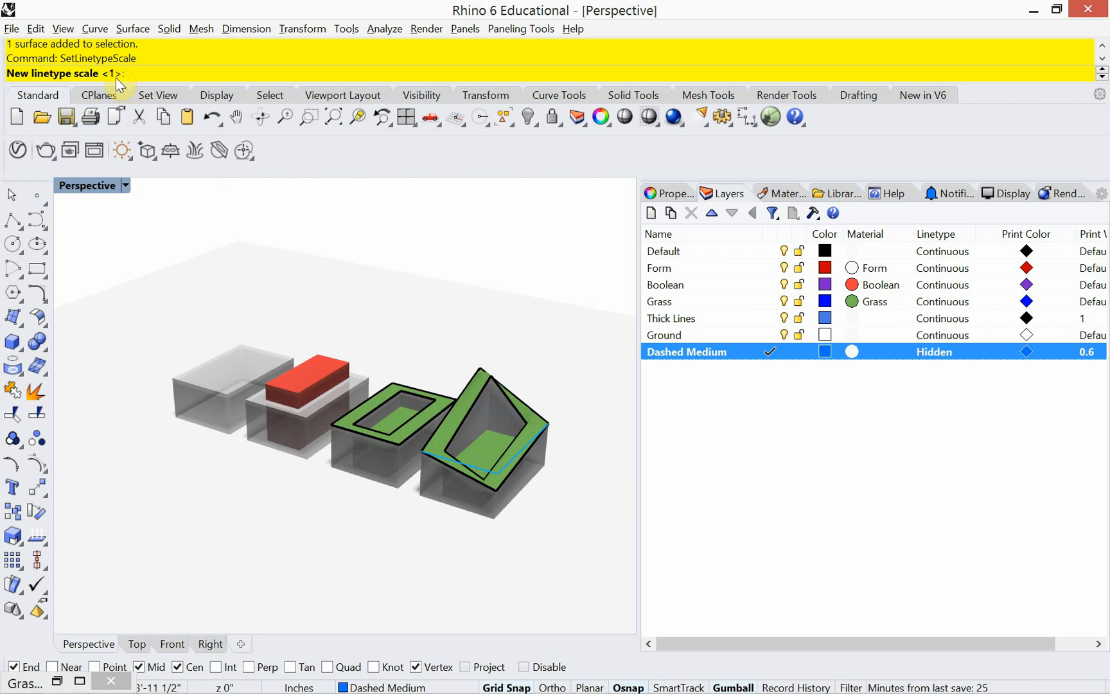
type("5")
key("Return")
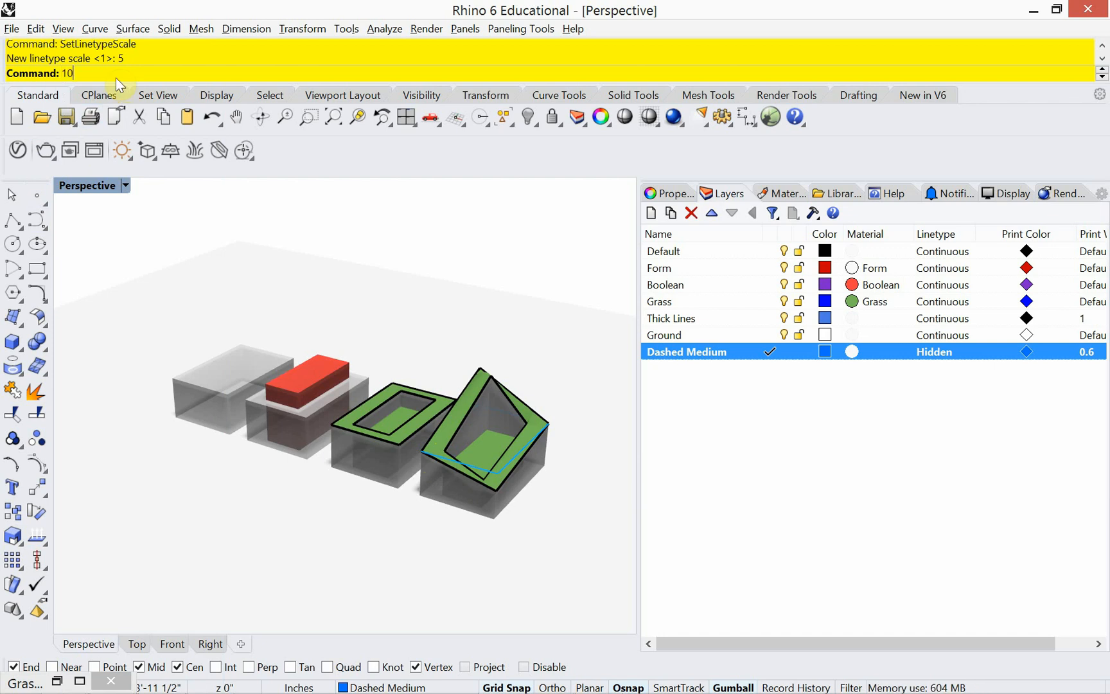
key("Return")
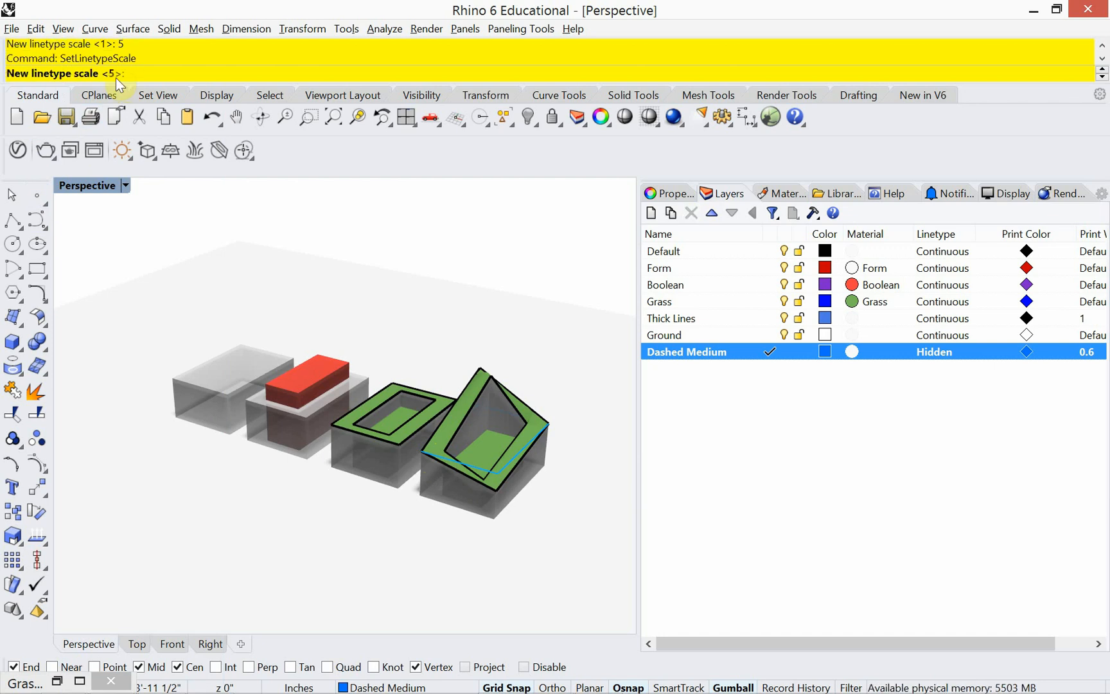
type("10")
key("Return")
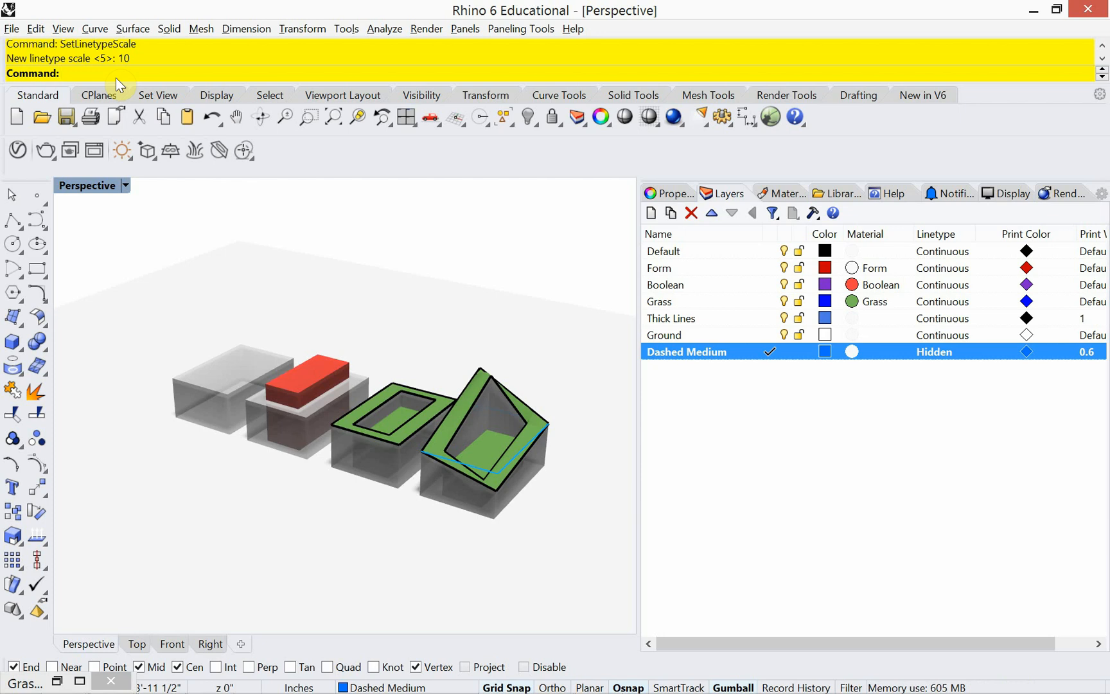
type("1000")
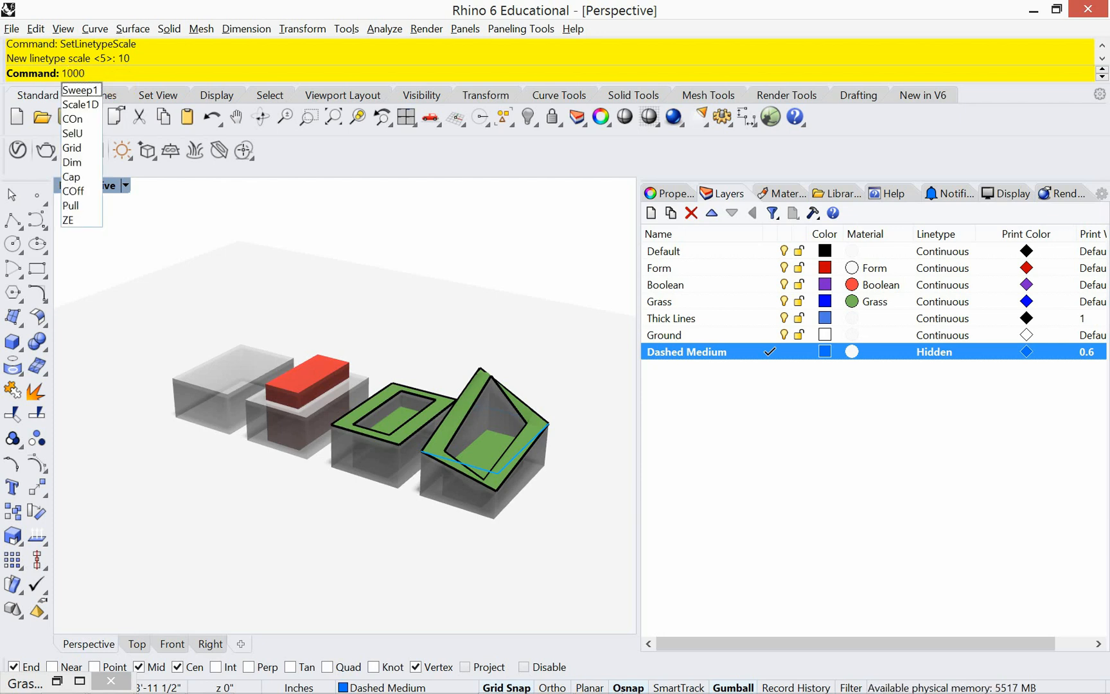
key("Return")
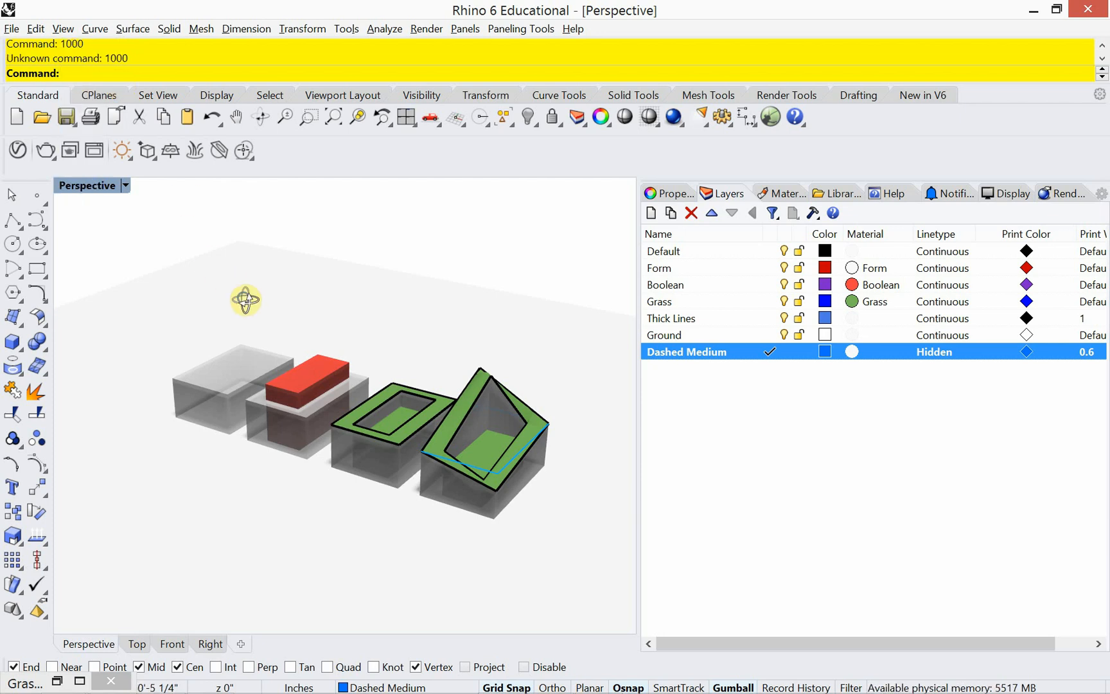
Step: Set the linetype scale to 1000 with SetLinetypeScale to enlarge the dashes of the outline on the sloped box
right_click_drag(248, 300, 465, 454)
scroll(479, 463, "up", 4)
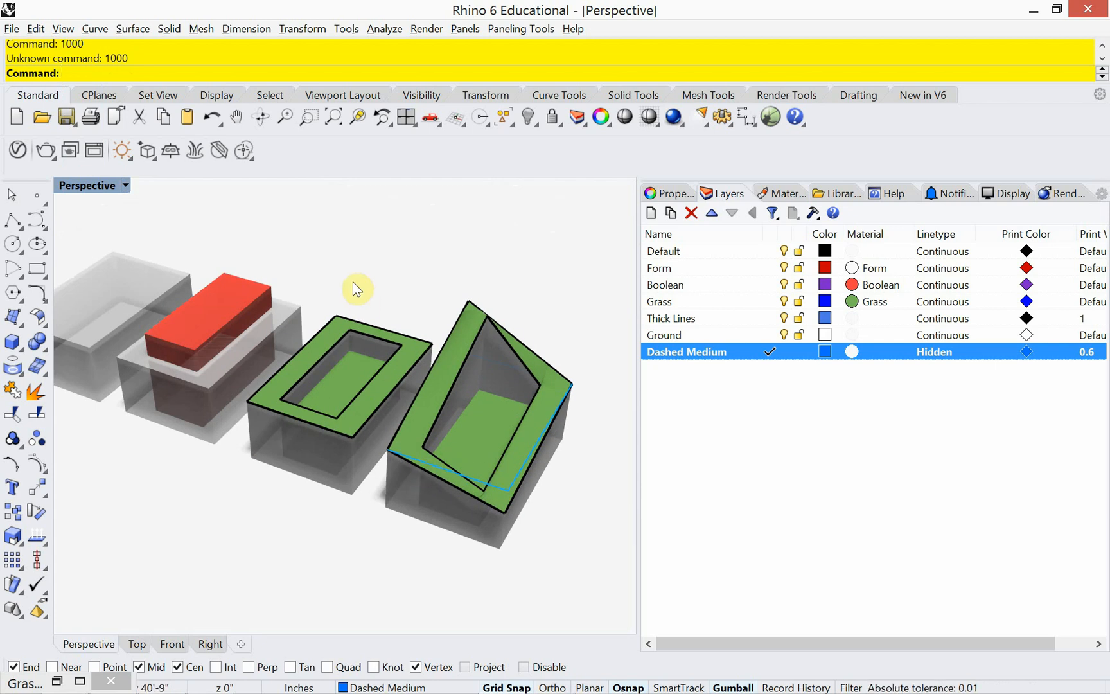
type("SetLinetypeScale")
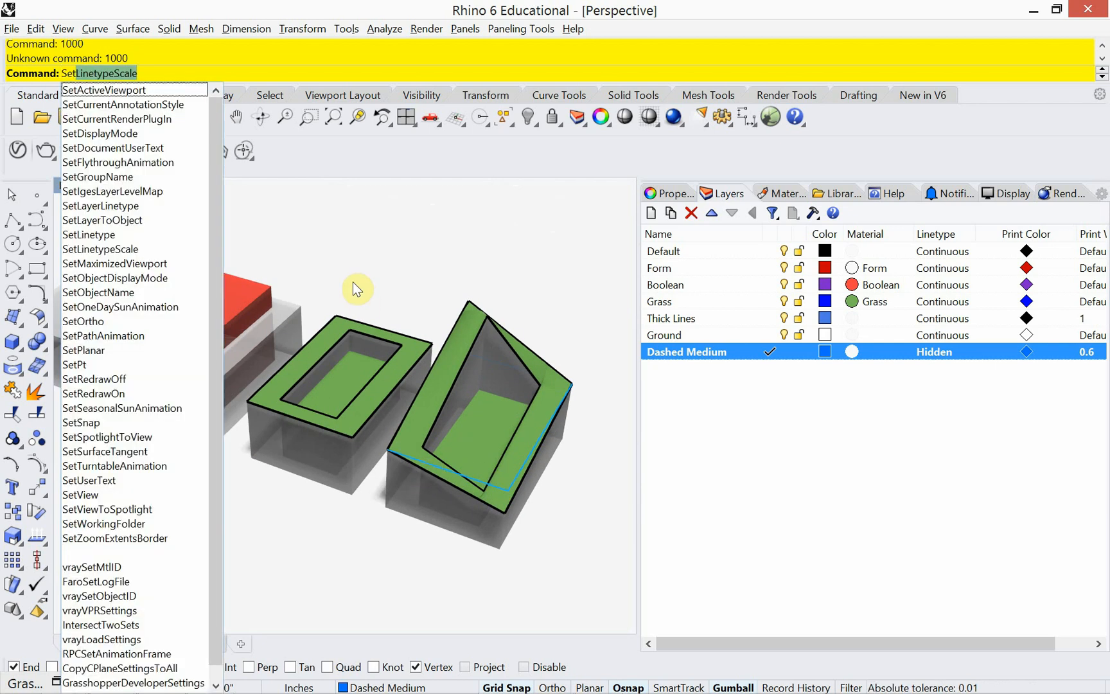
key("Return")
type("1000")
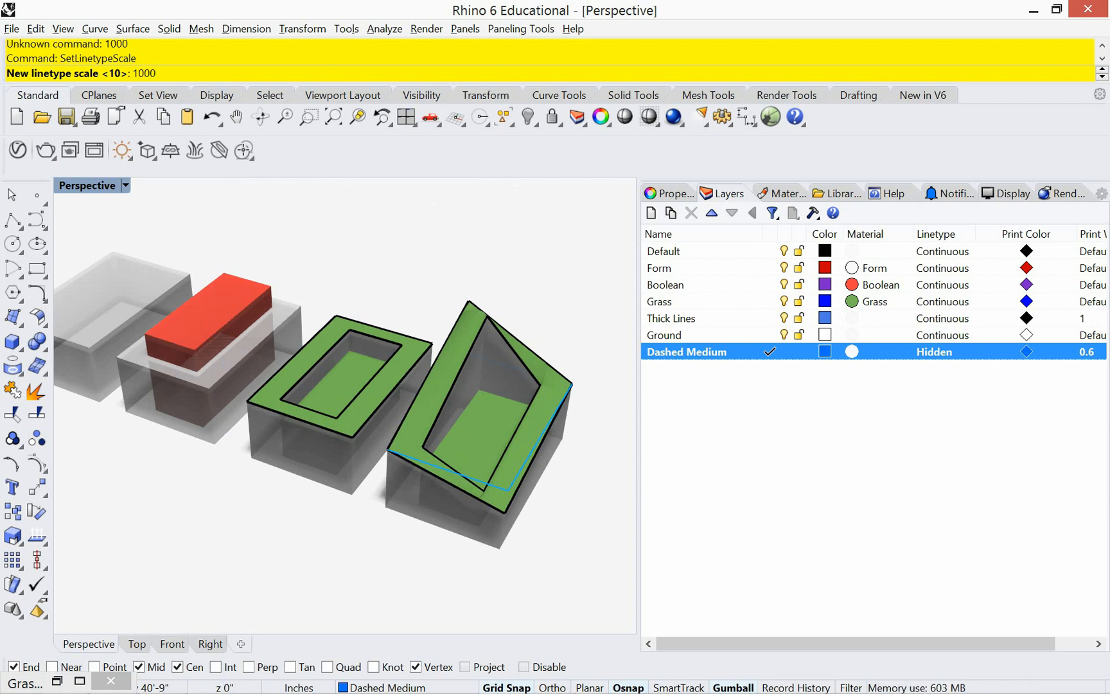
key("Return")
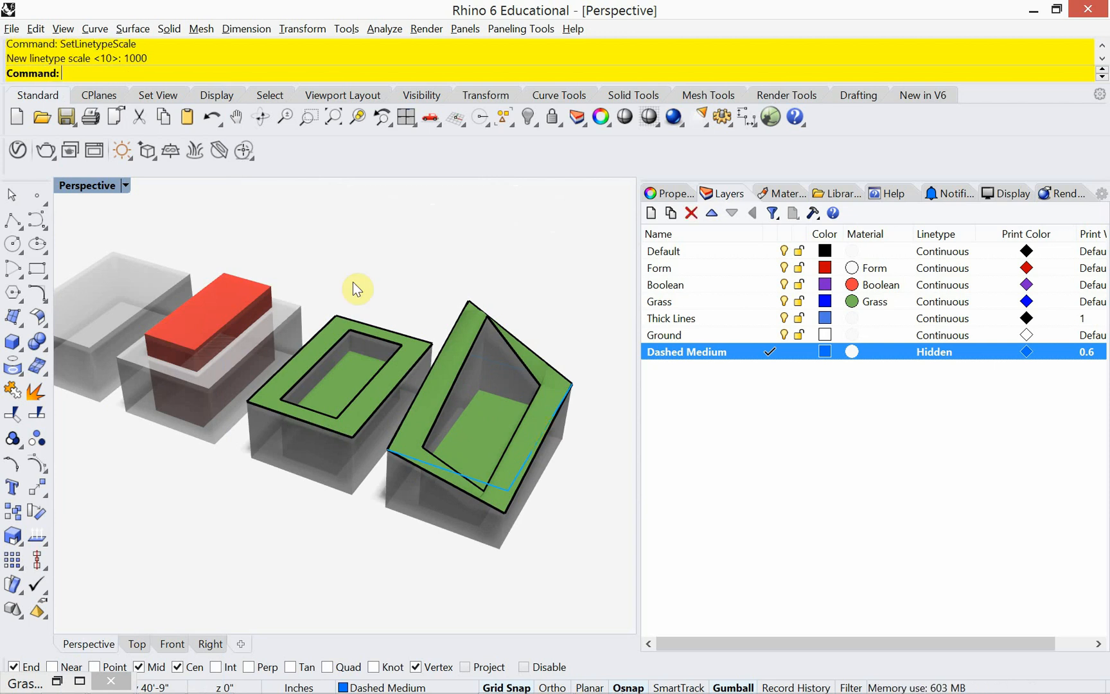
Step: Turn off the Ground layer to hide the ground surface beneath the boxes
right_click_drag(387, 326, 450, 339)
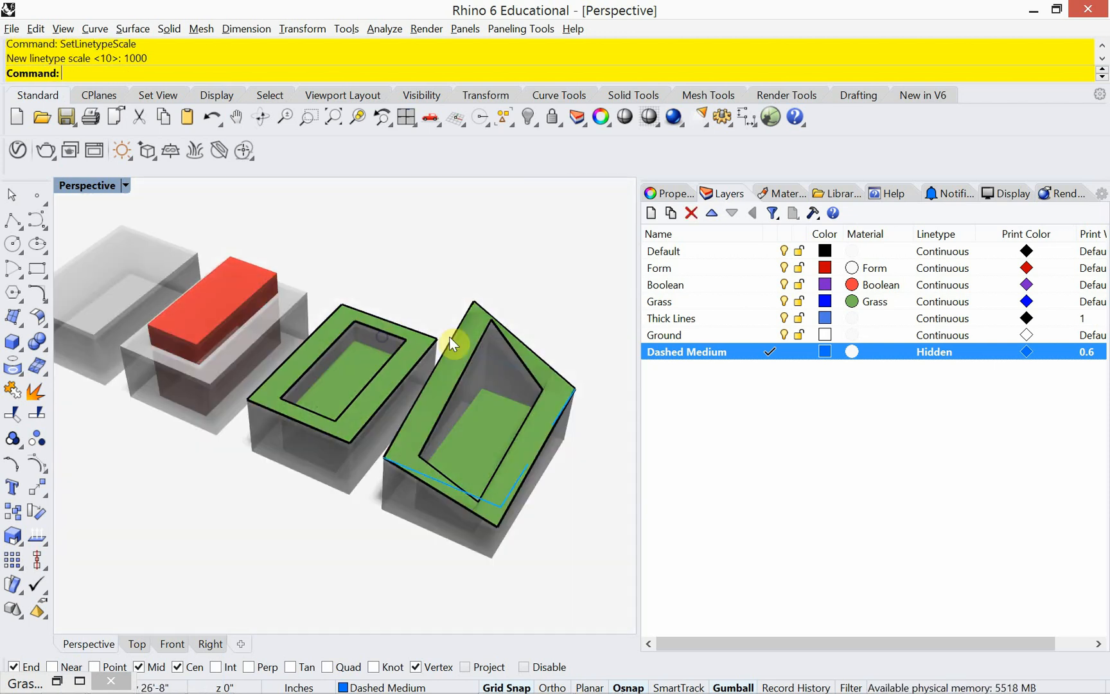
left_click(789, 335)
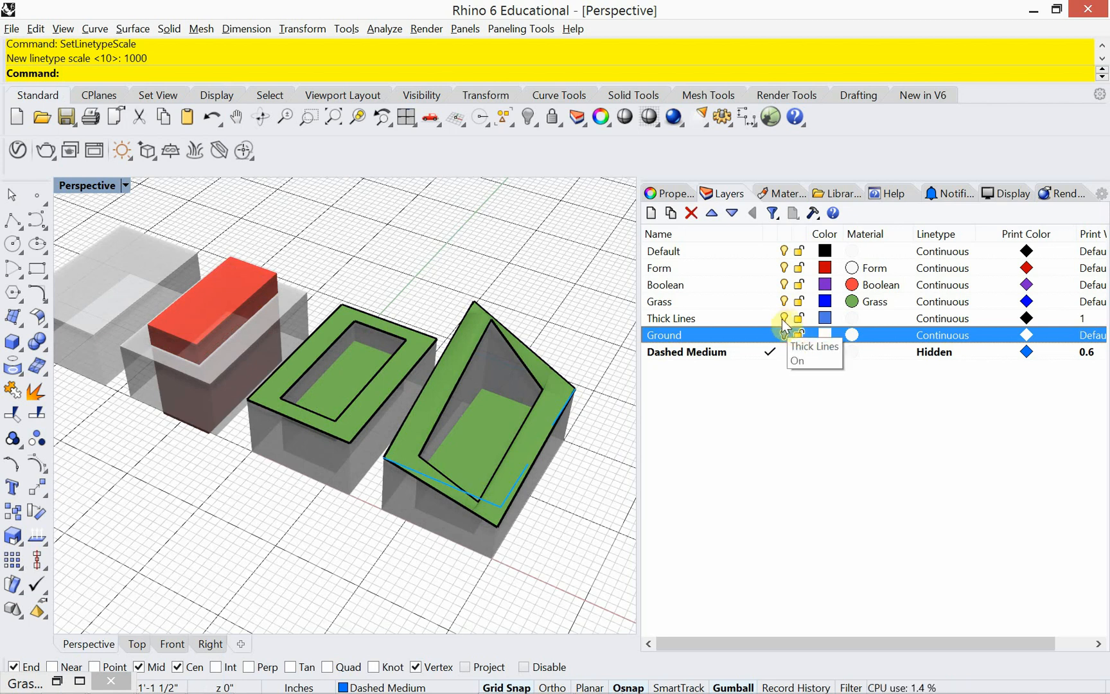
Step: Turn off the Thick Lines, Grass, Boolean and Form layers to isolate the dashed outline
left_click(783, 318)
left_click(784, 301)
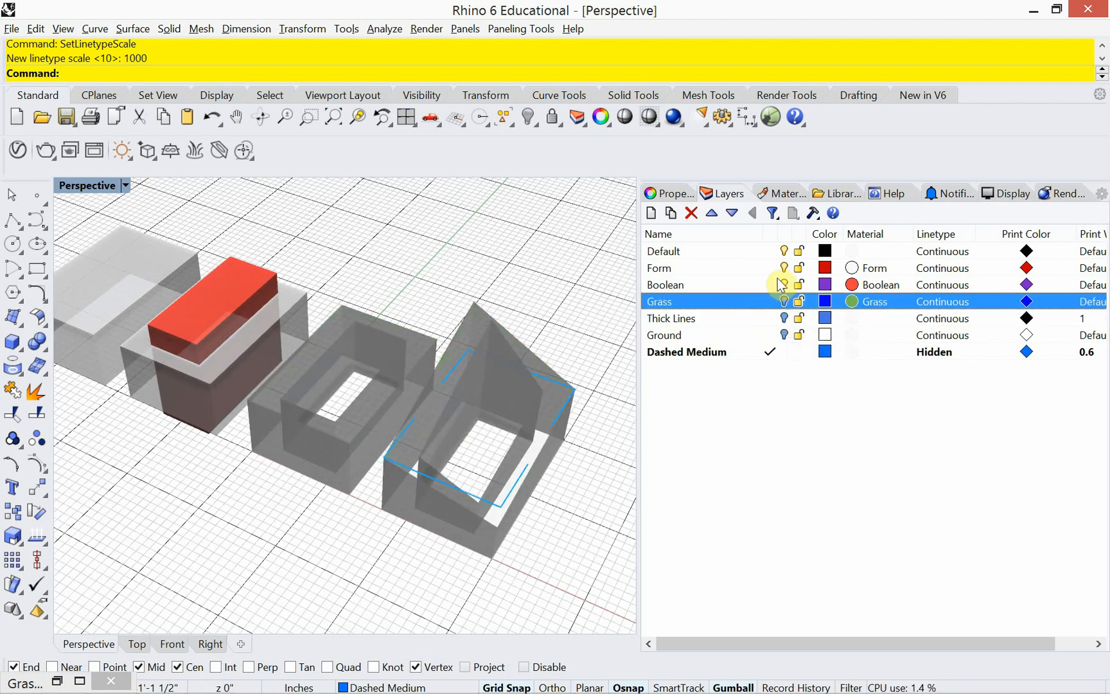
left_click(783, 284)
left_click(784, 268)
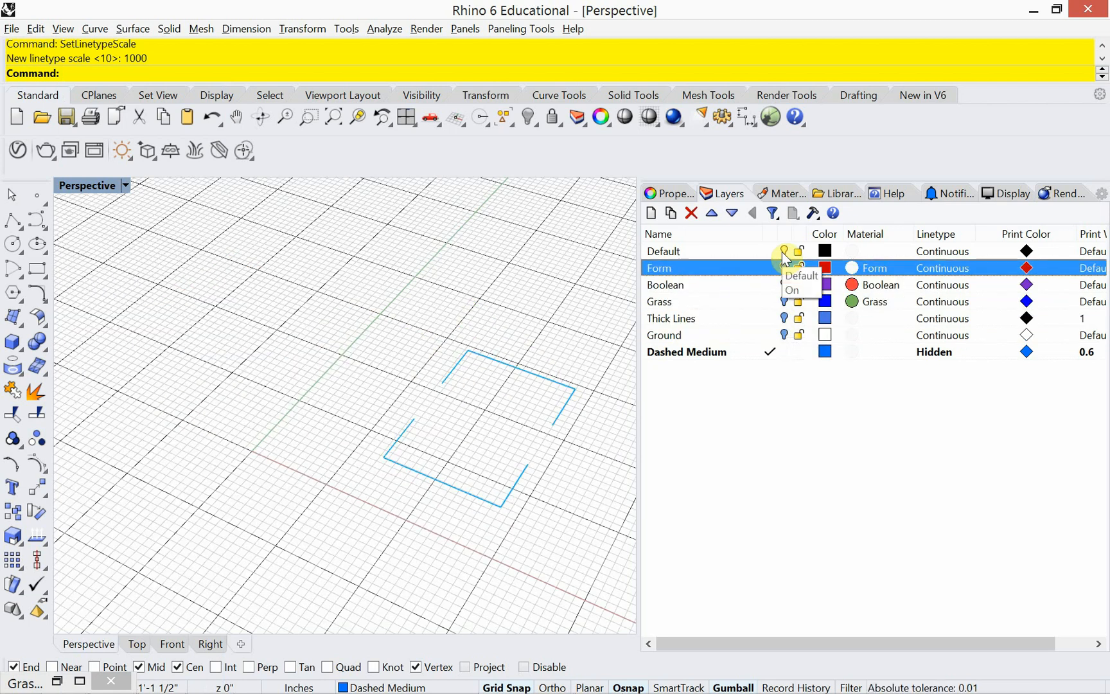
left_click(783, 251)
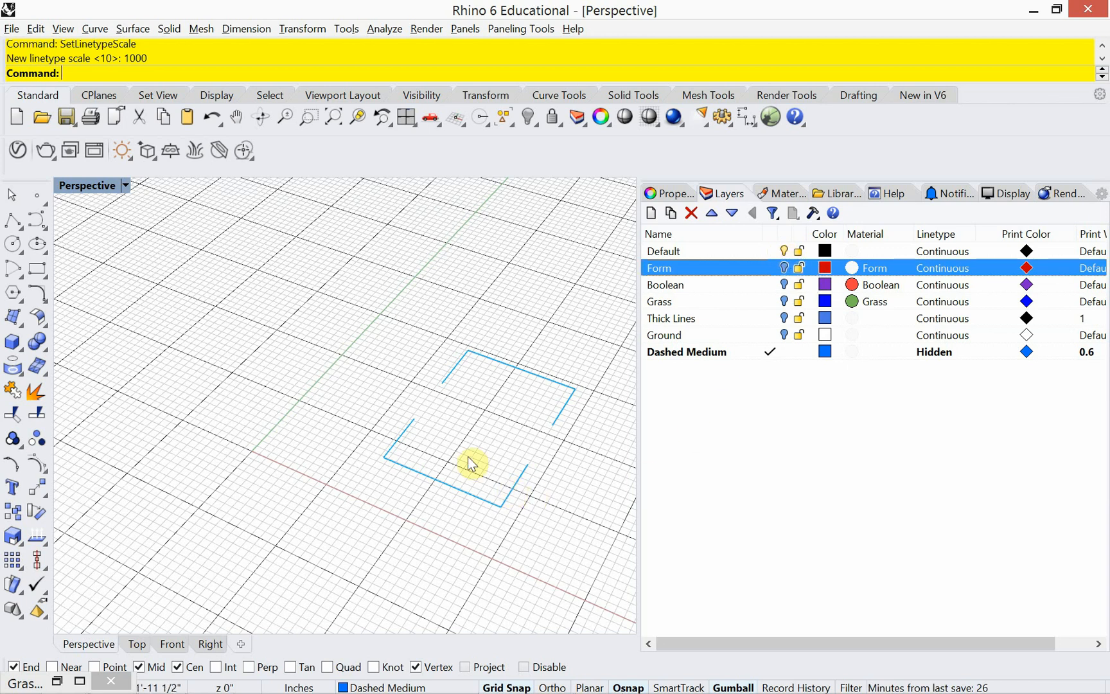
Step: Try a linetype scale of 1100 for the isolated outline with SetLinetypeScale
type("setlin")
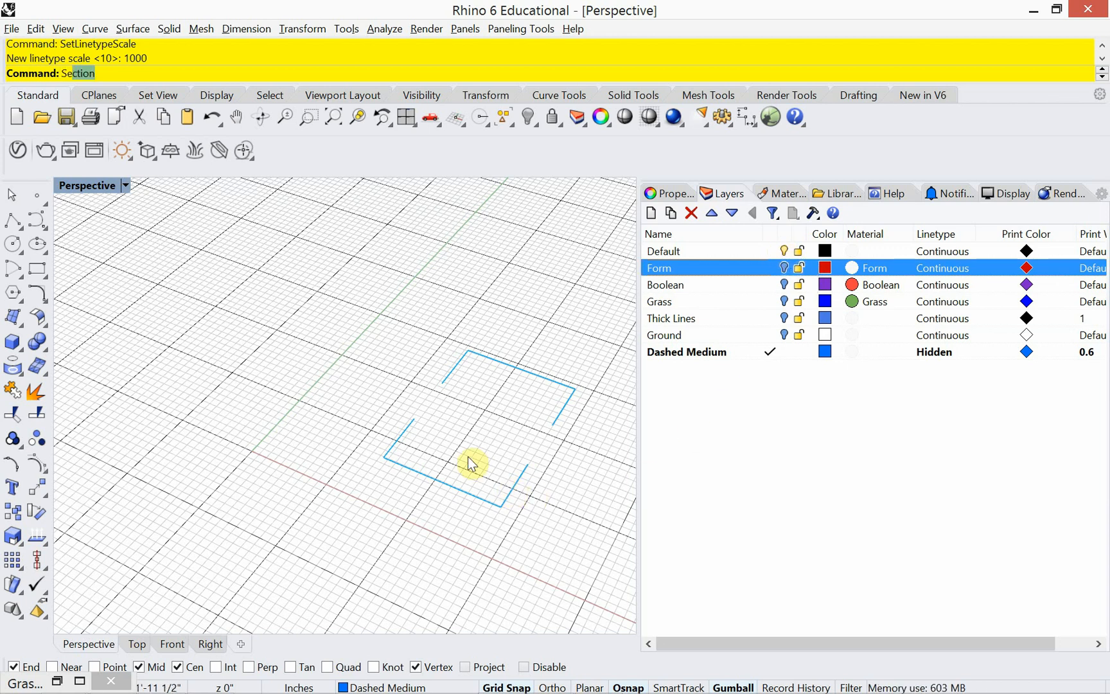
key("Return")
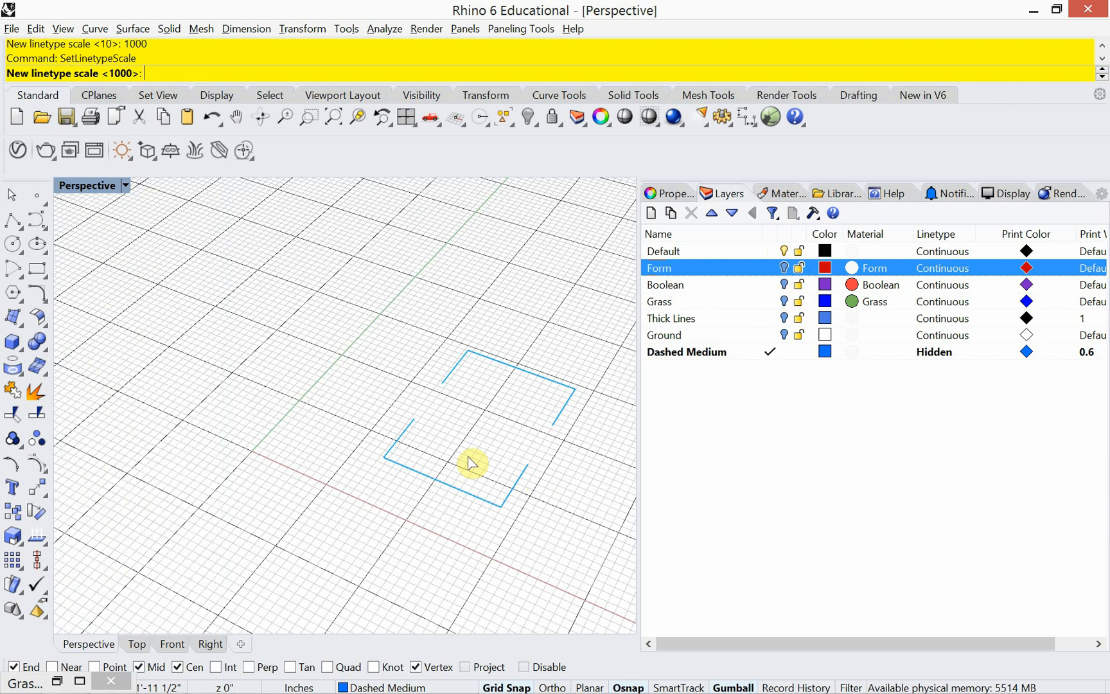
type("1100")
key("Return")
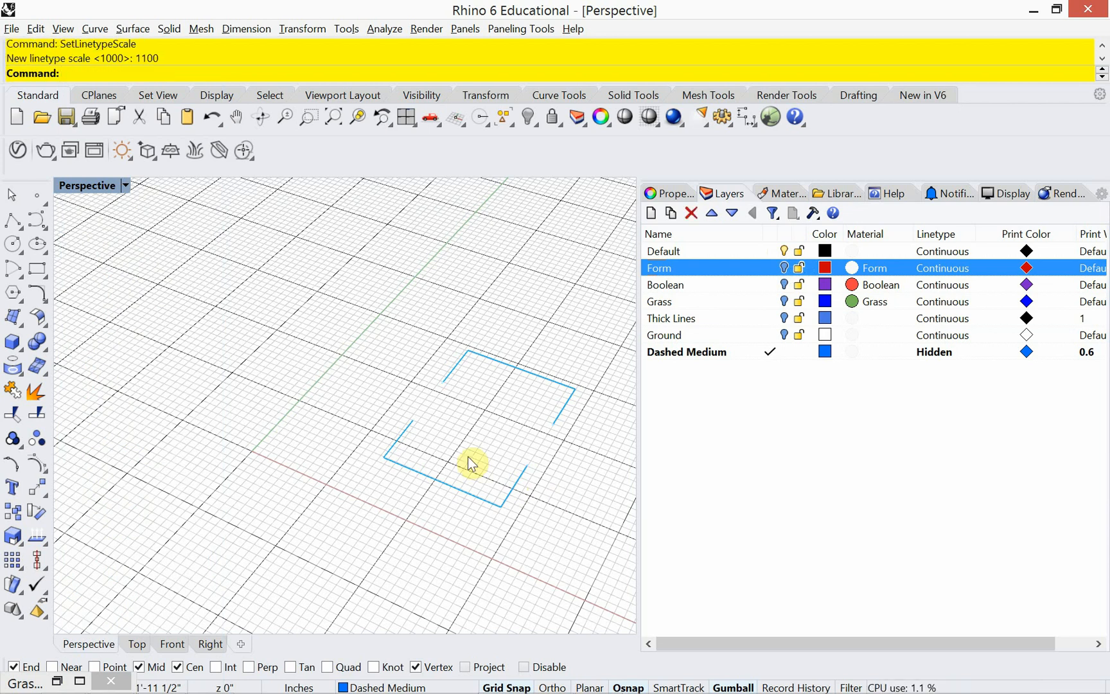
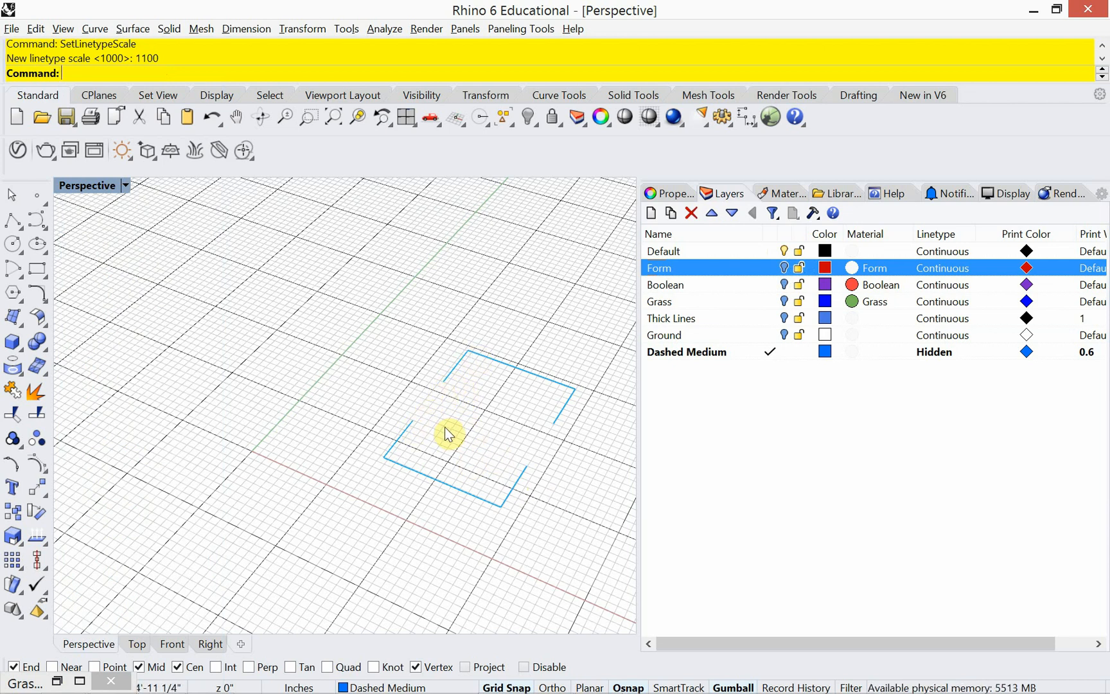
Step: Set the linetype scale to 250 with SetLinetypeScale to shorten the dashes of the outline
type("setlin")
key("Return")
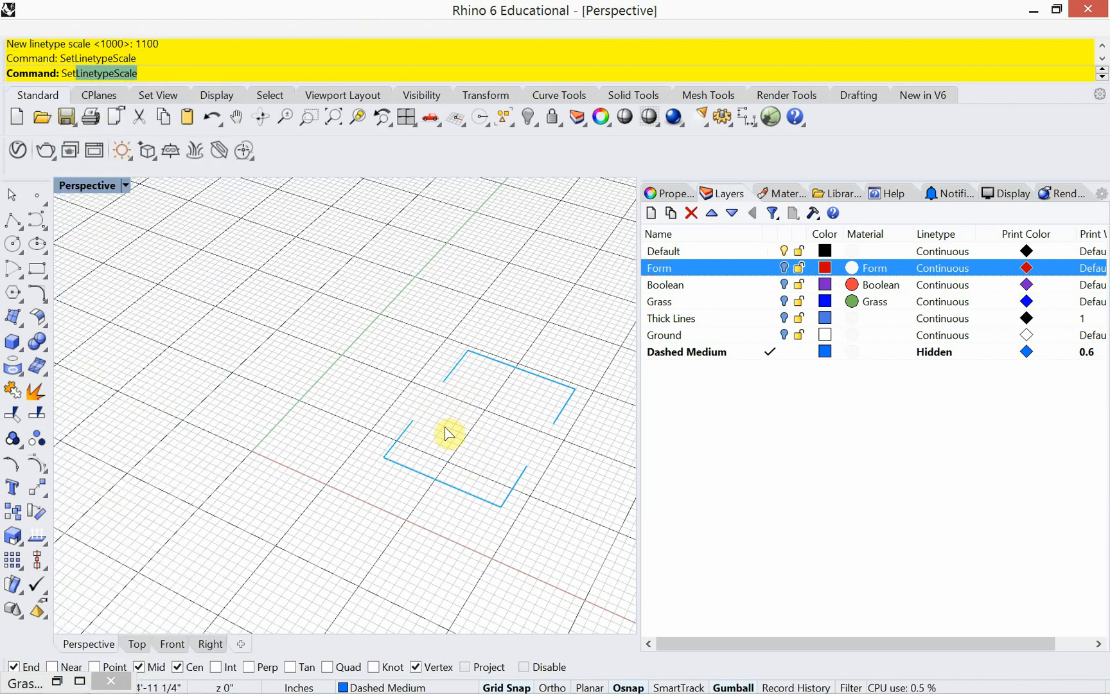
type("250")
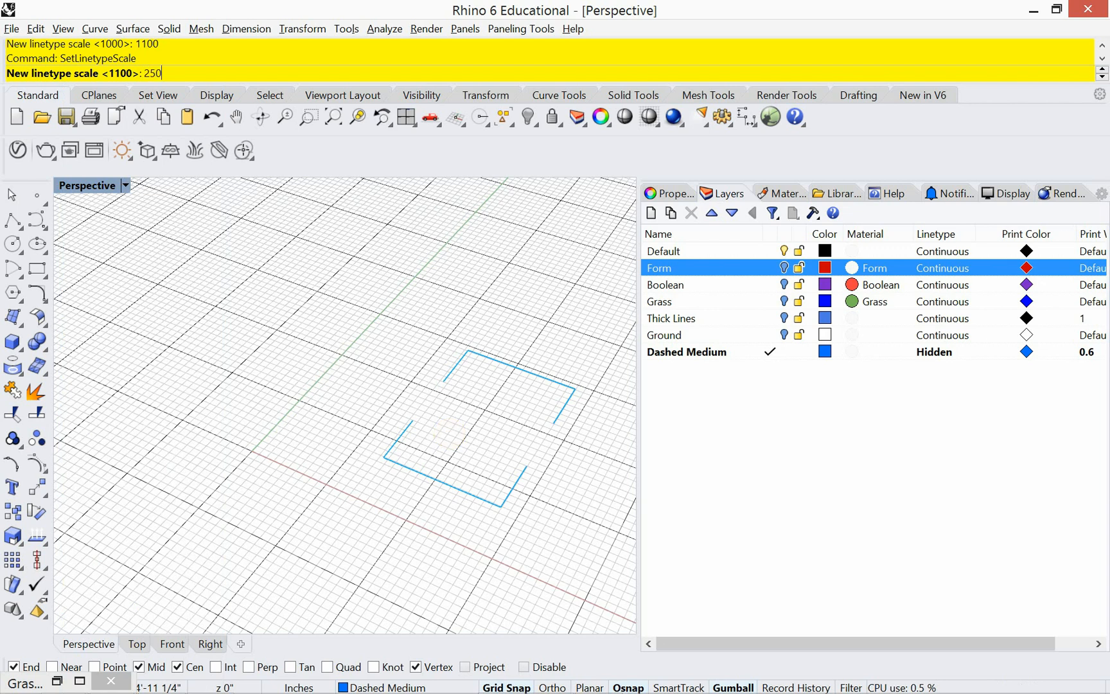
key("Return")
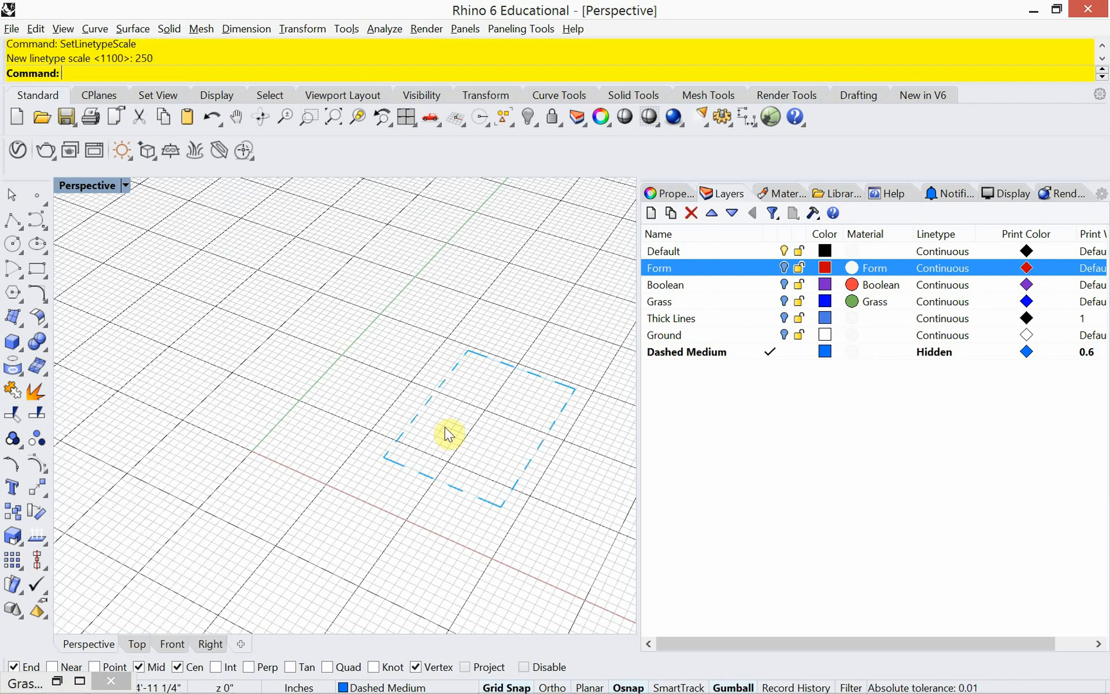
Step: Turn the Ground, Thick Lines, Grass, Boolean and Form layers back on to show the boxes with the outline
left_click(785, 333)
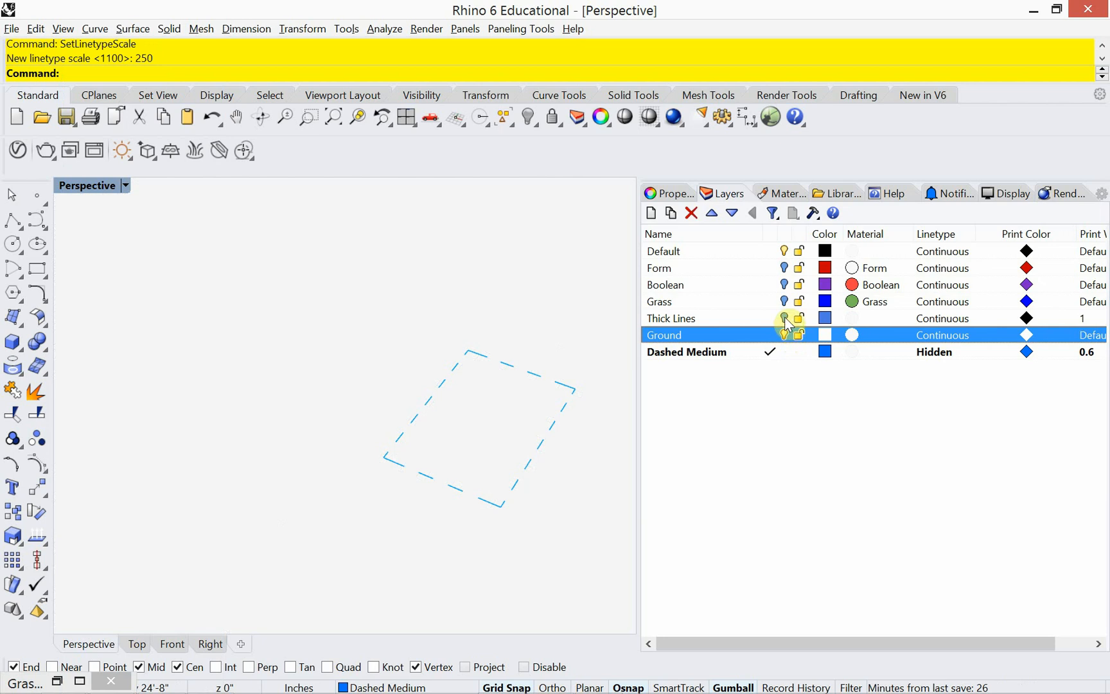
left_click(785, 318)
left_click(785, 301)
left_click(784, 284)
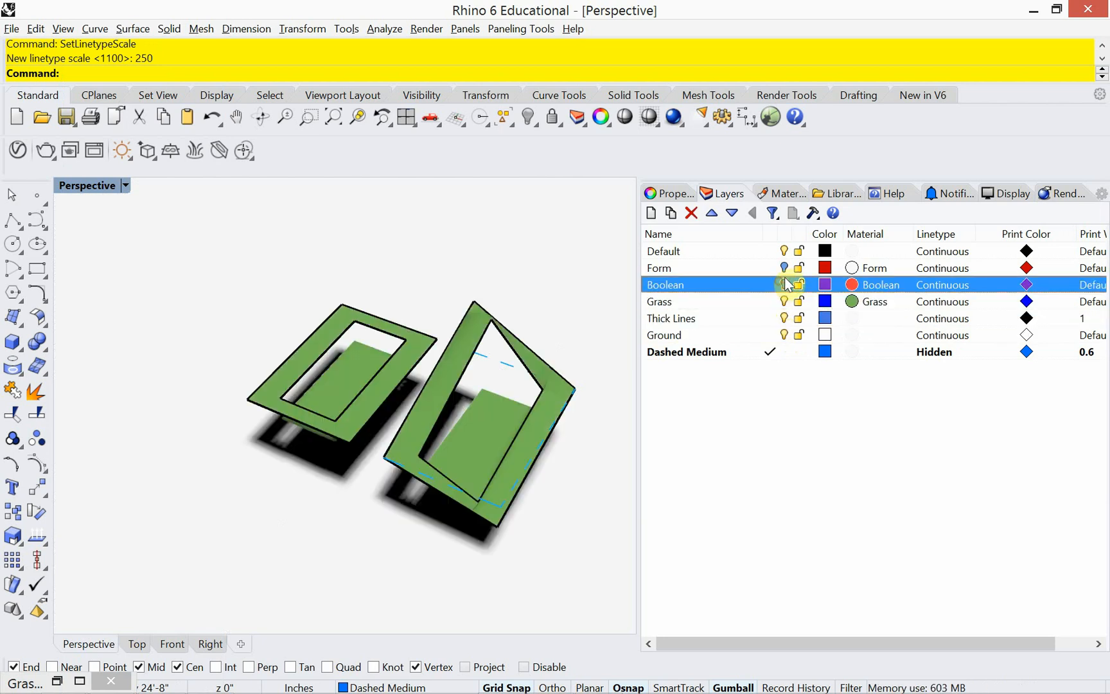
left_click(784, 268)
left_click(785, 284)
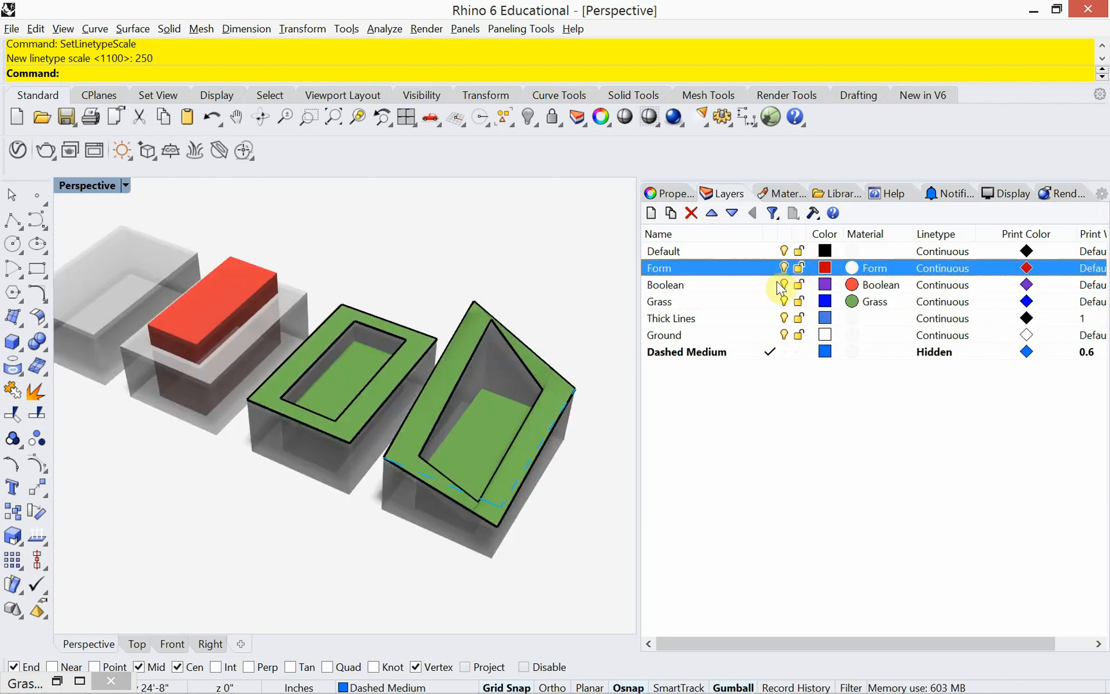
left_click(785, 334)
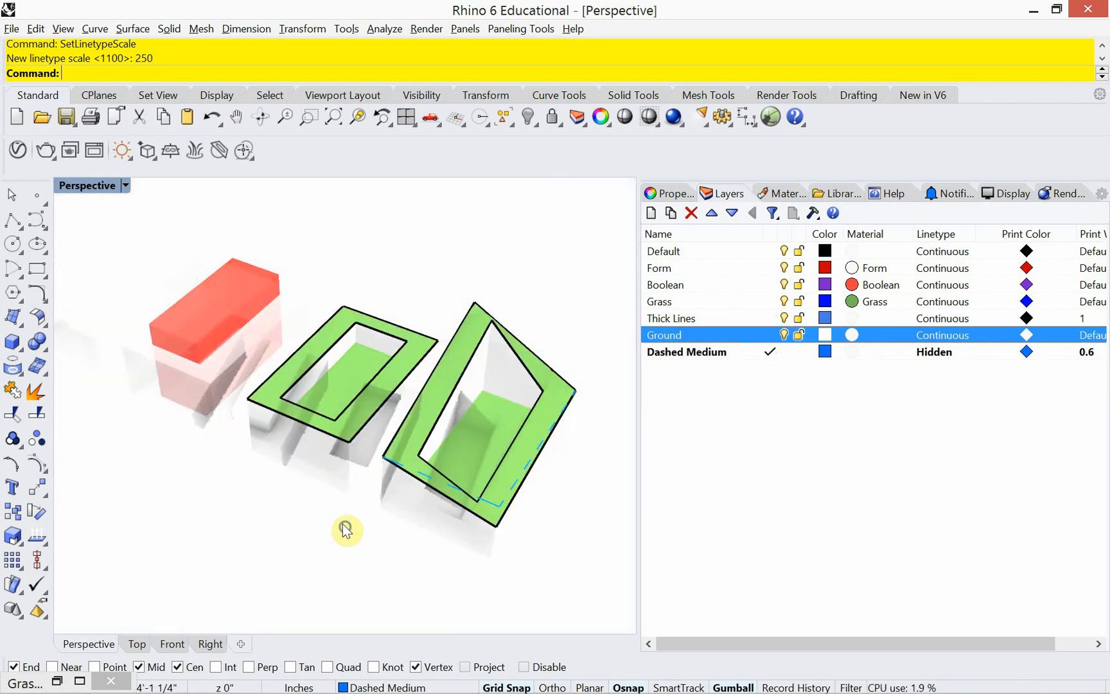
mouse_move(347, 526)
right_mouse_down()
mouse_move(315, 489)
mouse_move(347, 516)
mouse_move(384, 515)
mouse_move(330, 515)
right_mouse_up()
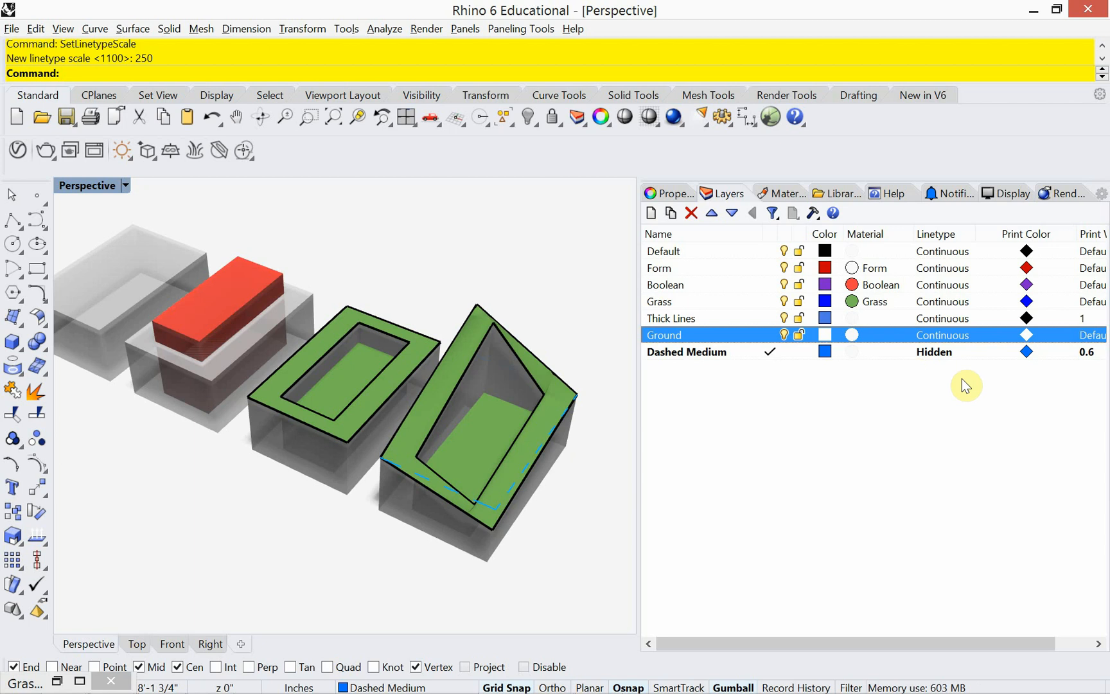
Step: Set the Dashed Medium layer's print width to 1 mm
left_click(1087, 352)
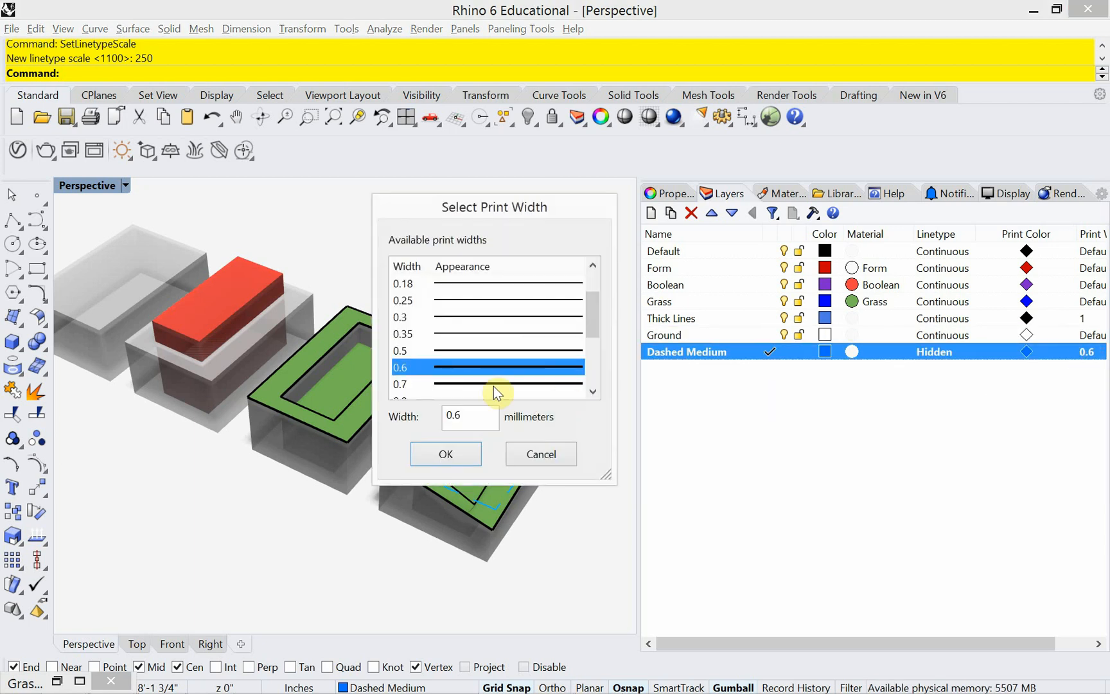
scroll(591, 326, "down", 1)
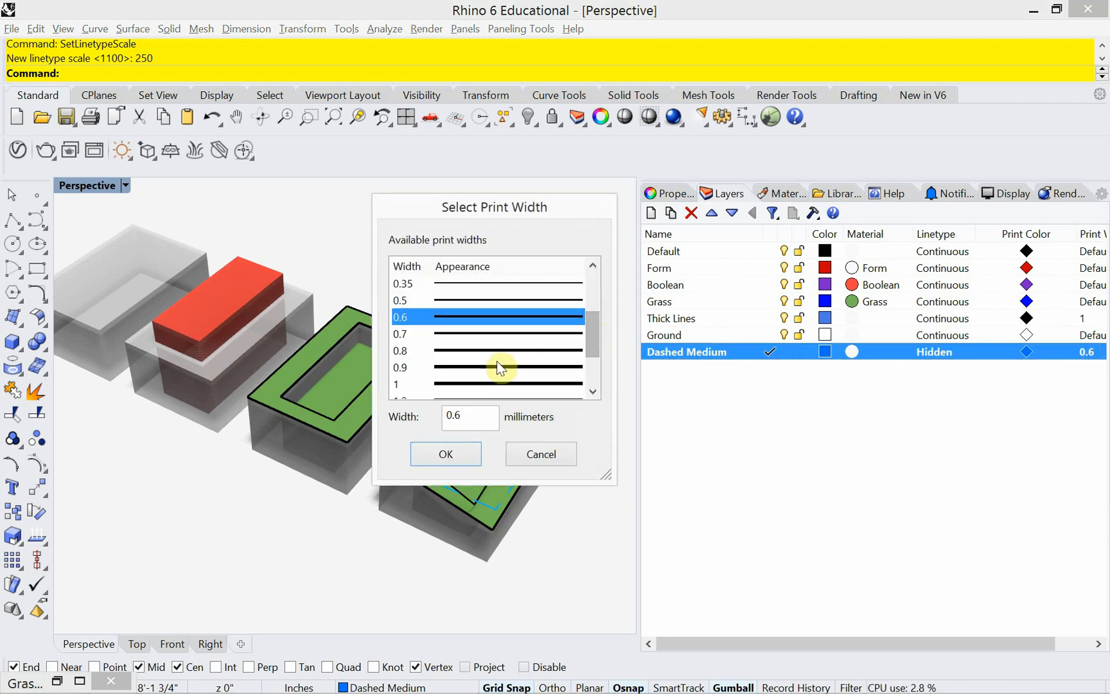
left_click(478, 384)
left_click(446, 453)
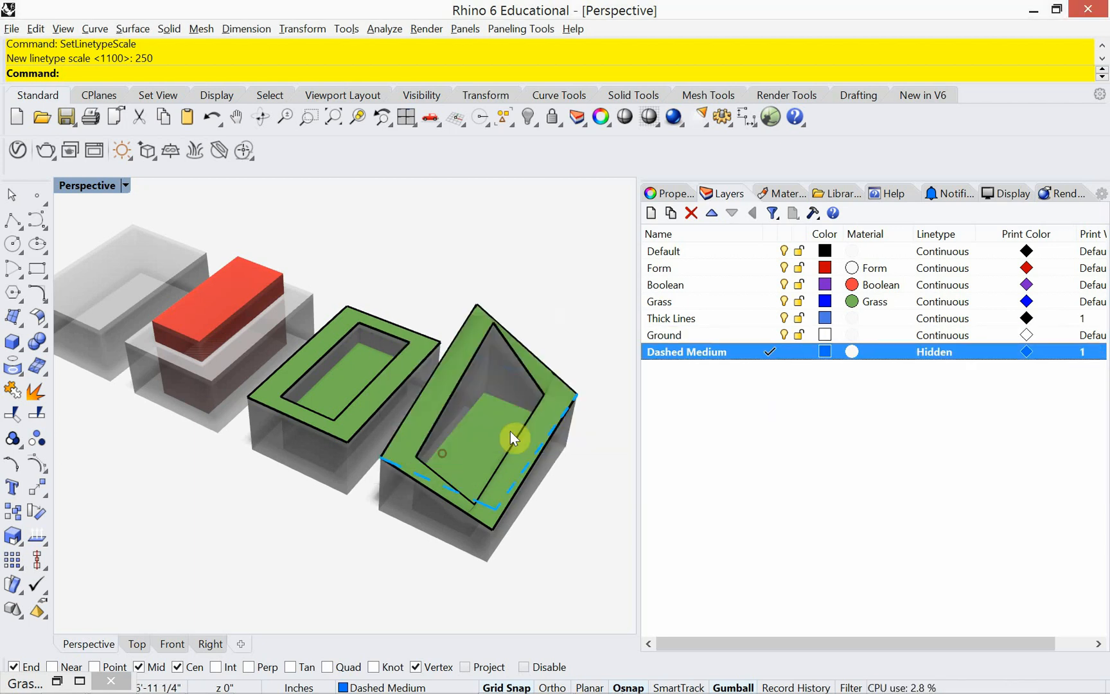
Step: Change the Dashed Medium layer's color to Magenta and check the outline with all four boxes in view
left_click(826, 352)
left_click(383, 445)
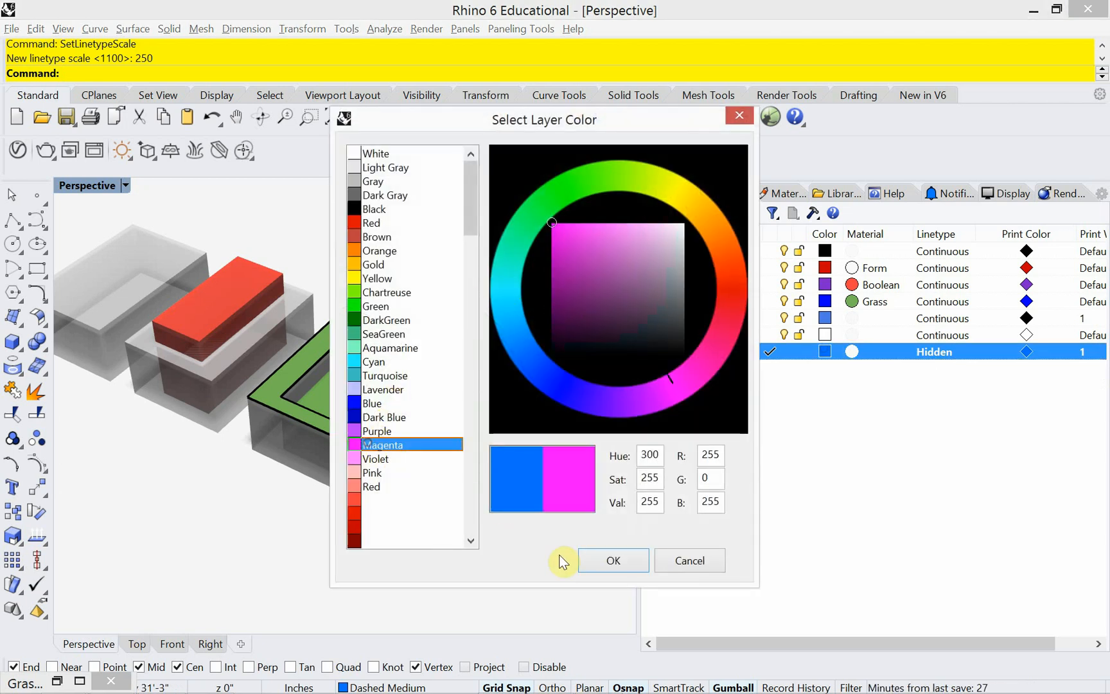
left_click(590, 559)
right_click_drag(331, 540, 325, 509)
scroll(272, 457, "down", 4)
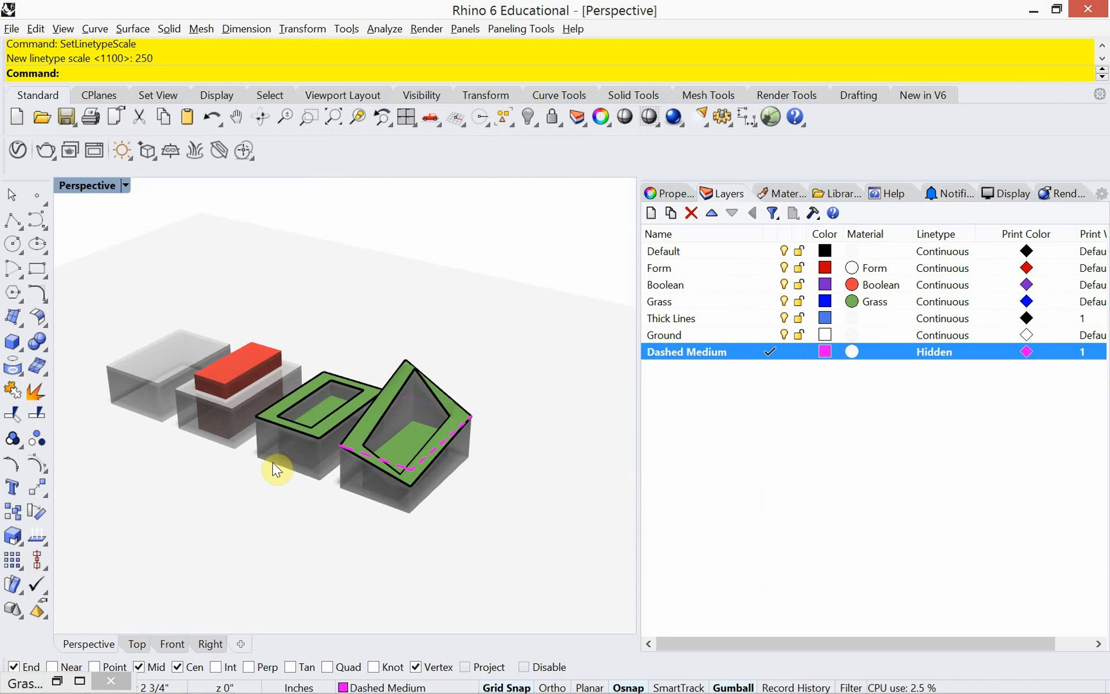
mouse_move(272, 462)
right_mouse_down()
mouse_move(468, 471)
mouse_move(406, 483)
mouse_move(255, 471)
mouse_move(364, 494)
mouse_move(335, 488)
mouse_move(338, 497)
mouse_move(401, 488)
right_mouse_up()
scroll(364, 460, "down", 2)
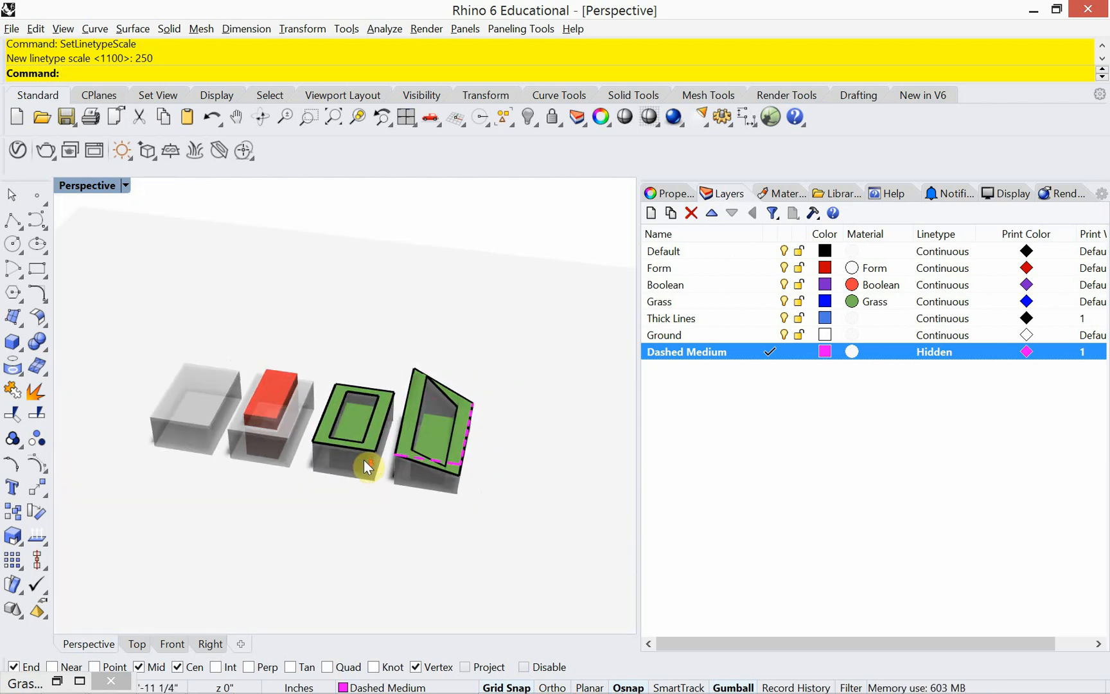
scroll(340, 440, "up", 2)
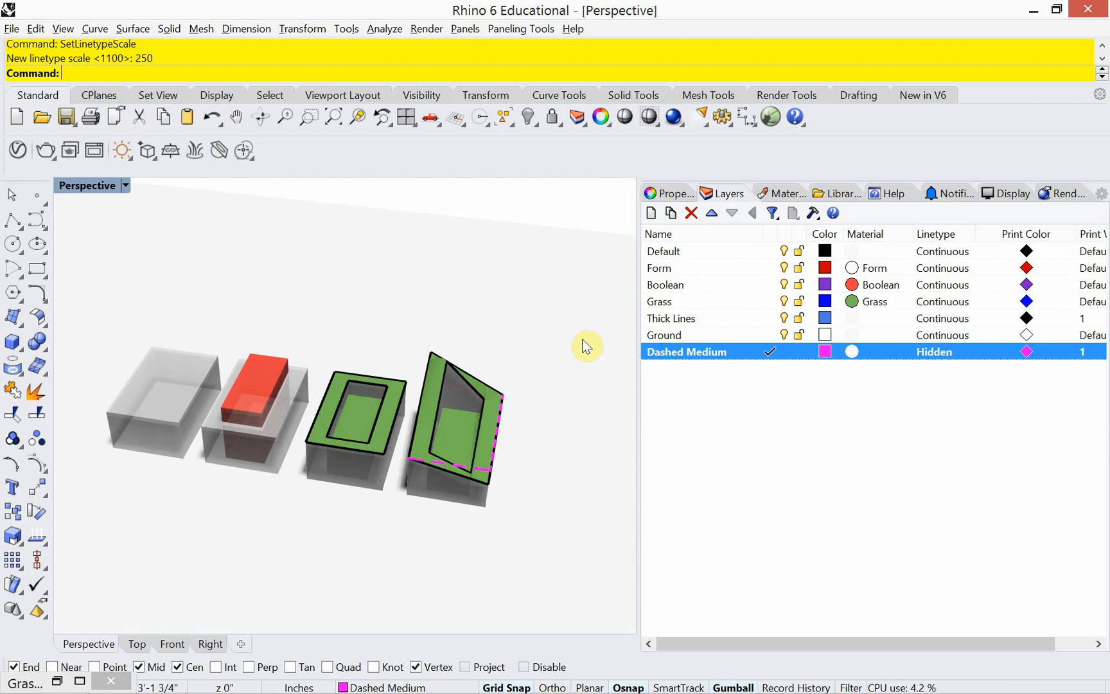
Step: Create a new layer named Arrows and turn off the Ground layer
left_click(650, 214)
type("Arr")
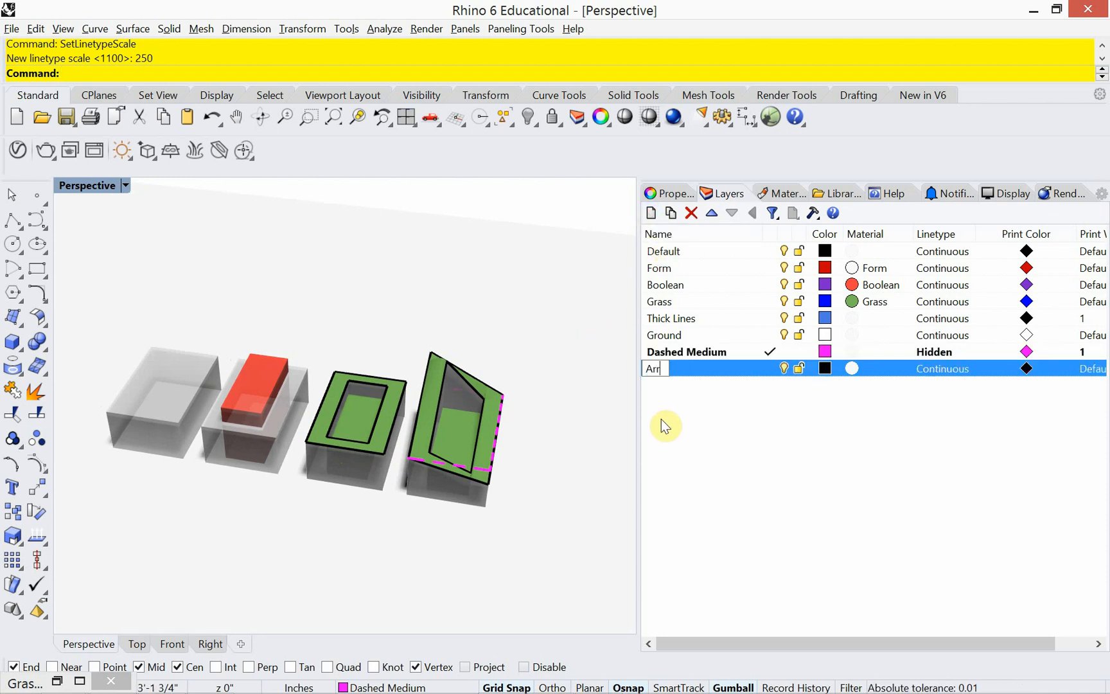
type("ows")
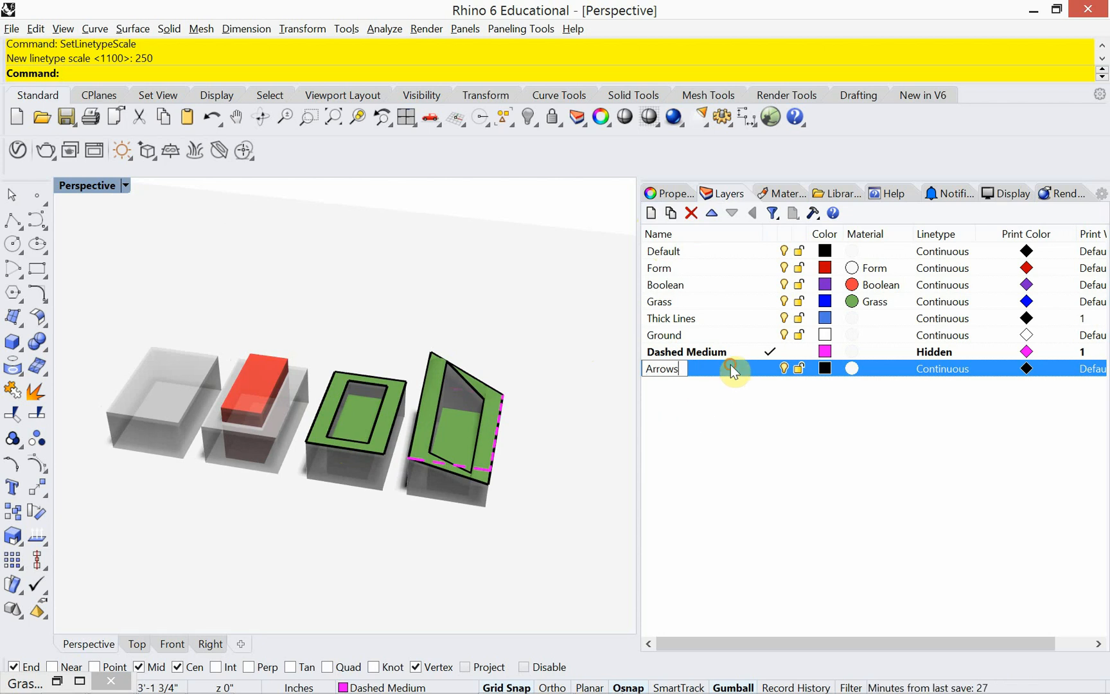
key("Return")
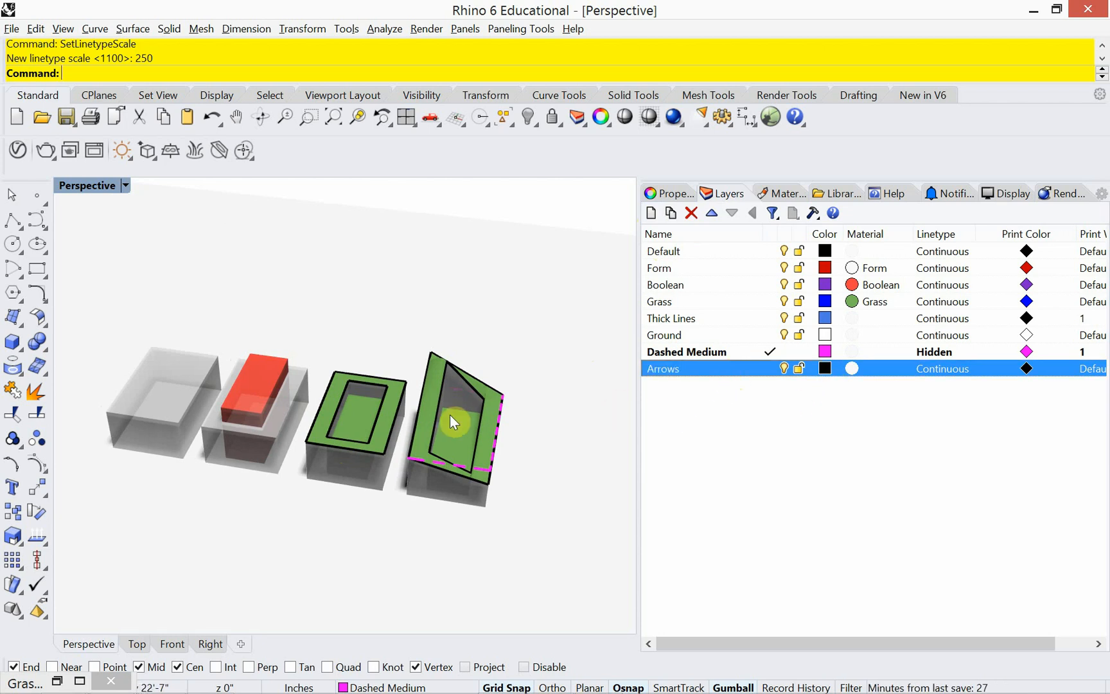
left_click(785, 335)
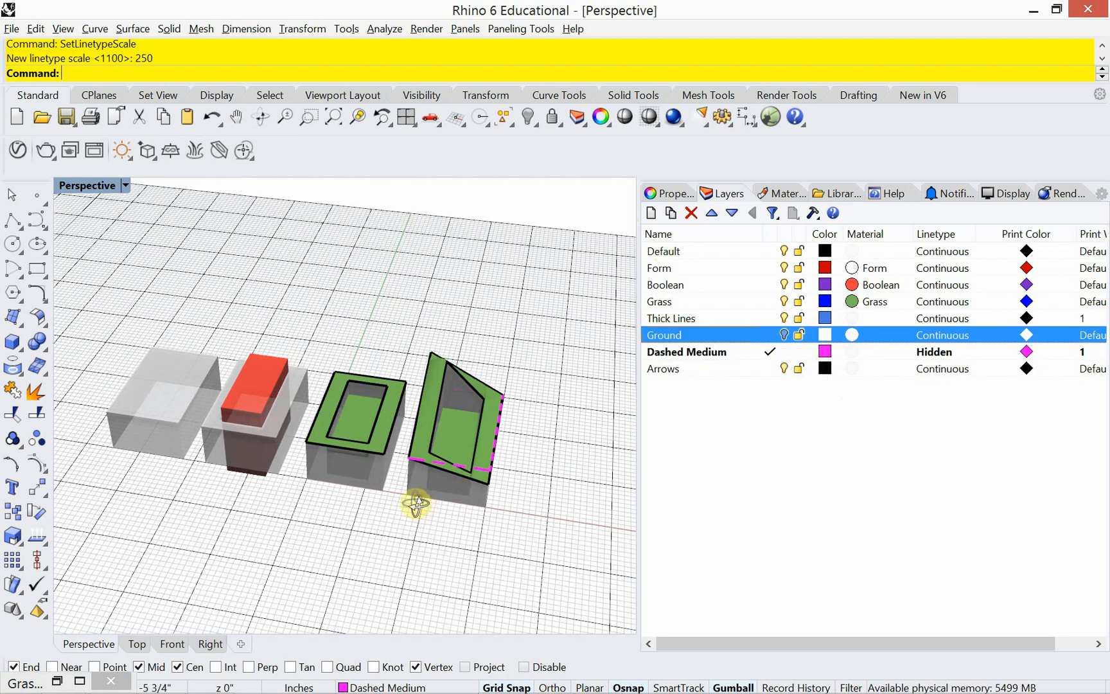
Step: Make Arrows the current layer and set its color to Green
double_click(734, 369)
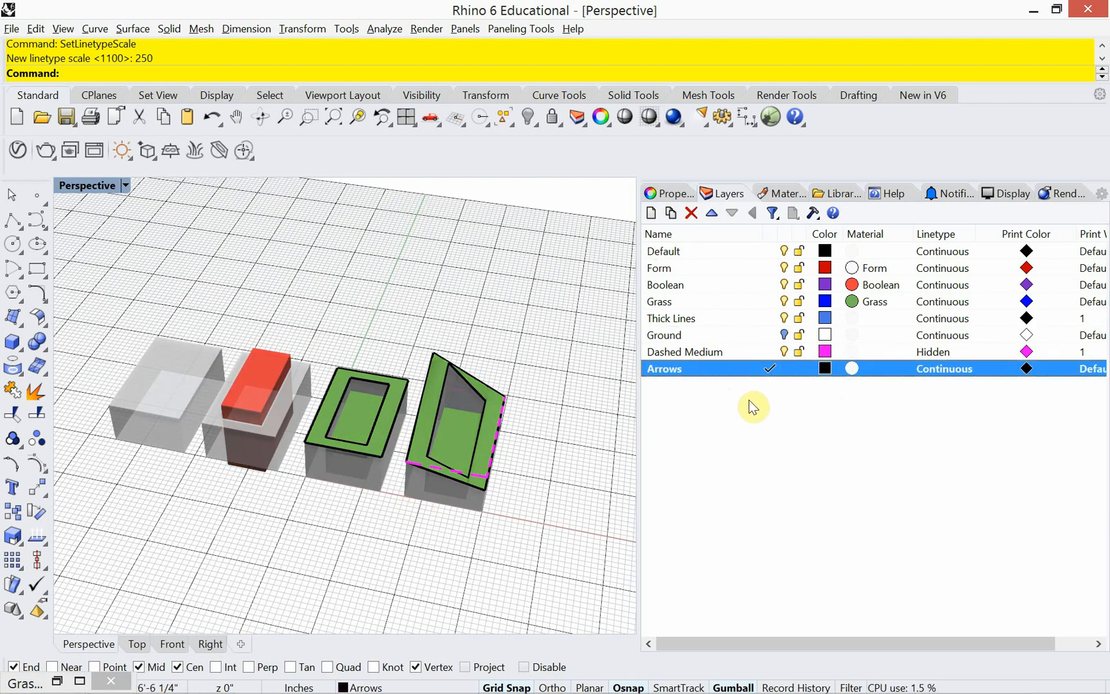
left_click(825, 369)
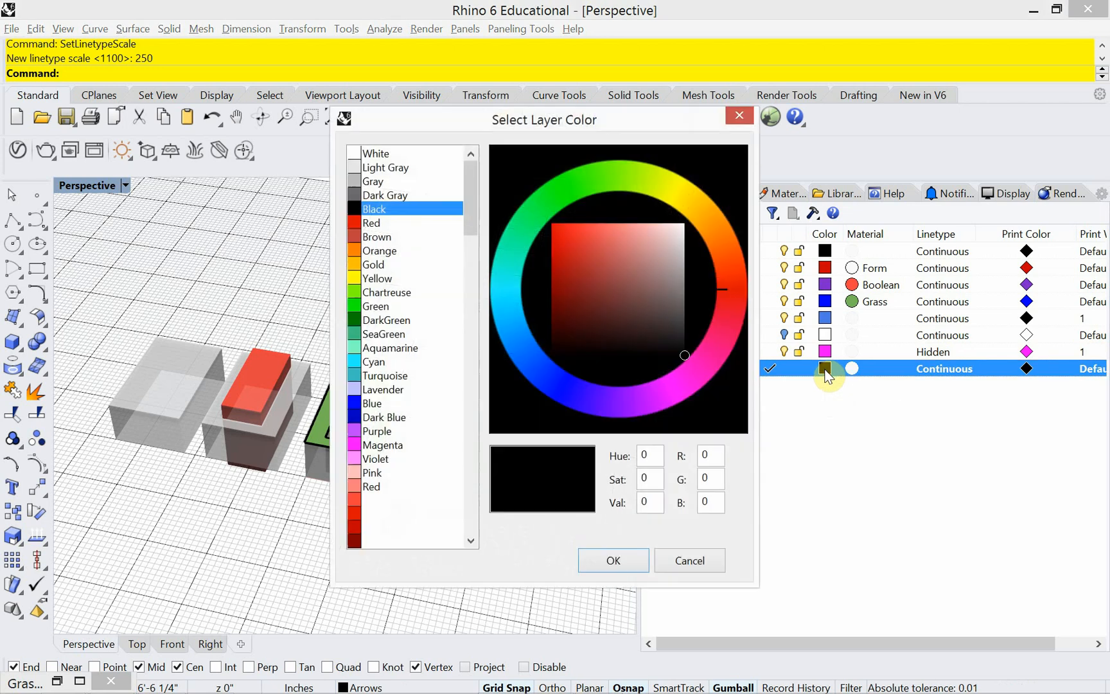
left_click(389, 306)
left_click(610, 559)
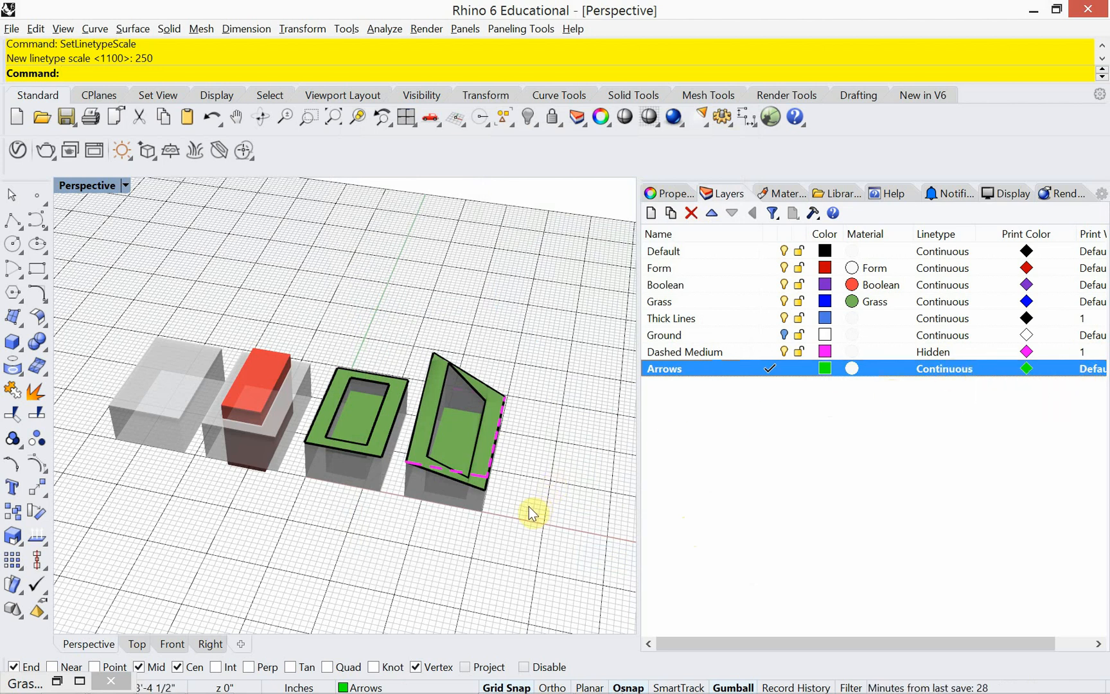
scroll(531, 512, "up", 8)
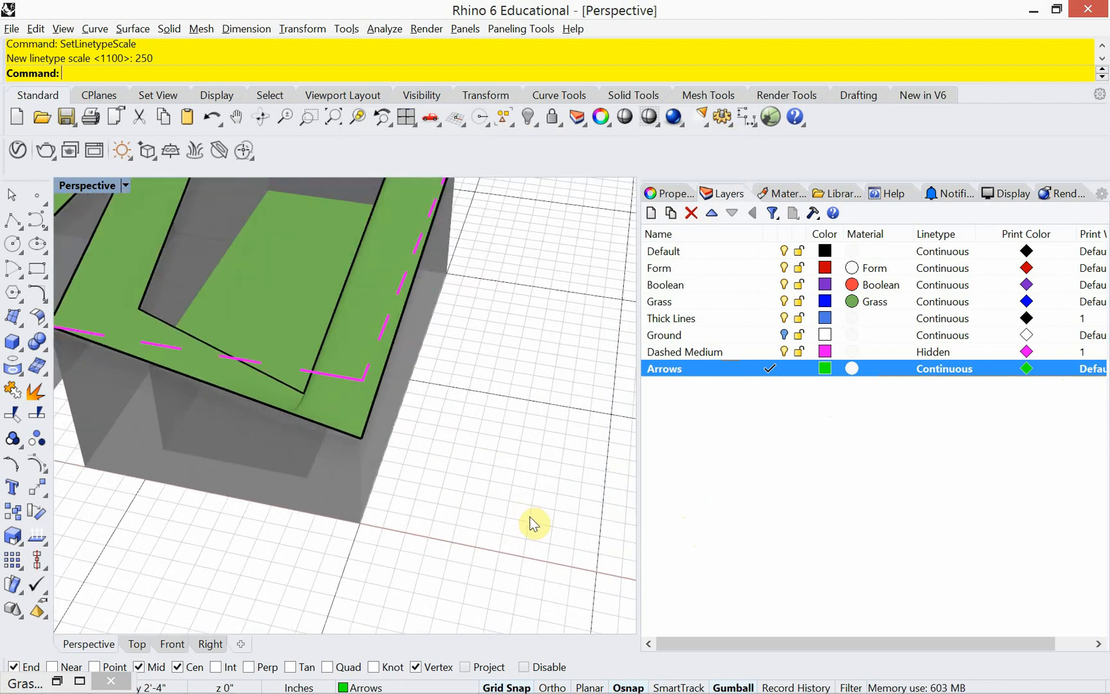
type("Poly")
key("Return")
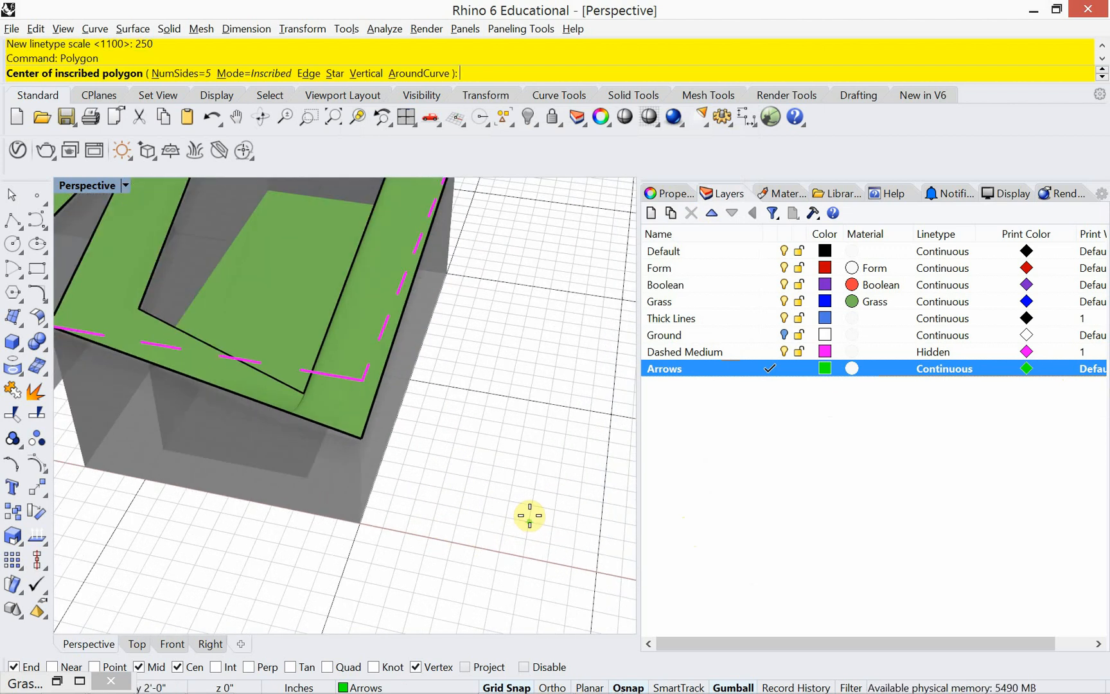
key("Escape")
Step: Draw one slanted edge of an arrowhead as a single-segment polyline on the ground beside the sloped box
type("Polyline")
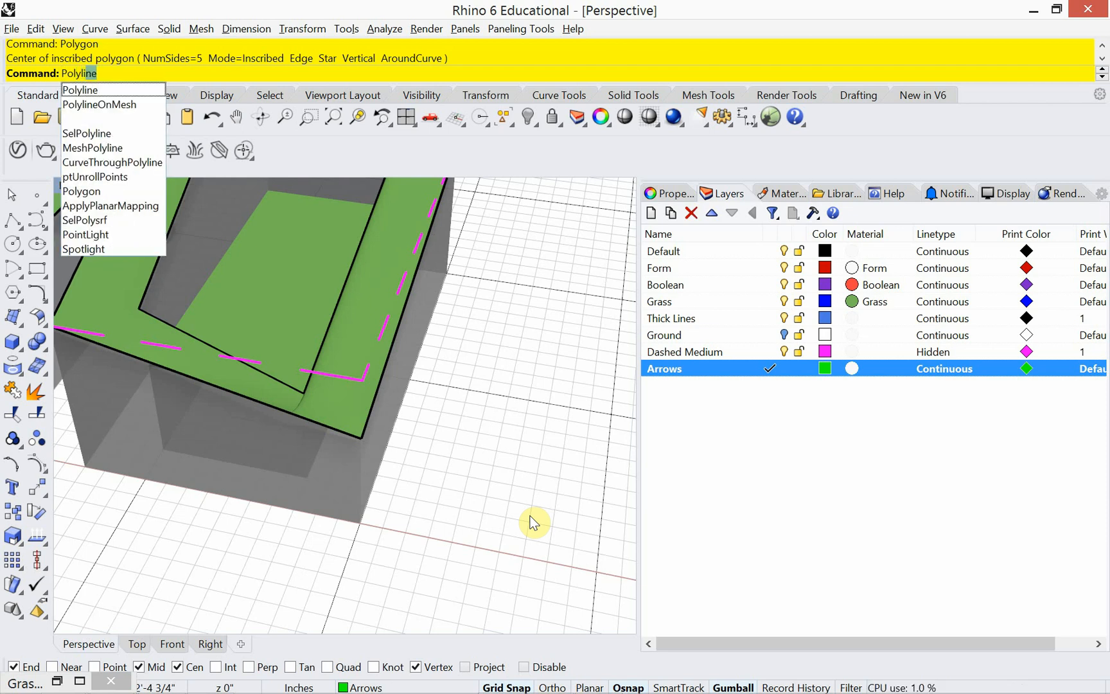
key("Return")
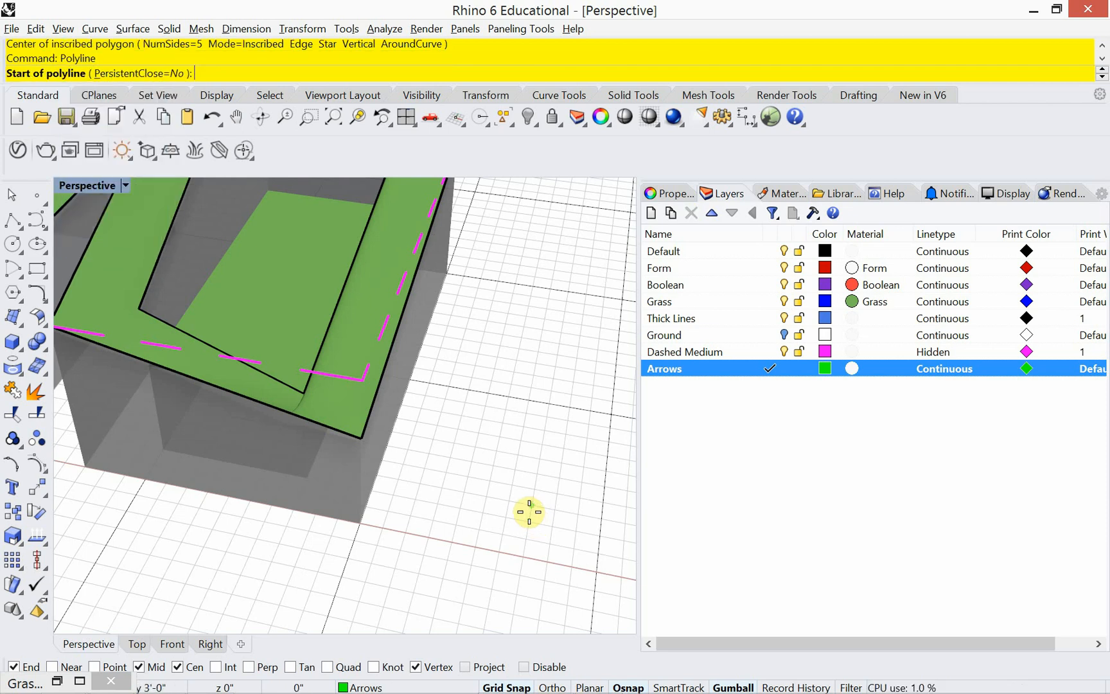
left_click(549, 404)
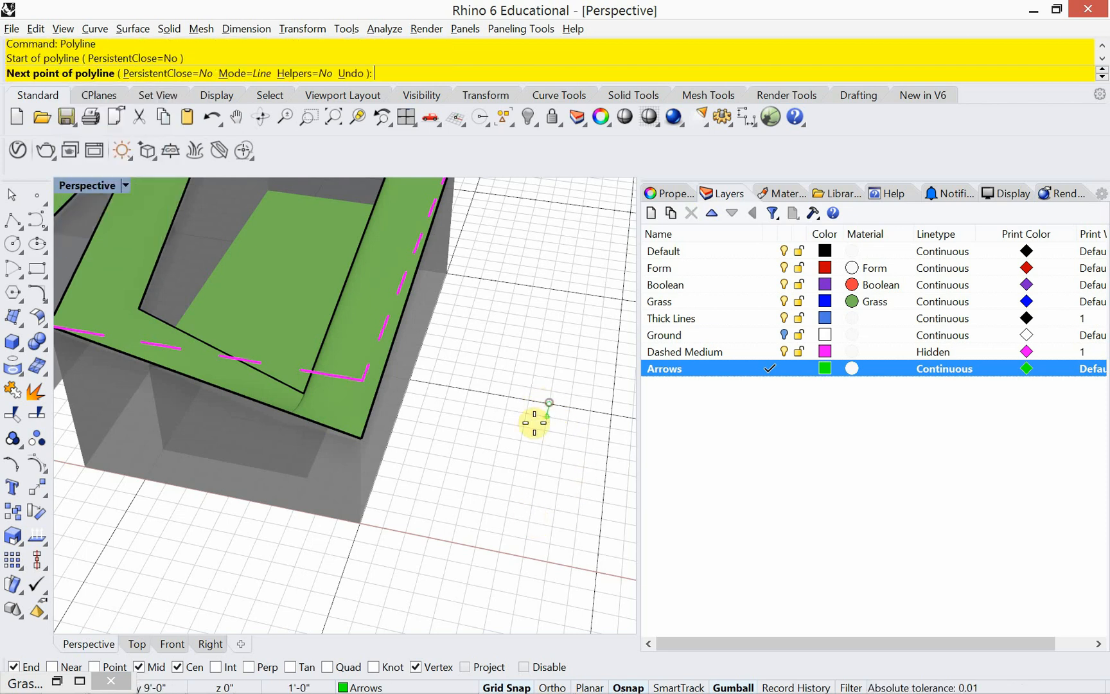
left_click(505, 437)
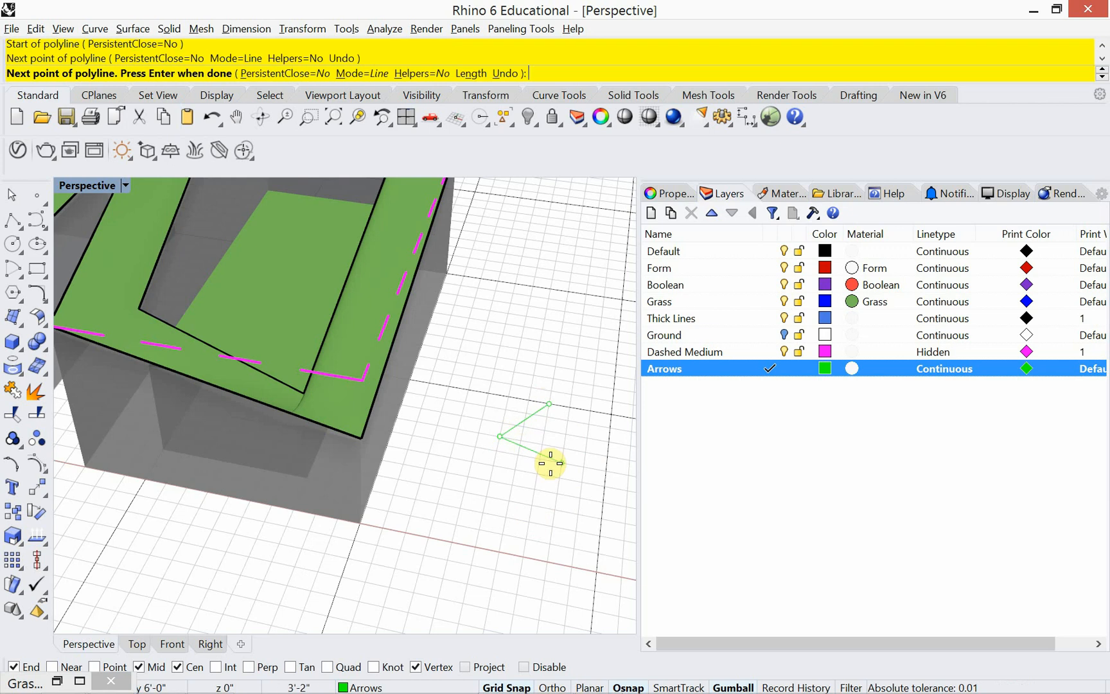
key("Return")
Step: Mirror the slanted edge about its tip with Ortho on to complete the arrowhead's point
left_click(529, 423)
type("Mirror")
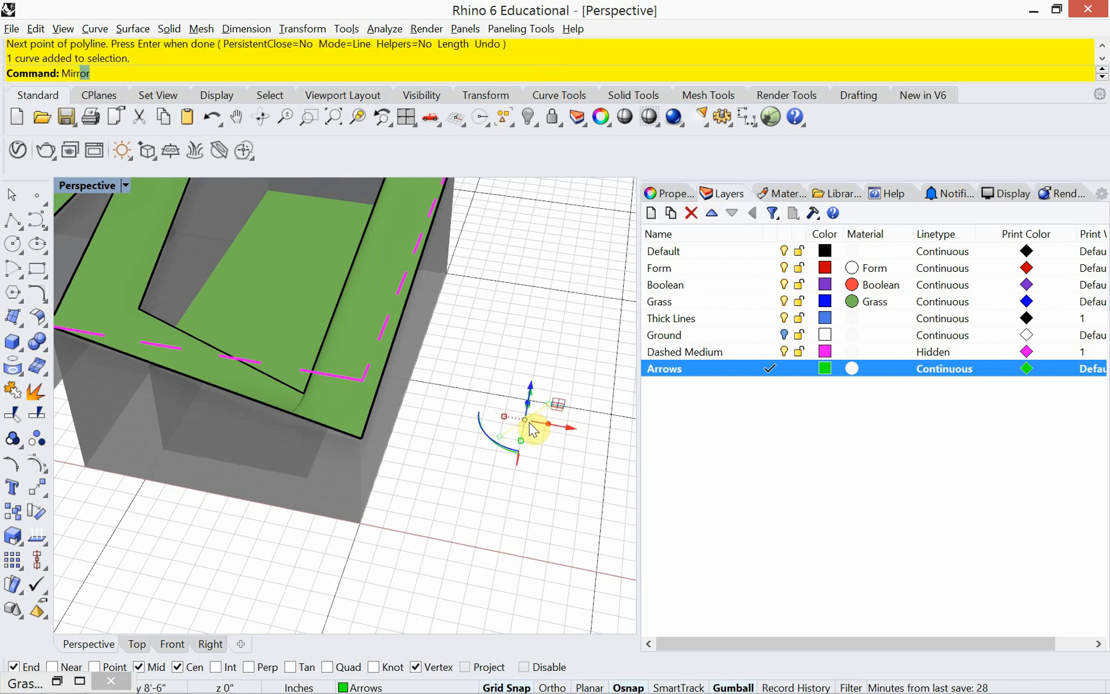
key("Return")
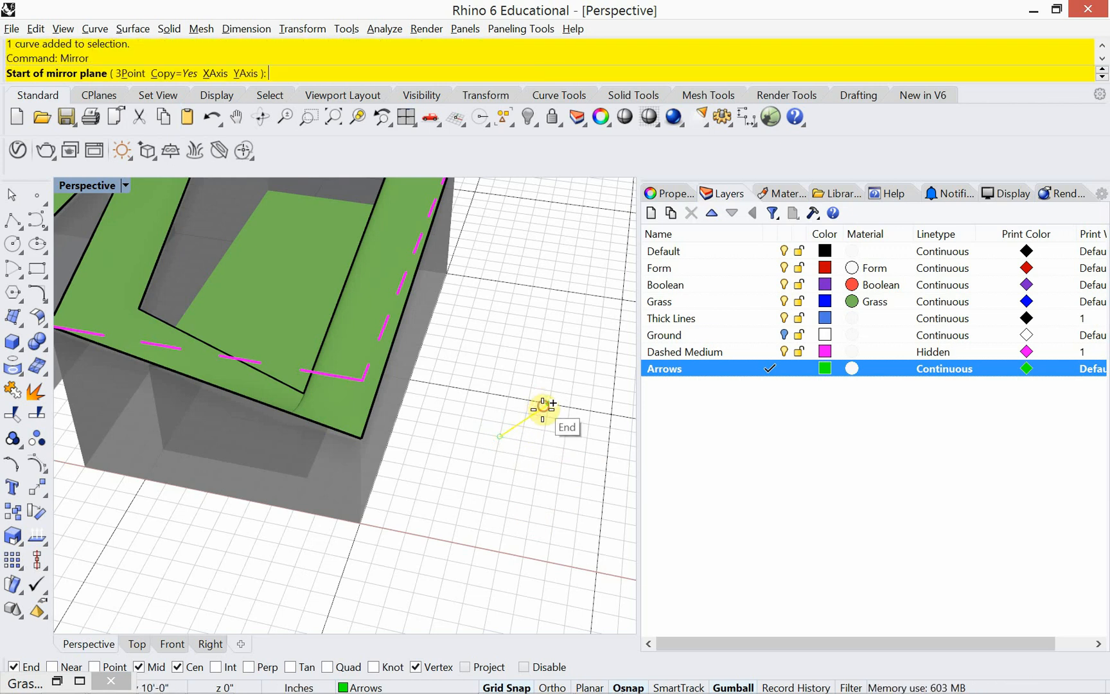
left_click(550, 404)
key("F8")
left_click(544, 474)
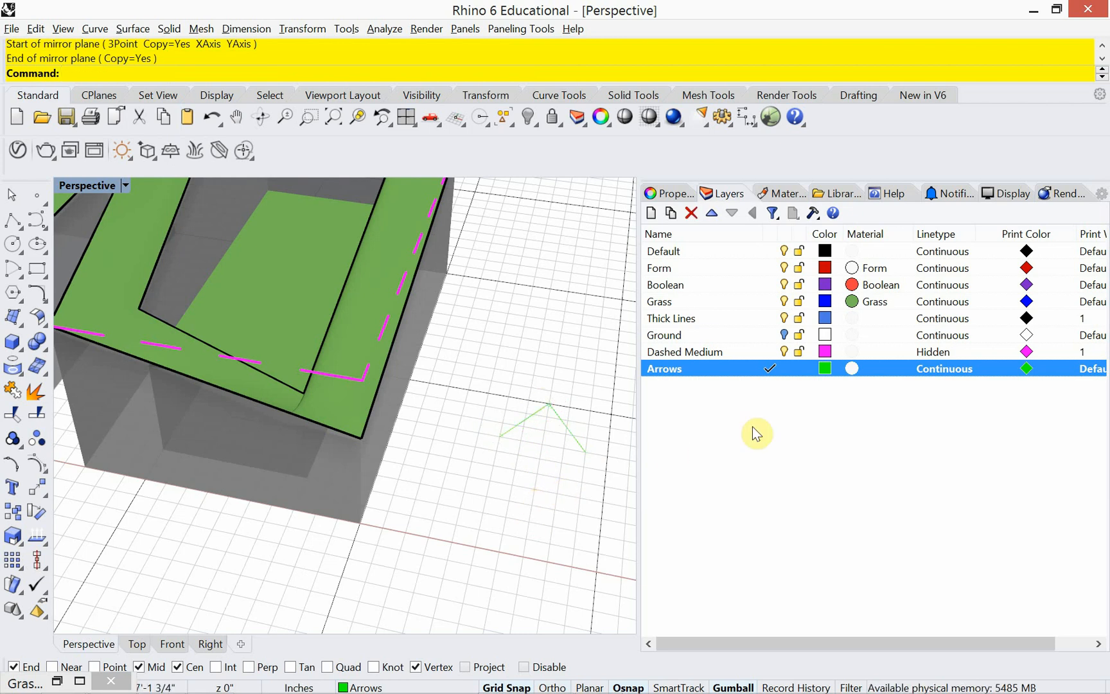
Step: Change the Arrows layer's color to Black and accept Black as its print color
left_click(825, 368)
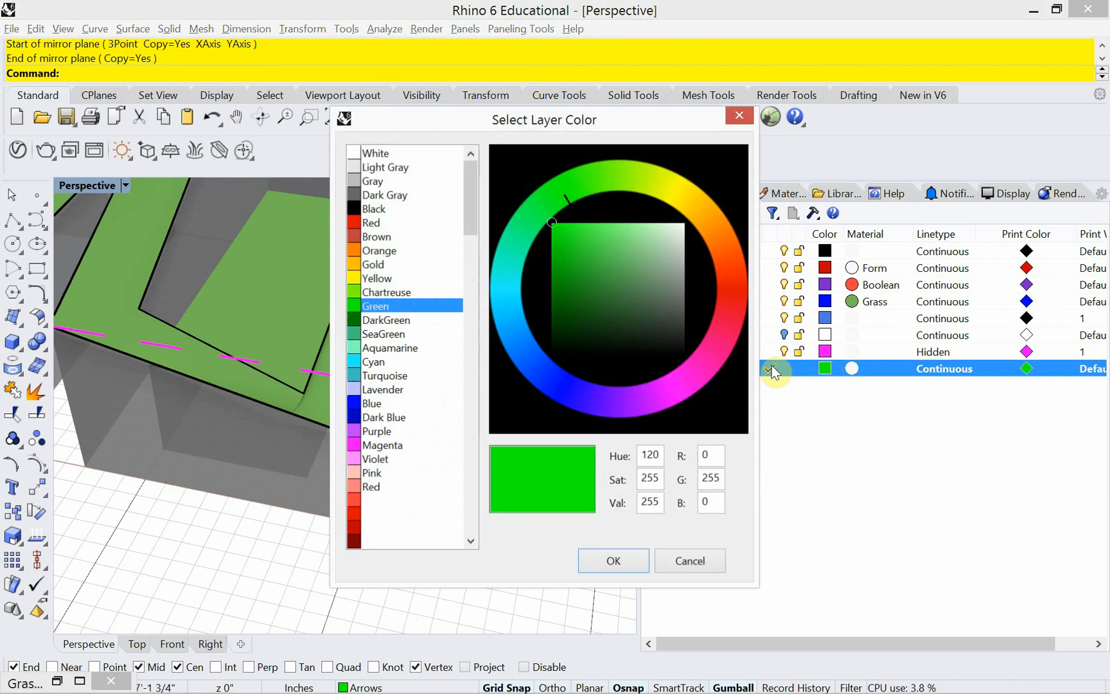
left_click(389, 210)
left_click(631, 564)
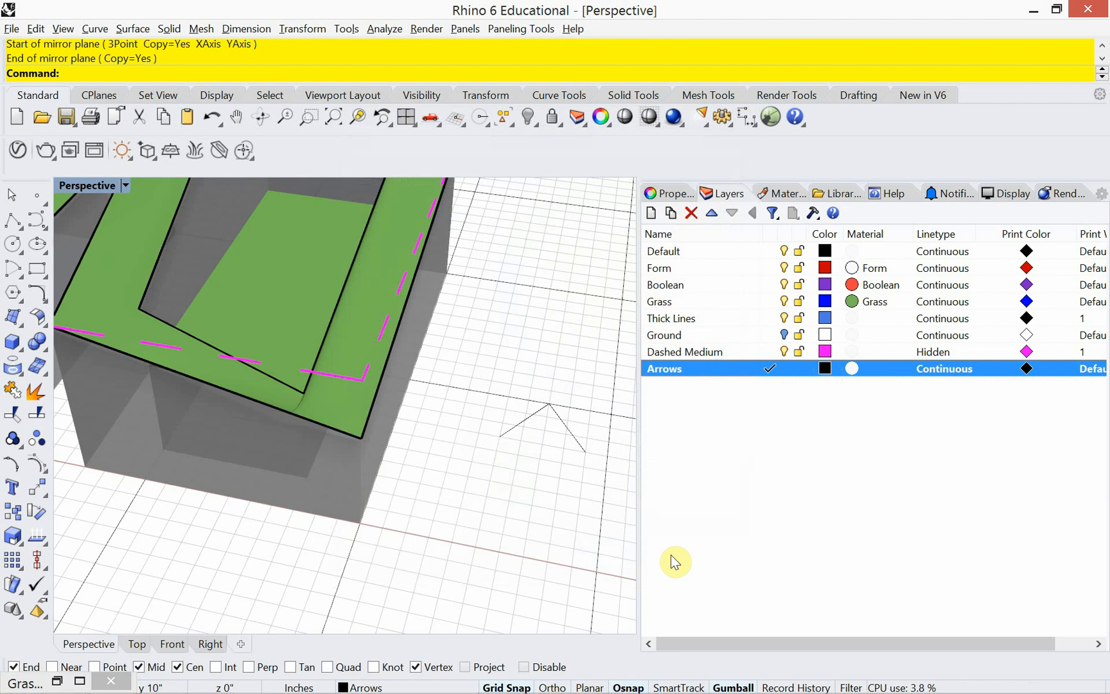
left_click(1030, 373)
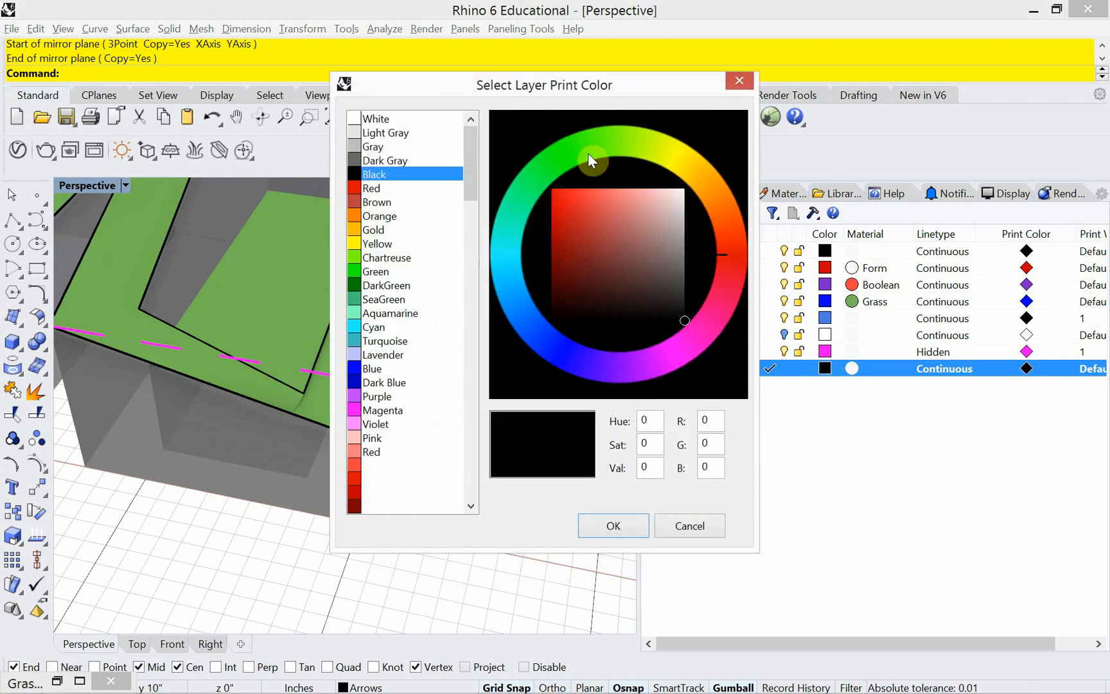
left_click(628, 523)
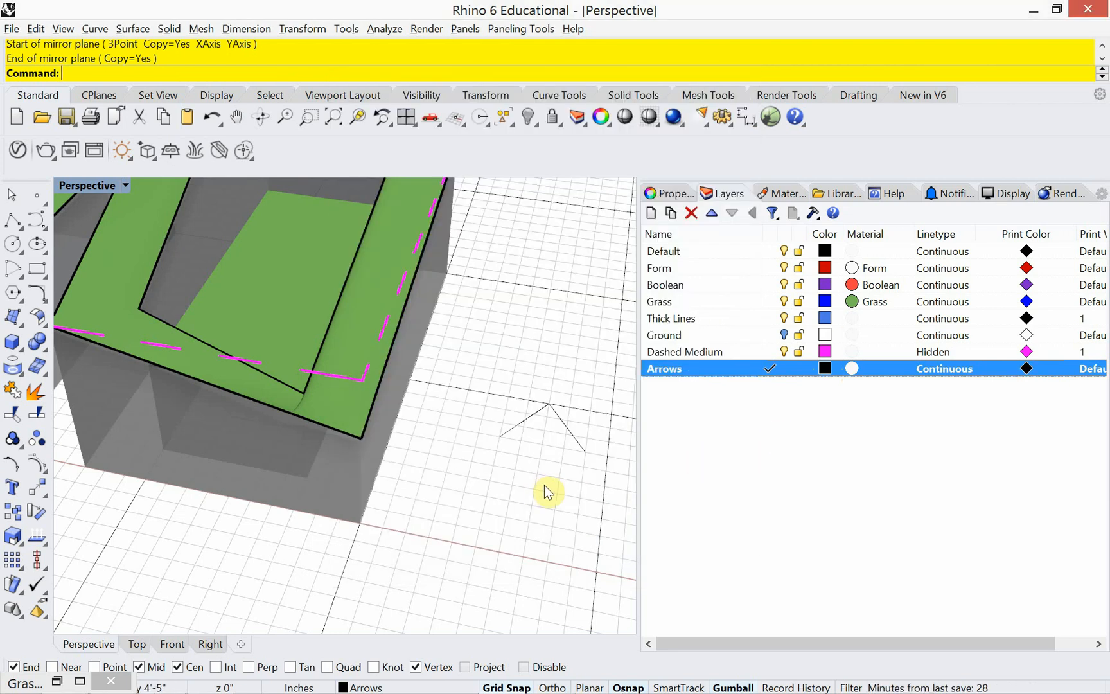
Step: Draw a polyline for the arrow's base, the shaft side nearest the box and the notch meeting the arrowhead's end
type("Polyline")
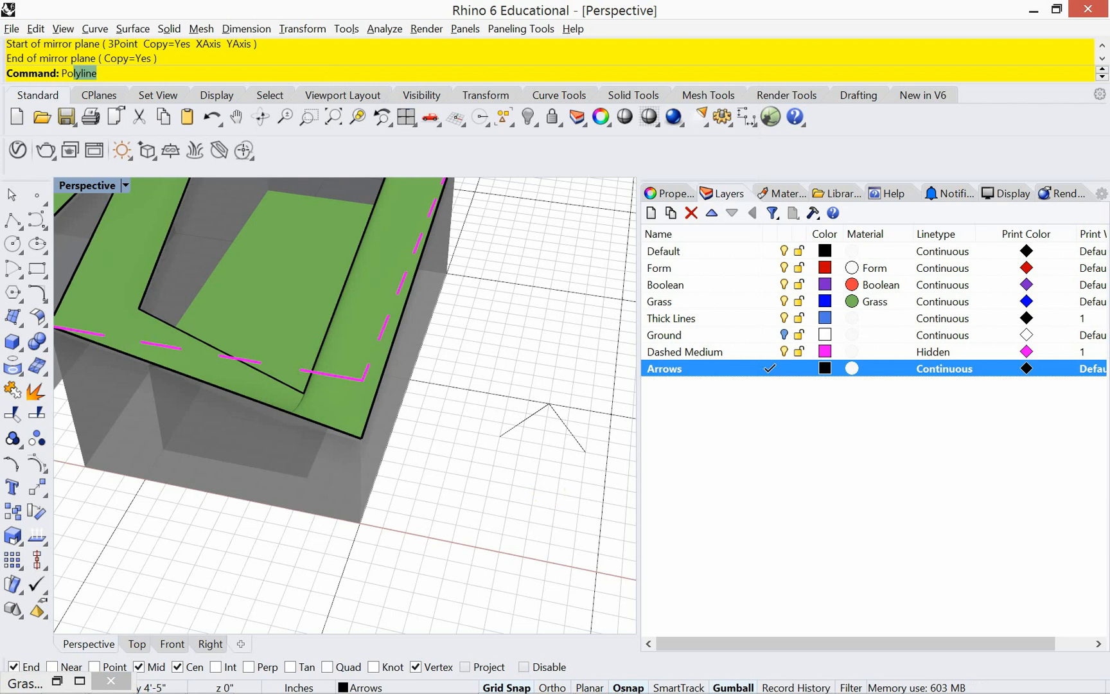
key("Return")
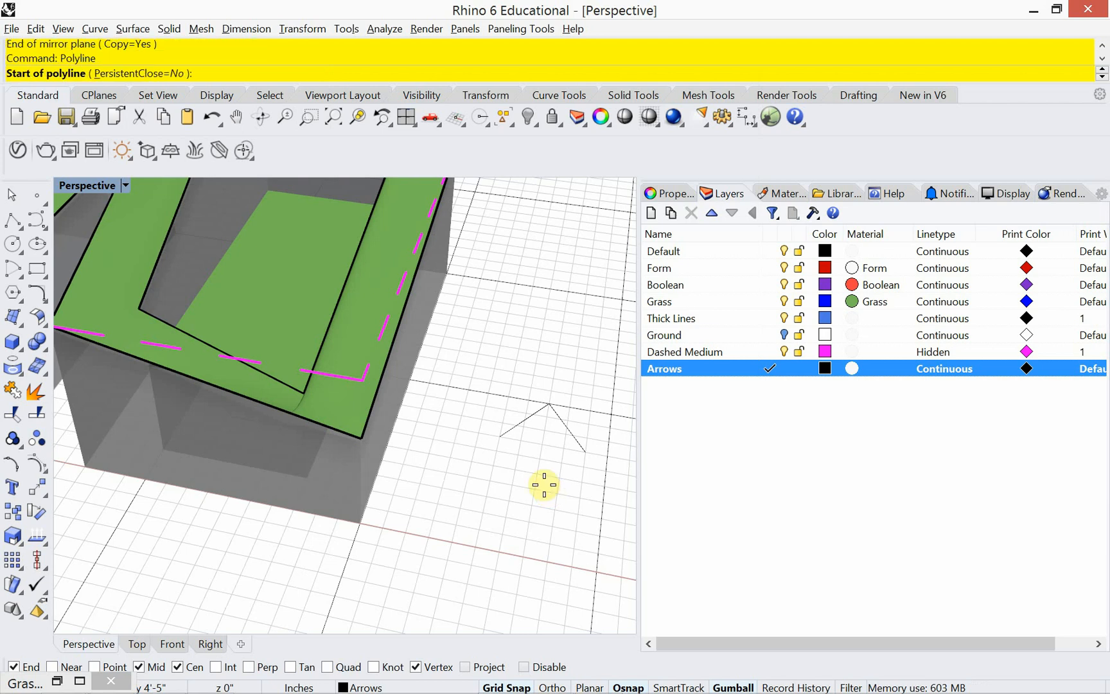
left_click(553, 526)
left_click(506, 517)
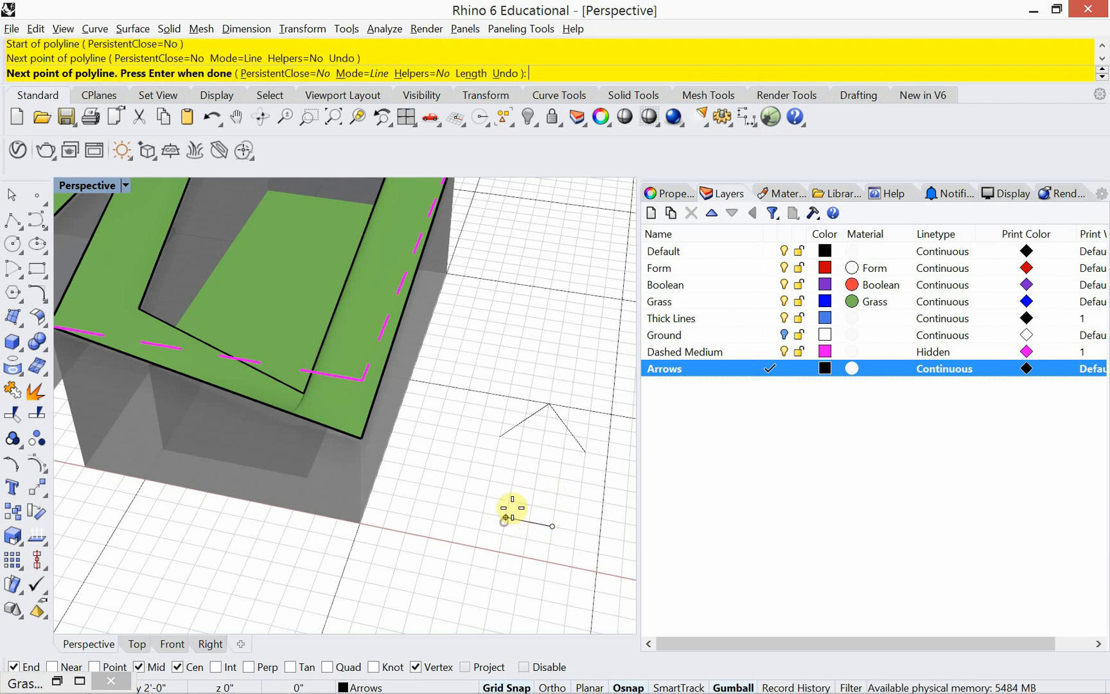
left_click(520, 440)
left_click(501, 437)
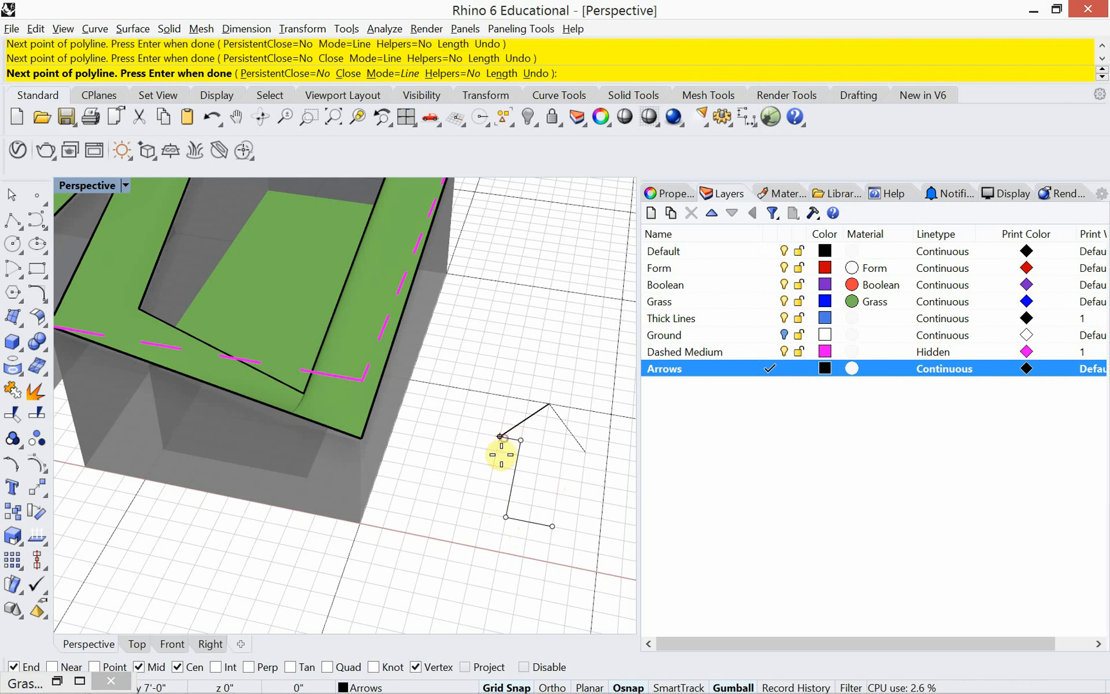
key("Return")
Step: Draw a polyline from the arrowhead's open end along the other shaft side to the base corner, closing the arrow outline
key("Return")
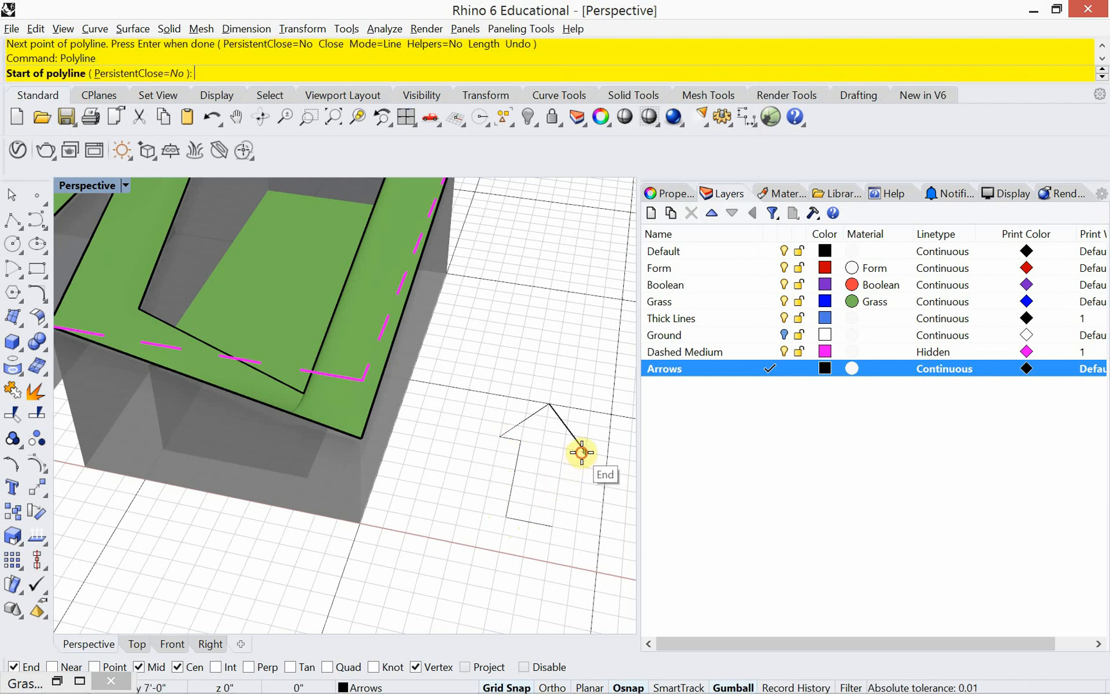
left_click(582, 453)
left_click(565, 449)
left_click(556, 523)
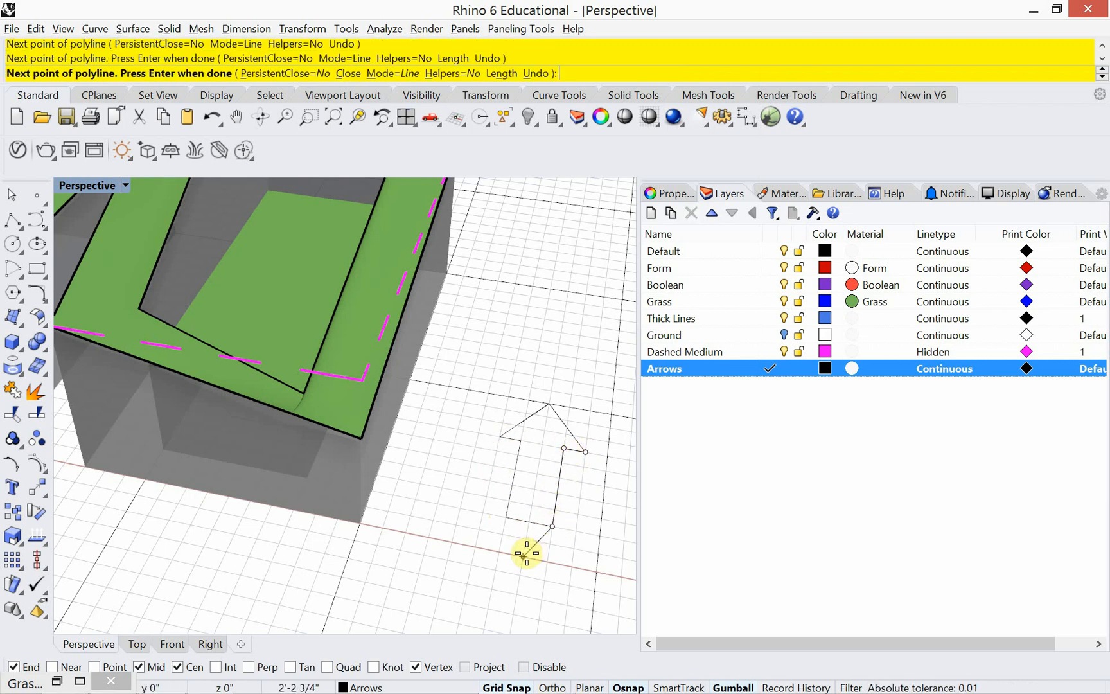
key("Return")
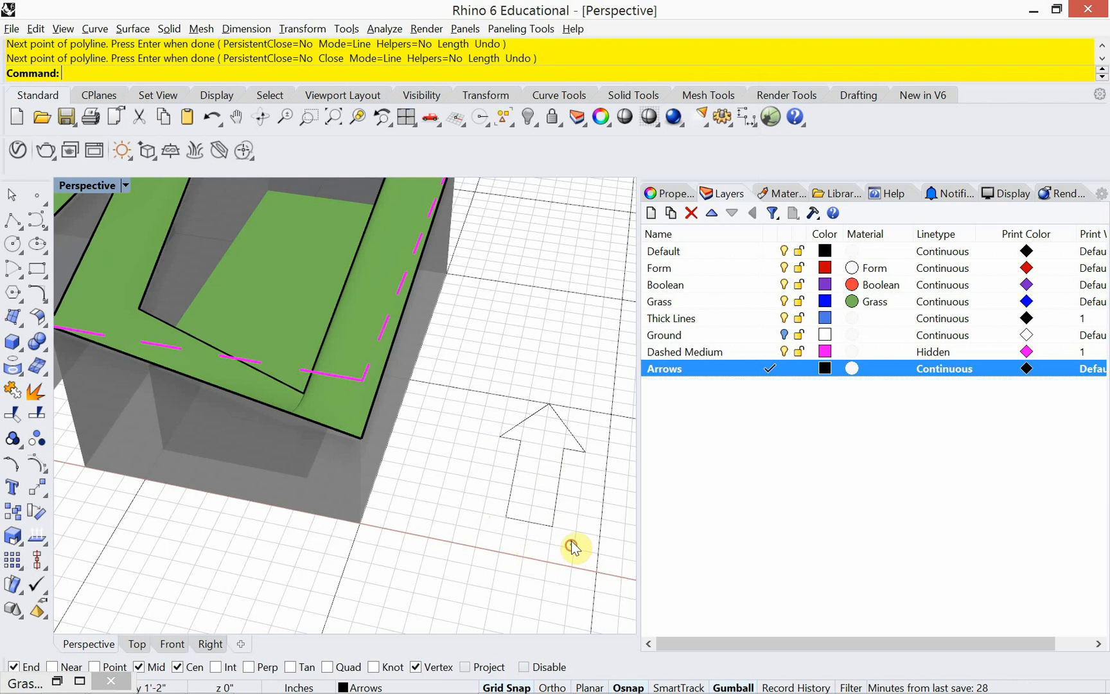
Step: Join the four arrow curves into one closed outline
left_click_drag(574, 550, 501, 405)
type("Join")
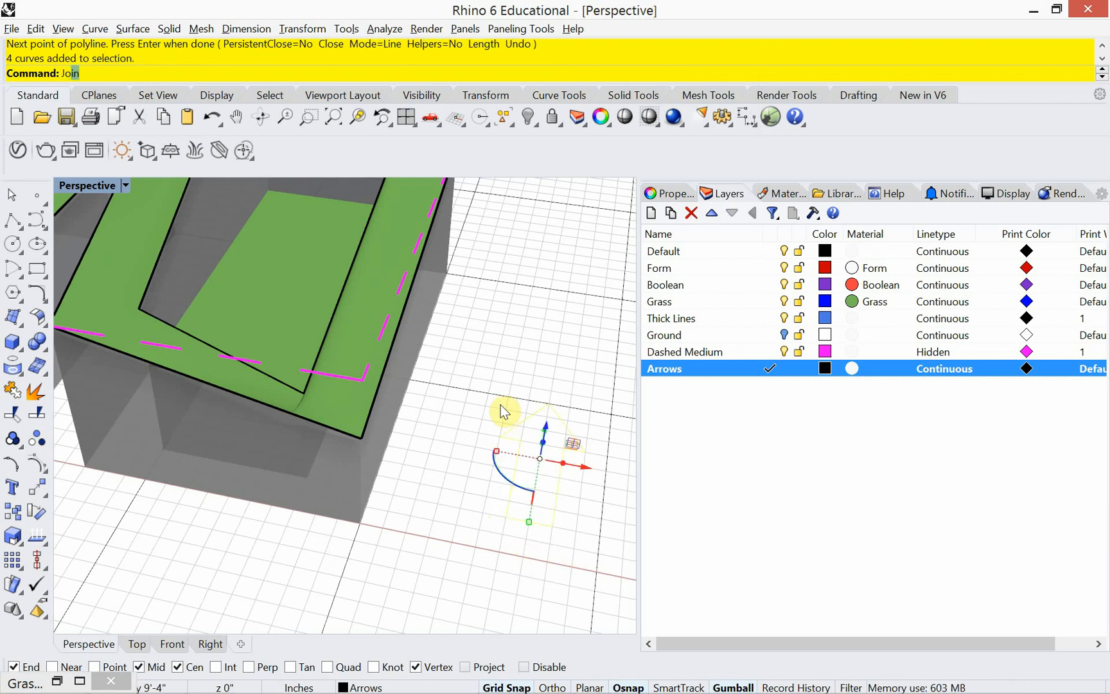
key("Return")
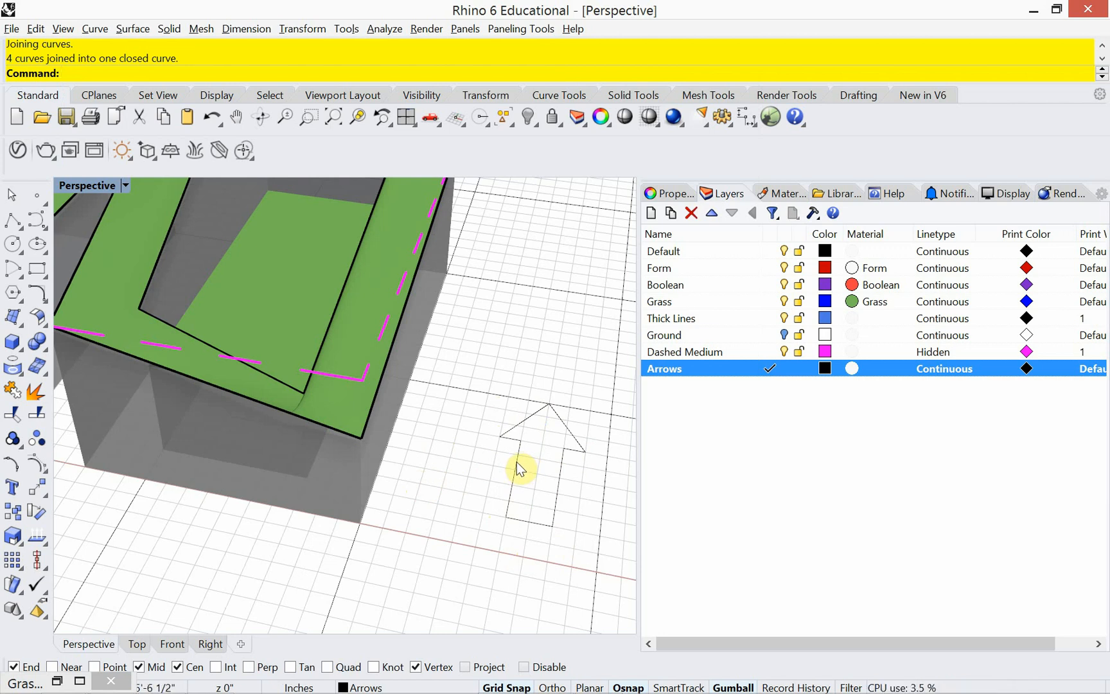
Step: Fill the arrow outline with a Solid hatch at rotation 0.0 and scale 1.0
type("Hatch")
key("Return")
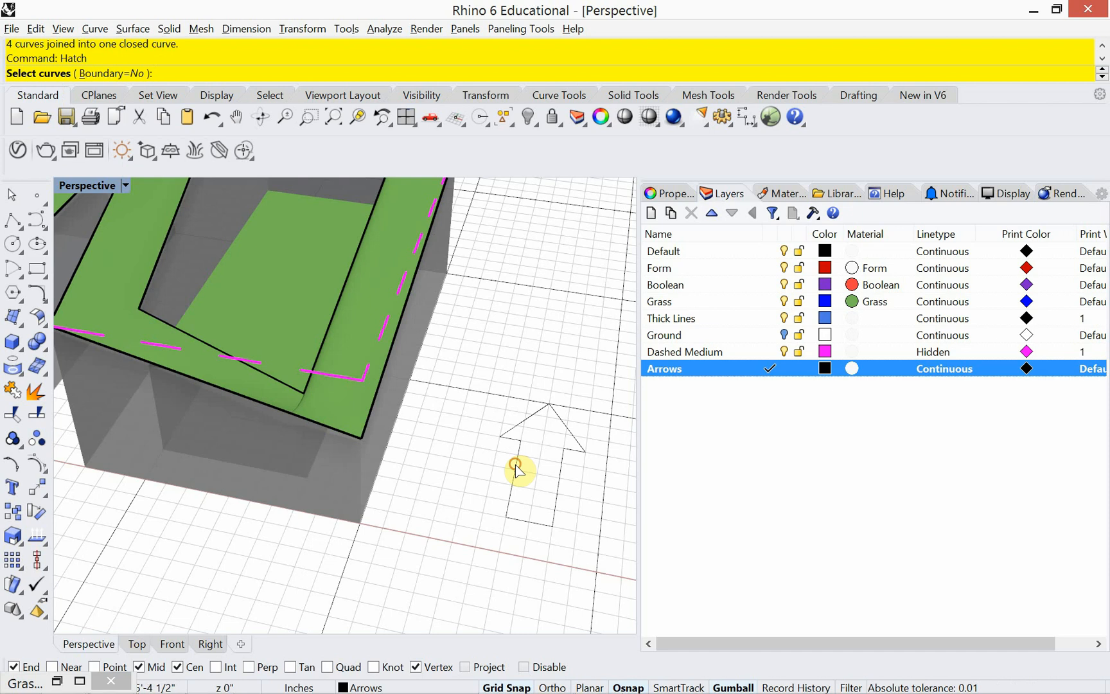
left_click(512, 468)
key("Return")
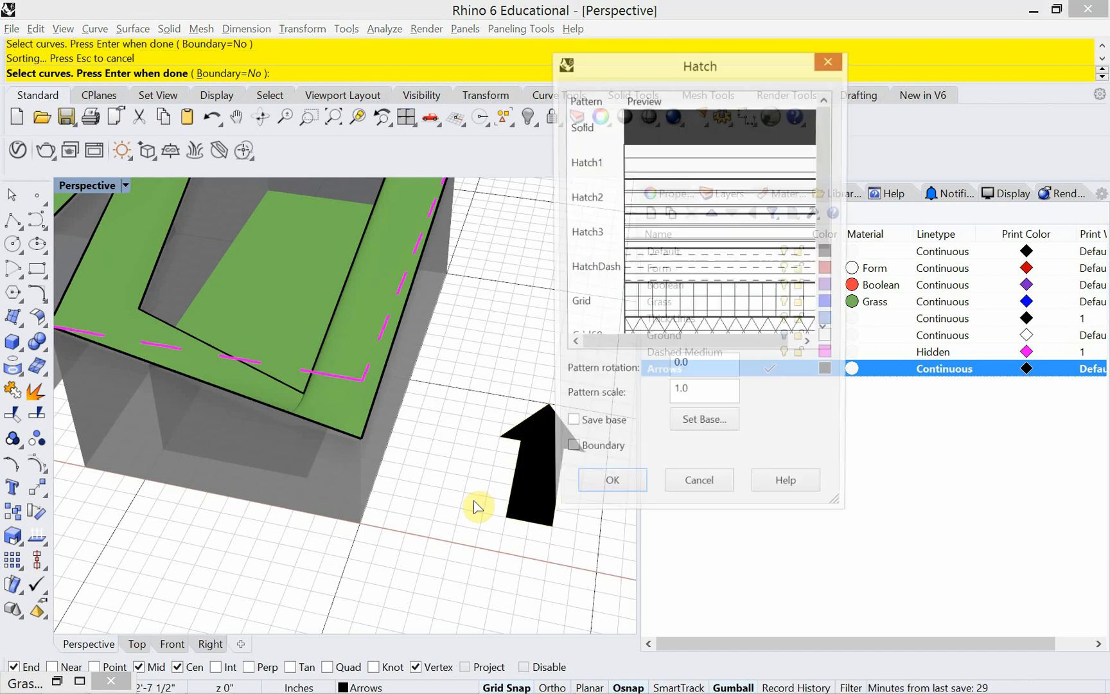
left_click_drag(630, 71, 763, 109)
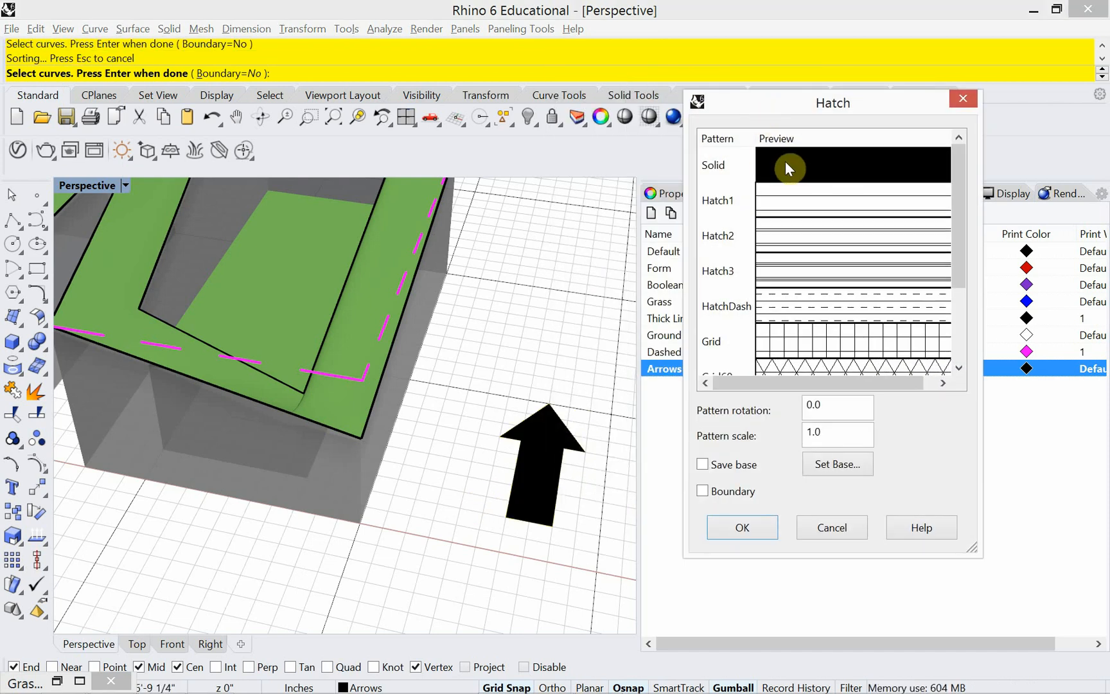
left_click(744, 531)
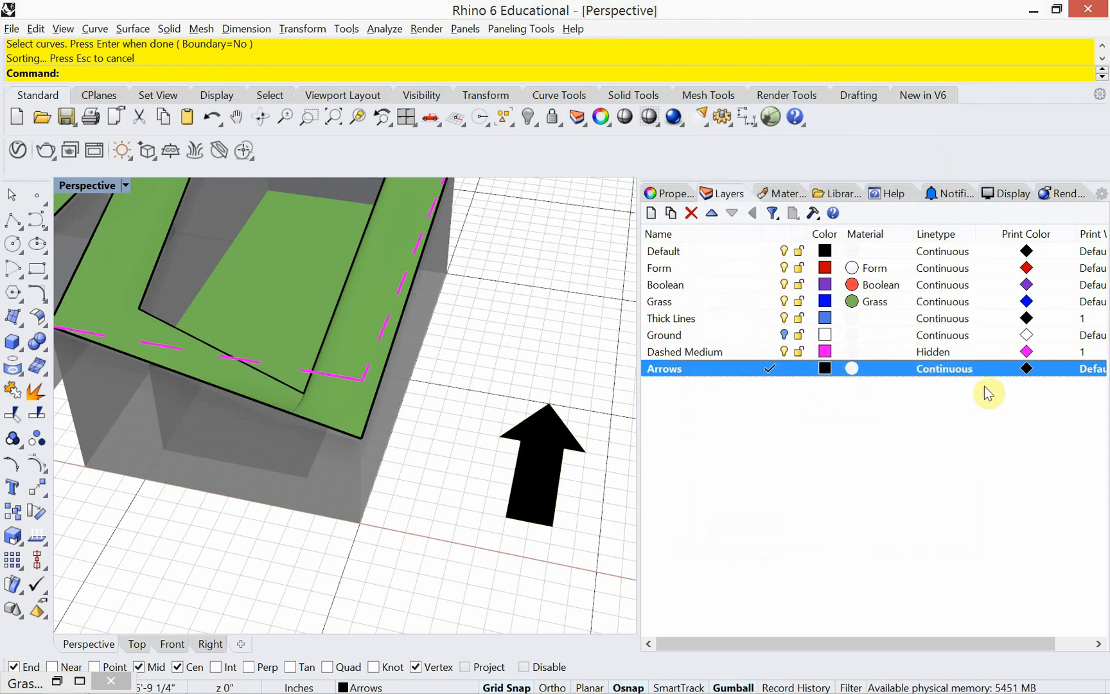
Step: Set the Arrows layer's print color to Green
left_click(1027, 369)
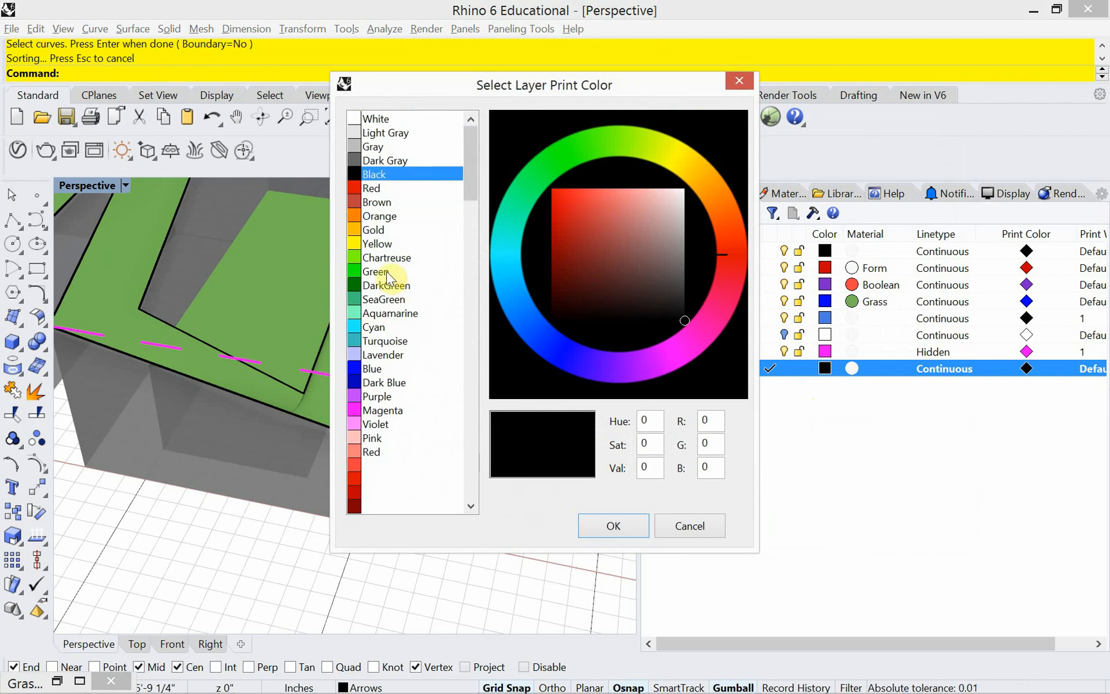
left_click(387, 278)
left_click(607, 522)
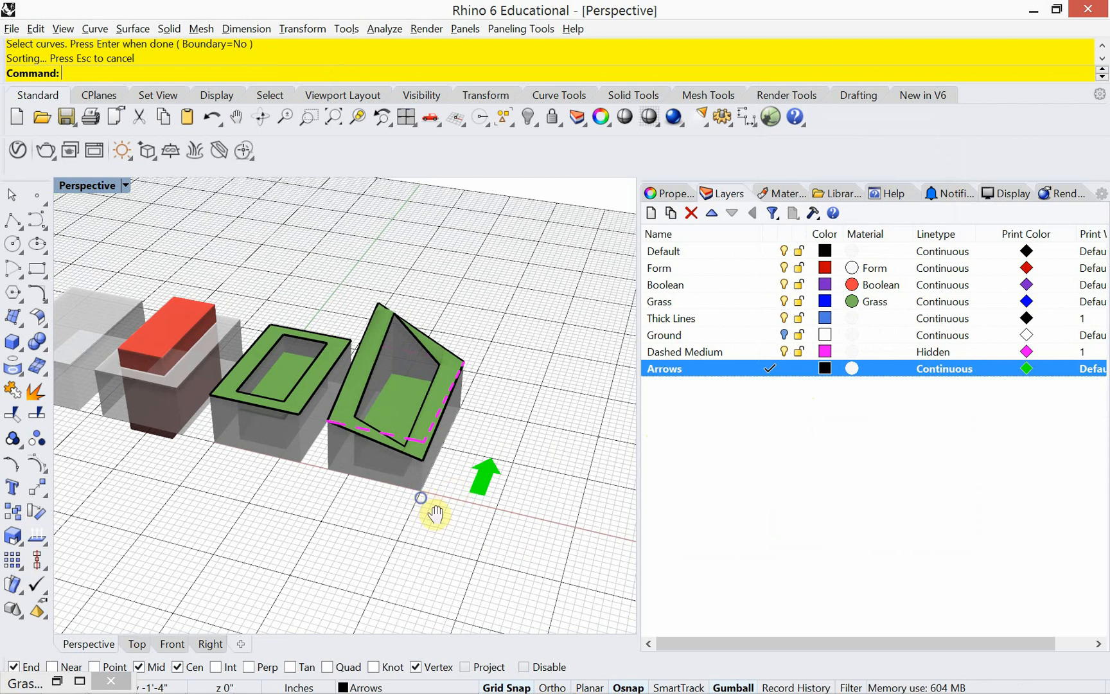
Step: Try to move only the arrow's hatch closer to the sloped box
right_click_drag(436, 514, 436, 523, "shift")
scroll(422, 499, "up", 2)
left_click(514, 511)
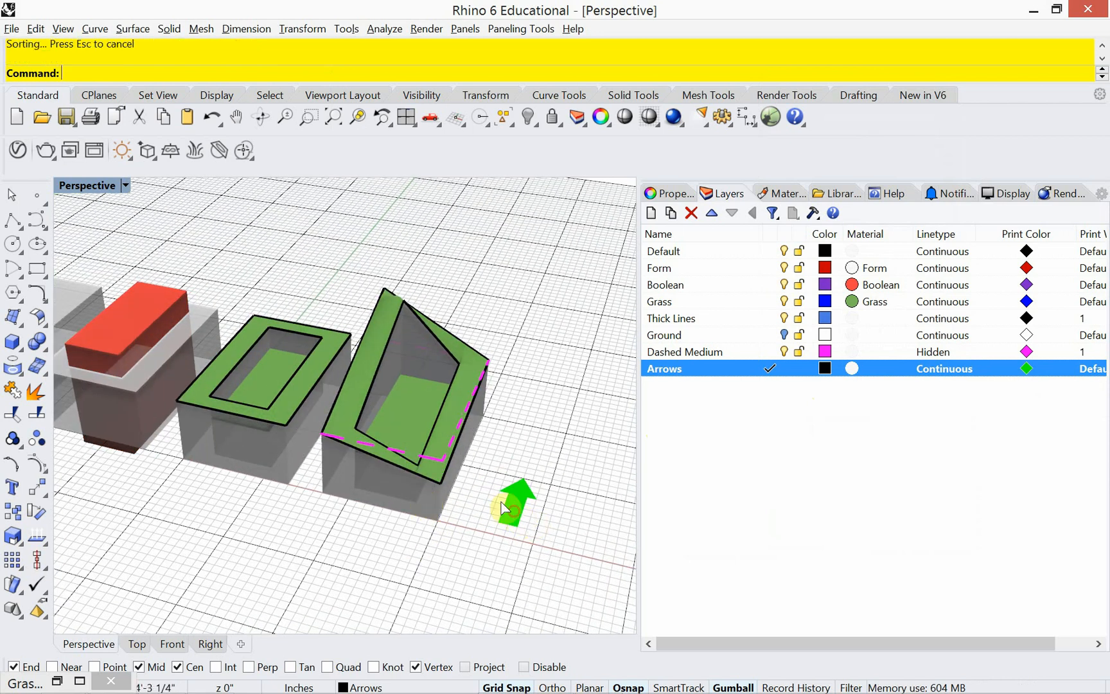
left_click_drag(503, 507, 507, 450)
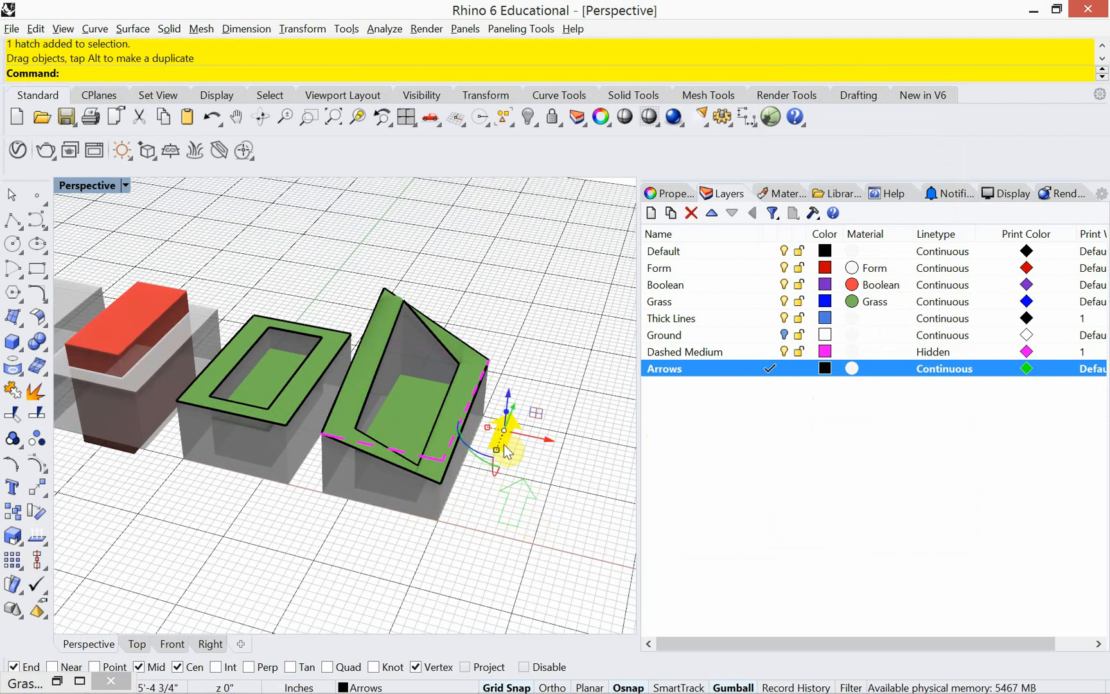
key("ctrl+z")
Step: Move the arrow's hatch and outline together farther back alongside the sloped box
left_click_drag(557, 560, 488, 482)
type("move")
key("Return")
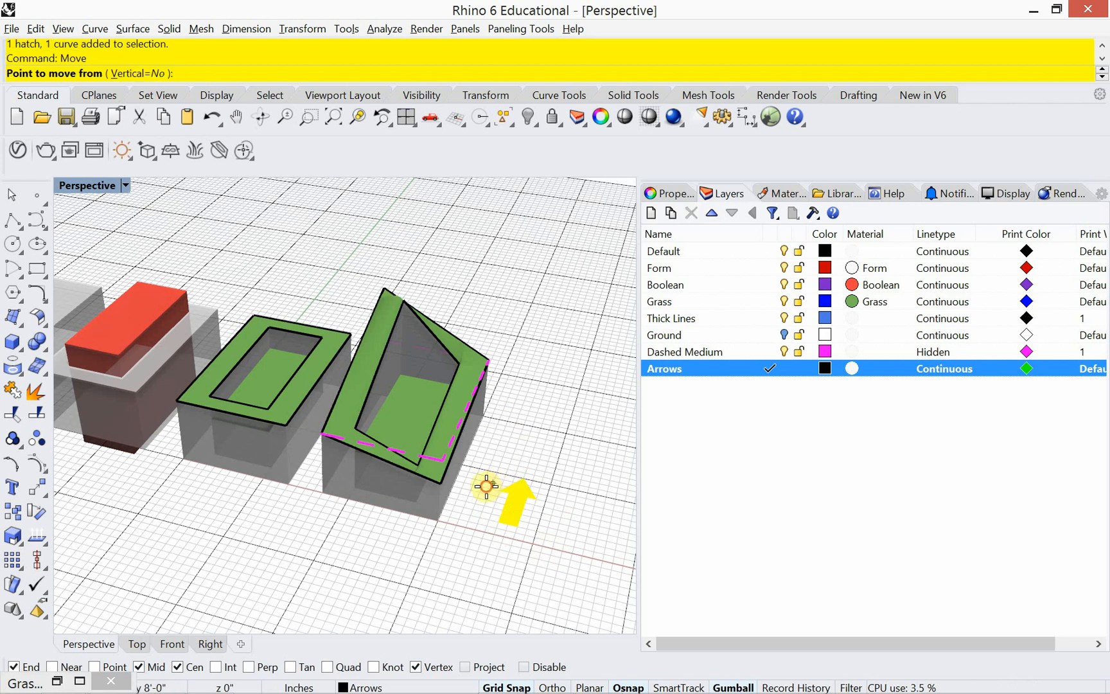
left_click(487, 487)
left_click(490, 443)
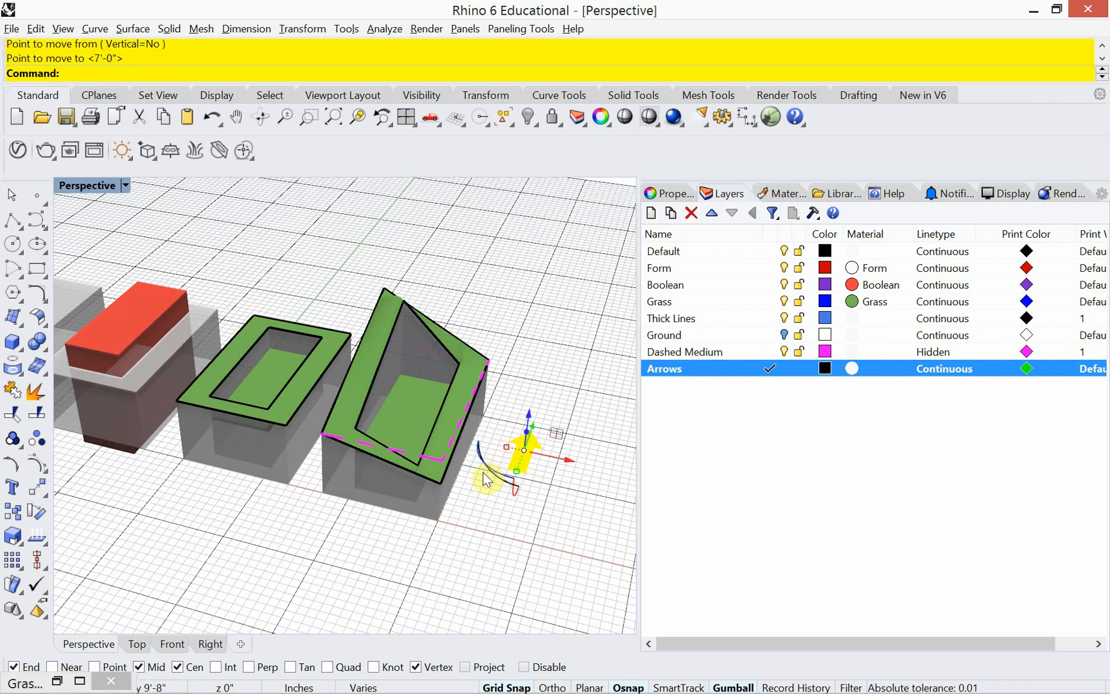
key("Escape")
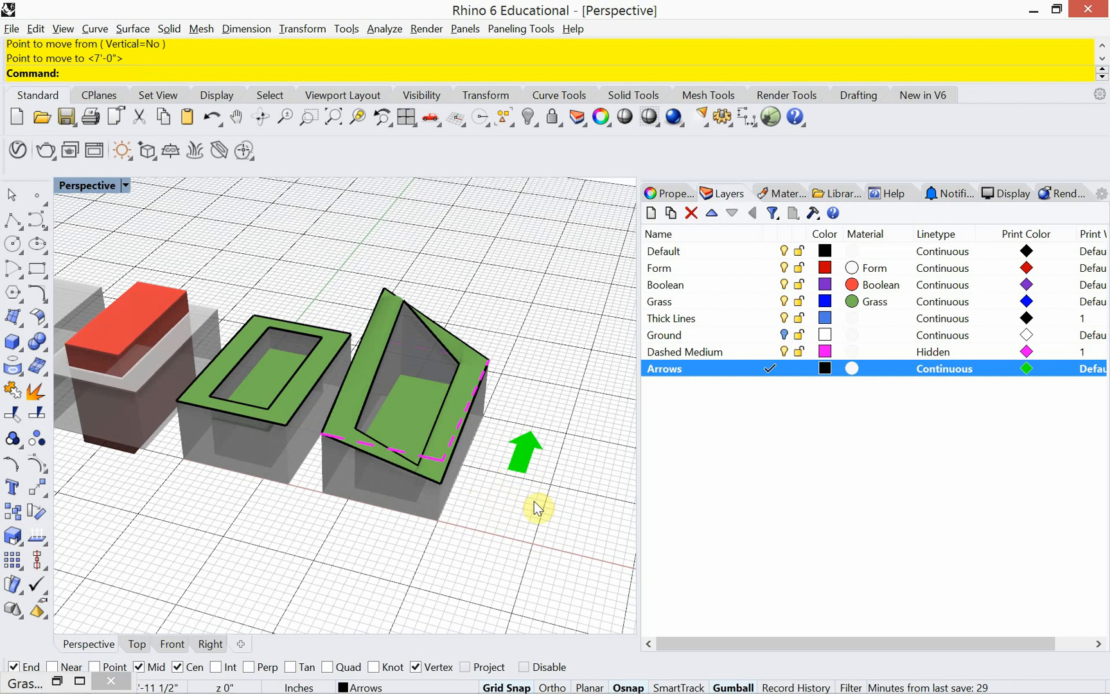
Step: Copy the arrow's hatch and outline to a spot in line in front of the original, near the sloped box's front corner
left_click_drag(557, 496, 508, 414)
type("copy")
key("Return")
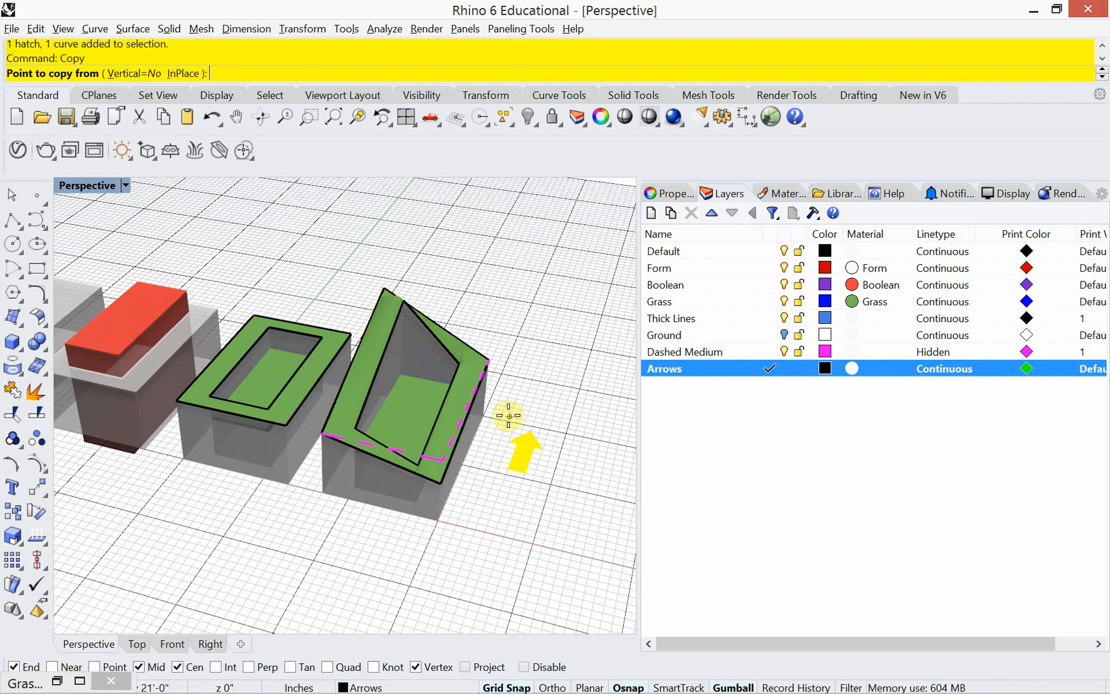
left_click(580, 487)
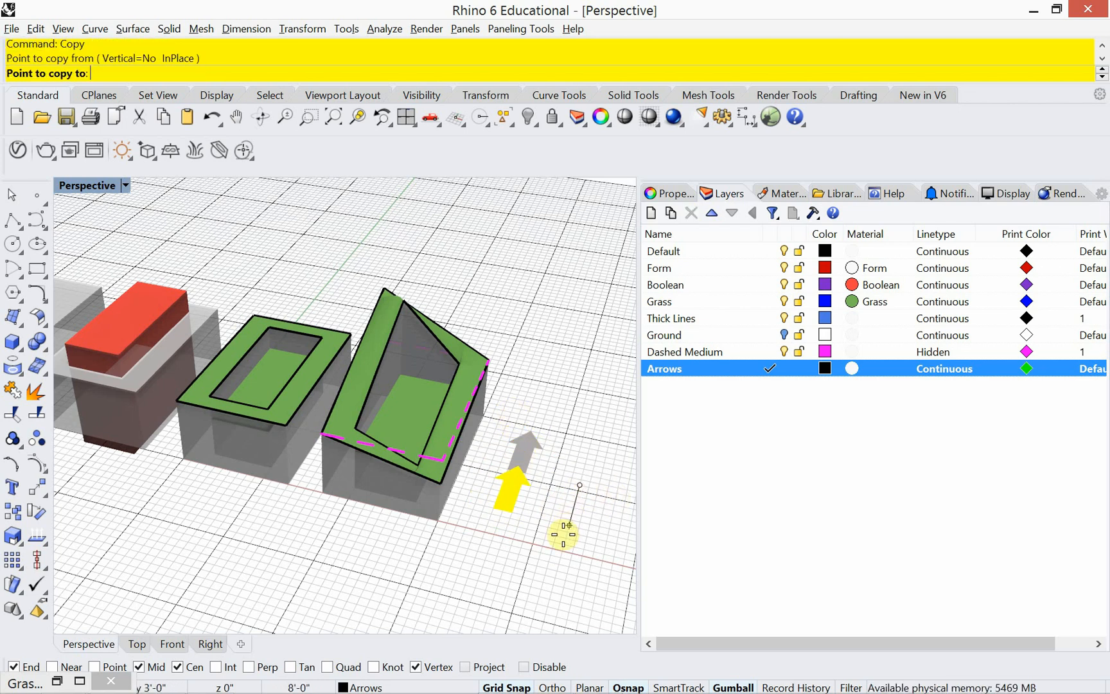
left_click(555, 570)
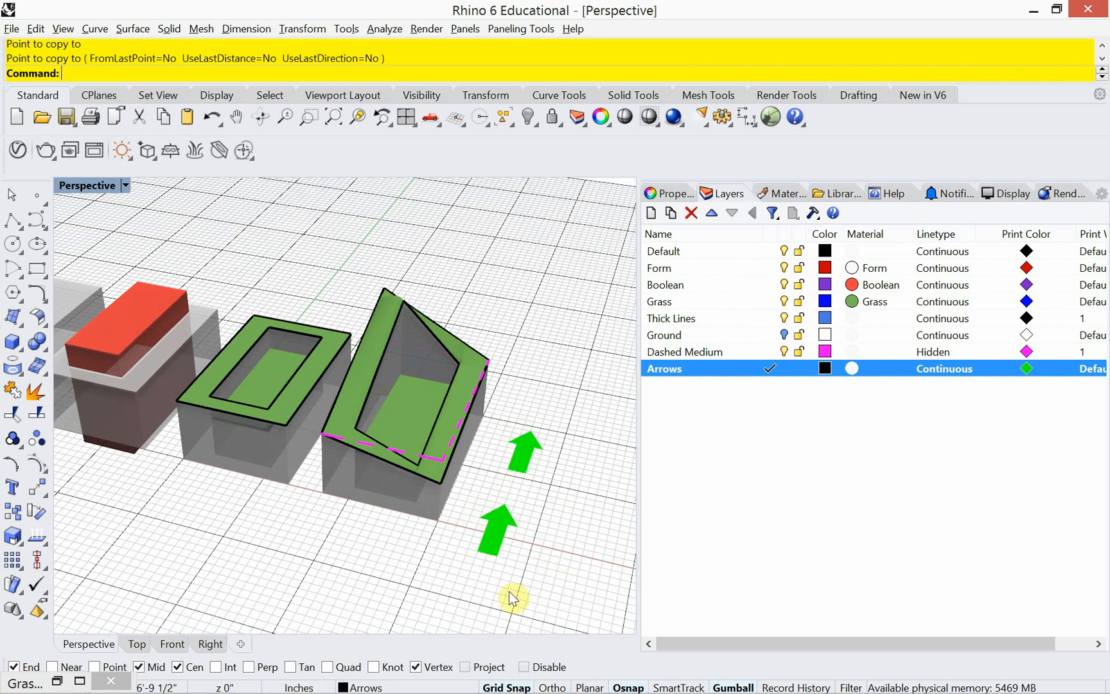
Step: Rotate a copy of the front arrow's hatch and outline 90 degrees in 3D about its base edge so it stands upright
scroll(504, 593, "up", 2)
left_click_drag(556, 572, 454, 457)
type("Rot")
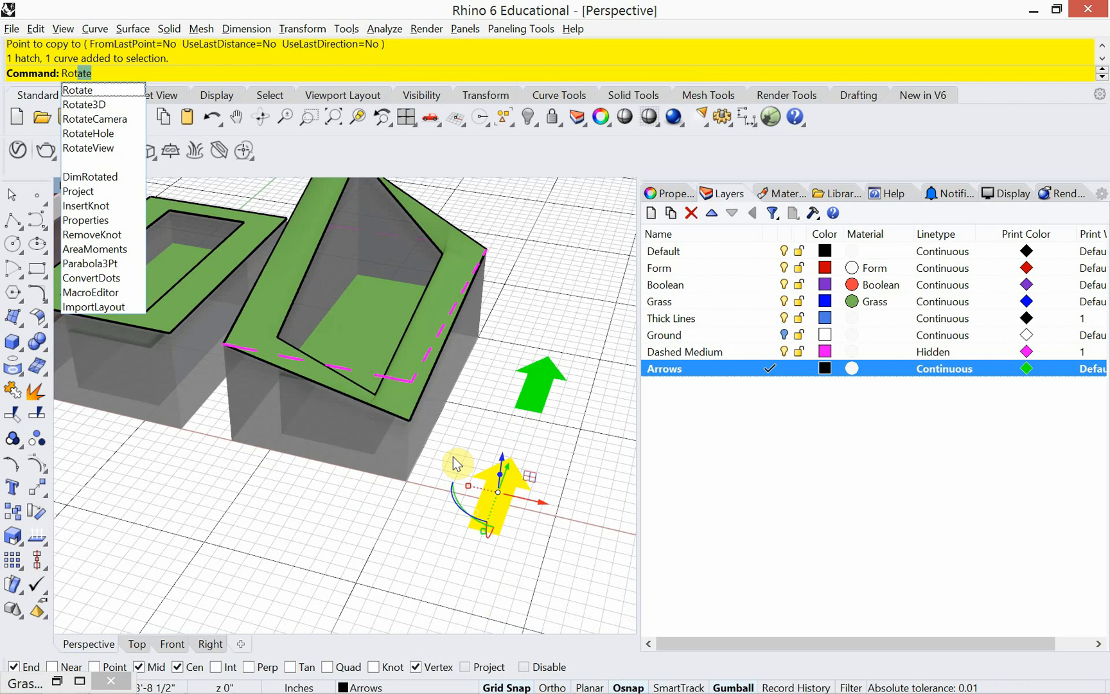
left_click(83, 105)
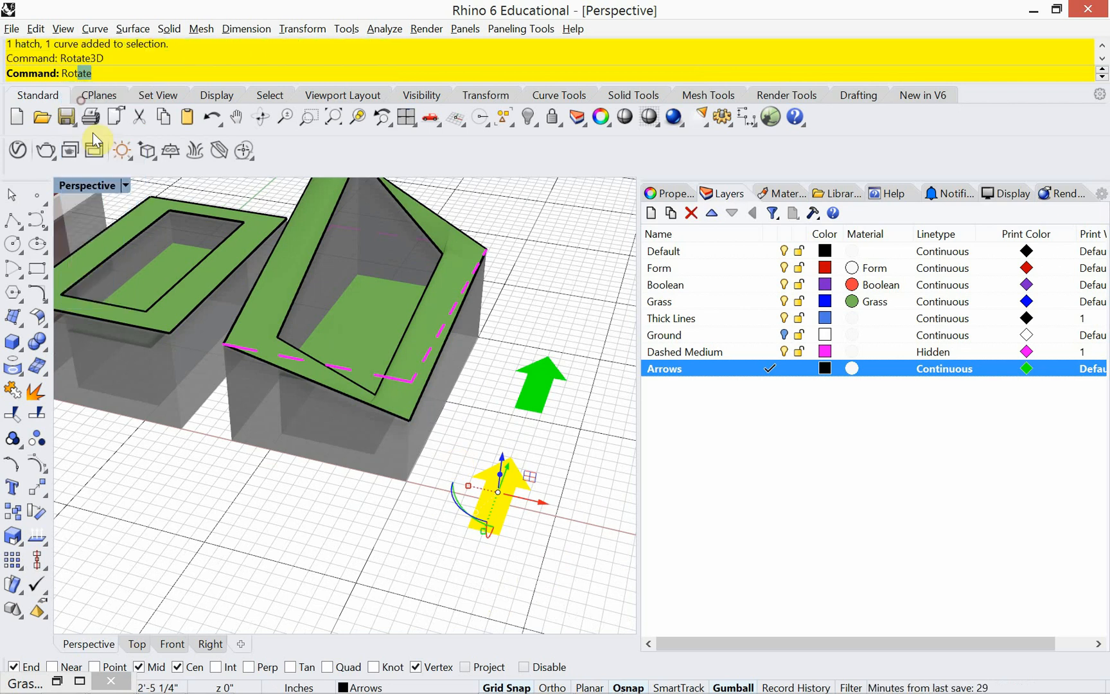
left_click(467, 527)
left_click(493, 538)
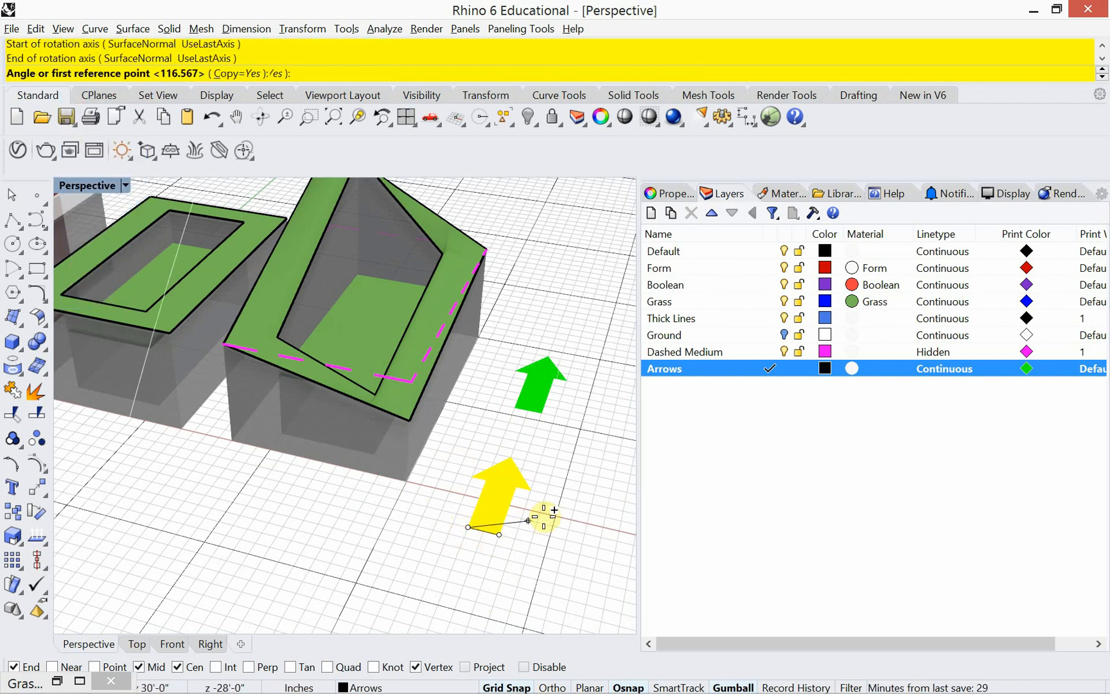
right_click(505, 440)
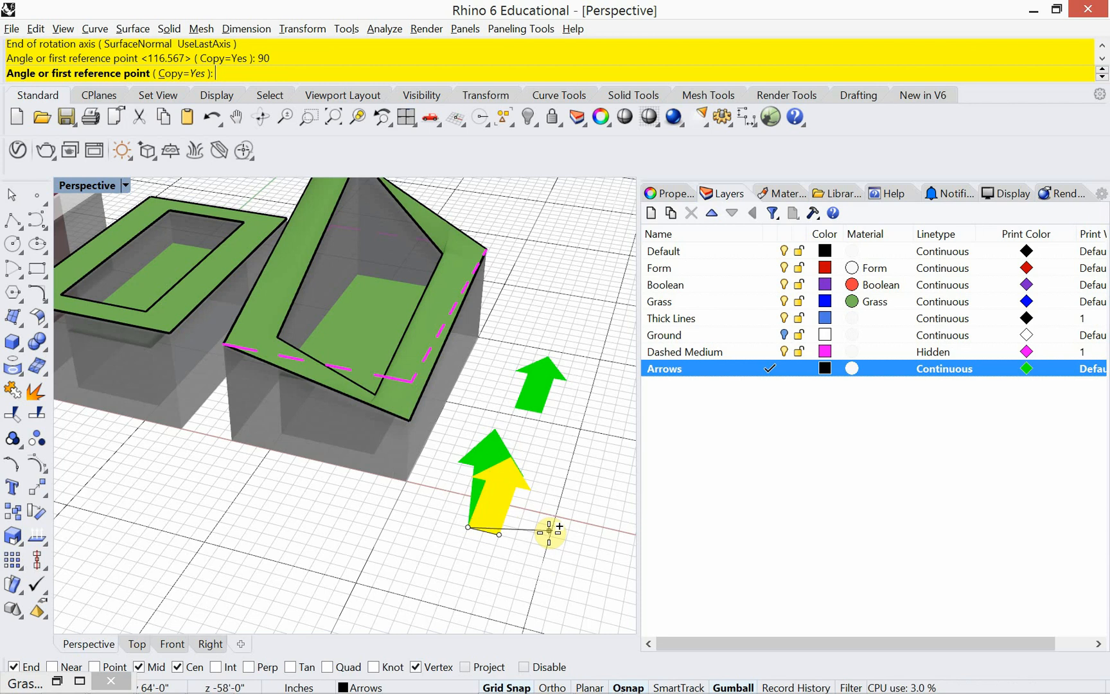
right_click_drag(500, 568, 460, 570)
right_click(461, 570)
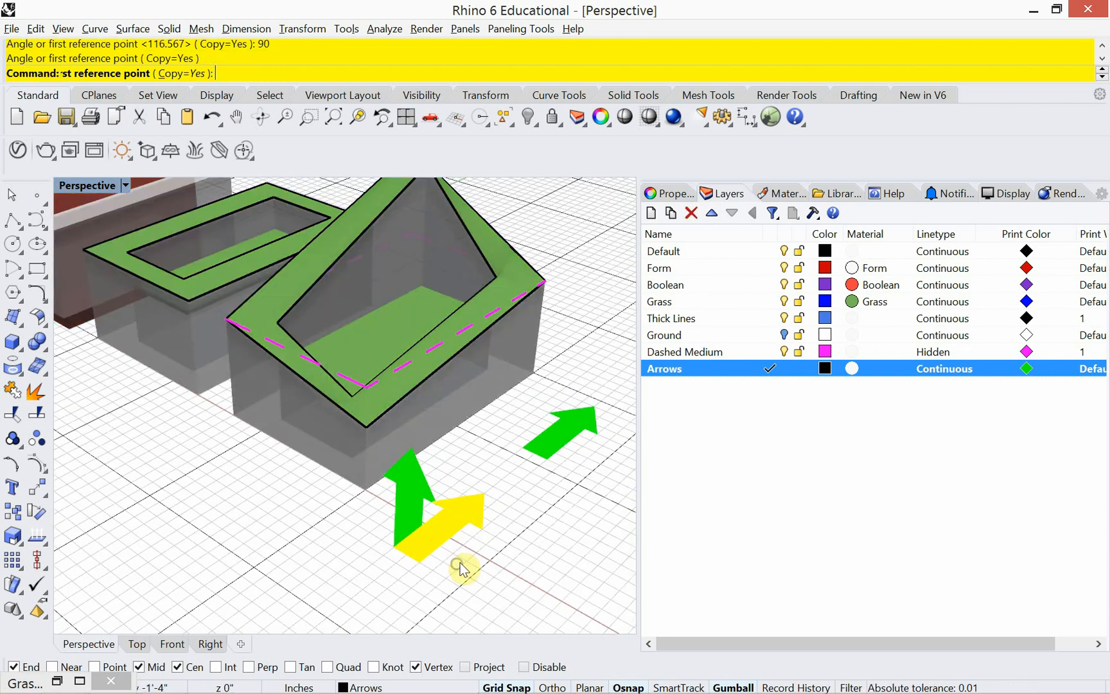
Step: Delete the flat front arrow's hatch and outline, keeping the upright copy
scroll(464, 568, "down", 2)
left_click(464, 509)
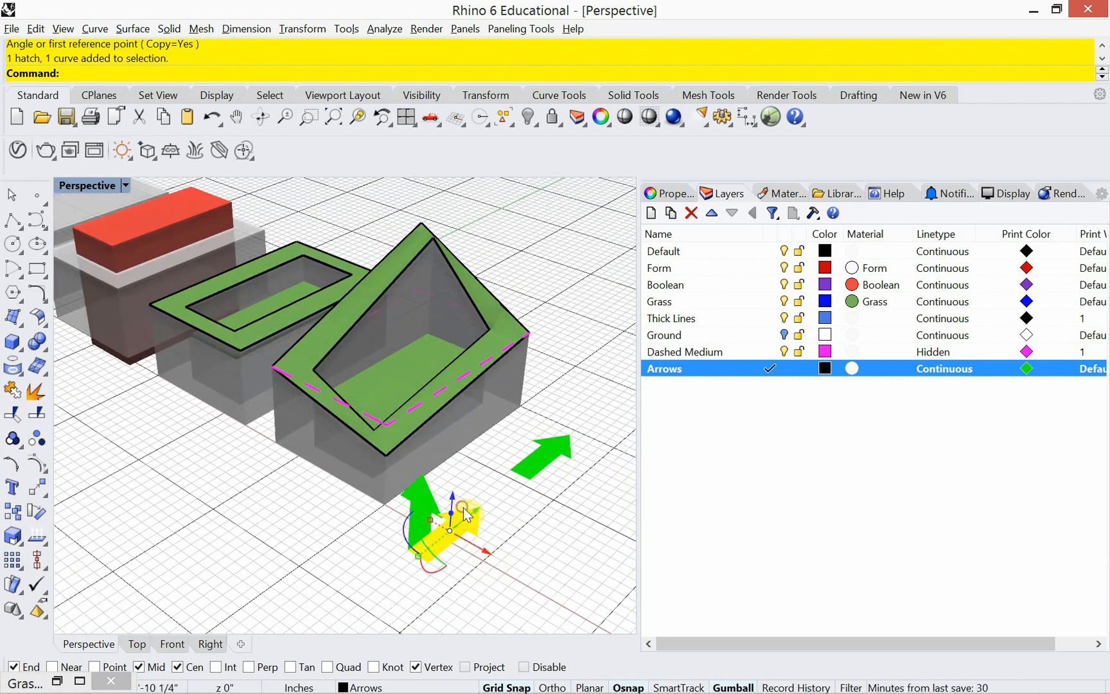
key("Delete")
Step: Delete the sloped box with its green top surface and thick outlines, keeping the dashed outline and inner grass surface
right_click_drag(486, 521, 557, 526)
scroll(556, 526, "down", 3)
right_click_drag(442, 545, 389, 514)
scroll(389, 487, "up", 2)
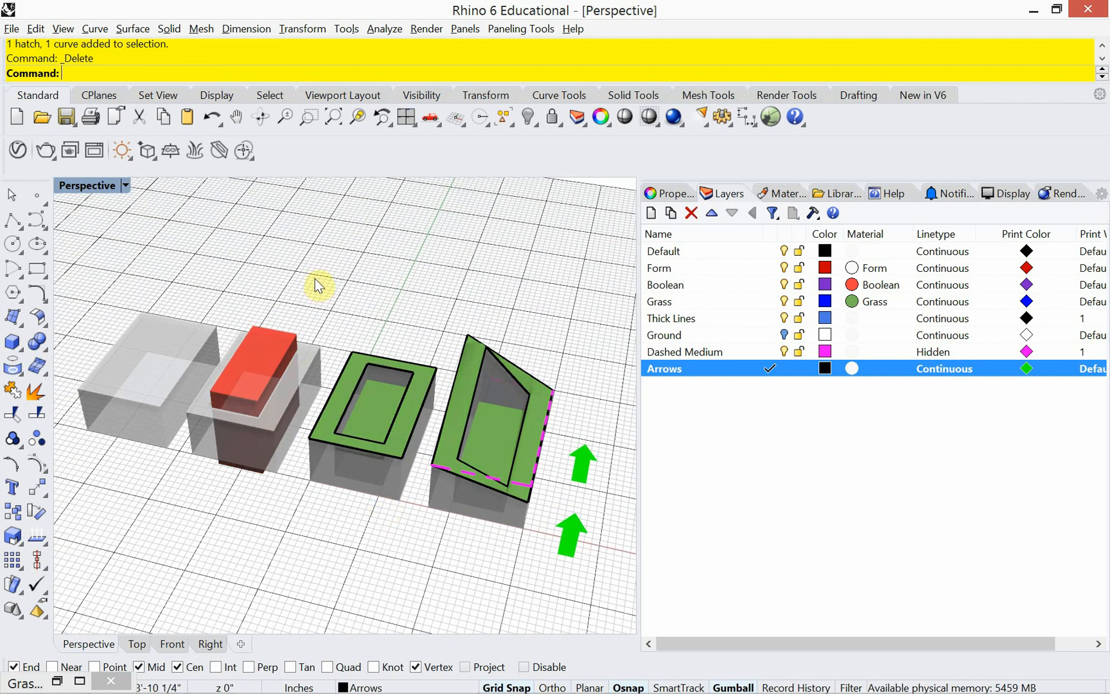
left_click(463, 380)
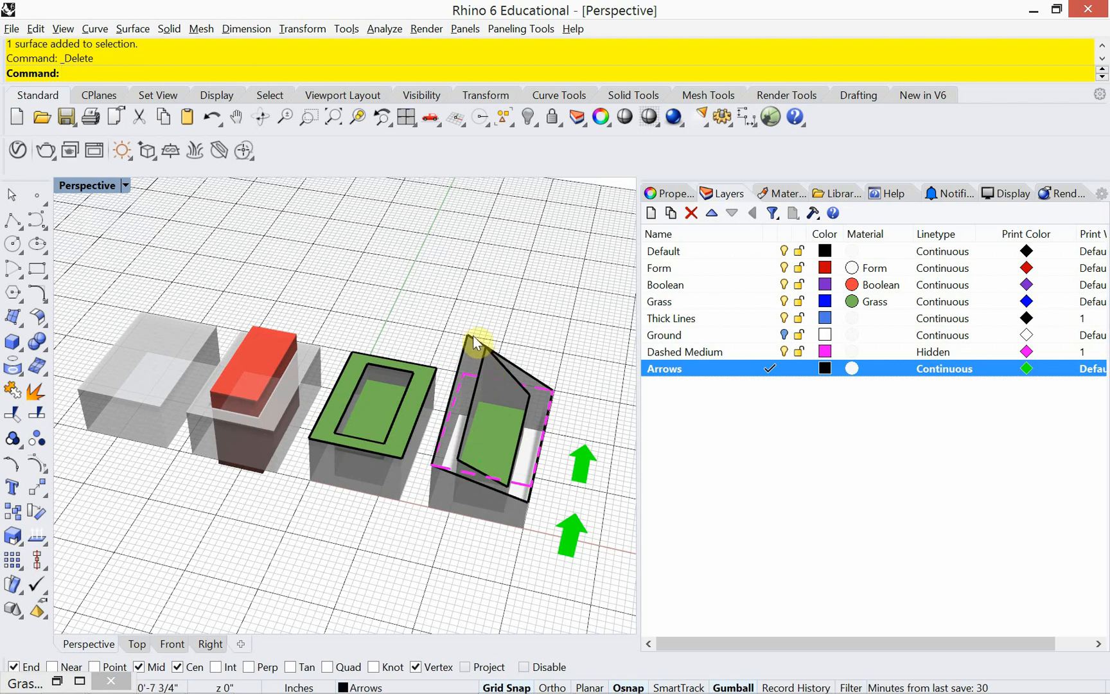
left_click_drag(437, 274, 453, 353)
left_click(470, 355)
key("Delete")
key("Delete")
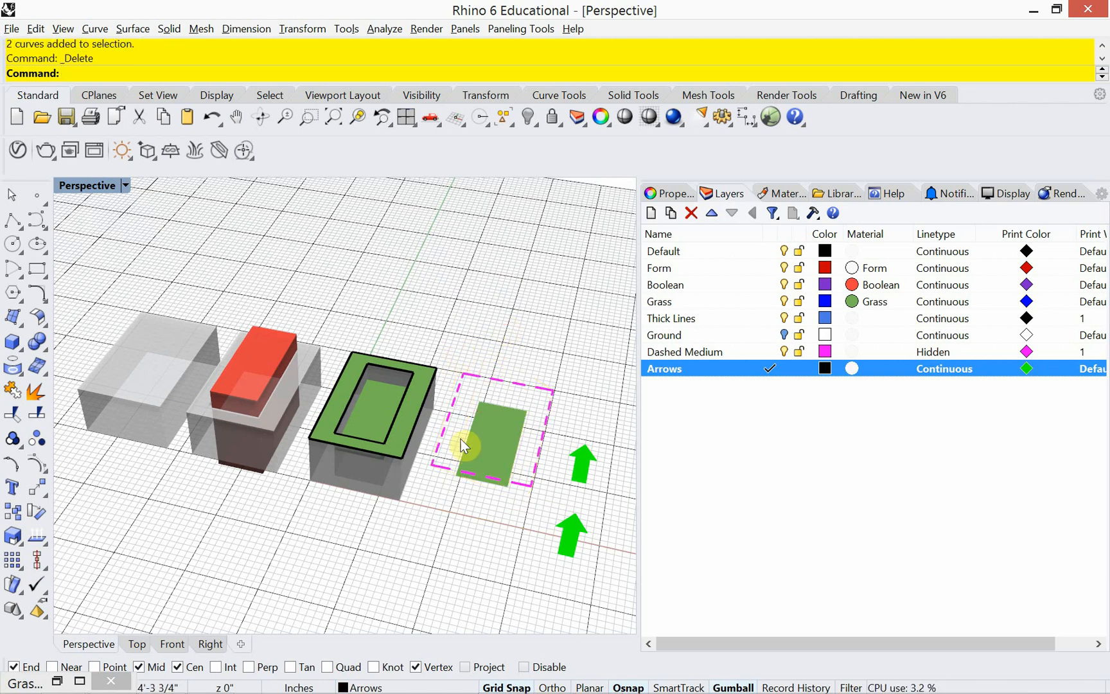
Step: Copy the second planter's box and red cutting block into the dashed outline, matching the box's top corner to the outline's corner
right_click_drag(460, 439, 423, 518)
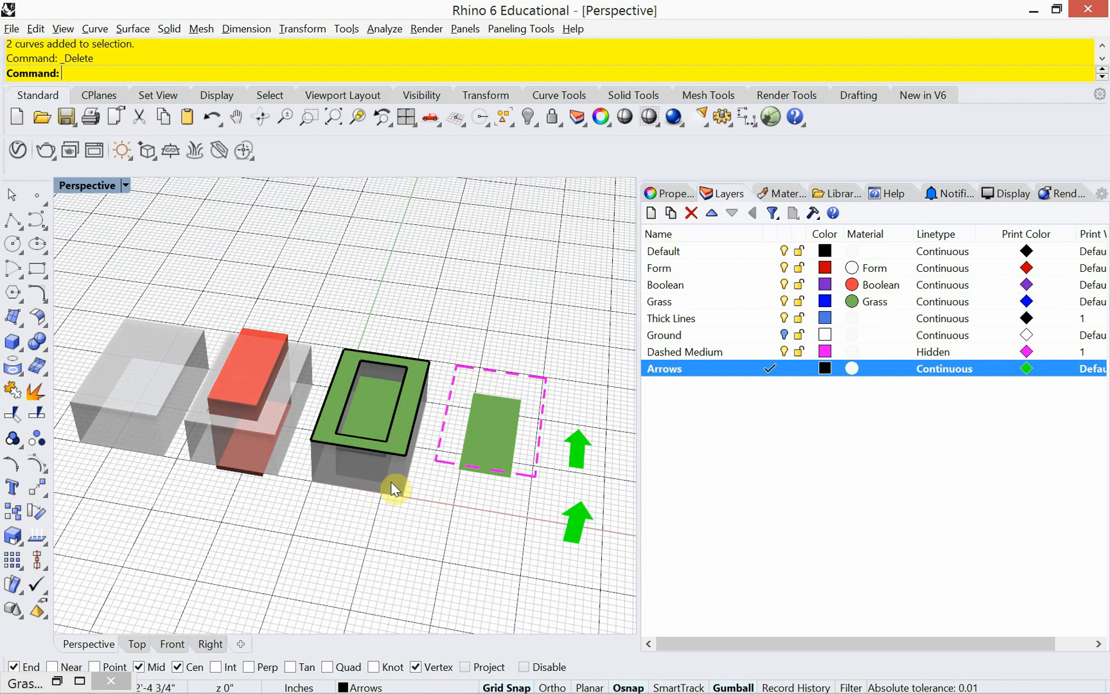
left_click_drag(280, 501, 219, 385)
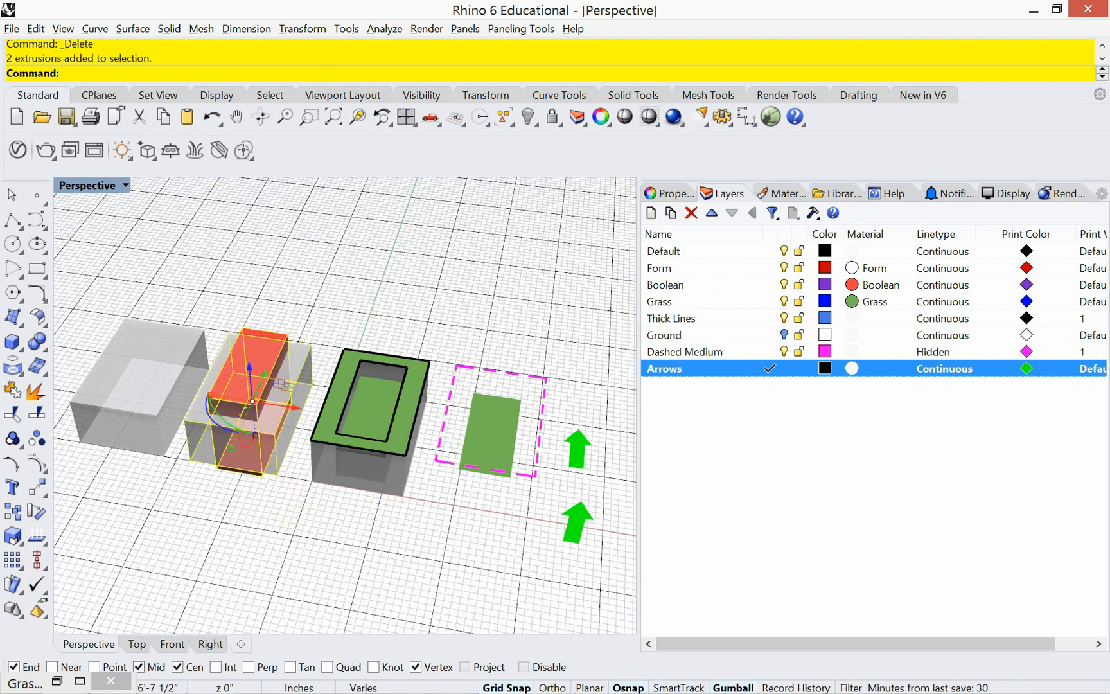
type("Copy")
key("Return")
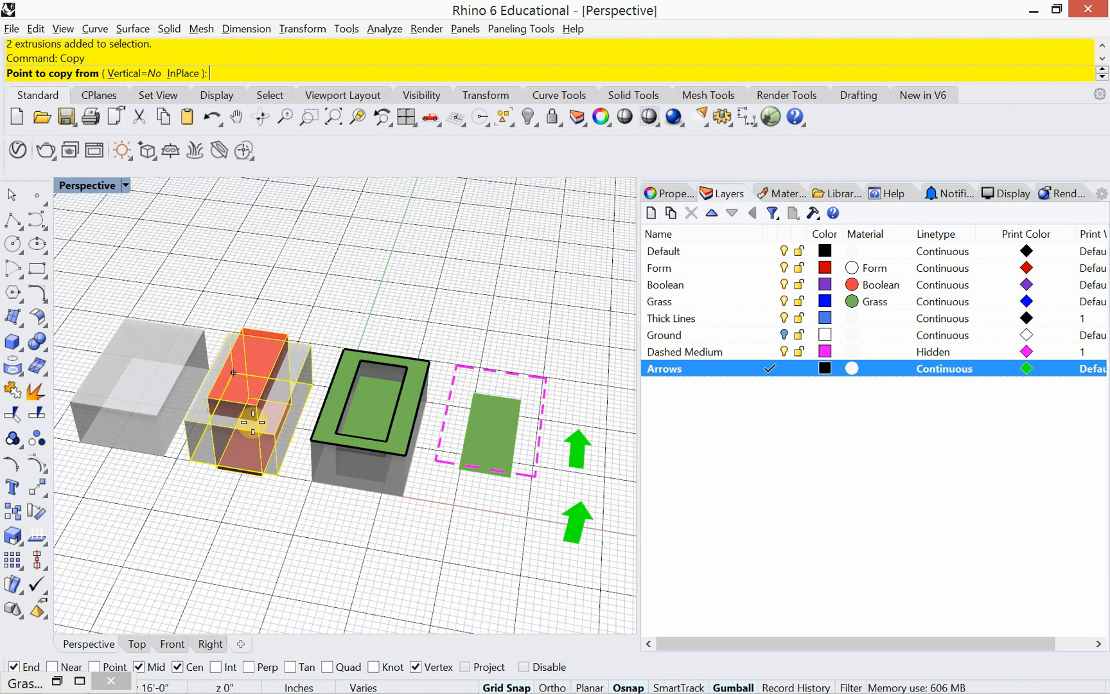
left_click(275, 434)
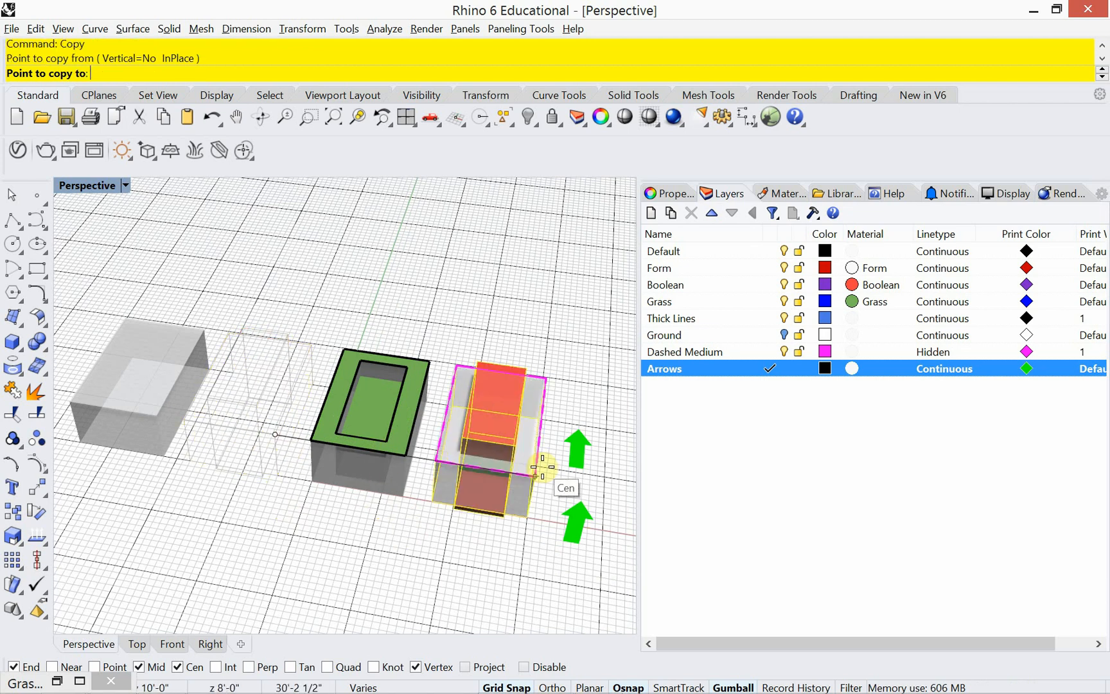
left_click(536, 467)
key("Return")
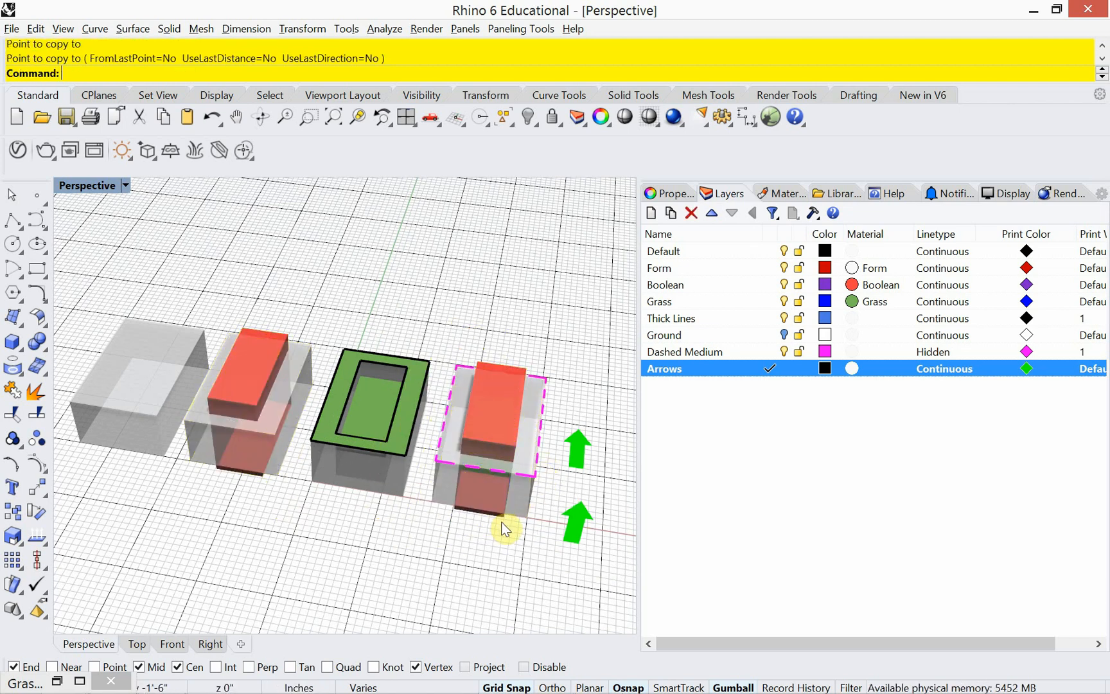
Step: Try a Boolean difference on the copied box within the dashed outline, picking the grass surface as the cutter
type("BooleanDifference")
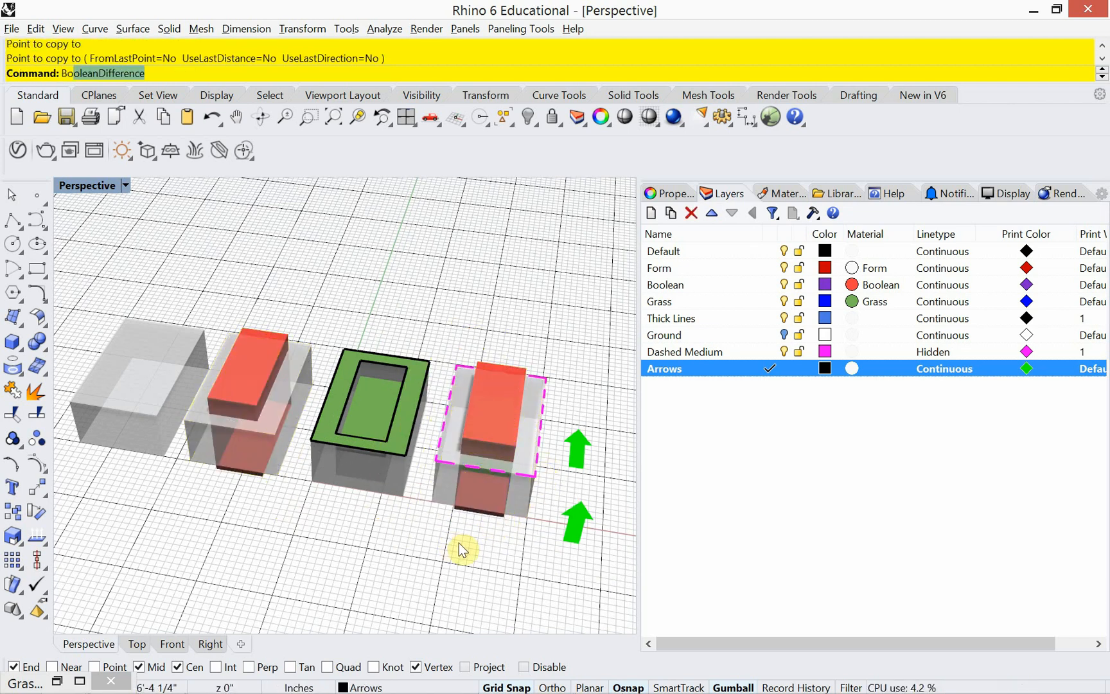
key("Return")
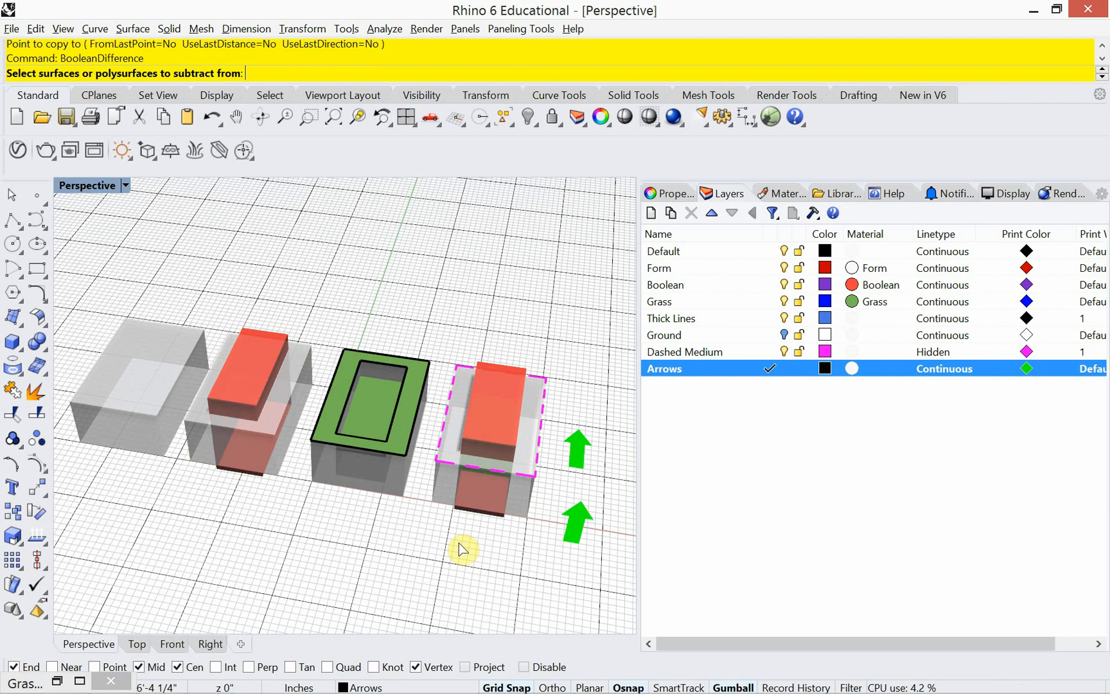
left_click(503, 498)
key("Return")
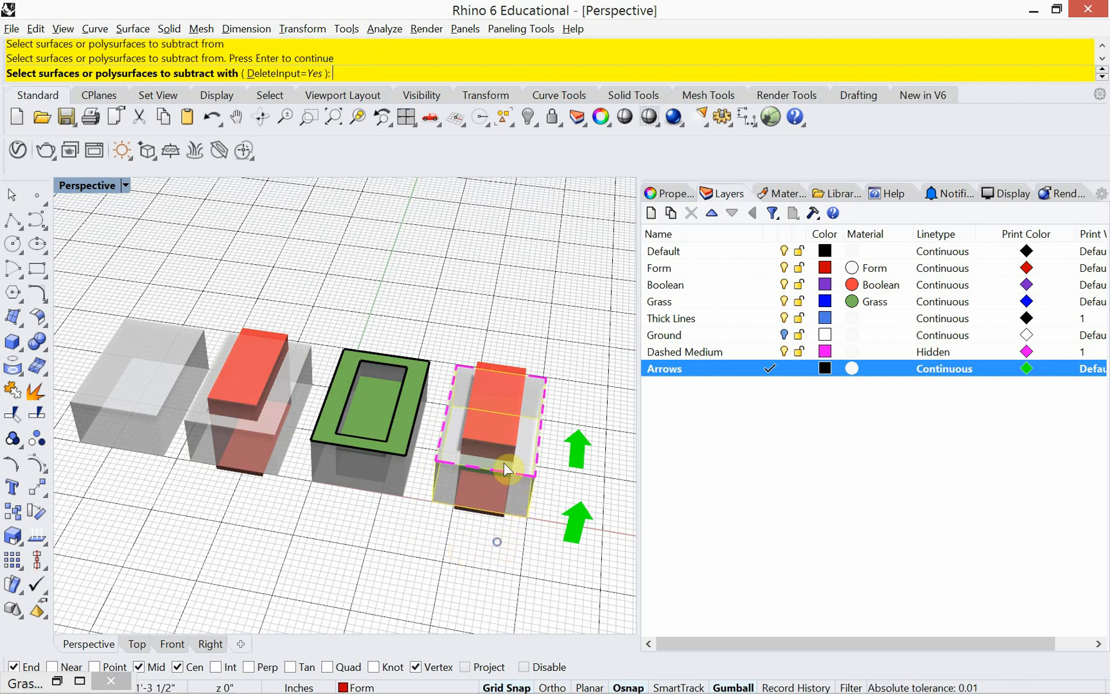
left_click(496, 396)
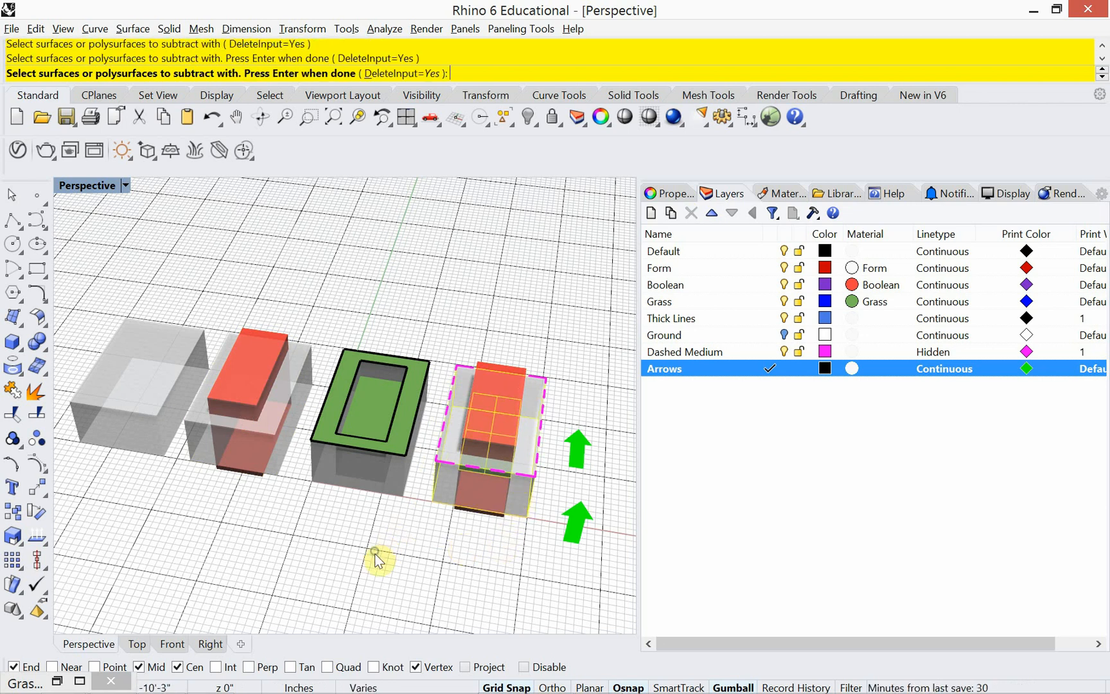
key("Return")
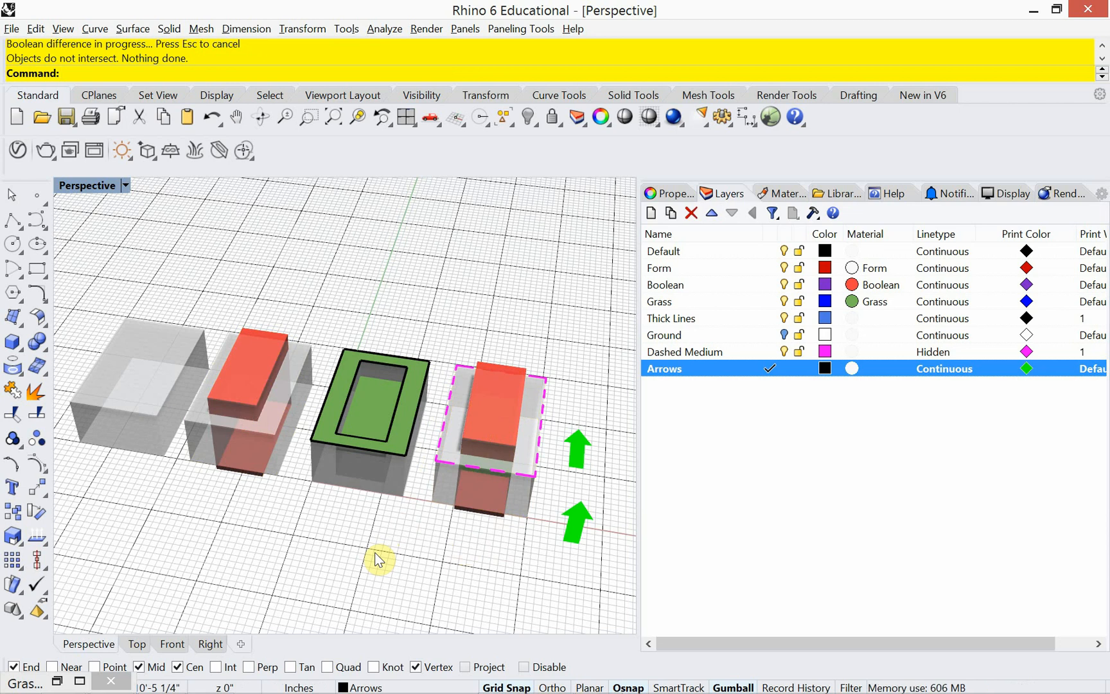
Step: Clear the selection and undo the copy of the box and red block
left_click(486, 428)
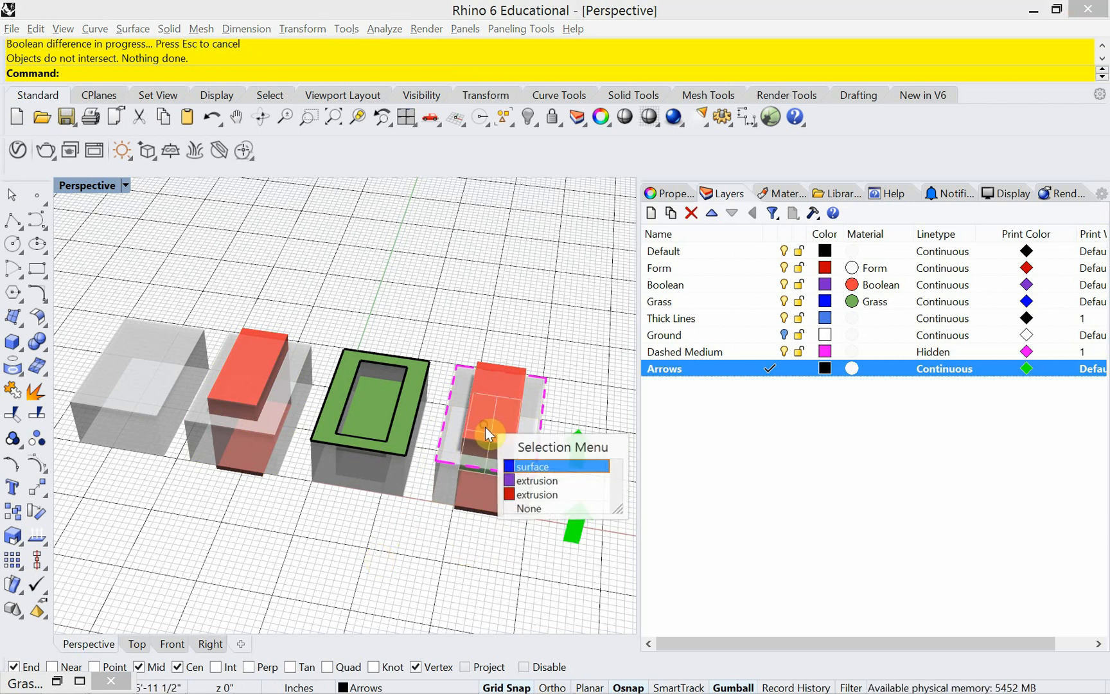
left_click(528, 495)
key("Escape")
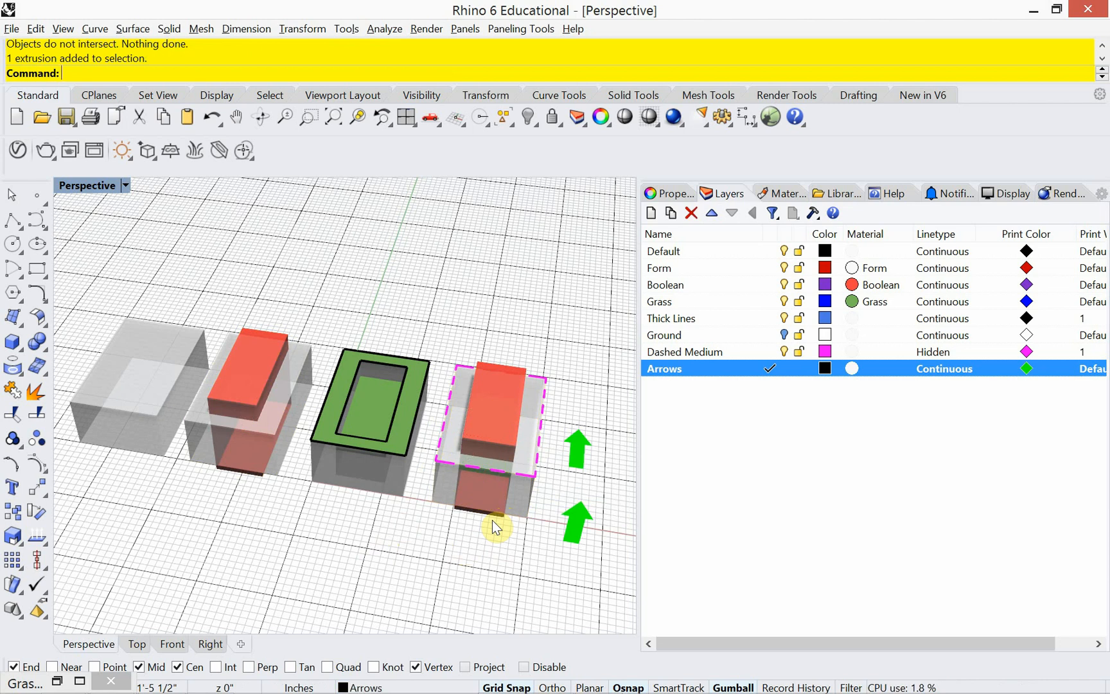
key("ctrl+z")
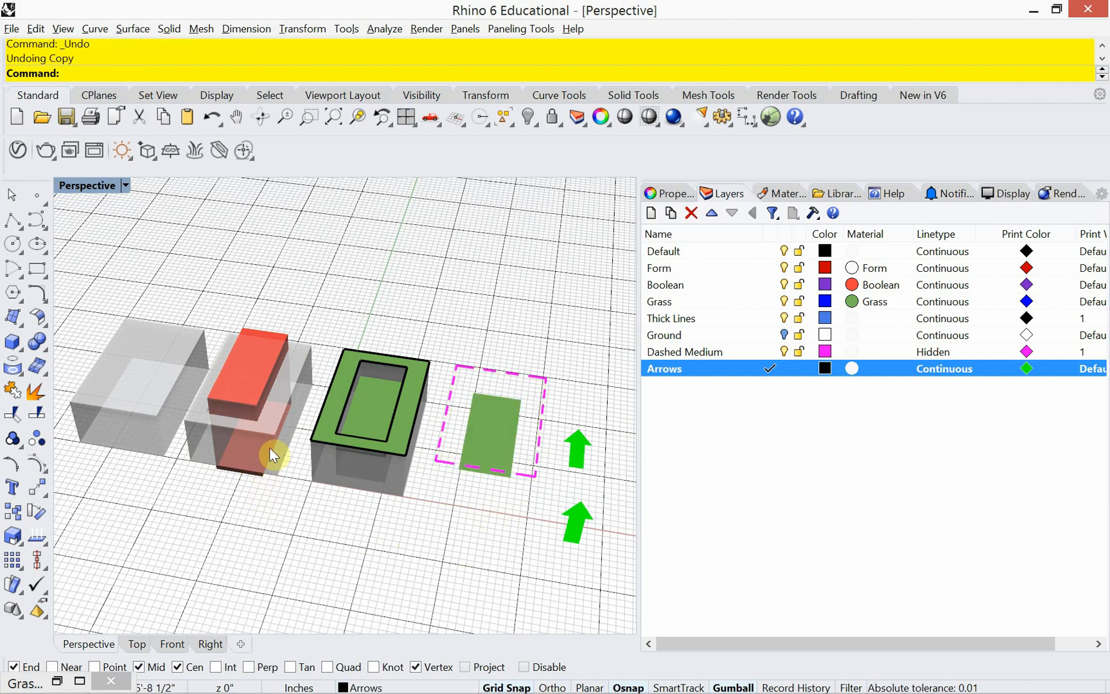
Step: Copy the second planter's box and red block again from the box's top front corner to the dashed outline's front corner
left_click_drag(287, 497, 224, 389)
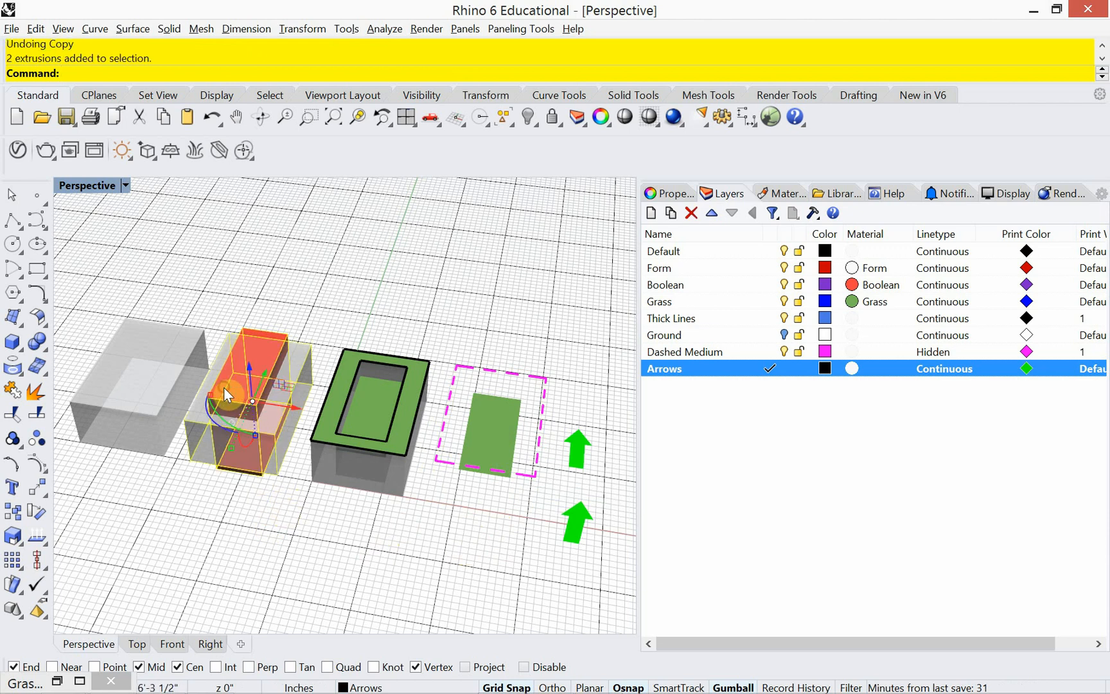
type("Copy")
key("Return")
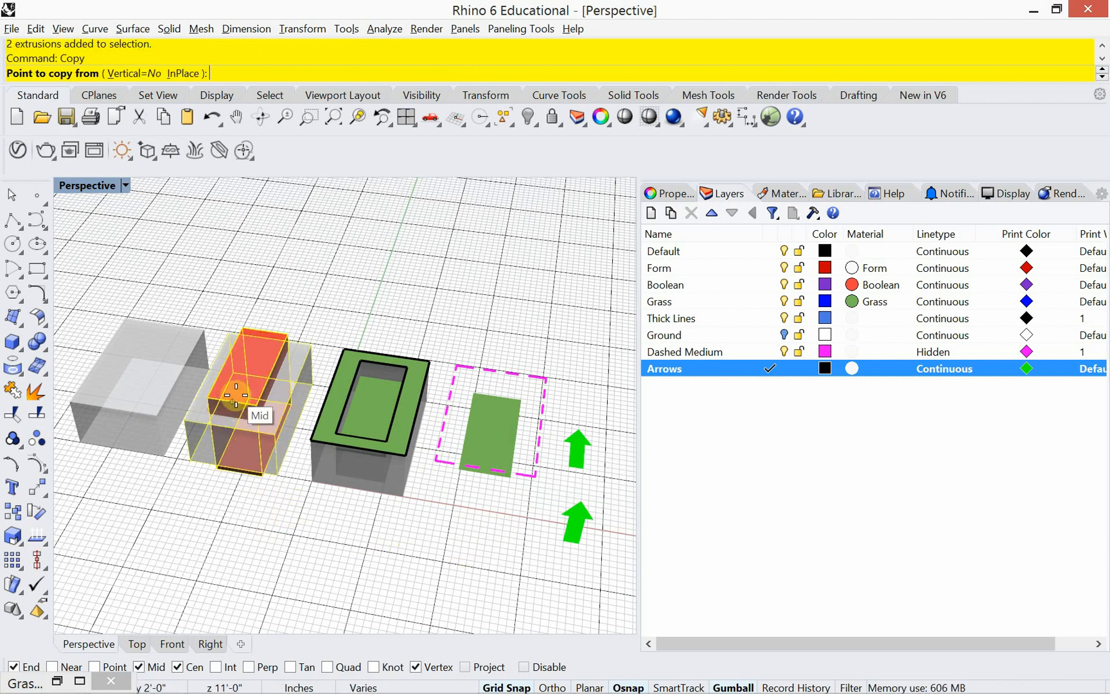
left_click(274, 435)
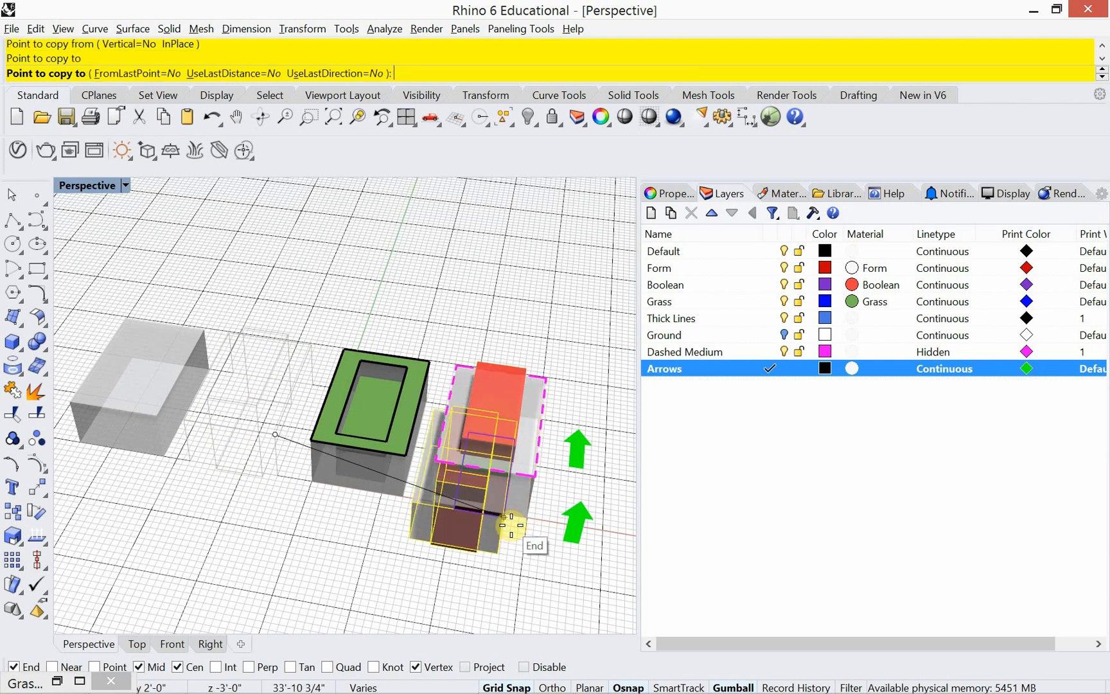
key("Escape")
Step: Subtract the red block from the copied box in the dashed outline with BooleanDifference
type("BooleanDifference")
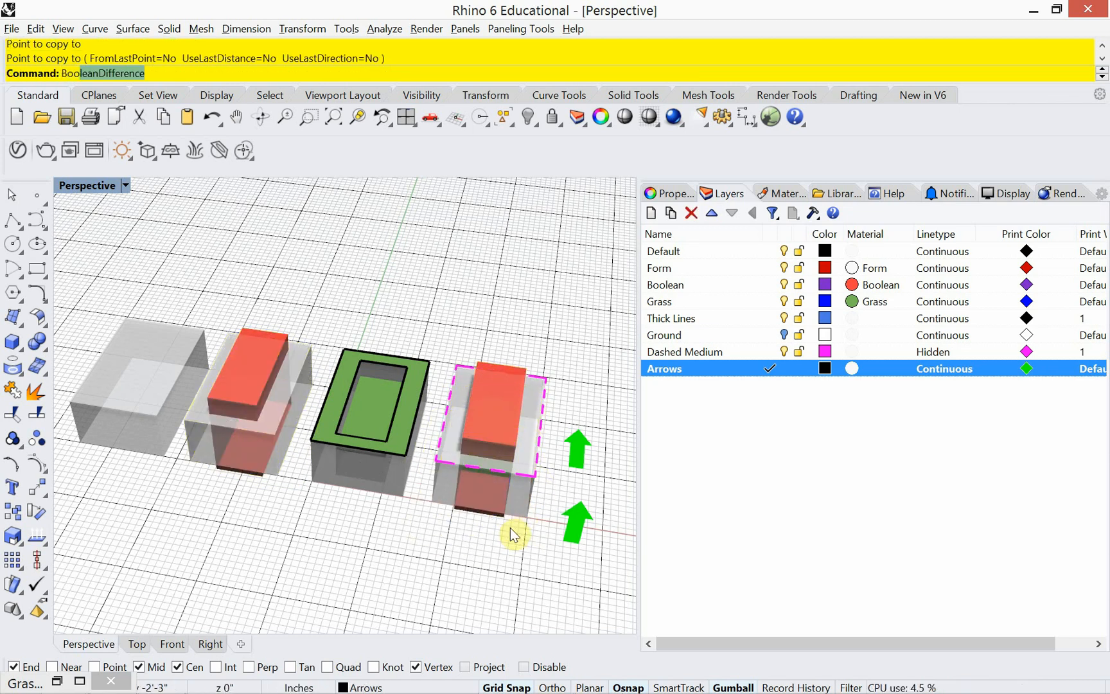
key("Return")
left_click(525, 504)
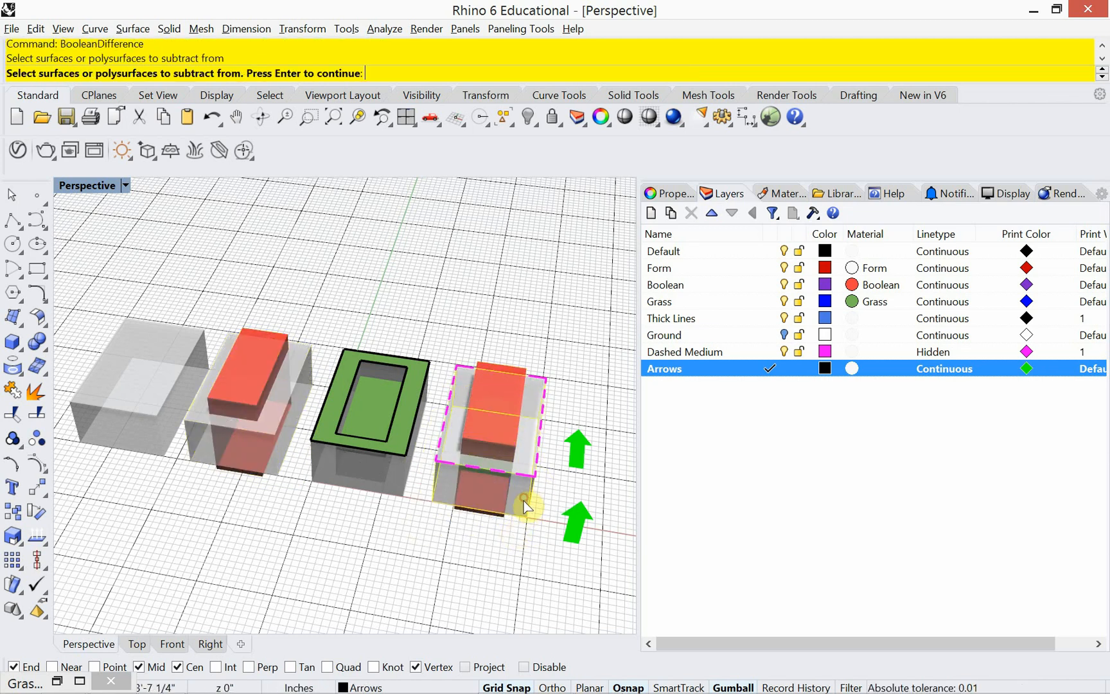
key("Return")
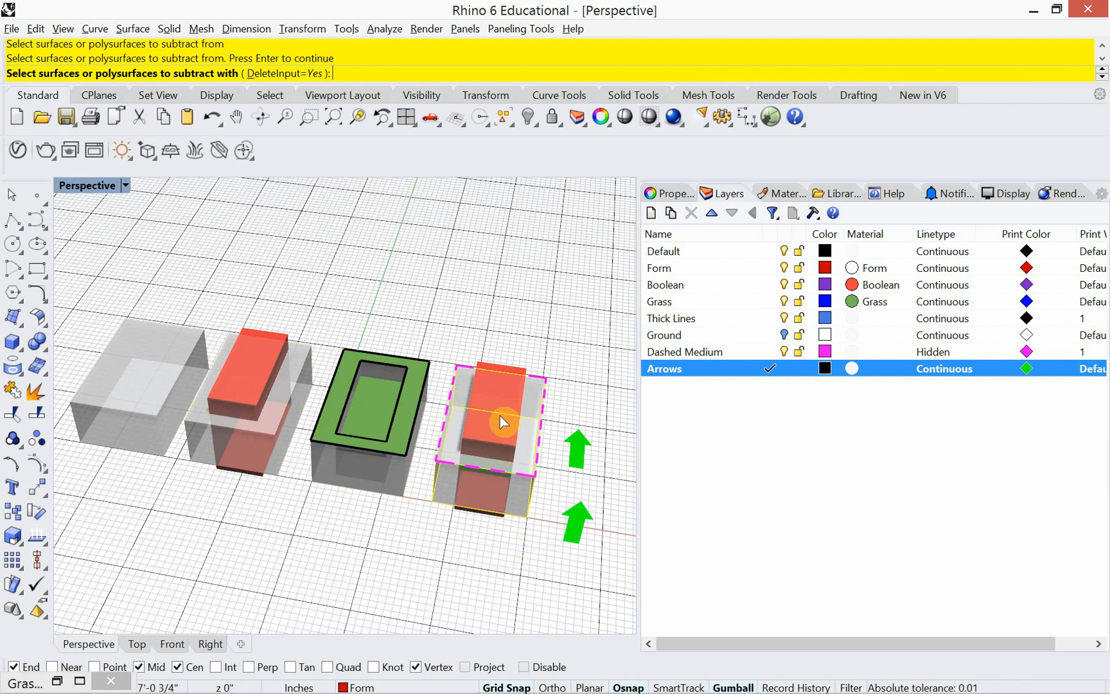
left_click(492, 387)
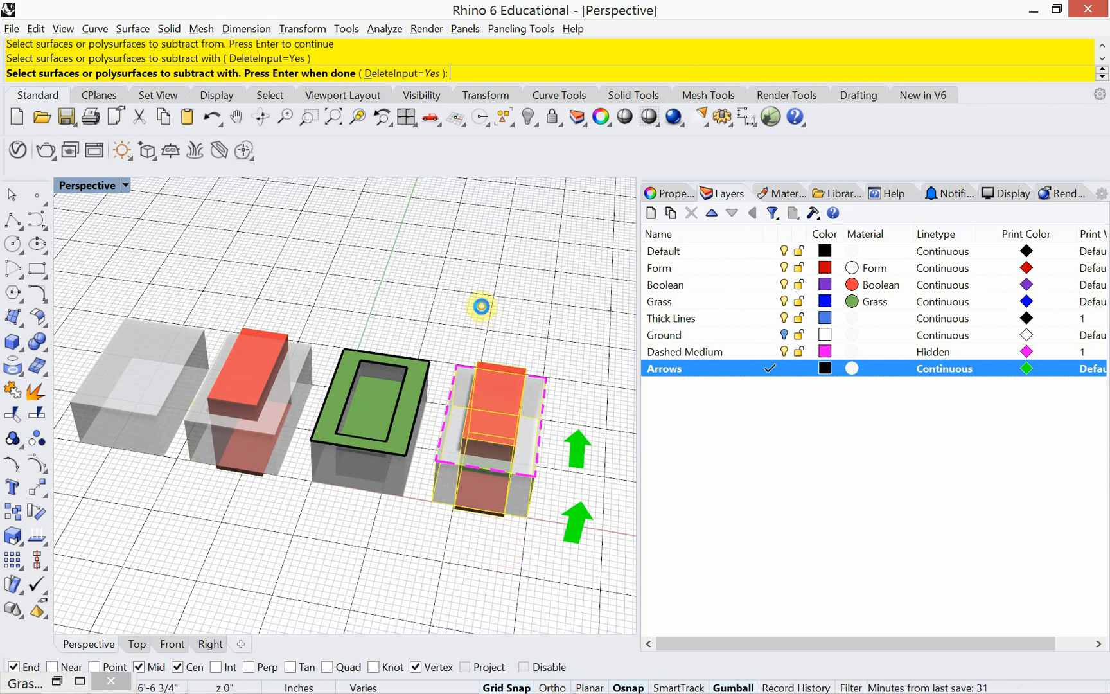
key("Return")
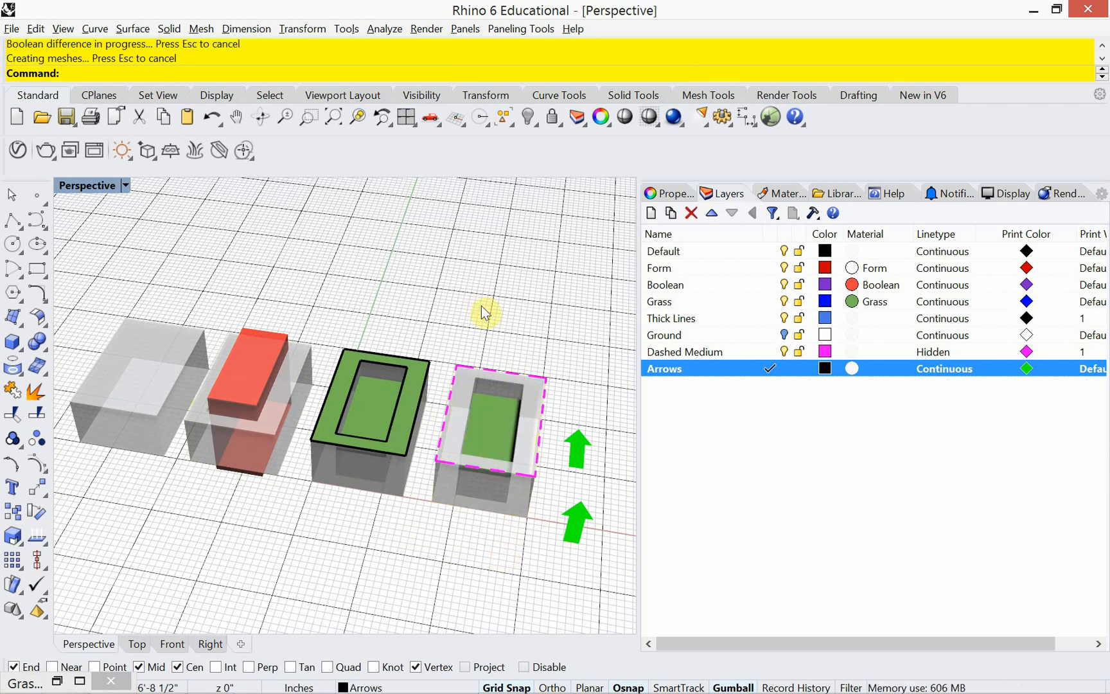
Step: Turn on the hollowed box's solid points and raise its rear top corner nearest the arrows vertically
left_click(528, 402)
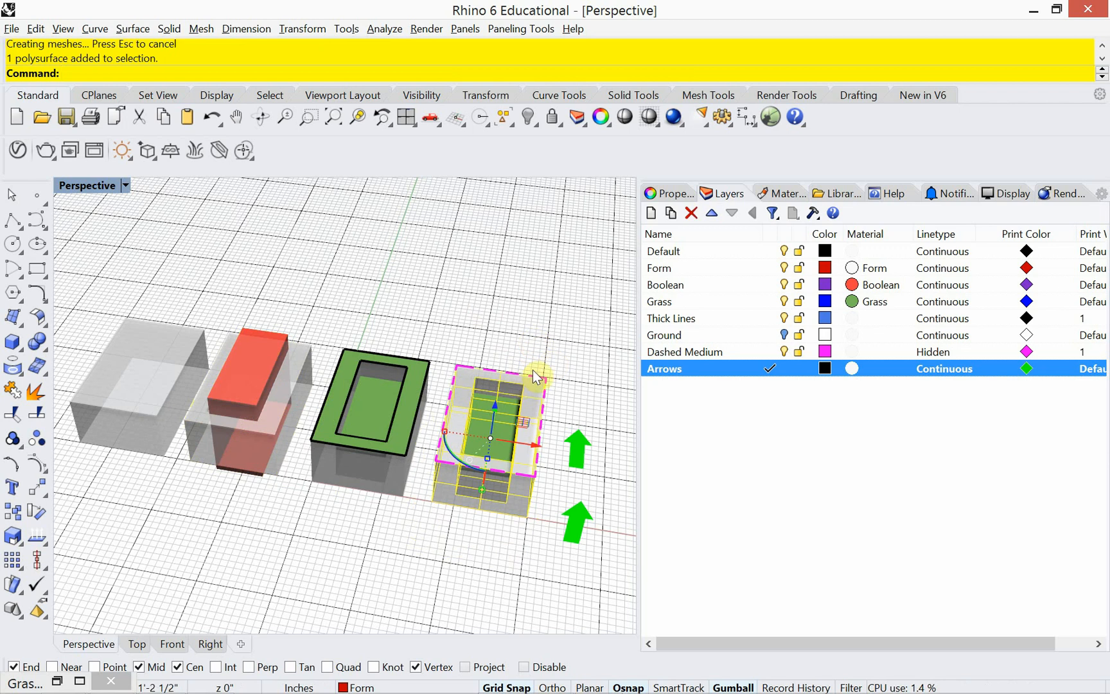
left_click(551, 365)
scroll(553, 372, "up", 5)
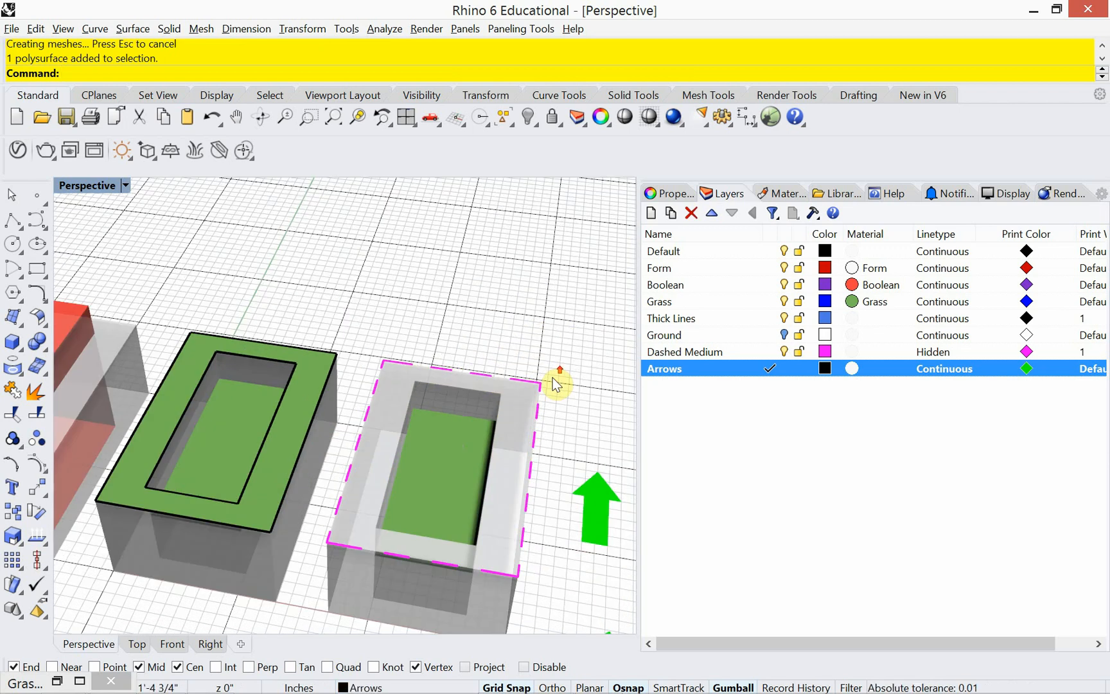
left_click(521, 410)
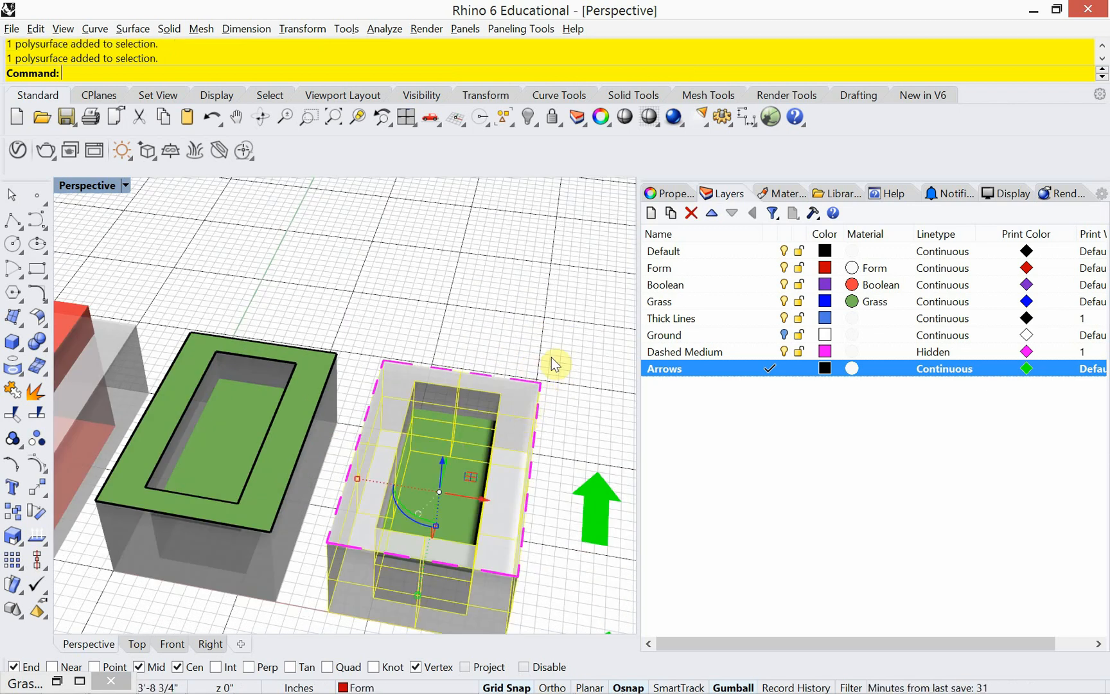
type("SolidPtOn")
key("Return")
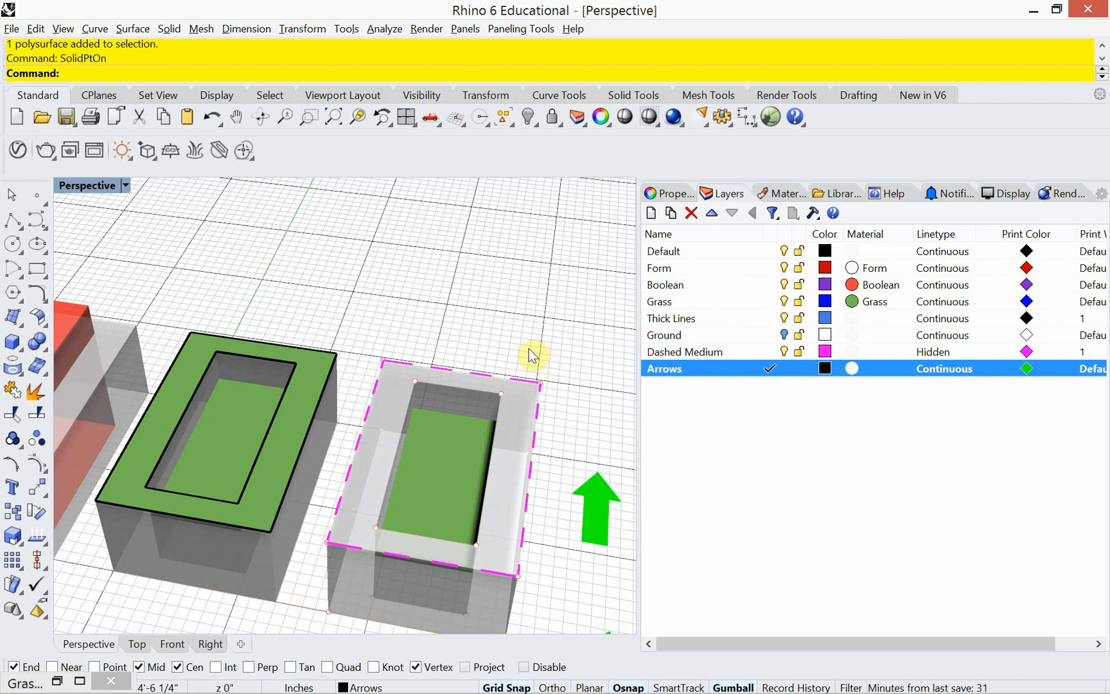
left_click_drag(511, 312, 588, 409)
left_click_drag(549, 365, 556, 305)
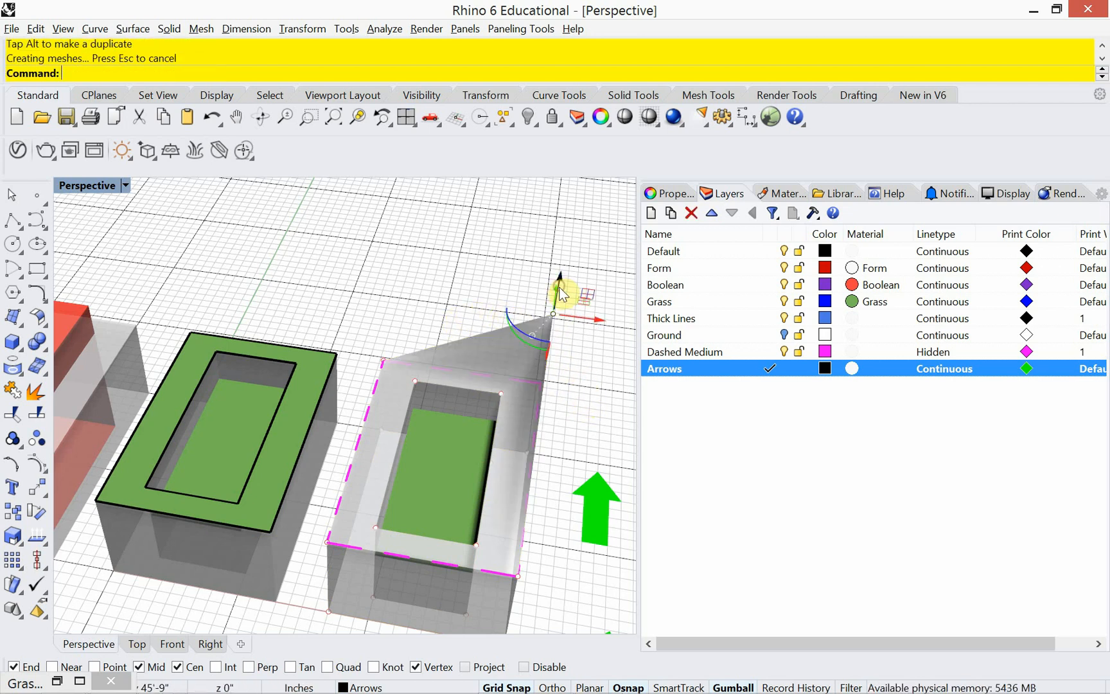
Step: Raise the opening's rear corner point nearest the arrows vertically to follow the box's raised outer corner
left_click(501, 394)
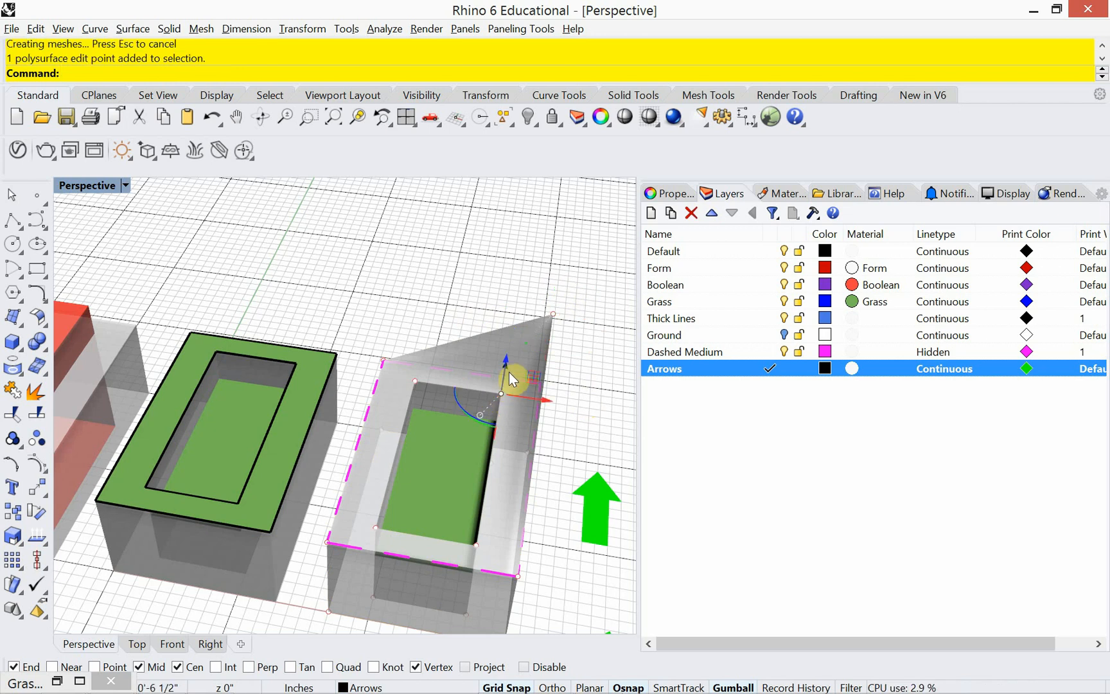
left_click_drag(505, 363, 516, 321)
left_click(566, 408)
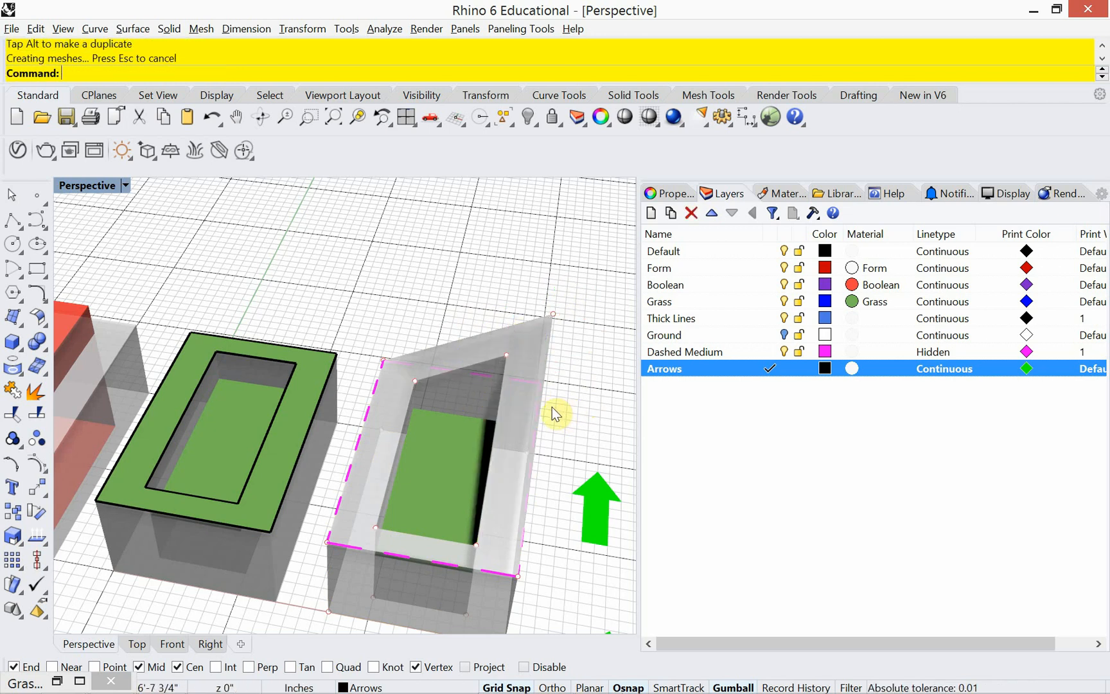
mouse_move(442, 317)
right_mouse_down()
mouse_move(463, 324)
mouse_move(414, 300)
mouse_move(423, 312)
right_mouse_up()
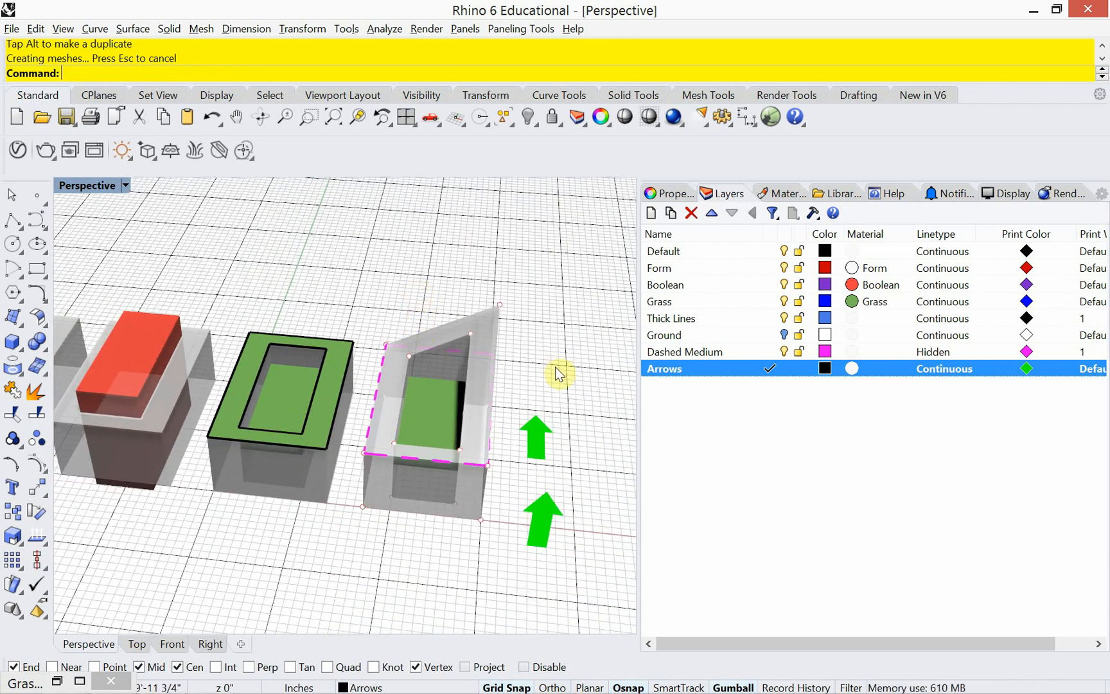
mouse_move(556, 366)
right_mouse_down()
mouse_move(540, 377)
mouse_move(503, 364)
right_mouse_up()
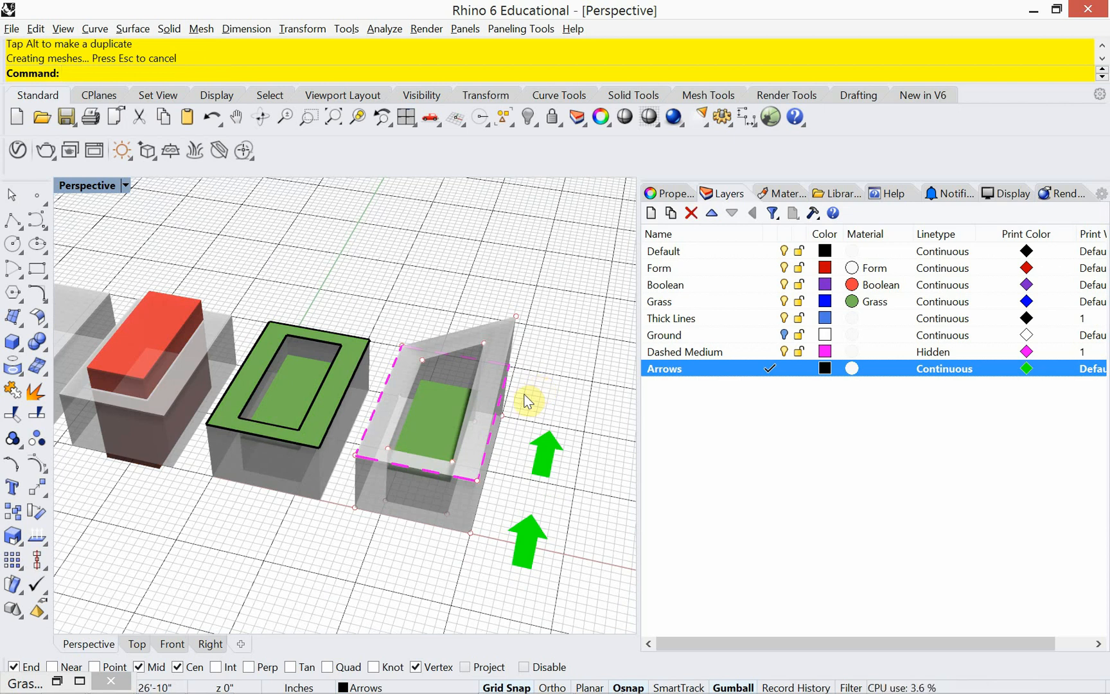
mouse_move(436, 506)
right_mouse_down()
mouse_move(471, 504)
mouse_move(417, 511)
right_mouse_up()
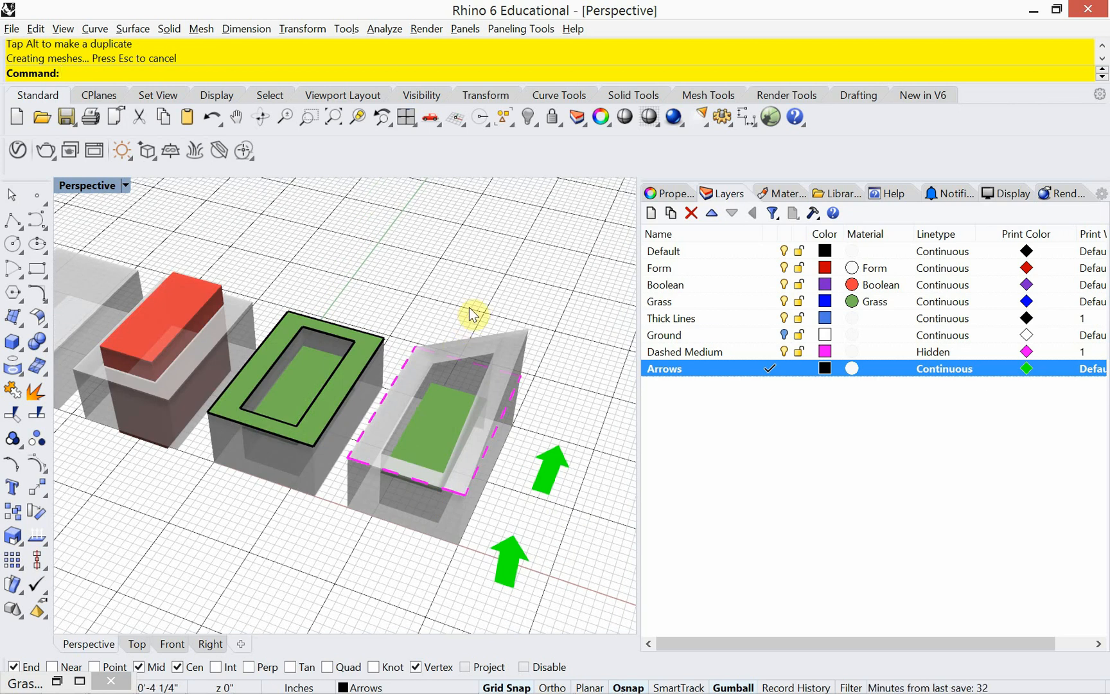
Step: Undo both corner raises and raise the outer and inner rear corner points nearest the arrows together vertically
key("ctrl+z")
key("ctrl+z")
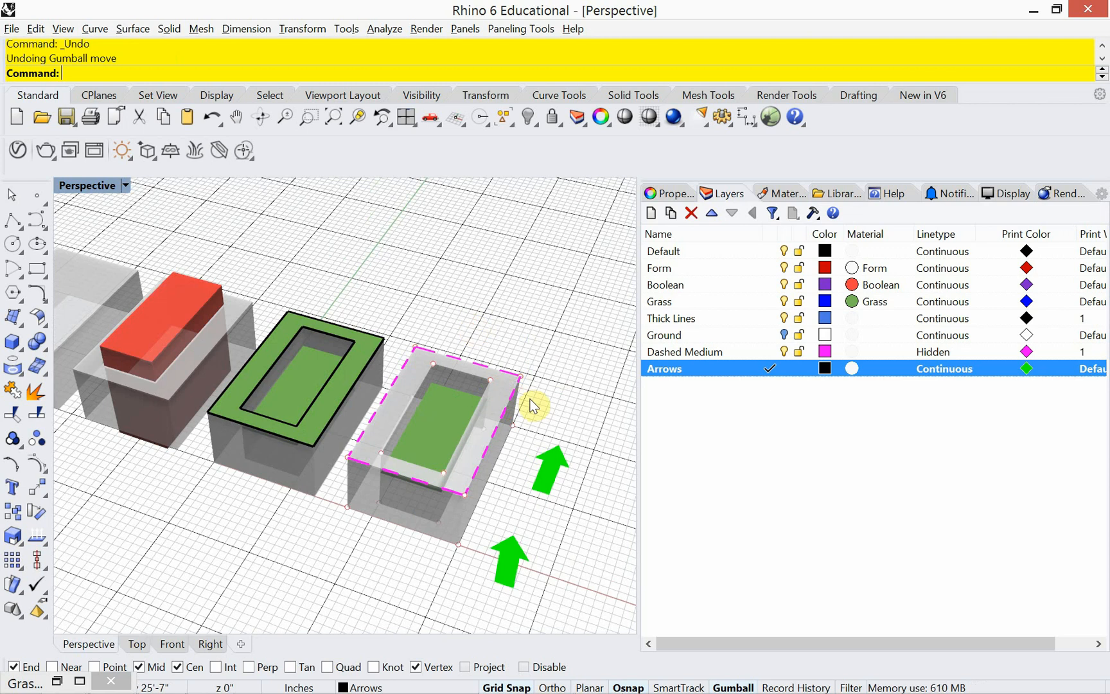
left_click_drag(560, 341, 475, 366)
left_click_drag(454, 311, 504, 416, "ctrl+shift")
right_click_drag(504, 416, 539, 341)
left_click(534, 333)
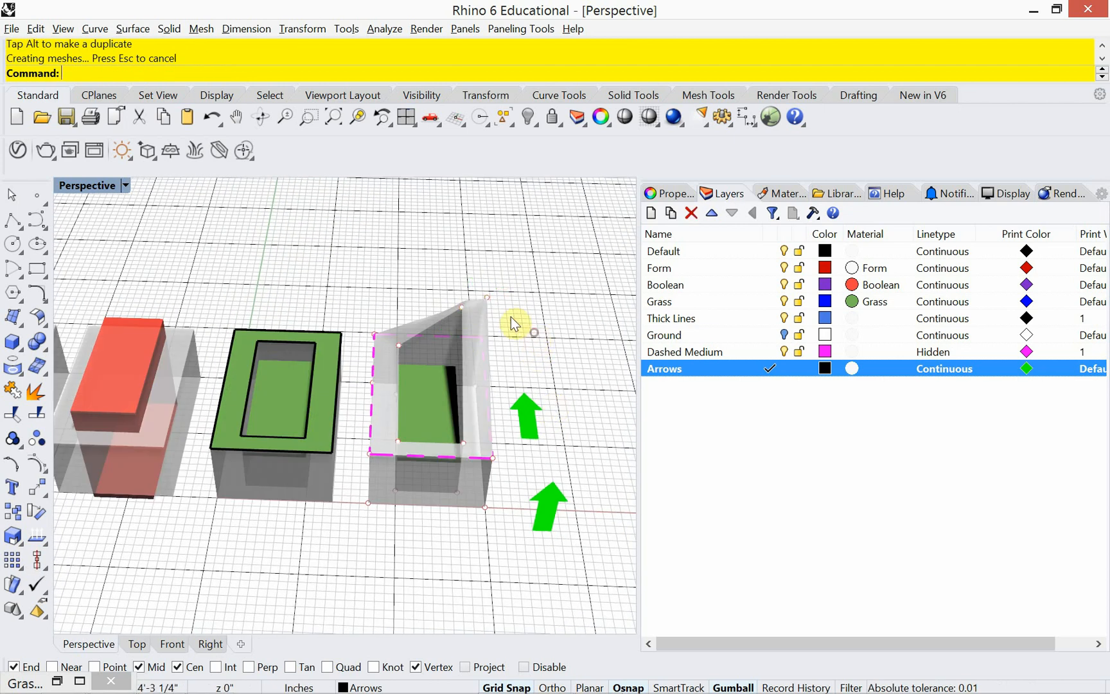
Step: Raise only the last box's outer rear corner point slightly higher and turn off its solid points
scroll(496, 295, "up", 2)
left_click(486, 300)
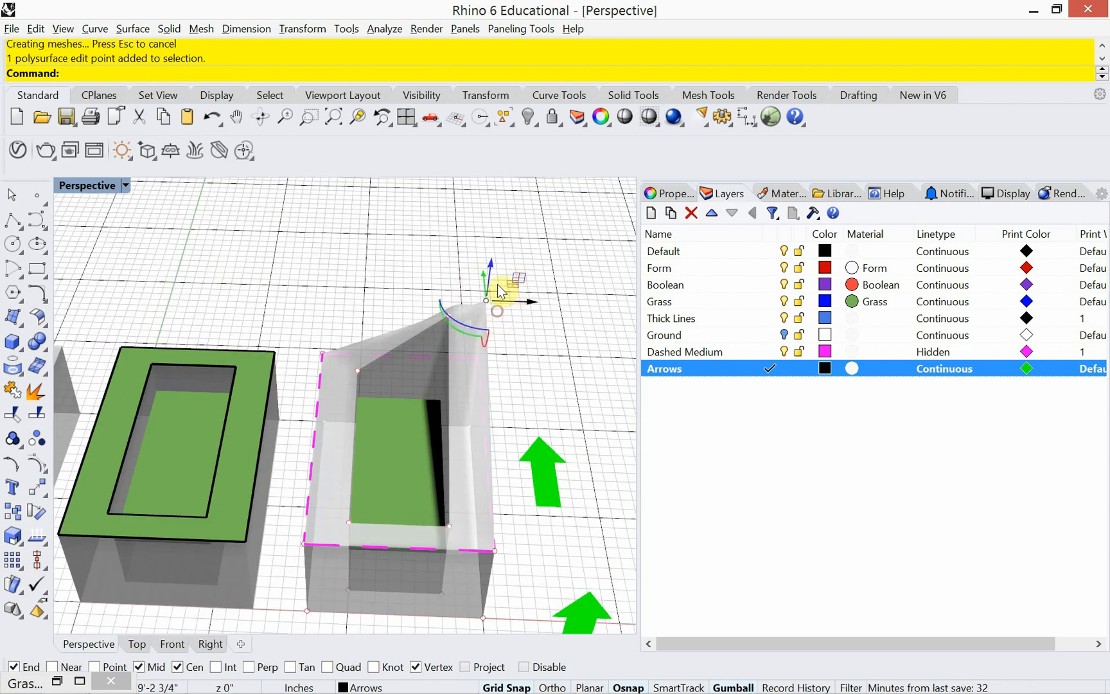
left_click_drag(493, 284, 493, 257)
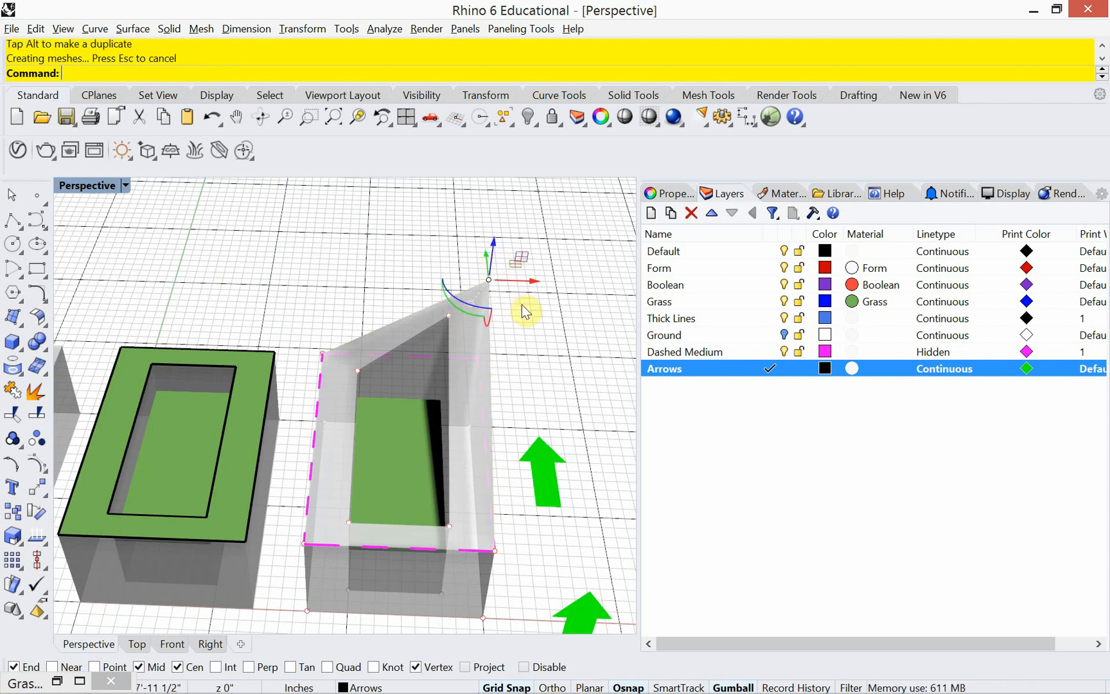
left_click(537, 333)
right_click_drag(528, 355, 516, 367)
scroll(417, 360, "down", 2)
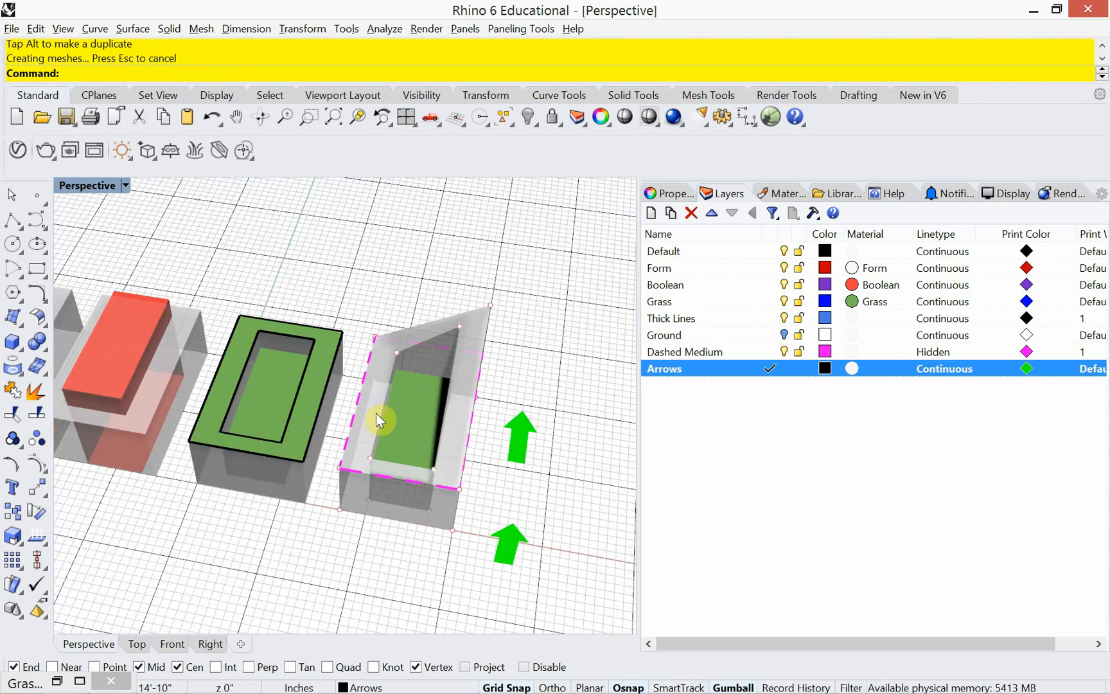
right_click_drag(330, 403, 330, 404)
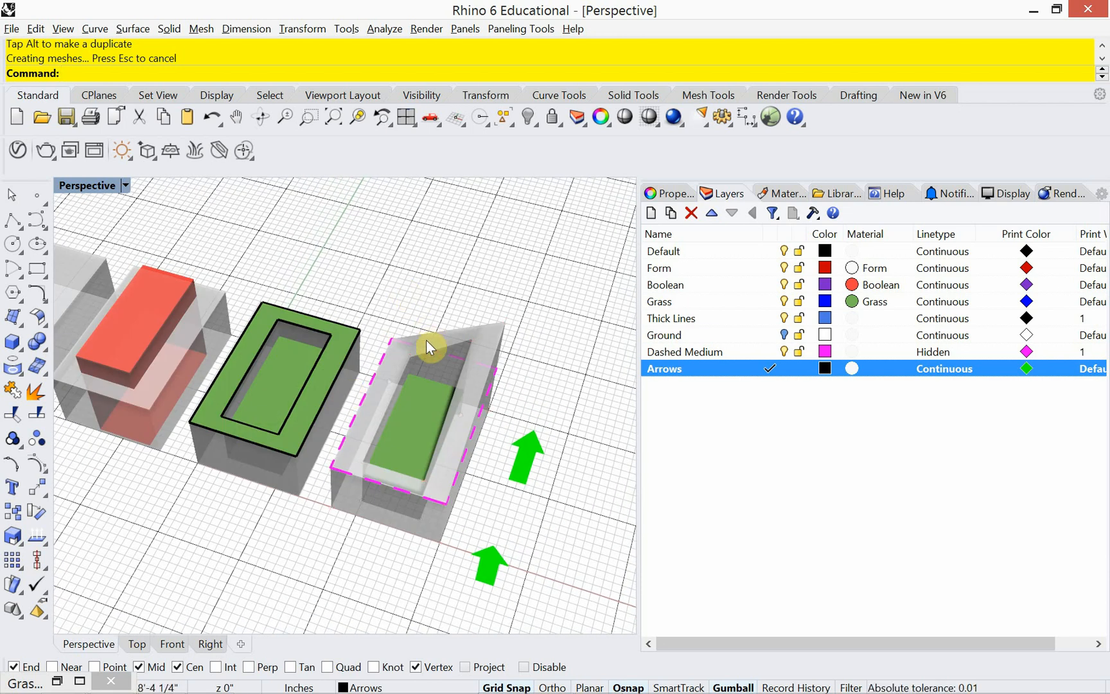
Step: Extract the sloped top surface of the last box with ExtractSrf
type("ExtractSrf")
key("Return")
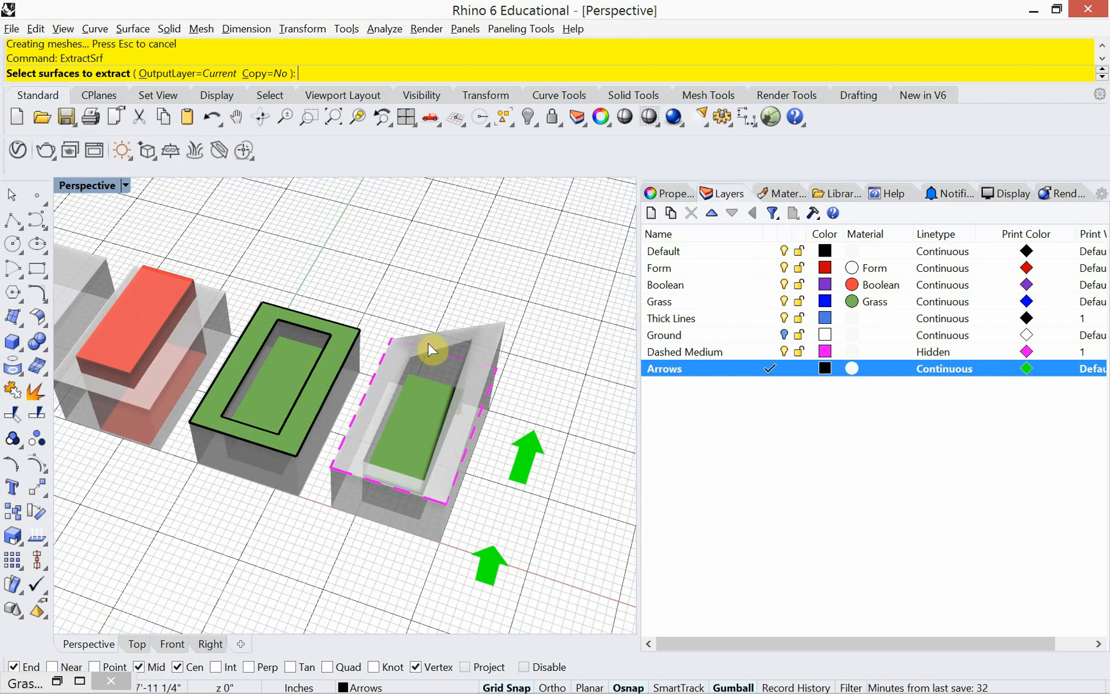
left_click(428, 344)
key("Return")
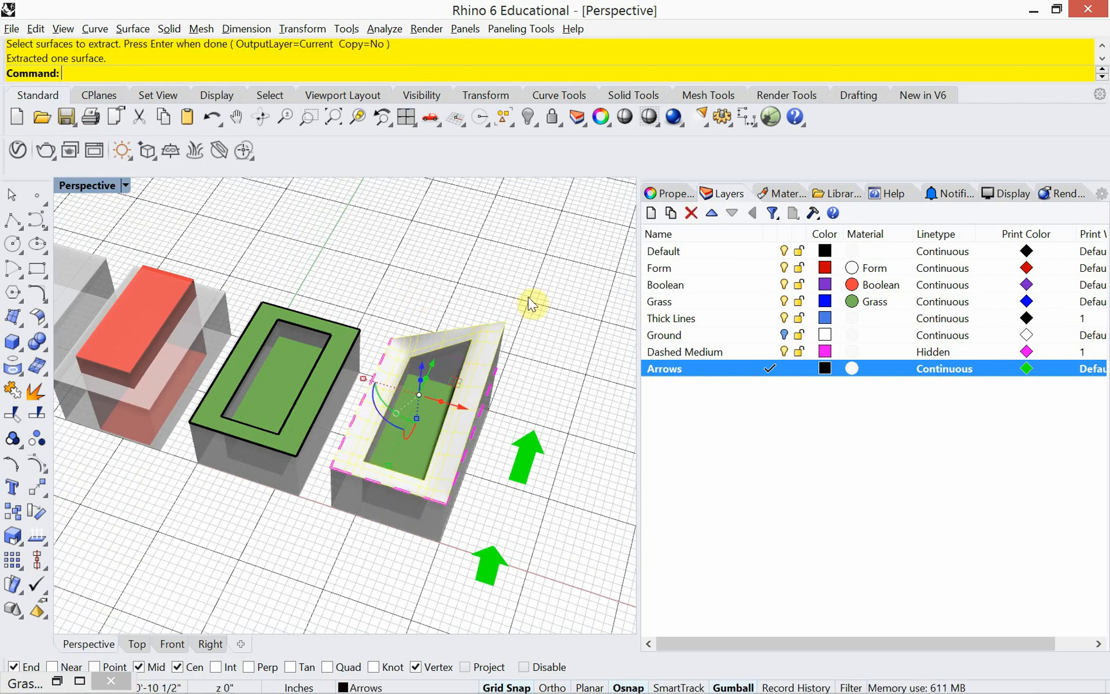
Step: Change the extracted top surface to the Grass layer and clear the selection
right_click(704, 304)
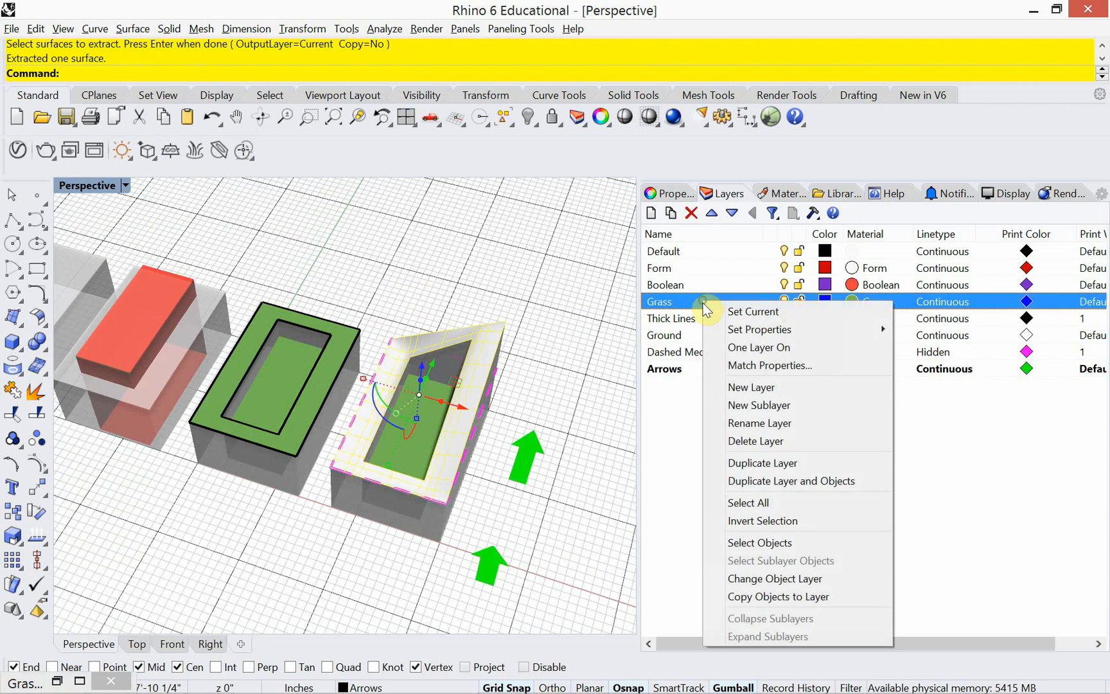
left_click(775, 578)
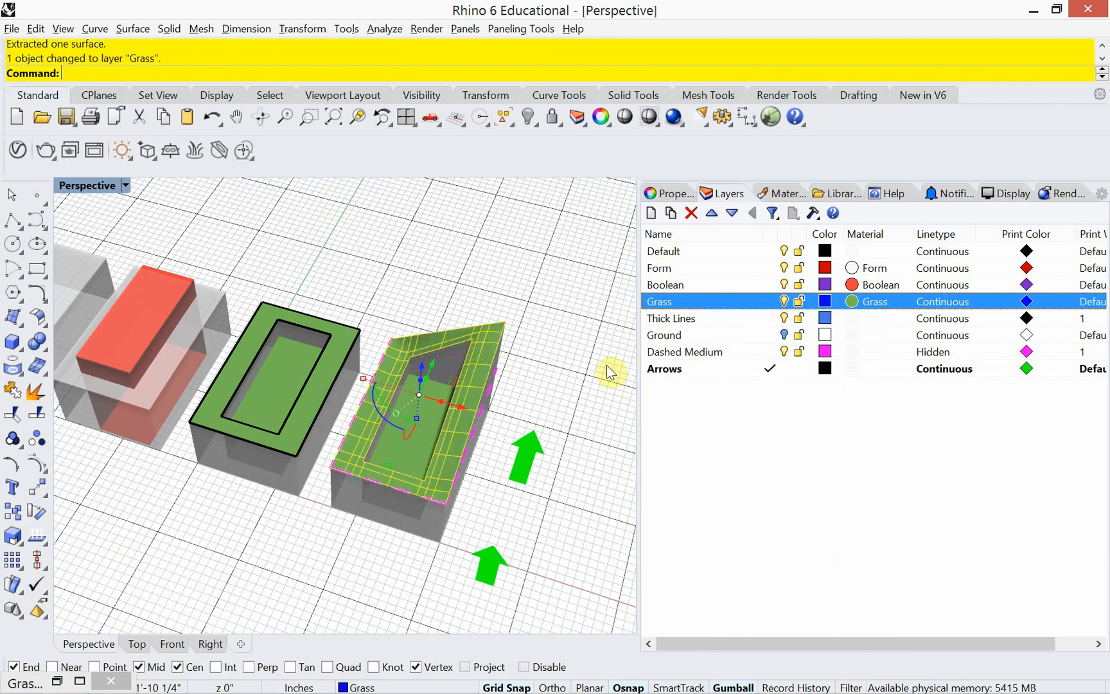
left_click(591, 354)
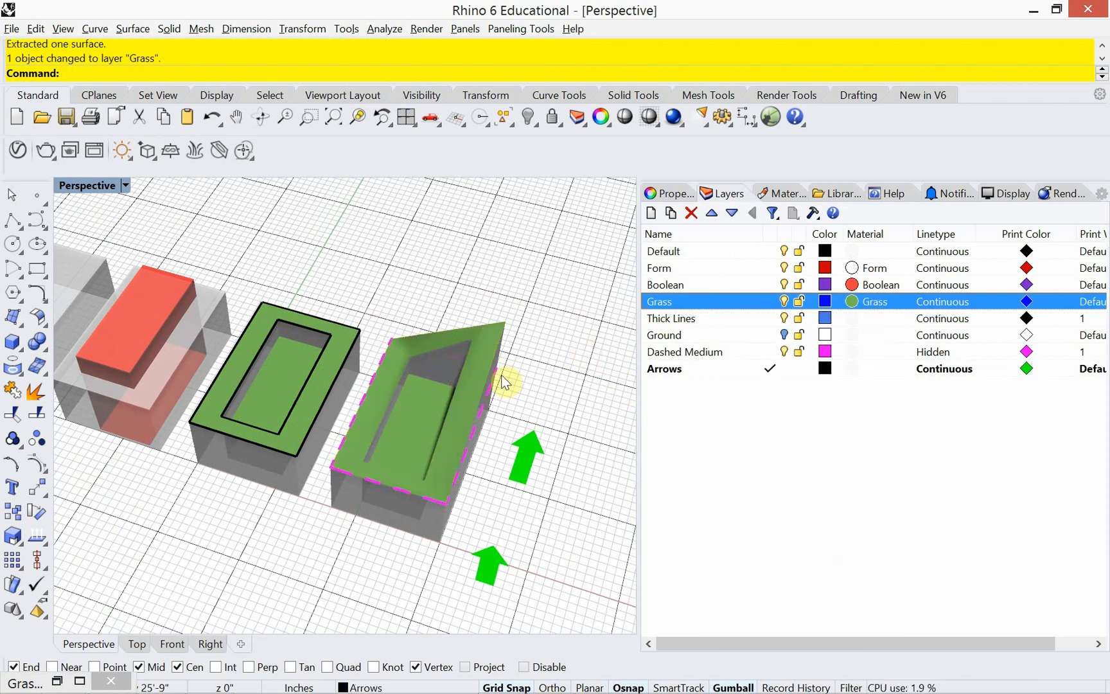
Step: Set the Grass layer material's transparency to 21%
right_click_drag(535, 353, 538, 345)
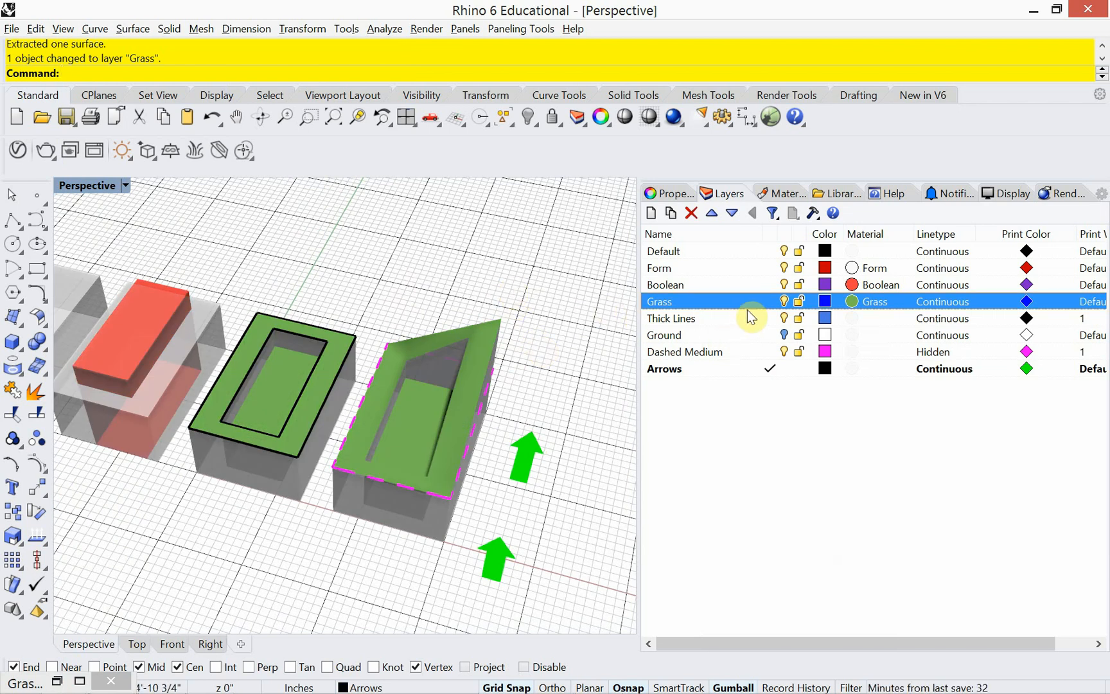
left_click(848, 300)
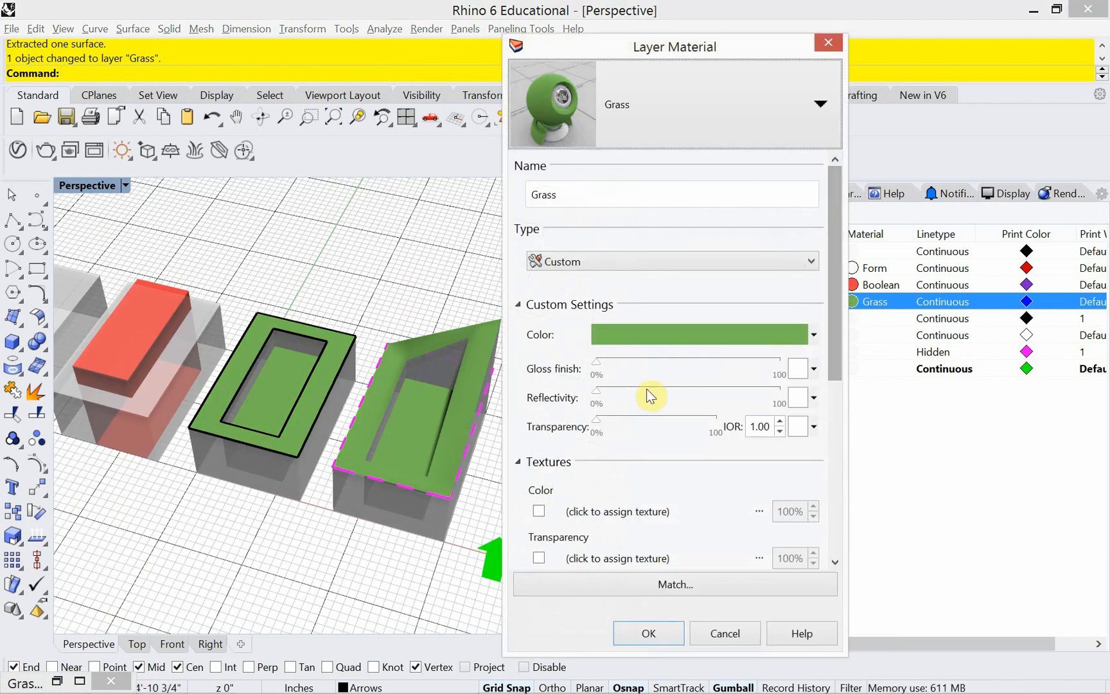
left_click_drag(595, 431, 622, 432)
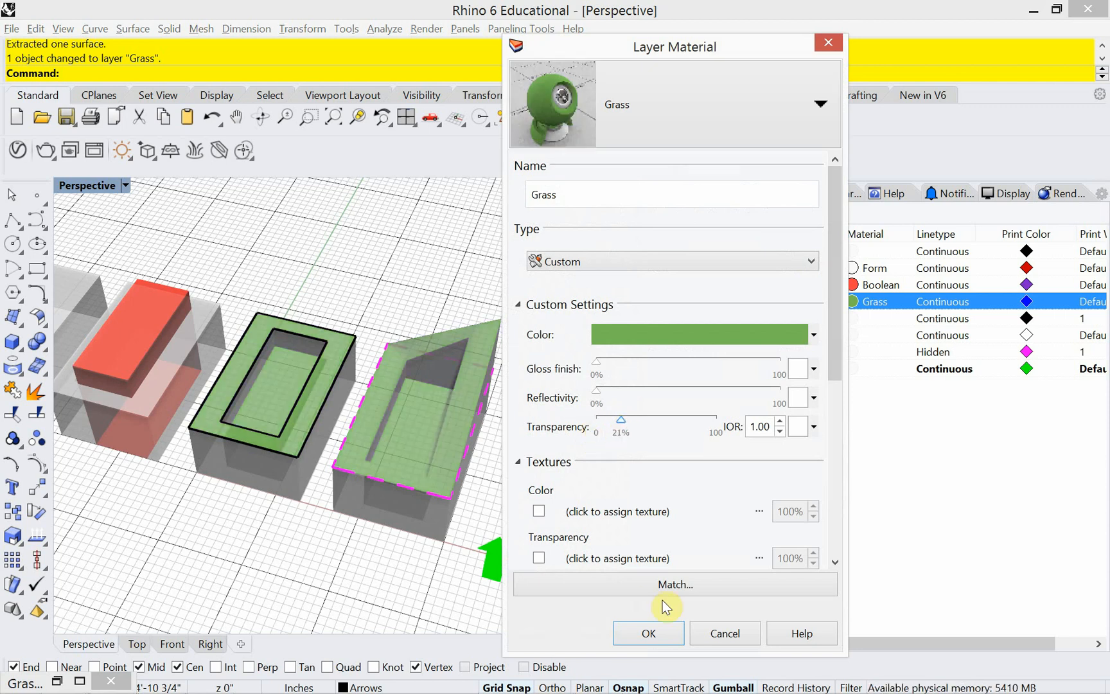
left_click(649, 633)
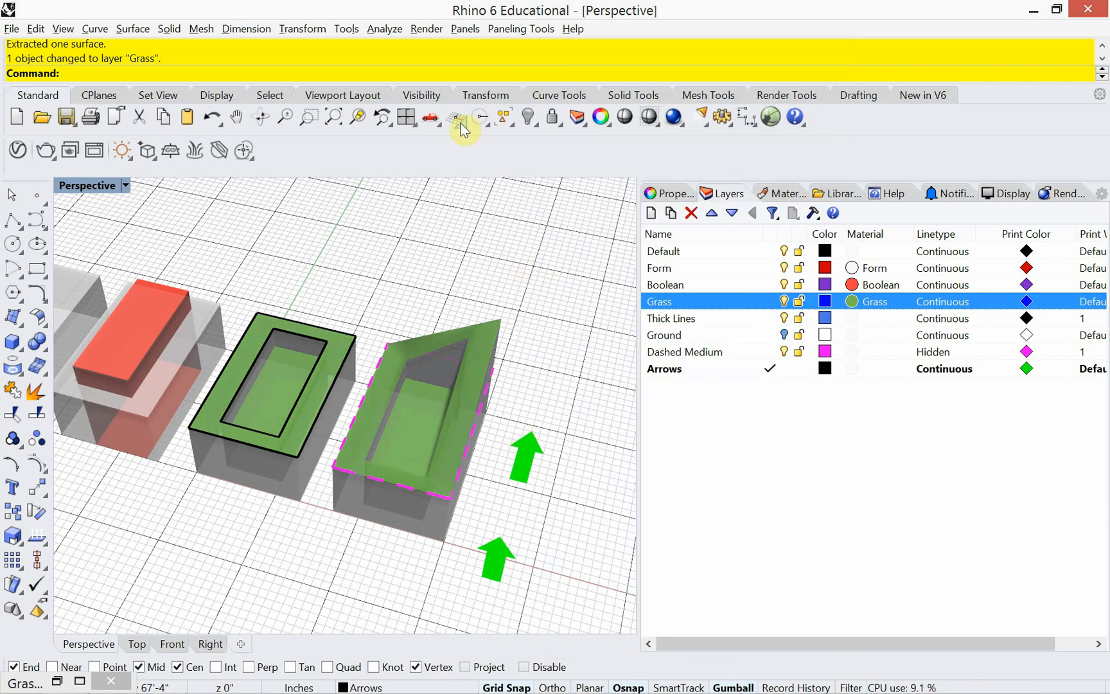
Step: Copy the third planter's two thick outlines from its rear top corner to the sloped box's matching corner, and delete the copied outer outline
left_click(297, 324)
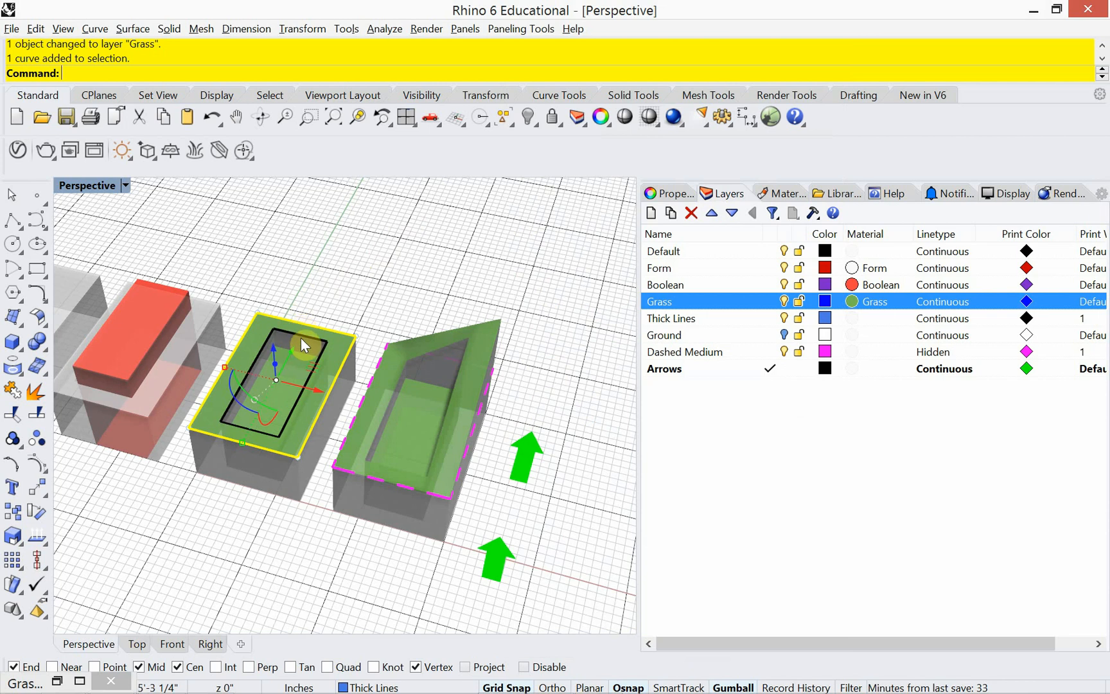
left_click(304, 334)
type("co")
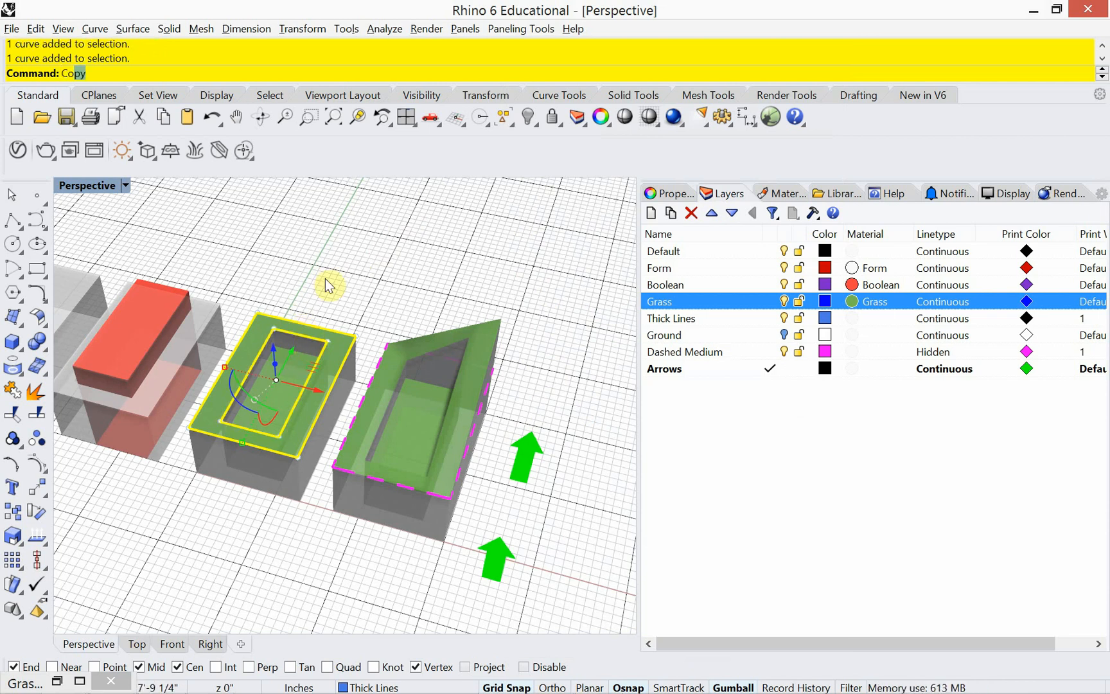
key("Return")
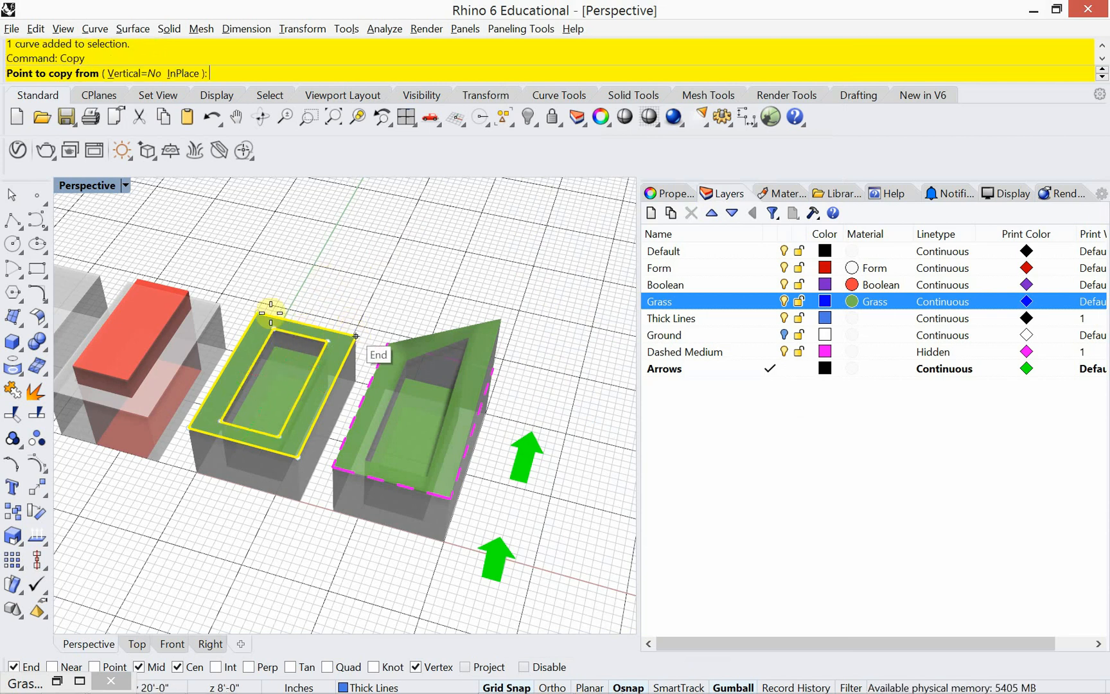
left_click(257, 313)
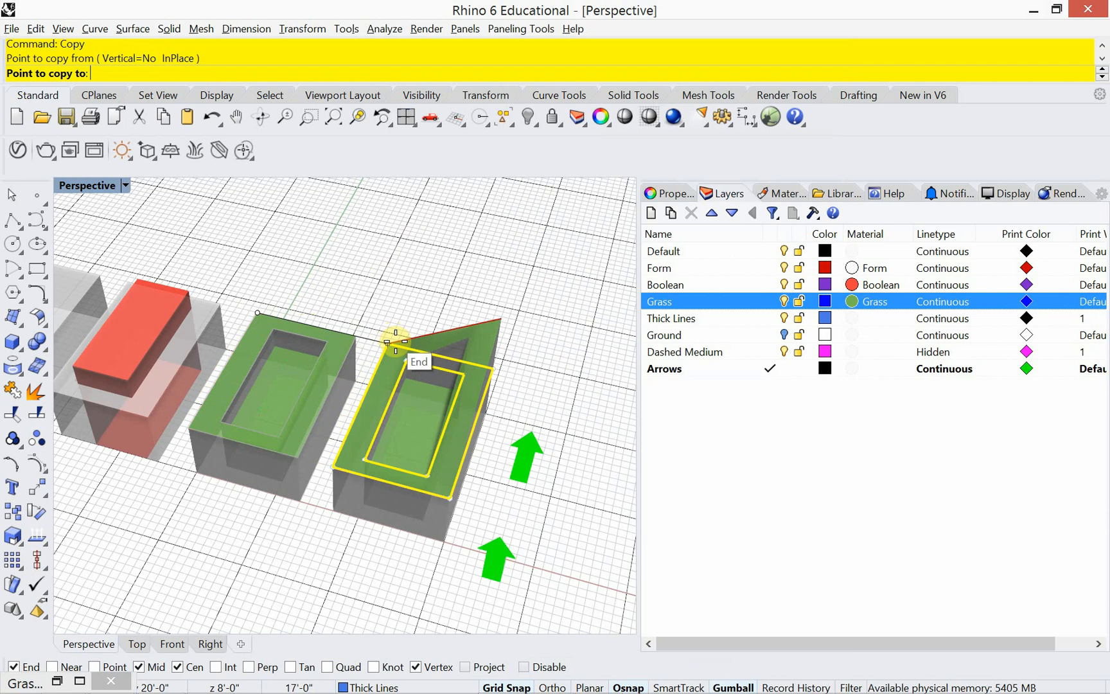
left_click(395, 341)
key("Return")
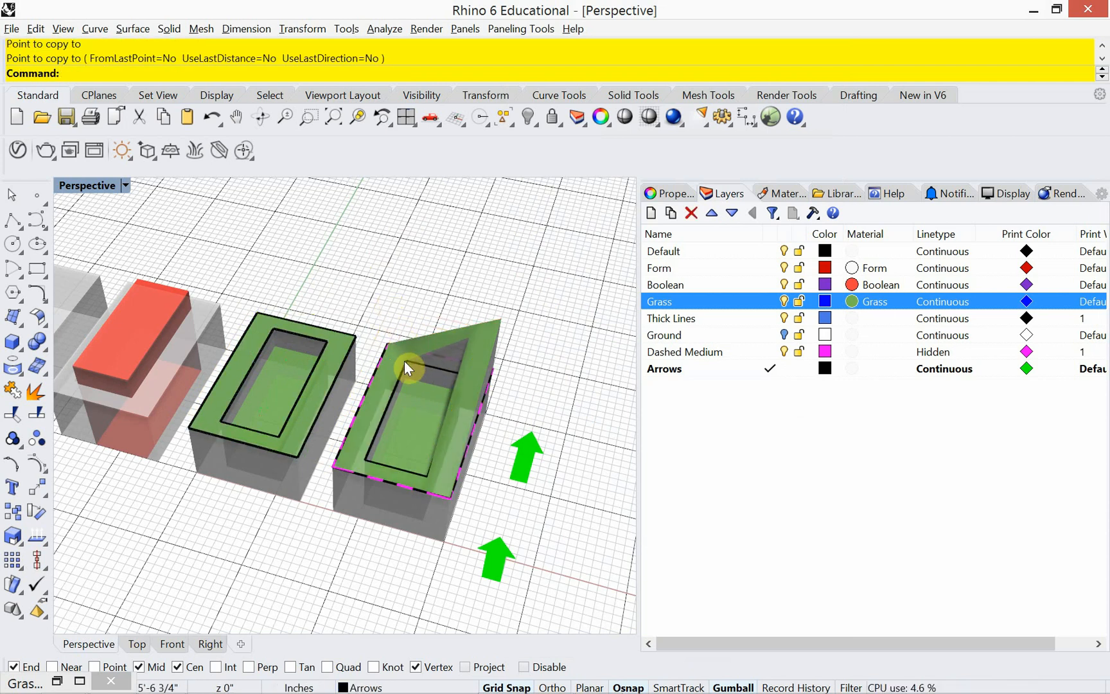
left_click(418, 491)
key("Delete")
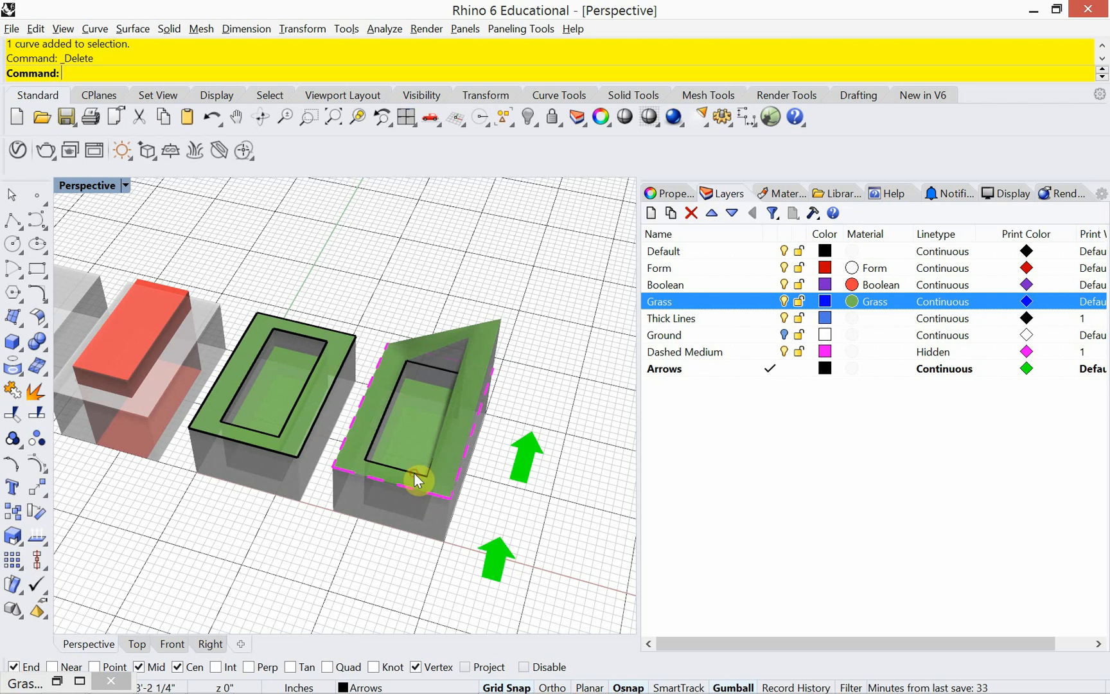
Step: Move the copied inner outline's rear corner point up to the raised corner of the sloped box's opening
left_click(415, 481)
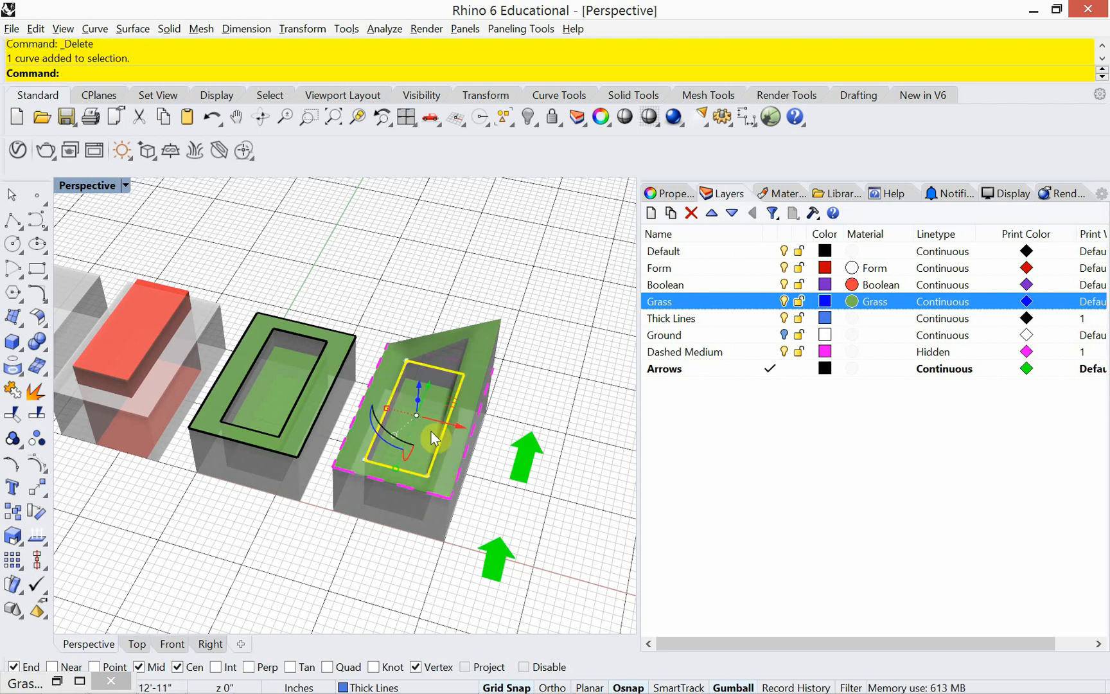
left_click(466, 371)
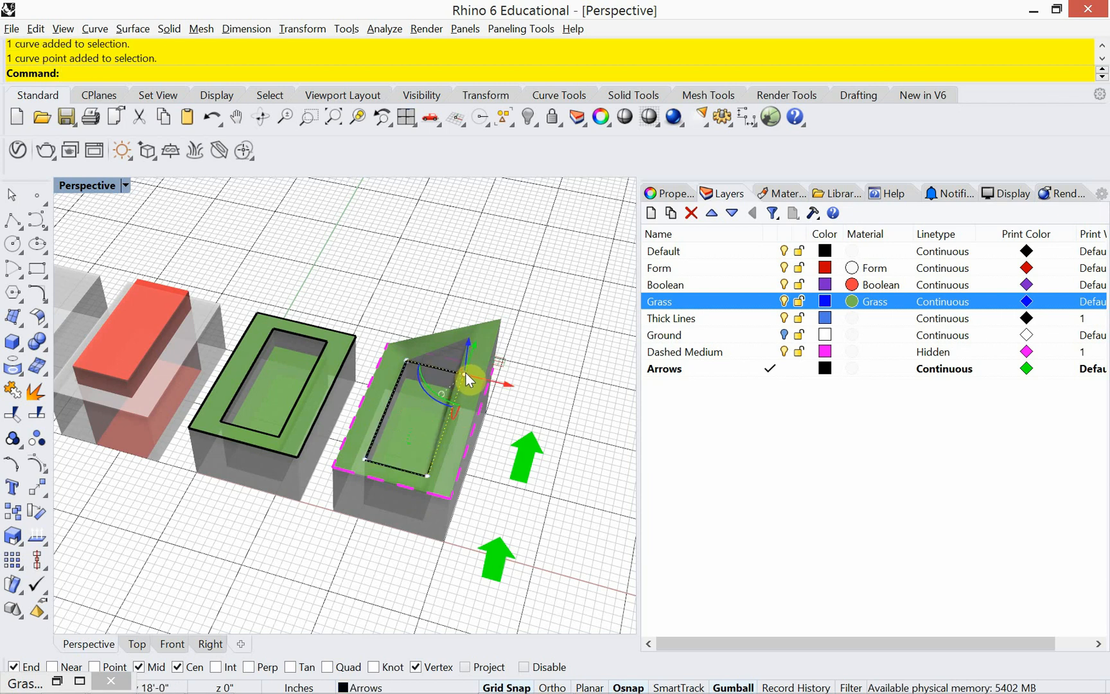
type("Movre")
key("Return")
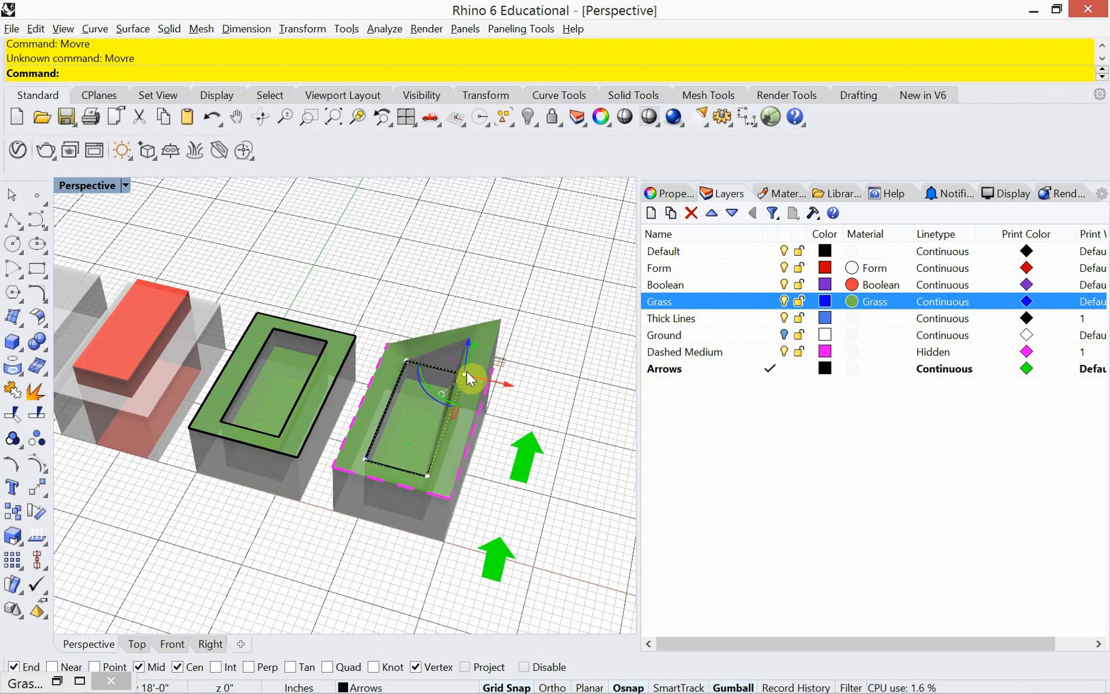
type("Move")
key("Return")
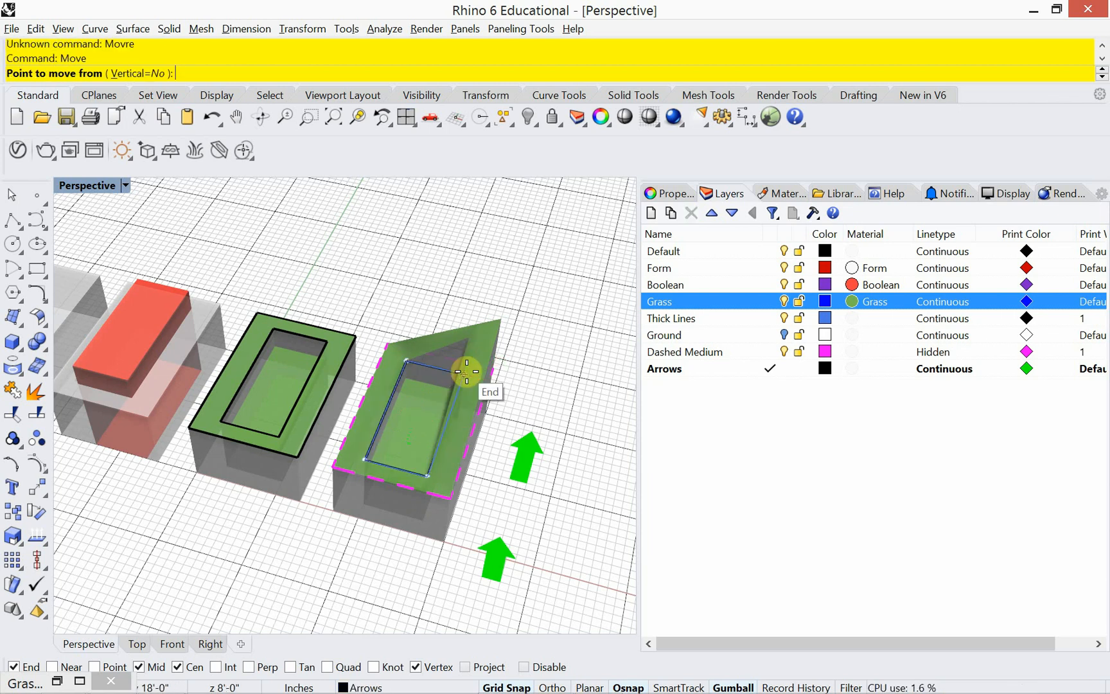
left_click(465, 375)
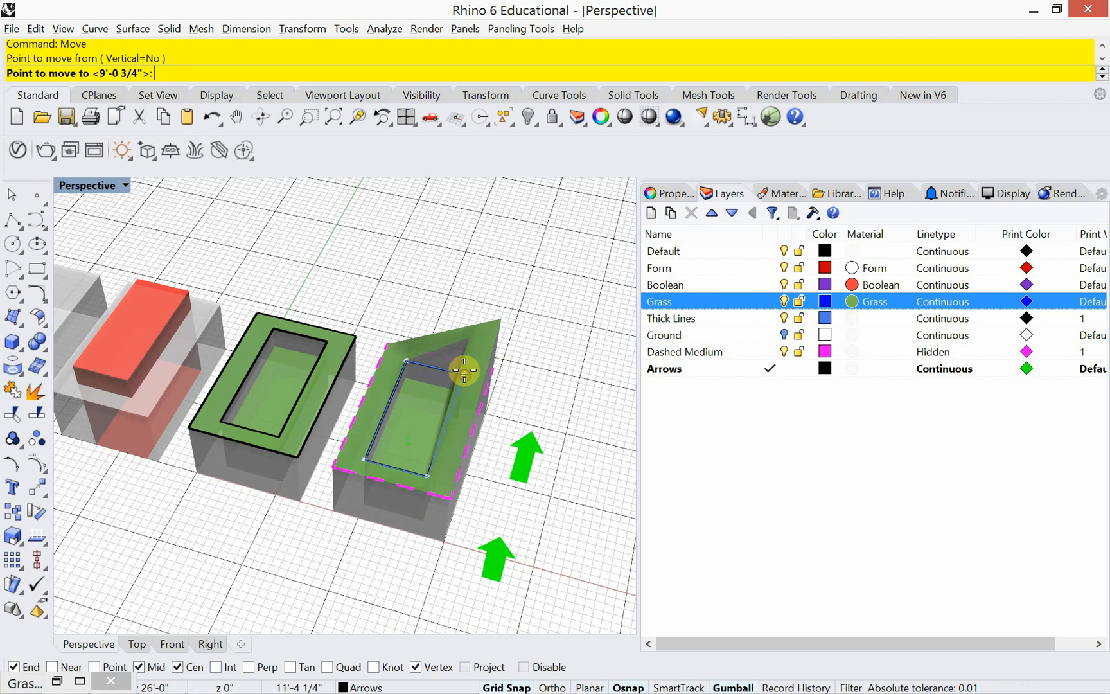
left_click(469, 339)
key("Escape")
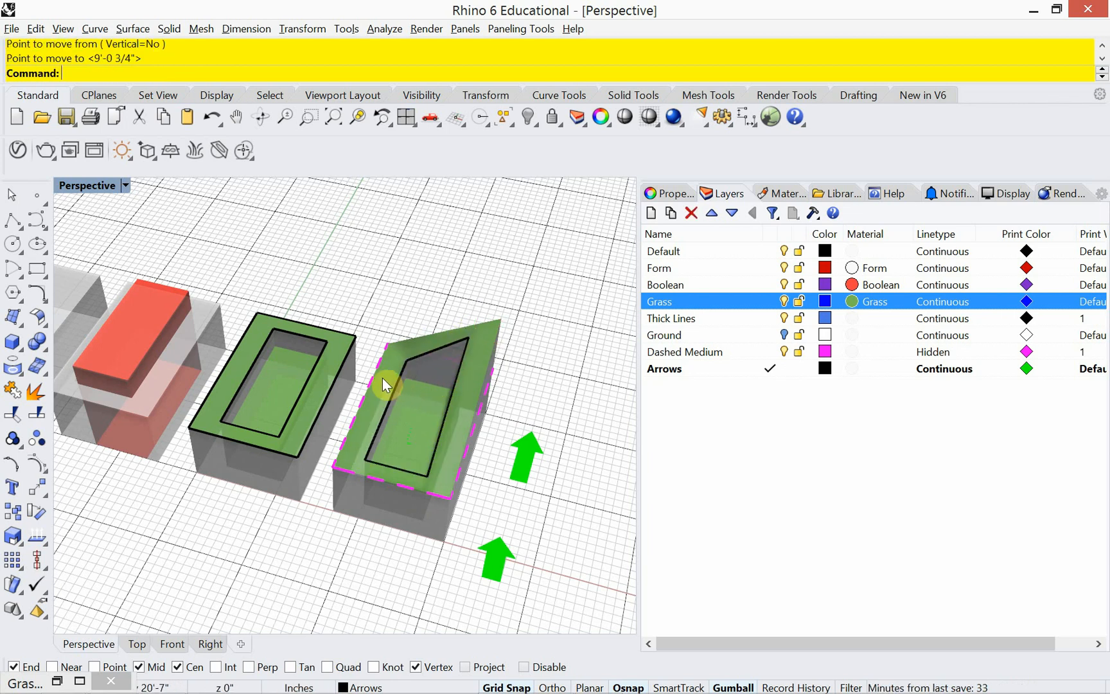
Step: Change the sloped opening's outline to the Dashed Medium layer
left_click(416, 355)
right_click(697, 350)
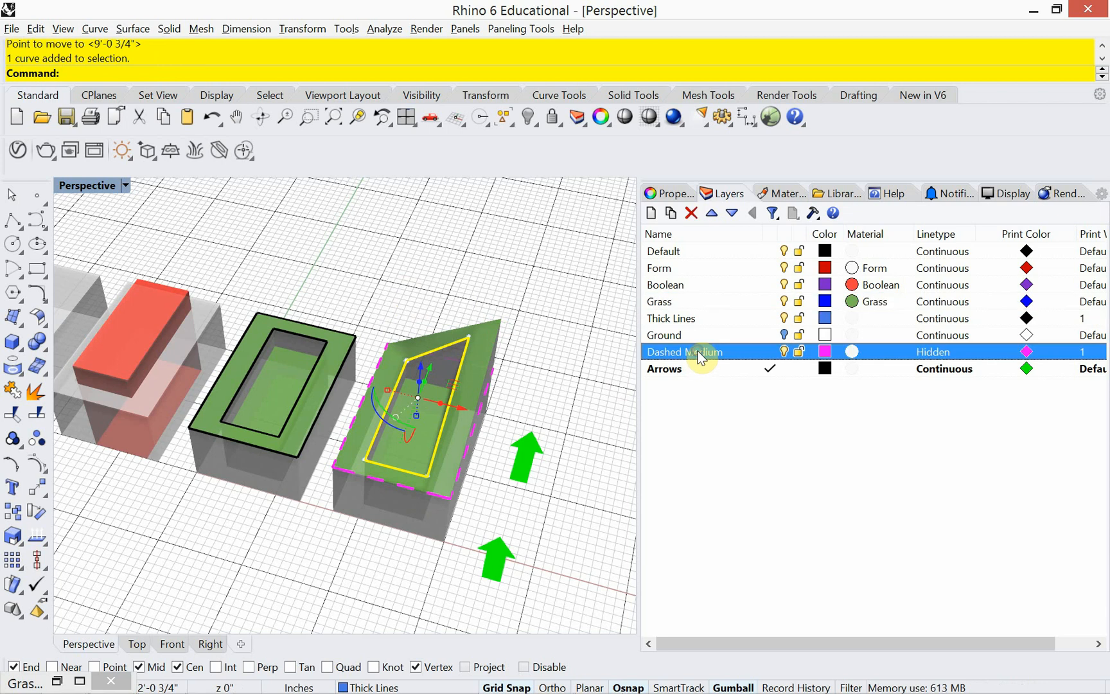
left_click(745, 283)
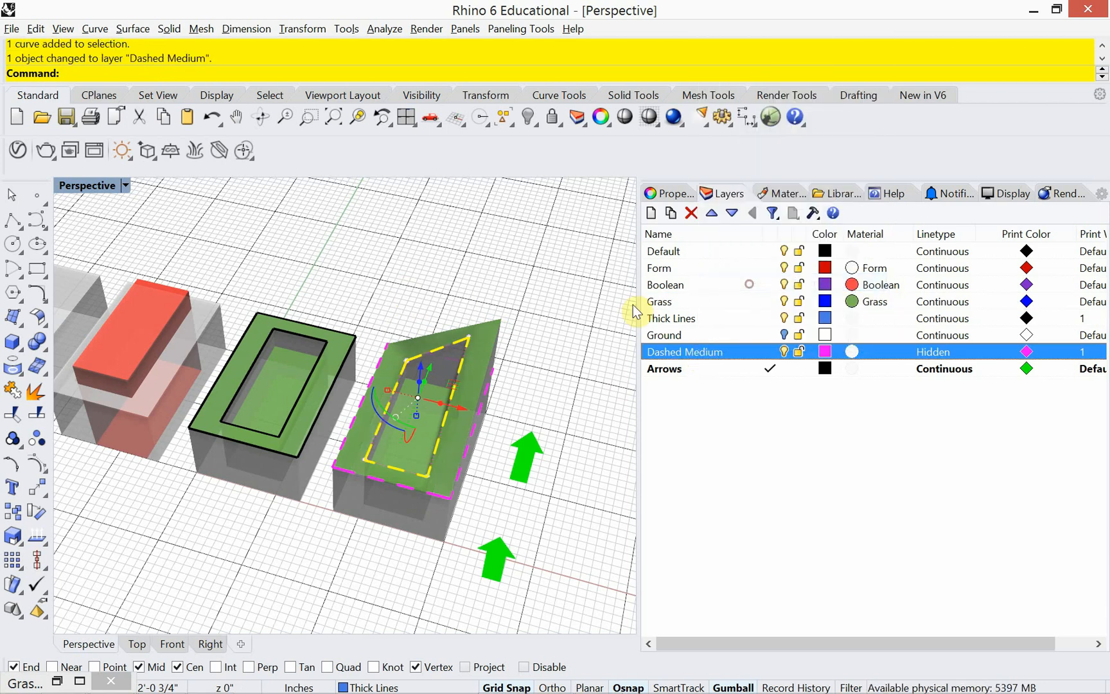
Step: Draw a vertical line up the sloped box's raised rear corner and change it to the Dashed Medium layer
mouse_move(539, 412)
right_mouse_down()
mouse_move(496, 377)
mouse_move(530, 428)
right_mouse_up()
type("Line")
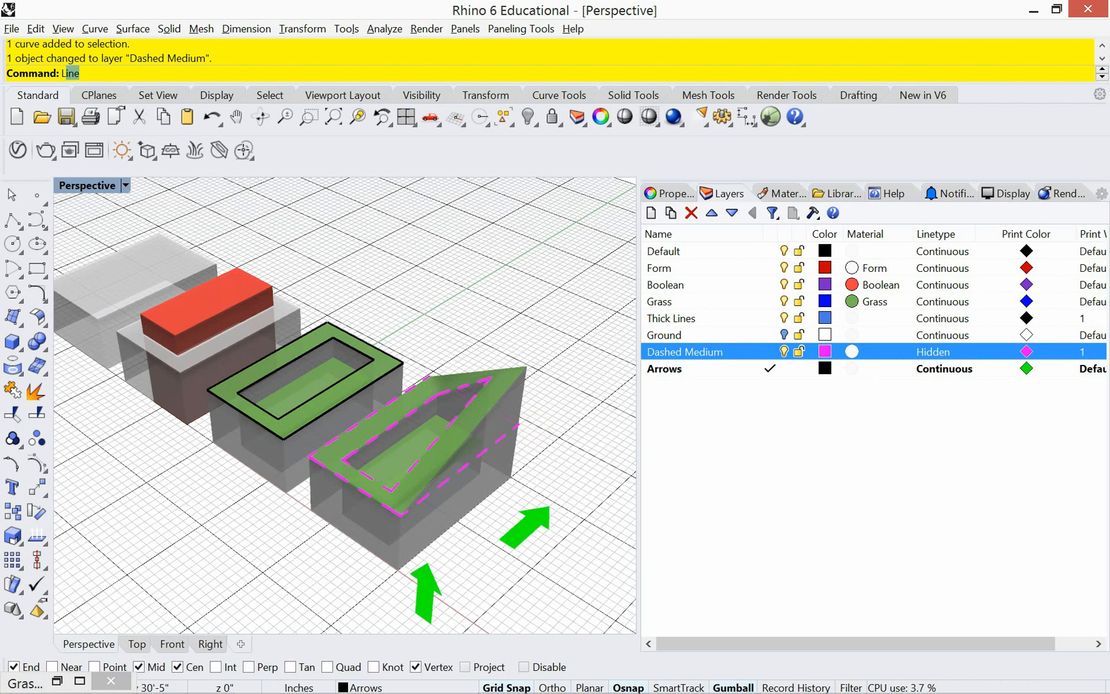
key("Return")
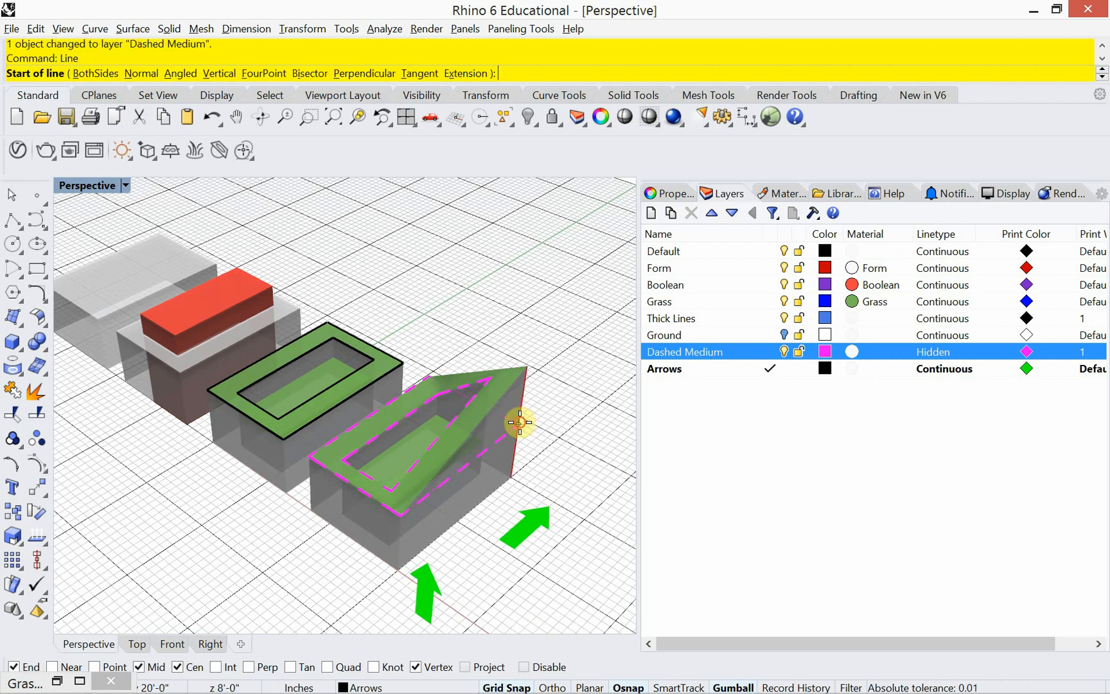
left_click(518, 421)
left_click(530, 366)
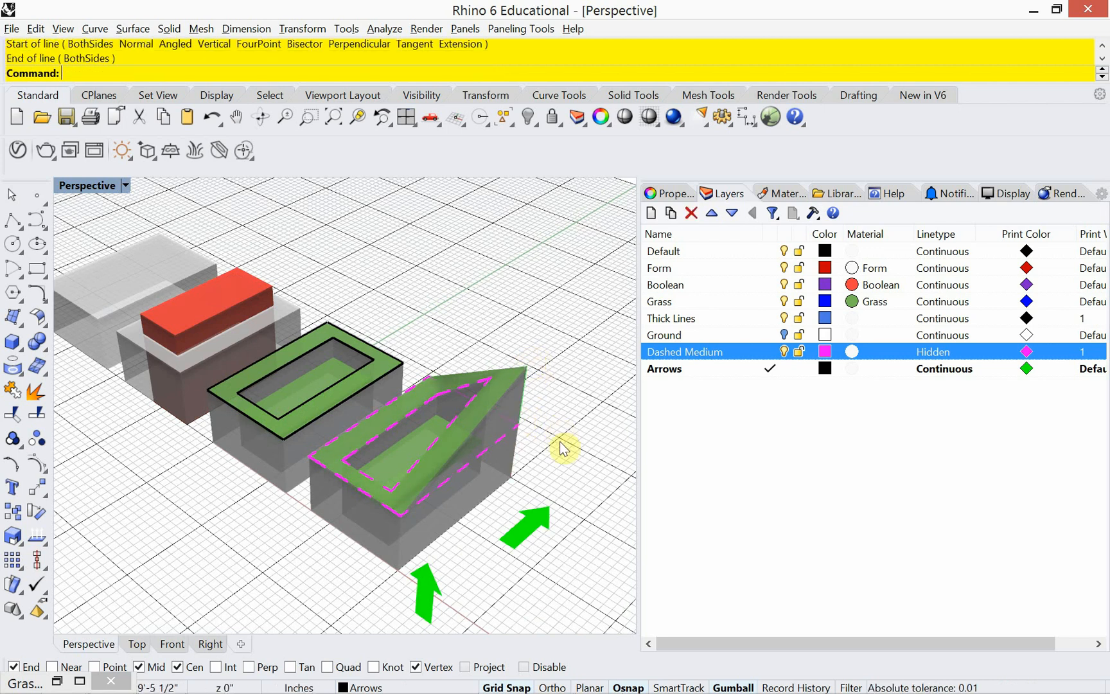
left_click(522, 397)
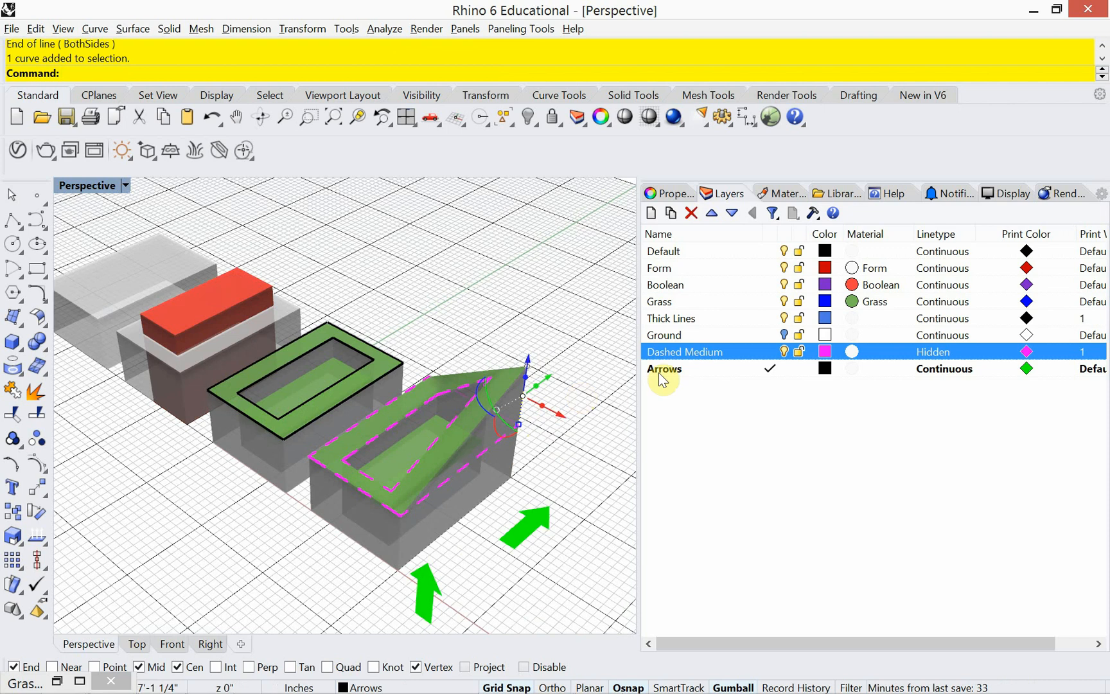
right_click(705, 351)
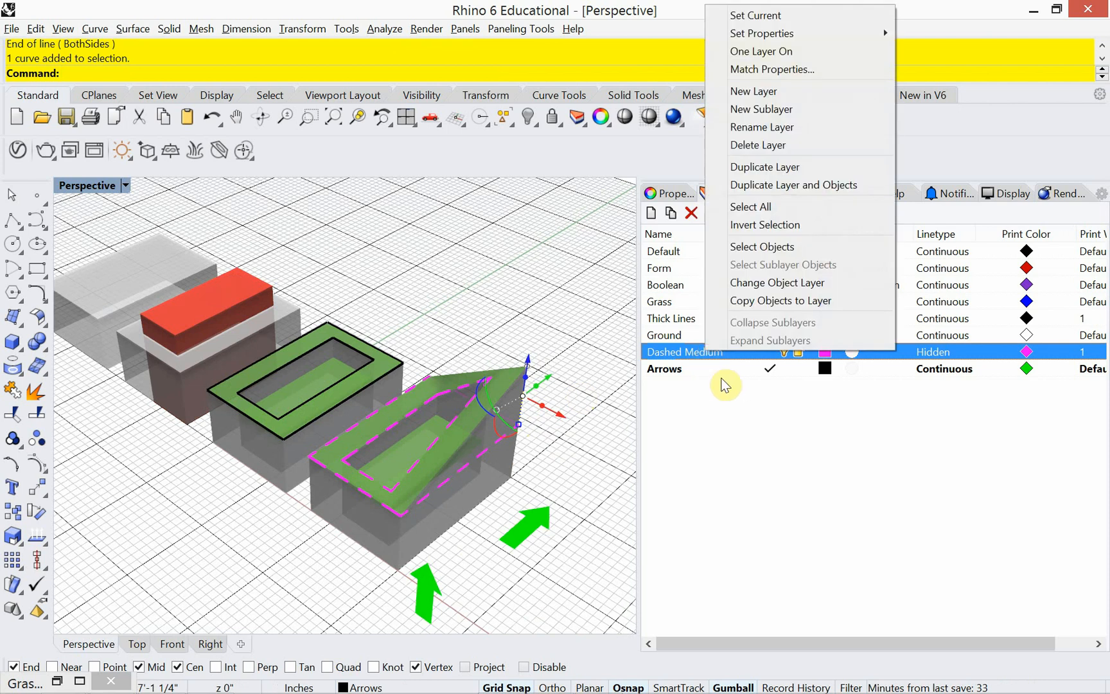
left_click(751, 283)
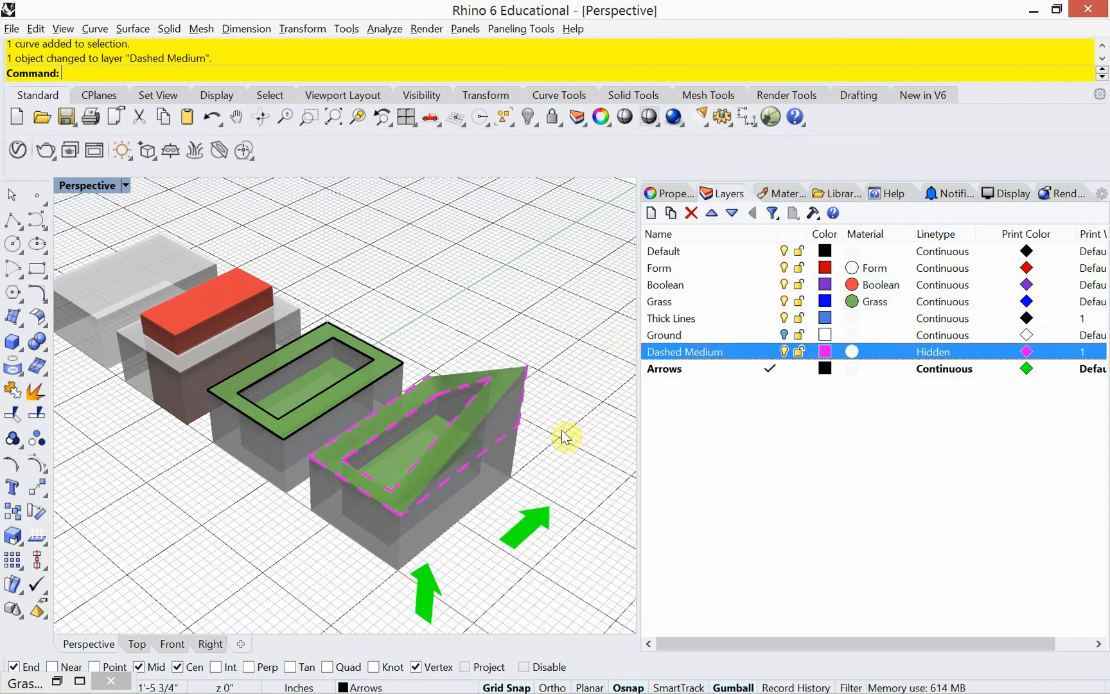
Step: Draw a line from the sloped box's raised corner down to its front corner and change it to the Dashed Medium layer
right_click_drag(556, 437, 536, 424)
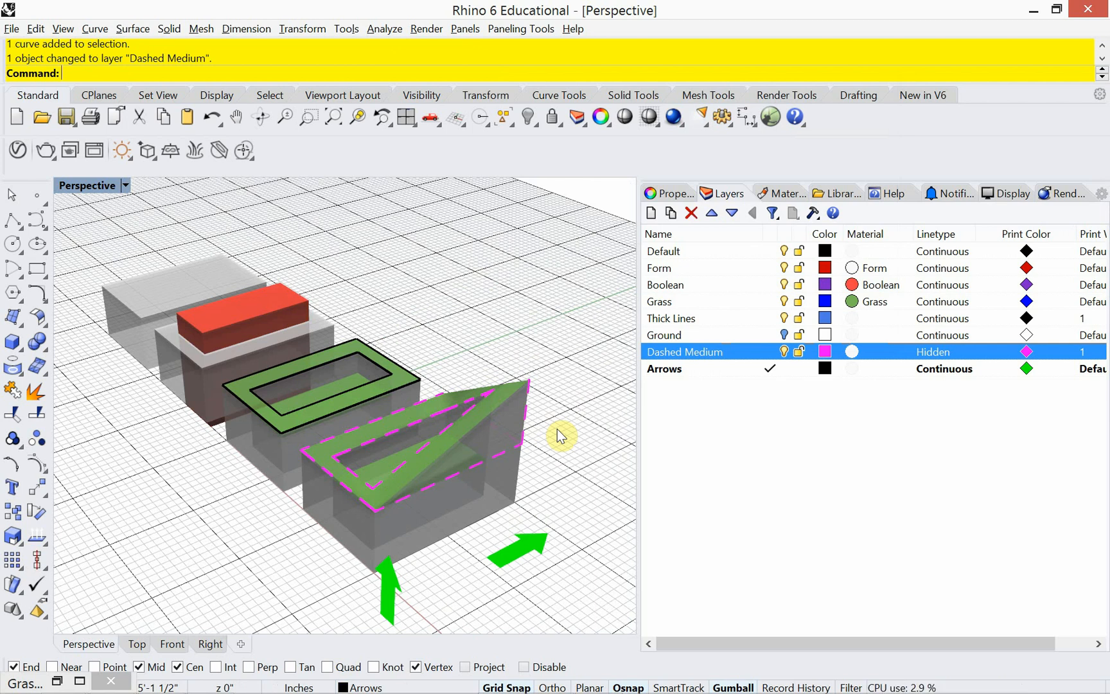
type("Line")
key("Return")
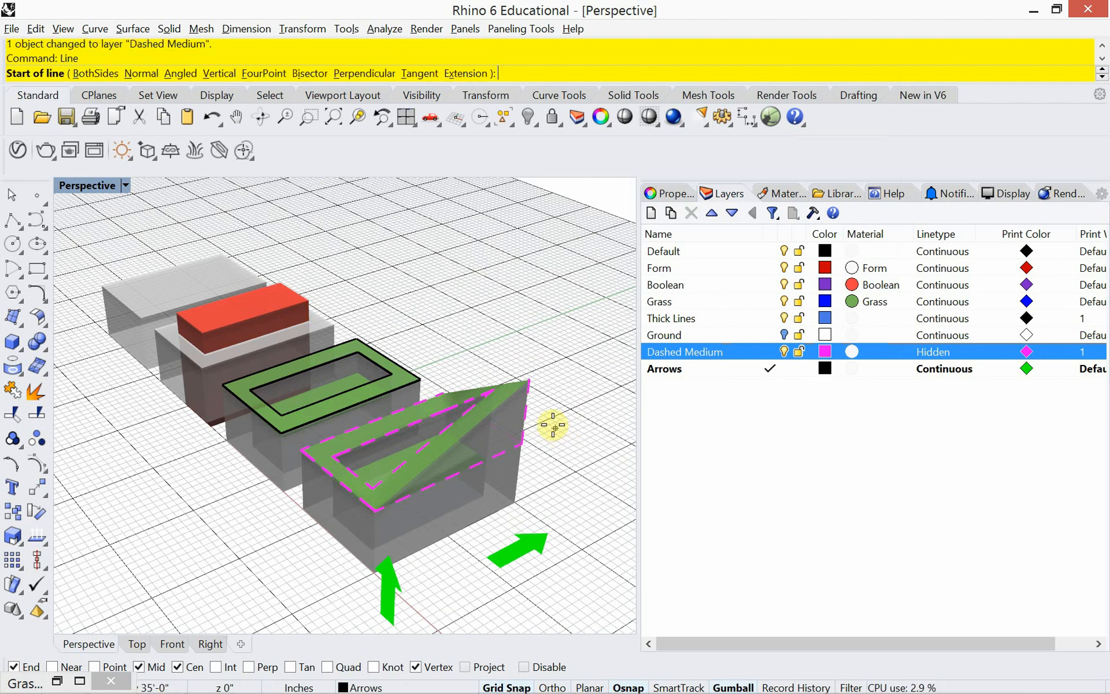
left_click(529, 379)
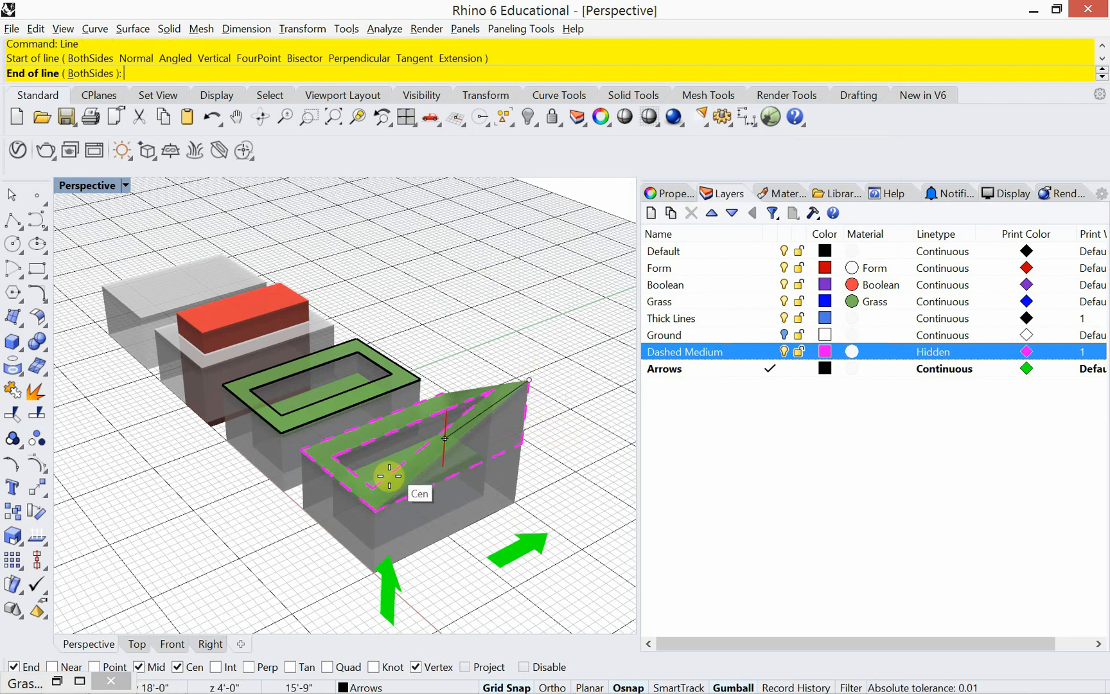
left_click(367, 509)
left_click(484, 424)
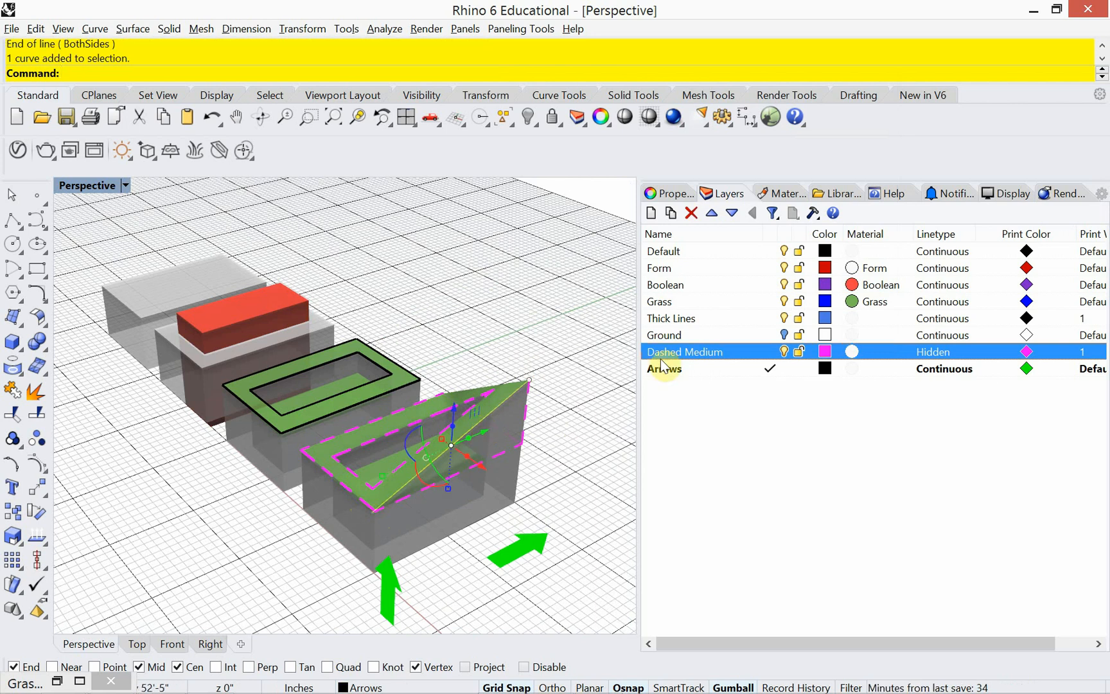
right_click(680, 350)
left_click(680, 352)
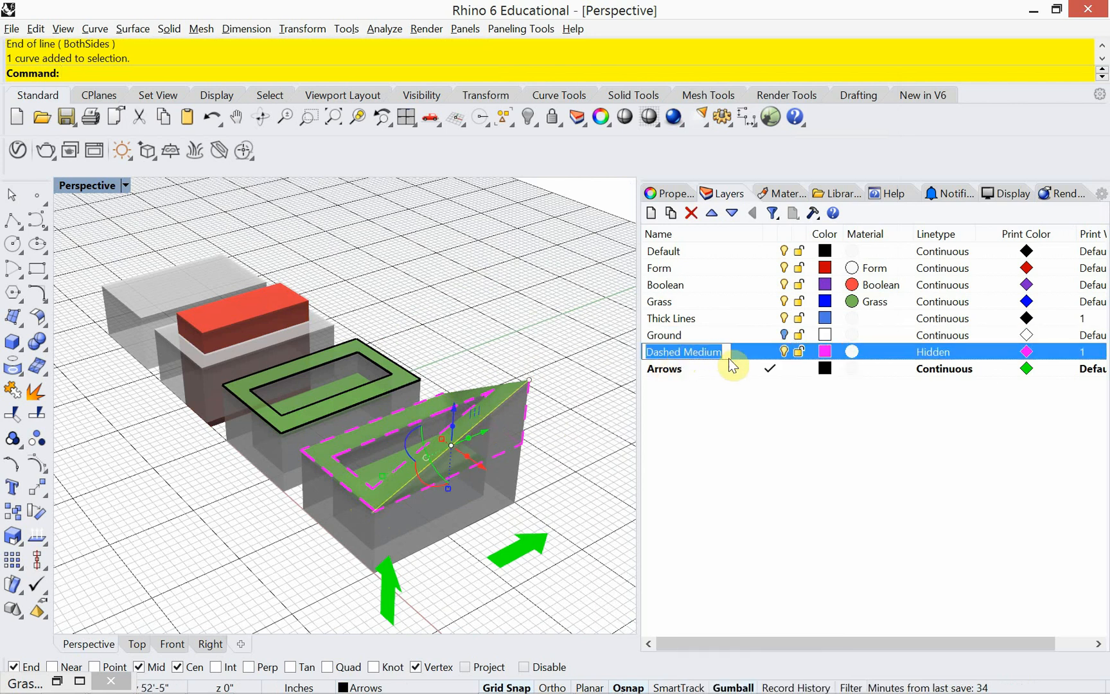
right_click(752, 356)
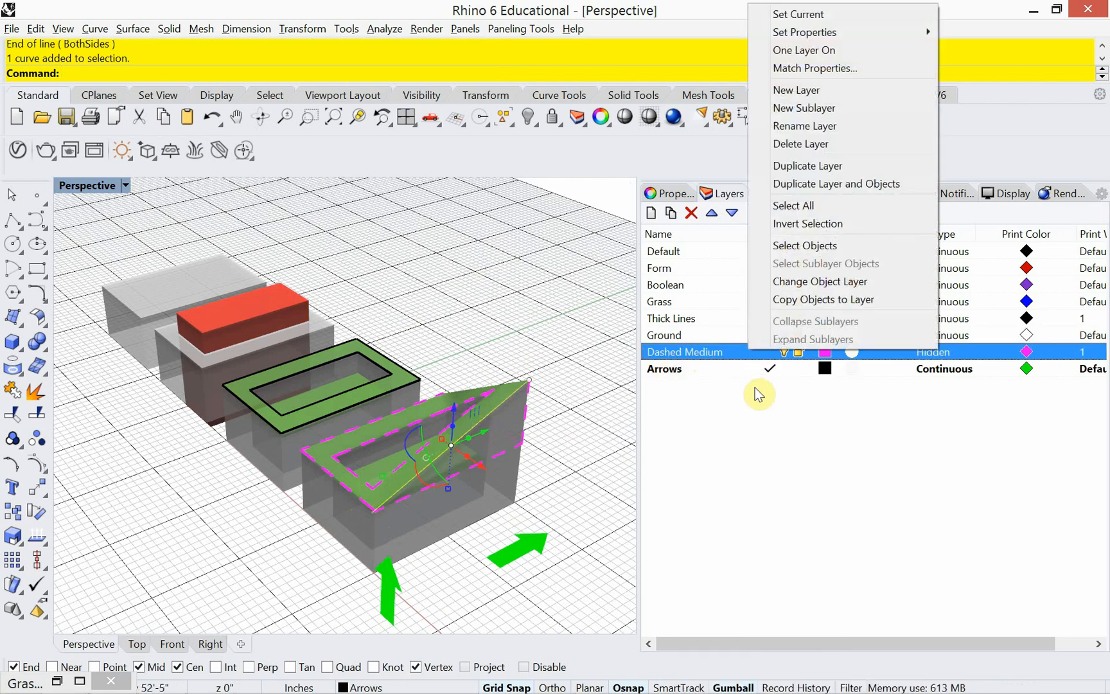
left_click(796, 281)
left_click(572, 353)
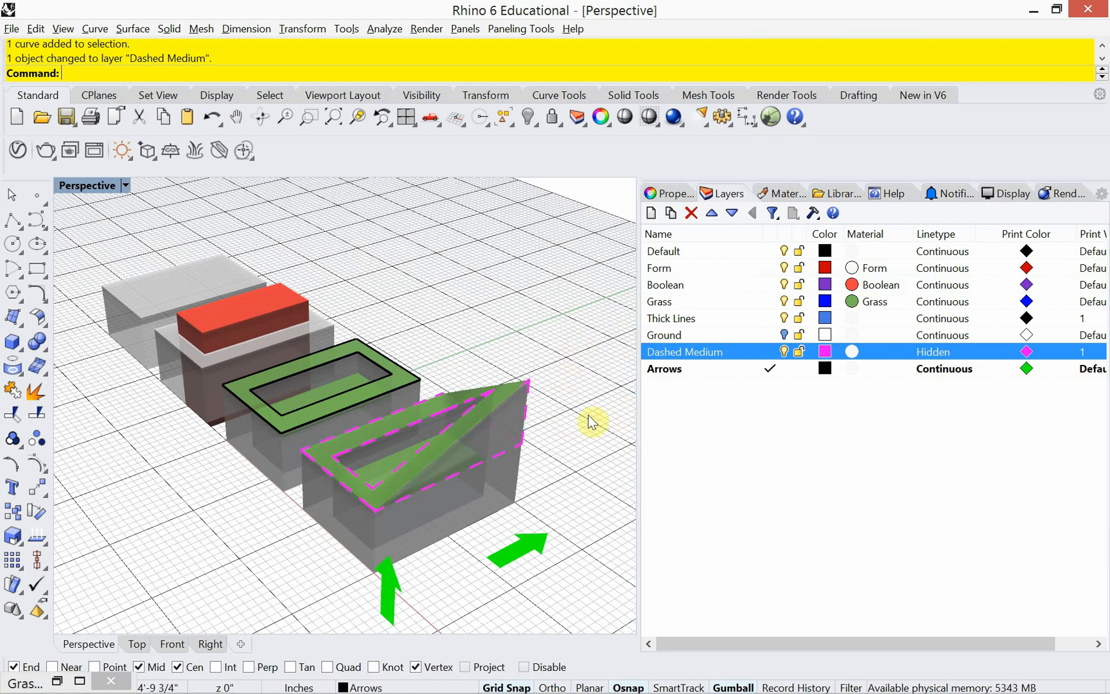
Step: Delete the misaligned dashed line running down the sloped box's outer edge
left_click(508, 401)
left_click(543, 393)
mouse_move(555, 416)
right_mouse_down()
mouse_move(422, 405)
mouse_move(379, 416)
mouse_move(242, 379)
mouse_move(520, 384)
mouse_move(541, 402)
right_mouse_up()
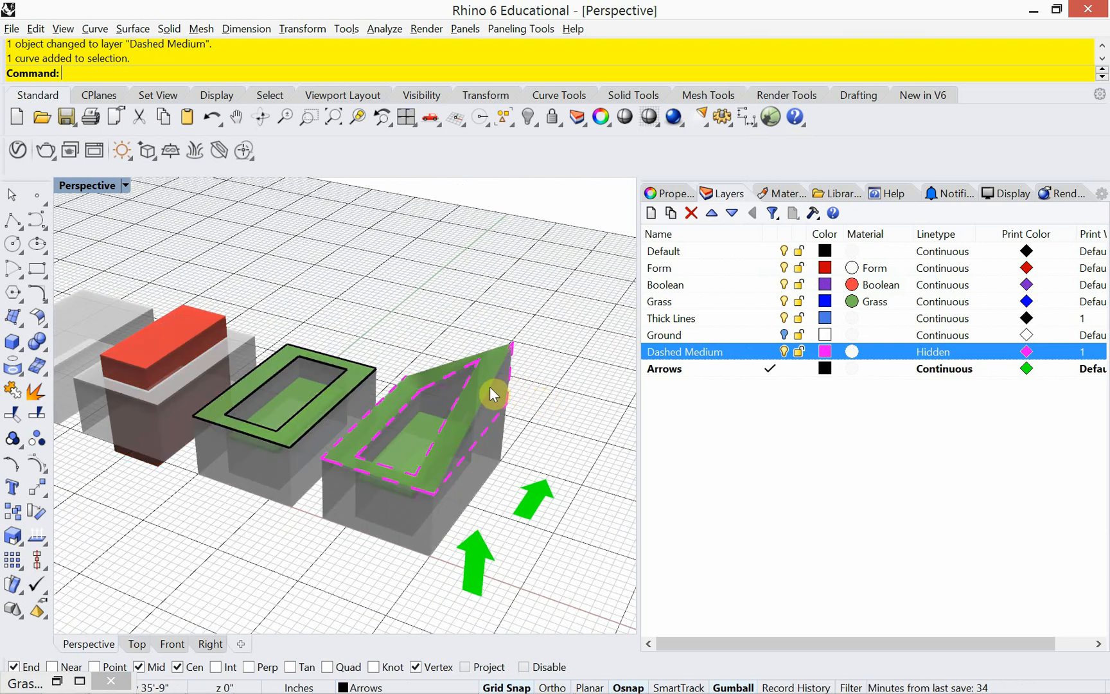
left_click(489, 387)
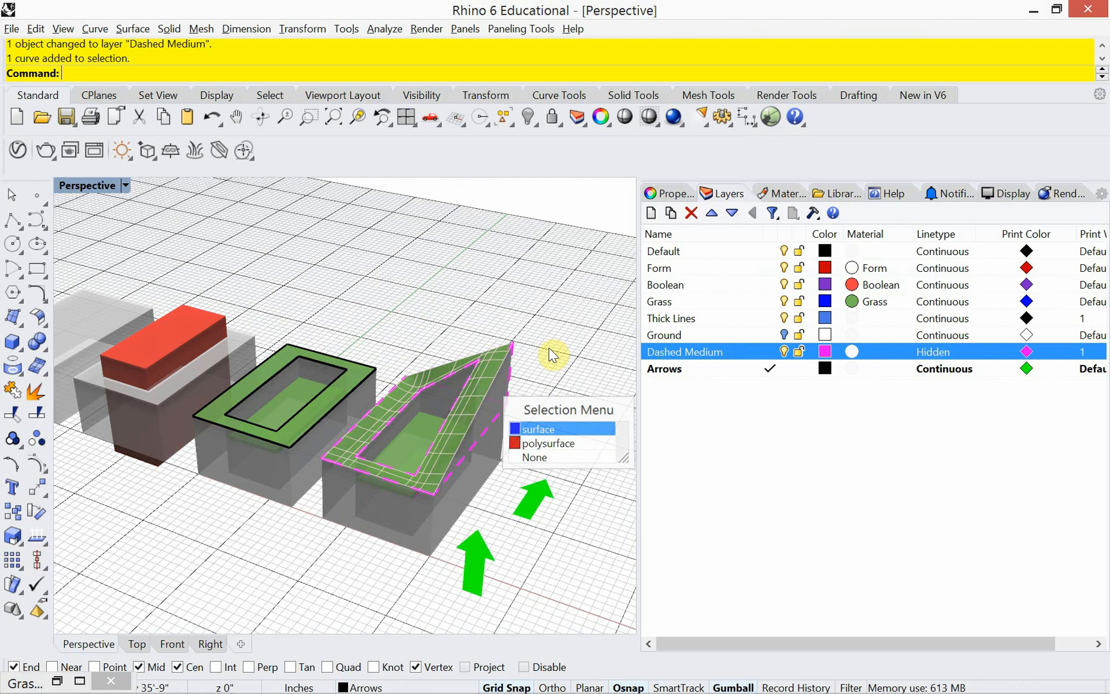
left_click(501, 362)
left_click(502, 363)
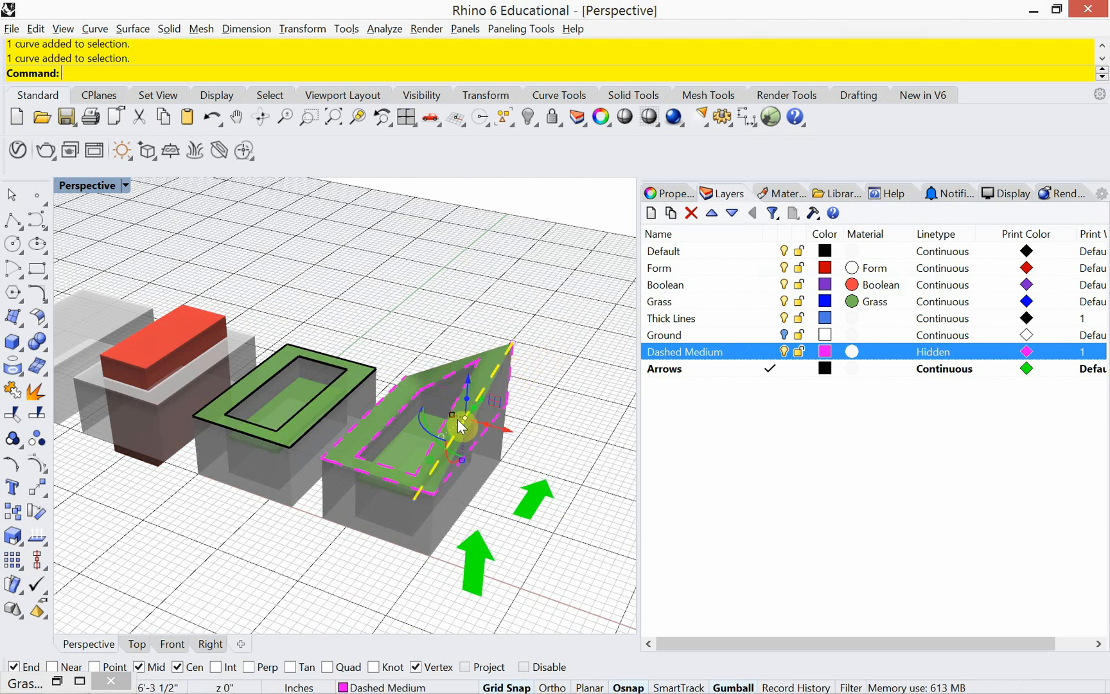
right_click_drag(457, 419, 414, 505)
scroll(432, 517, "up", 4)
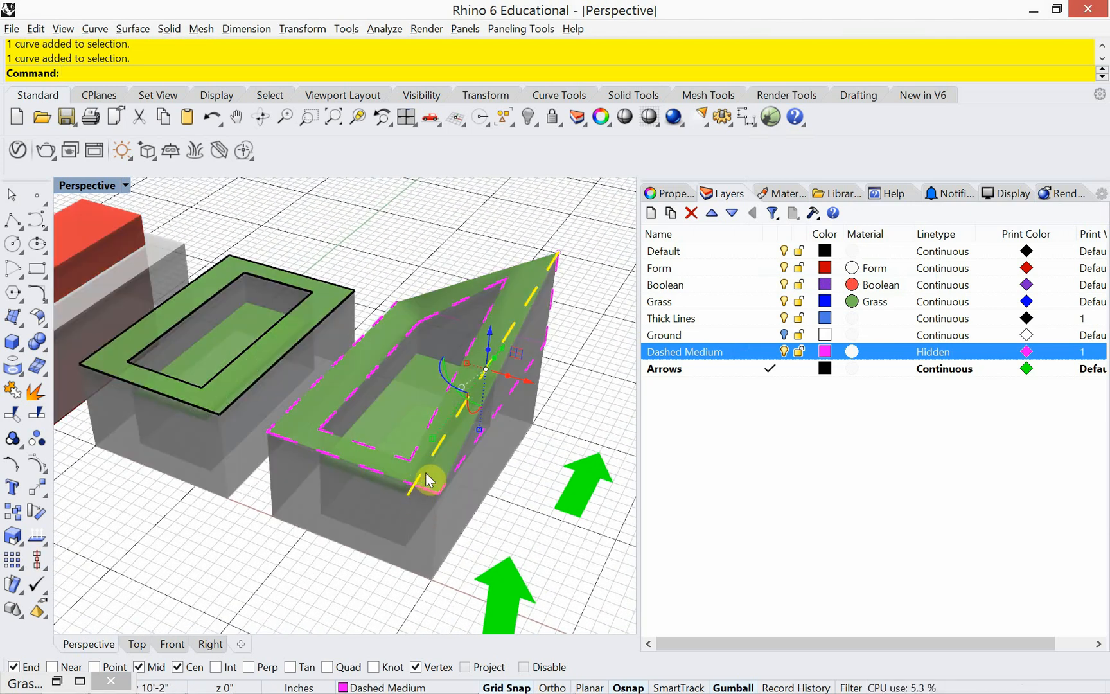
key("Delete")
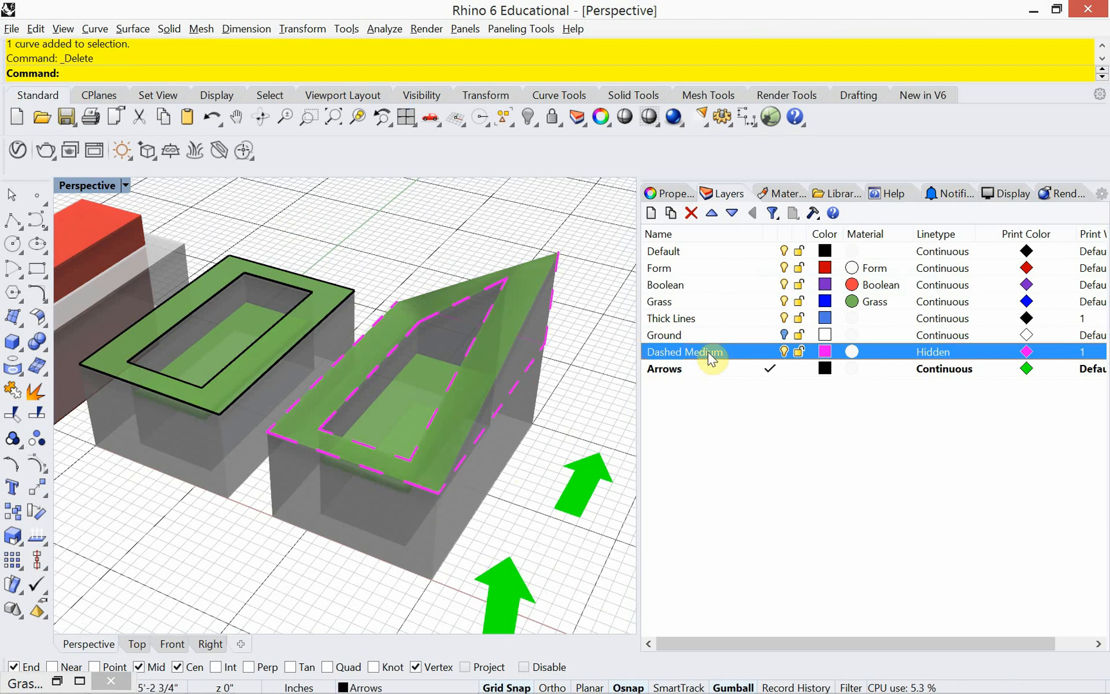
Step: Make Dashed Medium the current layer and draw a line from the sloped box's raised corner to its exact front corner
left_click(766, 353)
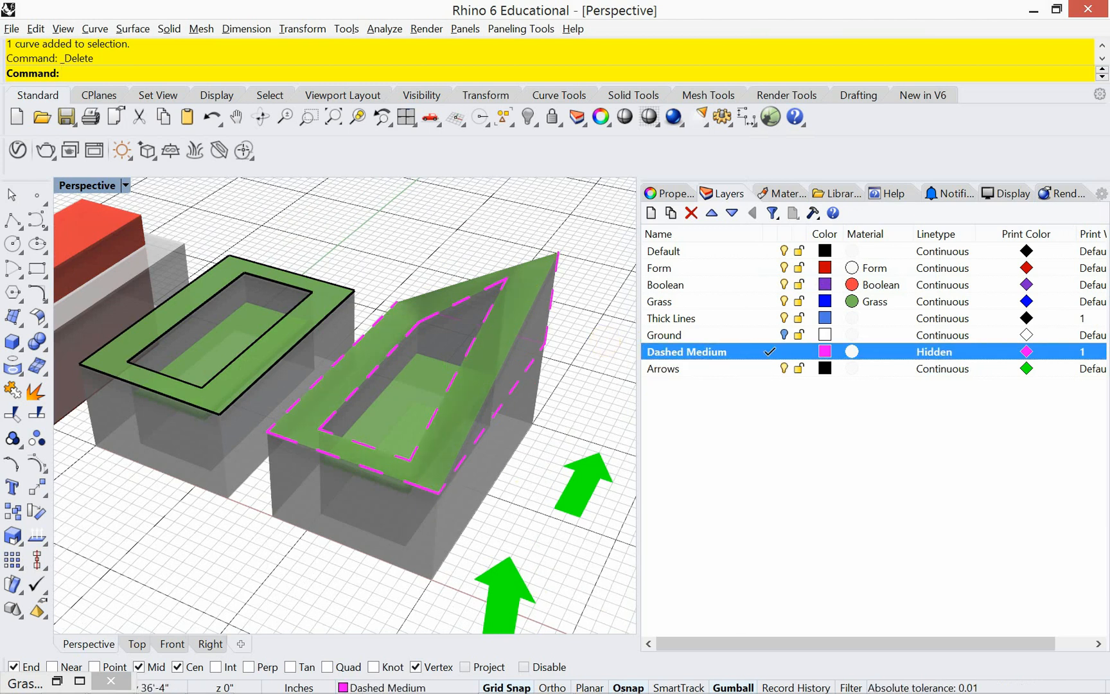
type("line")
key("Return")
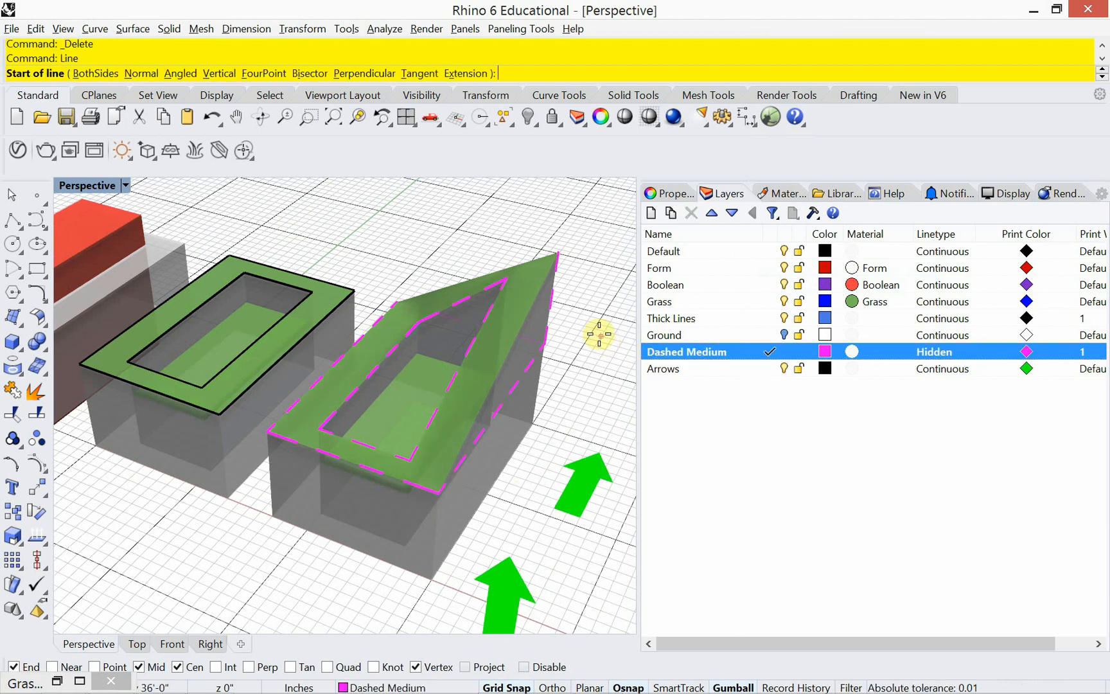
left_click(559, 258)
left_click(440, 492)
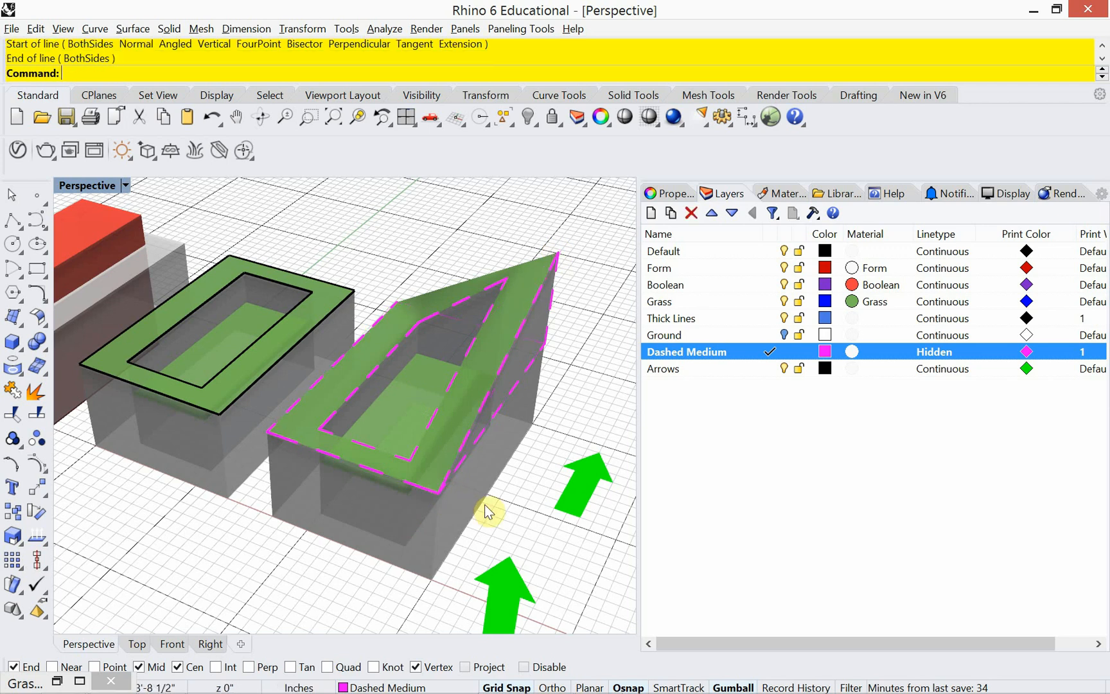
Step: Turn on the Ground layer and compare the four boxes with the ground shown and hidden
right_click_drag(495, 513, 322, 504)
scroll(330, 529, "down", 8)
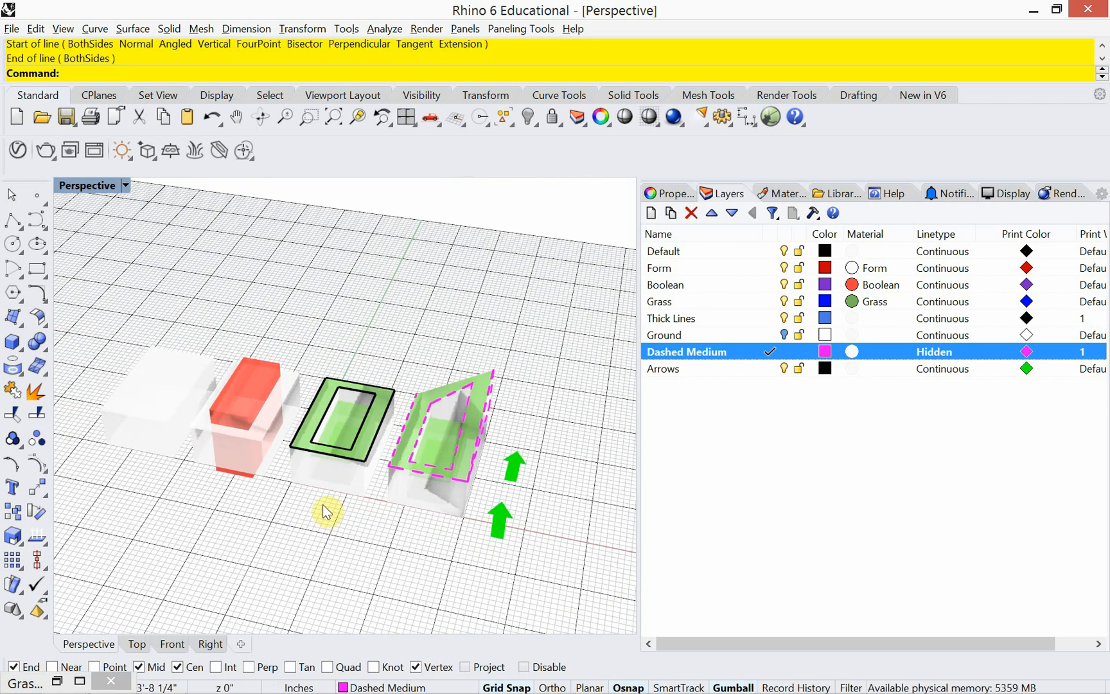
left_click(785, 335)
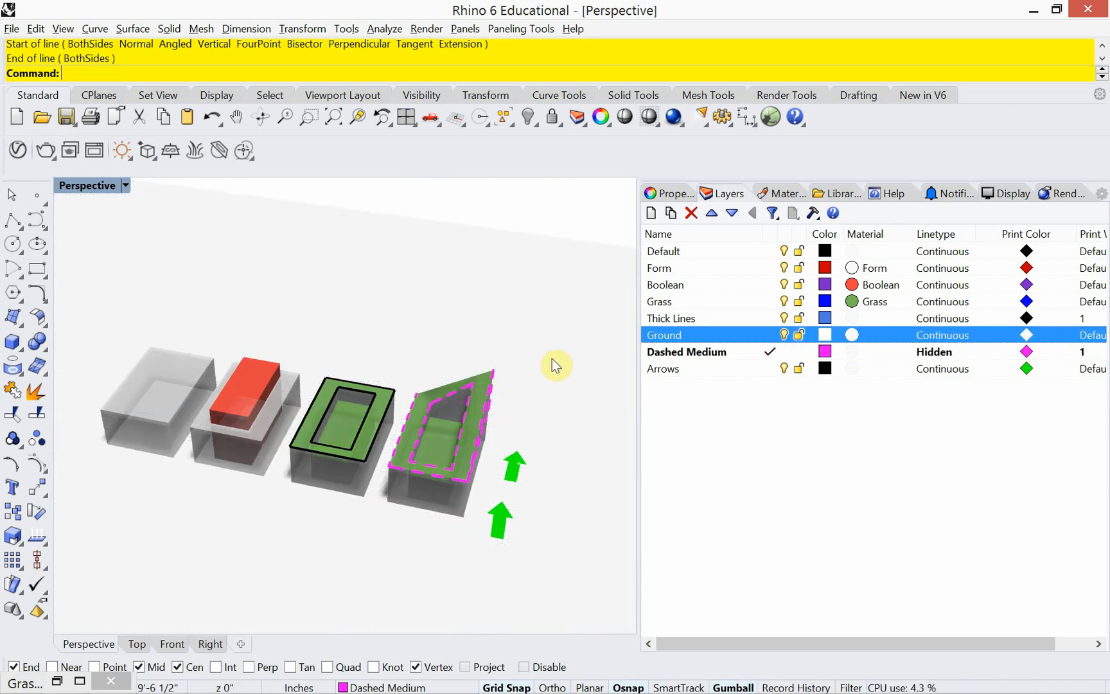
right_click_drag(517, 338, 538, 335, "shift")
scroll(355, 452, "up", 1)
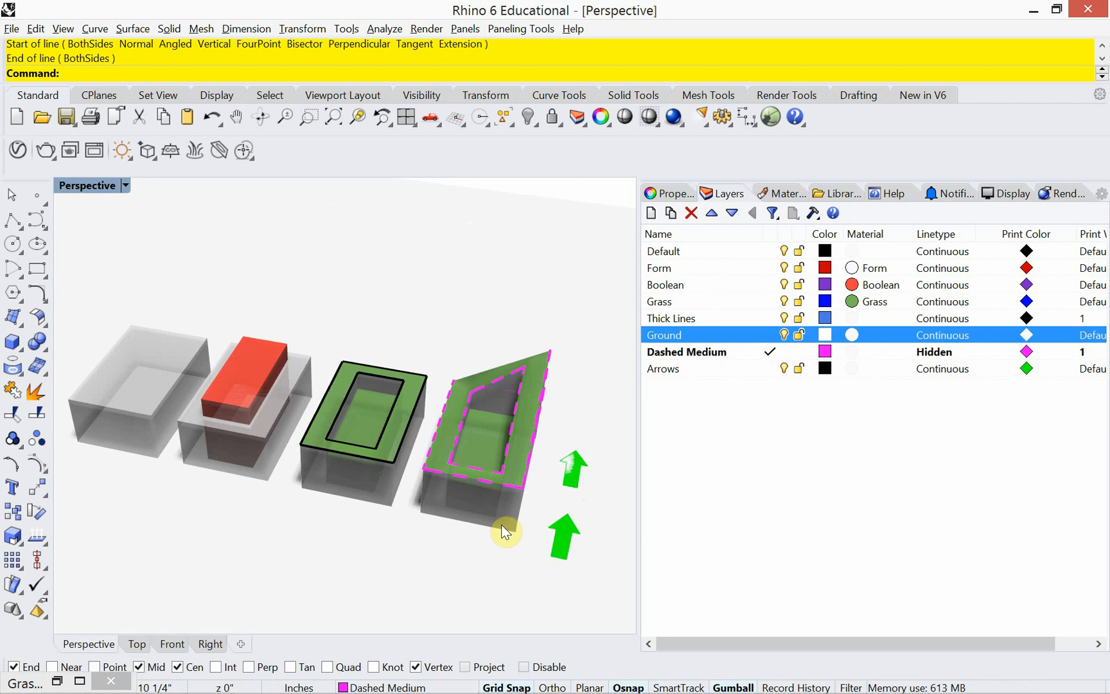
left_click(784, 335)
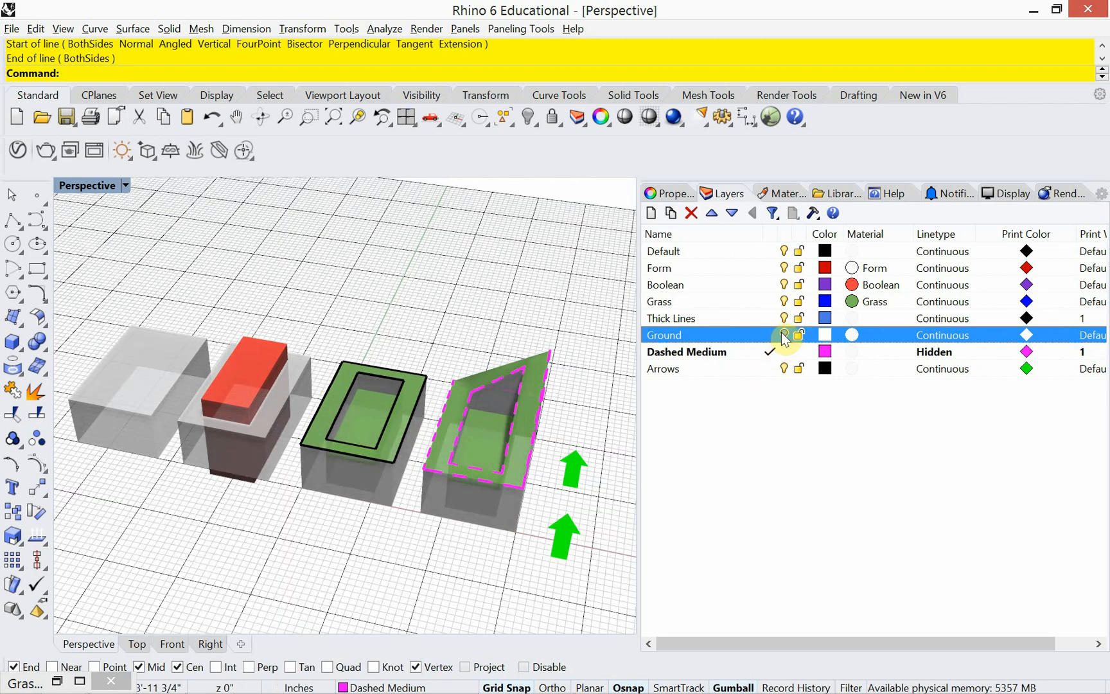
left_click(784, 335)
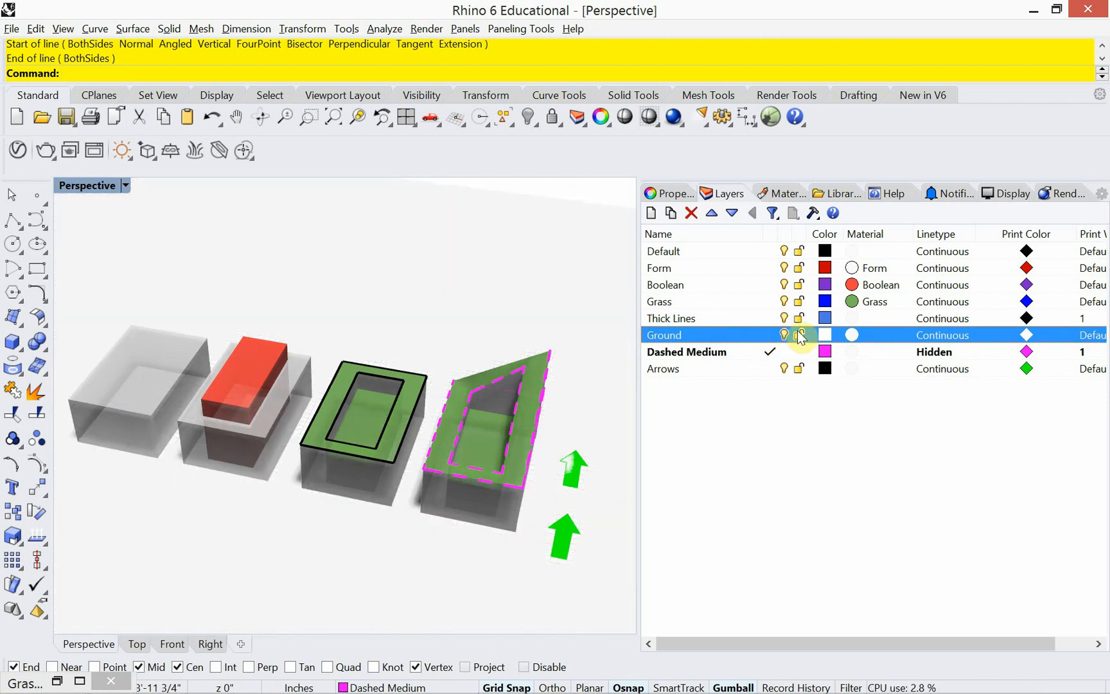
Step: Turn off the Ground layer and hide the perspective view's construction grid and axes
left_click(784, 332)
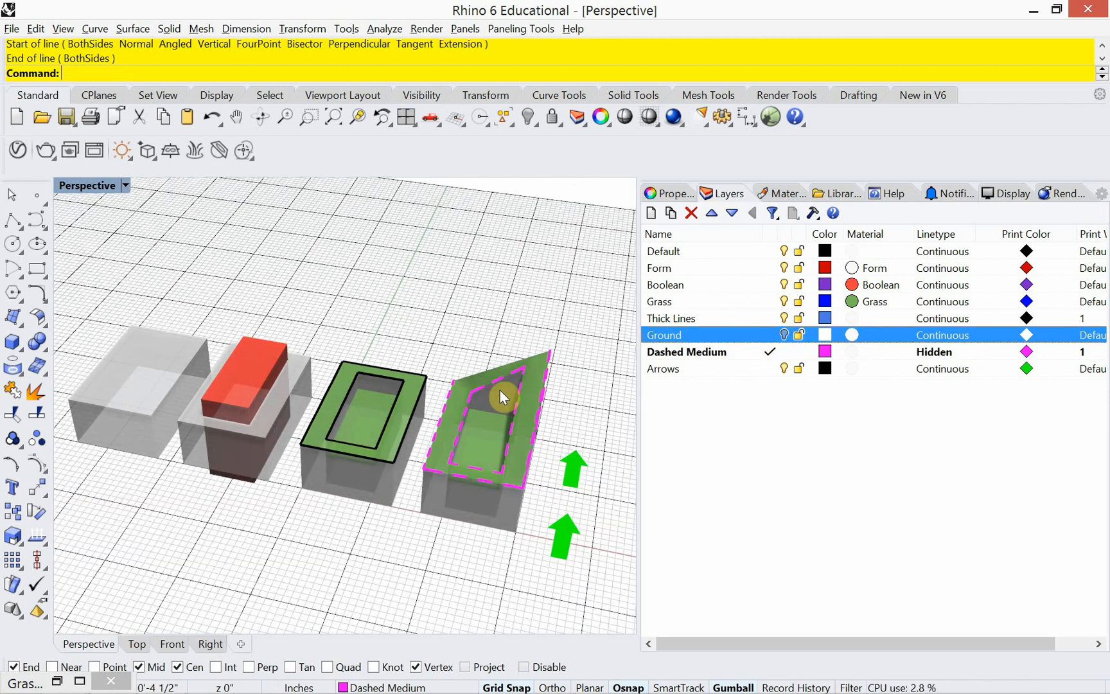
key("ctrl+z")
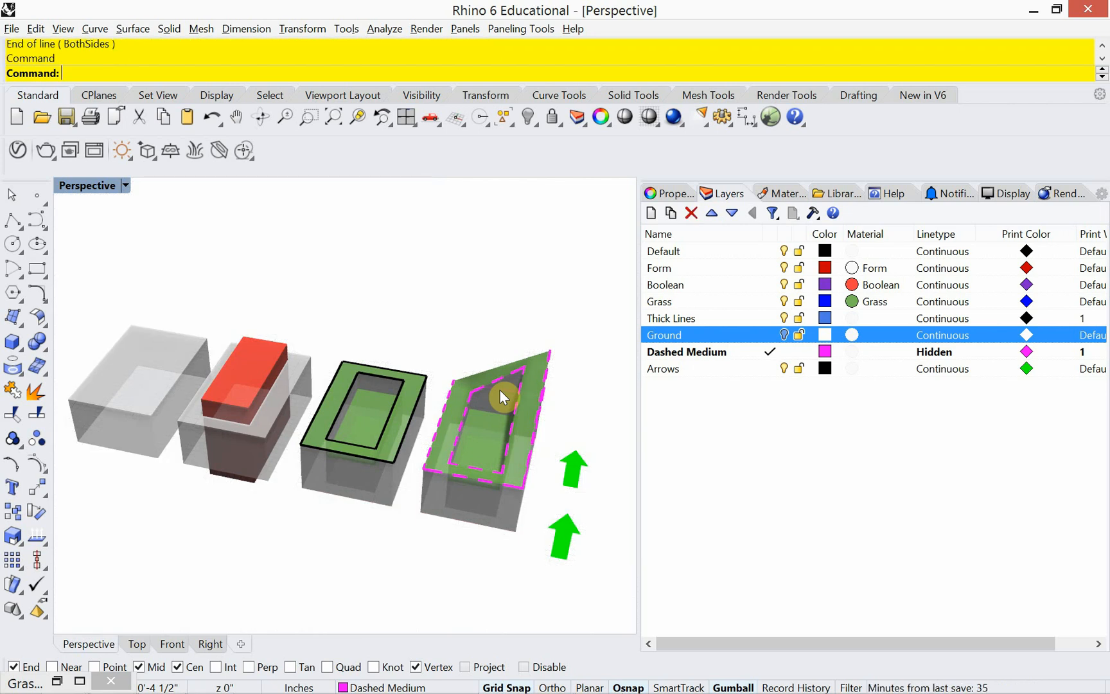
mouse_move(492, 325)
right_mouse_down()
mouse_move(479, 317)
mouse_move(485, 324)
right_mouse_up()
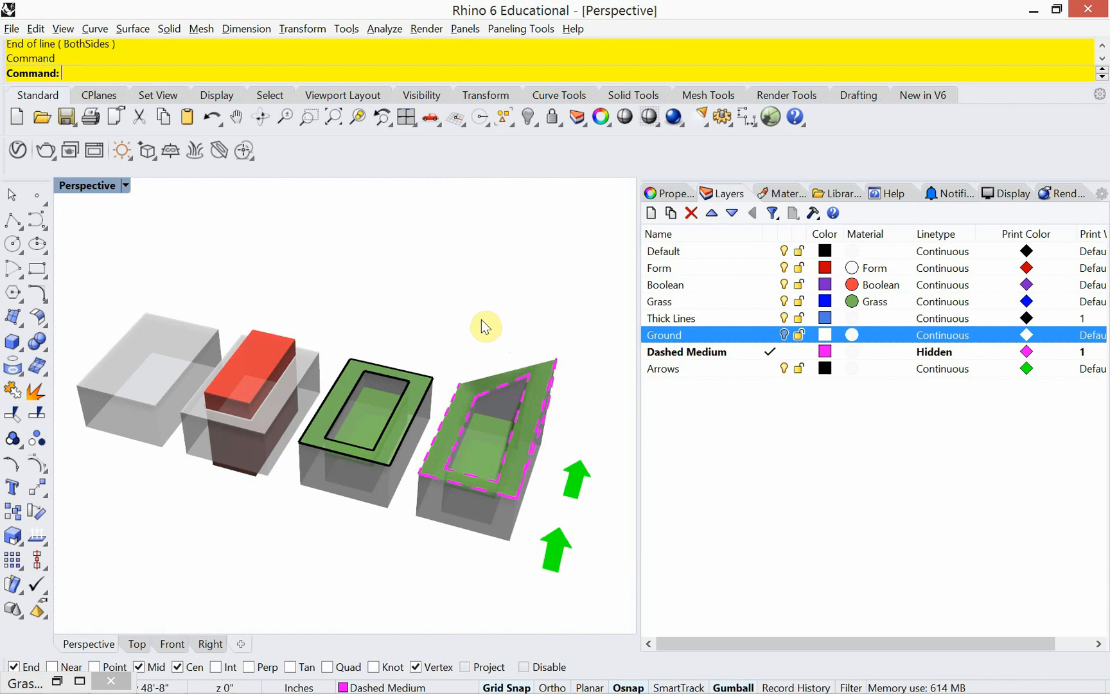